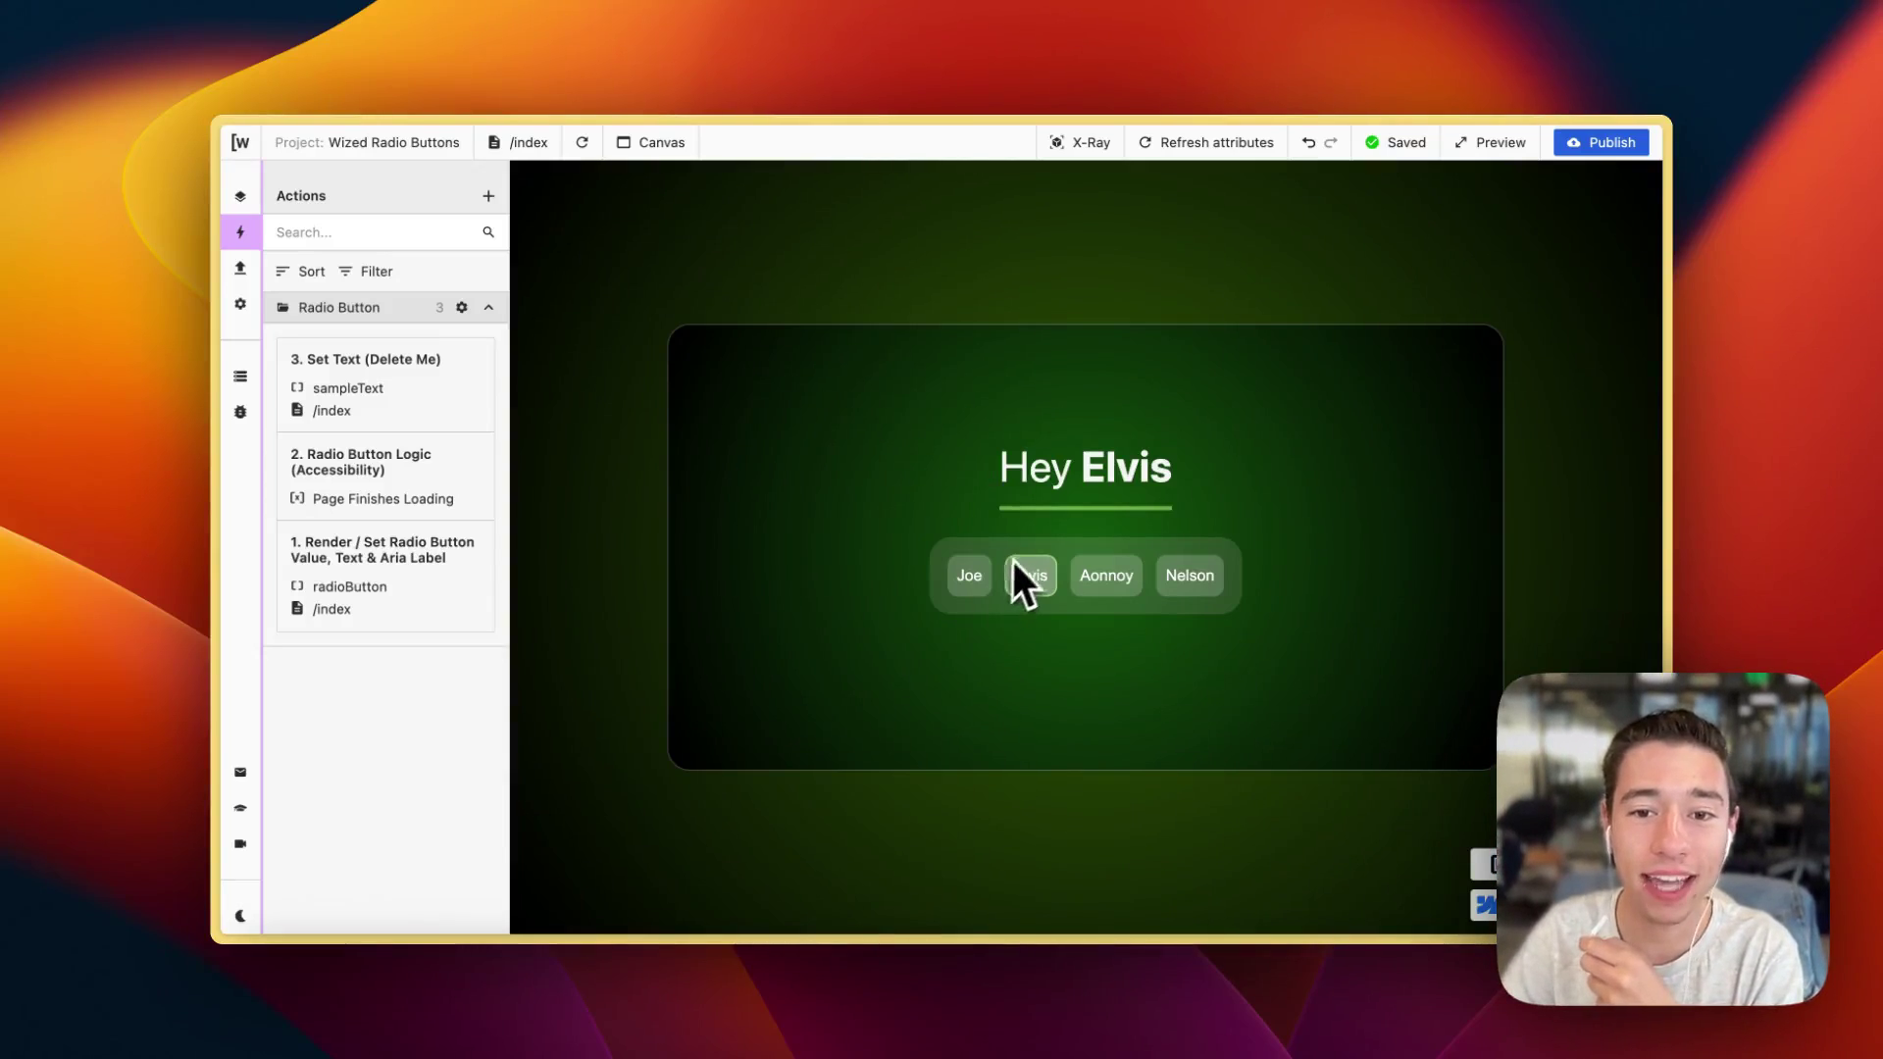
Test the radio group by selecting the second option and cycling through the options from the keyboard in both directions.
{"action": "left_click", "coordinate": [1033, 576]}
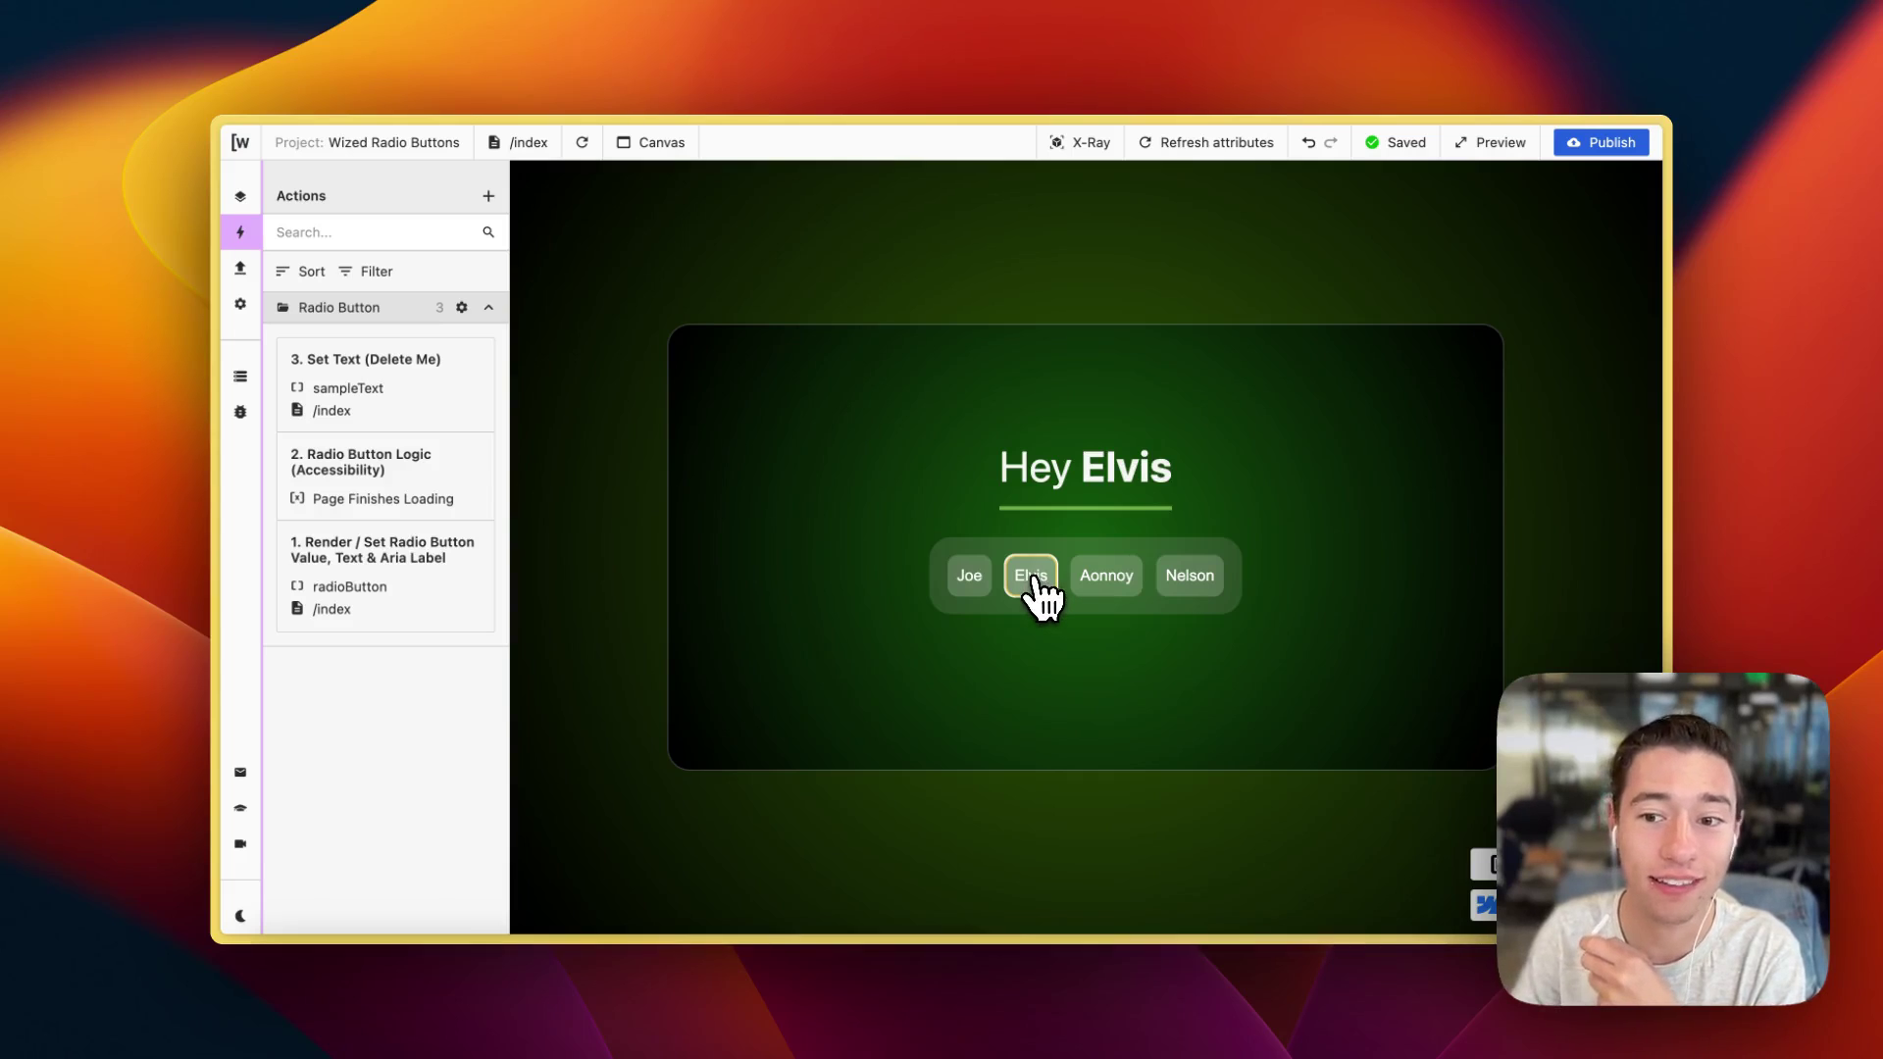
{"action": "key", "text": "Right"}
{"action": "key", "text": "Right"}
{"action": "key", "text": "Right"}
{"action": "key", "text": "Right"}
{"action": "key", "text": "Right"}
{"action": "key", "text": "Right"}
{"action": "key", "text": "Right"}
{"action": "key", "text": "Right"}
{"action": "key", "text": "Right"}
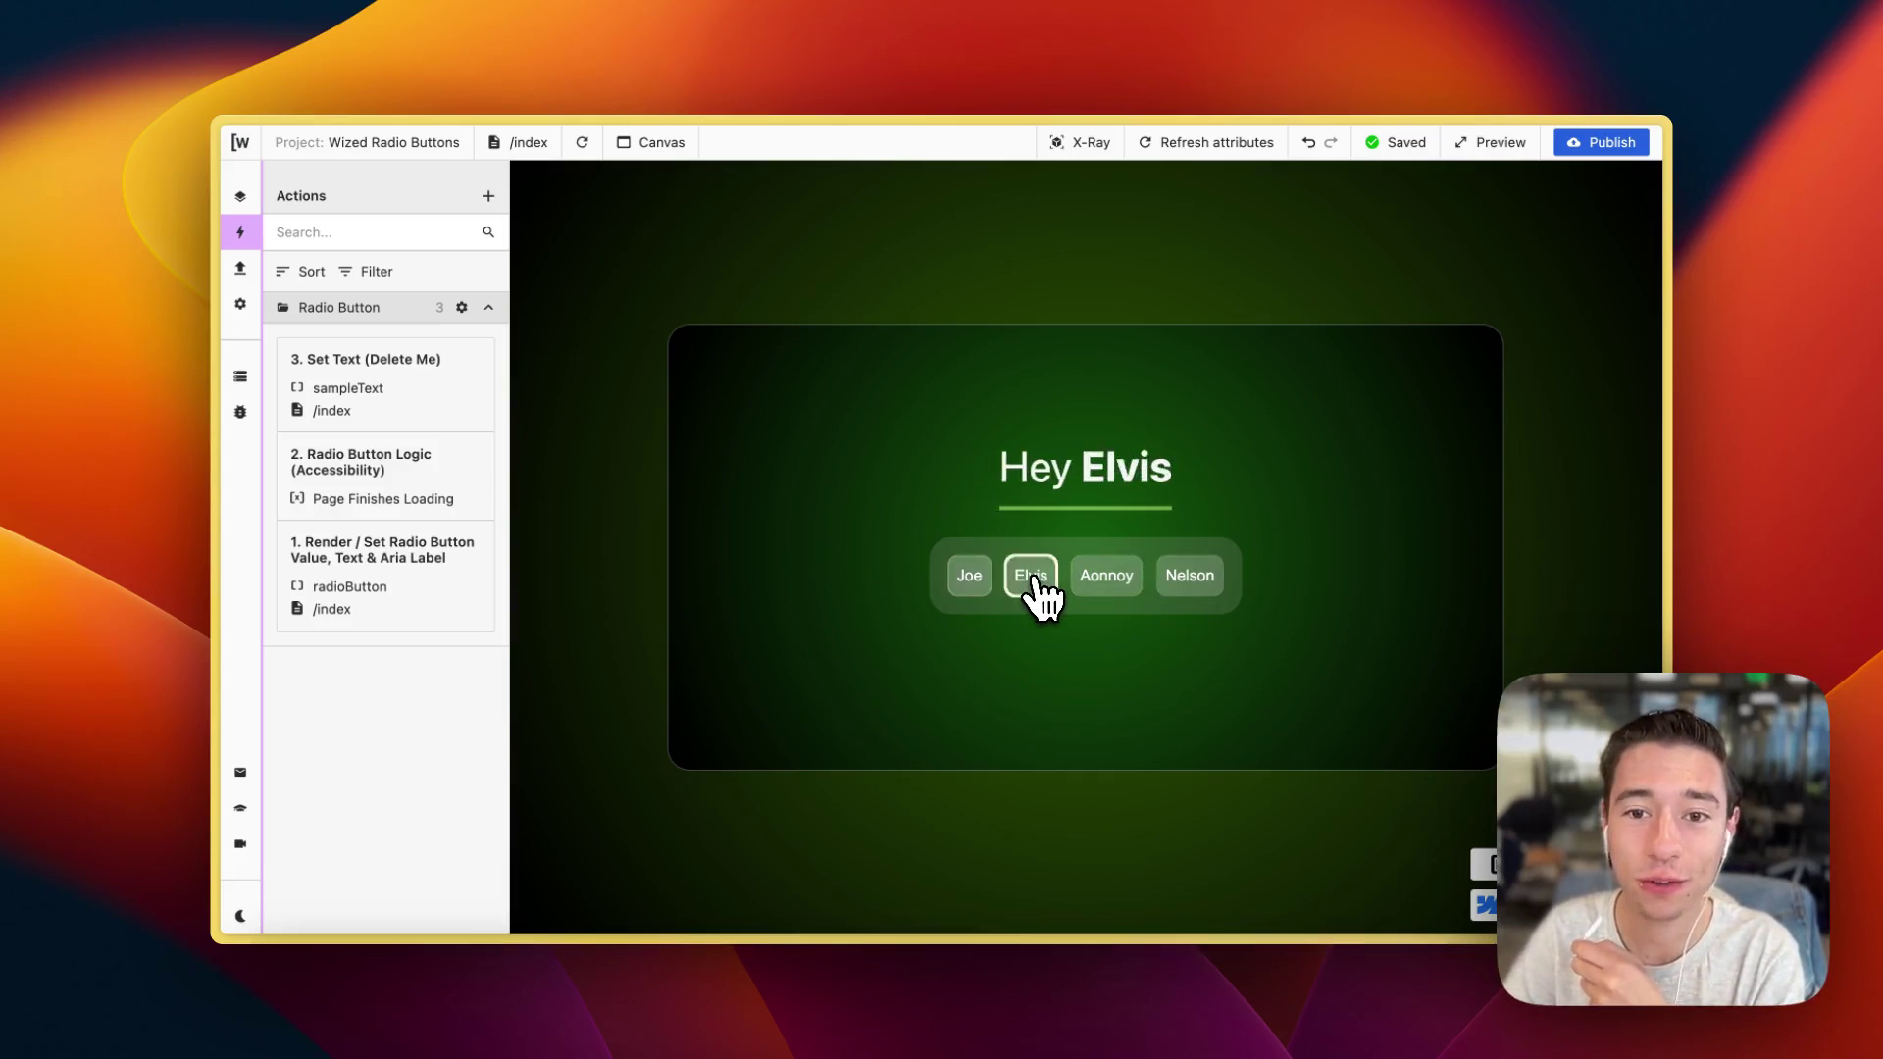
{"action": "key", "text": "Left"}
{"action": "key", "text": "Left"}
{"action": "key", "text": "Left"}
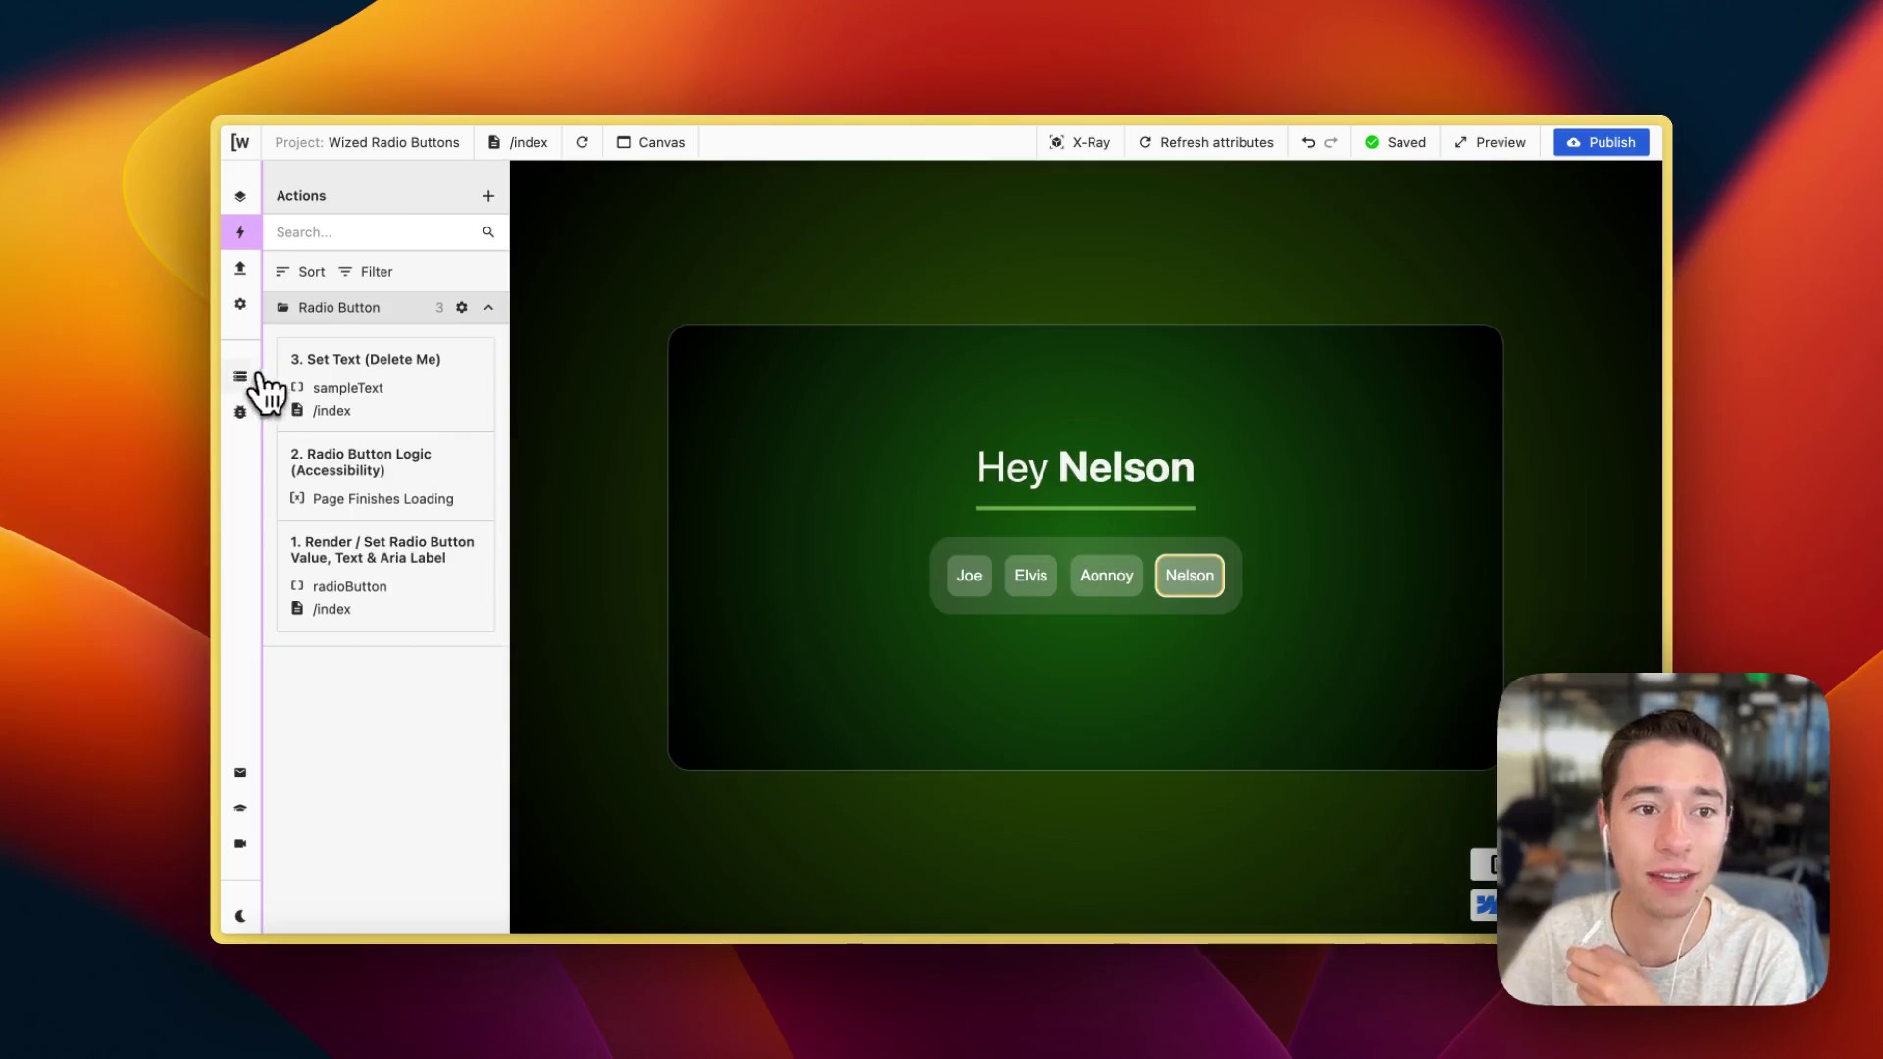
Examine the function that returns the initial value of the radios variable in the Data Store, then close it.
{"action": "left_click", "coordinate": [241, 376]}
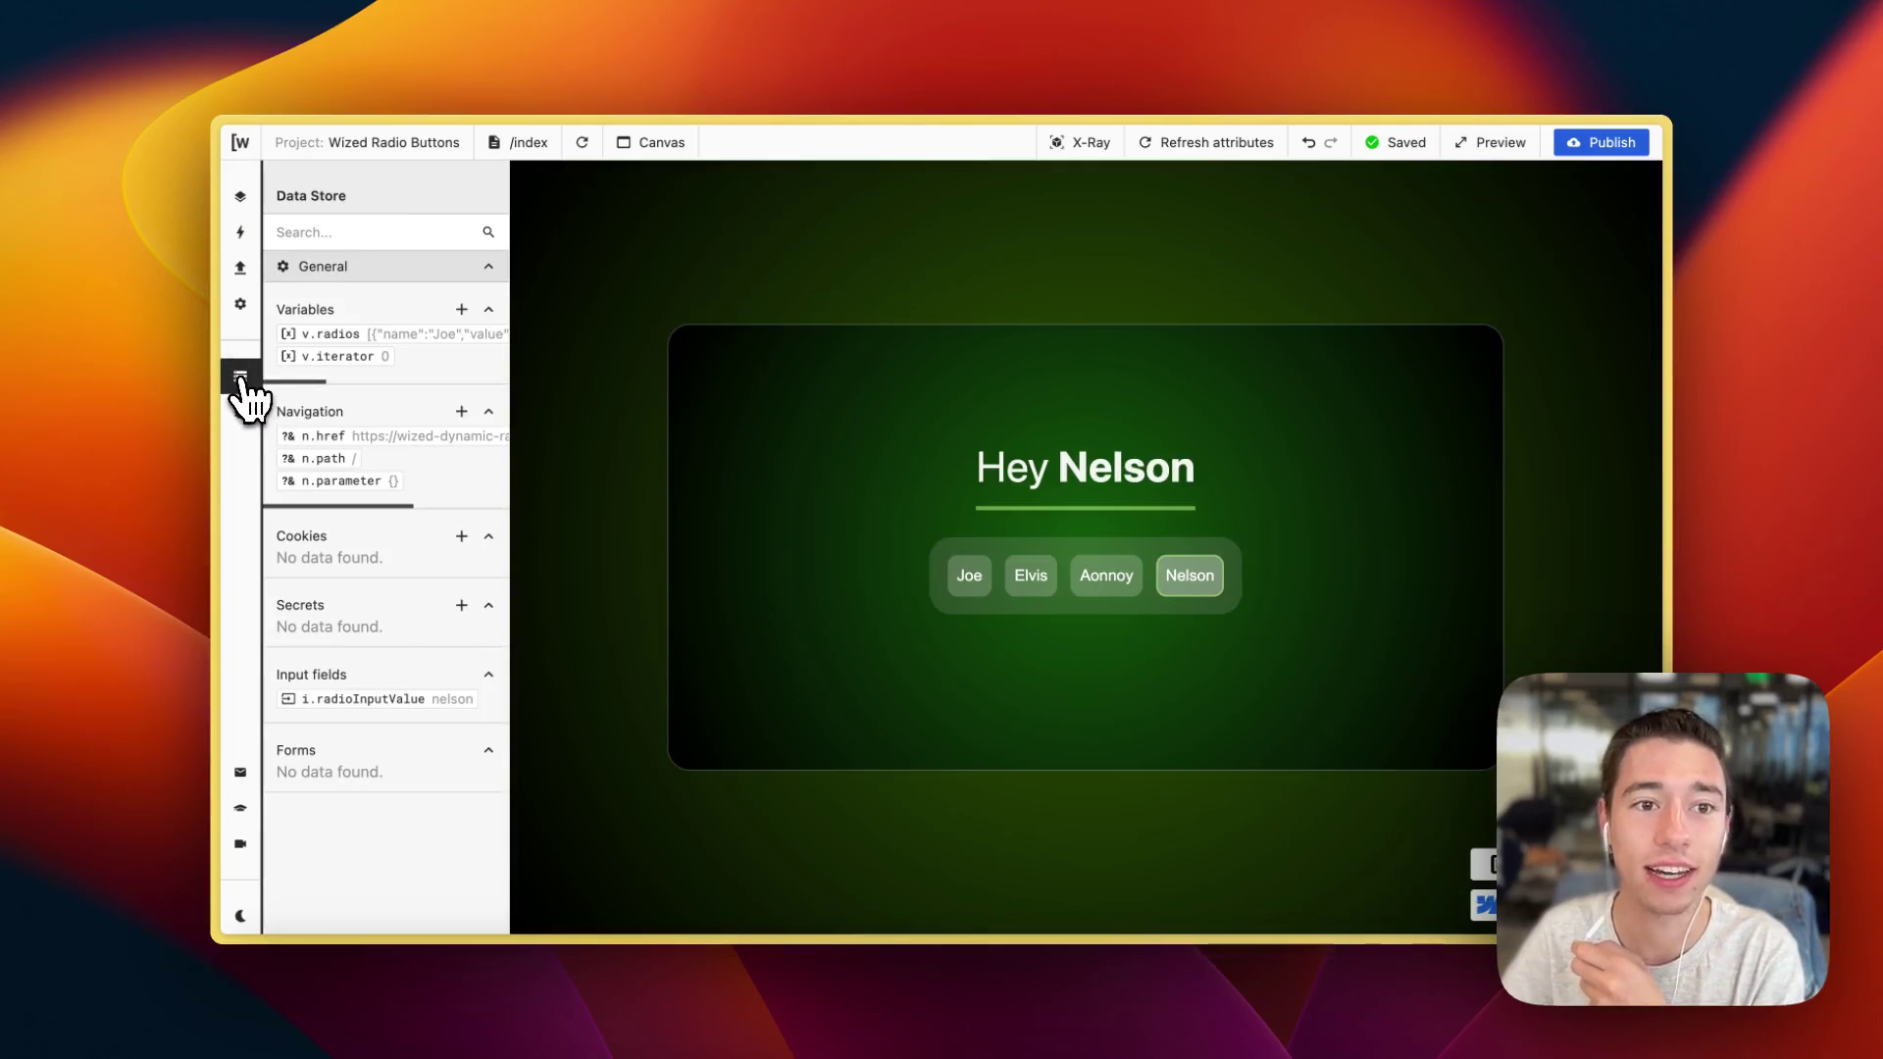
{"action": "left_click", "coordinate": [392, 334]}
{"action": "left_click", "coordinate": [617, 386]}
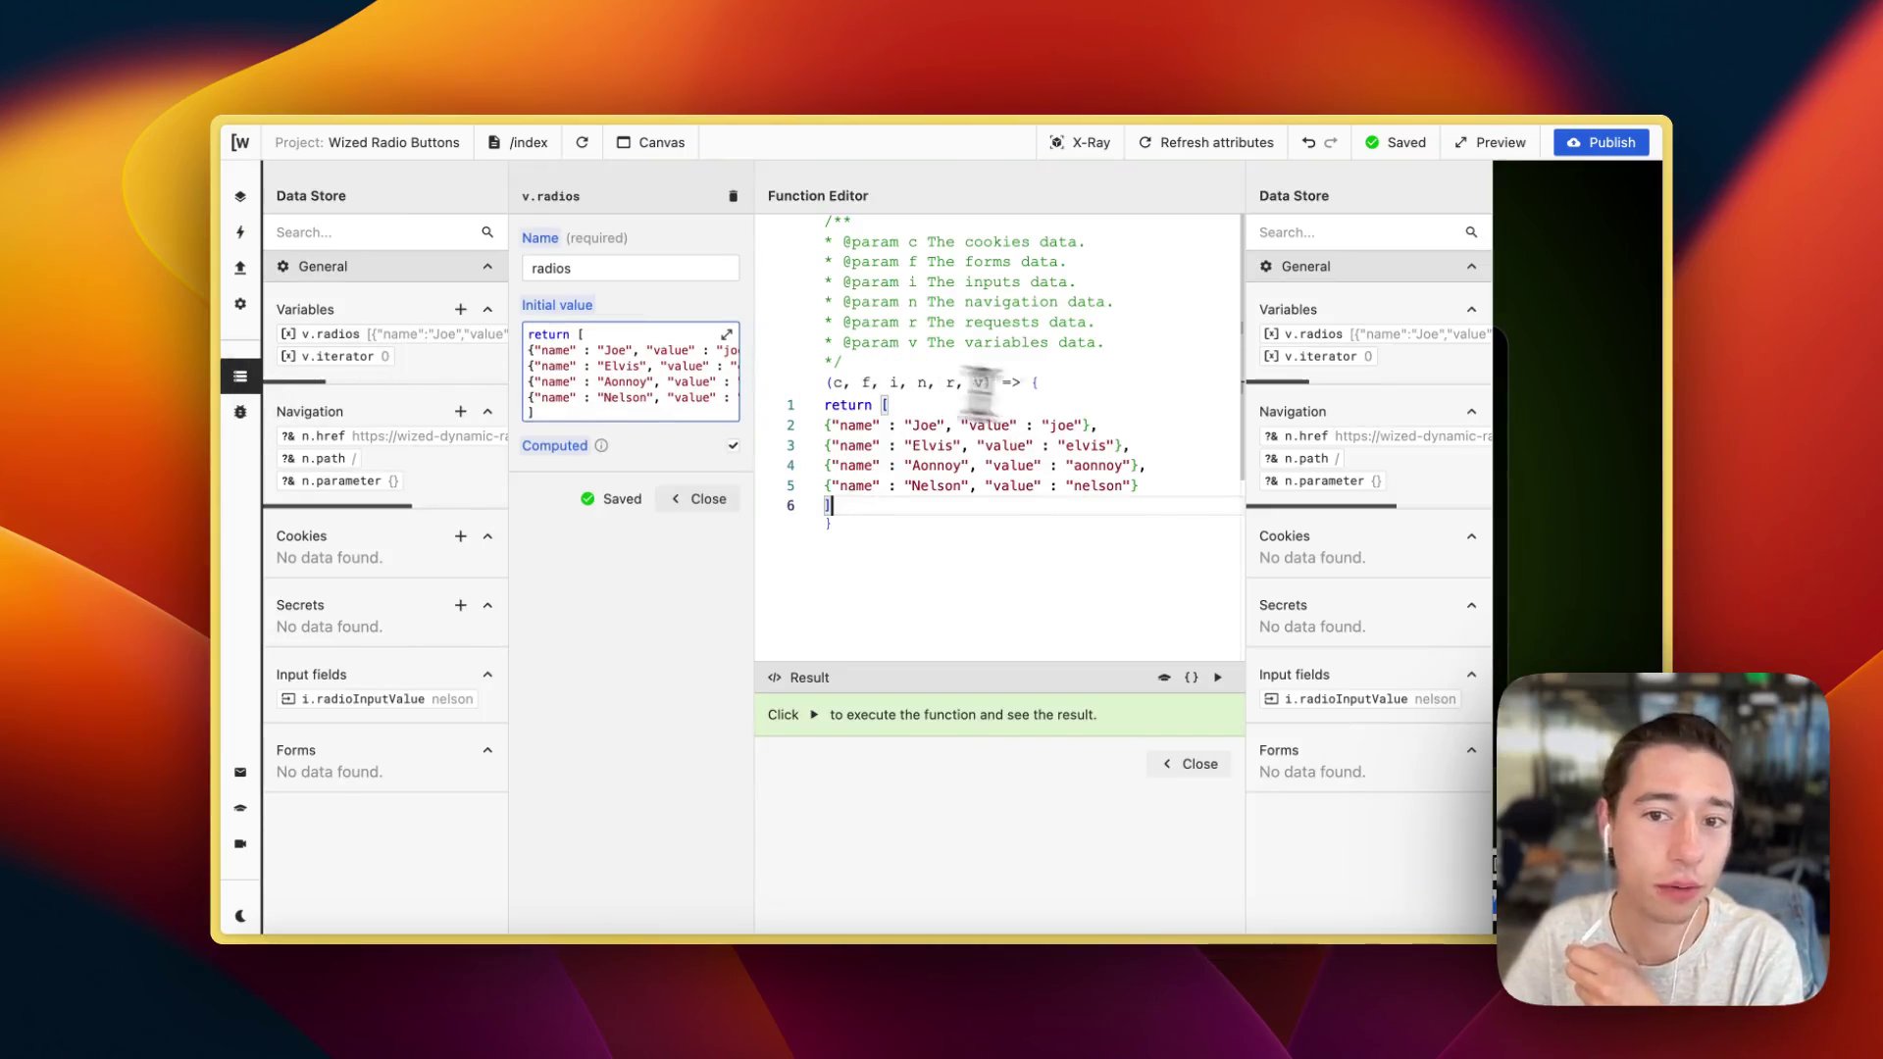
{"action": "left_click_drag", "start_coordinate": [950, 502], "coordinate": [757, 397]}
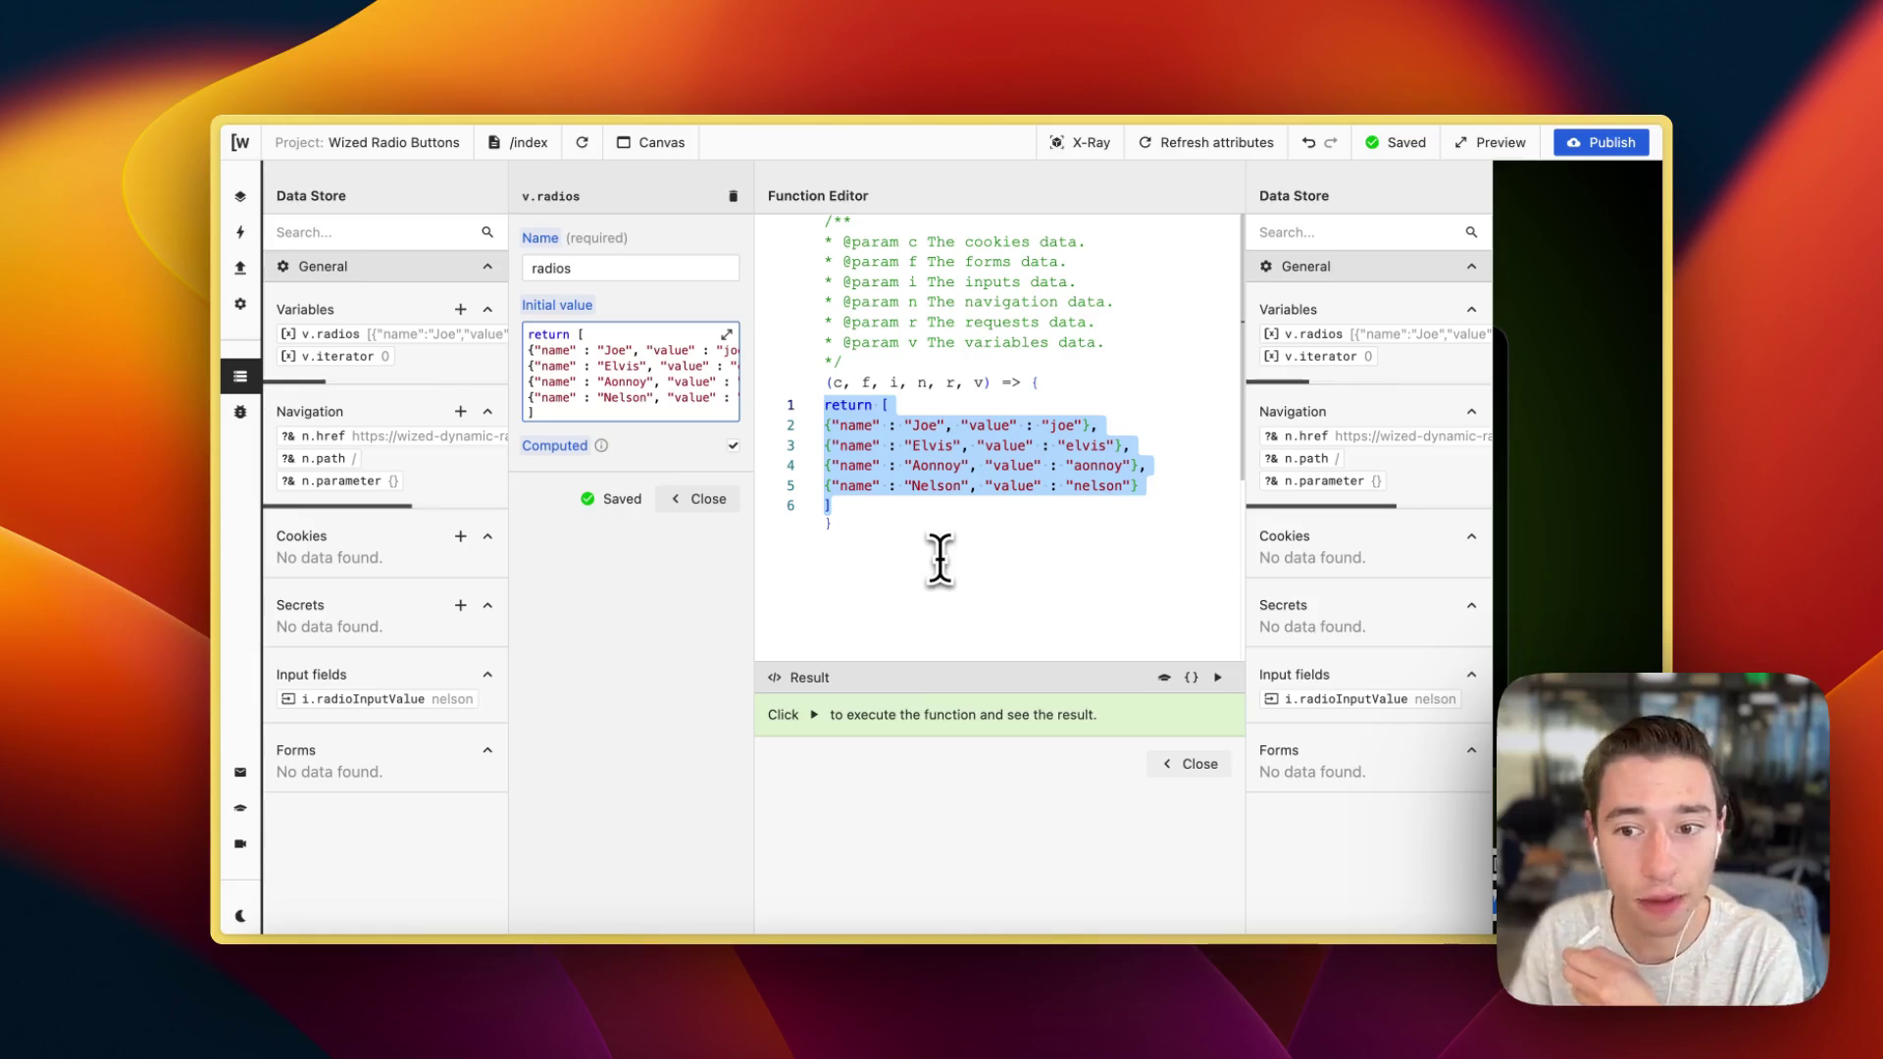
{"action": "left_click", "coordinate": [1214, 768]}
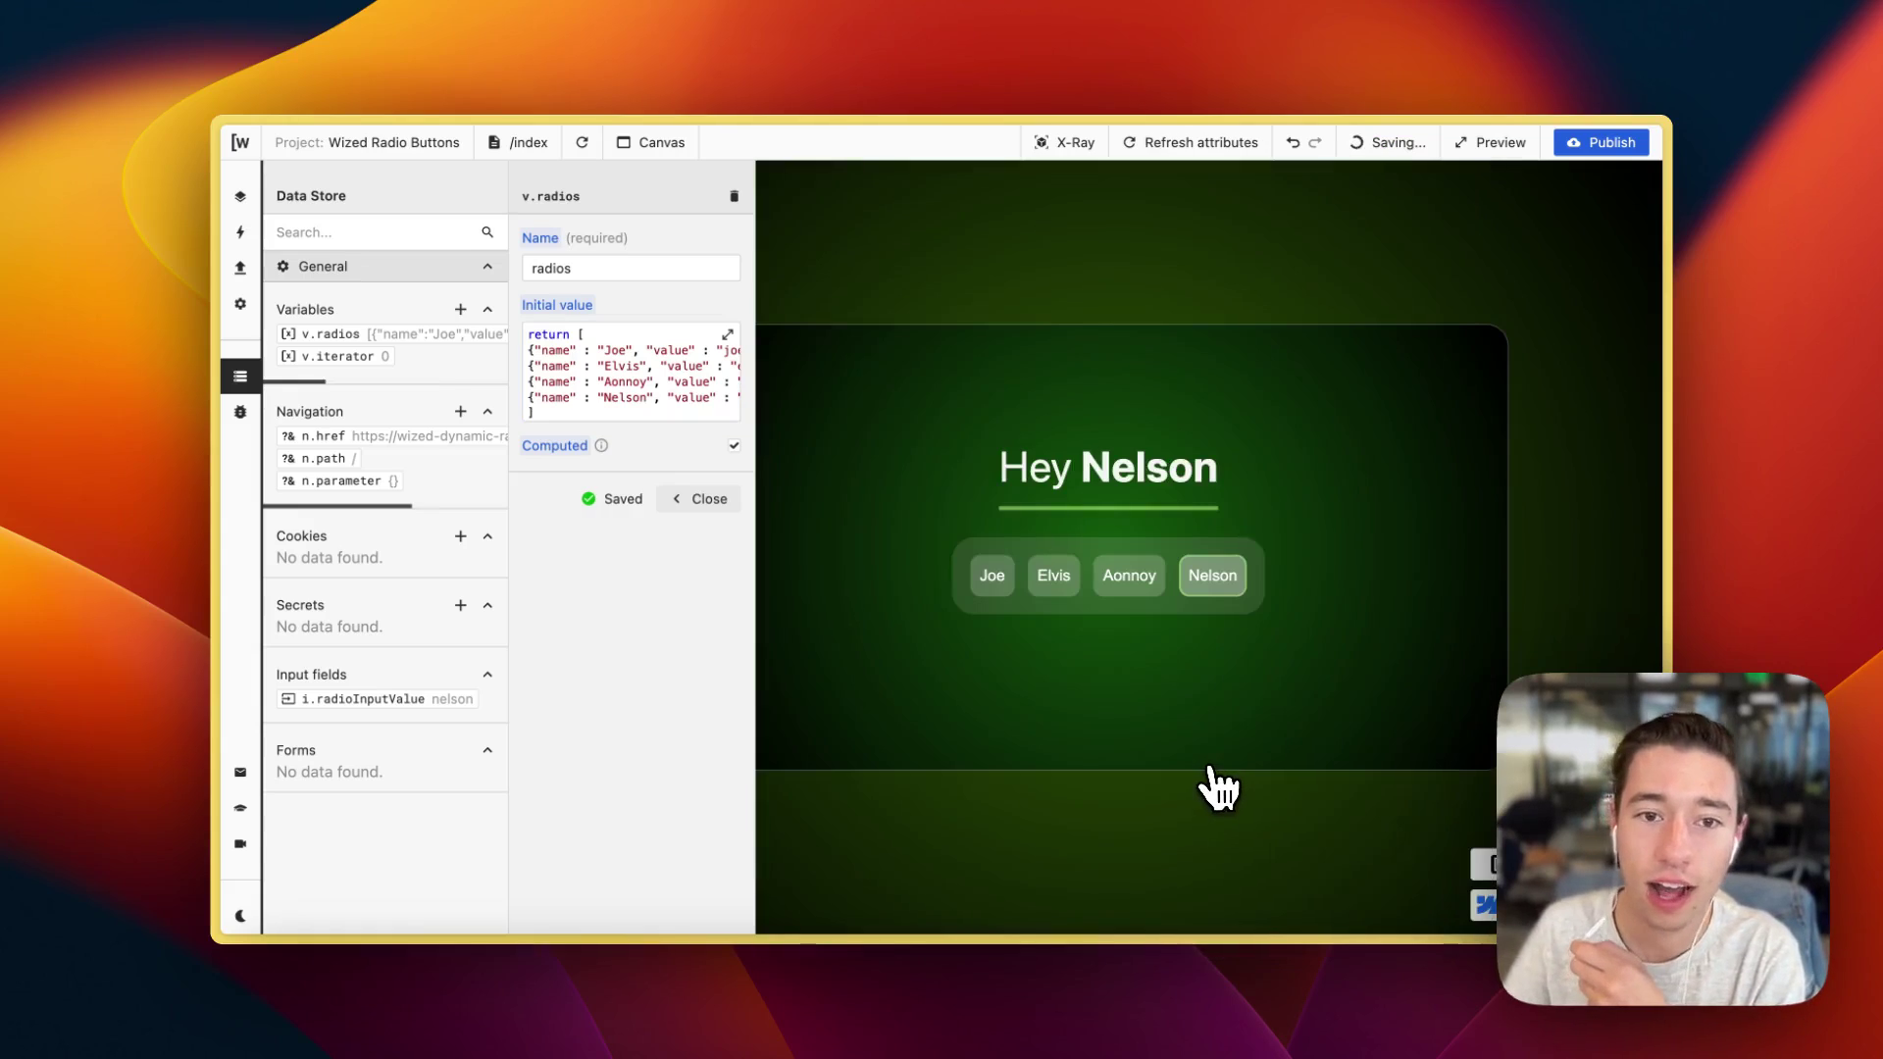
{"action": "left_click", "coordinate": [698, 502]}
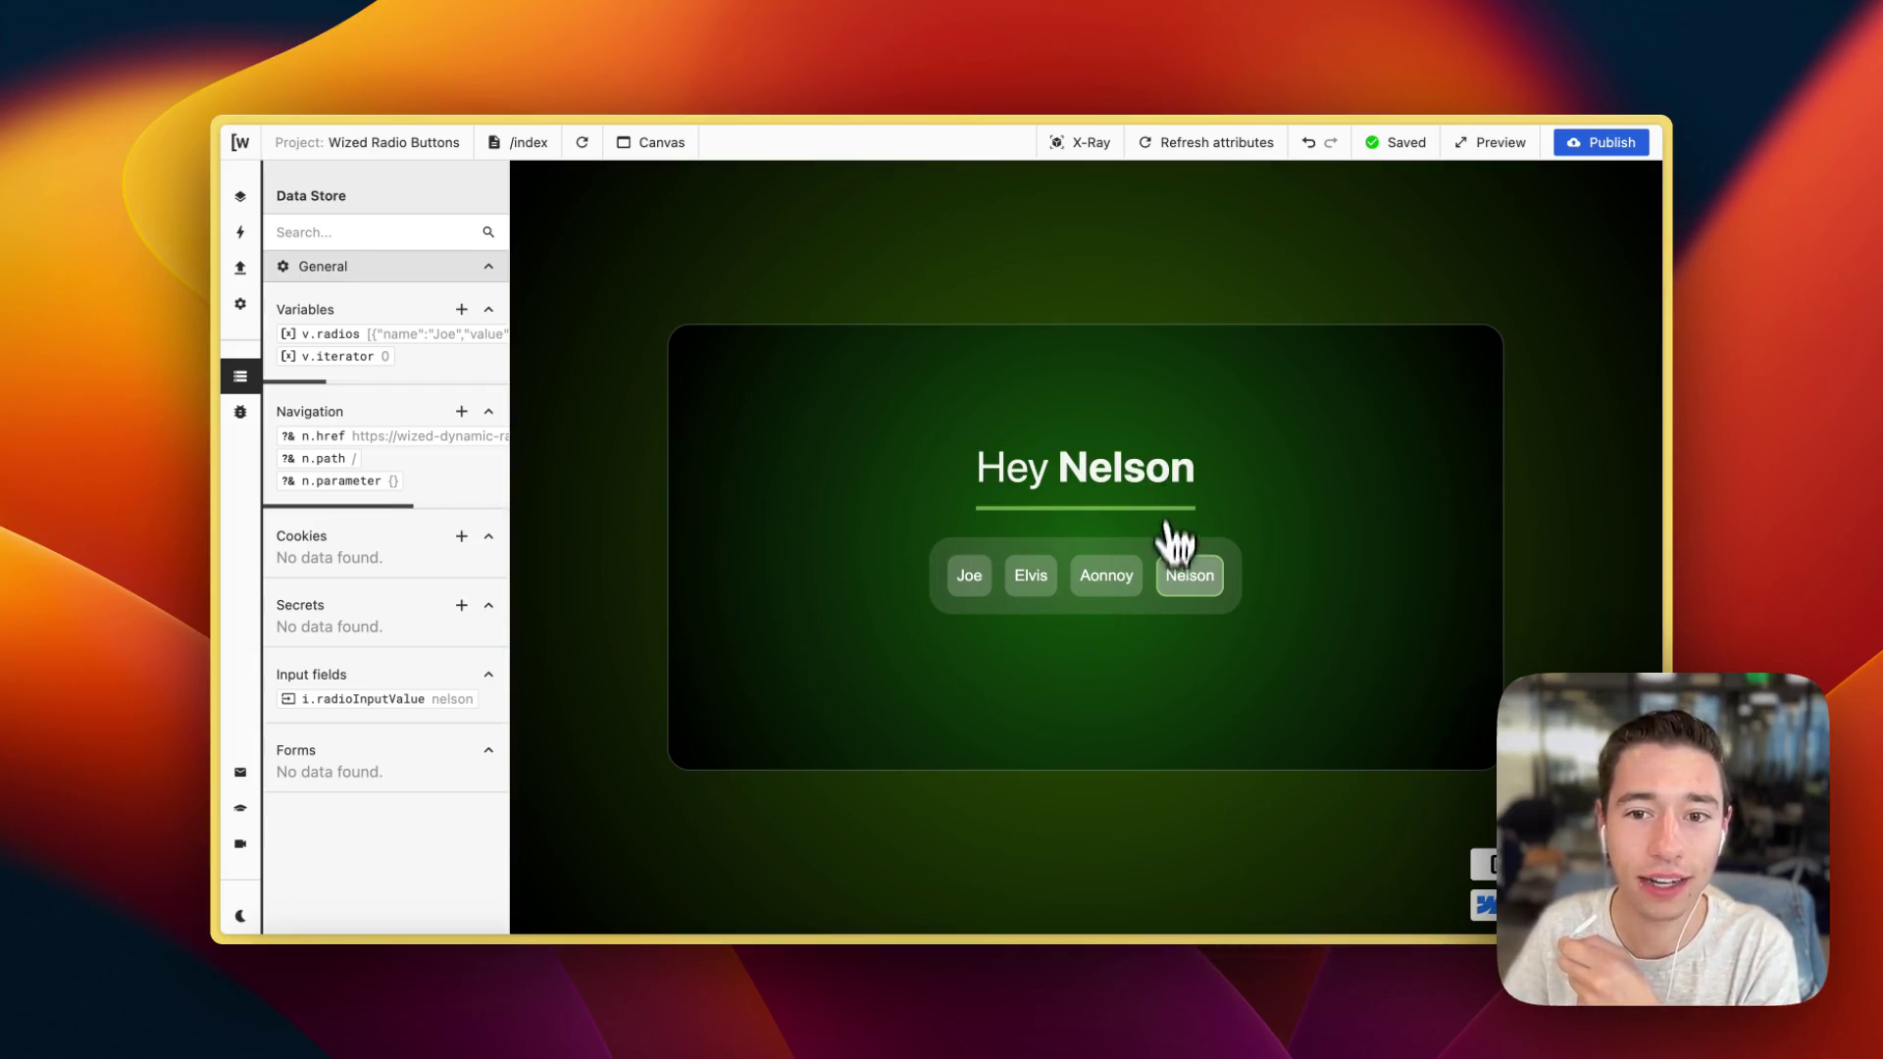
Test selecting each of the four radio options directly in the canvas while checking radioInputValue in the Data Store.
{"action": "left_click", "coordinate": [1109, 586]}
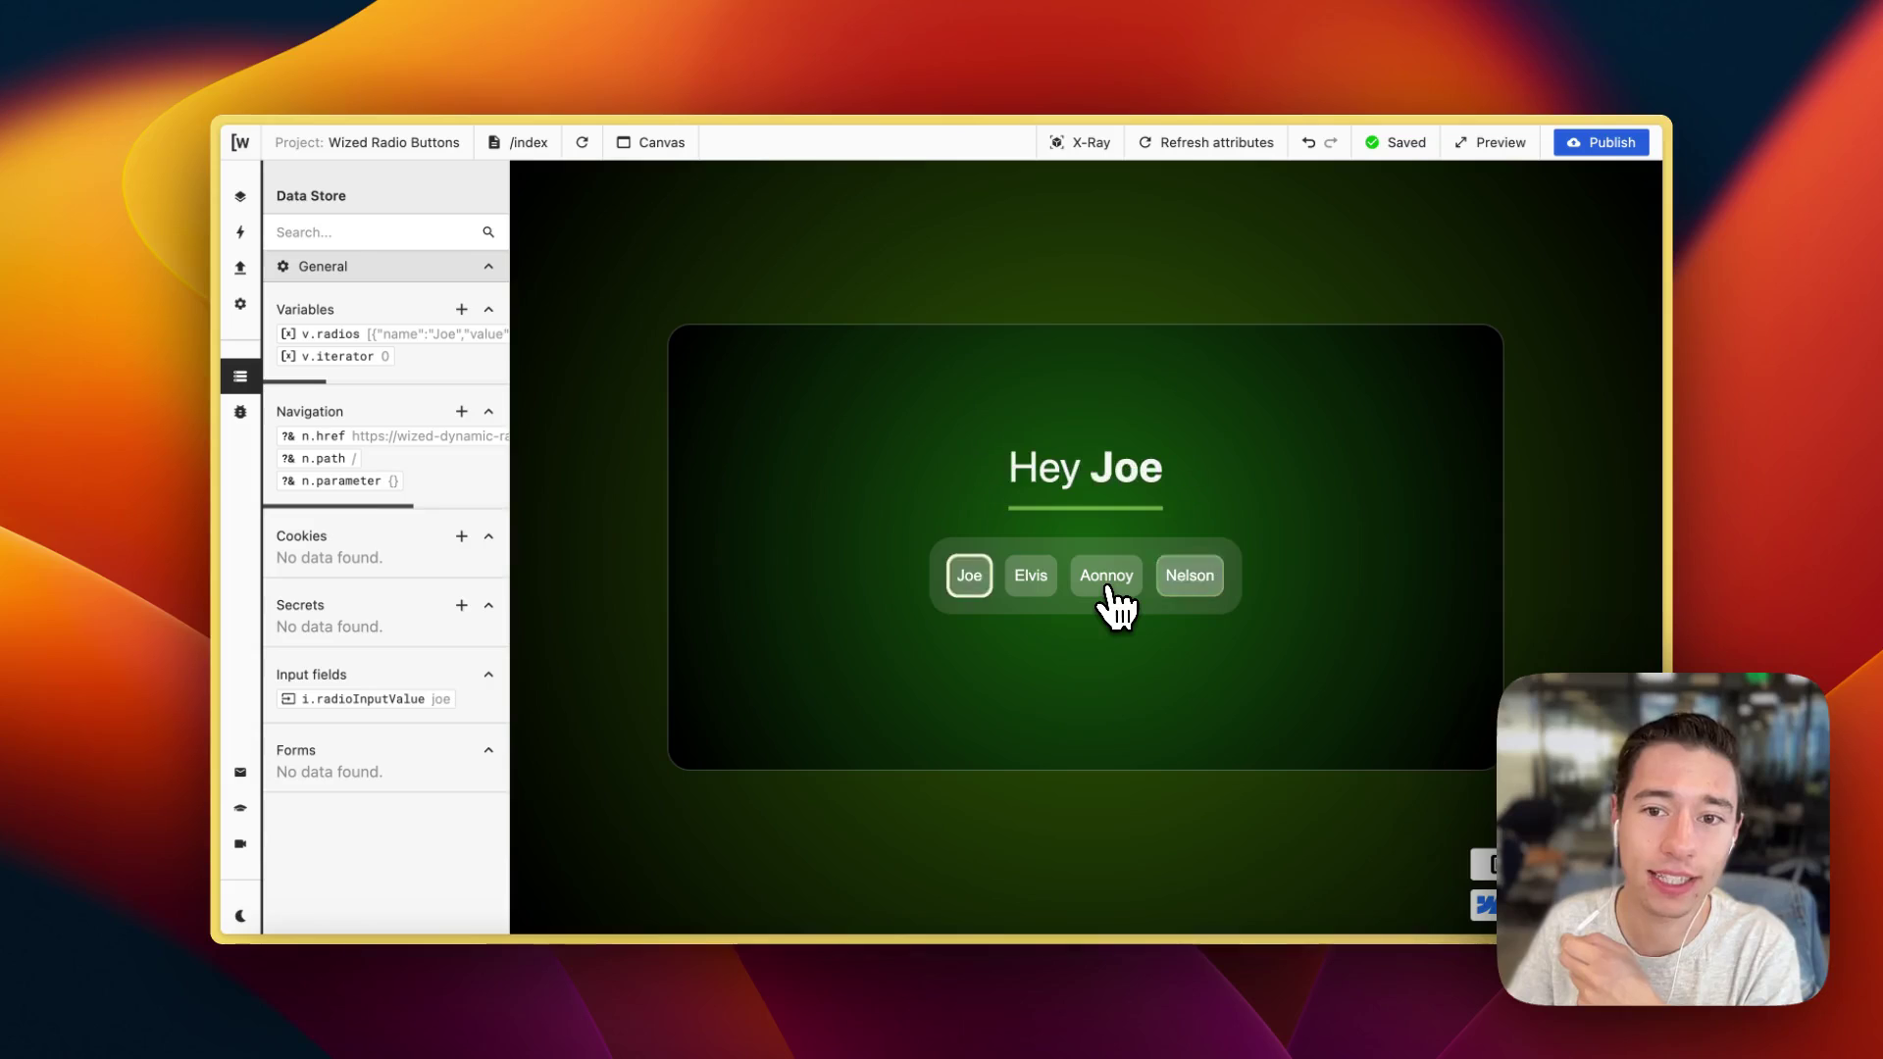
{"action": "left_click", "coordinate": [1030, 593]}
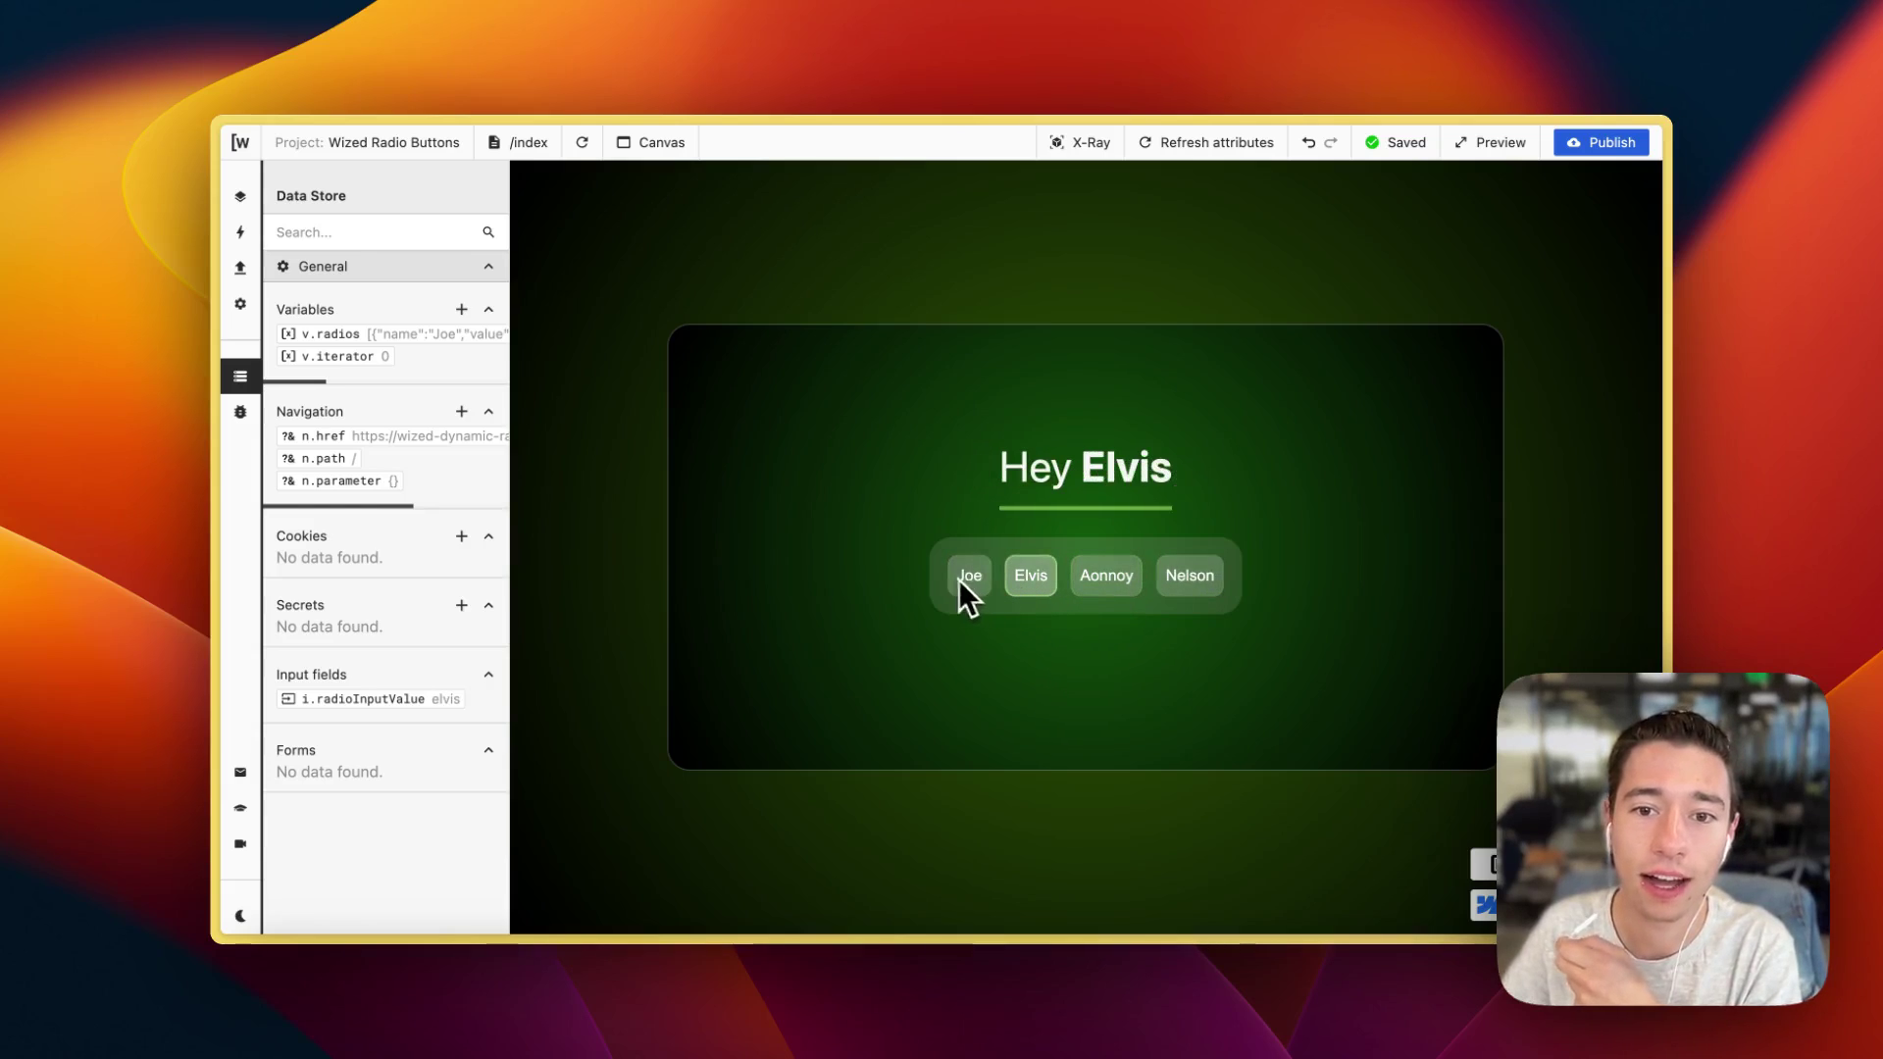
{"action": "left_click", "coordinate": [967, 593]}
{"action": "left_click", "coordinate": [1108, 587]}
{"action": "left_click", "coordinate": [1190, 587]}
{"action": "left_click", "coordinate": [1128, 585]}
{"action": "left_click", "coordinate": [1036, 588]}
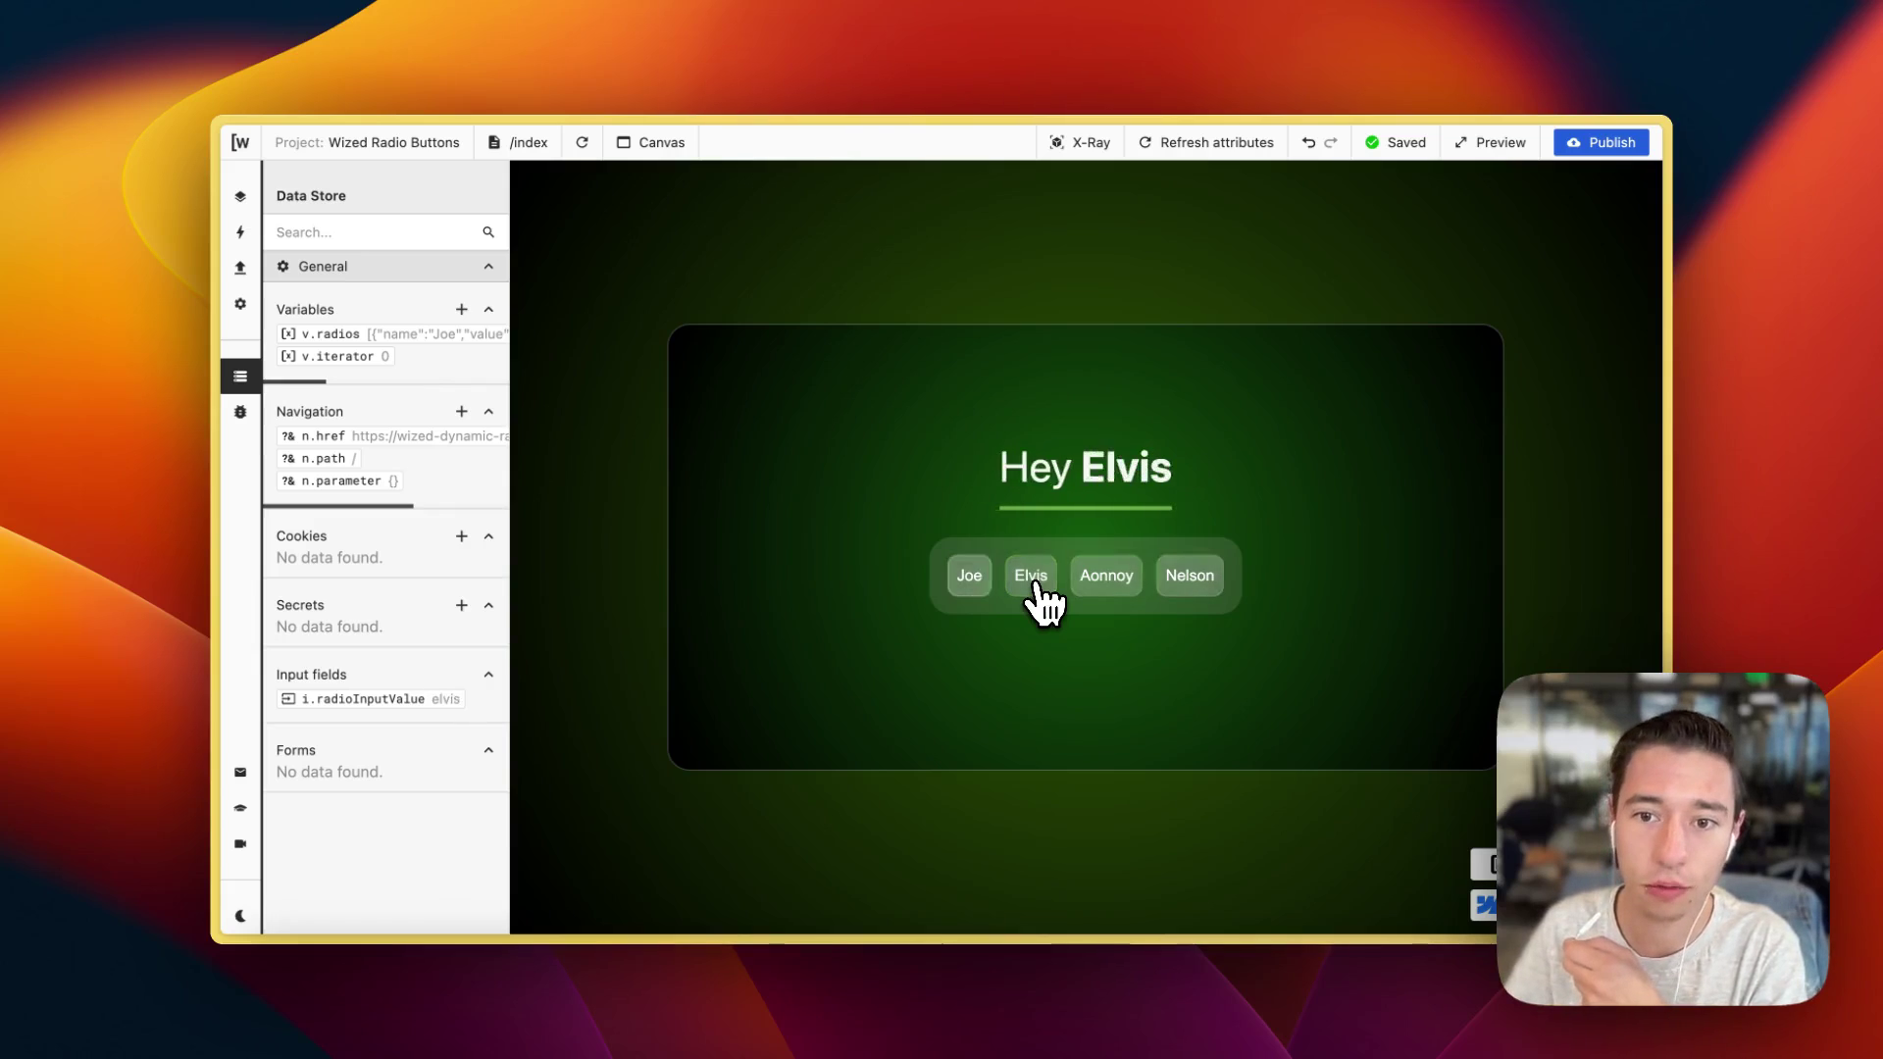
Move the radio selection back and forth from the keyboard to check that the heading and radioInputValue follow.
{"action": "key", "text": "Right"}
{"action": "key", "text": "Right"}
{"action": "key", "text": "Left"}
{"action": "key", "text": "Left"}
{"action": "key", "text": "Left"}
{"action": "key", "text": "Right"}
{"action": "key", "text": "Right"}
{"action": "key", "text": "Left"}
{"action": "key", "text": "Left"}
{"action": "key", "text": "Left"}
{"action": "key", "text": "Right"}
{"action": "key", "text": "Left"}
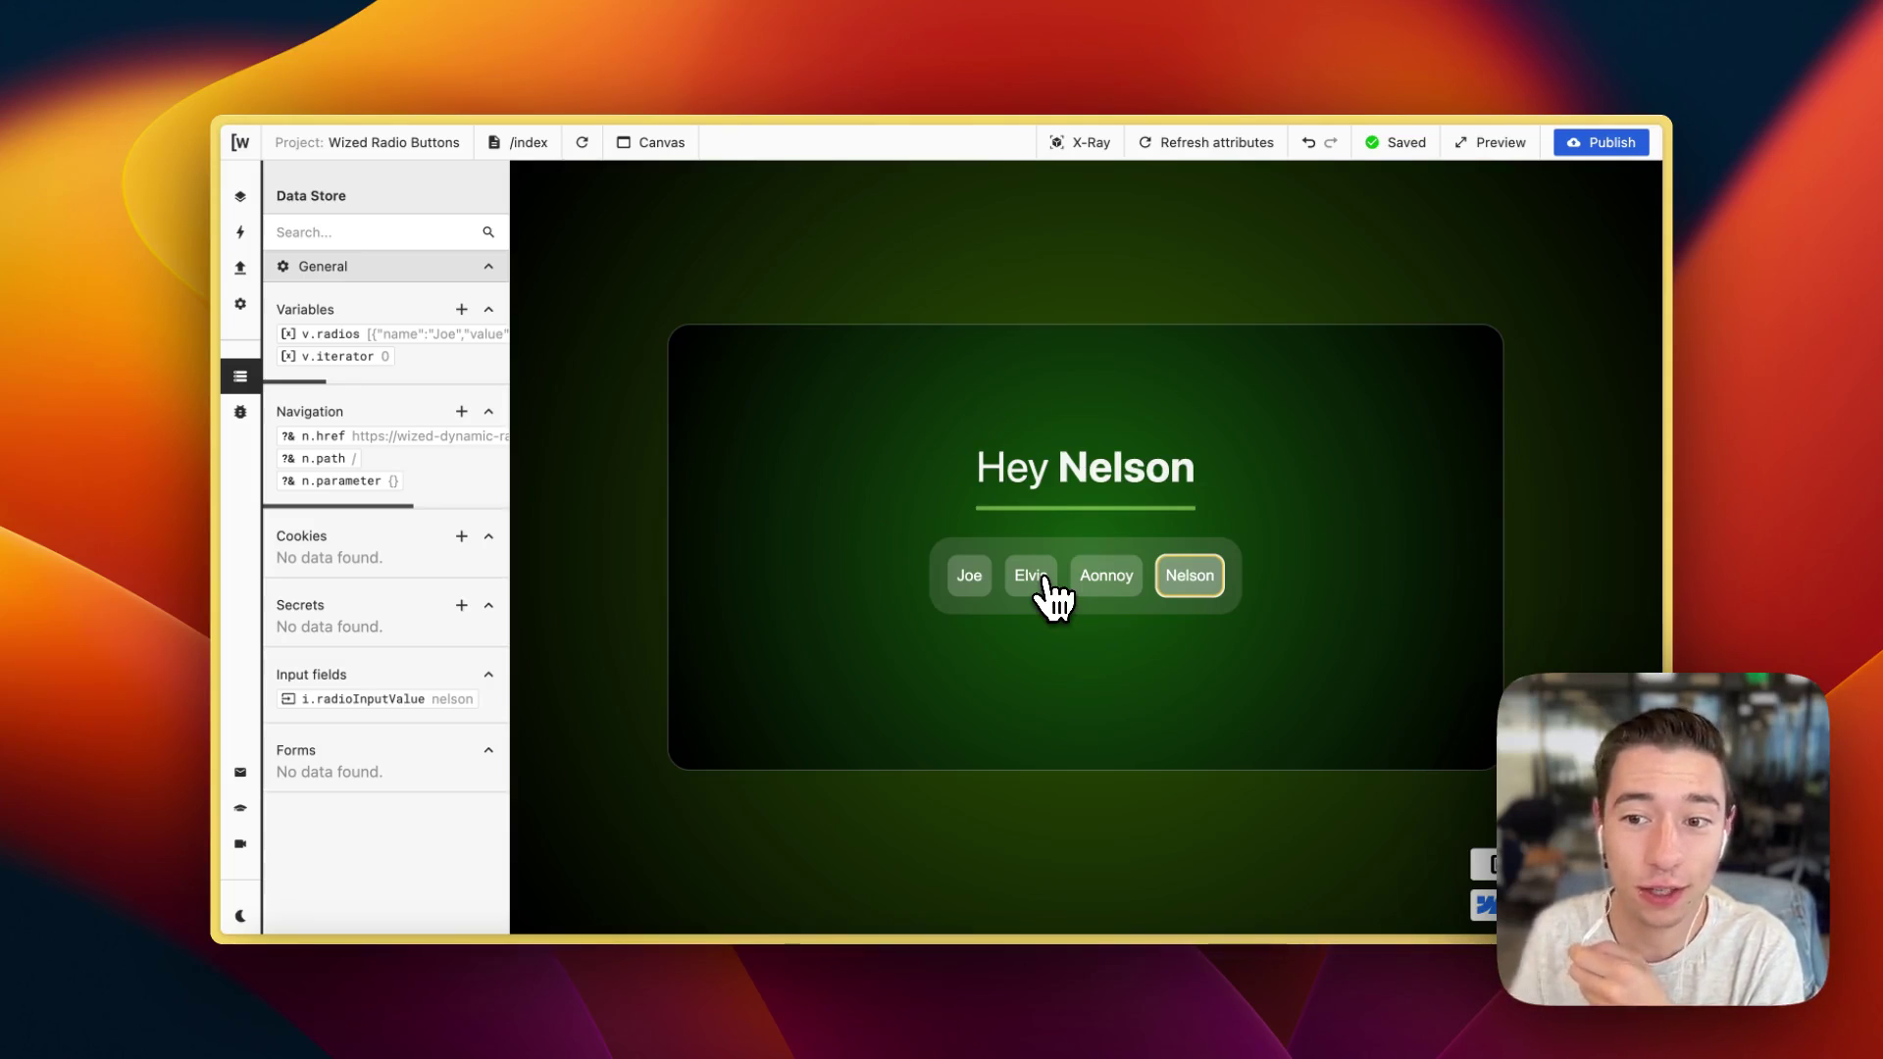
Switch to Webflow, close the publish options and examine the structure of radio-element down to its radio-holder.
{"action": "left_click", "coordinate": [256, 249]}
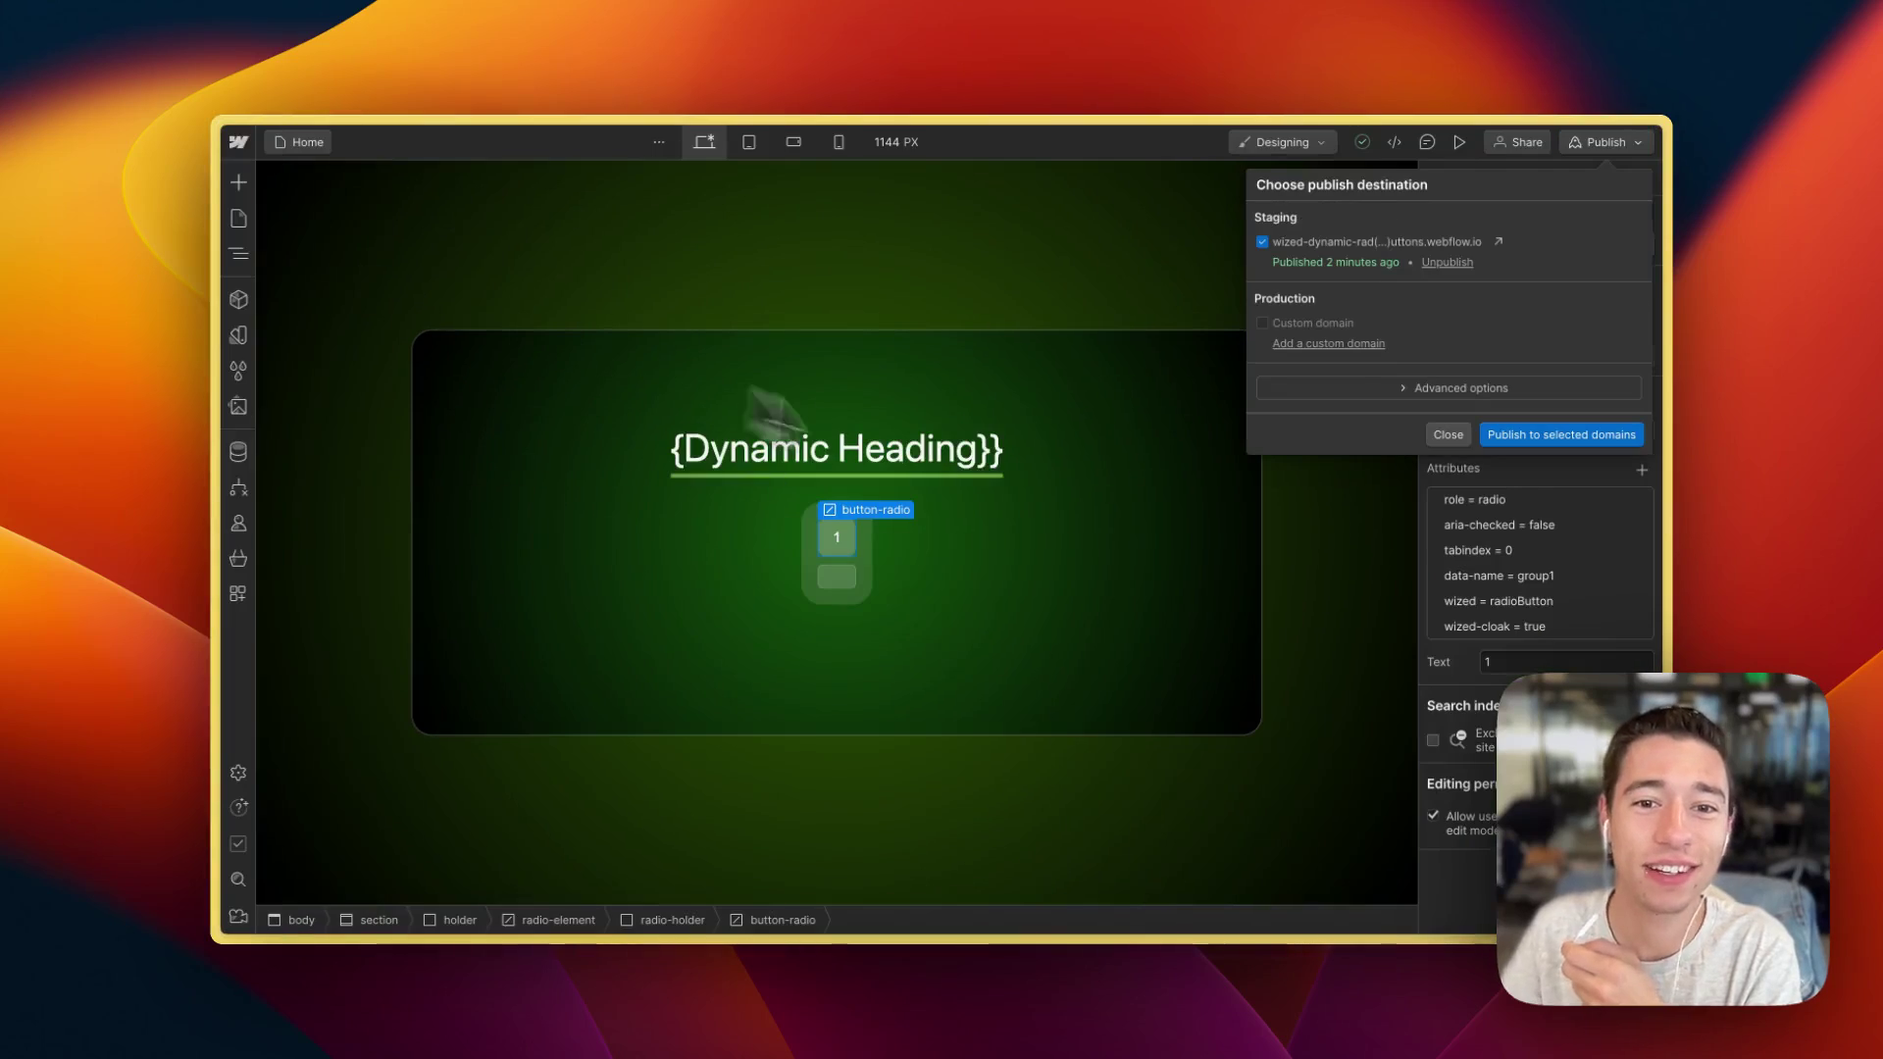
{"action": "left_click", "coordinate": [1459, 436]}
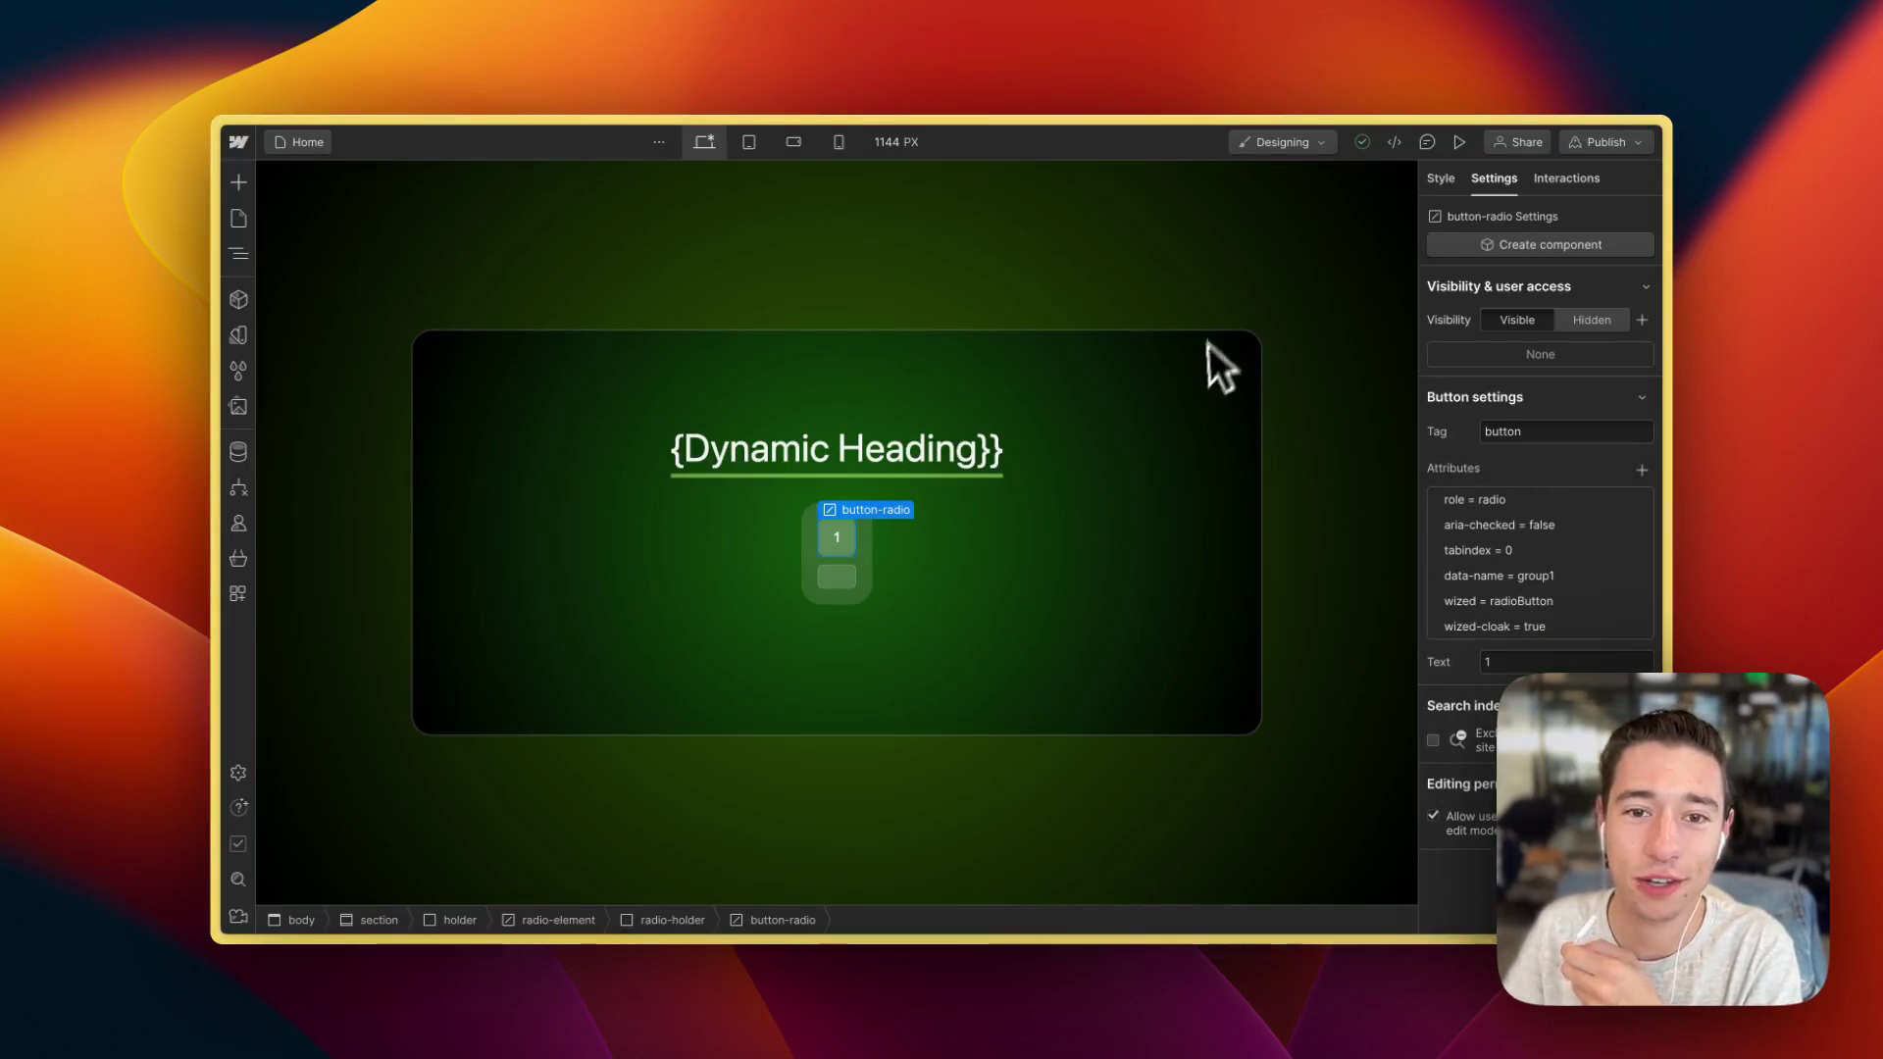
{"action": "left_click", "coordinate": [1063, 562]}
{"action": "left_click", "coordinate": [865, 557]}
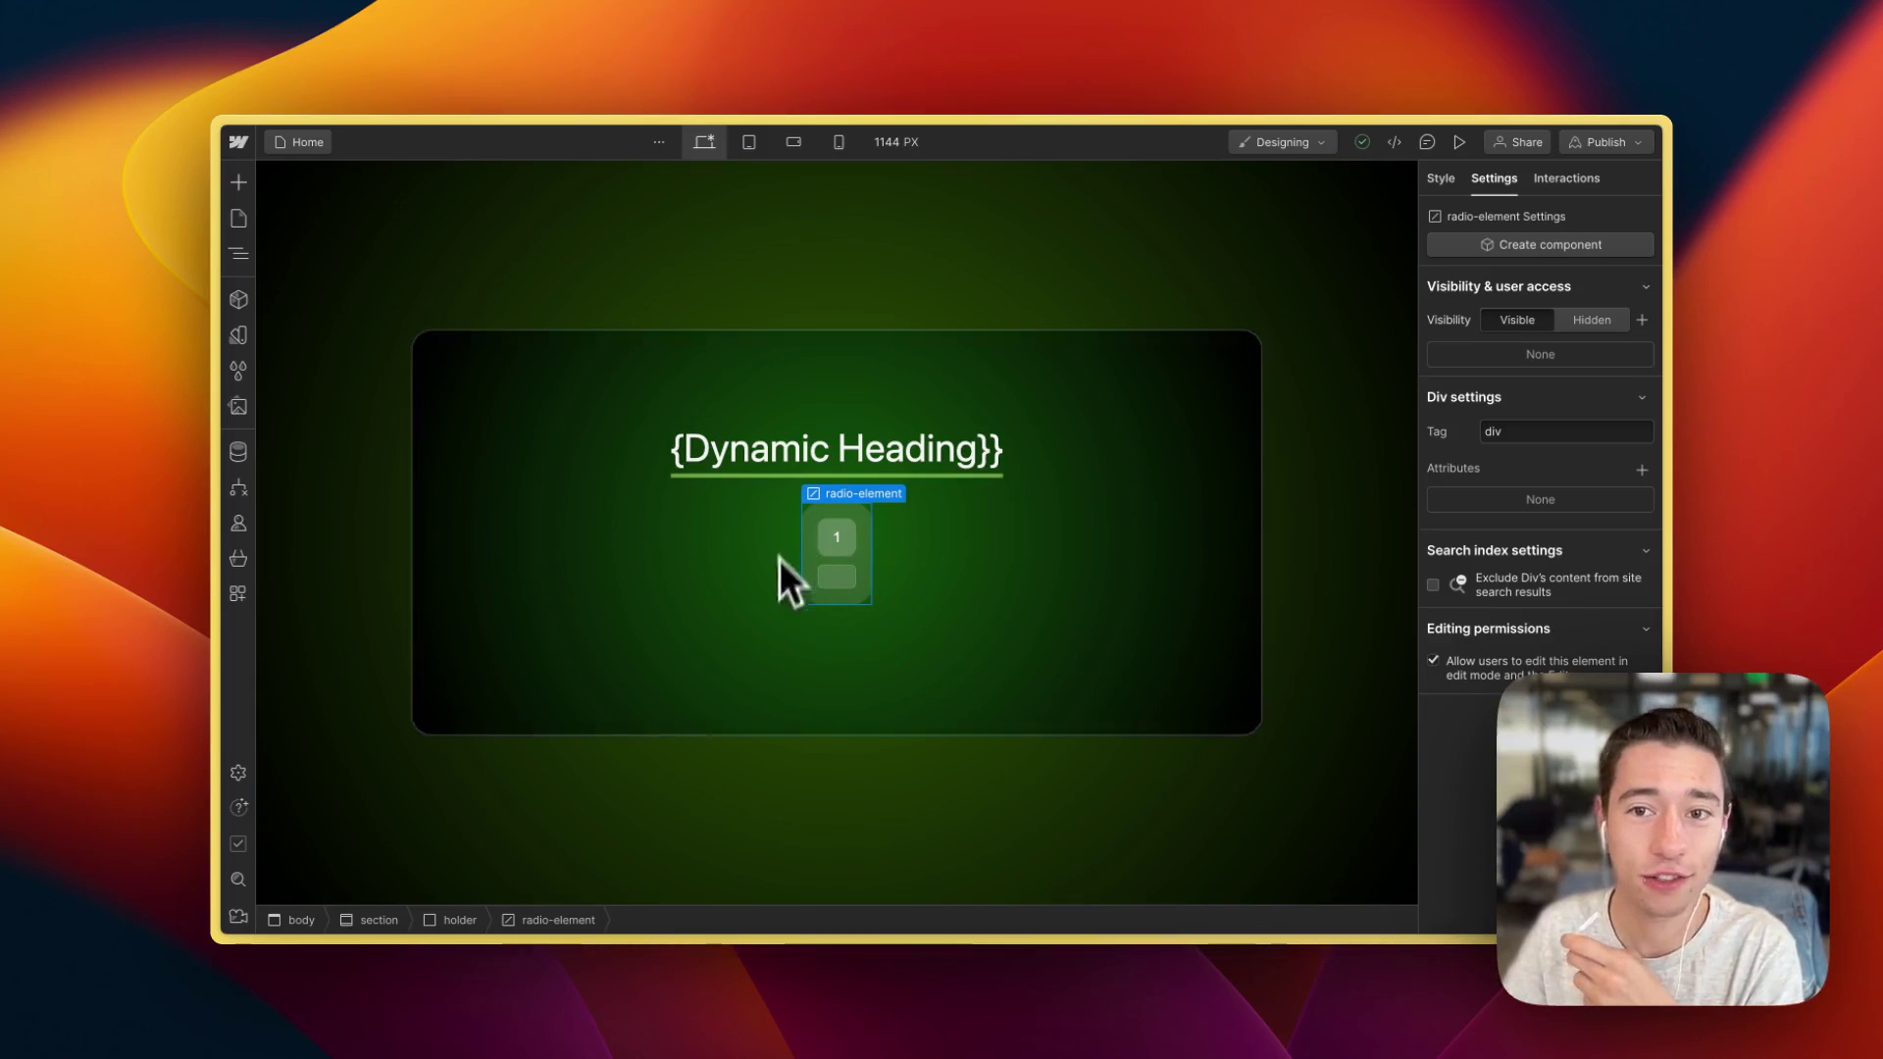
{"action": "left_click", "coordinate": [238, 255]}
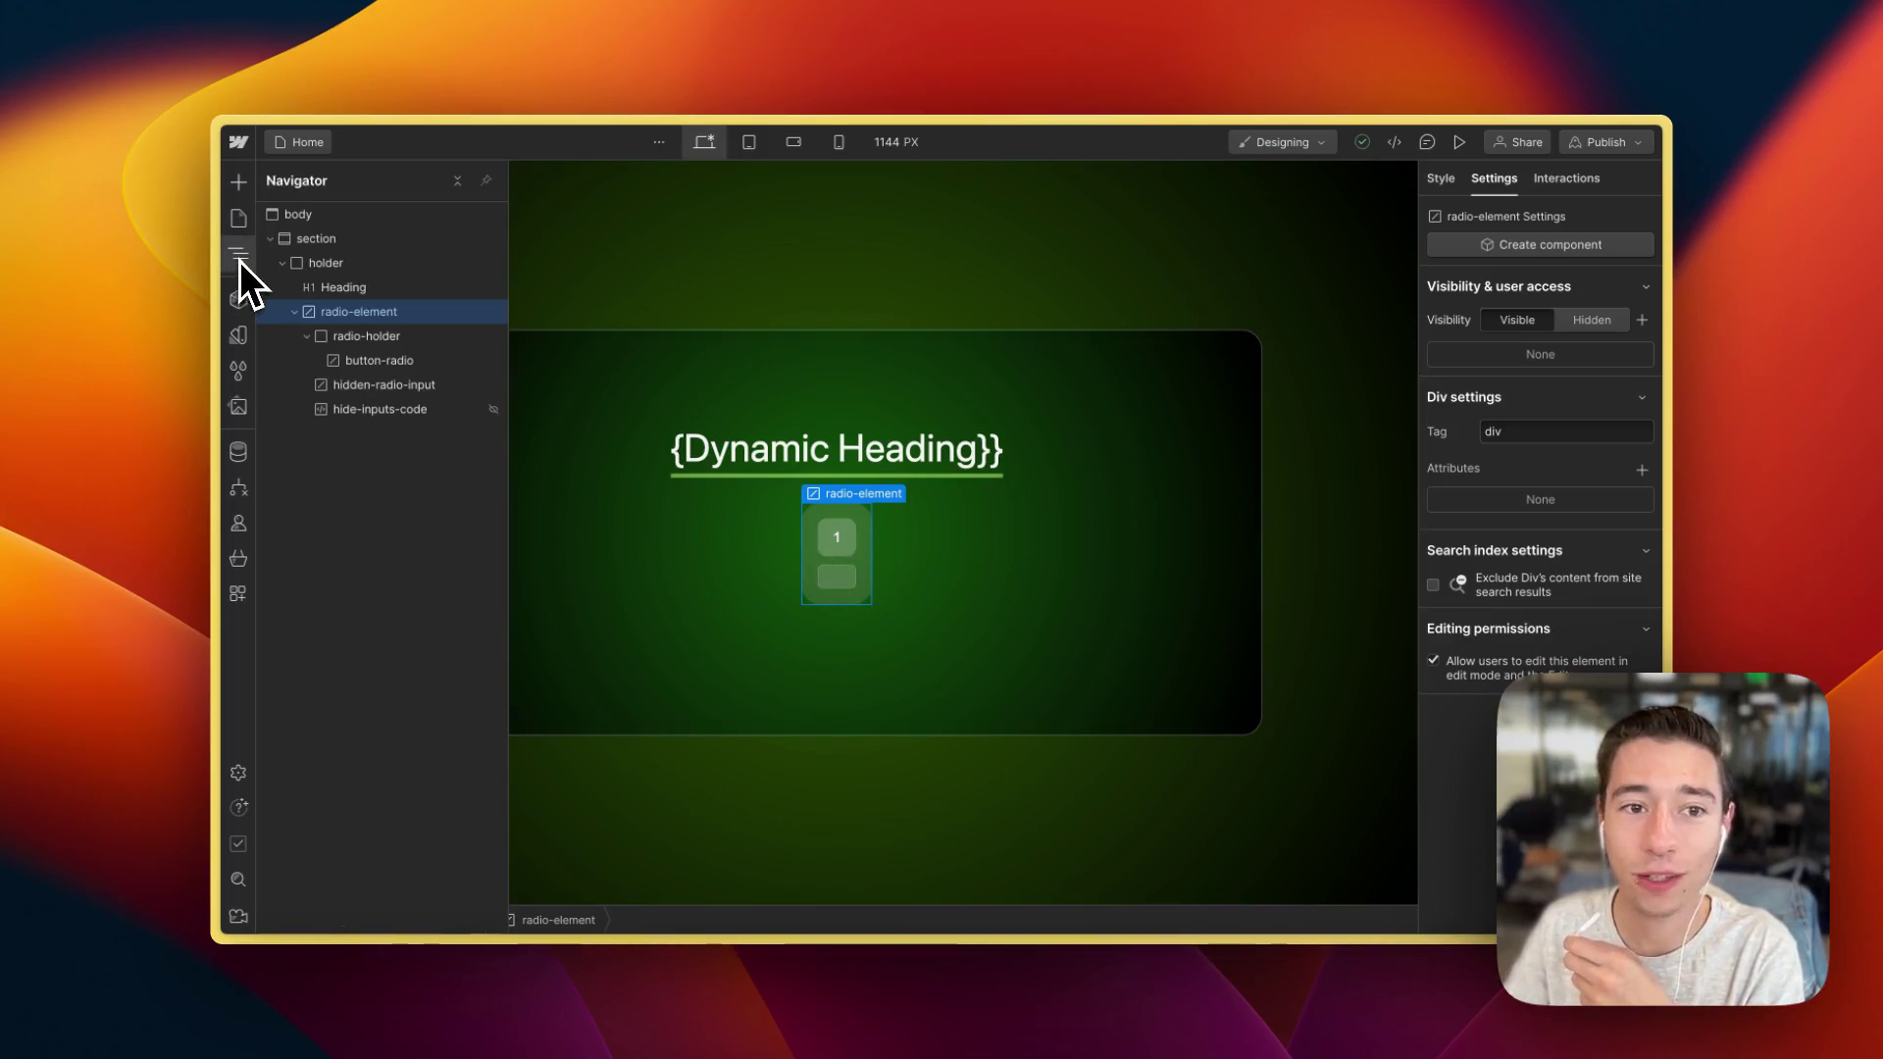
{"action": "left_click", "coordinate": [390, 340]}
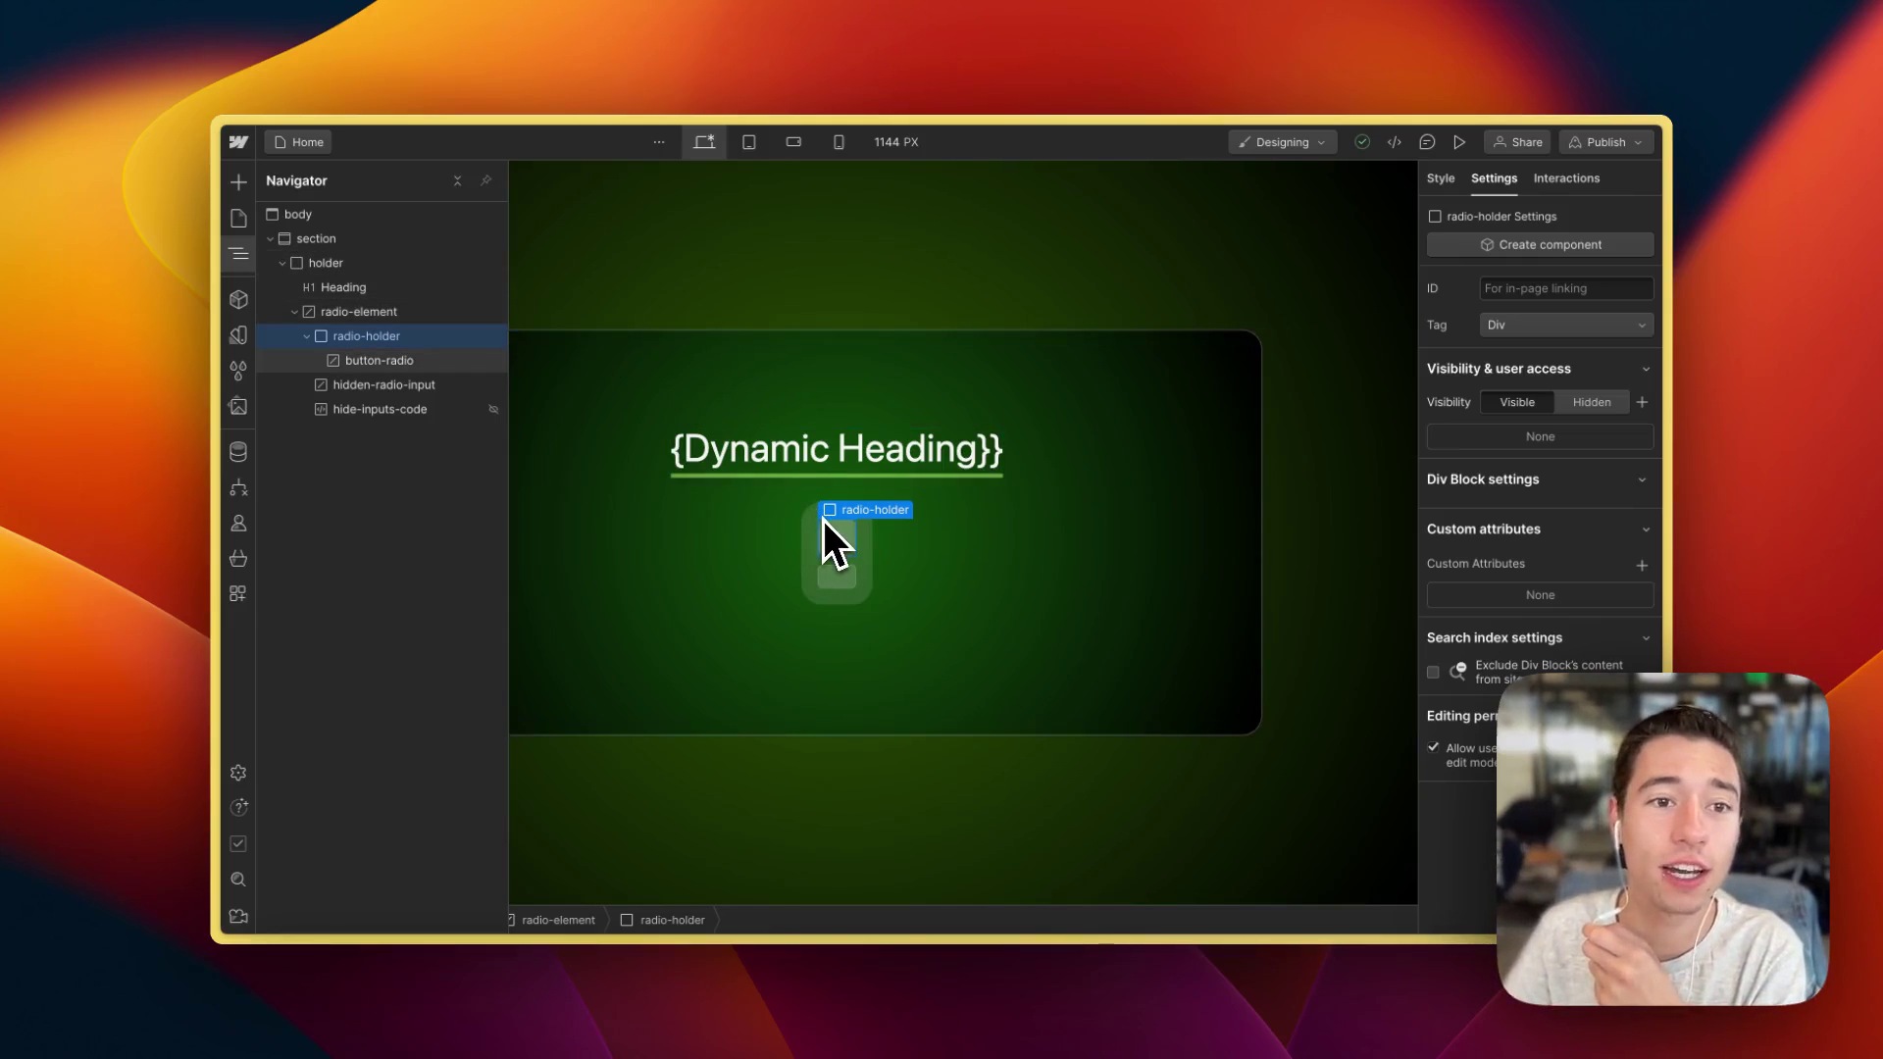
Examine the button-radio element's tag and its role attribute without changing them.
{"action": "left_click", "coordinate": [394, 368]}
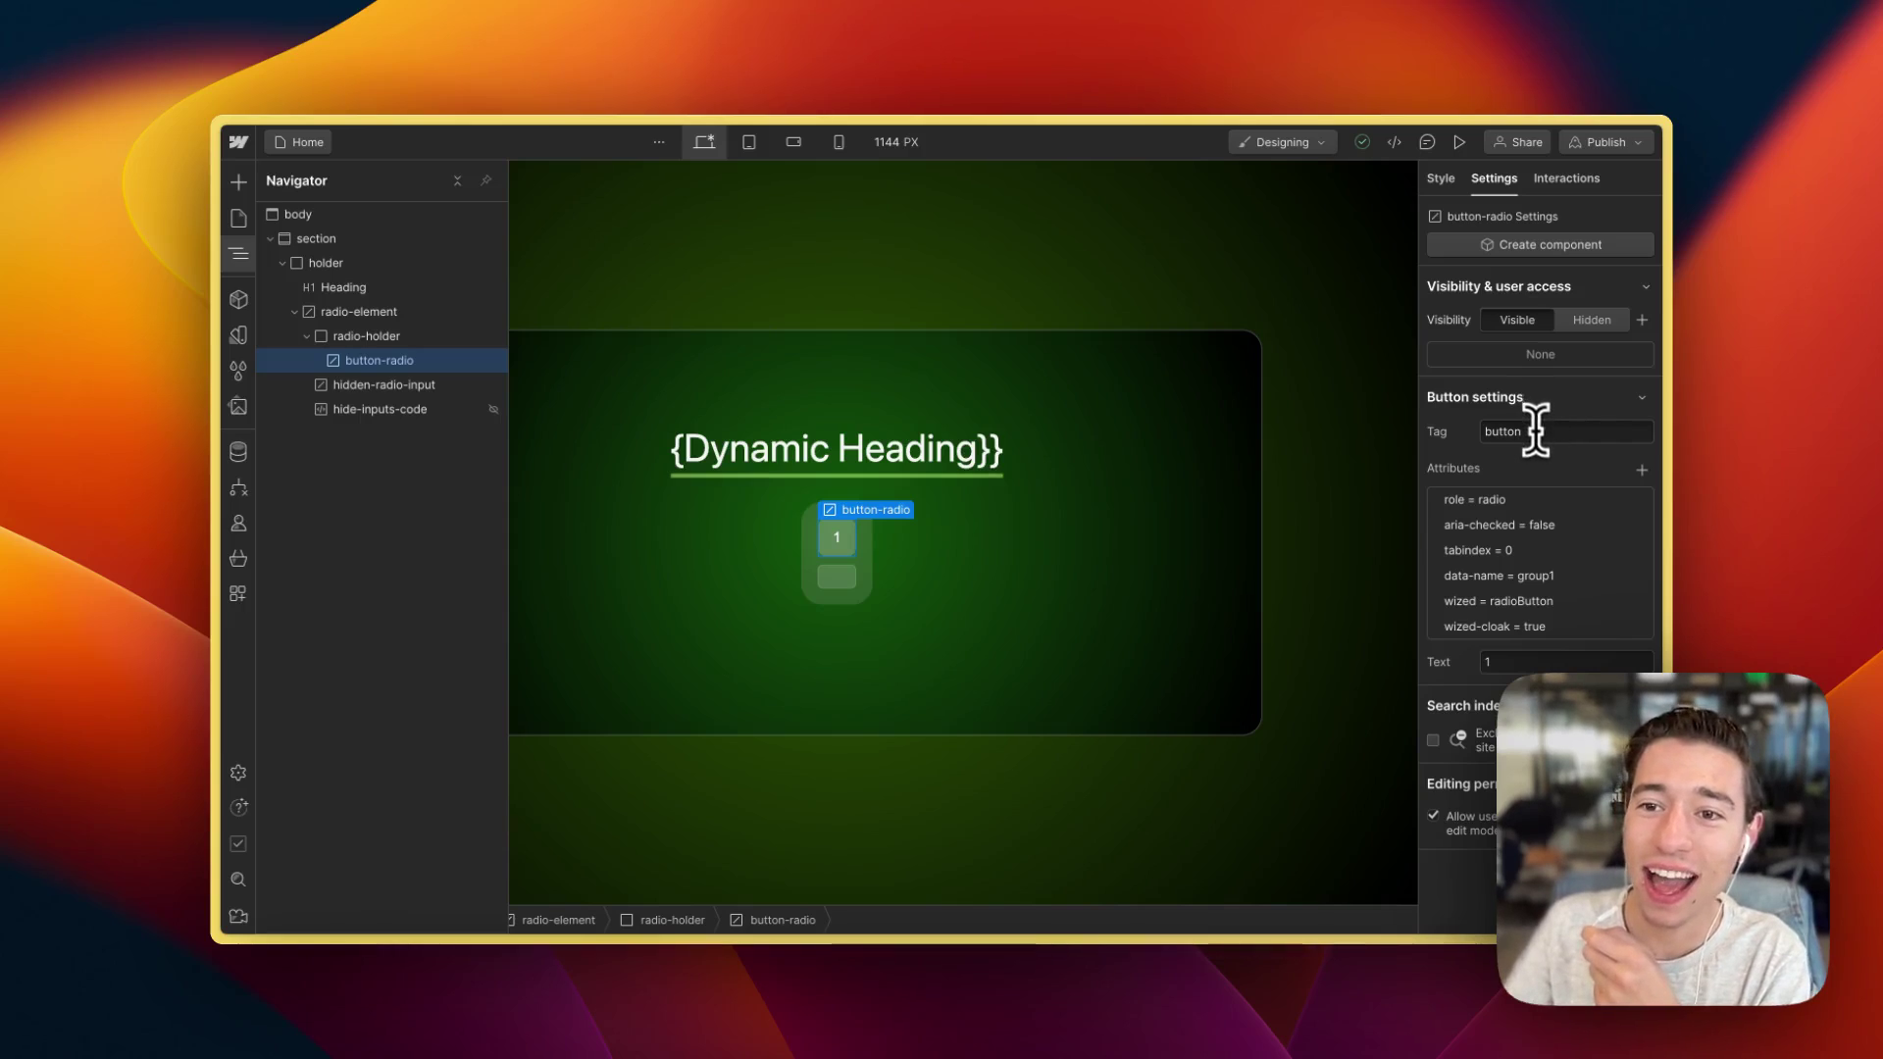
{"action": "left_click_drag", "start_coordinate": [1542, 429], "coordinate": [1473, 433]}
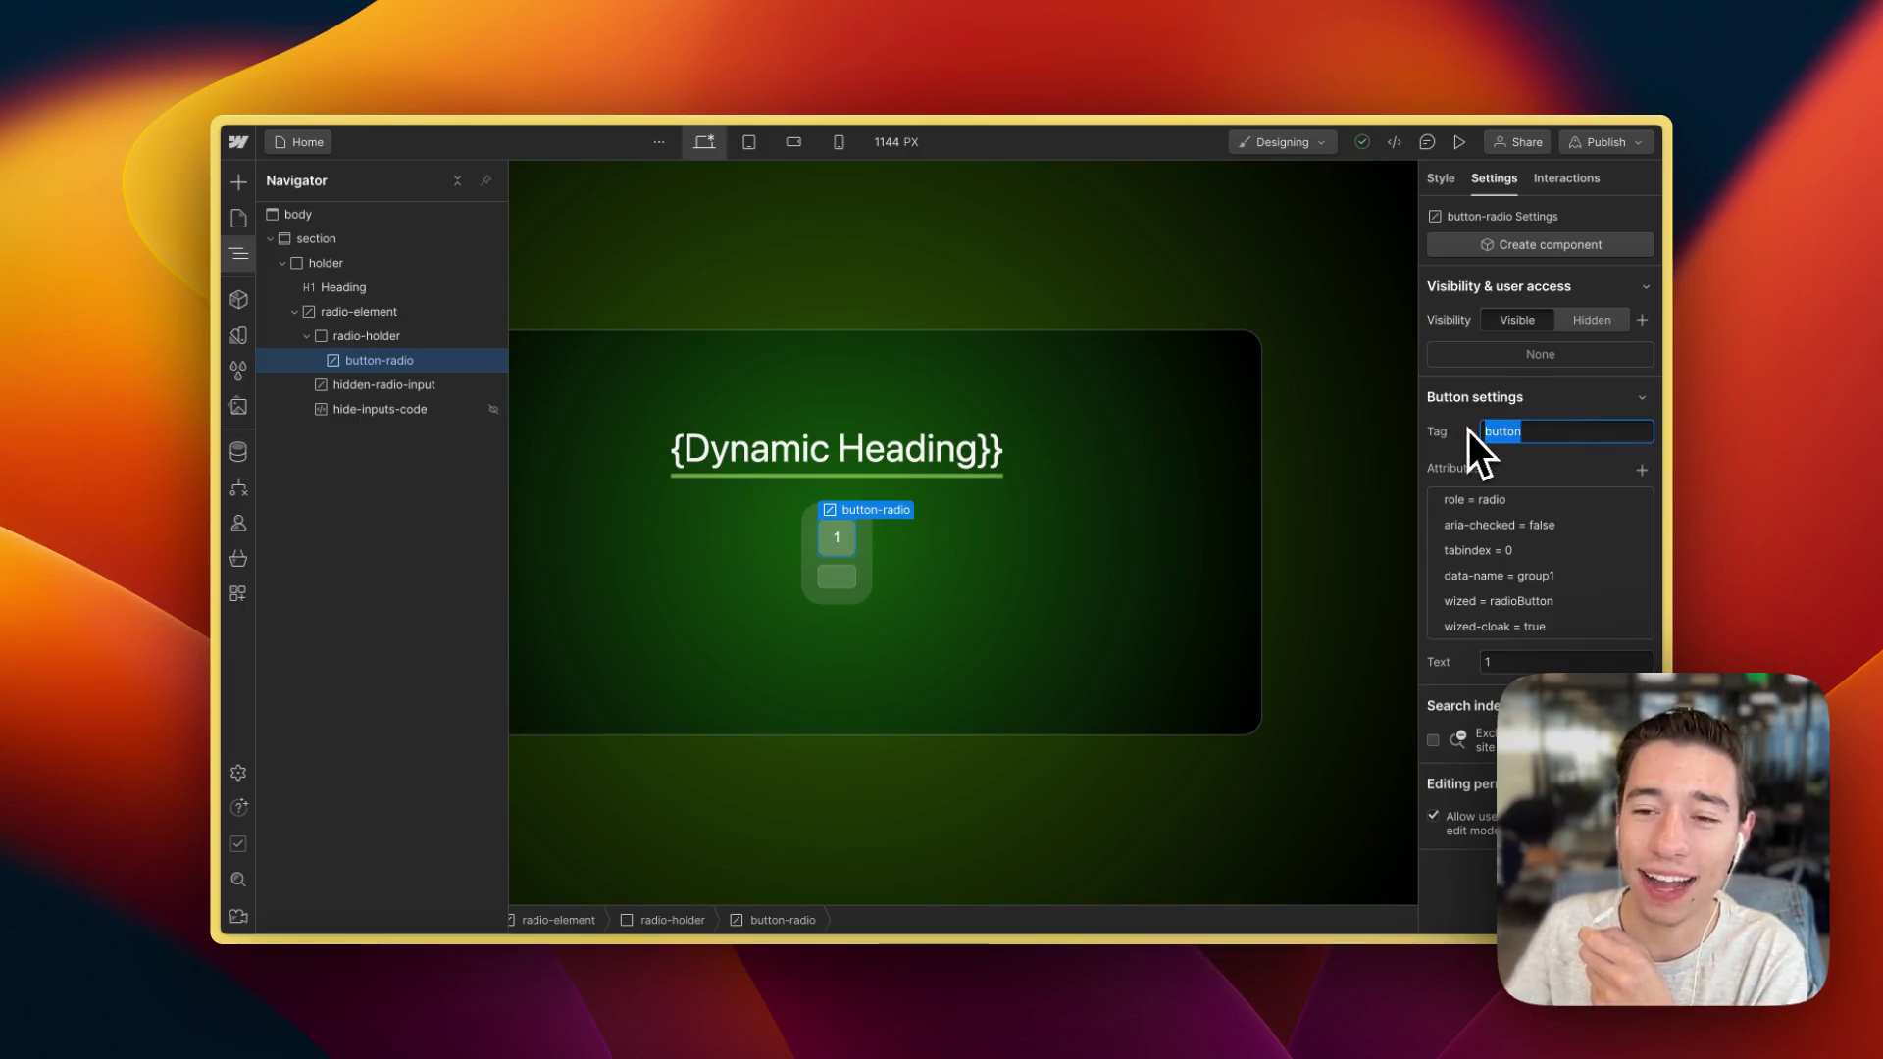
{"action": "left_click", "coordinate": [1511, 501]}
{"action": "key", "text": "Tab"}
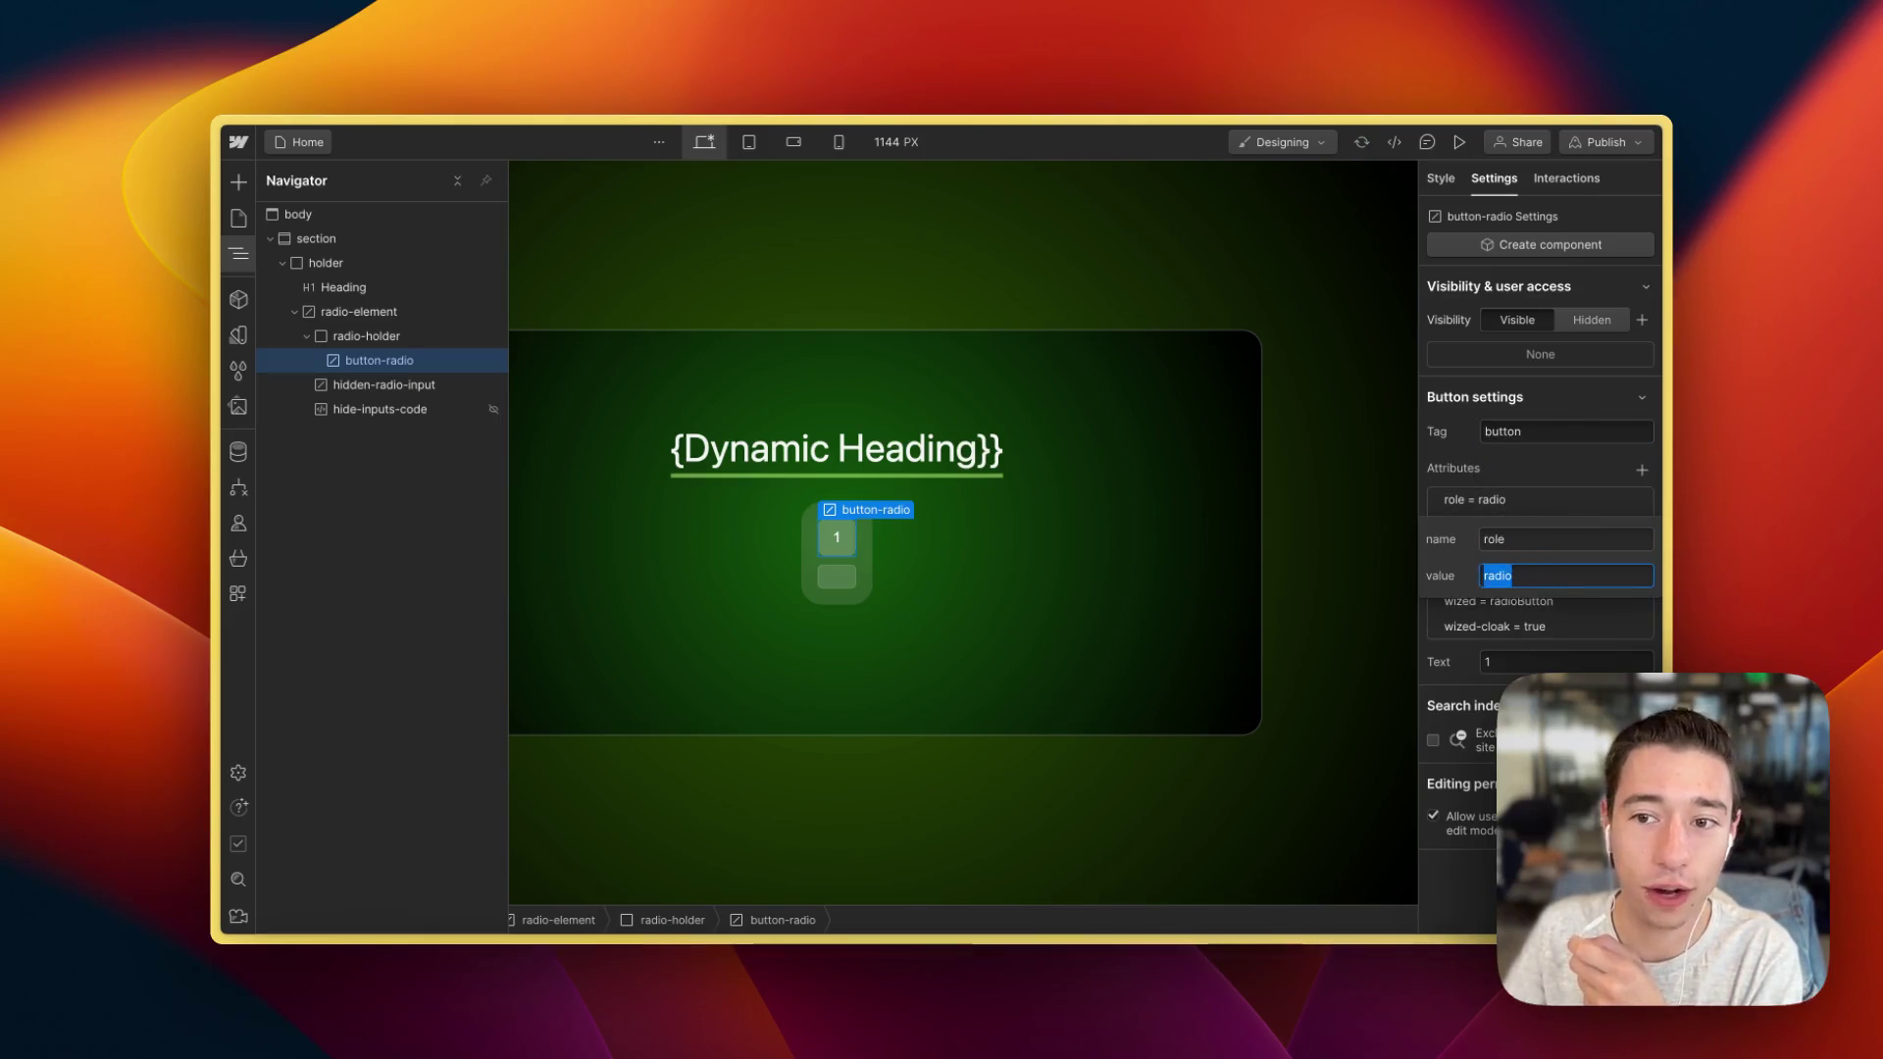
{"action": "left_click", "coordinate": [1492, 478]}
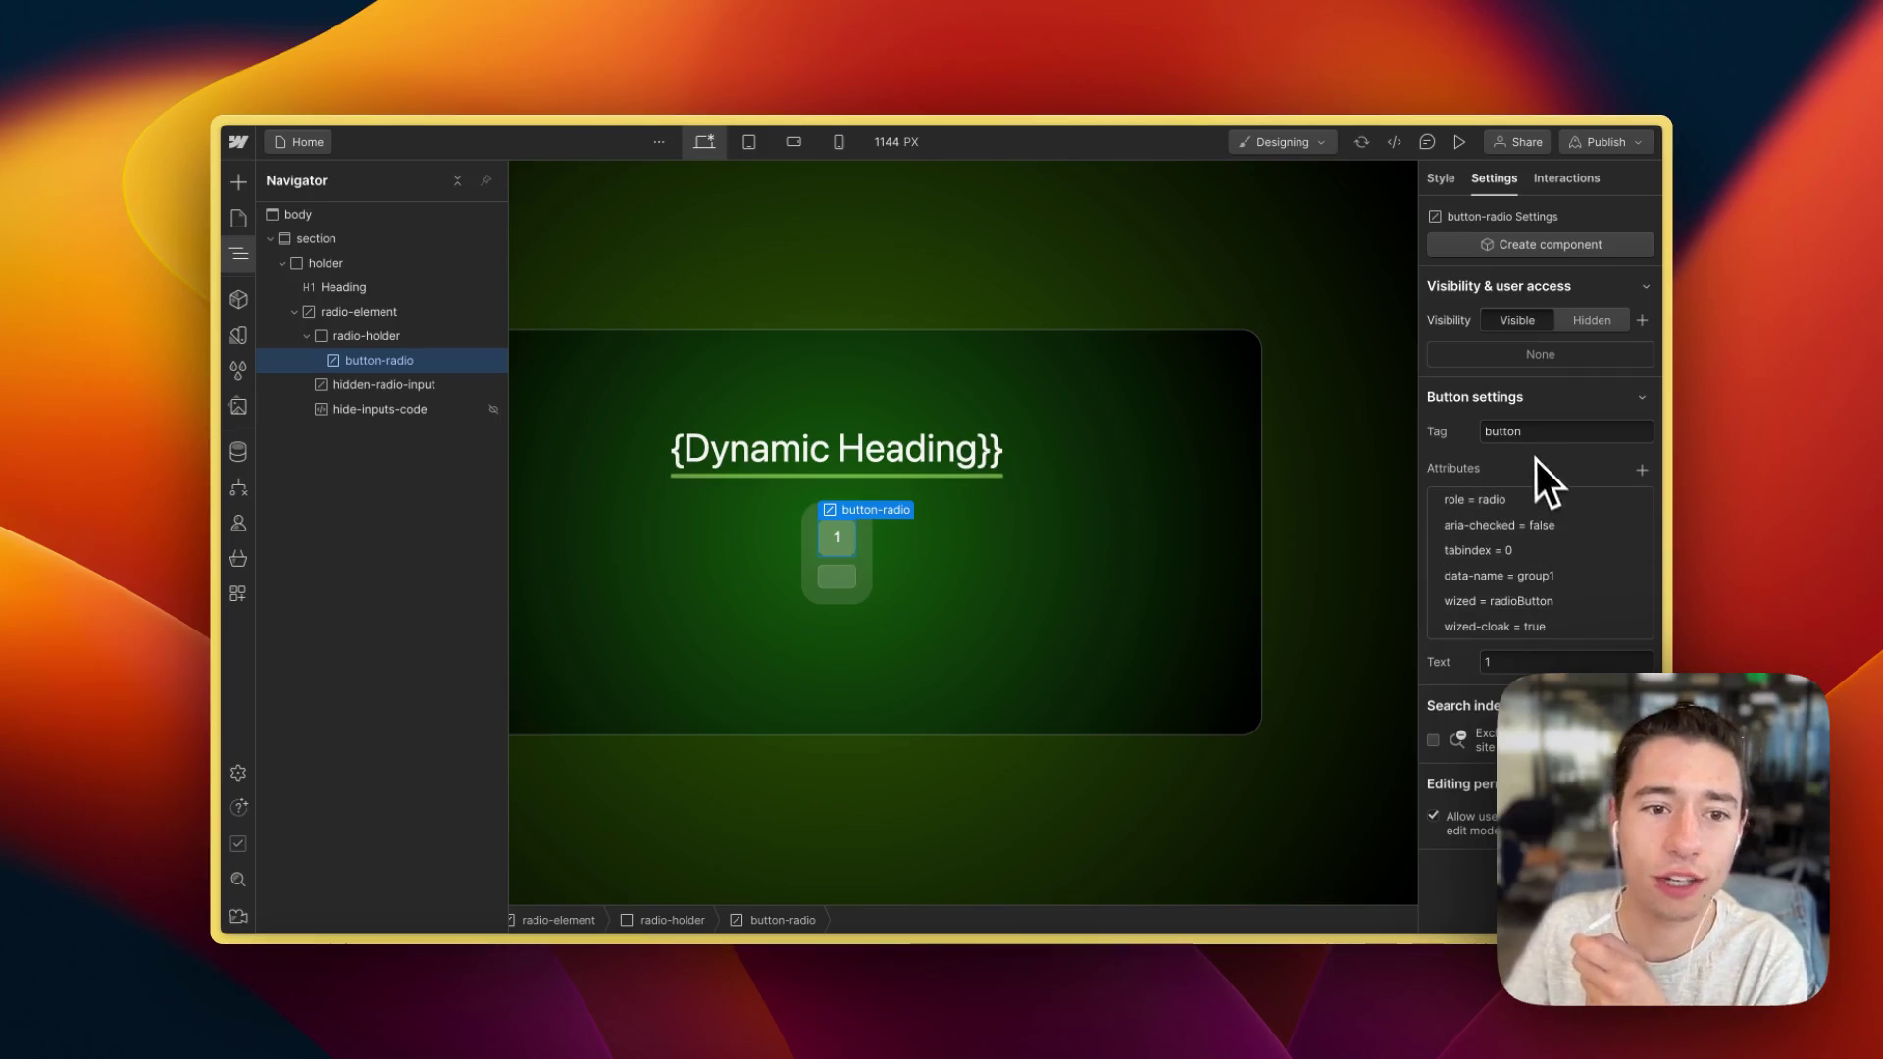
Examine the aria-checked and tabindex attributes of button-radio.
{"action": "left_click", "coordinate": [1523, 529]}
{"action": "left_click_drag", "start_coordinate": [1574, 564], "coordinate": [1452, 602]}
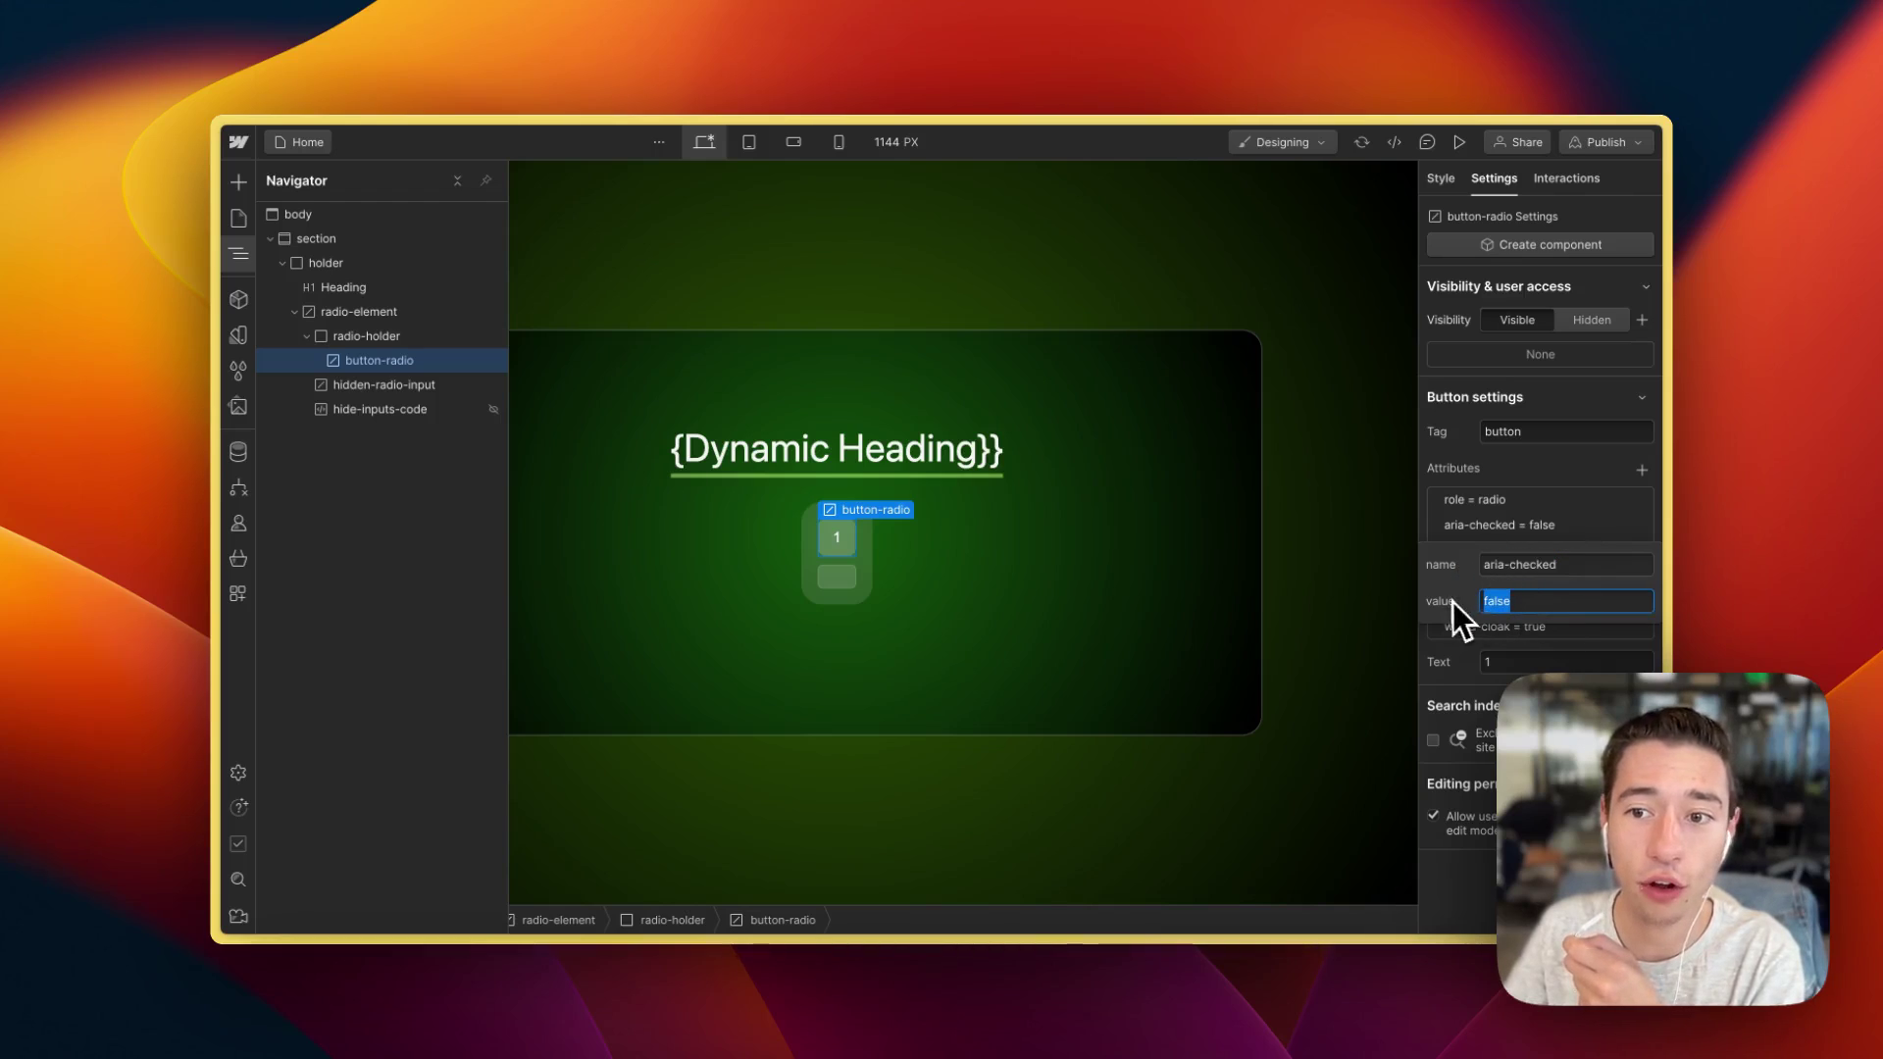
{"action": "key", "text": "Return"}
{"action": "left_click", "coordinate": [1522, 552]}
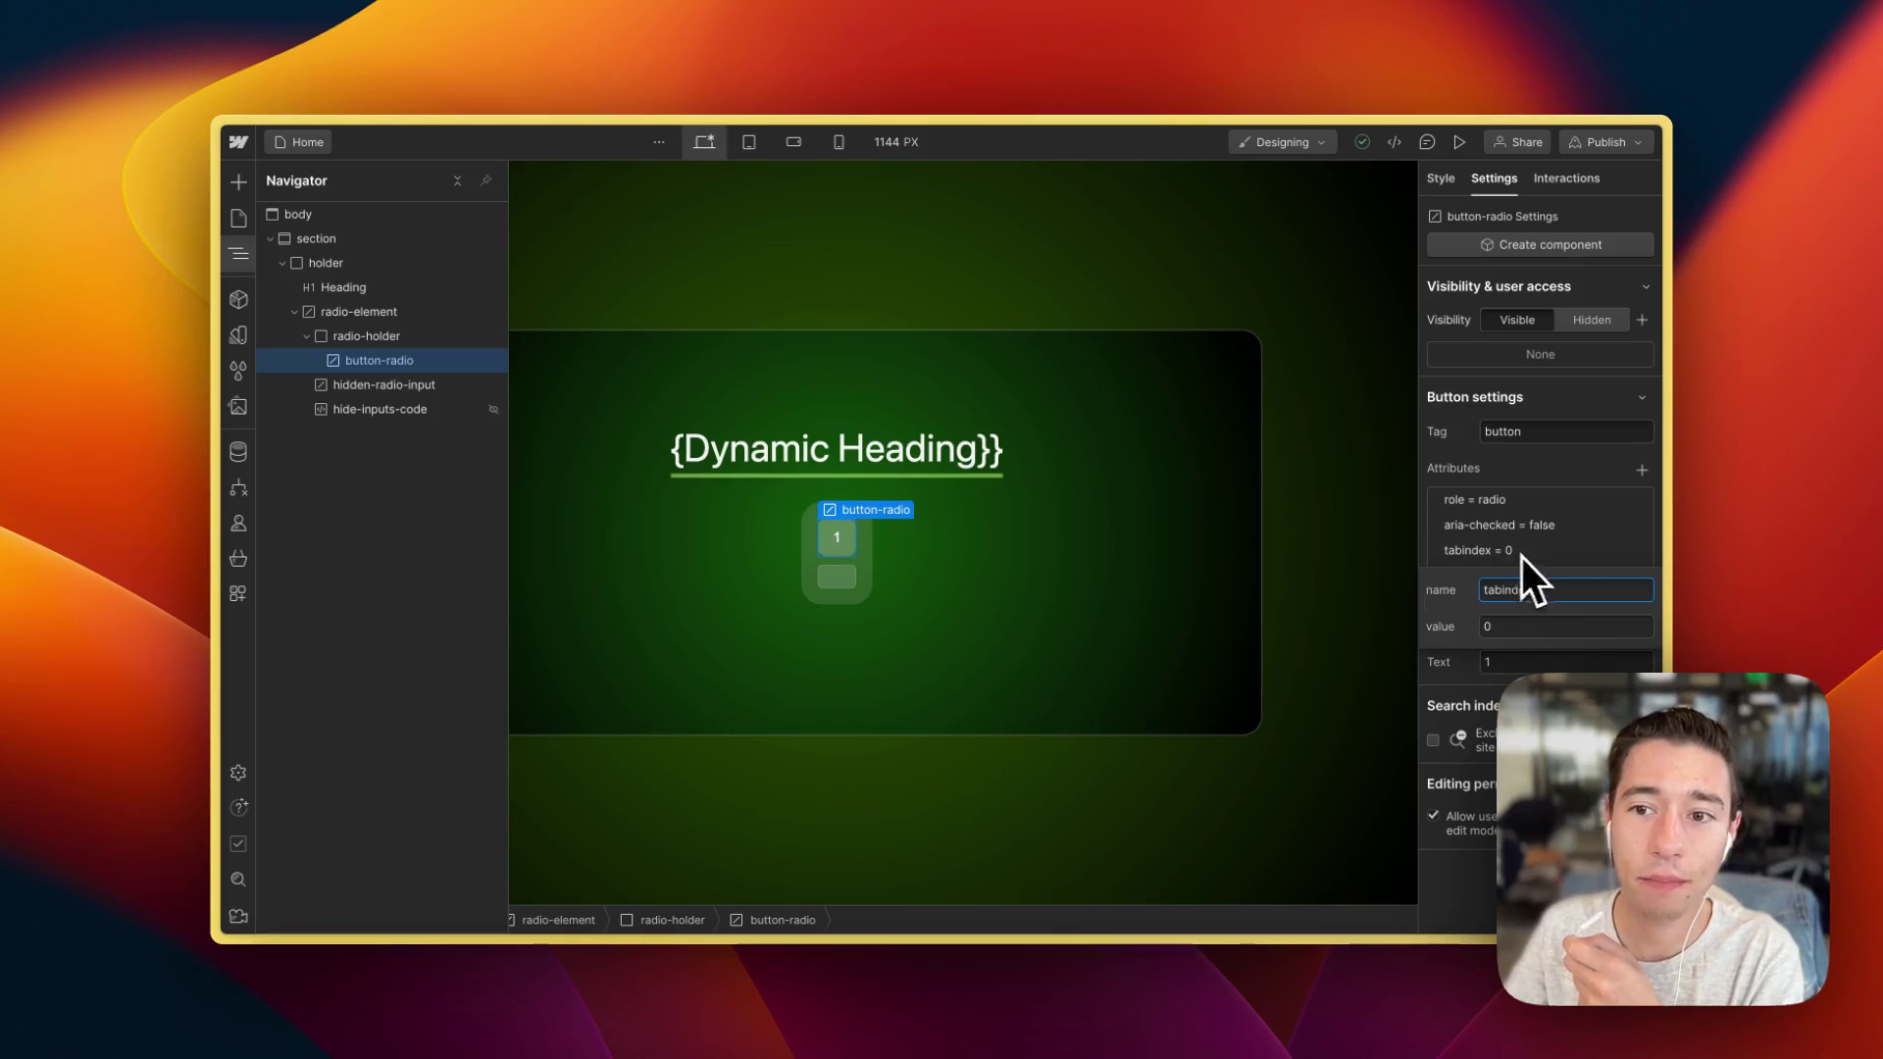
{"action": "left_click", "coordinate": [1502, 468]}
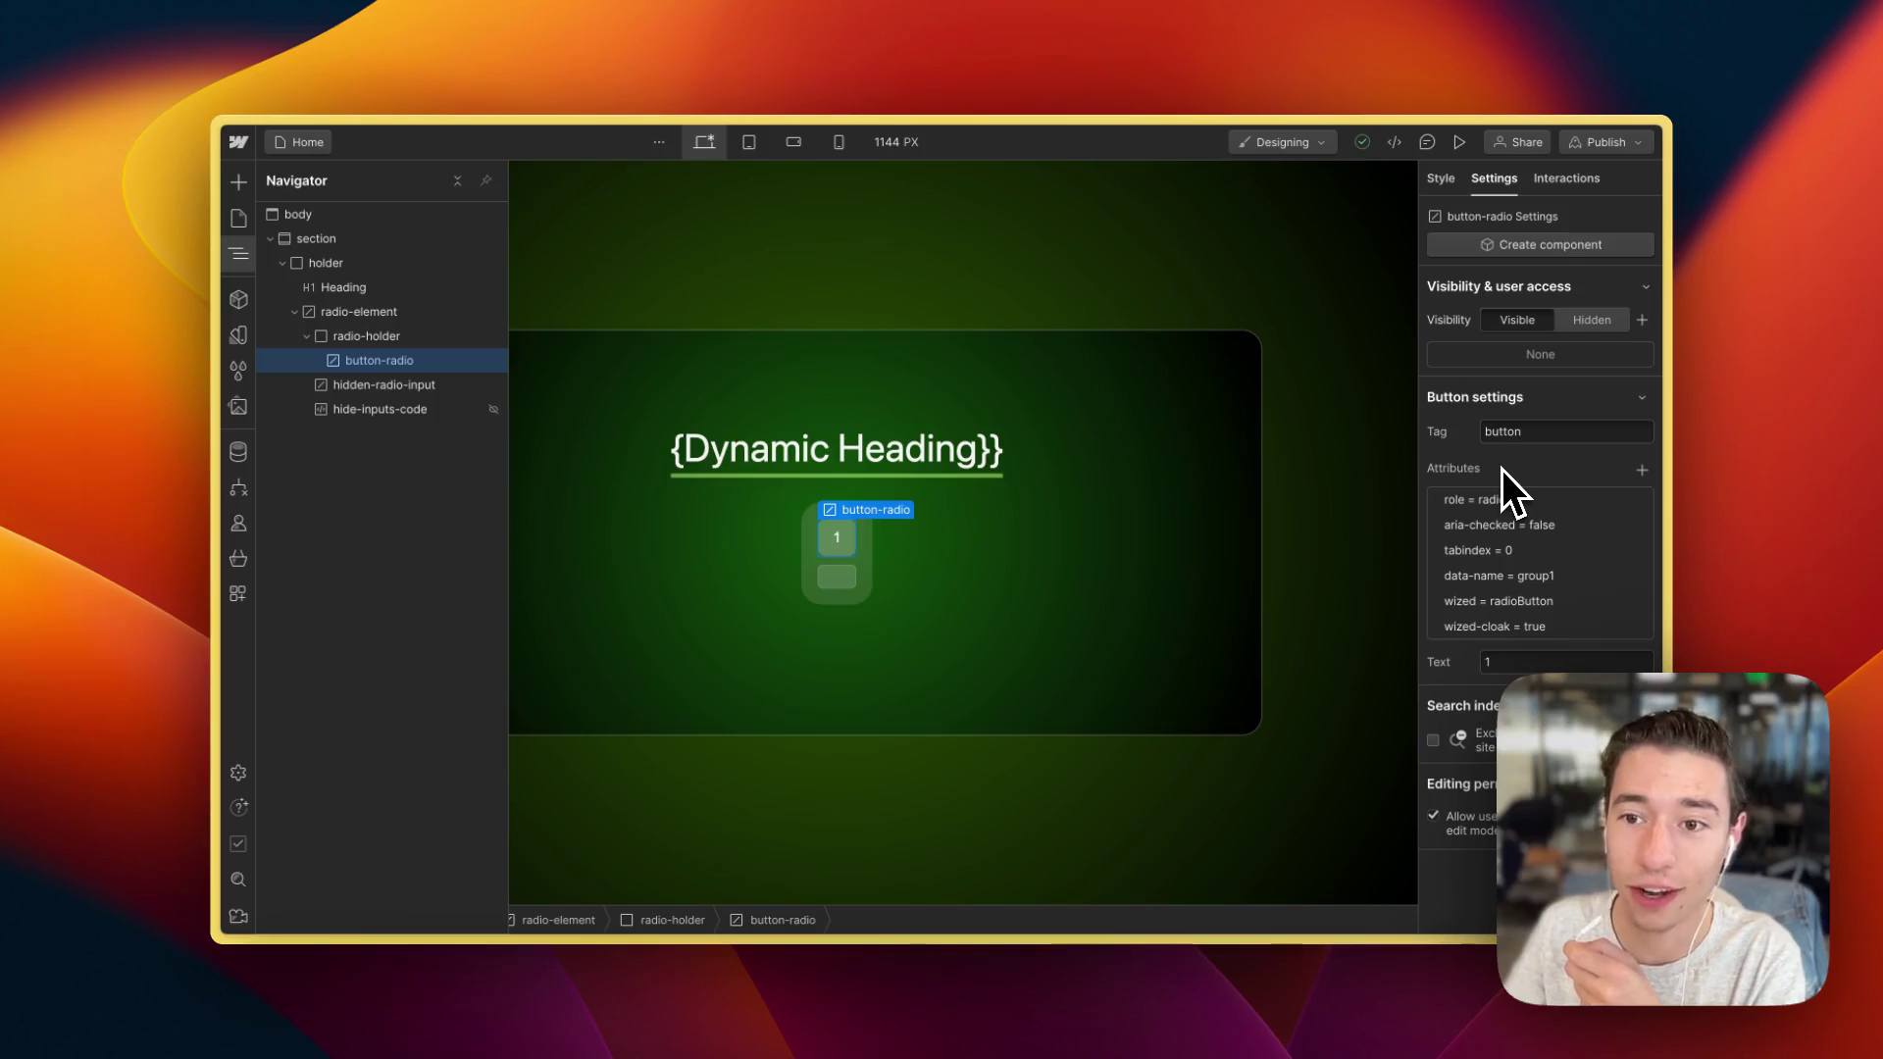
Examine the name and value of button-radio's data-name attribute.
{"action": "left_click", "coordinate": [1504, 578]}
{"action": "key", "text": "Tab"}
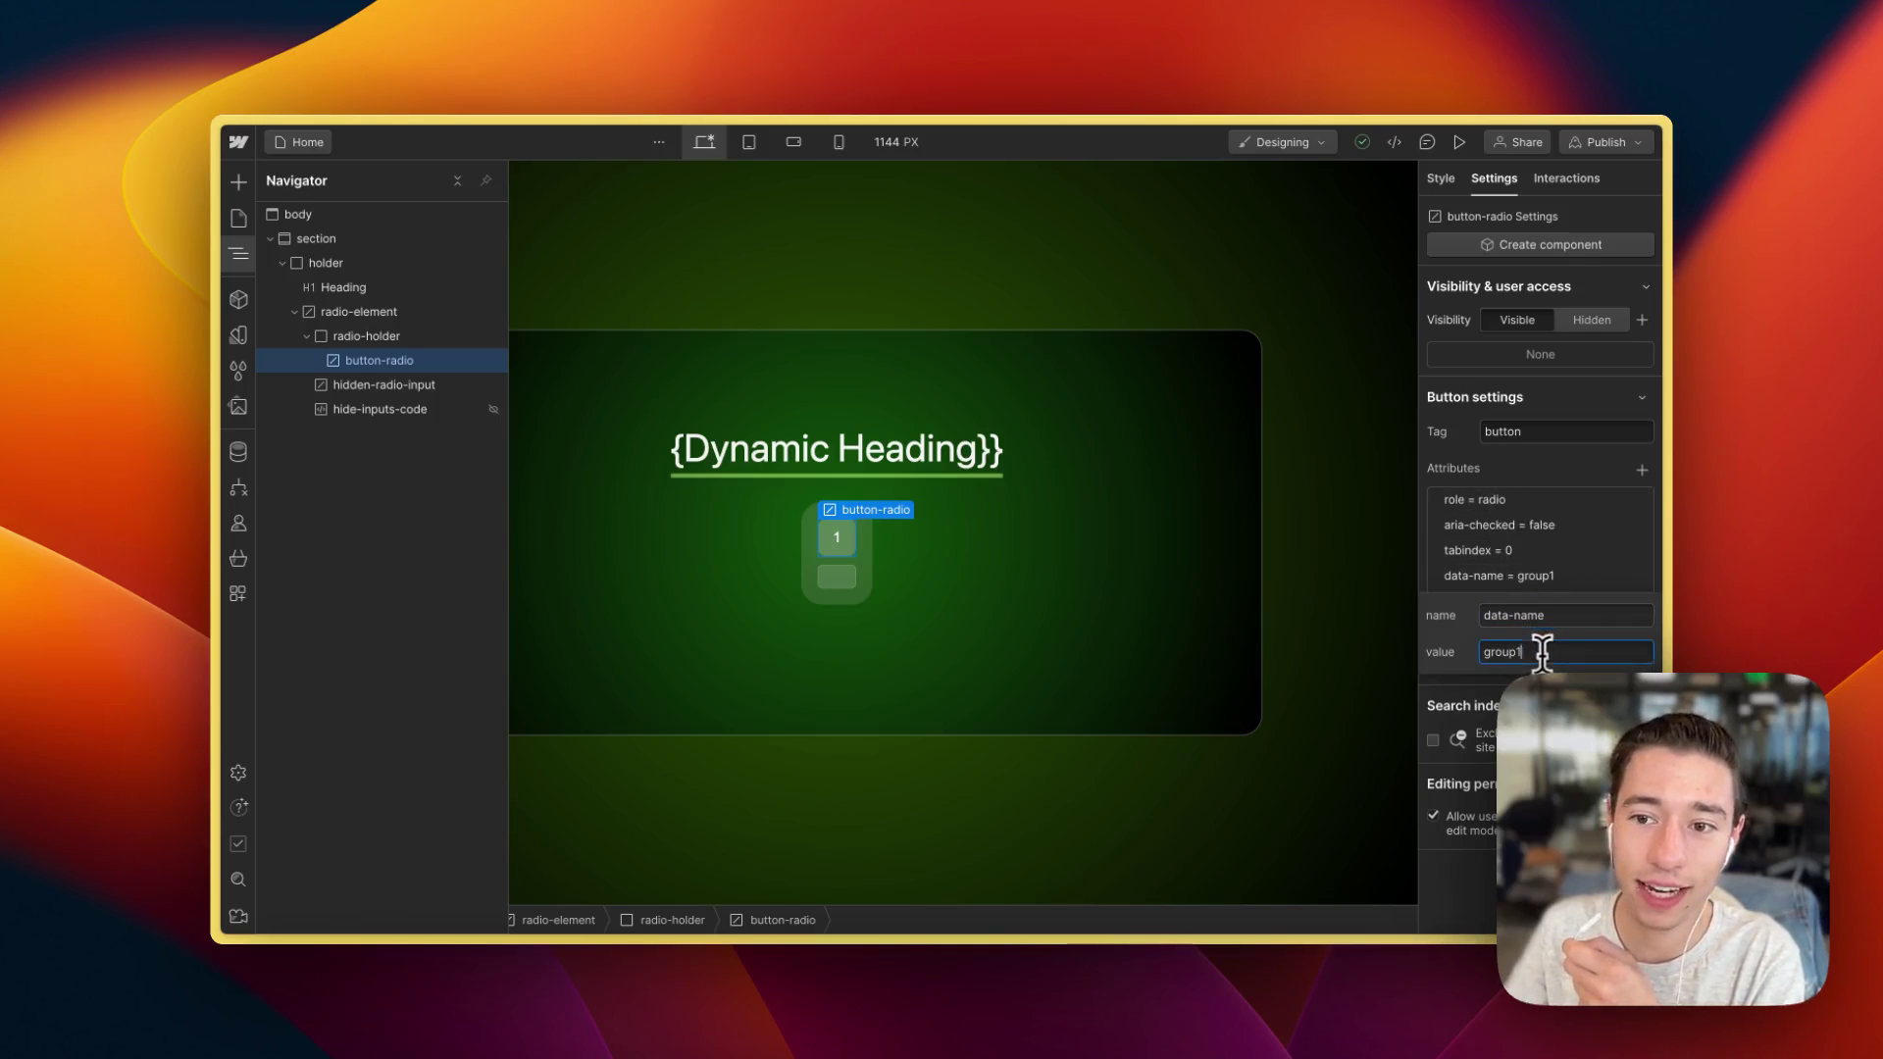
{"action": "key", "text": "Return"}
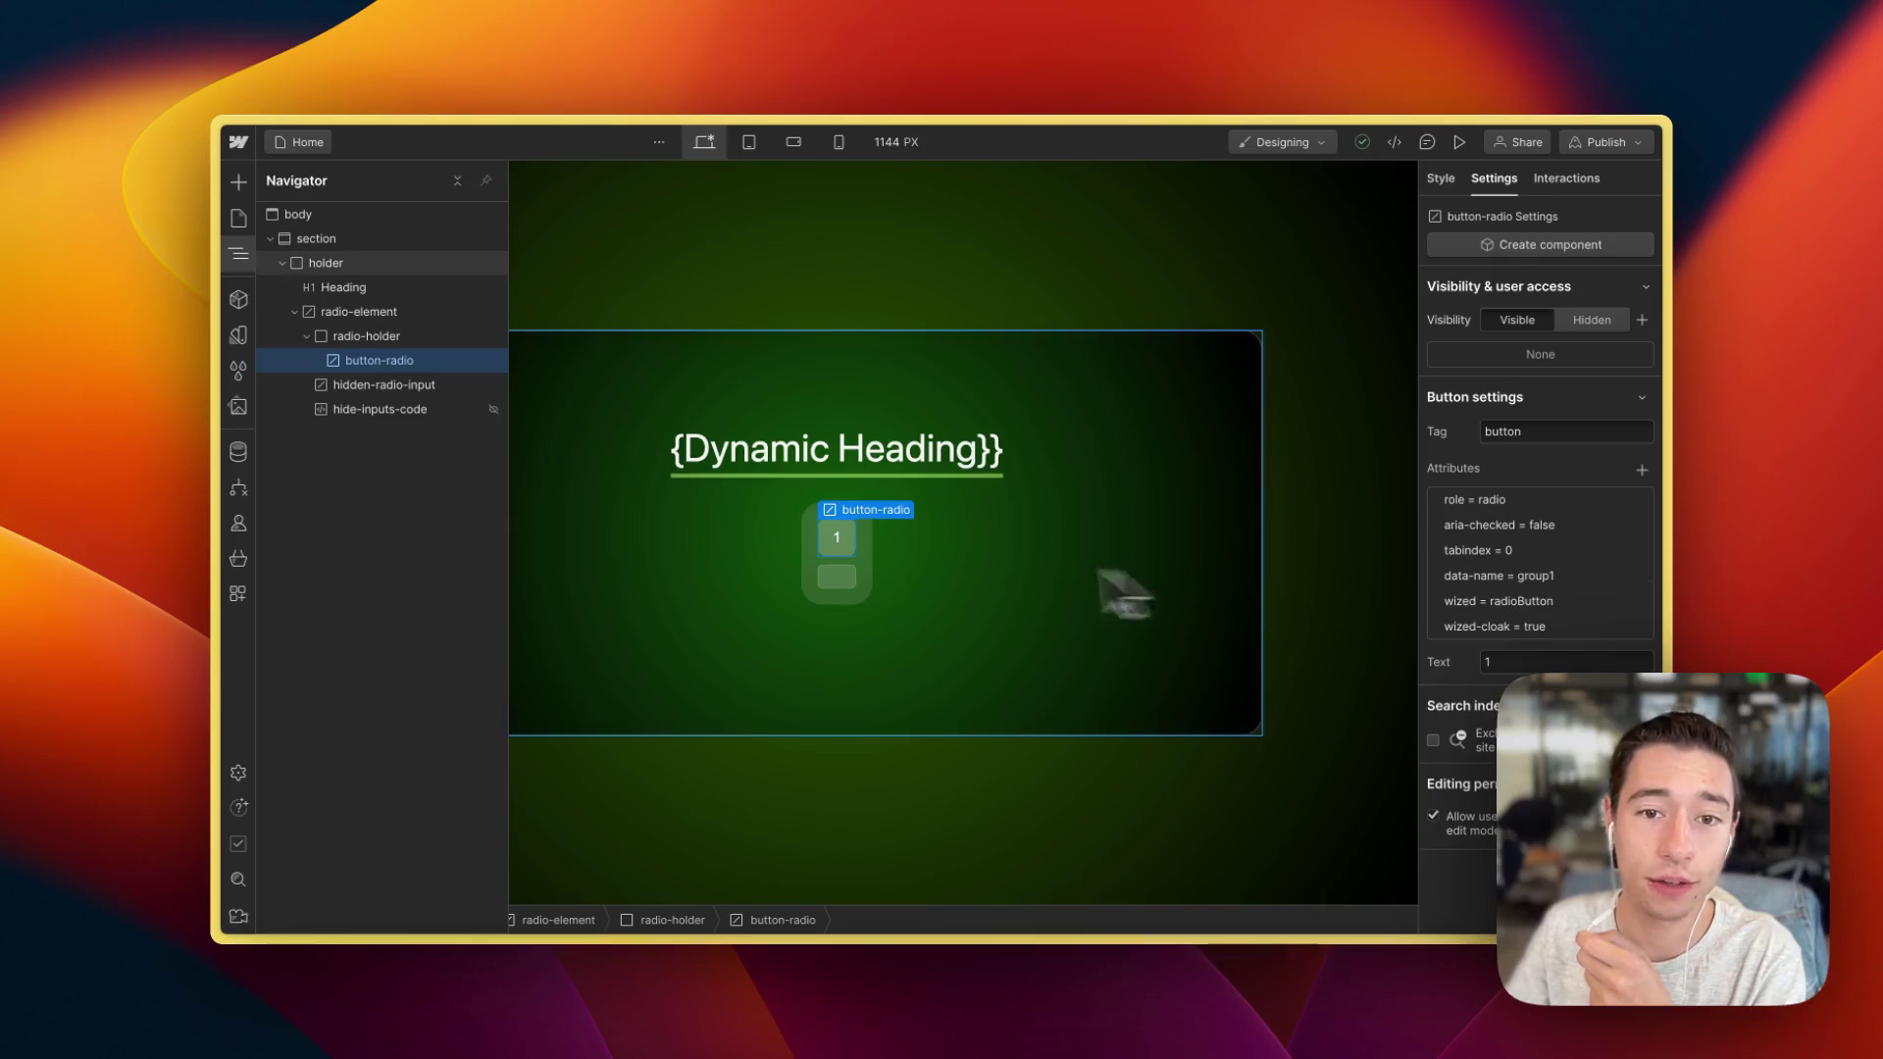
Check radio-element's settings, then return to button-radio and examine its attributes and Text setting.
{"action": "left_click", "coordinate": [865, 569]}
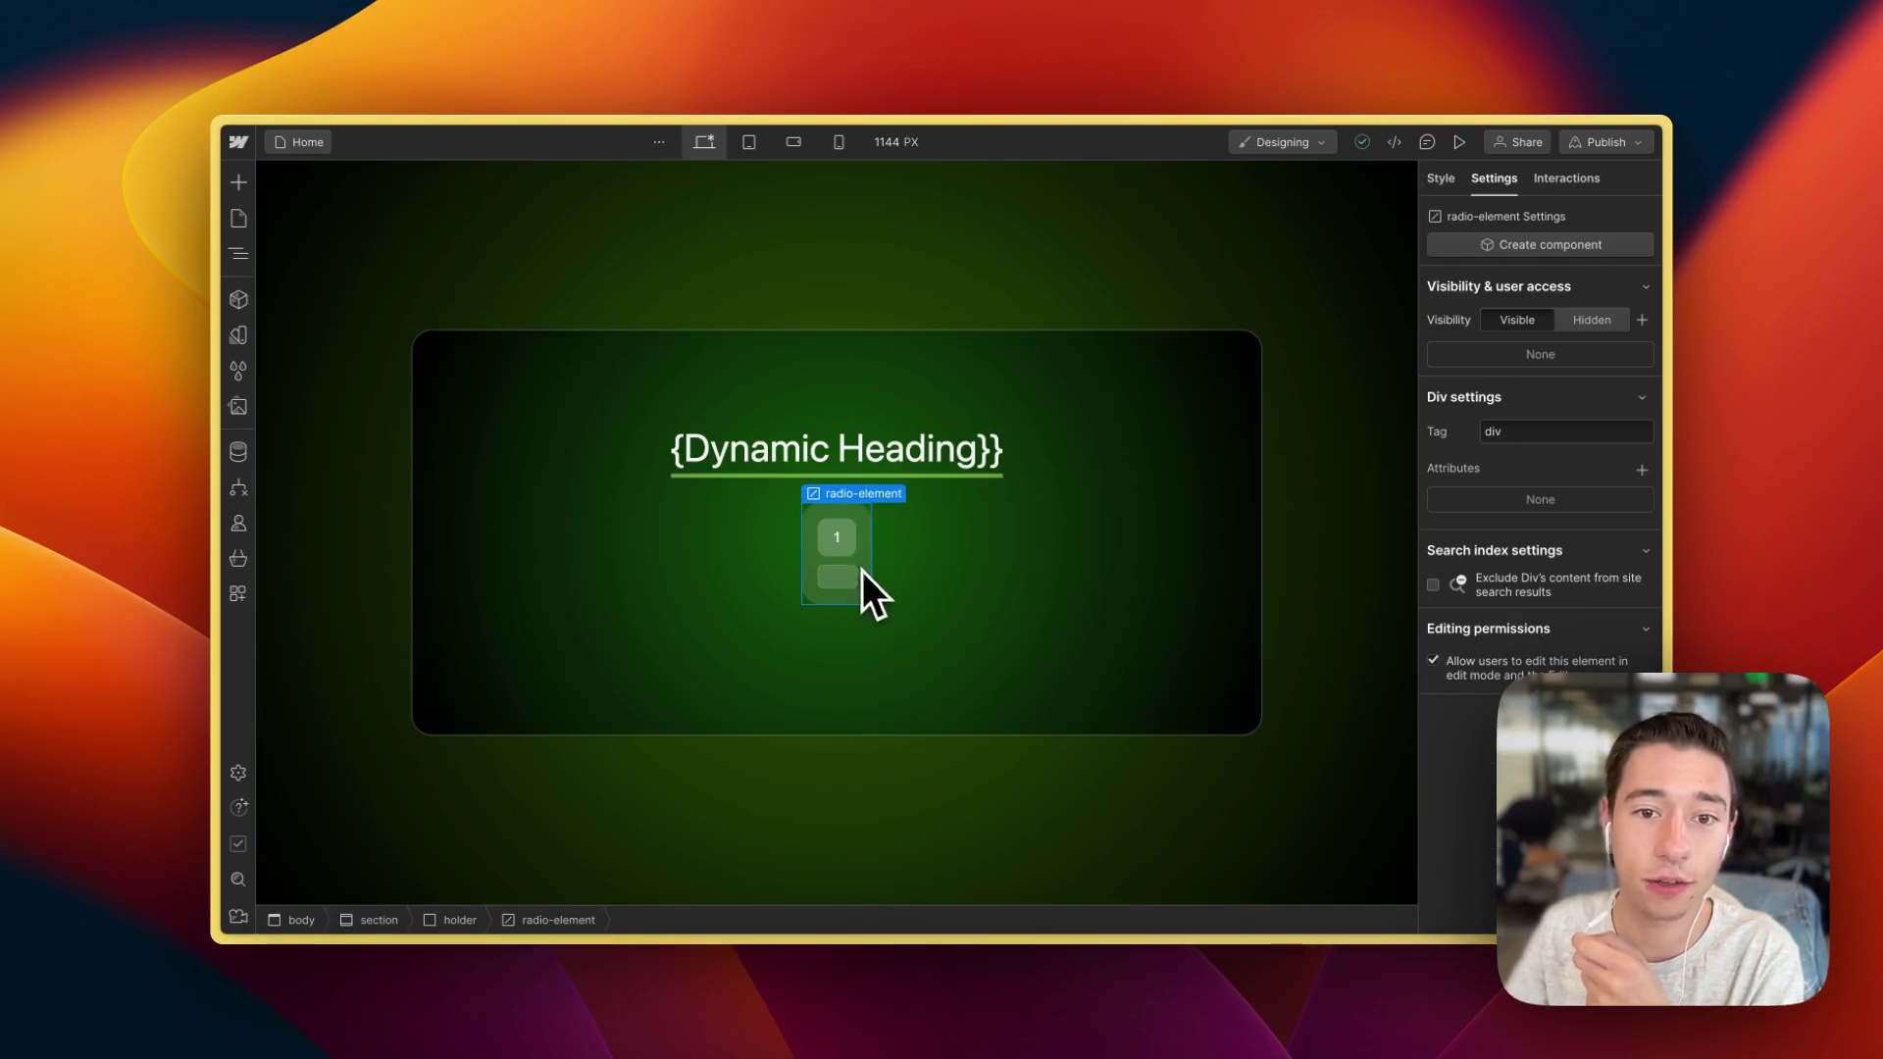
{"action": "left_click", "coordinate": [845, 539]}
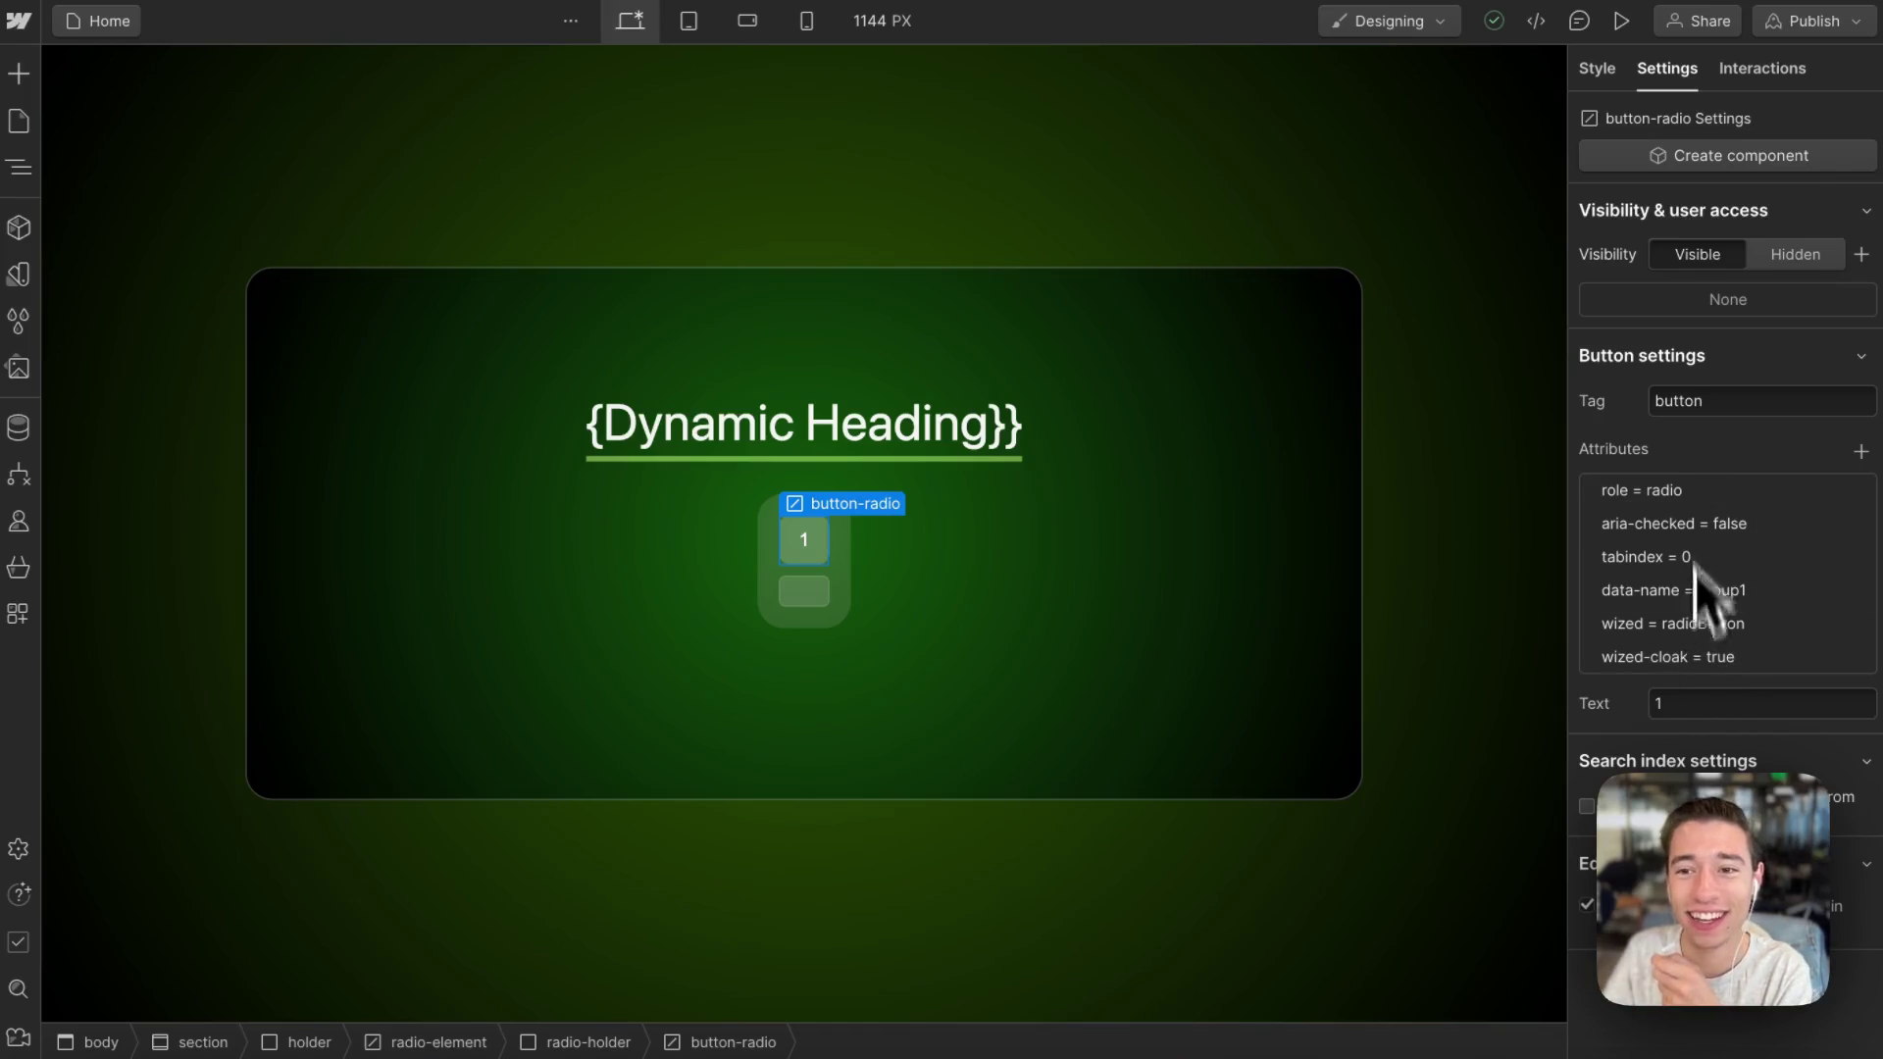
{"action": "left_click", "coordinate": [1679, 702]}
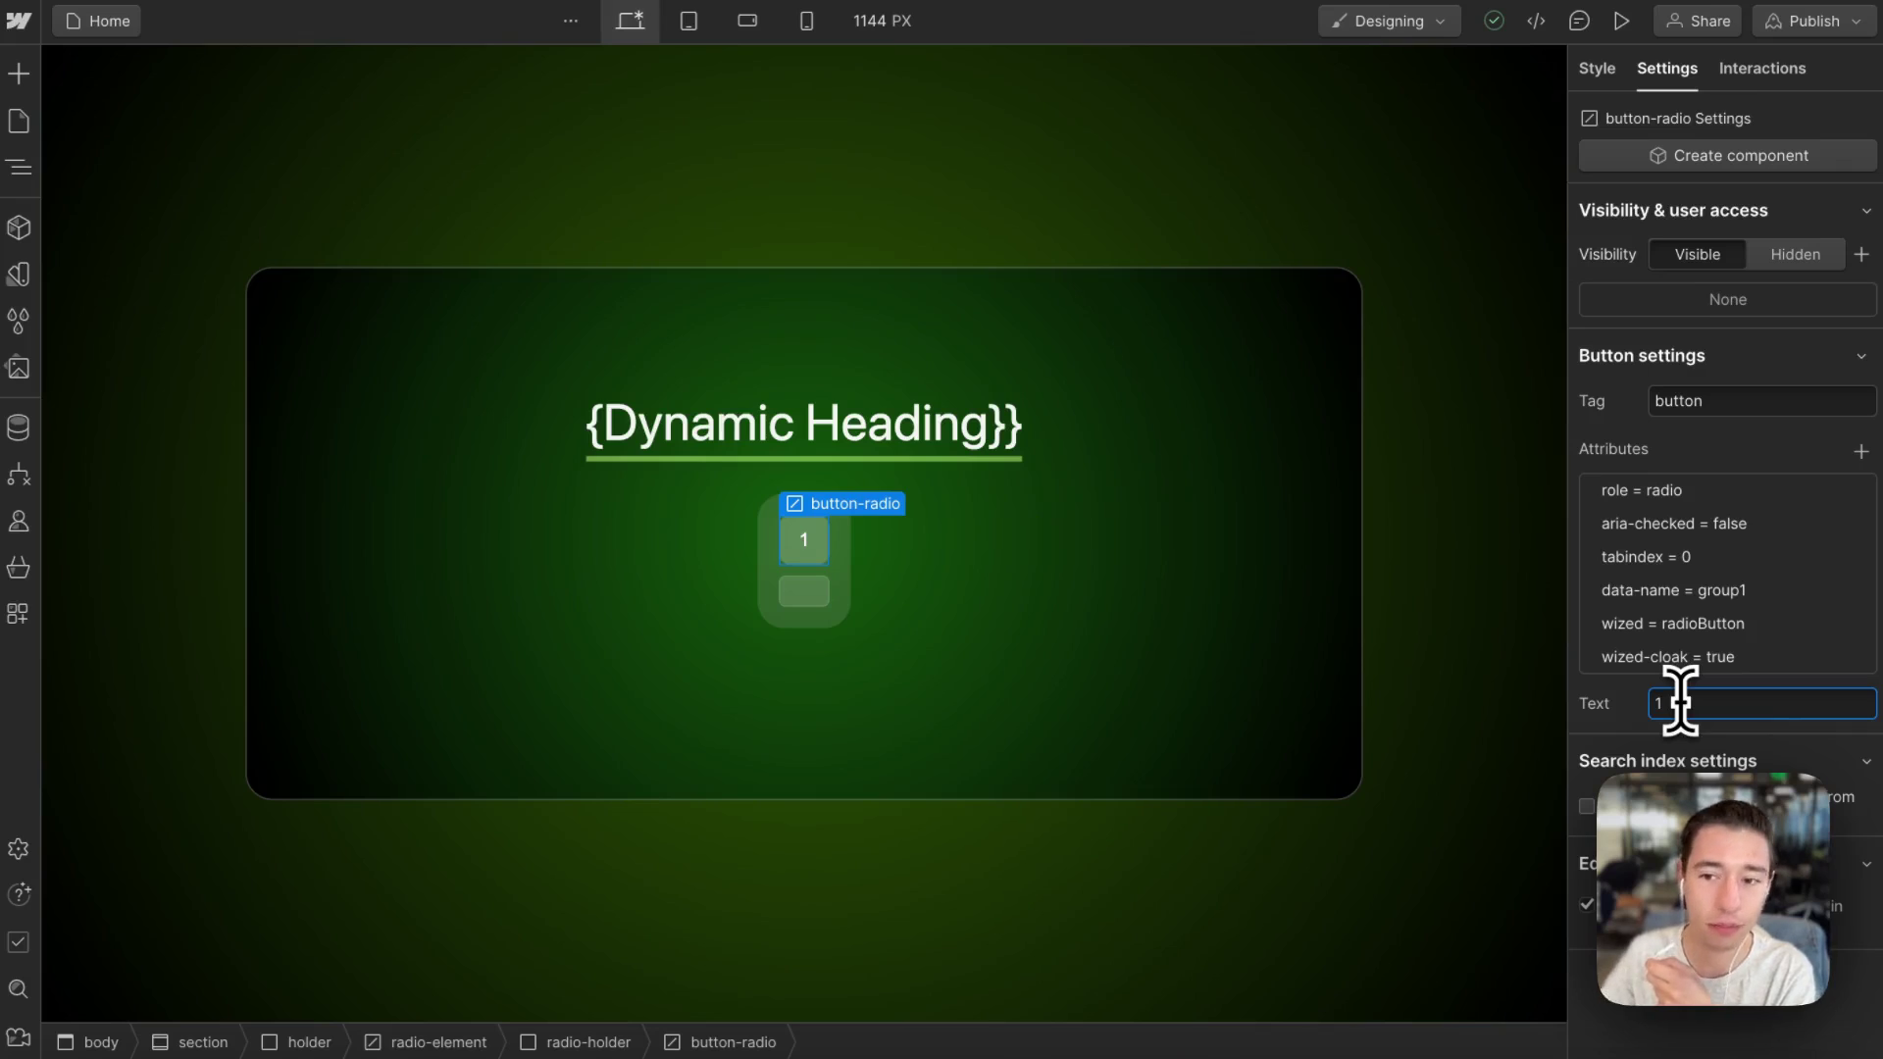
{"action": "left_click", "coordinate": [1682, 475]}
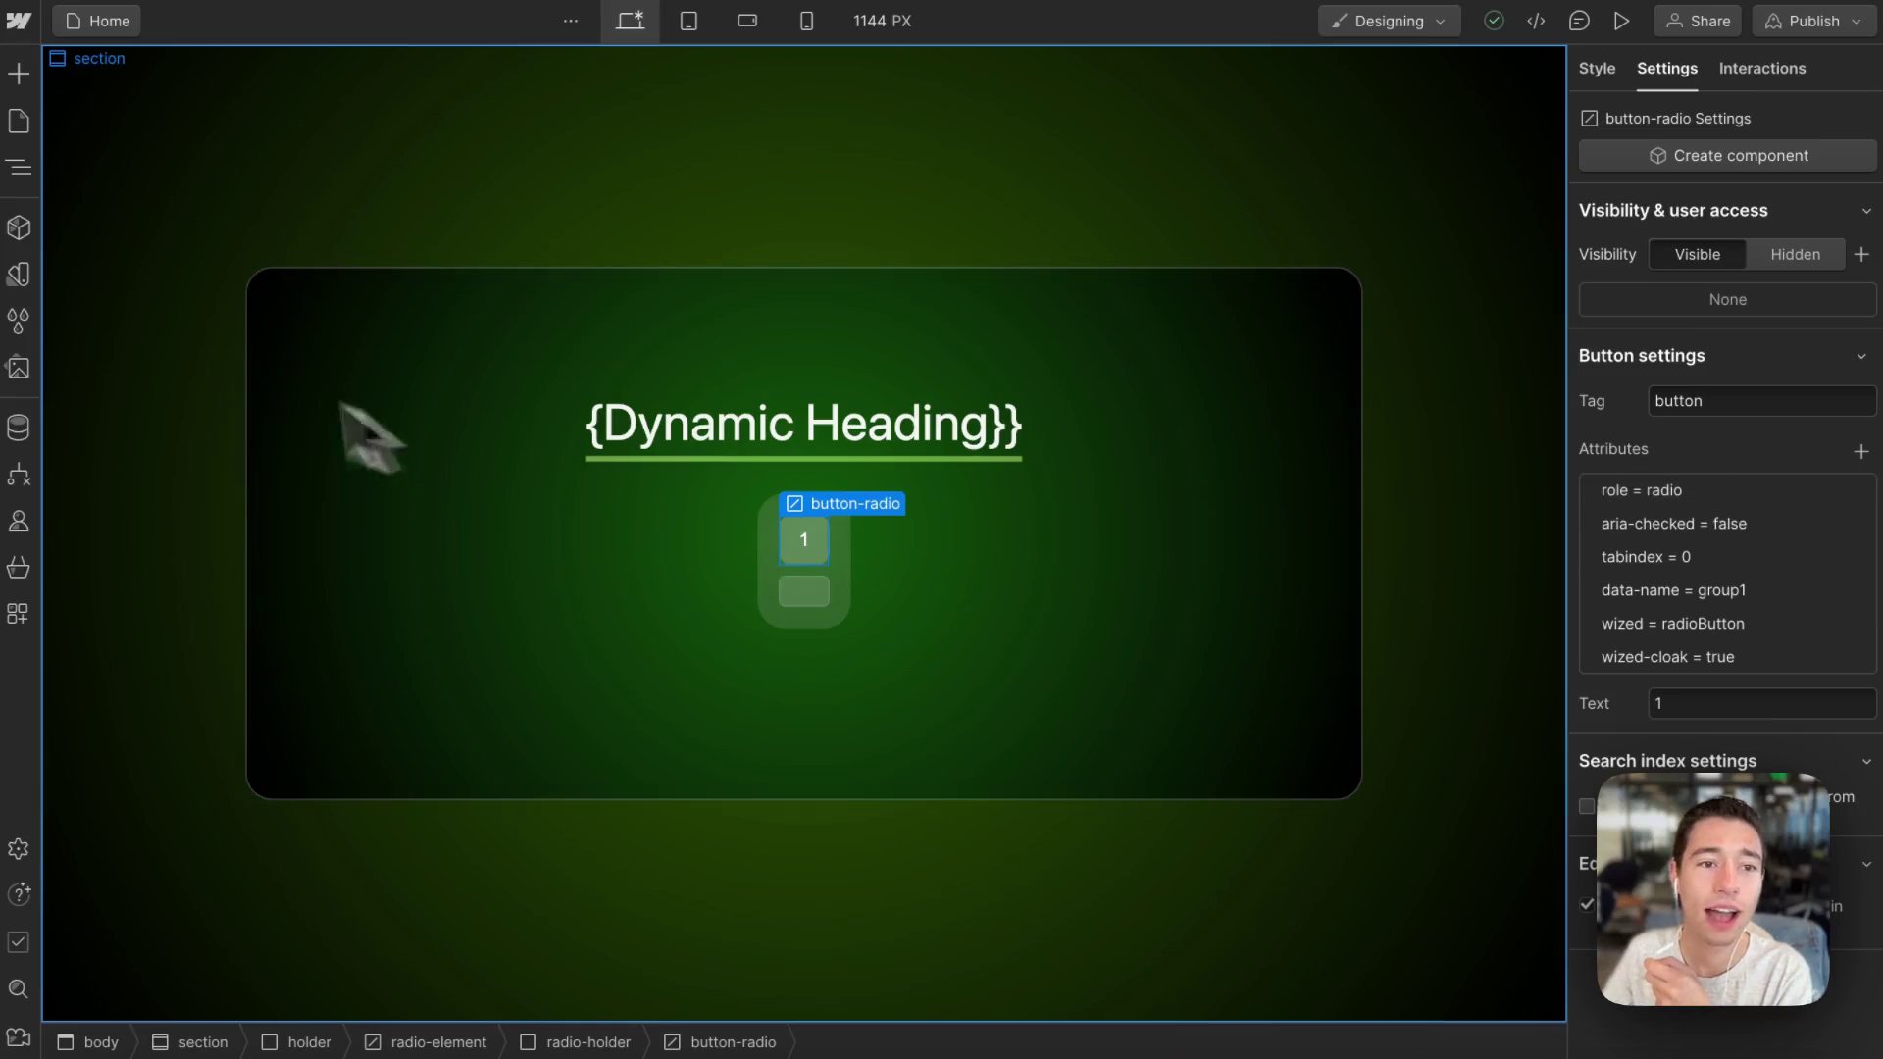
Examine the hidden-radio-input element's settings and attributes and compare them with those of button-radio.
{"action": "left_click", "coordinate": [19, 167]}
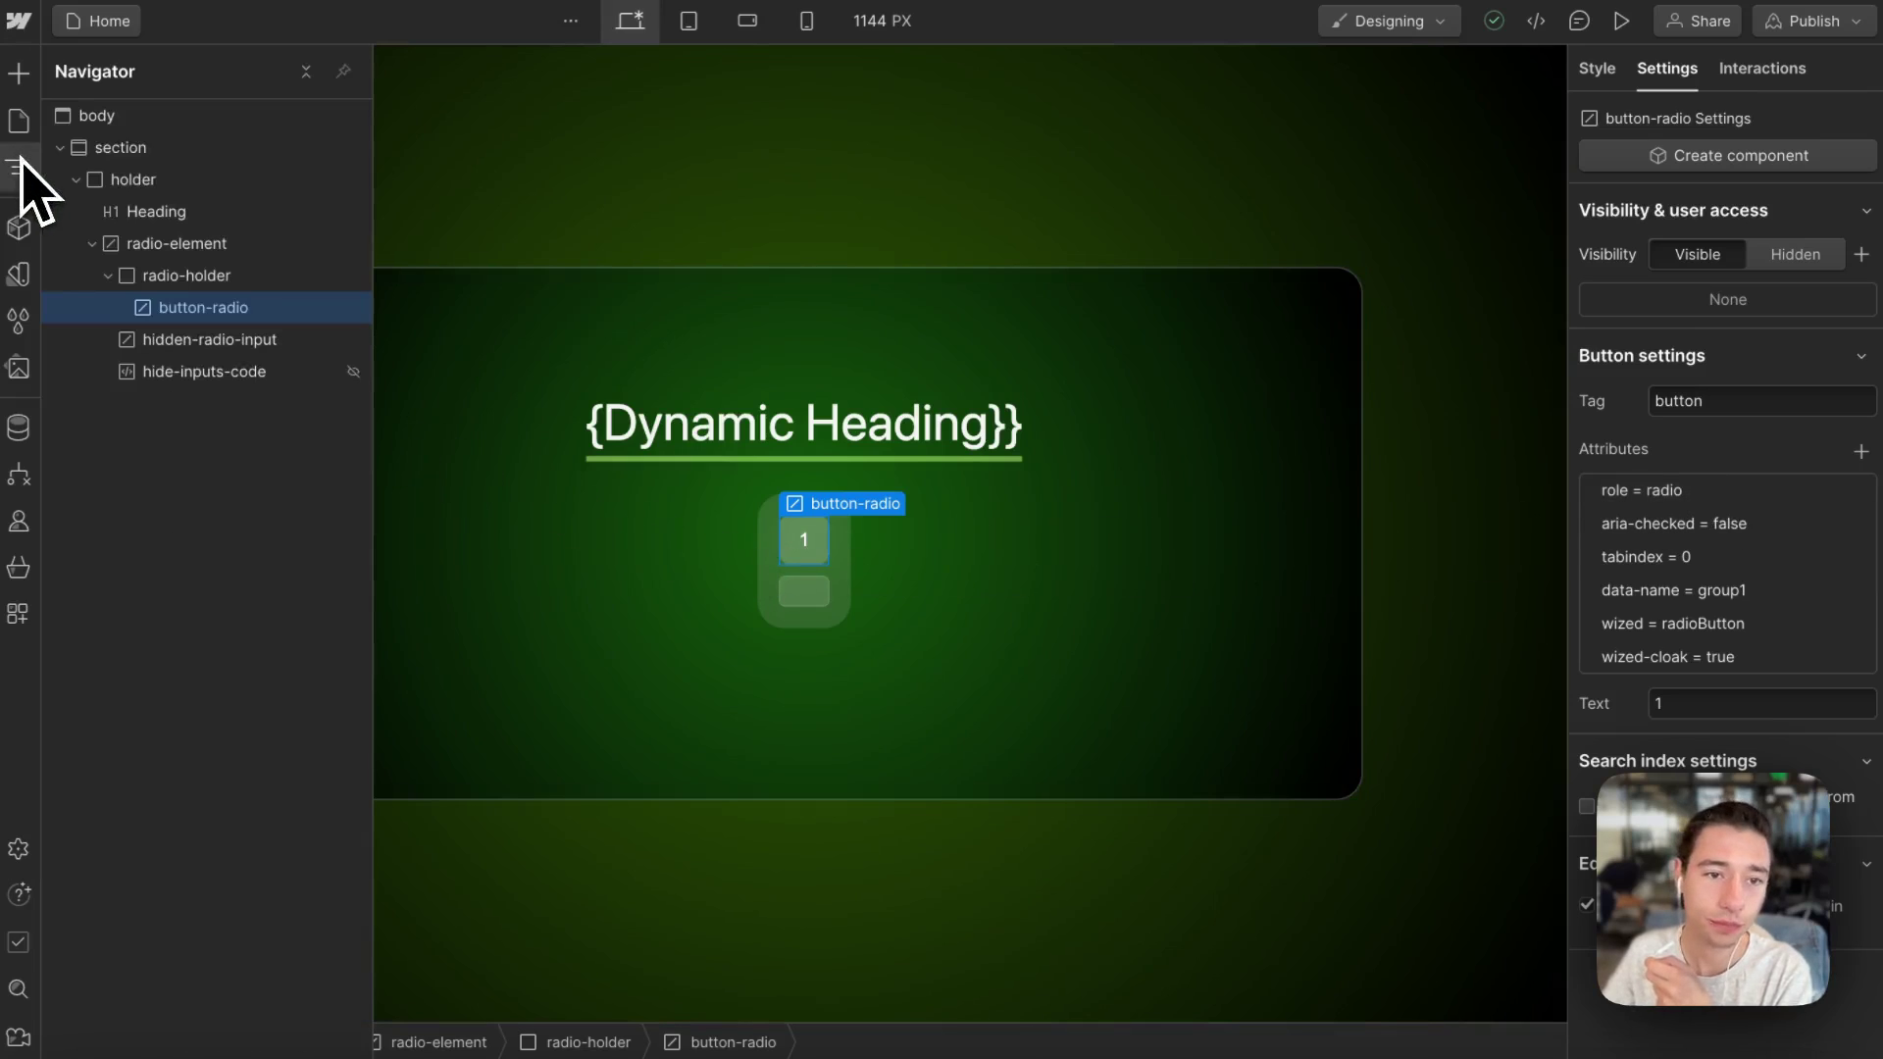
{"action": "left_click", "coordinate": [236, 347]}
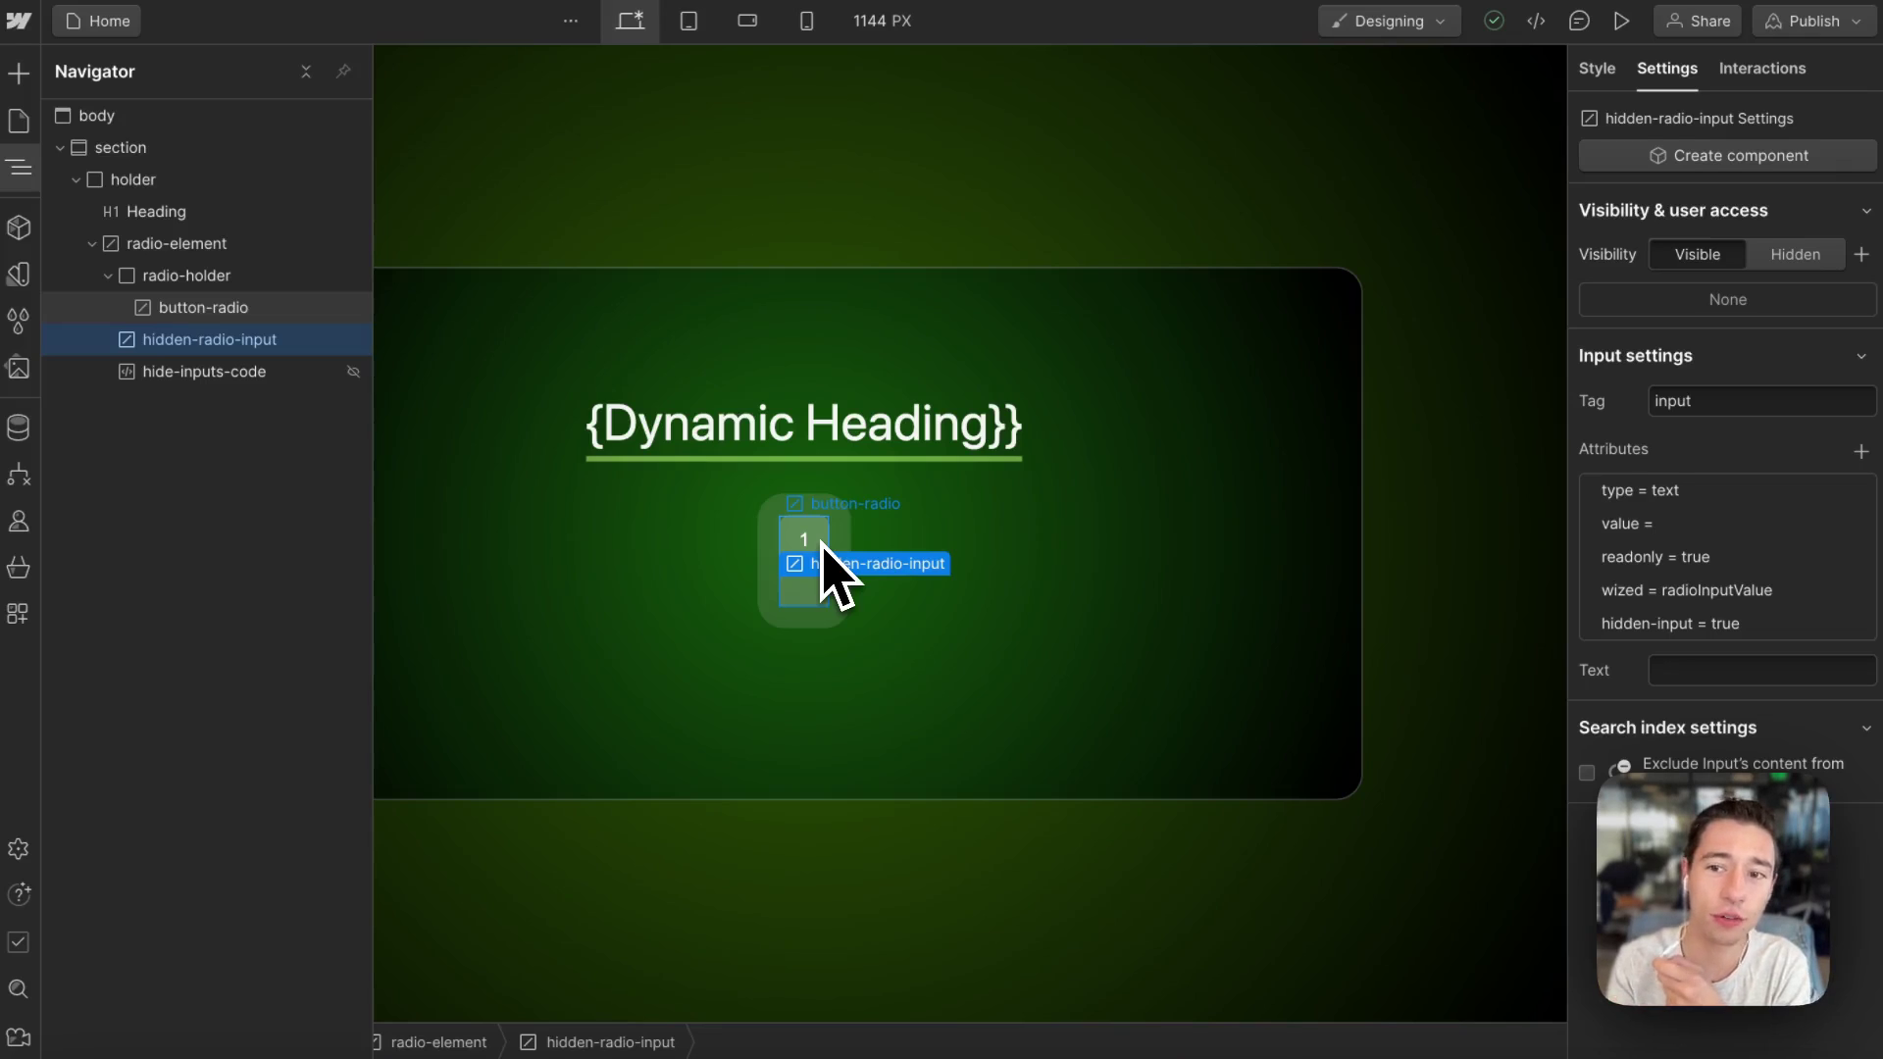
{"action": "left_click", "coordinate": [824, 547]}
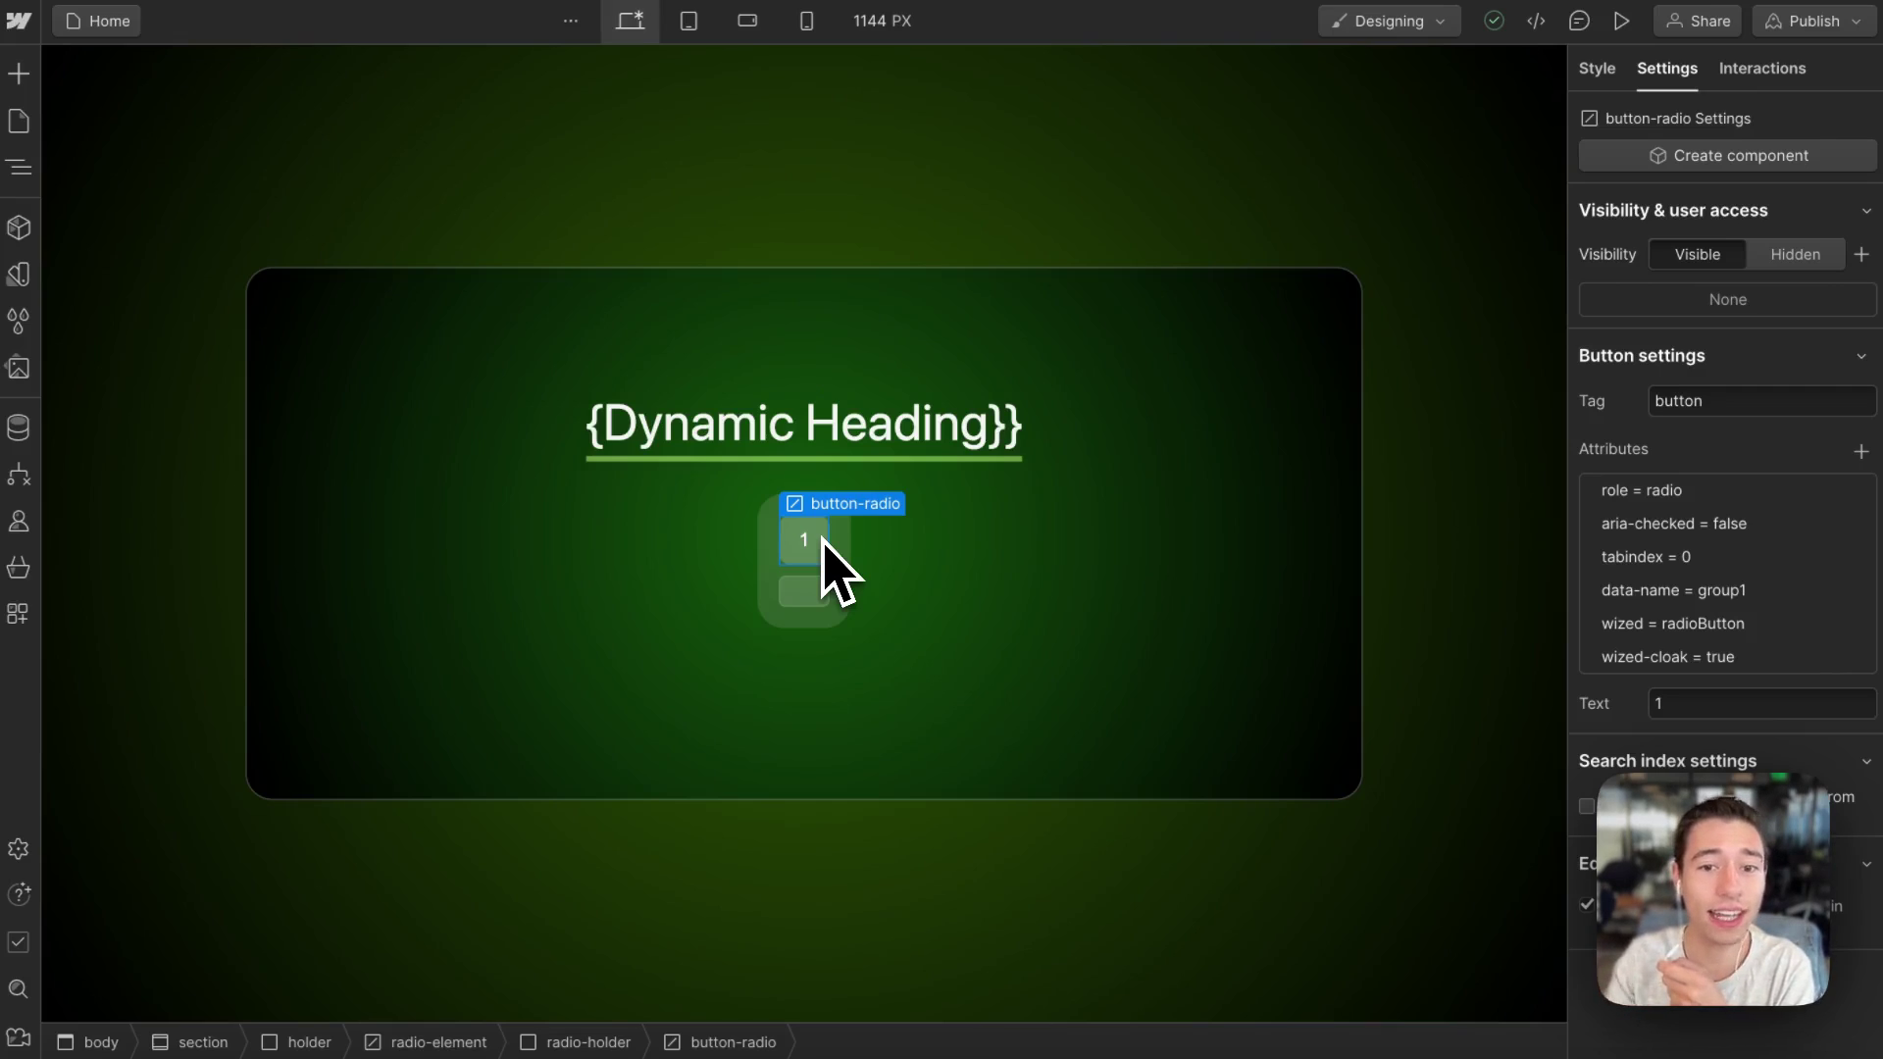
{"action": "left_click", "coordinate": [826, 592]}
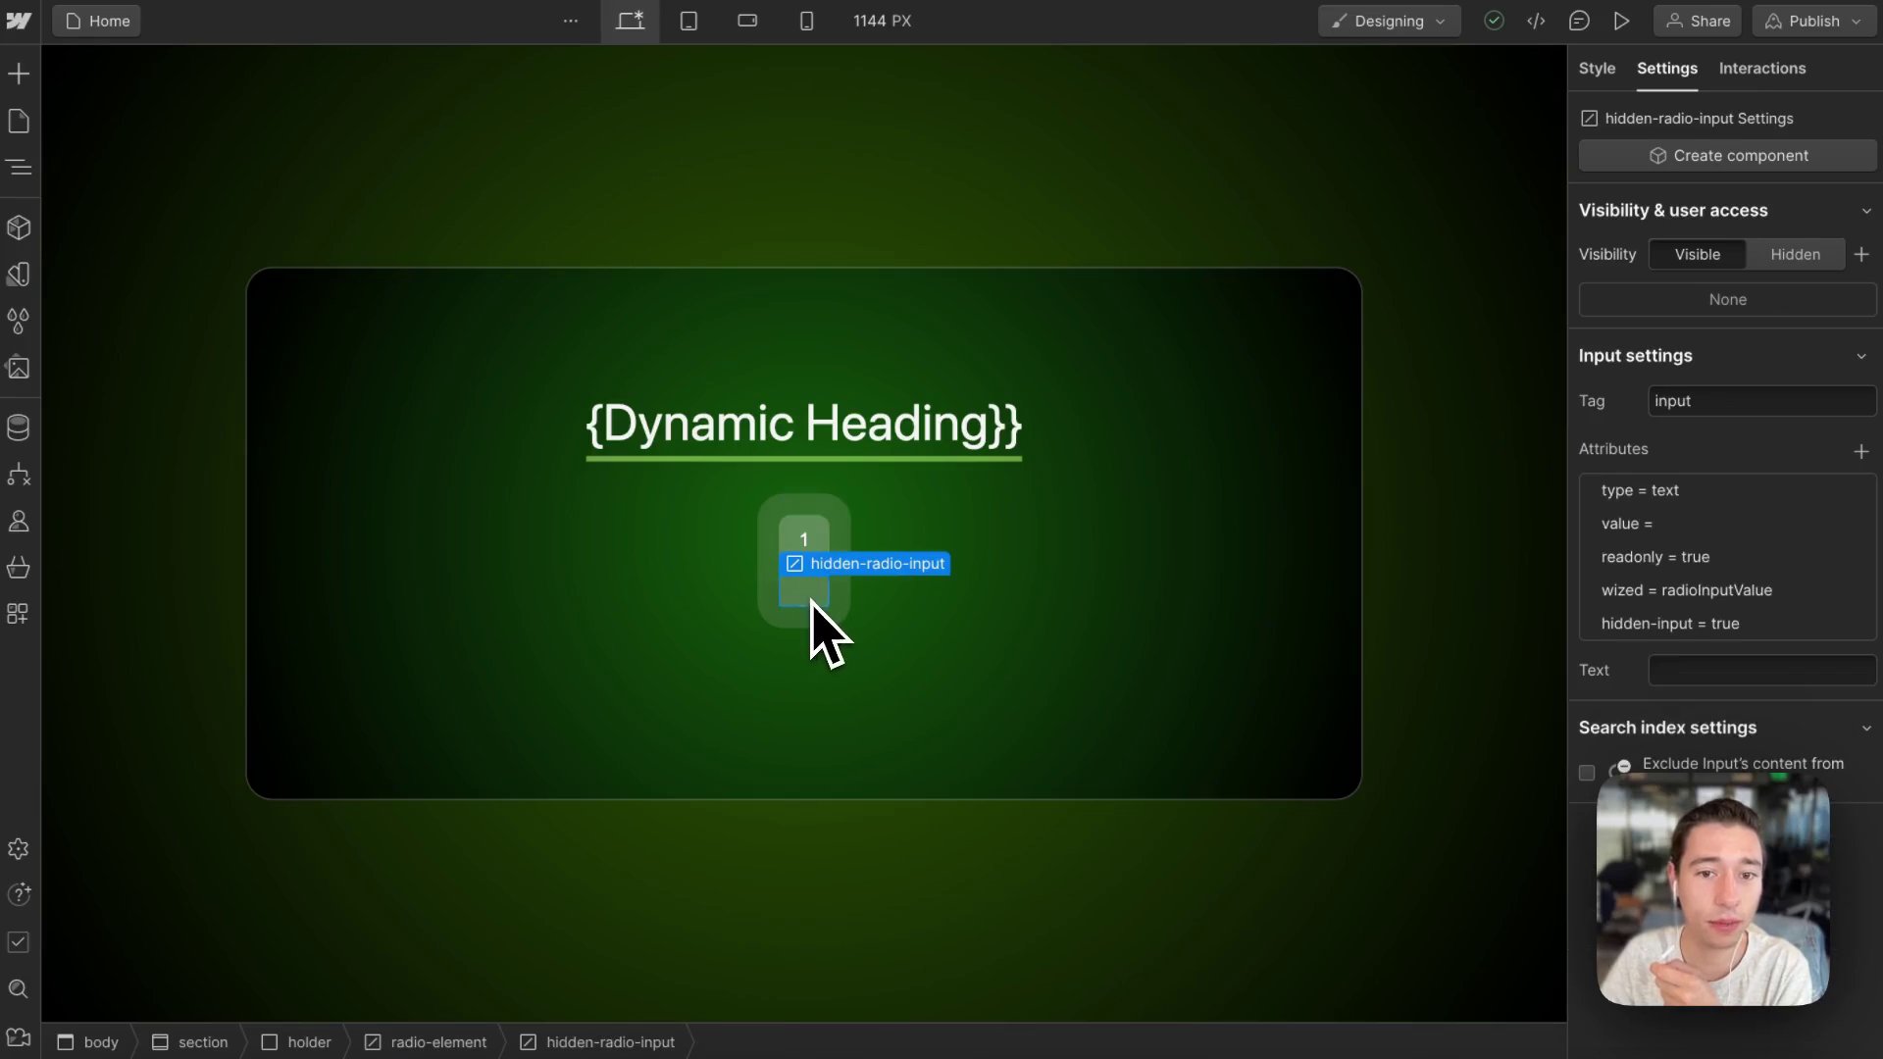
{"action": "left_click", "coordinate": [806, 551]}
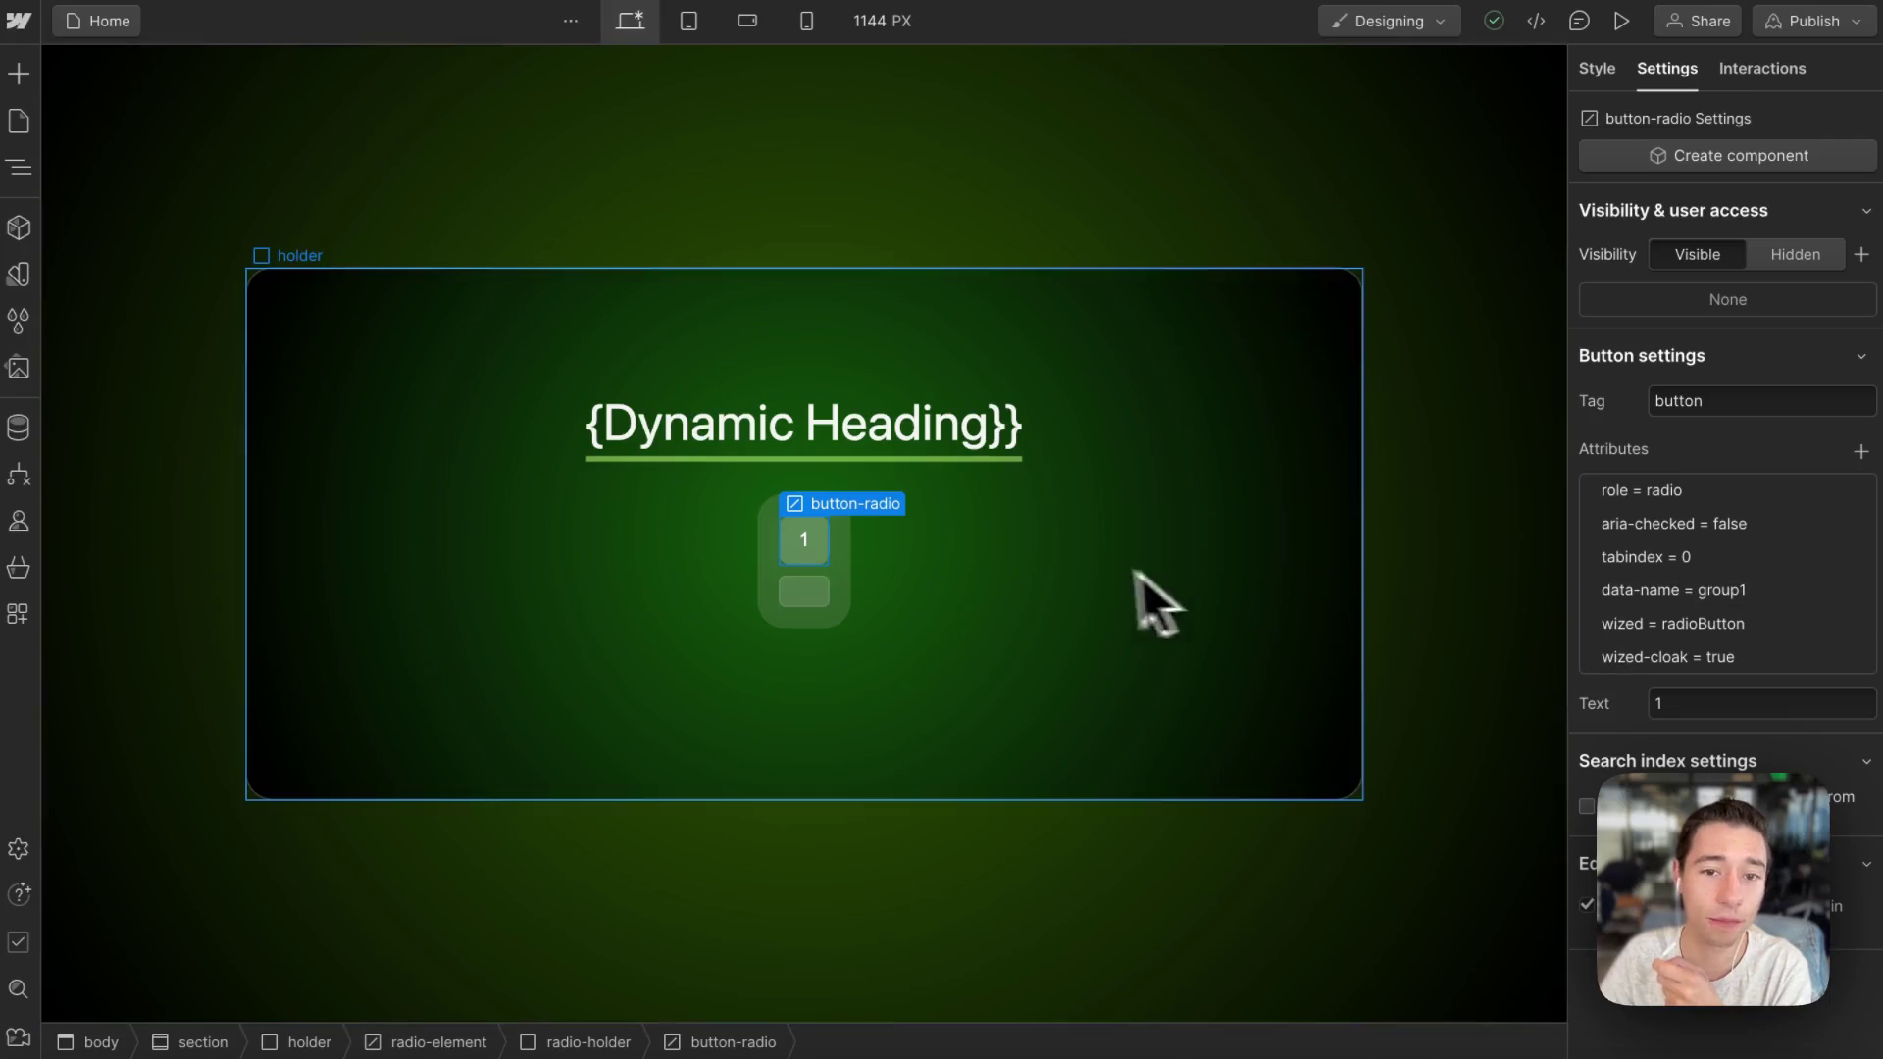
Switch to Wized and open the action "1. Render / Set Radio Button Value, Text & Aria Label".
{"action": "left_click", "coordinate": [810, 597]}
{"action": "mouse_move", "coordinate": [75, 370]}
{"action": "left_click", "coordinate": [132, 139]}
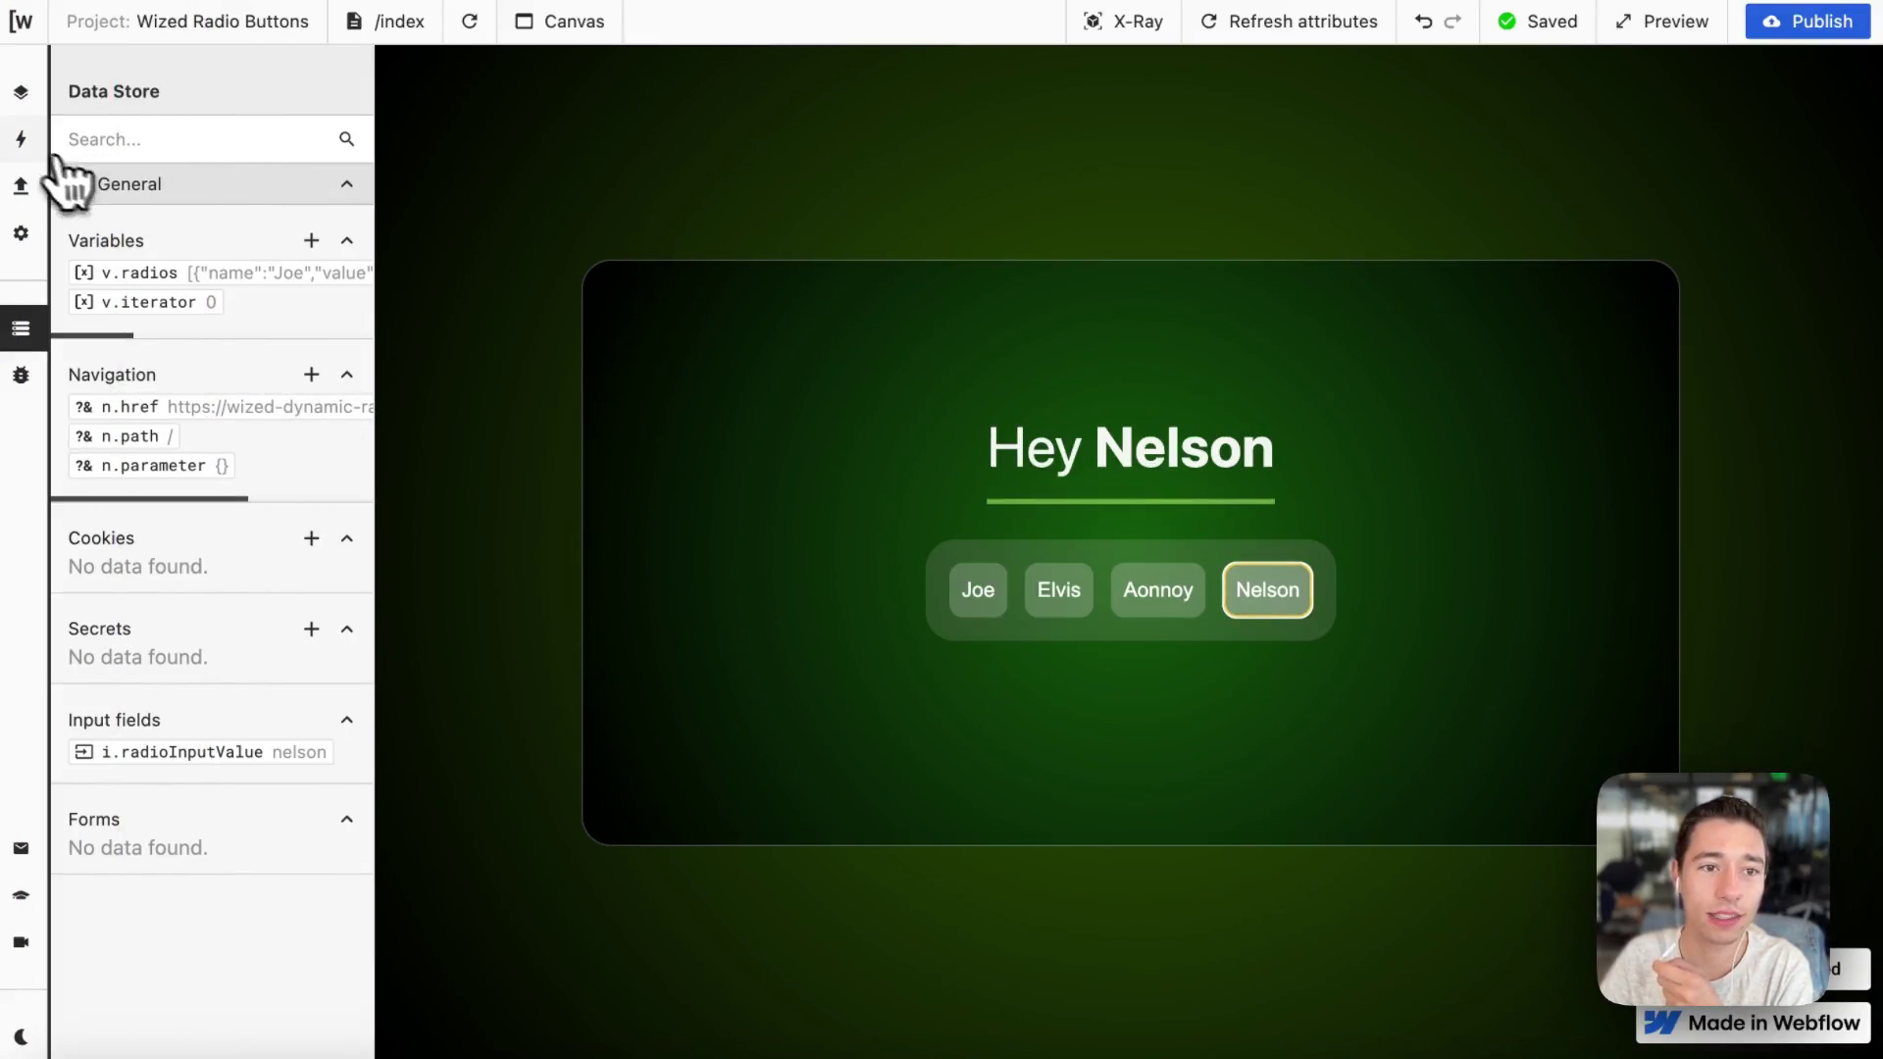
{"action": "left_click", "coordinate": [21, 139]}
{"action": "left_click", "coordinate": [214, 588]}
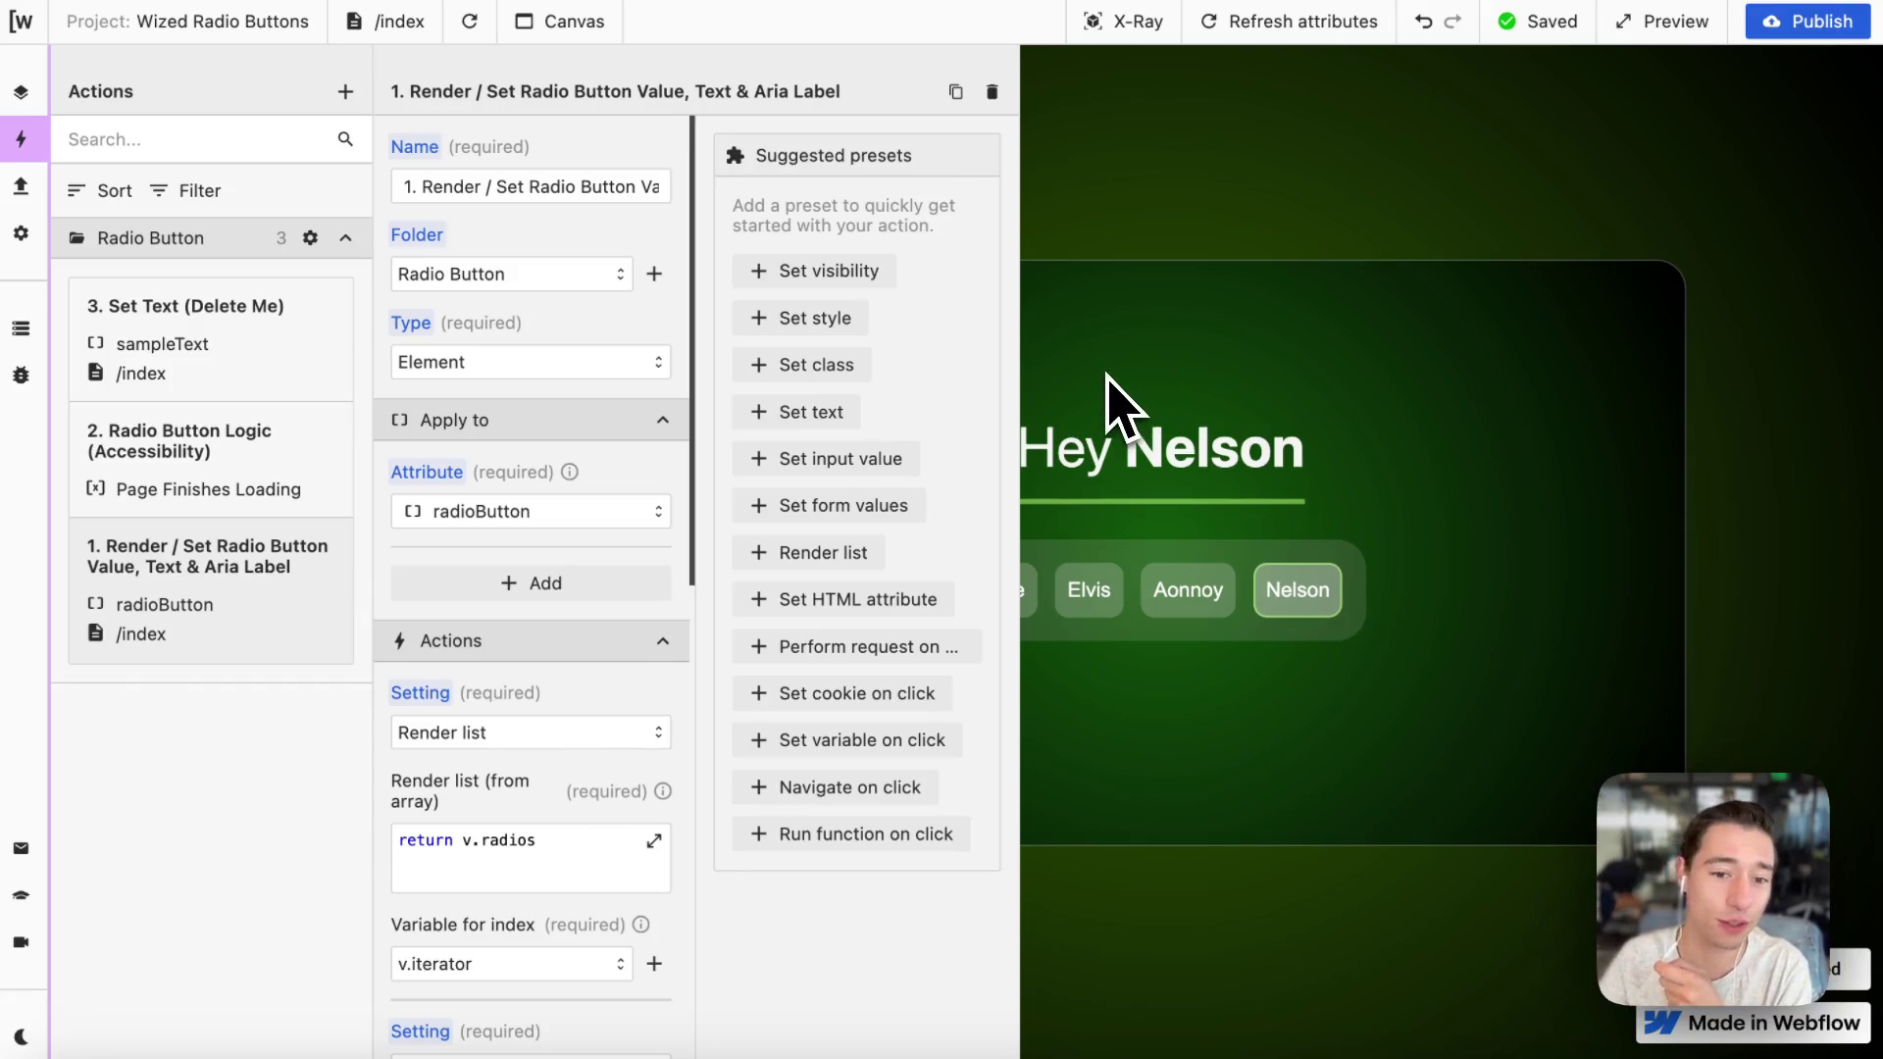
Run the Render list function that returns v.radios and examine the action's index variable and Set text setting.
{"action": "scroll", "coordinate": [544, 774], "scroll_direction": "down", "scroll_amount": 3}
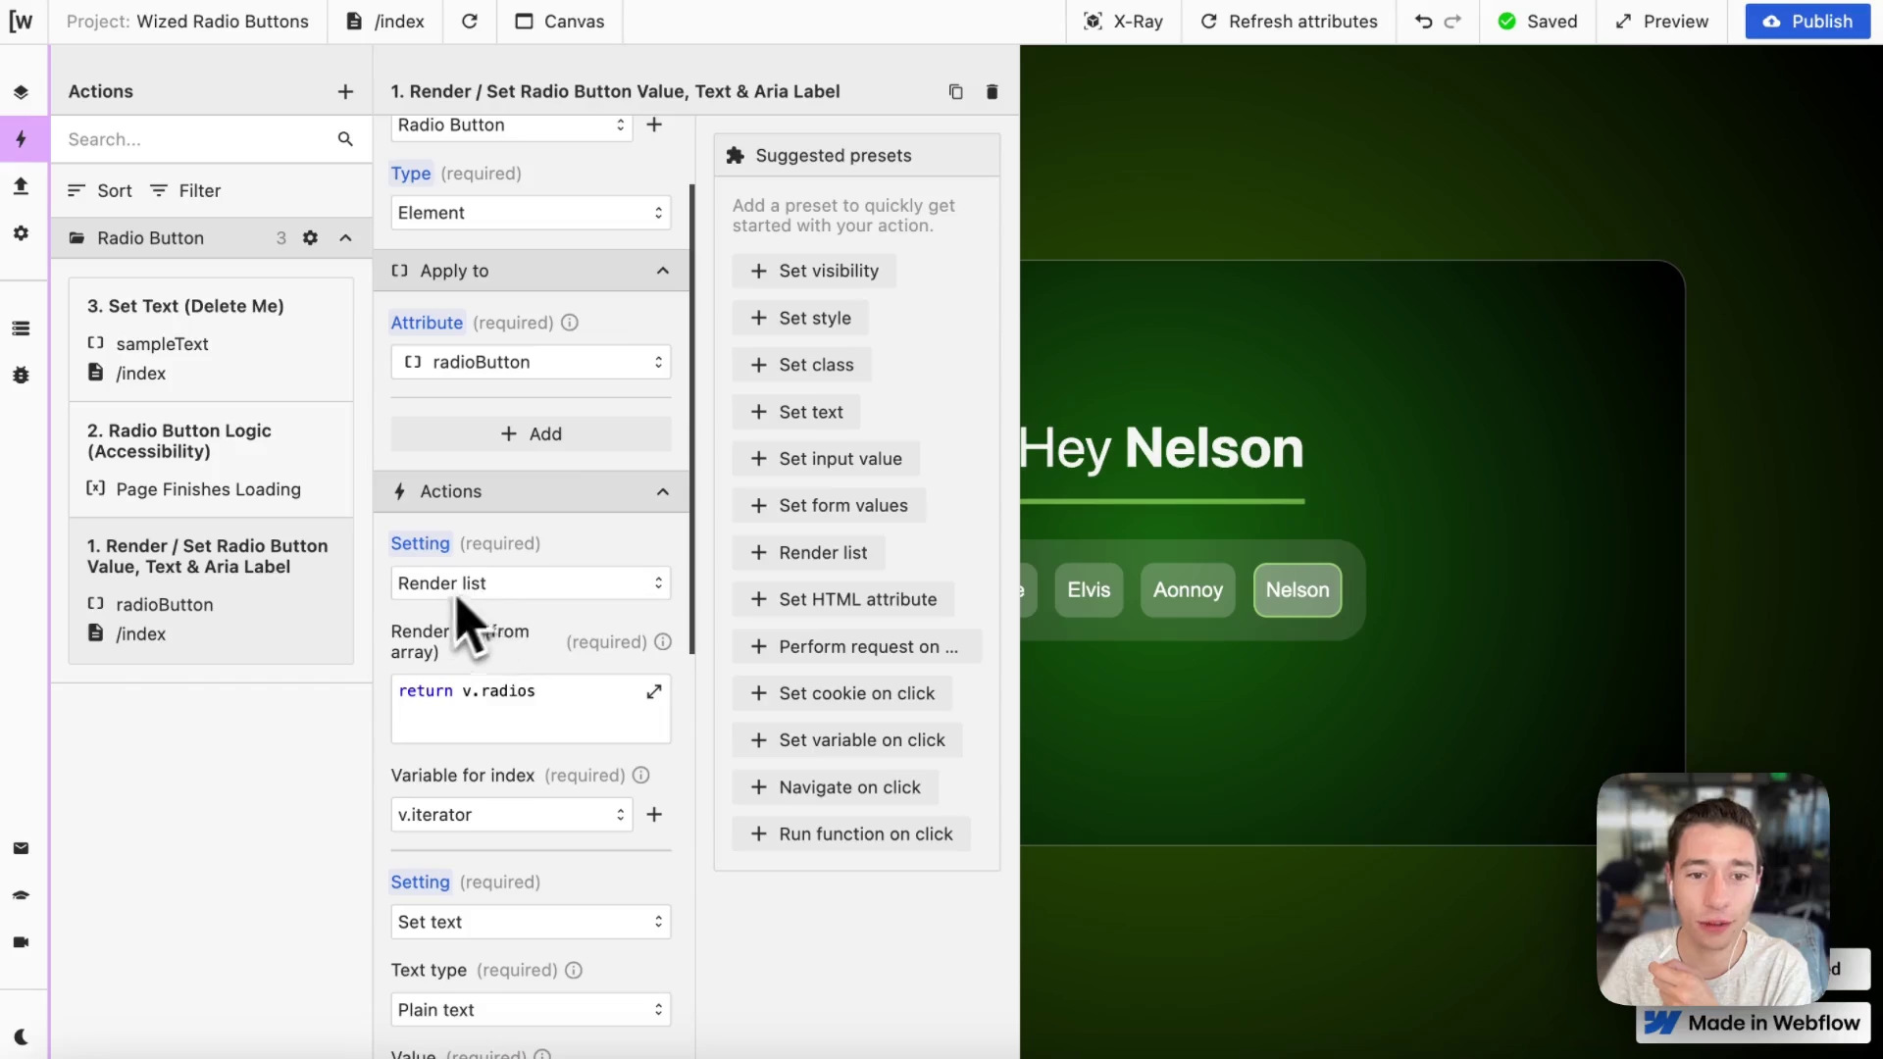
{"action": "left_click", "coordinate": [654, 692]}
{"action": "left_click", "coordinate": [1532, 726]}
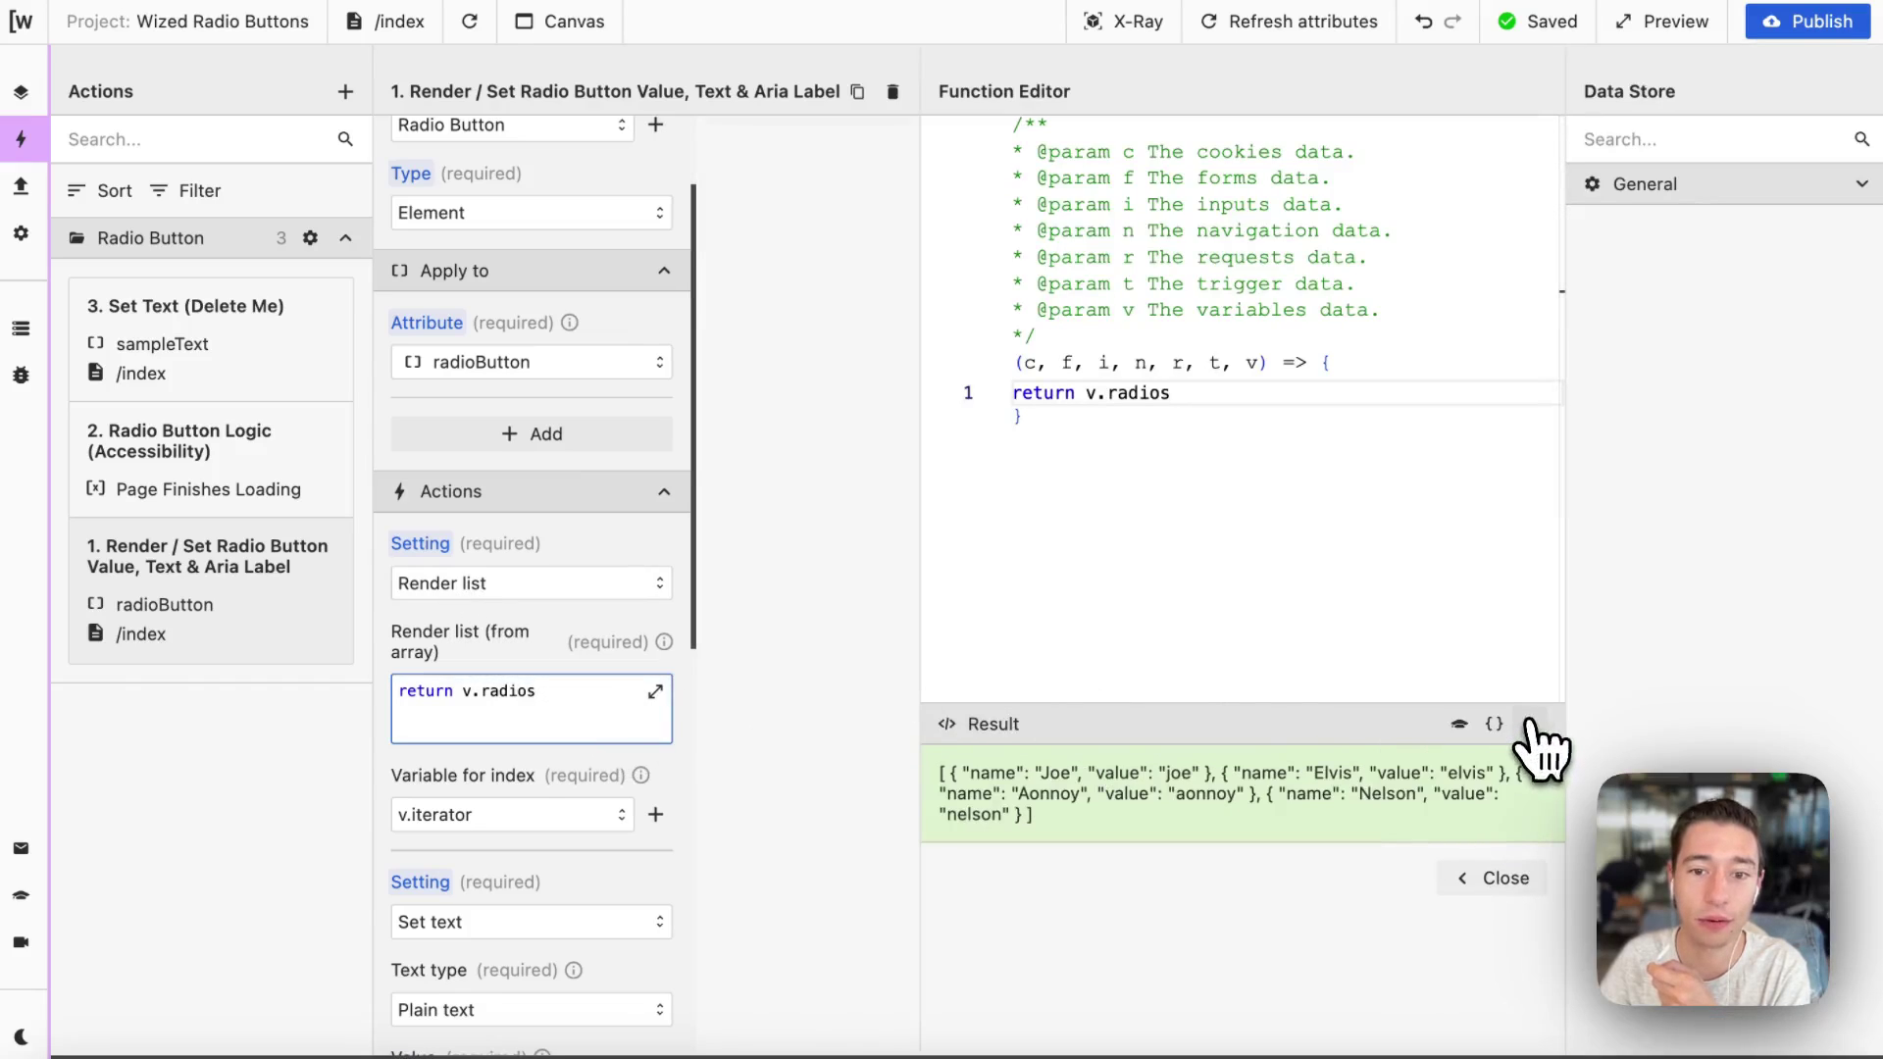
{"action": "left_click", "coordinate": [1497, 876]}
{"action": "scroll", "coordinate": [485, 779], "scroll_direction": "down", "scroll_amount": 3}
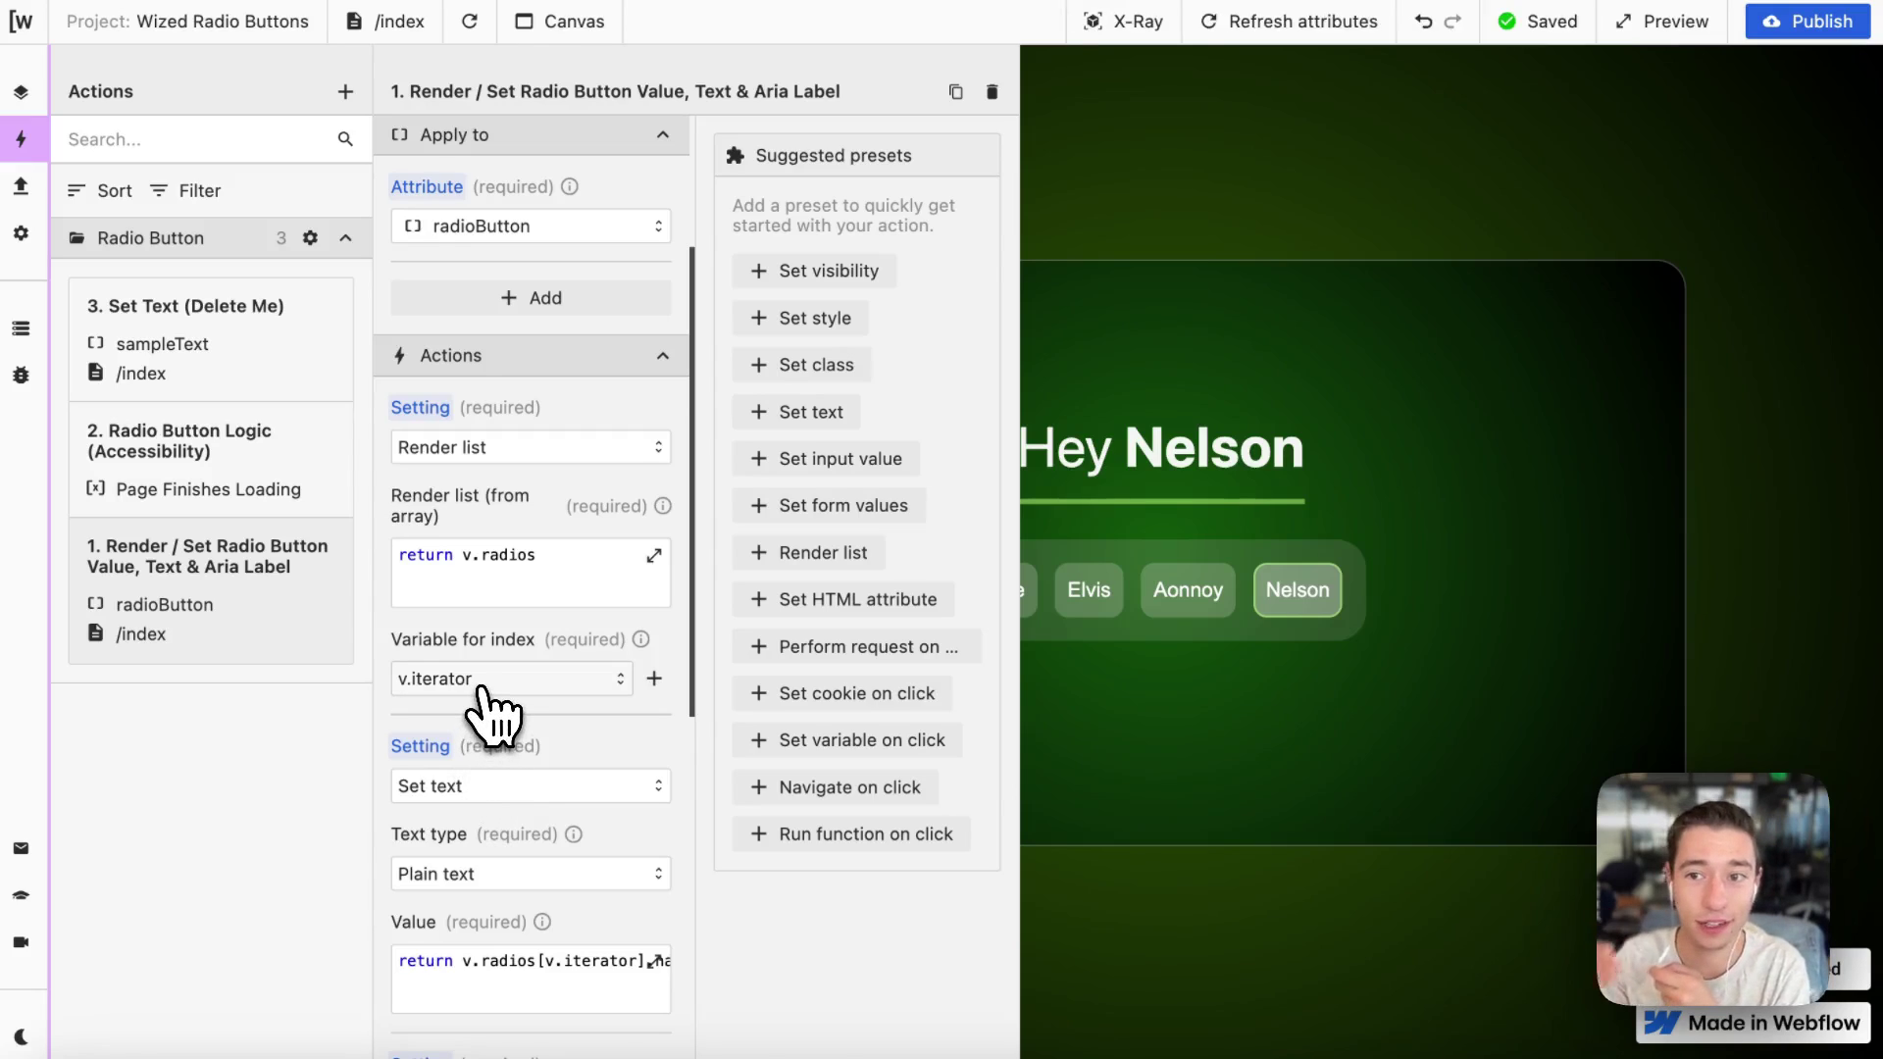
{"action": "scroll", "coordinate": [485, 696], "scroll_direction": "down", "scroll_amount": 4}
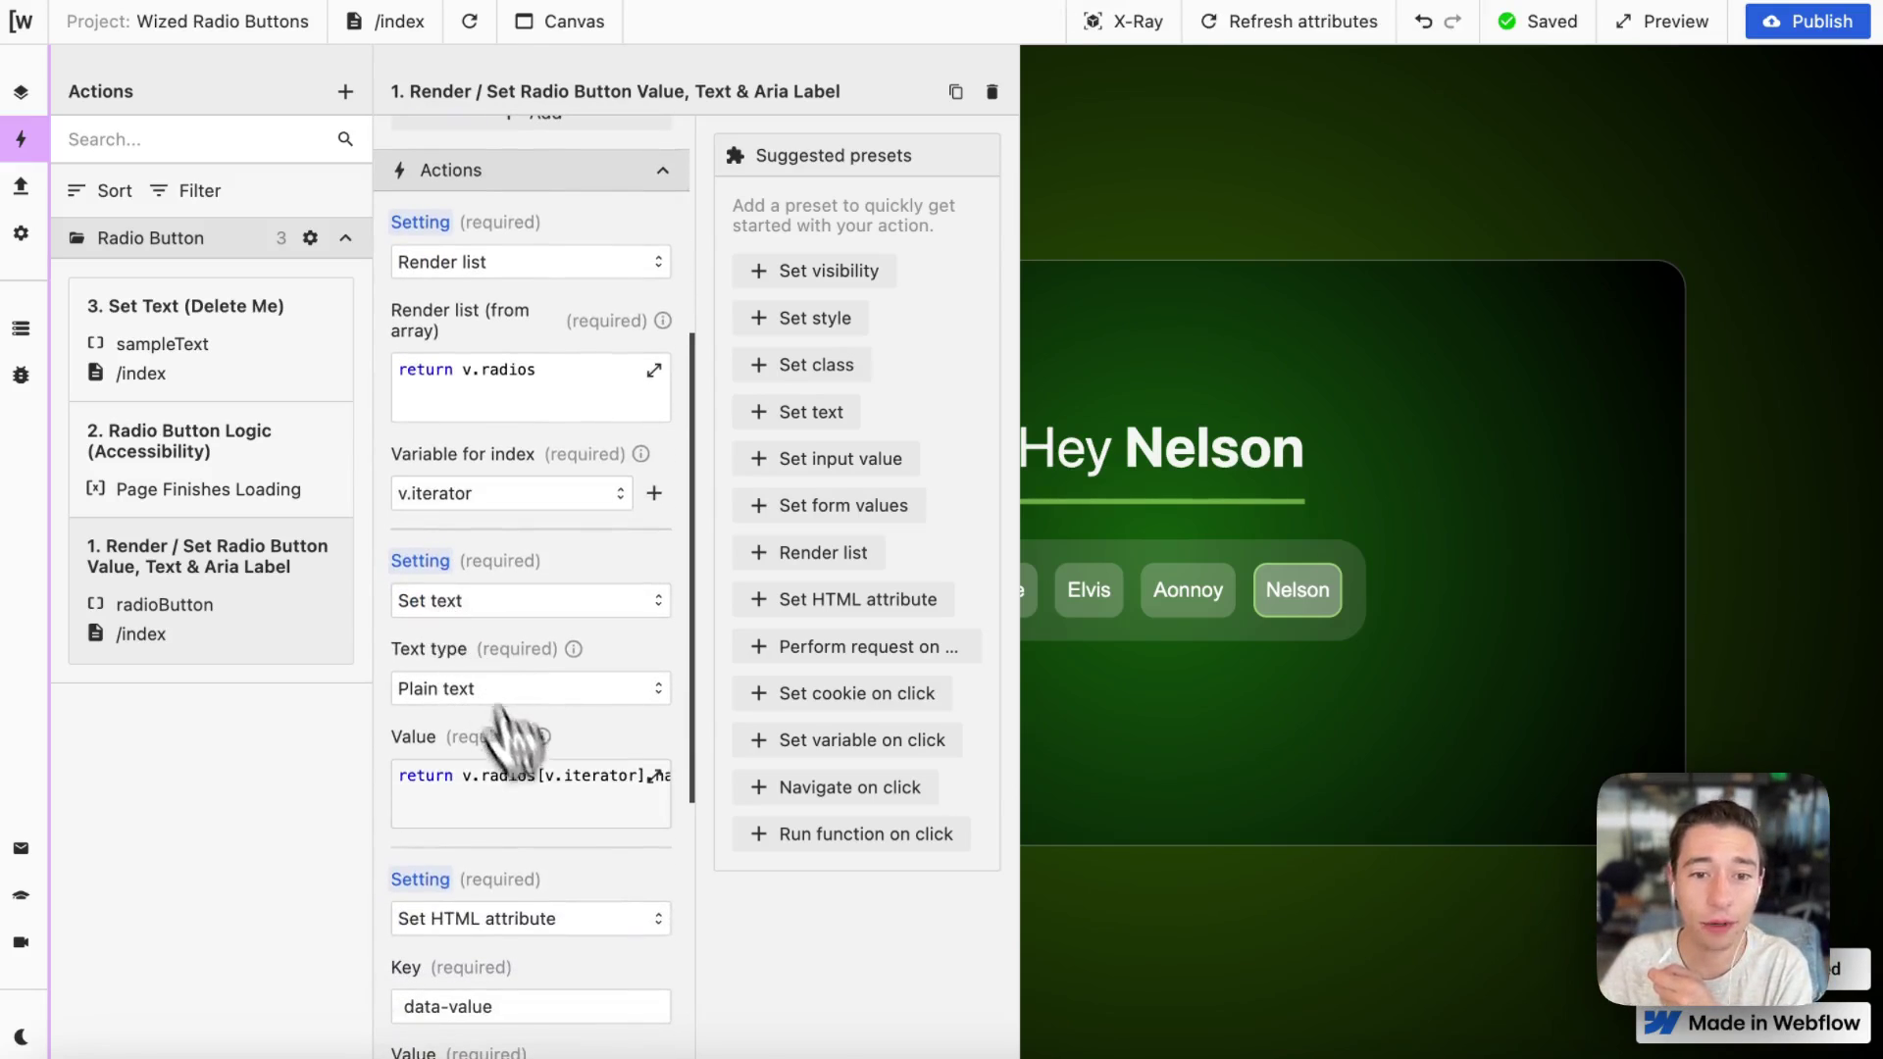
{"action": "scroll", "coordinate": [559, 519], "scroll_direction": "up", "scroll_amount": 5}
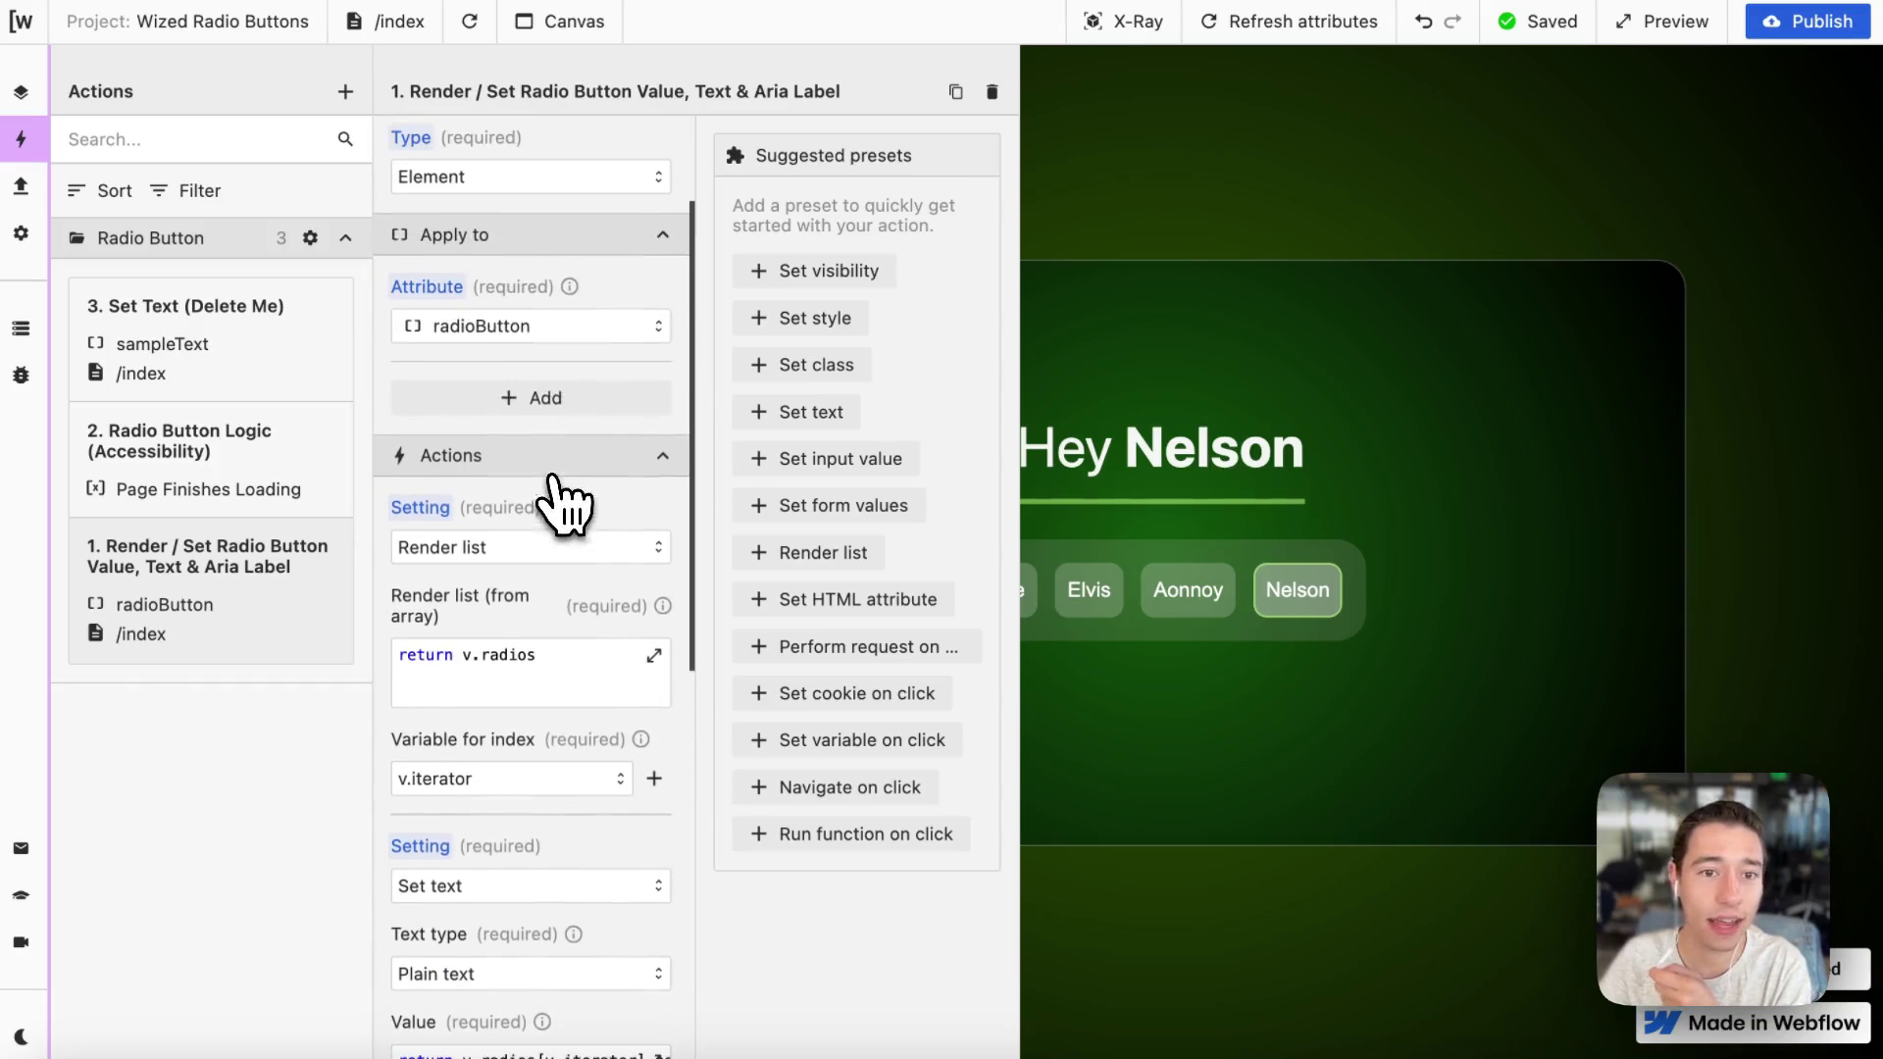
Run the Set text value function and examine the [v.iterator] part of its expression.
{"action": "scroll", "coordinate": [534, 687], "scroll_direction": "down", "scroll_amount": 5}
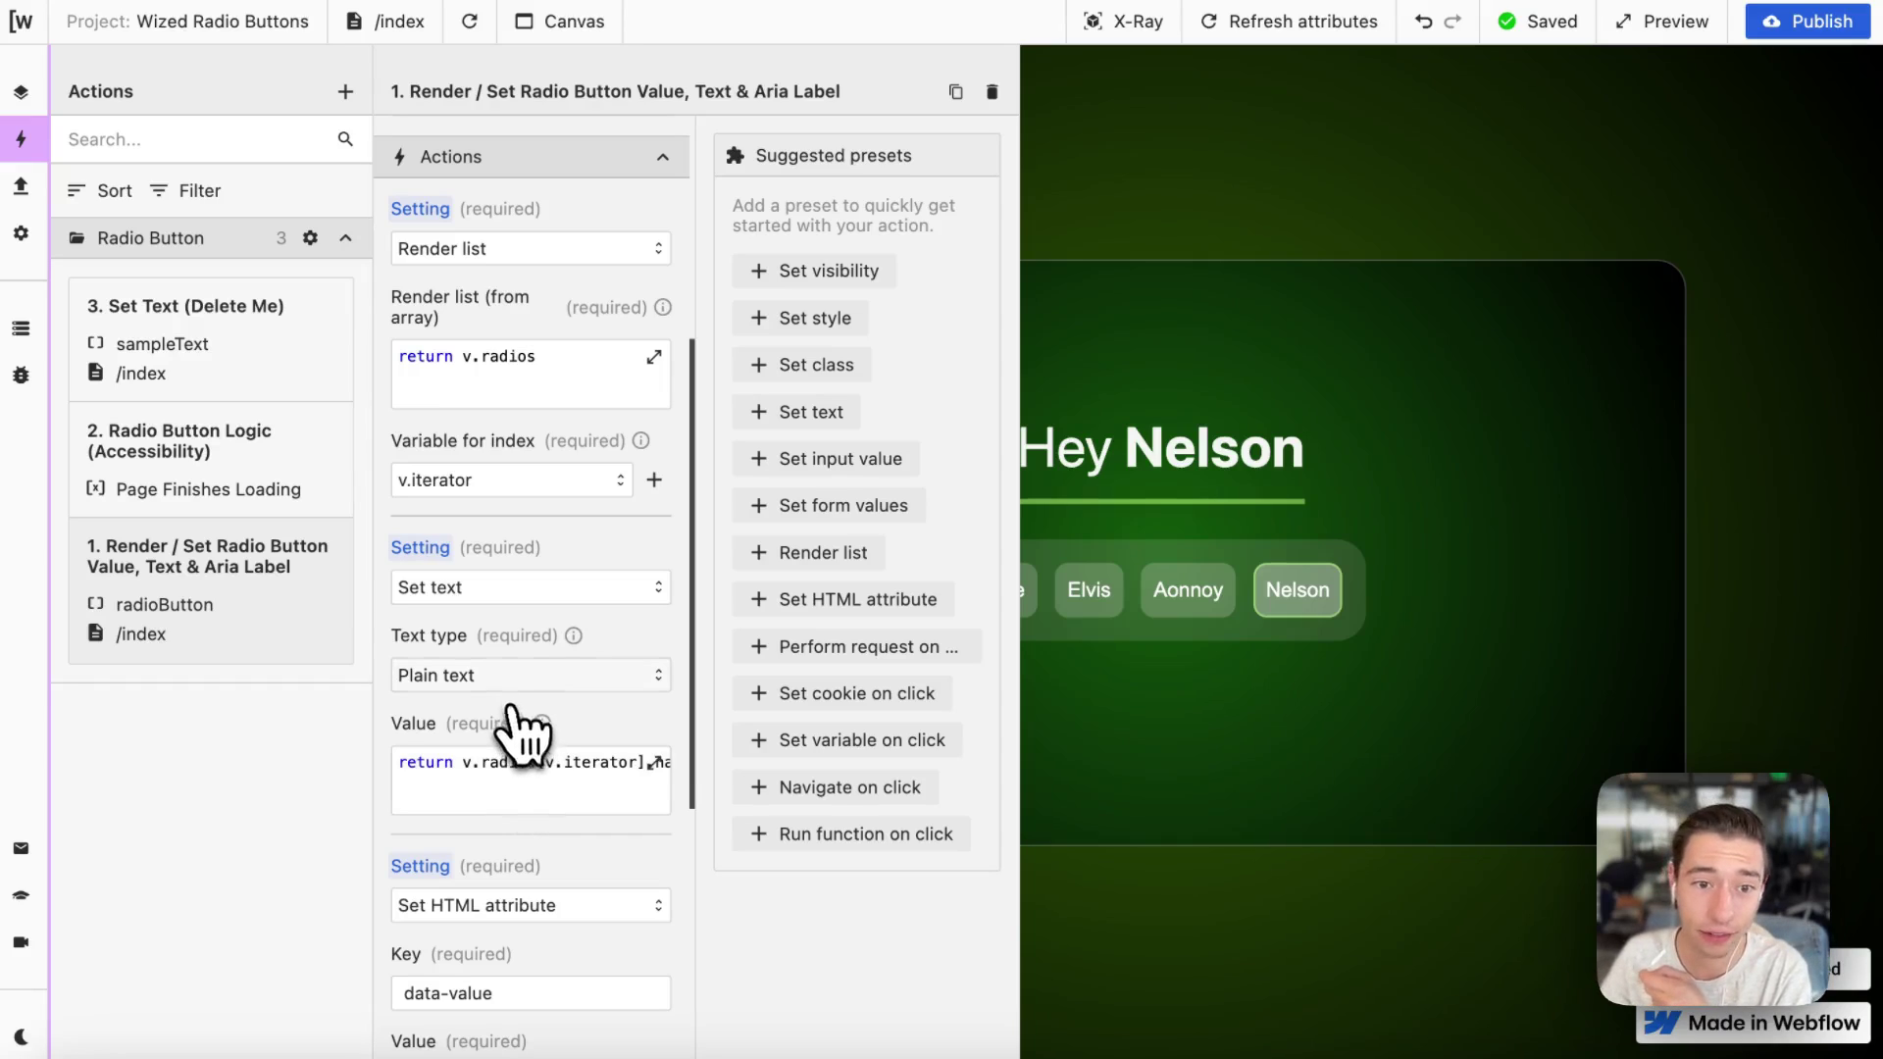
{"action": "left_click", "coordinate": [508, 763]}
{"action": "left_click", "coordinate": [1528, 725]}
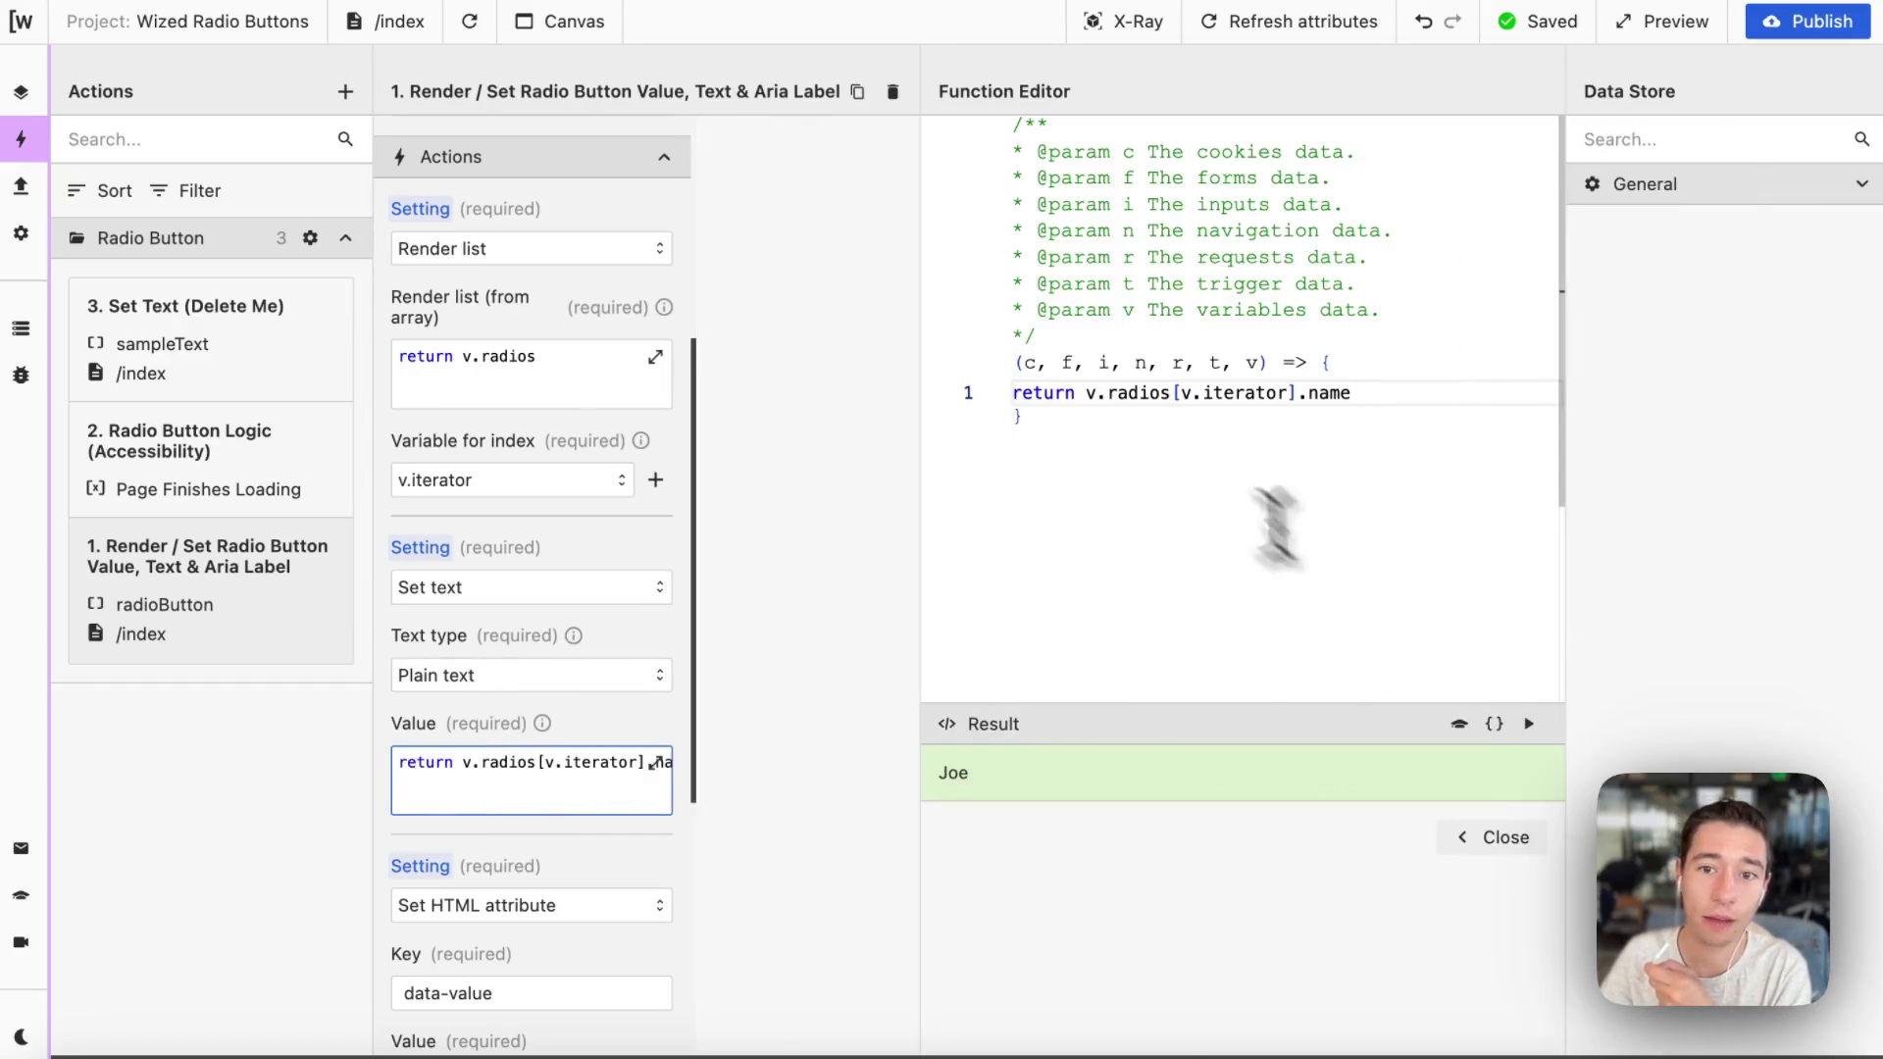
{"action": "left_click_drag", "start_coordinate": [1172, 394], "coordinate": [1296, 394]}
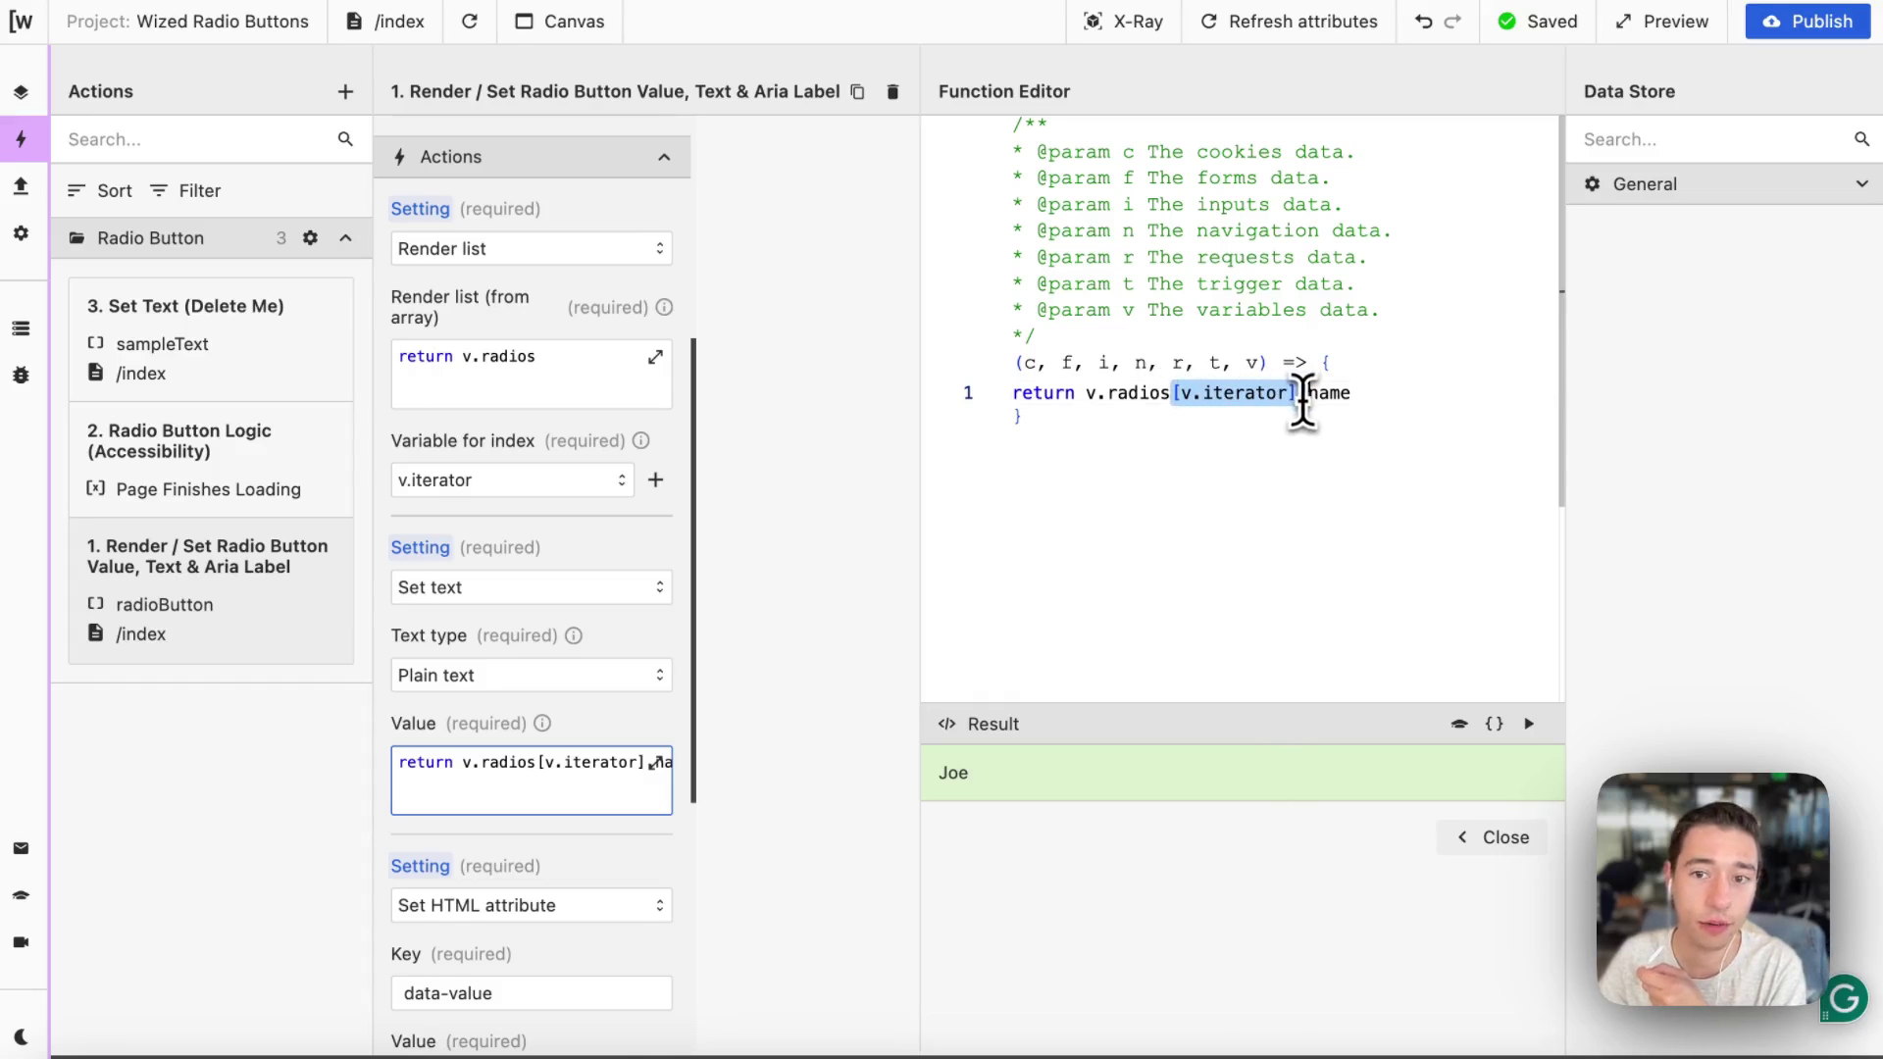
{"action": "left_click", "coordinate": [1505, 838]}
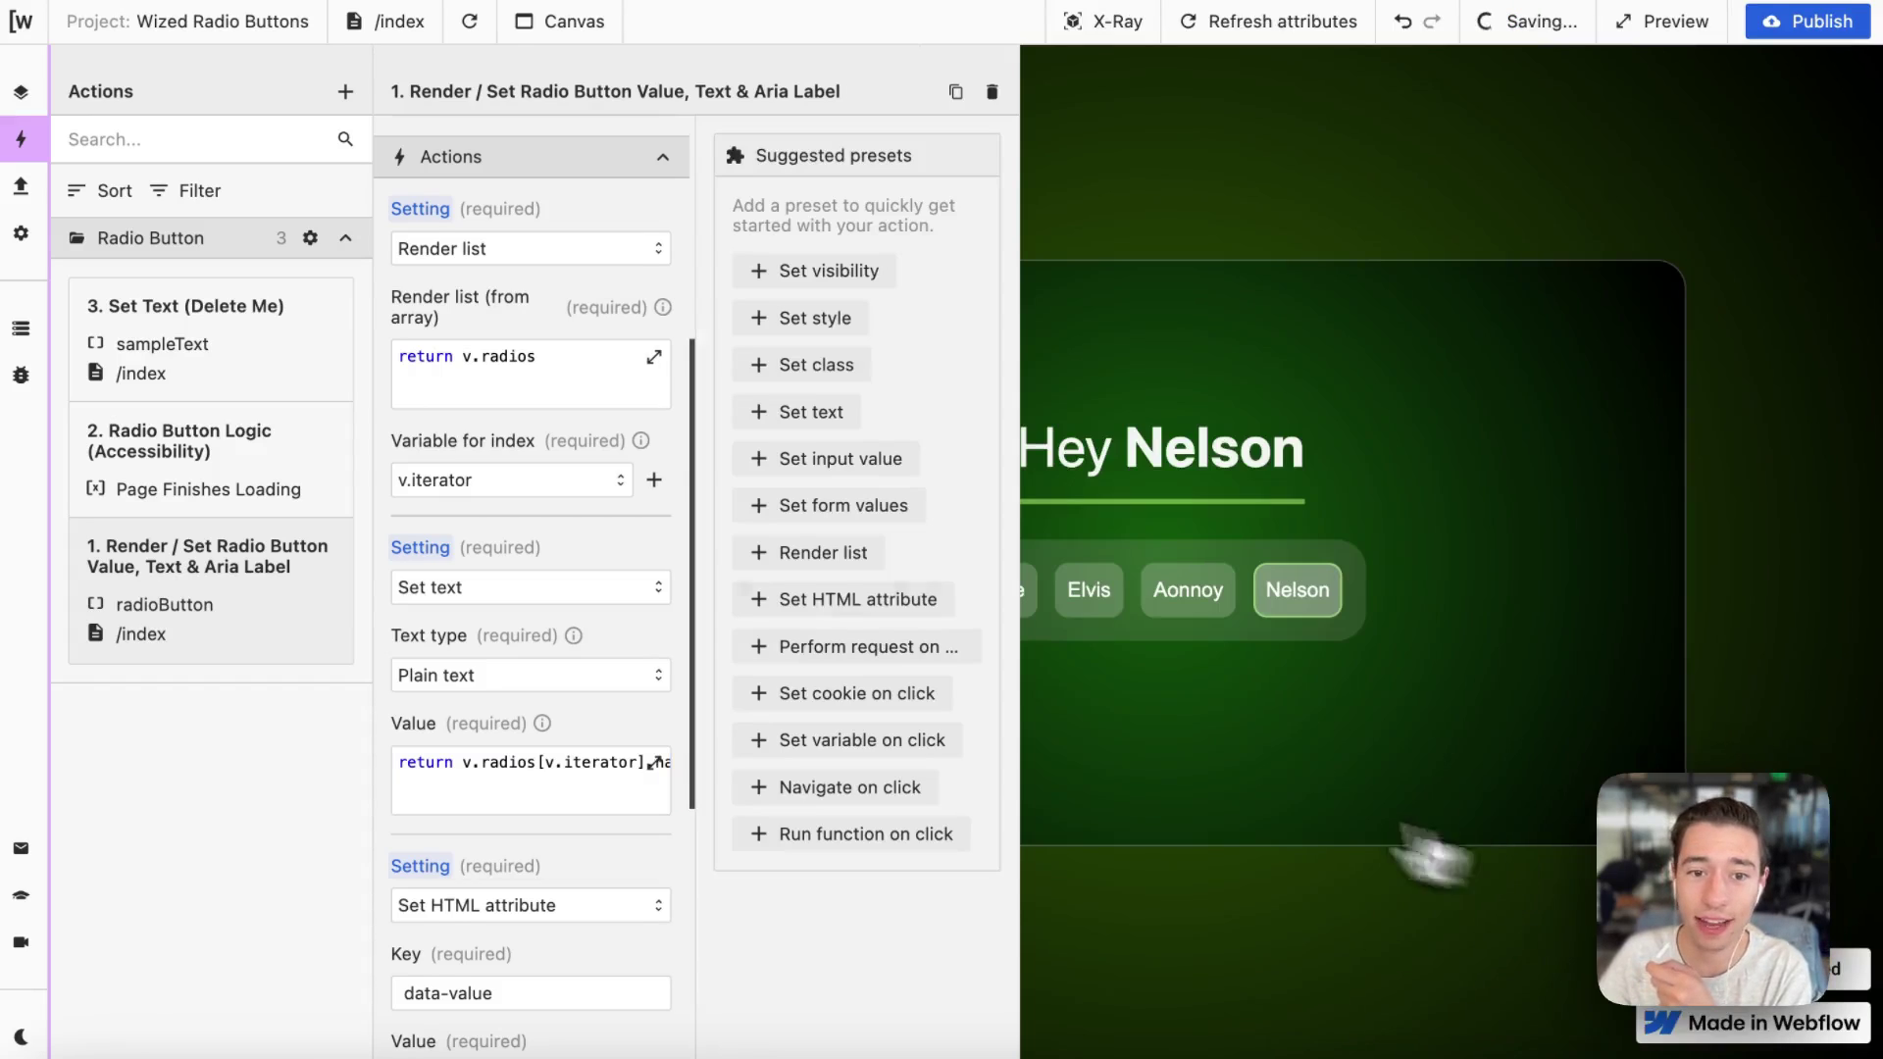
Run the Render list function again and examine the name and value fields of the returned array.
{"action": "left_click", "coordinate": [589, 387]}
{"action": "left_click", "coordinate": [1527, 726]}
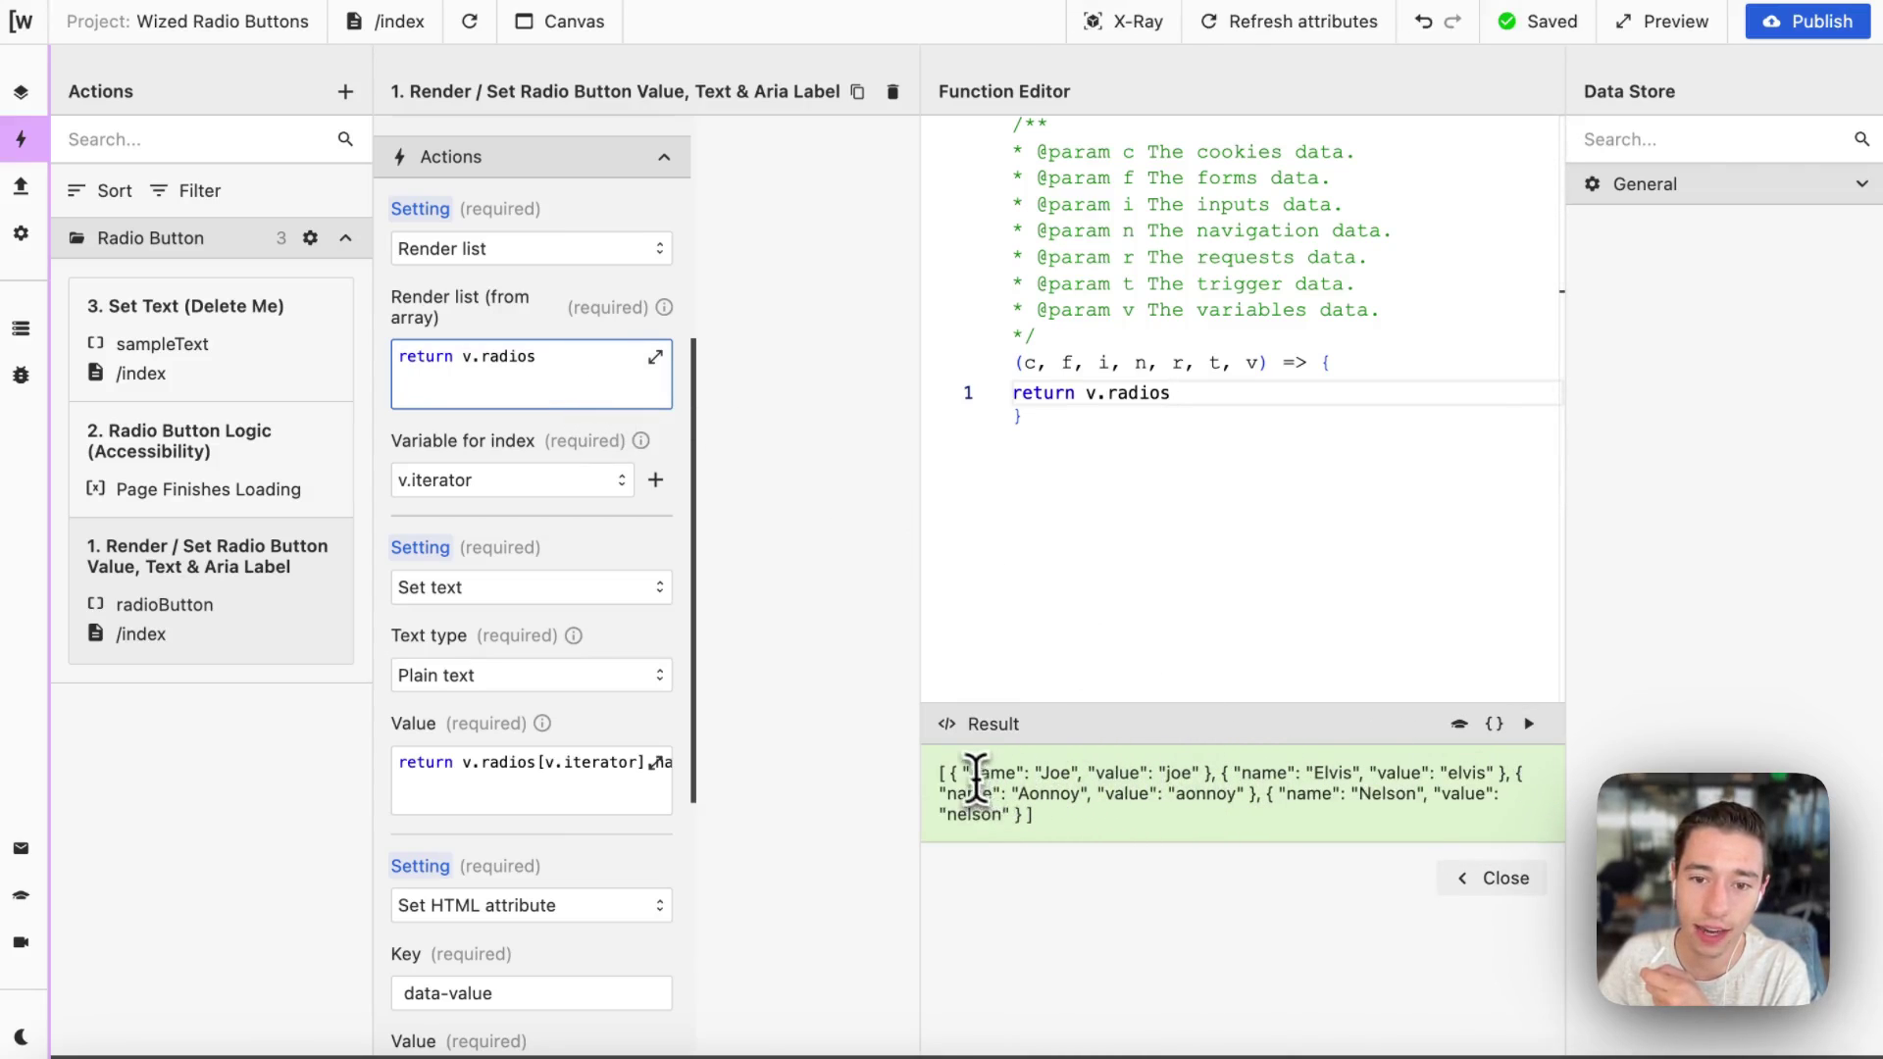
{"action": "left_click", "coordinate": [1476, 879]}
Run the Set text value function again, examining the .name property and the [v.iterator] index in its expression.
{"action": "left_click", "coordinate": [657, 800]}
{"action": "left_click_drag", "start_coordinate": [1299, 394], "coordinate": [1350, 394]}
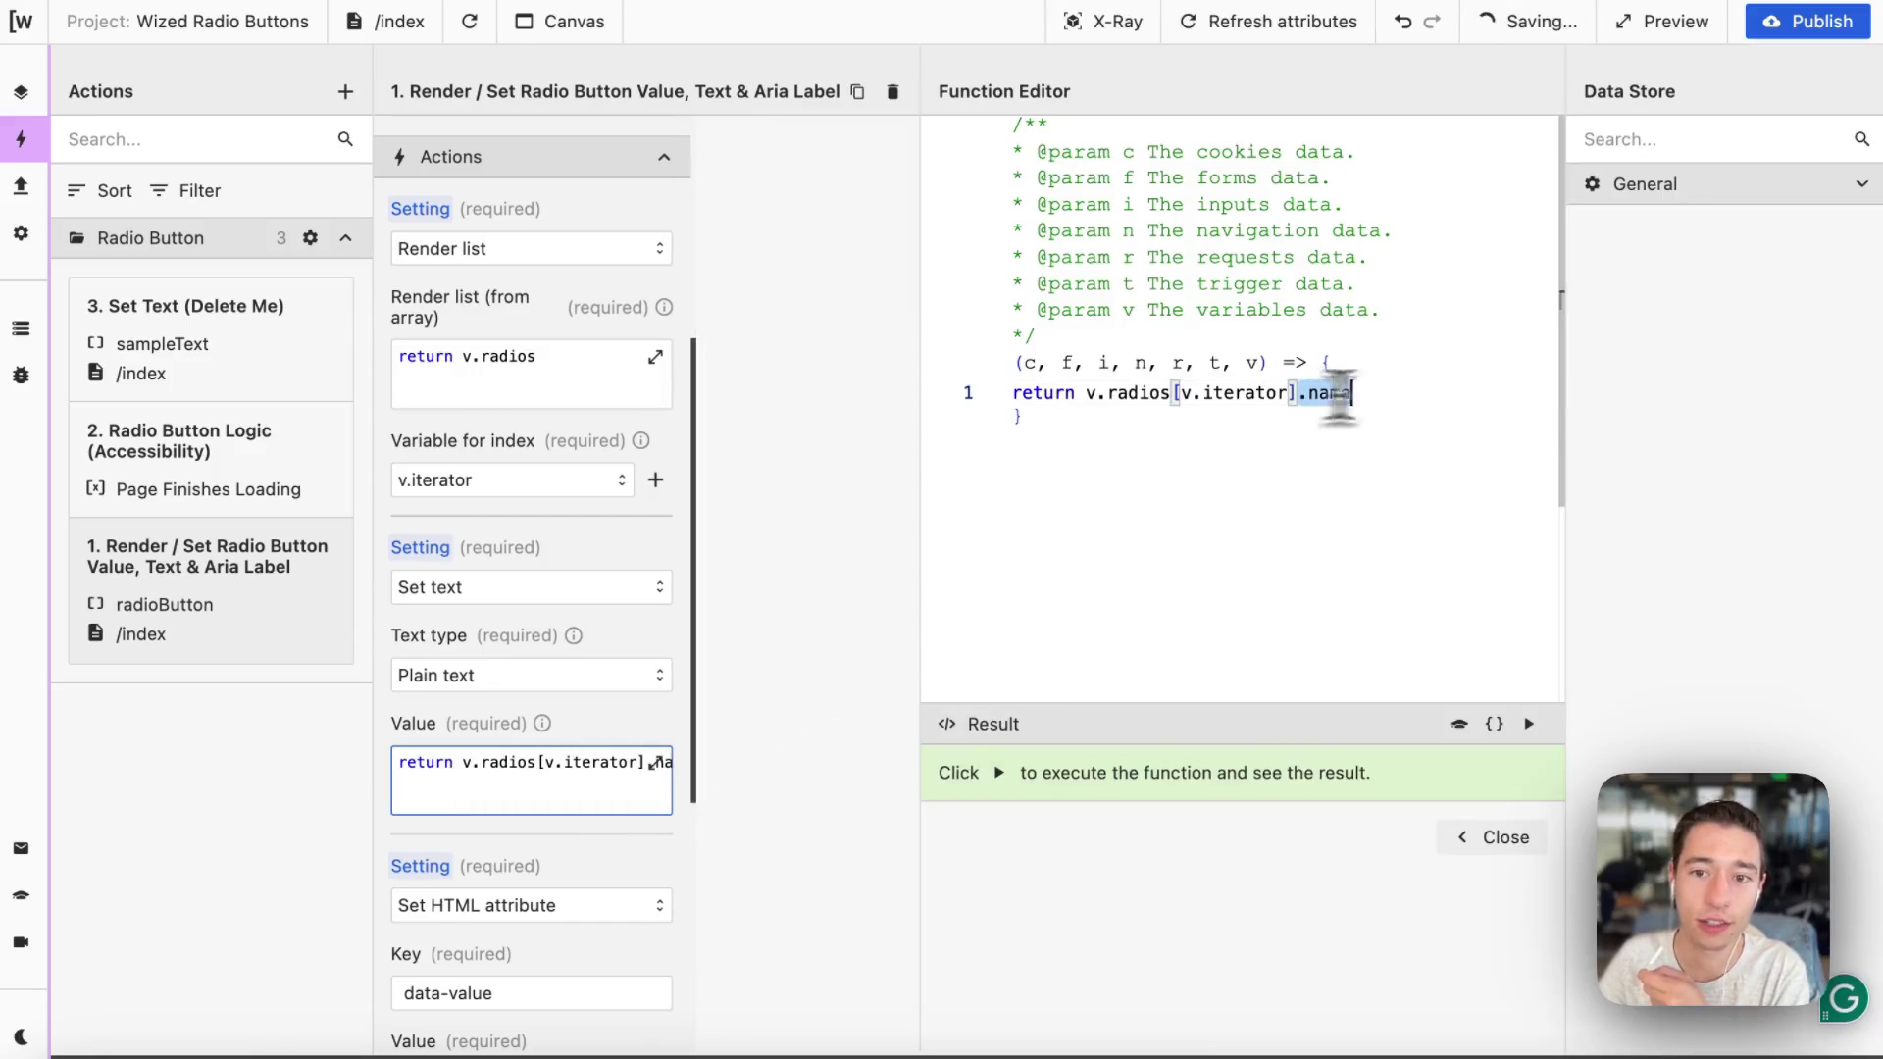
{"action": "left_click", "coordinate": [1528, 723]}
{"action": "left_click", "coordinate": [1175, 394]}
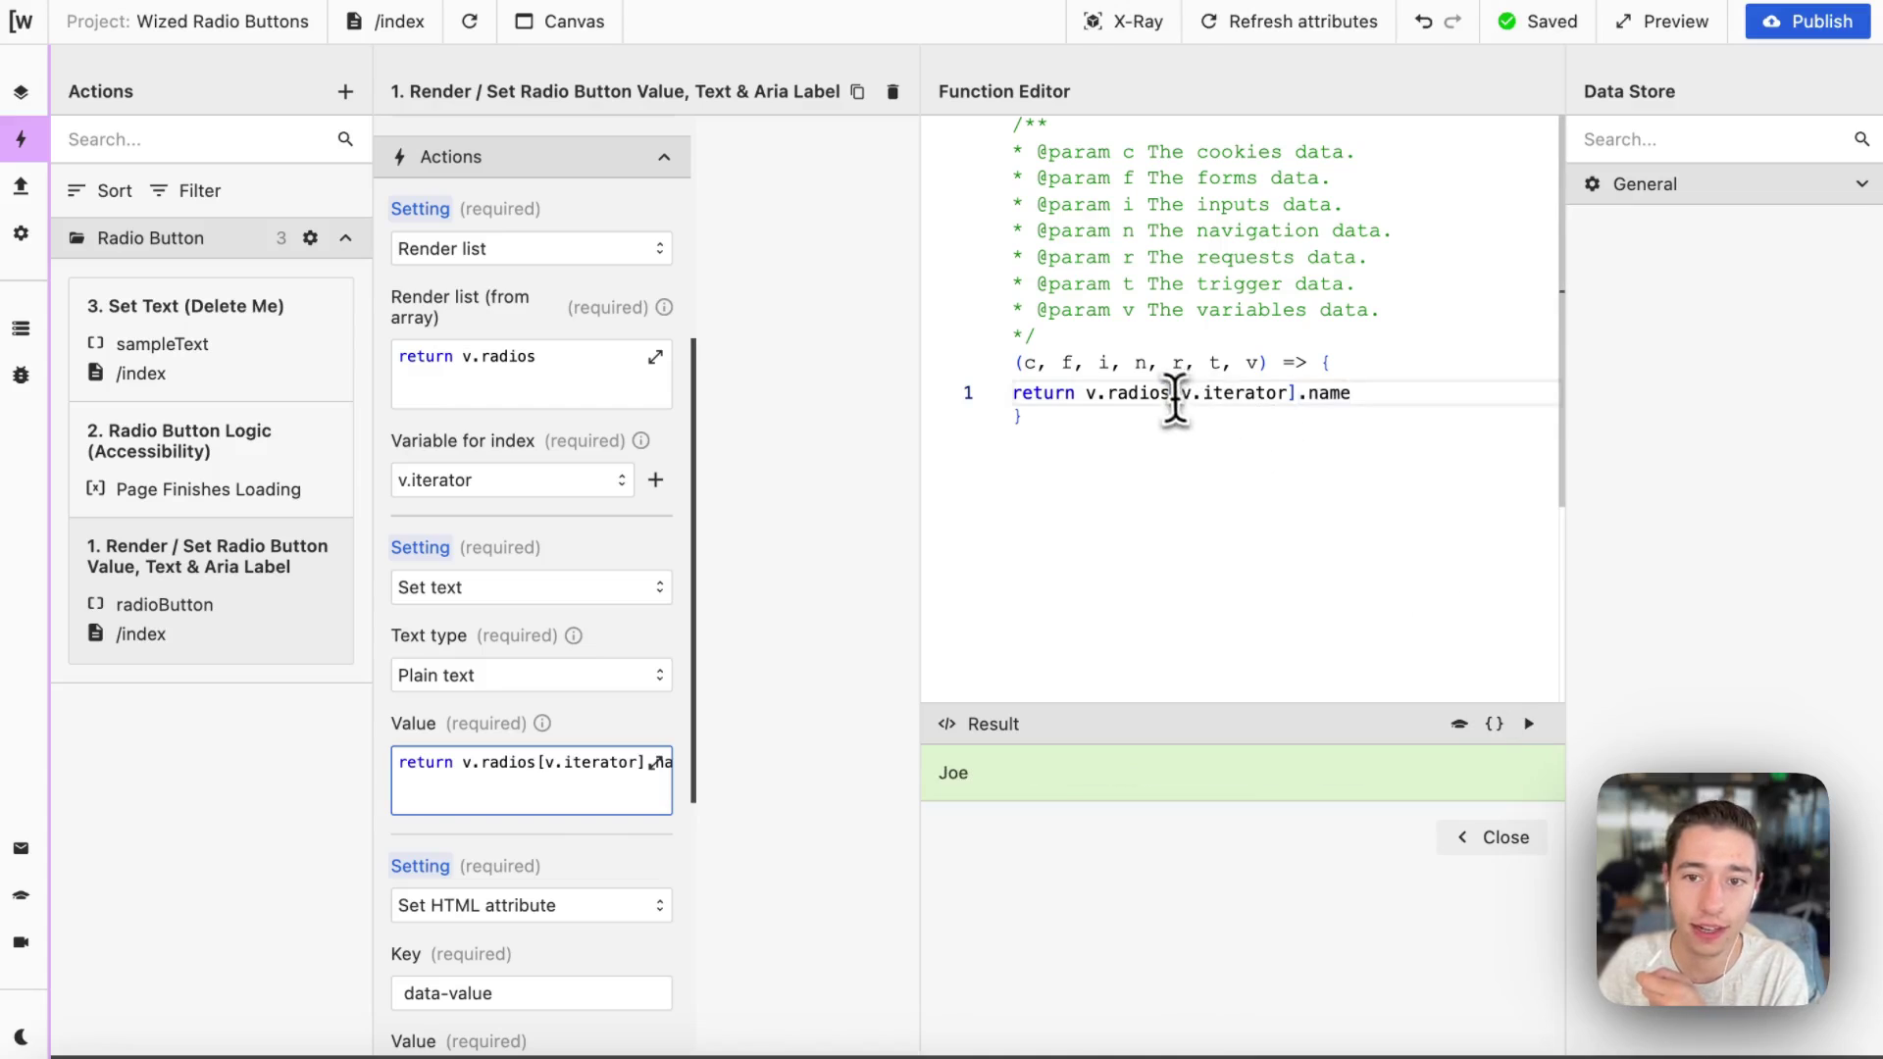
{"action": "left_click_drag", "start_coordinate": [1174, 394], "coordinate": [1281, 394]}
{"action": "left_click", "coordinate": [1501, 836]}
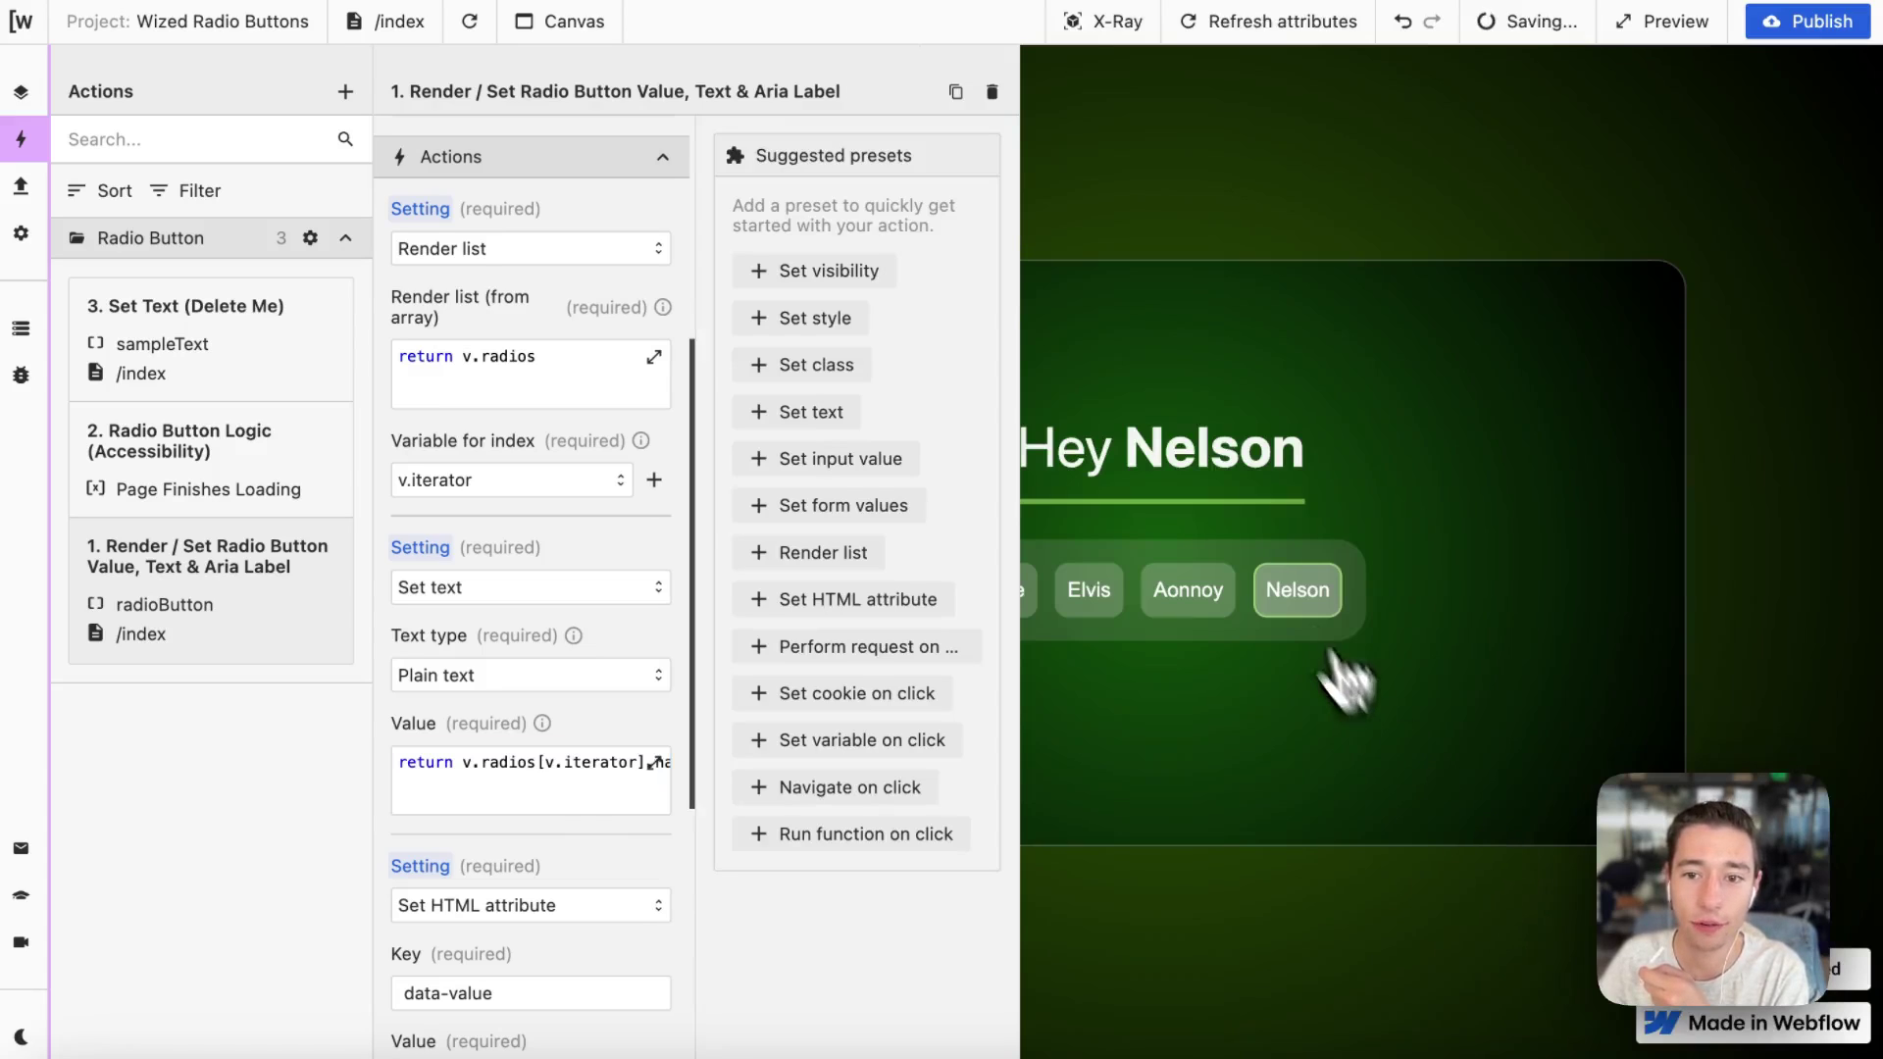
Examine the data-value HTML attribute setting and run its value function.
{"action": "scroll", "coordinate": [660, 673], "scroll_direction": "down", "scroll_amount": 6}
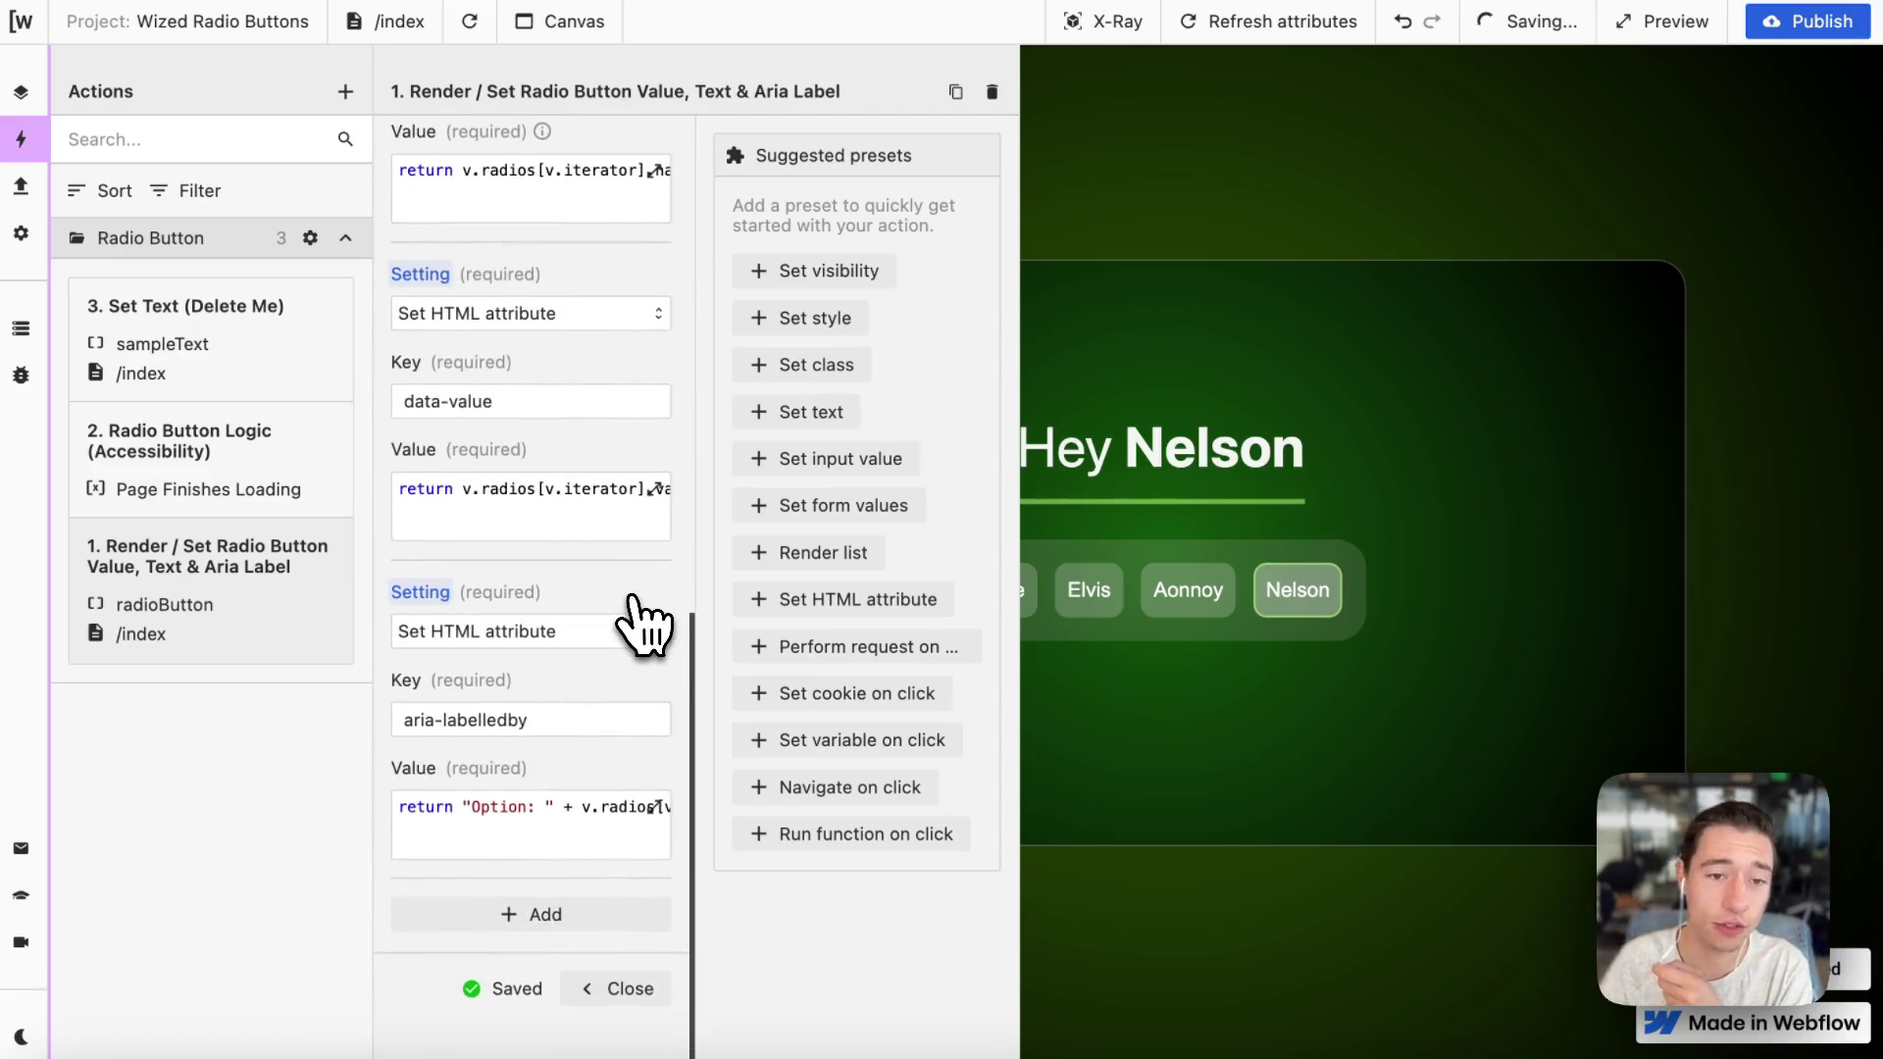
{"action": "left_click", "coordinate": [502, 402]}
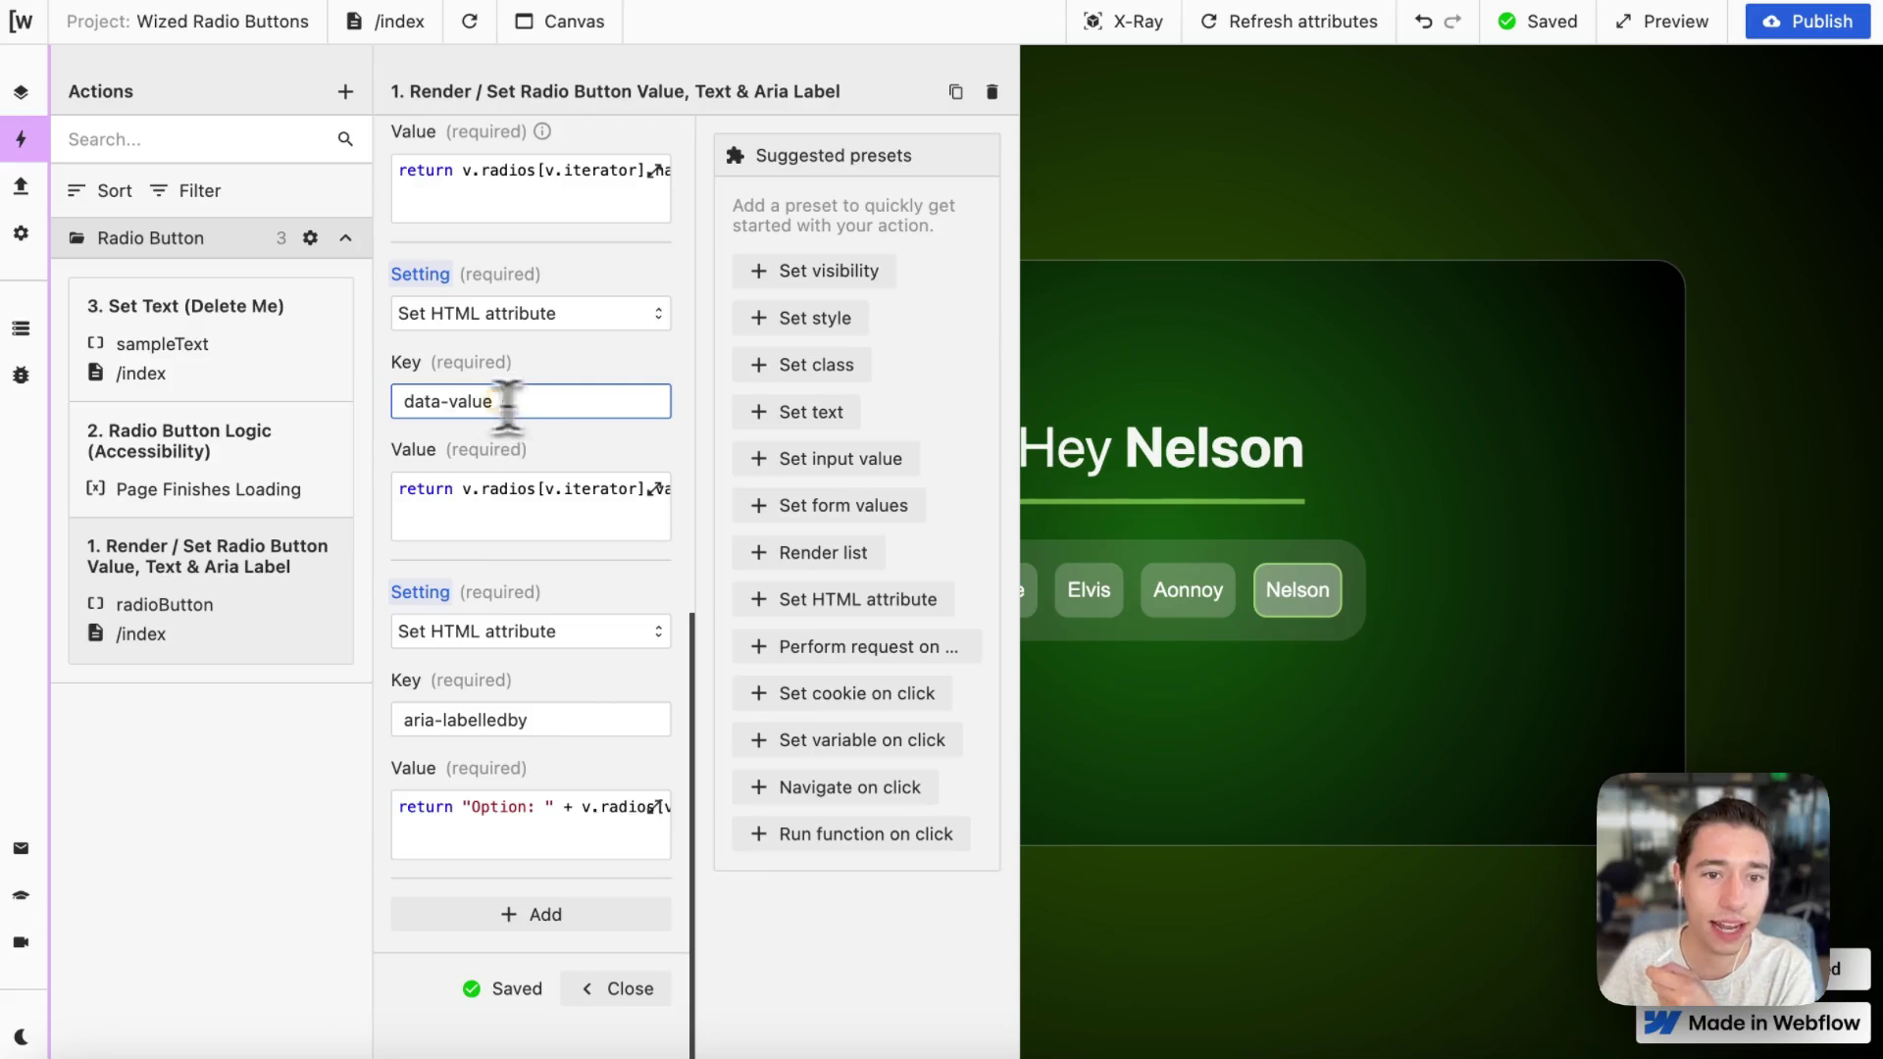
{"action": "left_click", "coordinate": [594, 517]}
{"action": "left_click", "coordinate": [1529, 725]}
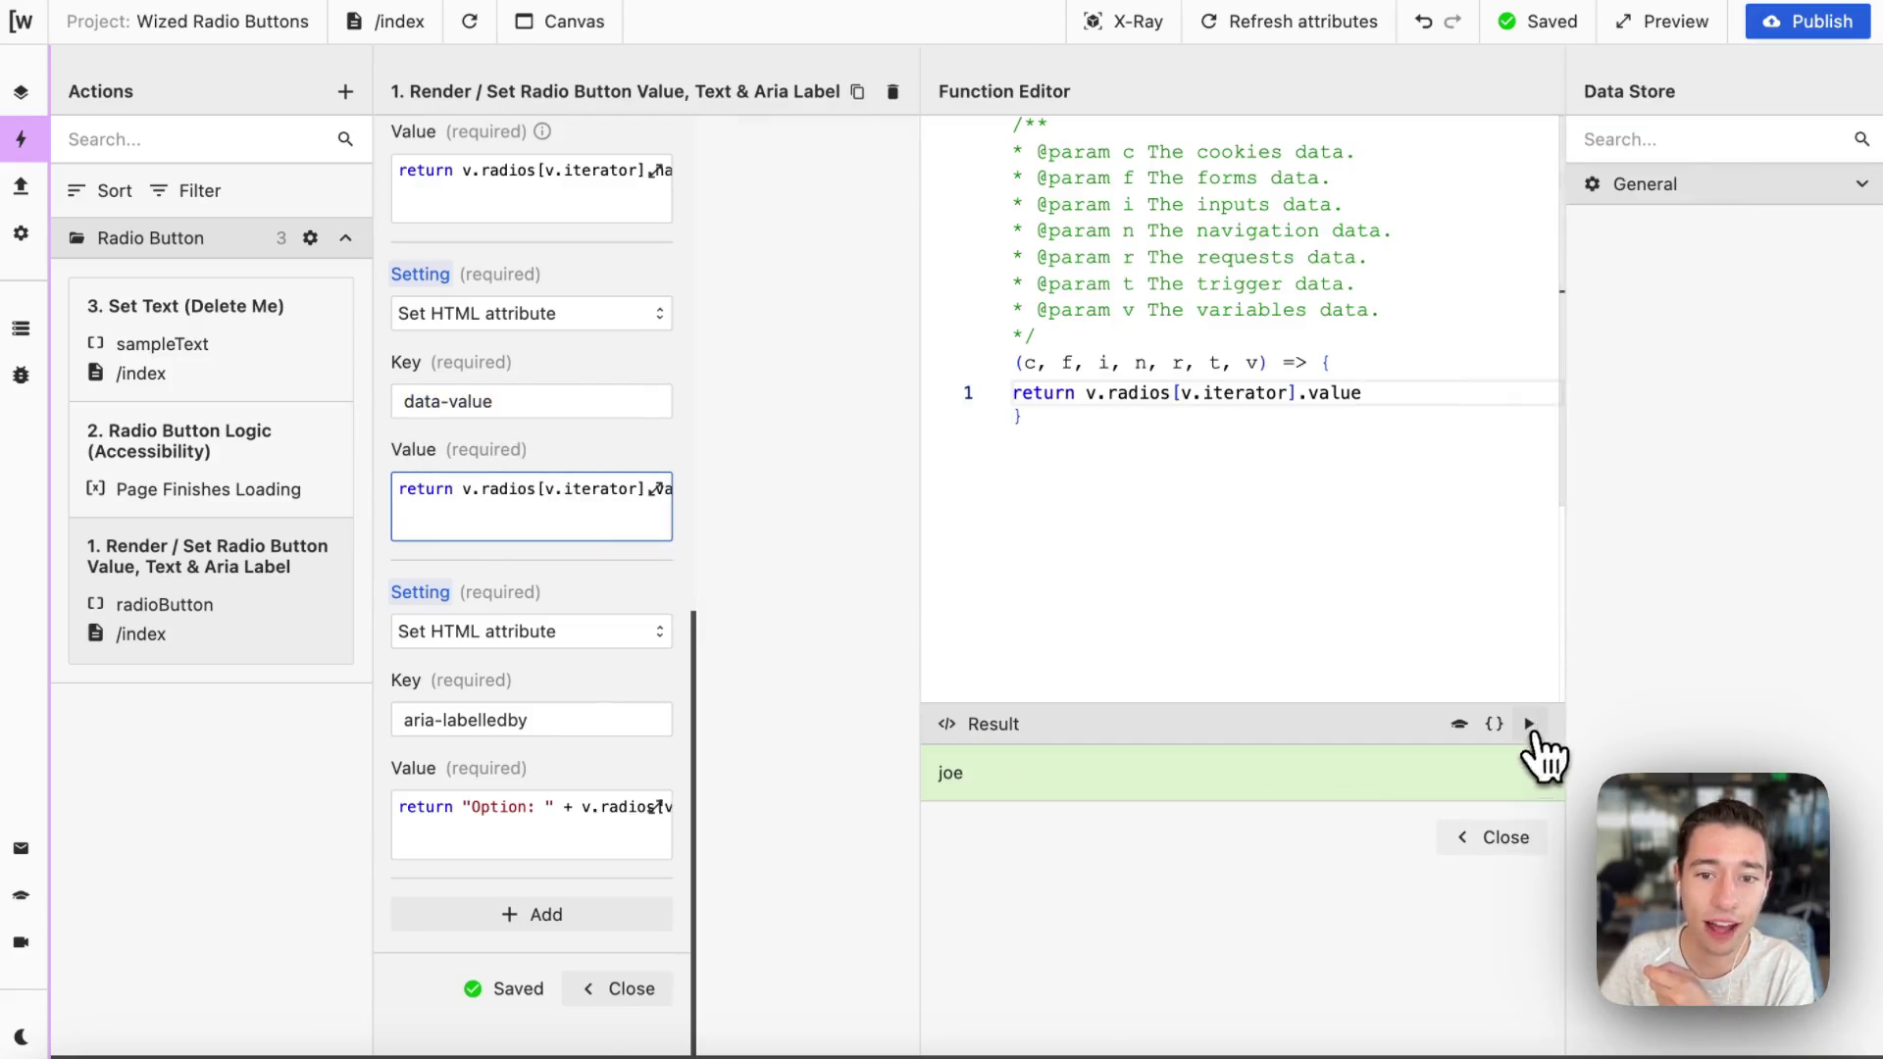
{"action": "left_click", "coordinate": [1497, 837]}
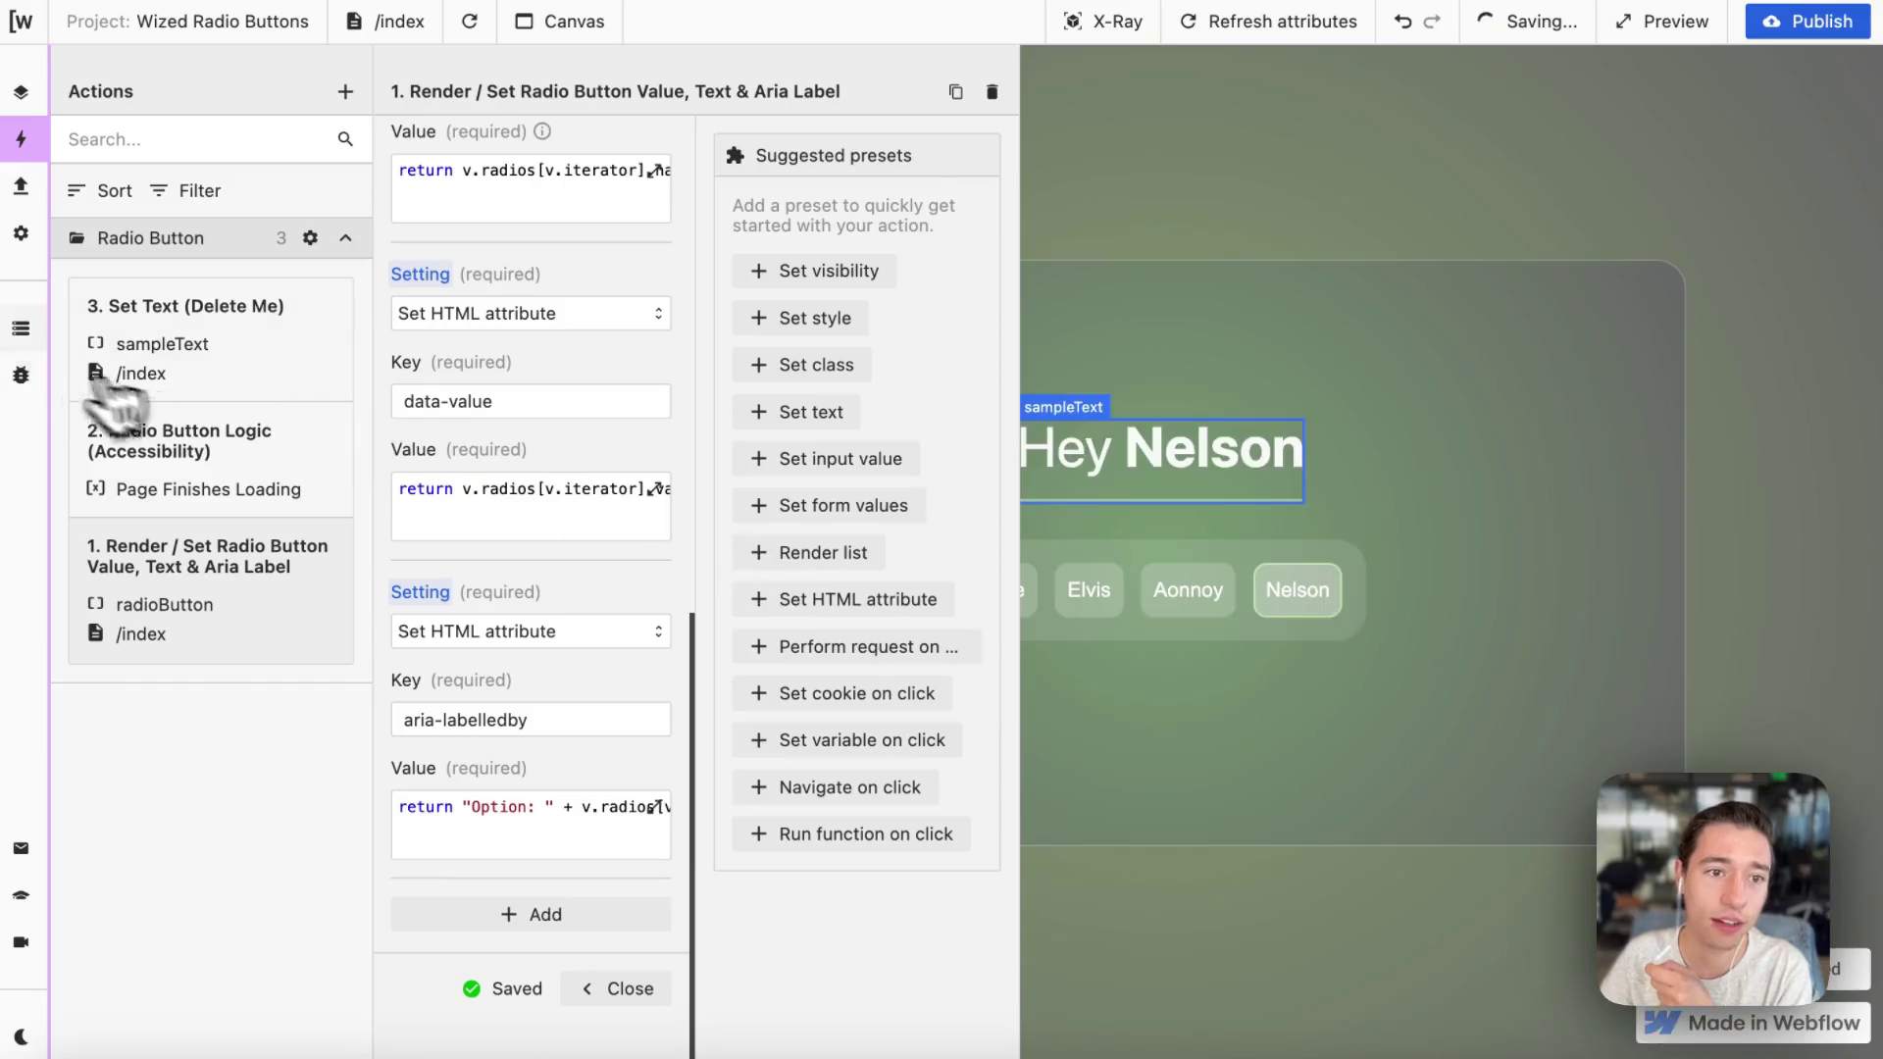
Open the initial value of the v.radios variable in the Data Store and examine its first entry's name and value.
{"action": "left_click", "coordinate": [20, 329]}
{"action": "left_click", "coordinate": [226, 276]}
{"action": "left_click", "coordinate": [544, 358]}
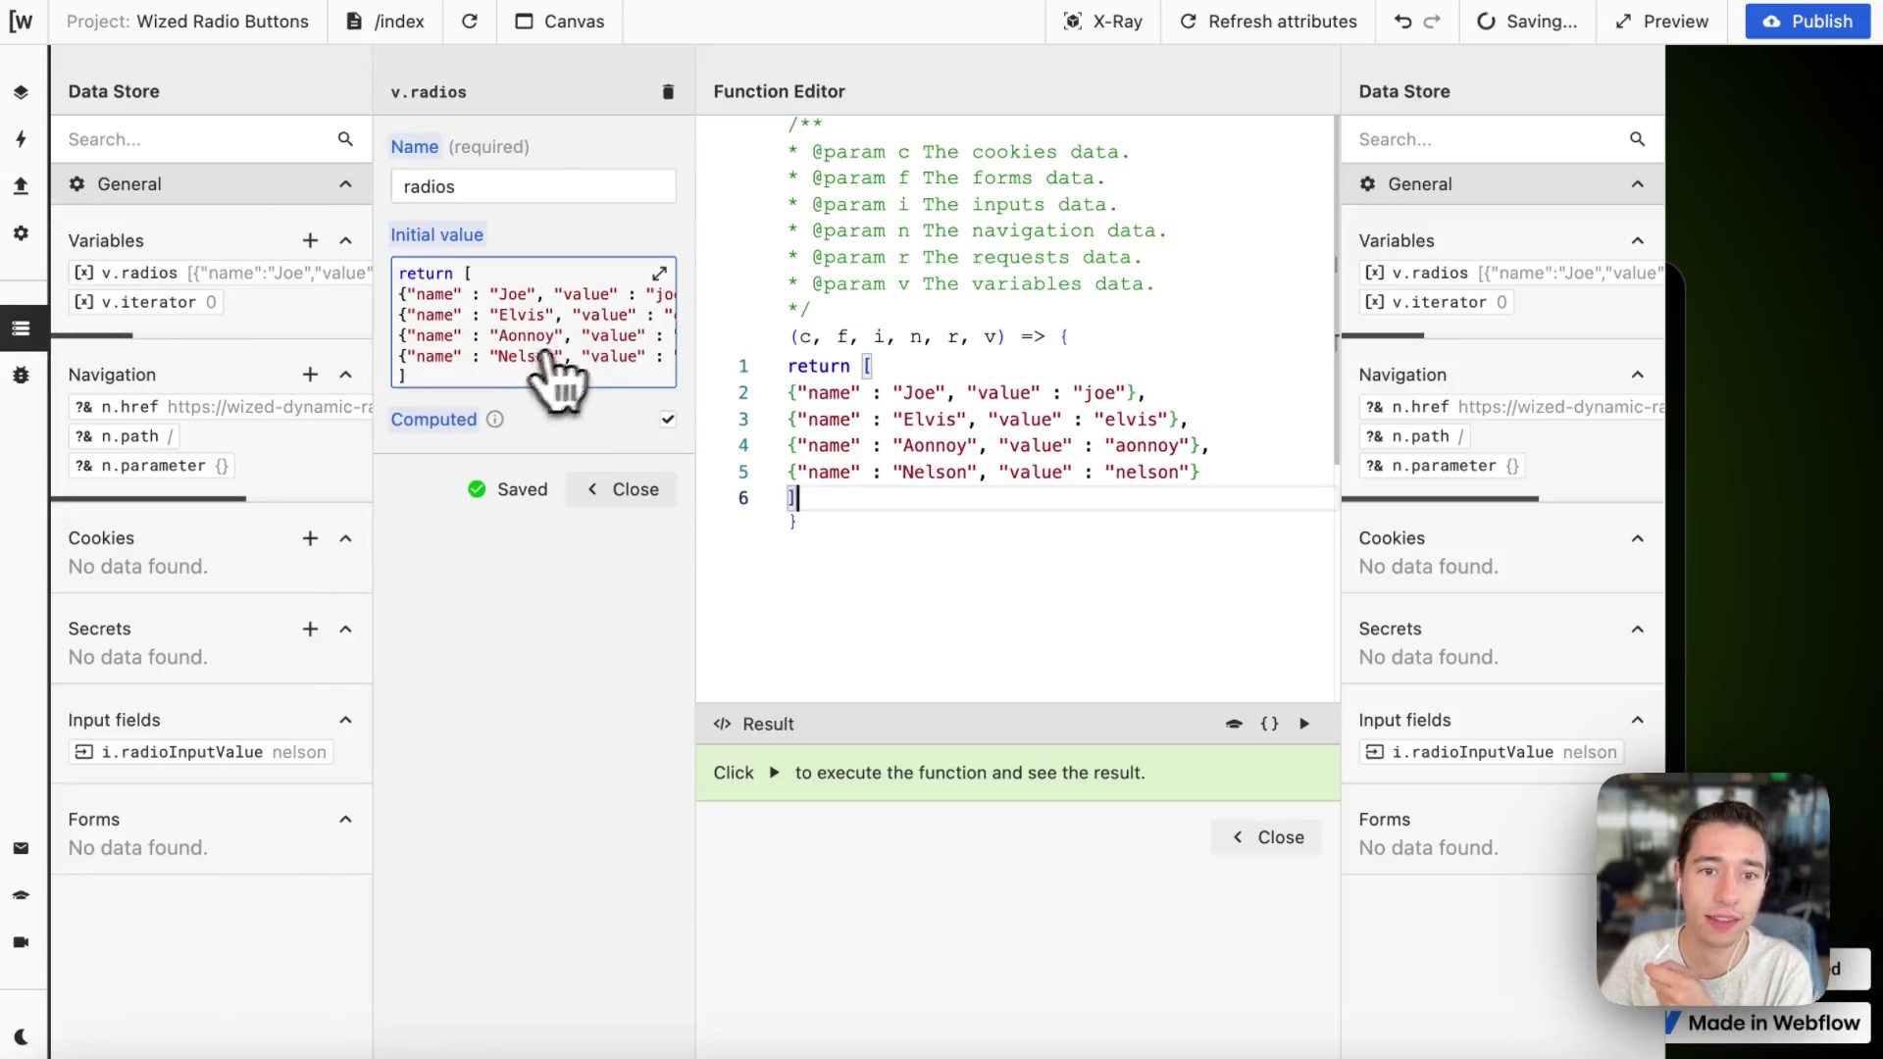
{"action": "left_click", "coordinate": [912, 391]}
{"action": "double_click", "coordinate": [1101, 392]}
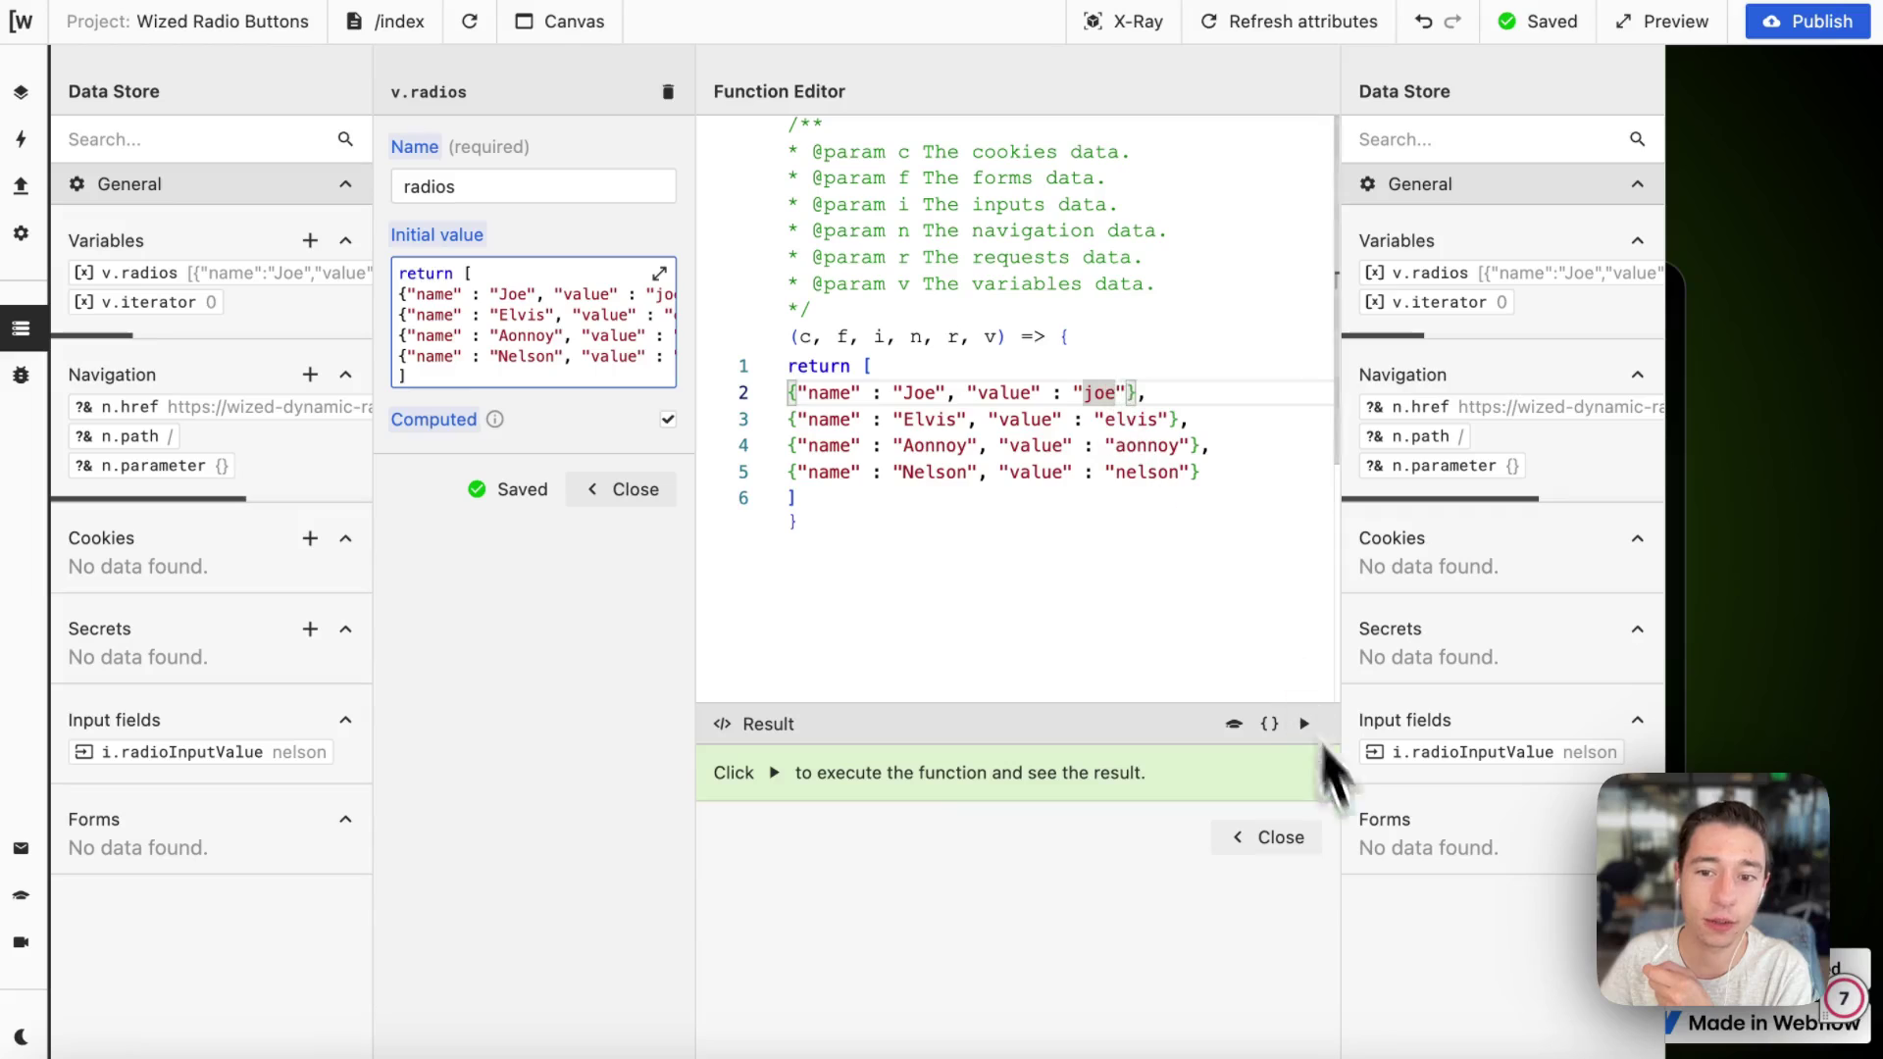
{"action": "left_click", "coordinate": [1292, 838]}
Append 1 to the value of the first entry in v.radios and close the variable.
{"action": "left_click", "coordinate": [538, 336]}
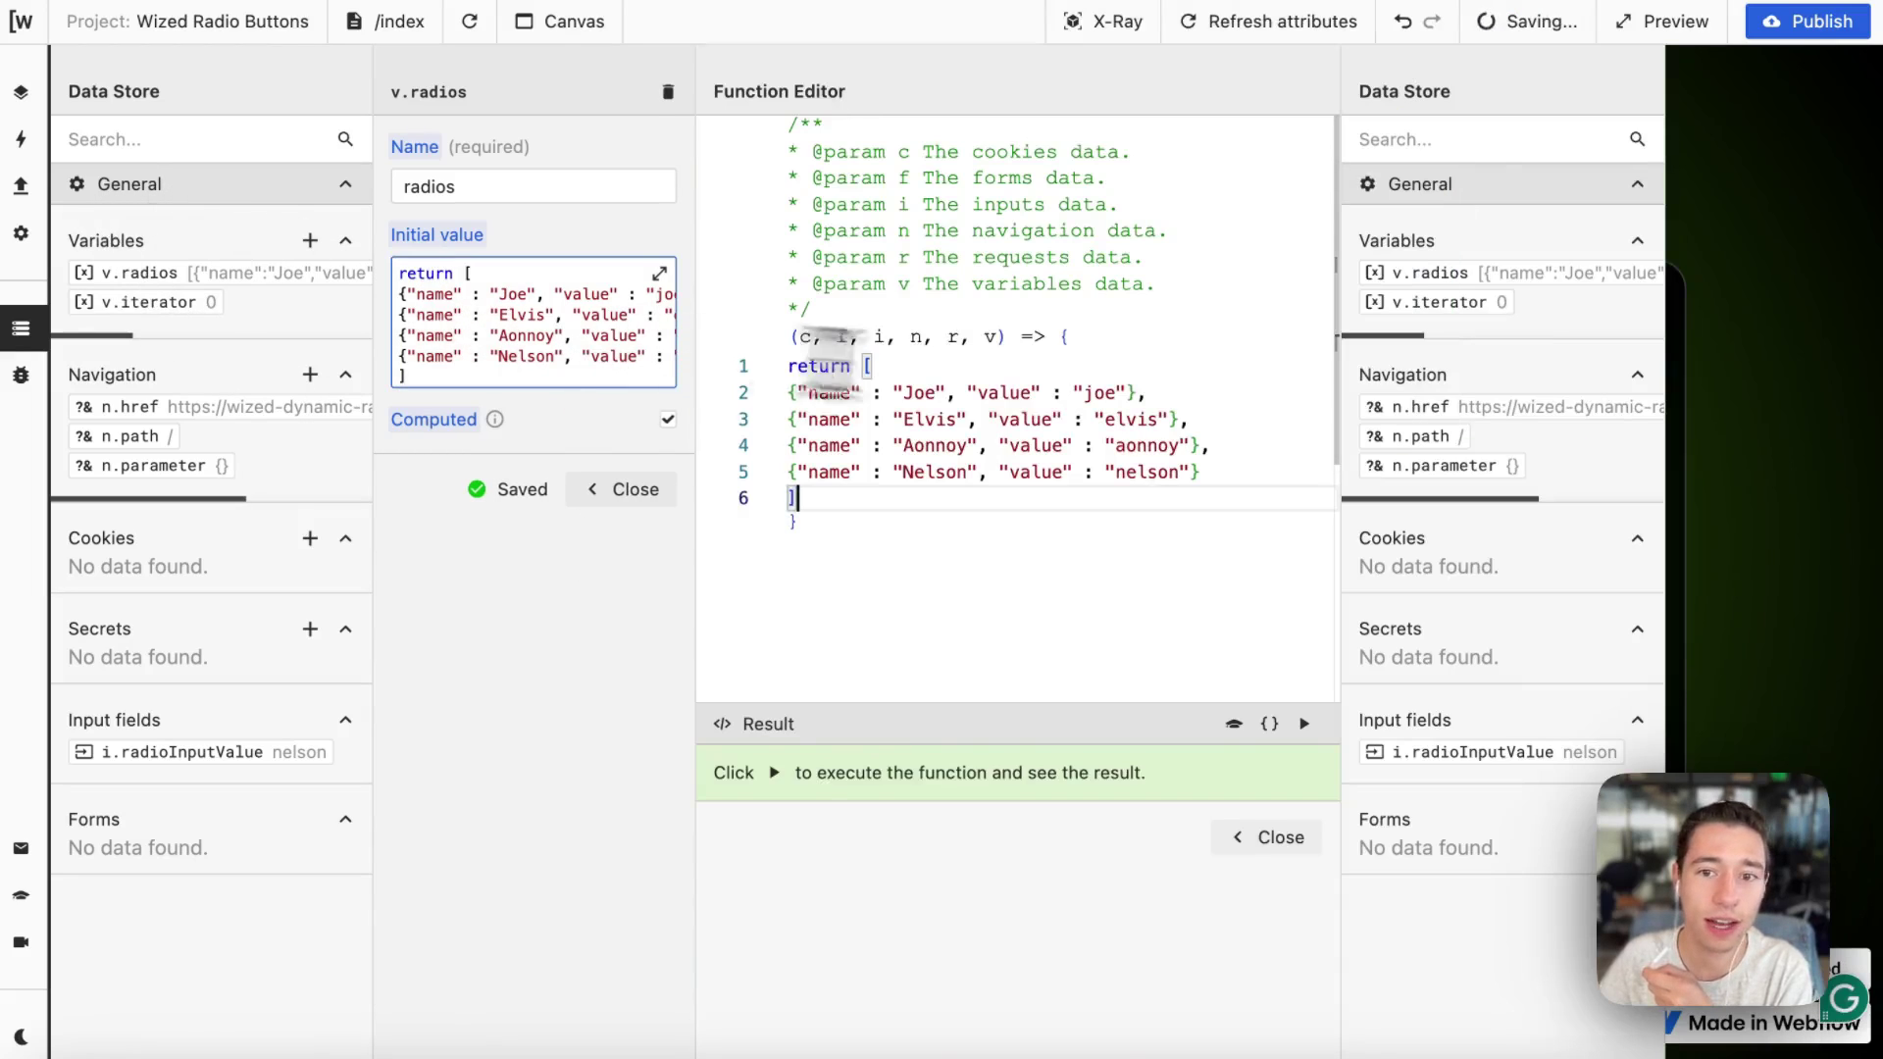
{"action": "double_click", "coordinate": [1102, 392]}
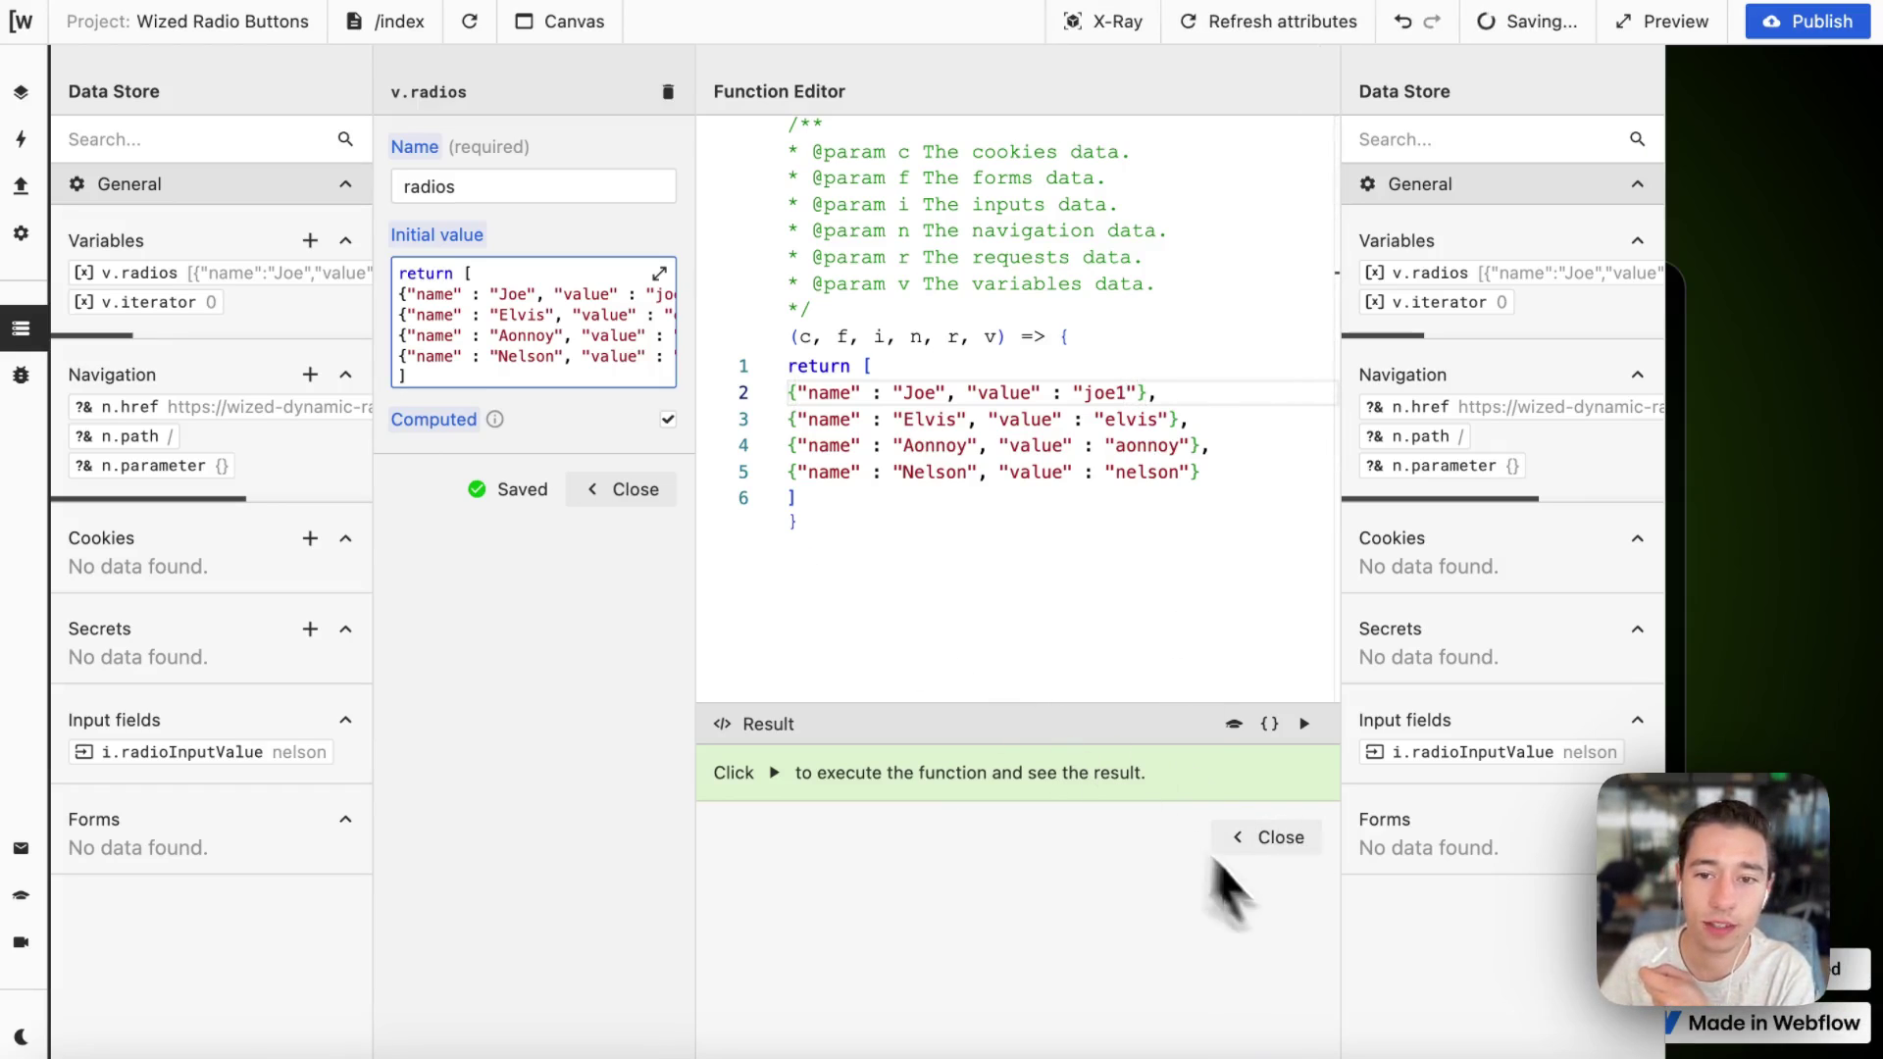
{"action": "left_click", "coordinate": [1274, 839]}
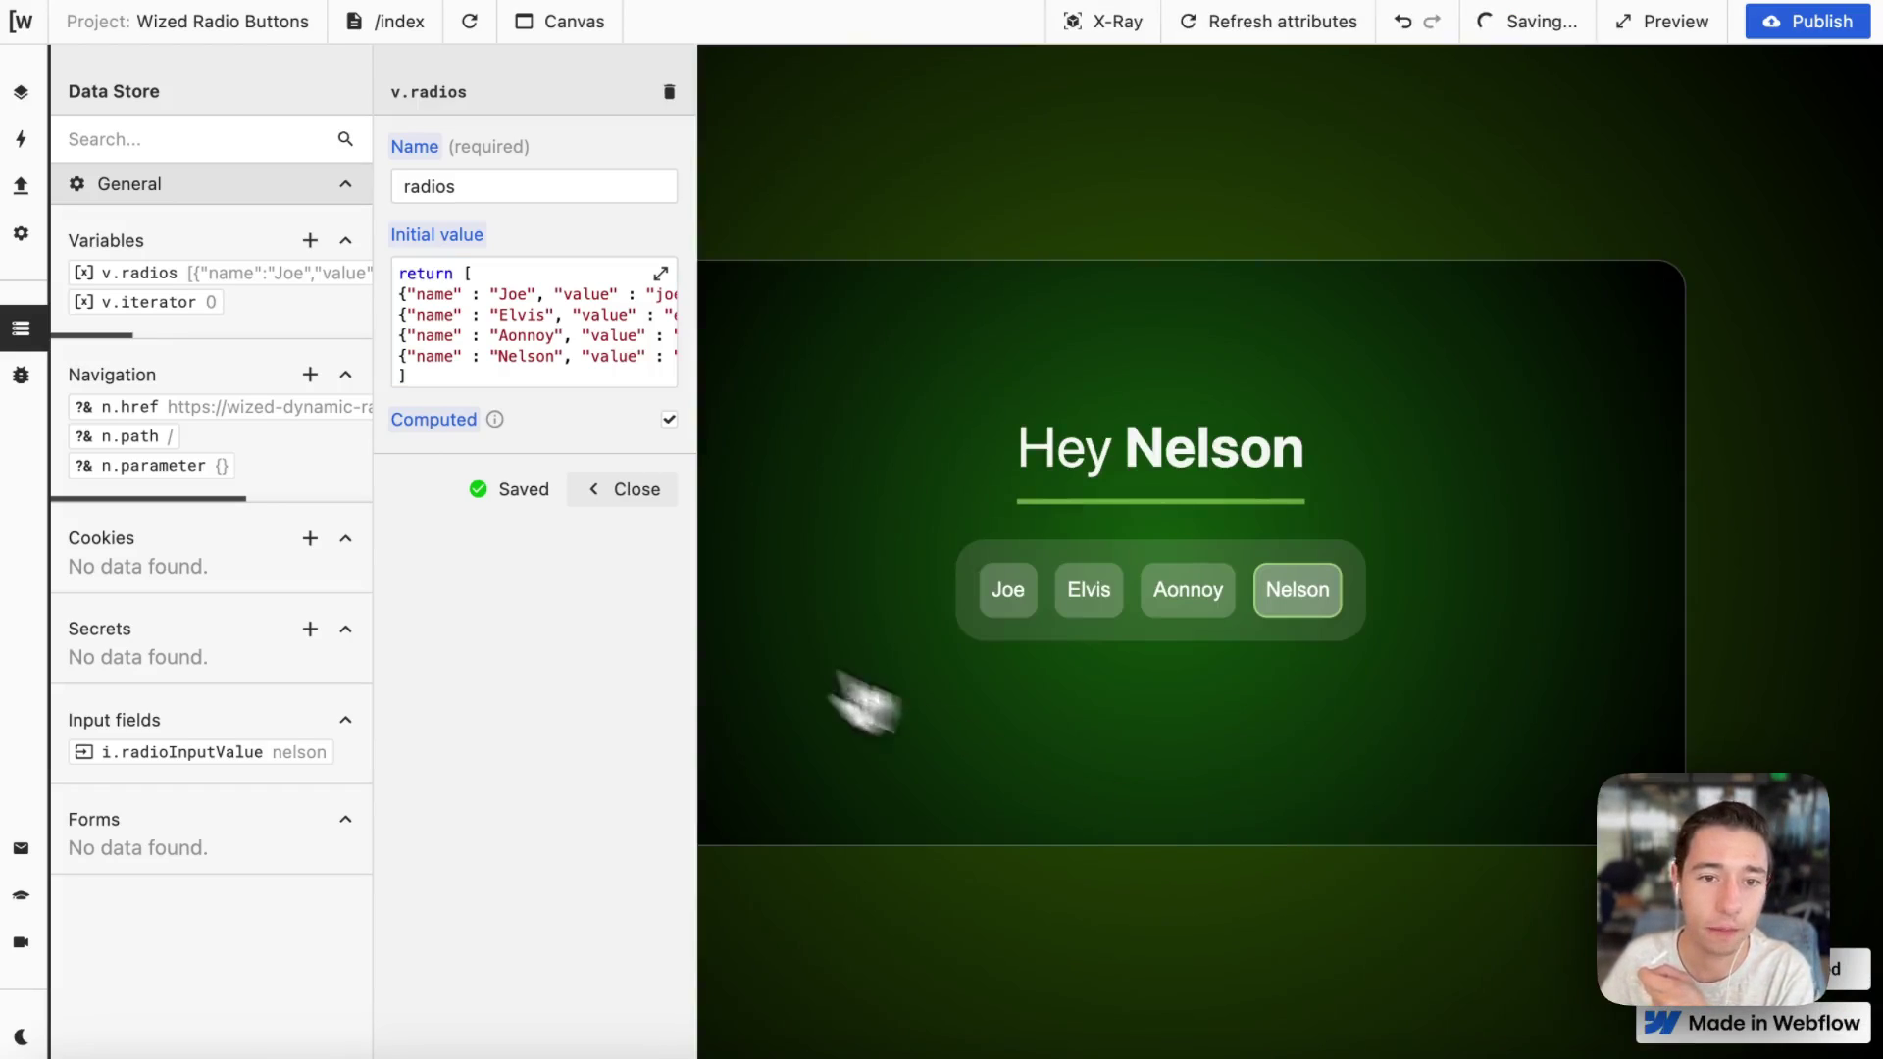
{"action": "left_click", "coordinate": [636, 489]}
Reopen the render action, select the first radio button on the canvas, and review the action's HTML attribute settings.
{"action": "left_click", "coordinate": [21, 140]}
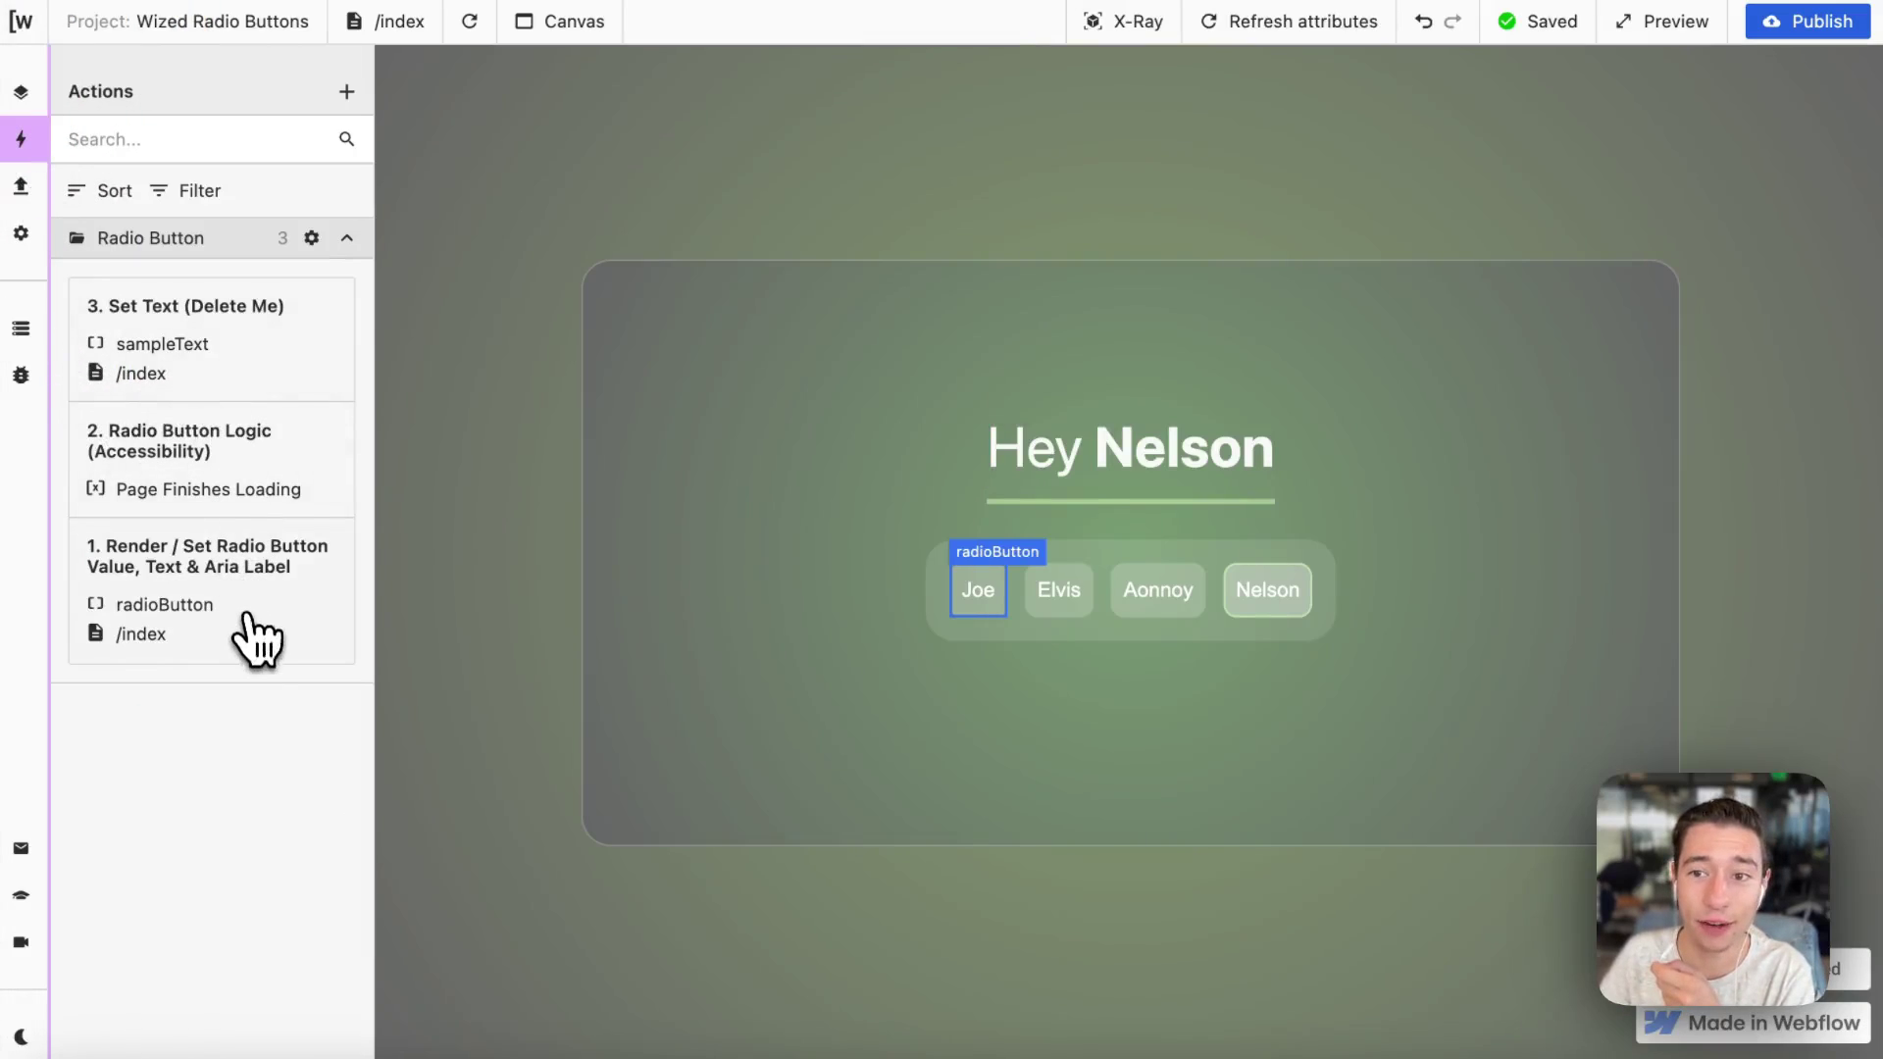
{"action": "left_click", "coordinate": [253, 642]}
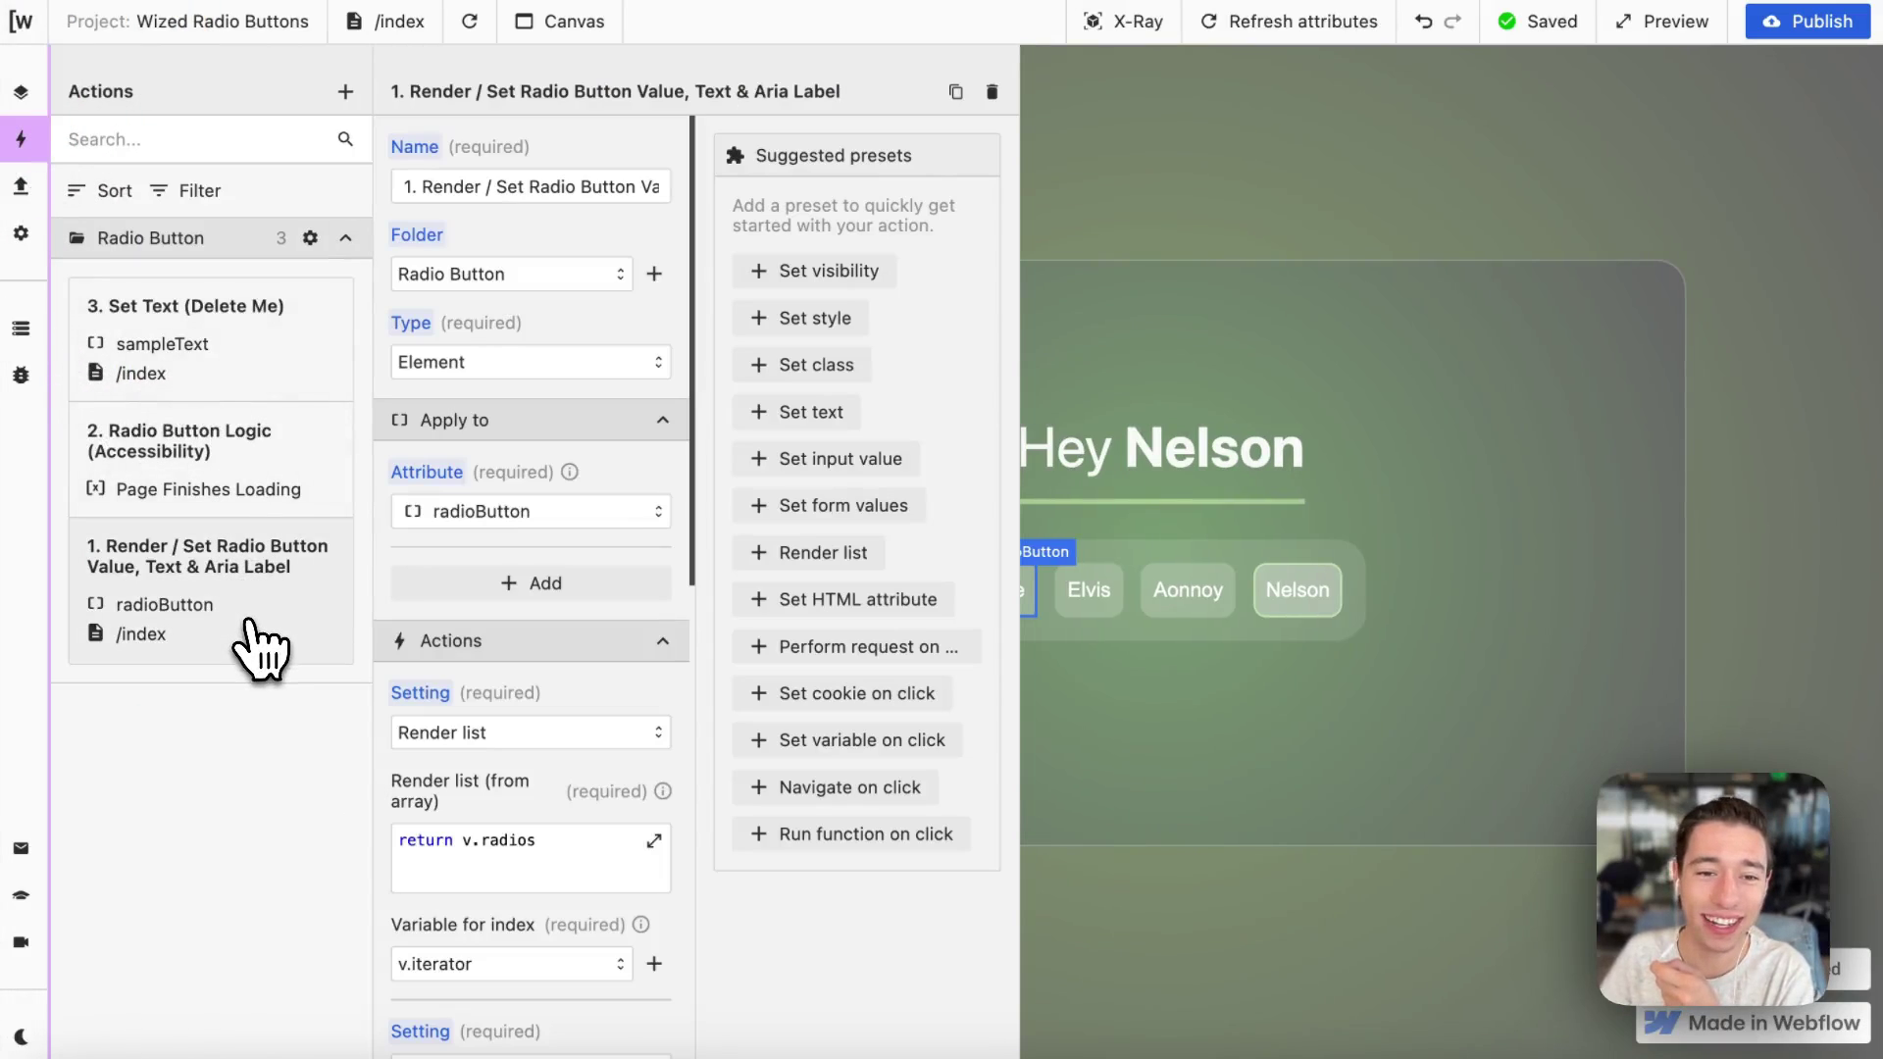
{"action": "scroll", "coordinate": [588, 916], "scroll_direction": "down", "scroll_amount": 6}
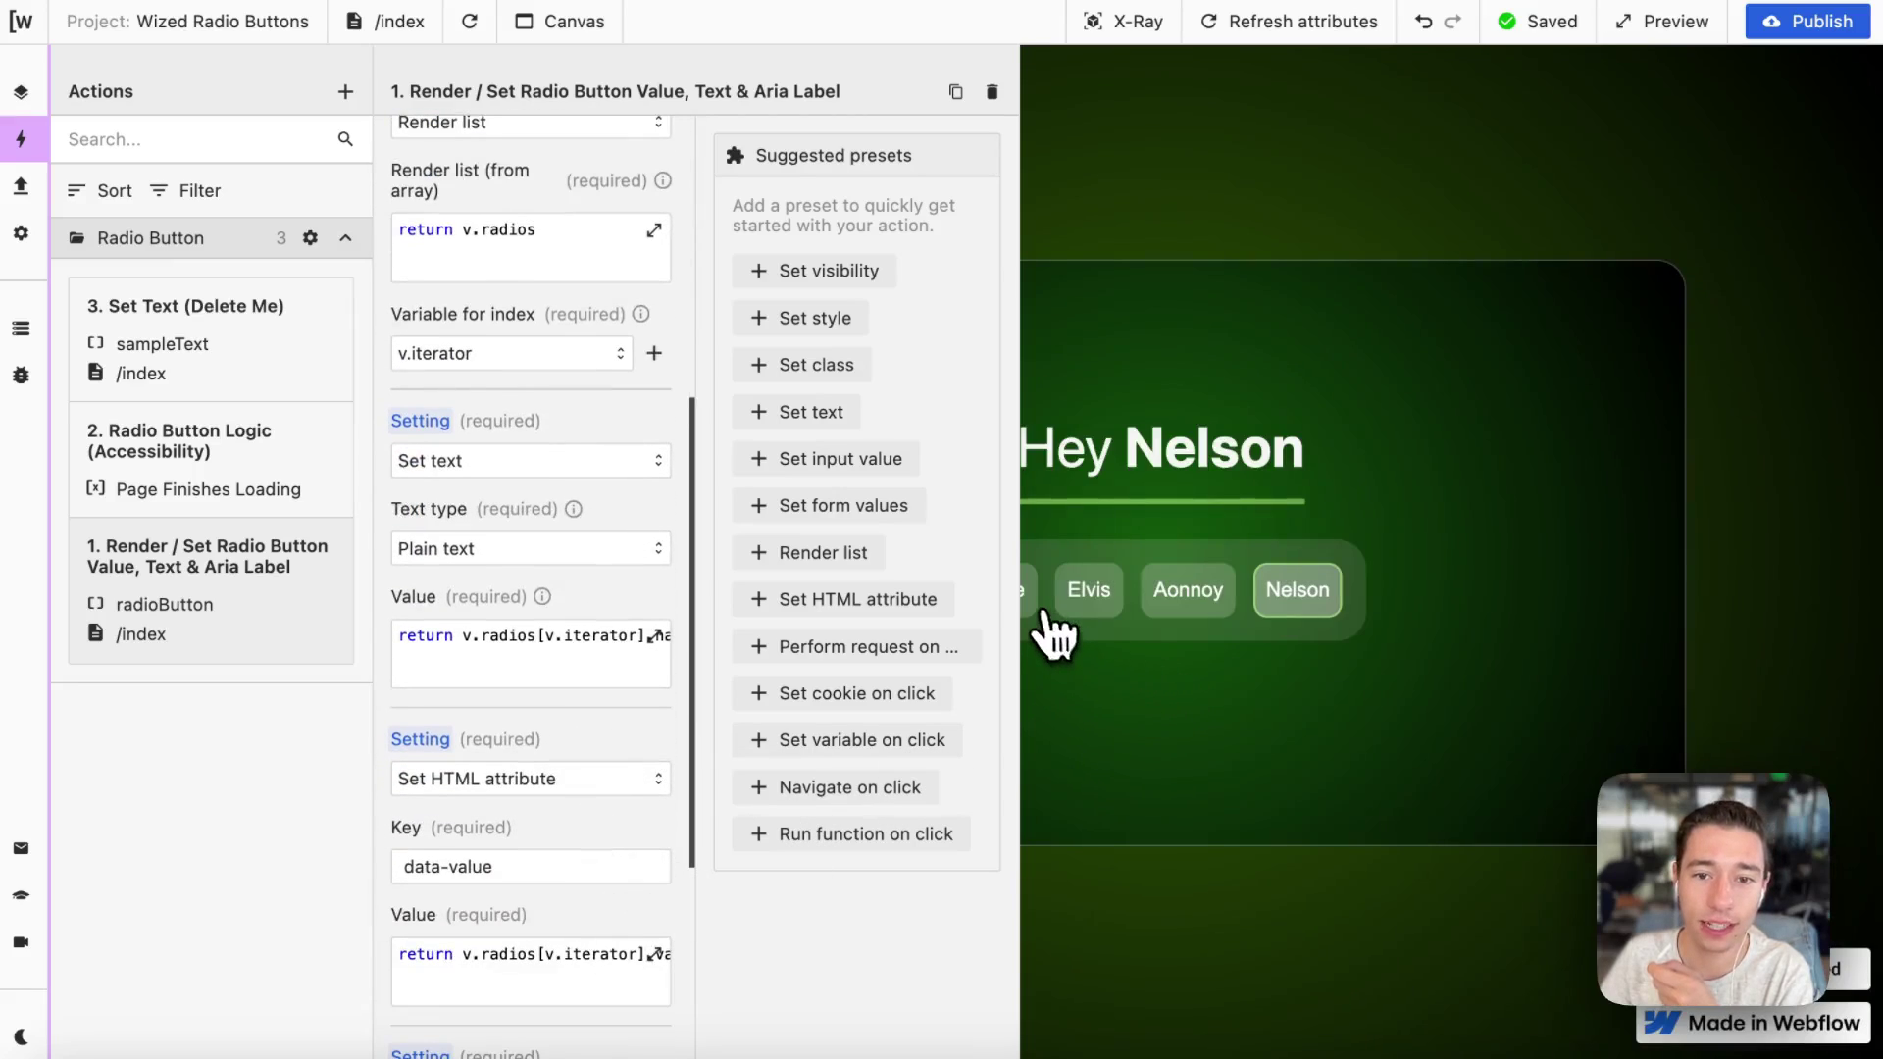
{"action": "left_click", "coordinate": [1031, 610]}
{"action": "scroll", "coordinate": [609, 777], "scroll_direction": "down", "scroll_amount": 4}
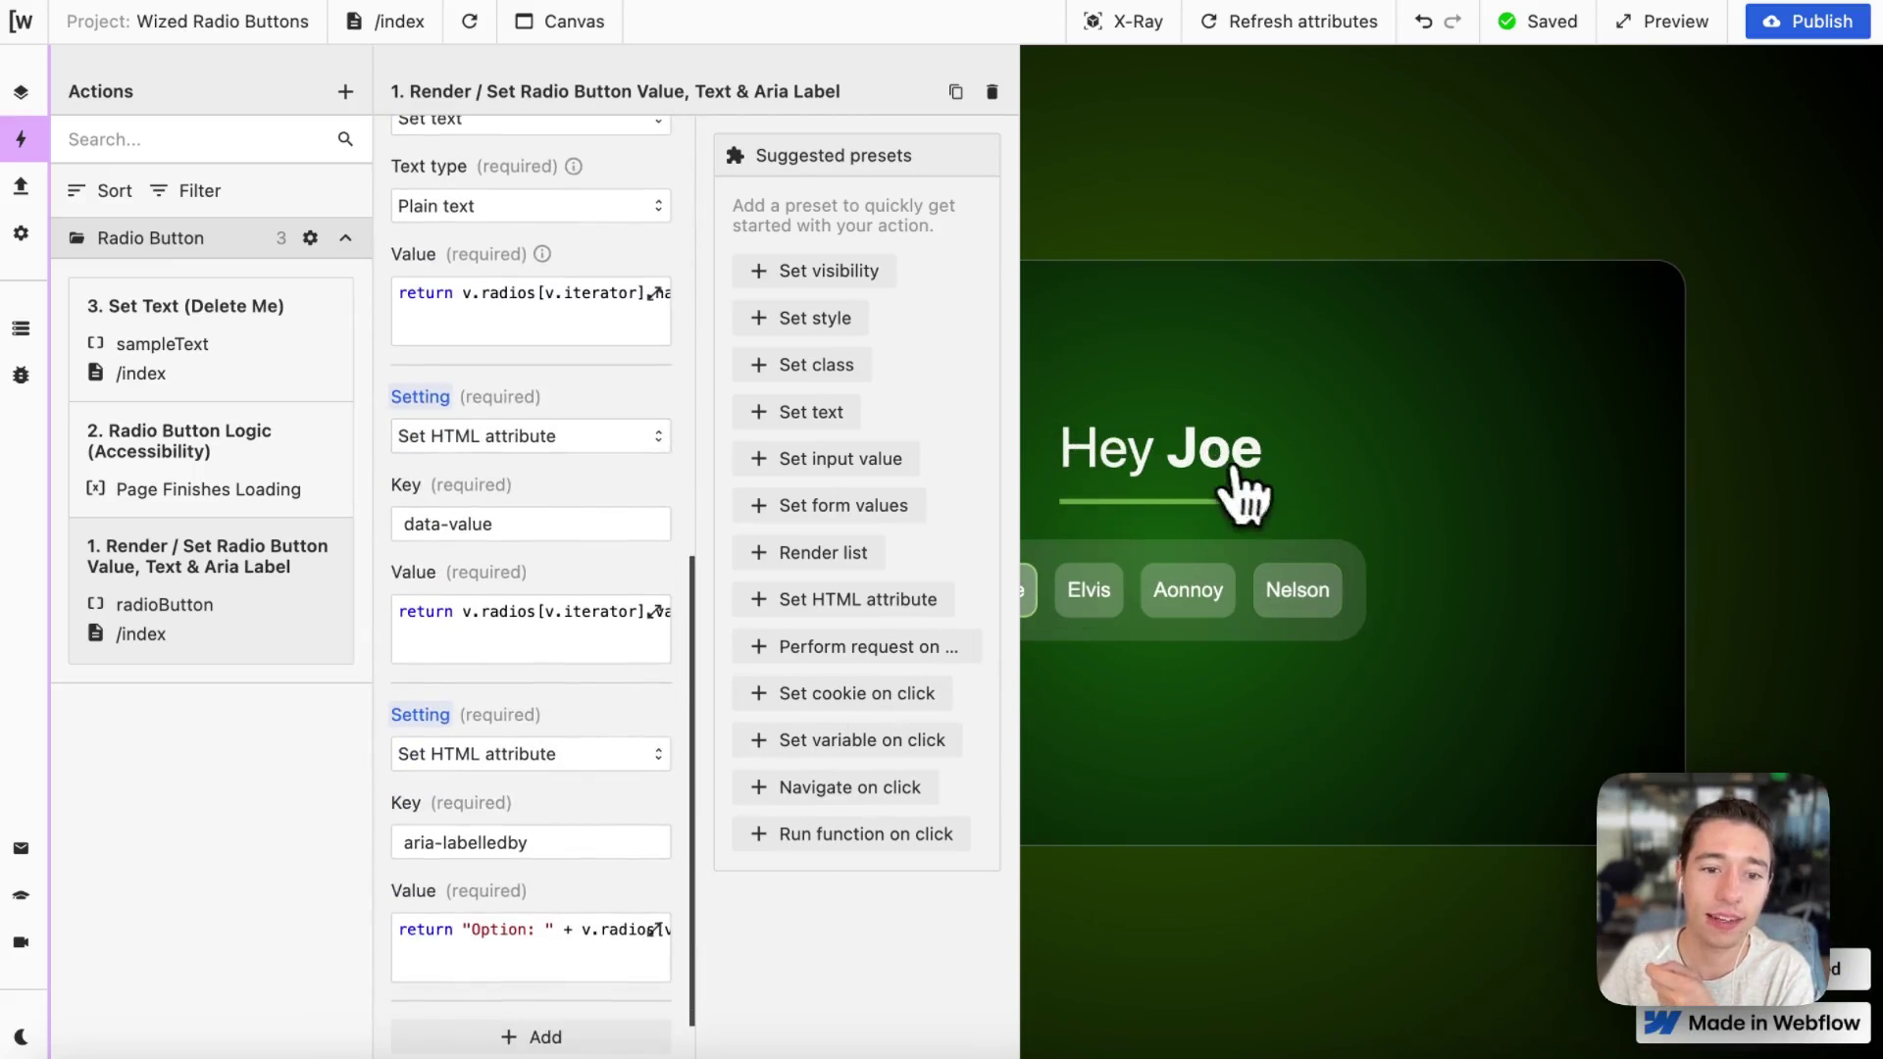
{"action": "scroll", "coordinate": [549, 711], "scroll_direction": "down", "scroll_amount": 1}
Refresh the attributes and select the first radio button again while checking i.radioInputValue in the Data Store.
{"action": "left_click", "coordinate": [20, 332]}
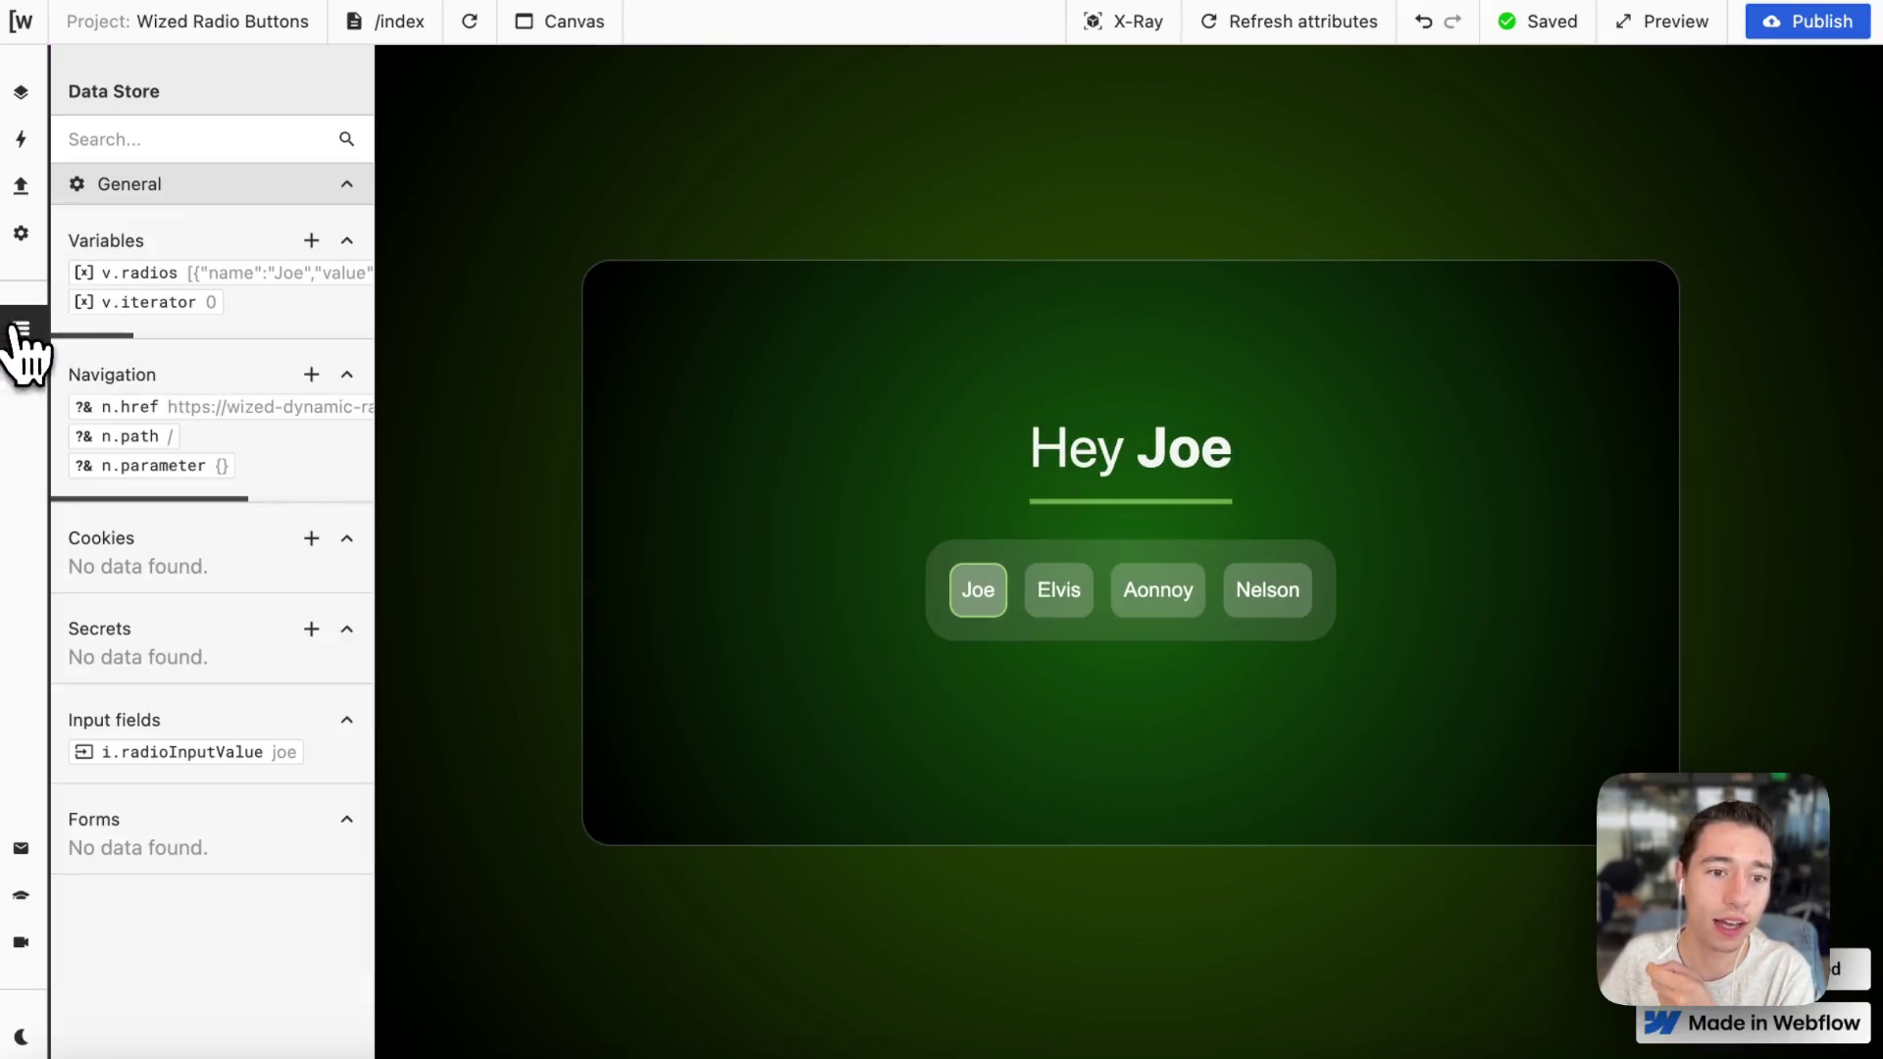
{"action": "left_click", "coordinate": [1338, 21]}
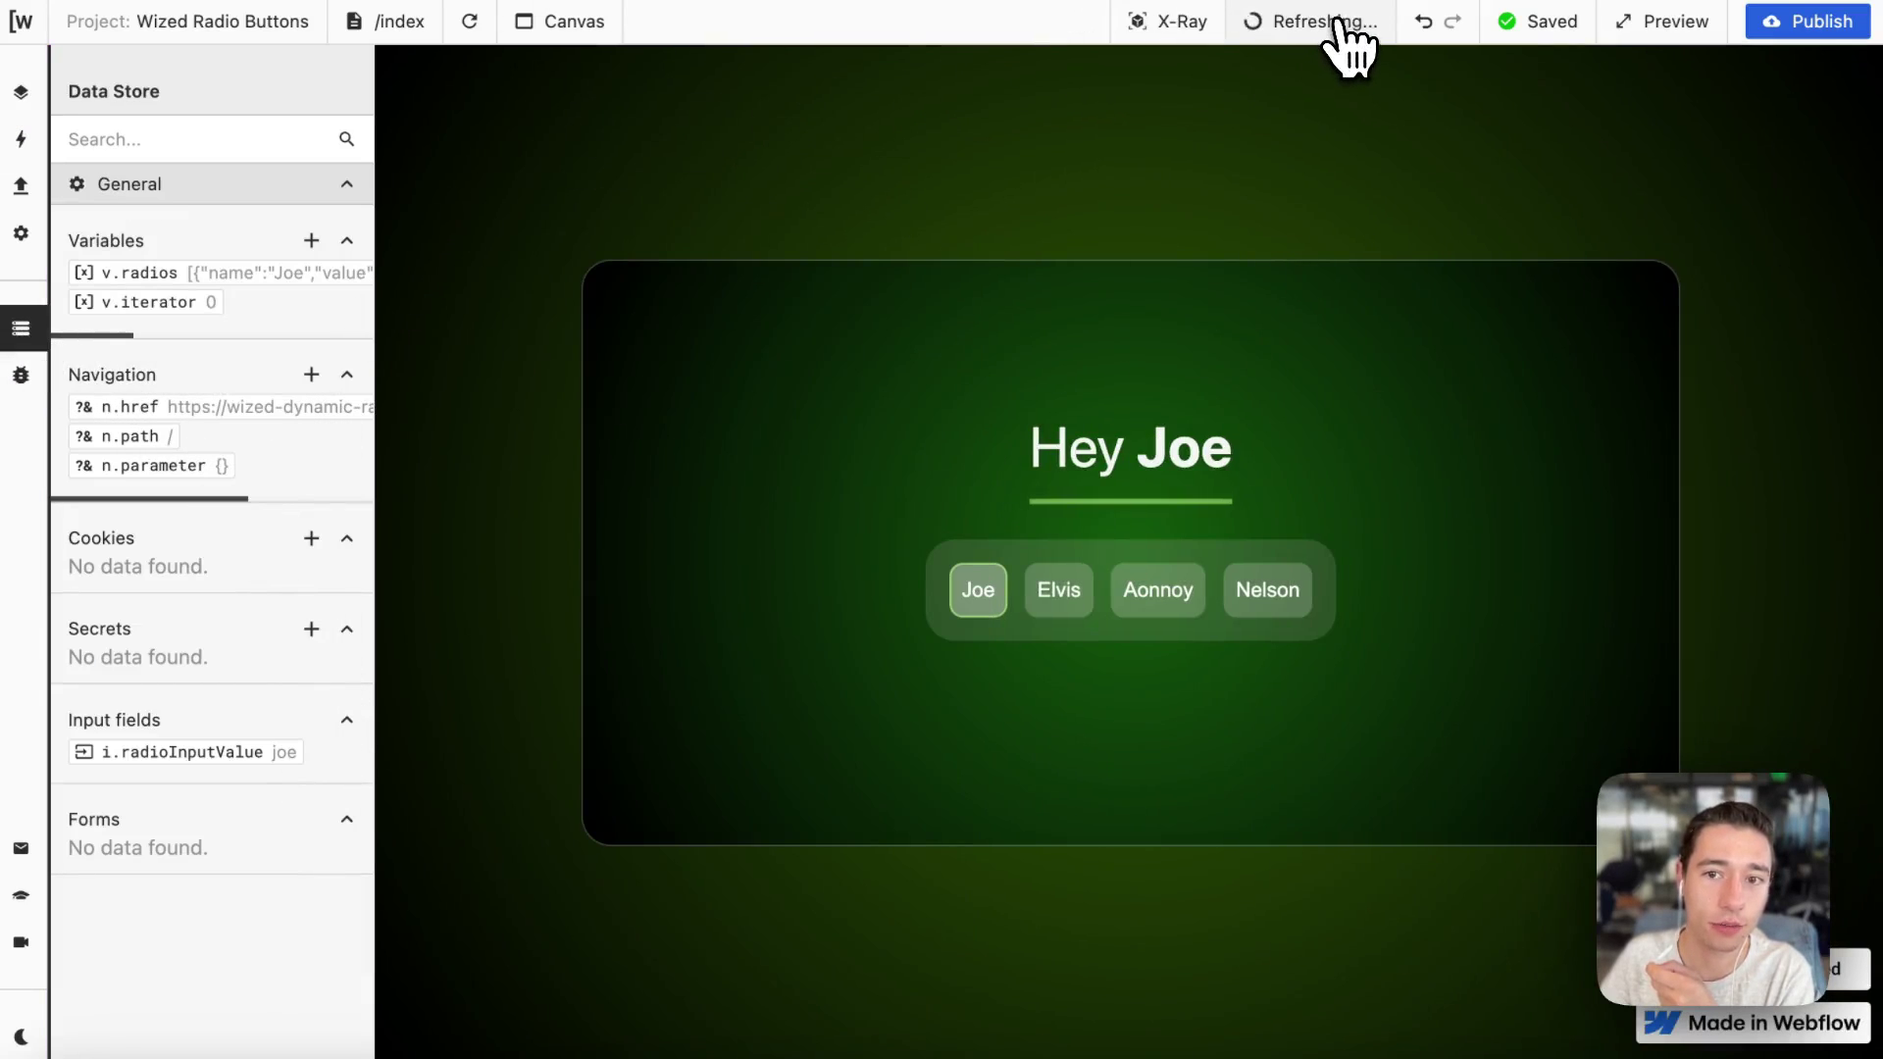
{"action": "left_click", "coordinate": [975, 600]}
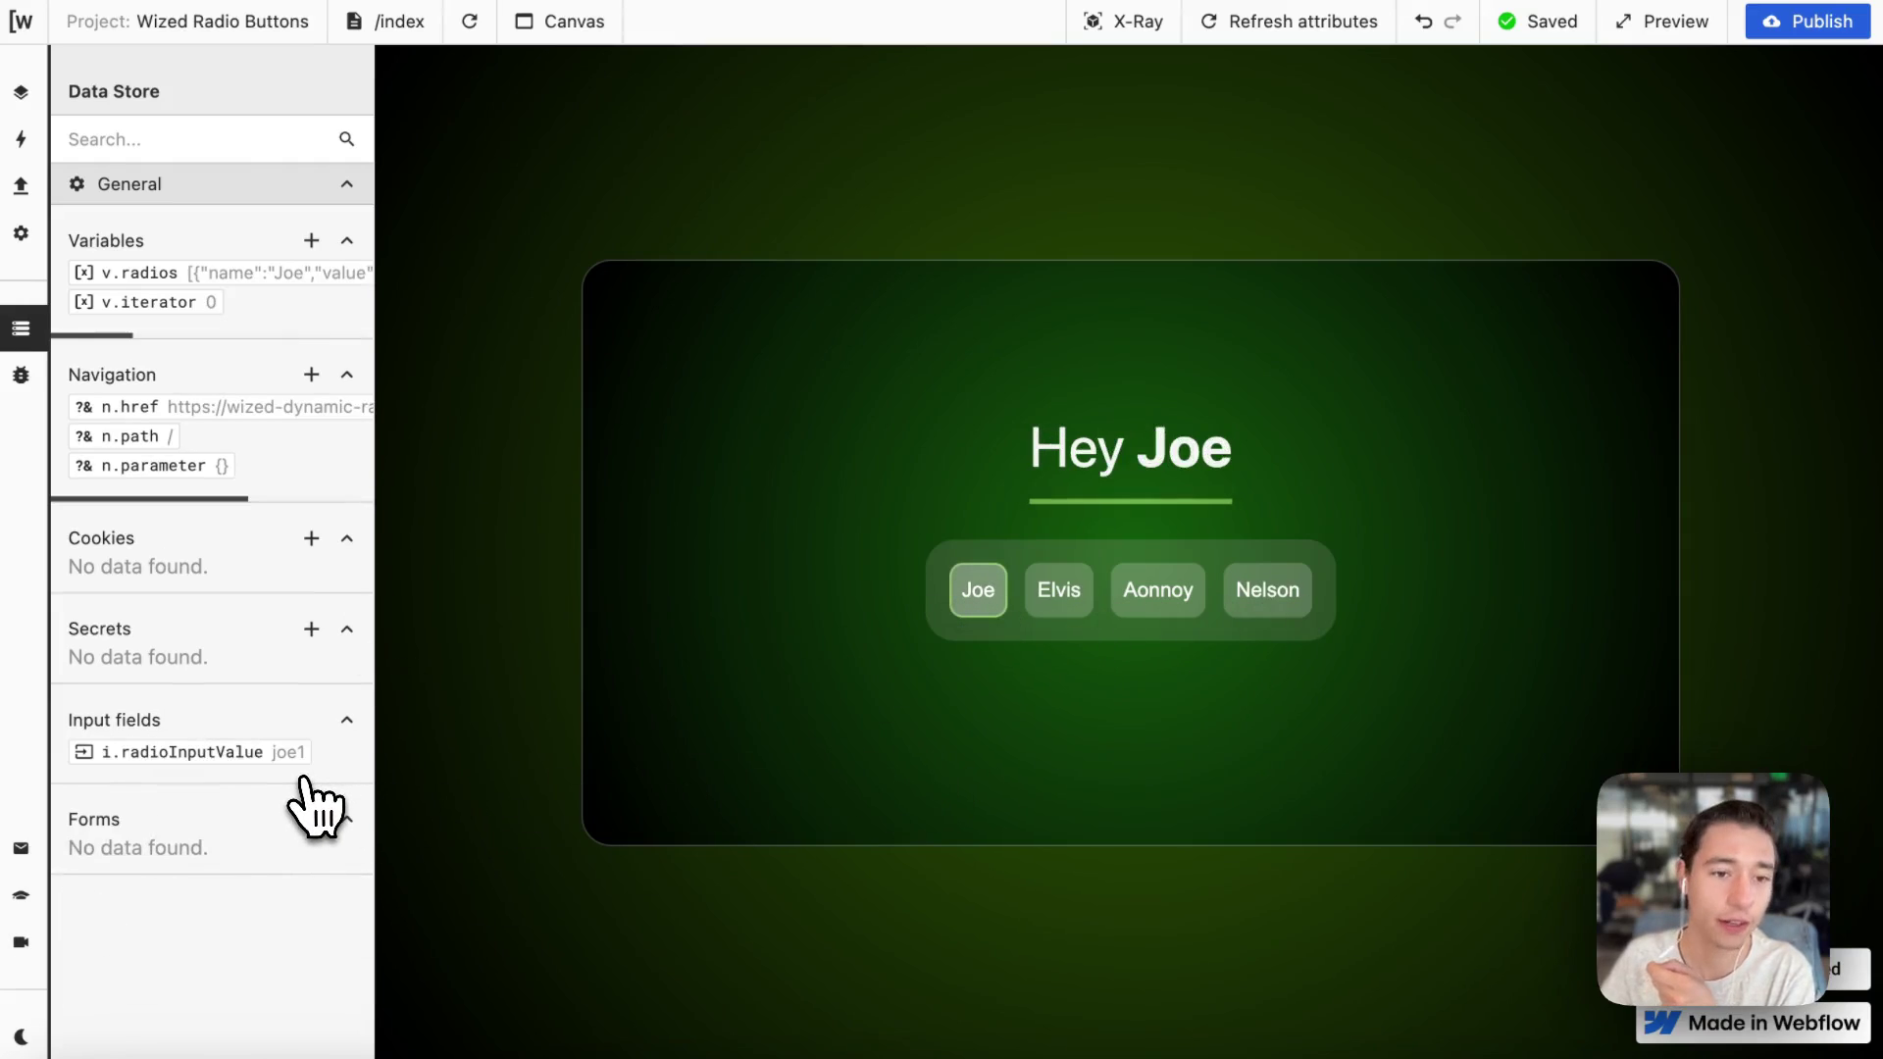
Run the data-value attribute's value function in the render action again, and view the aria-labelledby setting below it.
{"action": "left_click", "coordinate": [21, 140]}
{"action": "left_click", "coordinate": [303, 618]}
{"action": "scroll", "coordinate": [588, 686], "scroll_direction": "down", "scroll_amount": 8}
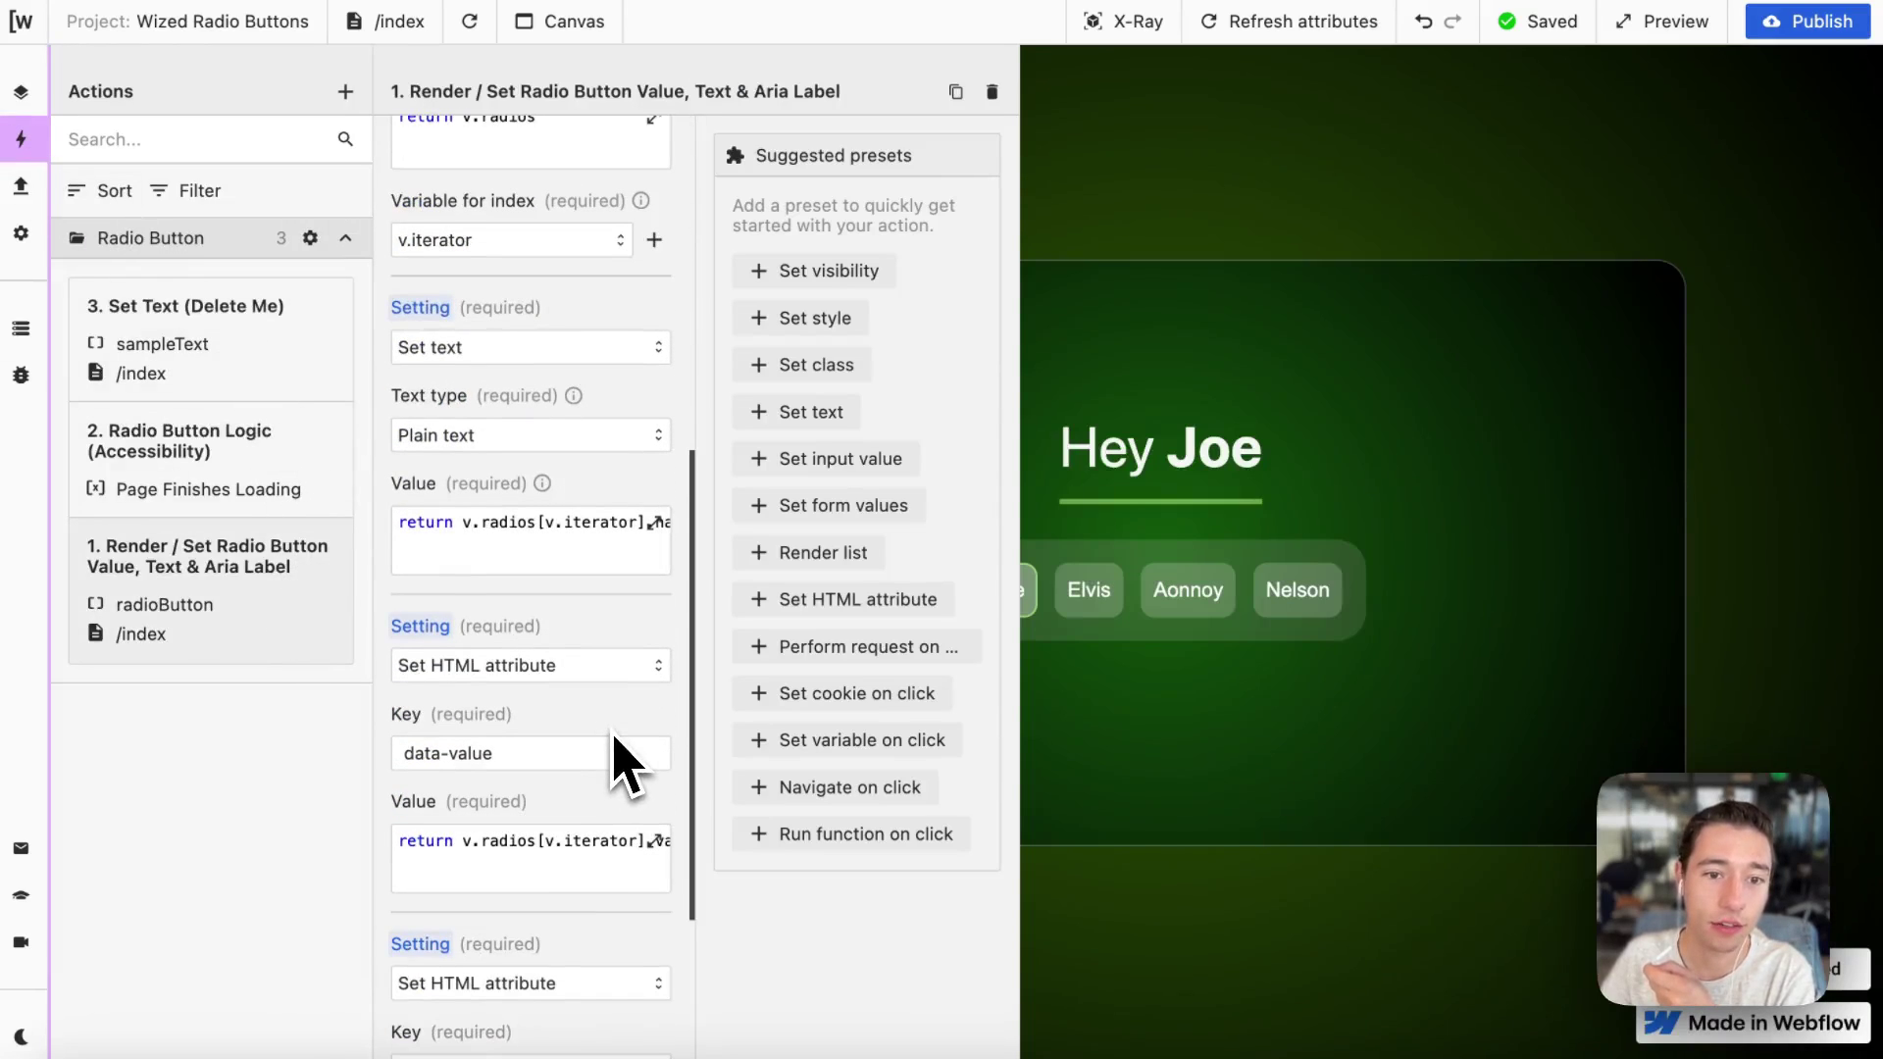
{"action": "scroll", "coordinate": [617, 760], "scroll_direction": "down", "scroll_amount": 3}
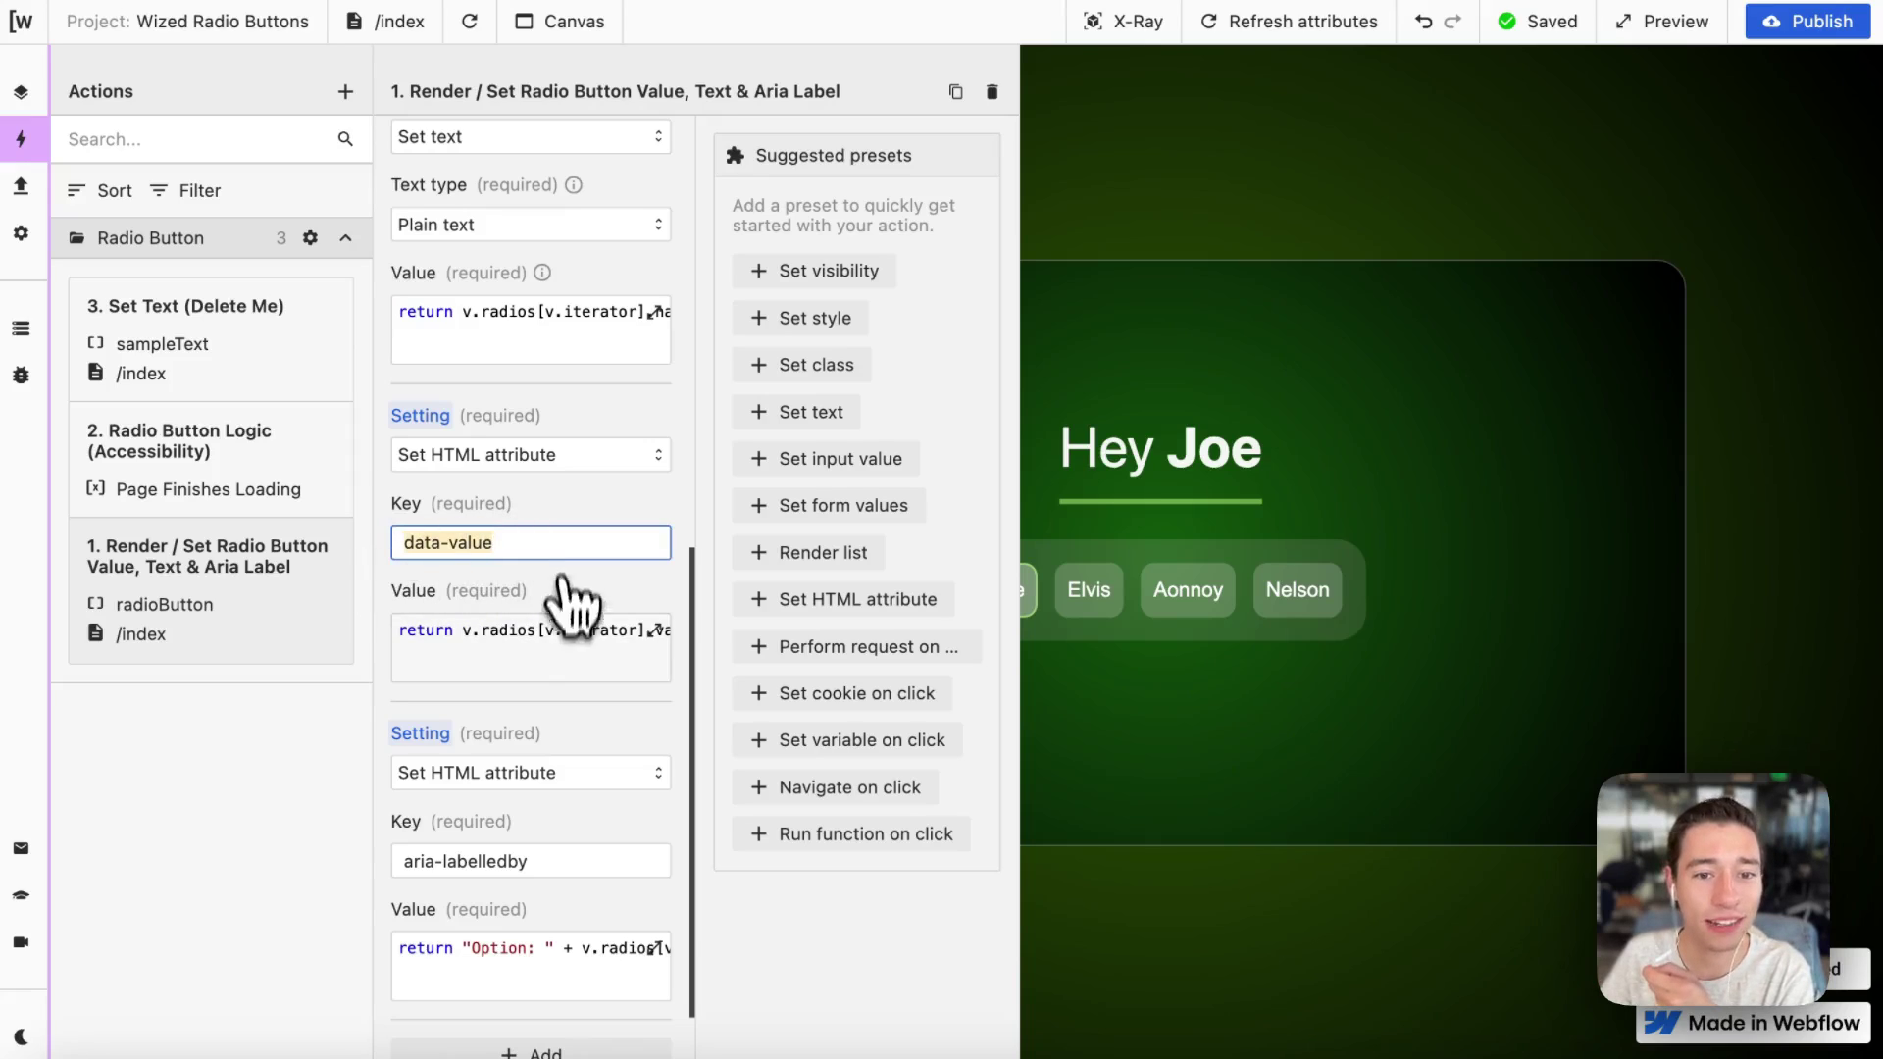
{"action": "left_click", "coordinate": [574, 639]}
{"action": "left_click", "coordinate": [1528, 724]}
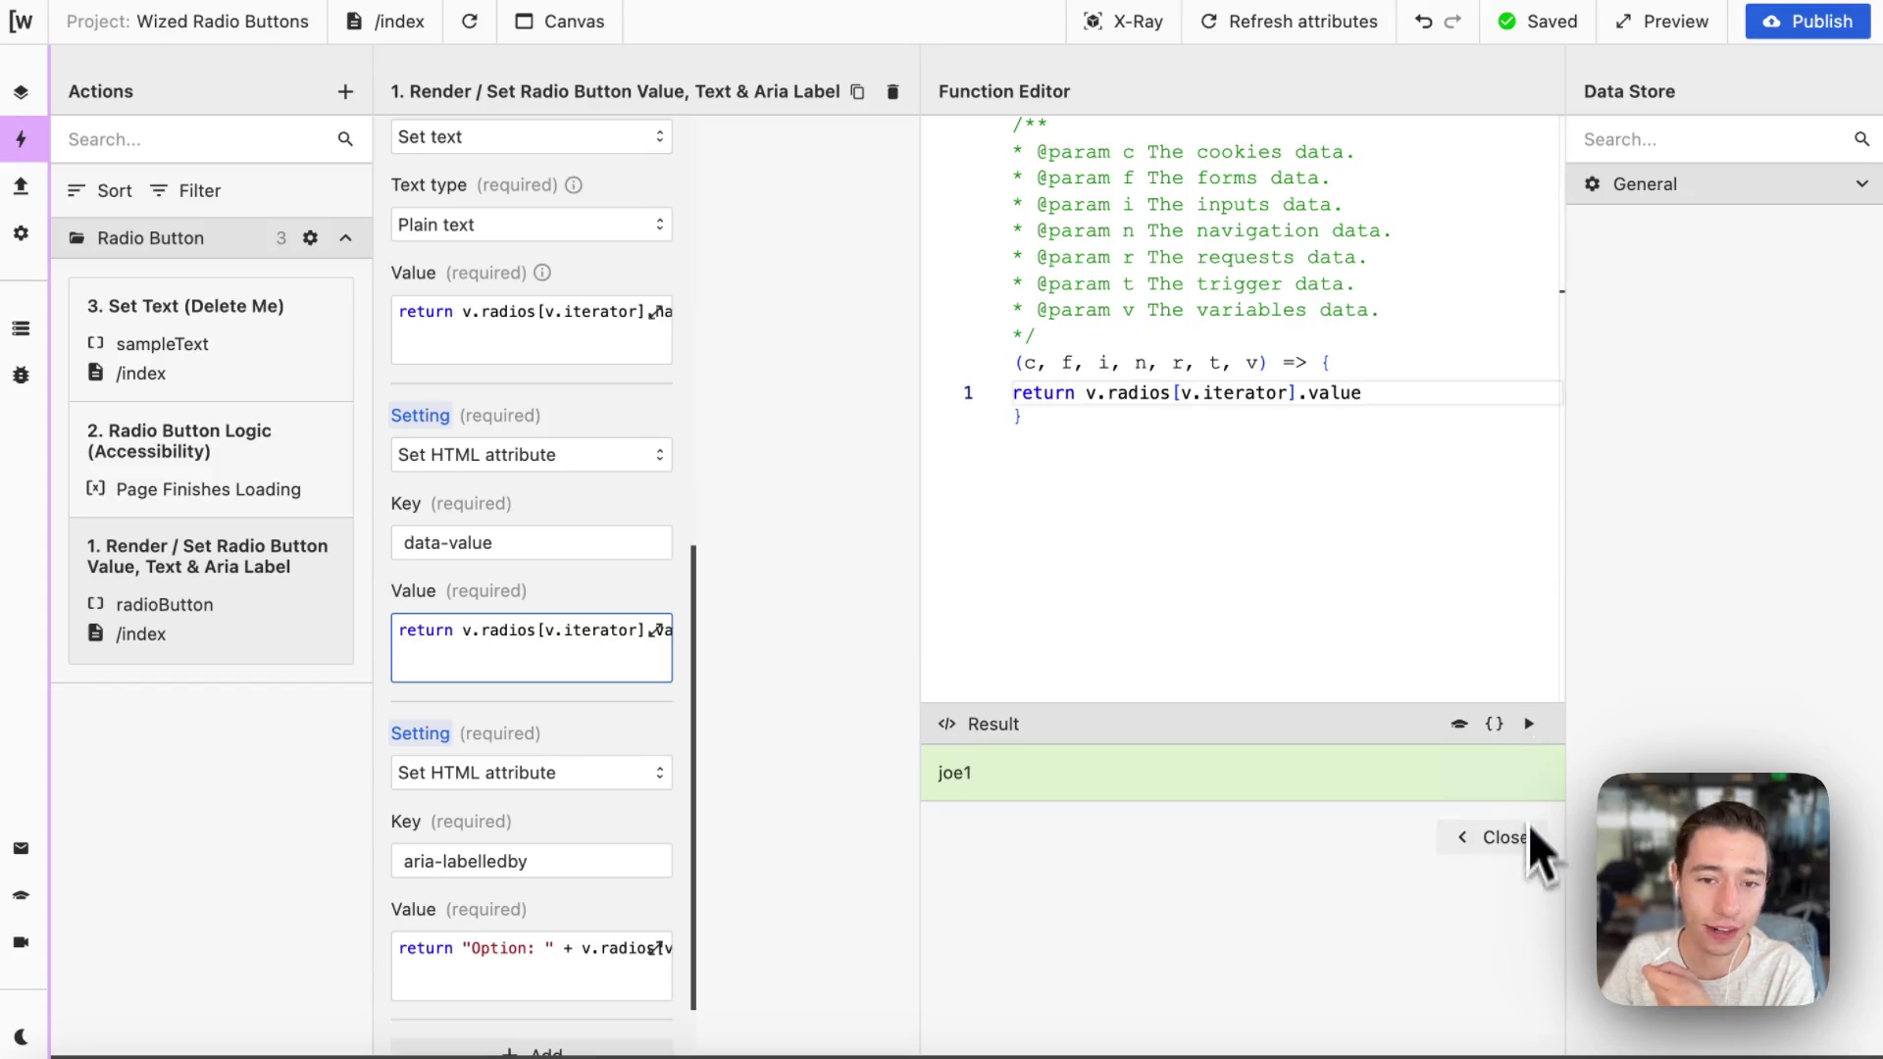
{"action": "left_click", "coordinate": [1498, 841]}
{"action": "scroll", "coordinate": [504, 609], "scroll_direction": "down", "scroll_amount": 3}
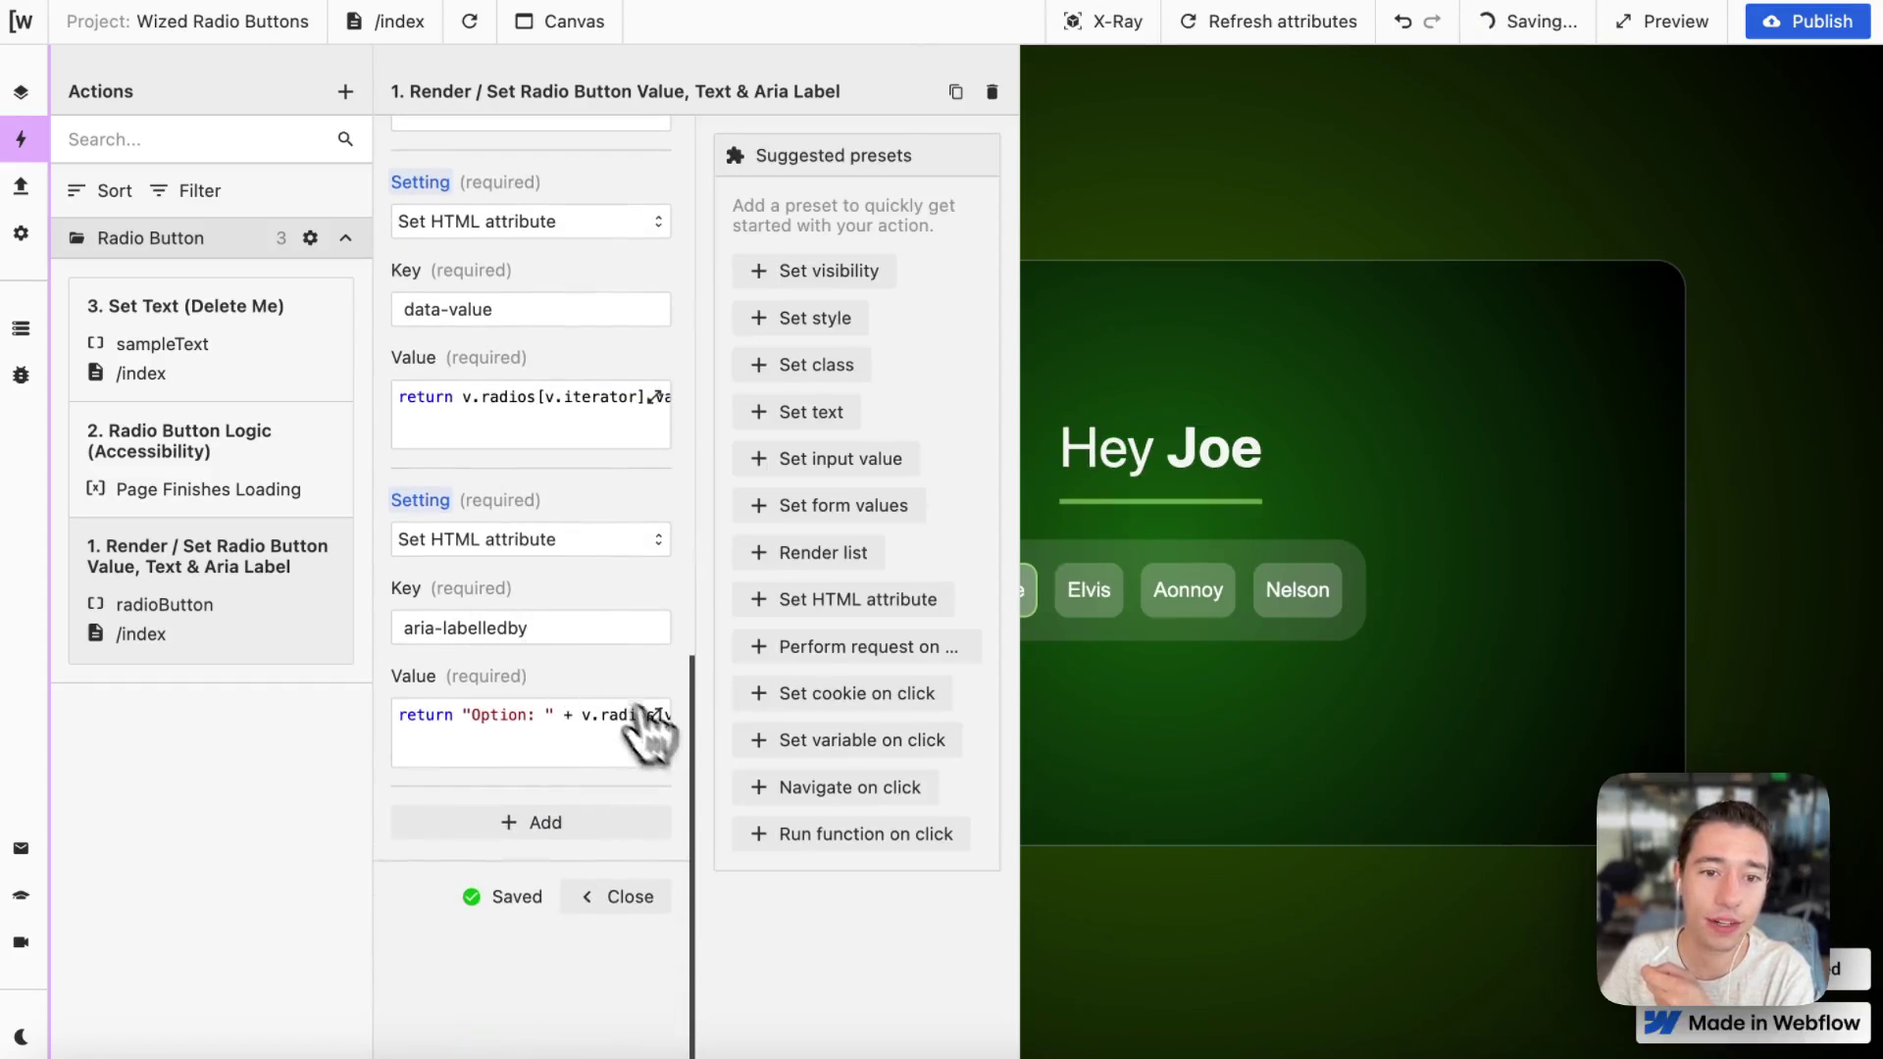
Open the aria-labelledby attribute's value function in the function editor and execute it to check its result.
{"action": "left_click", "coordinate": [651, 723]}
{"action": "triple_click", "coordinate": [524, 632]}
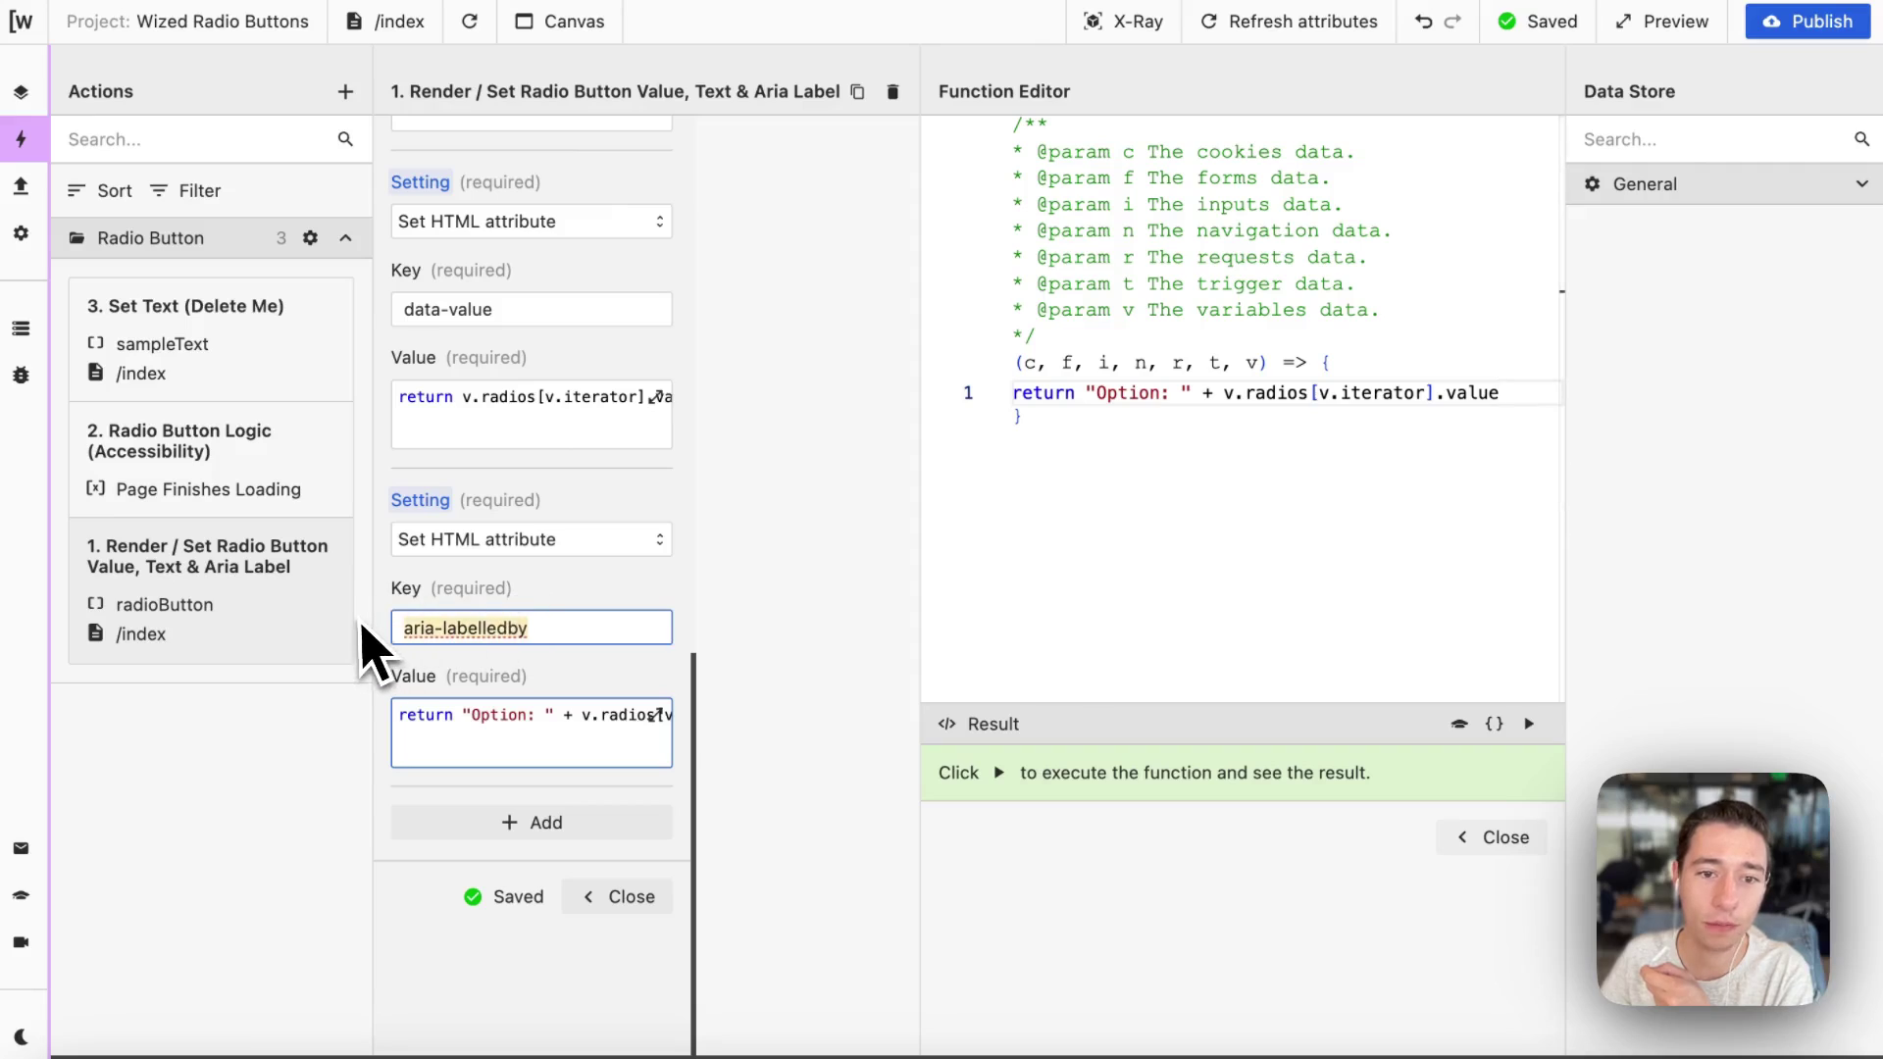
{"action": "left_click", "coordinate": [1527, 725]}
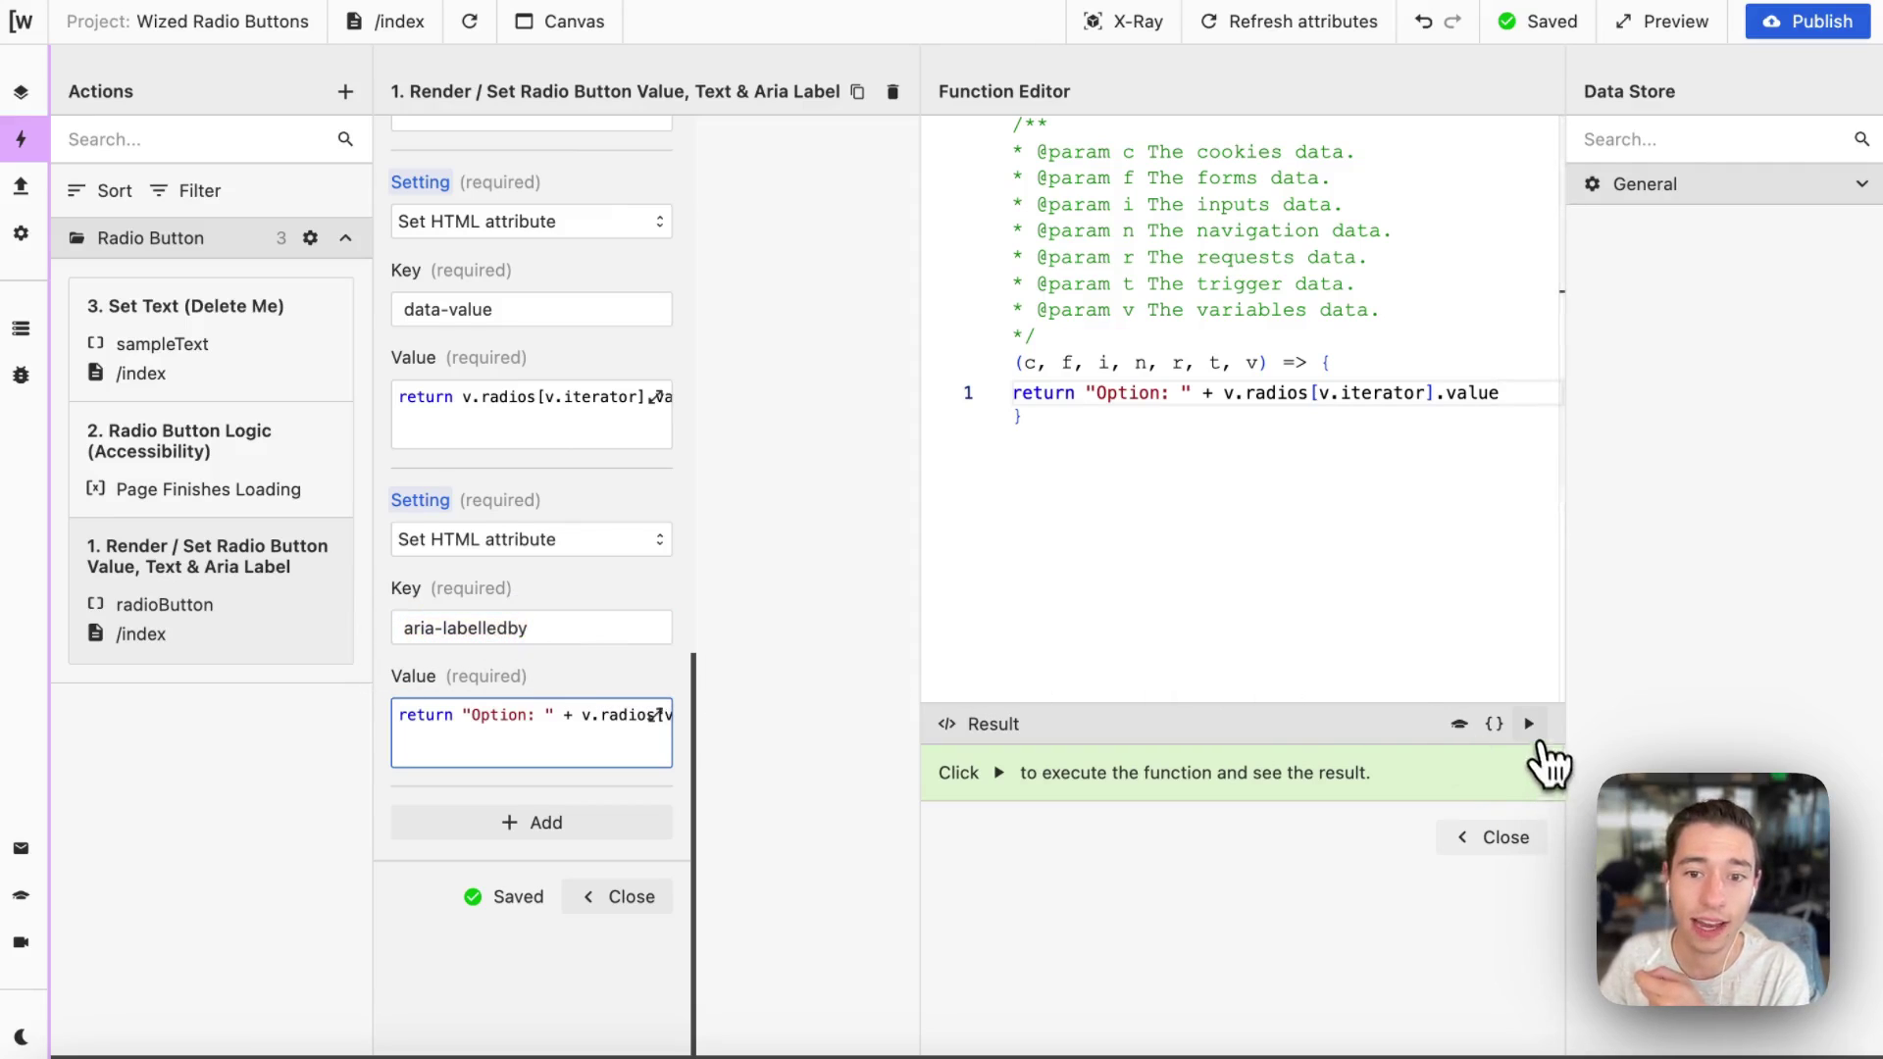
{"action": "left_click_drag", "start_coordinate": [936, 772], "coordinate": [1027, 774]}
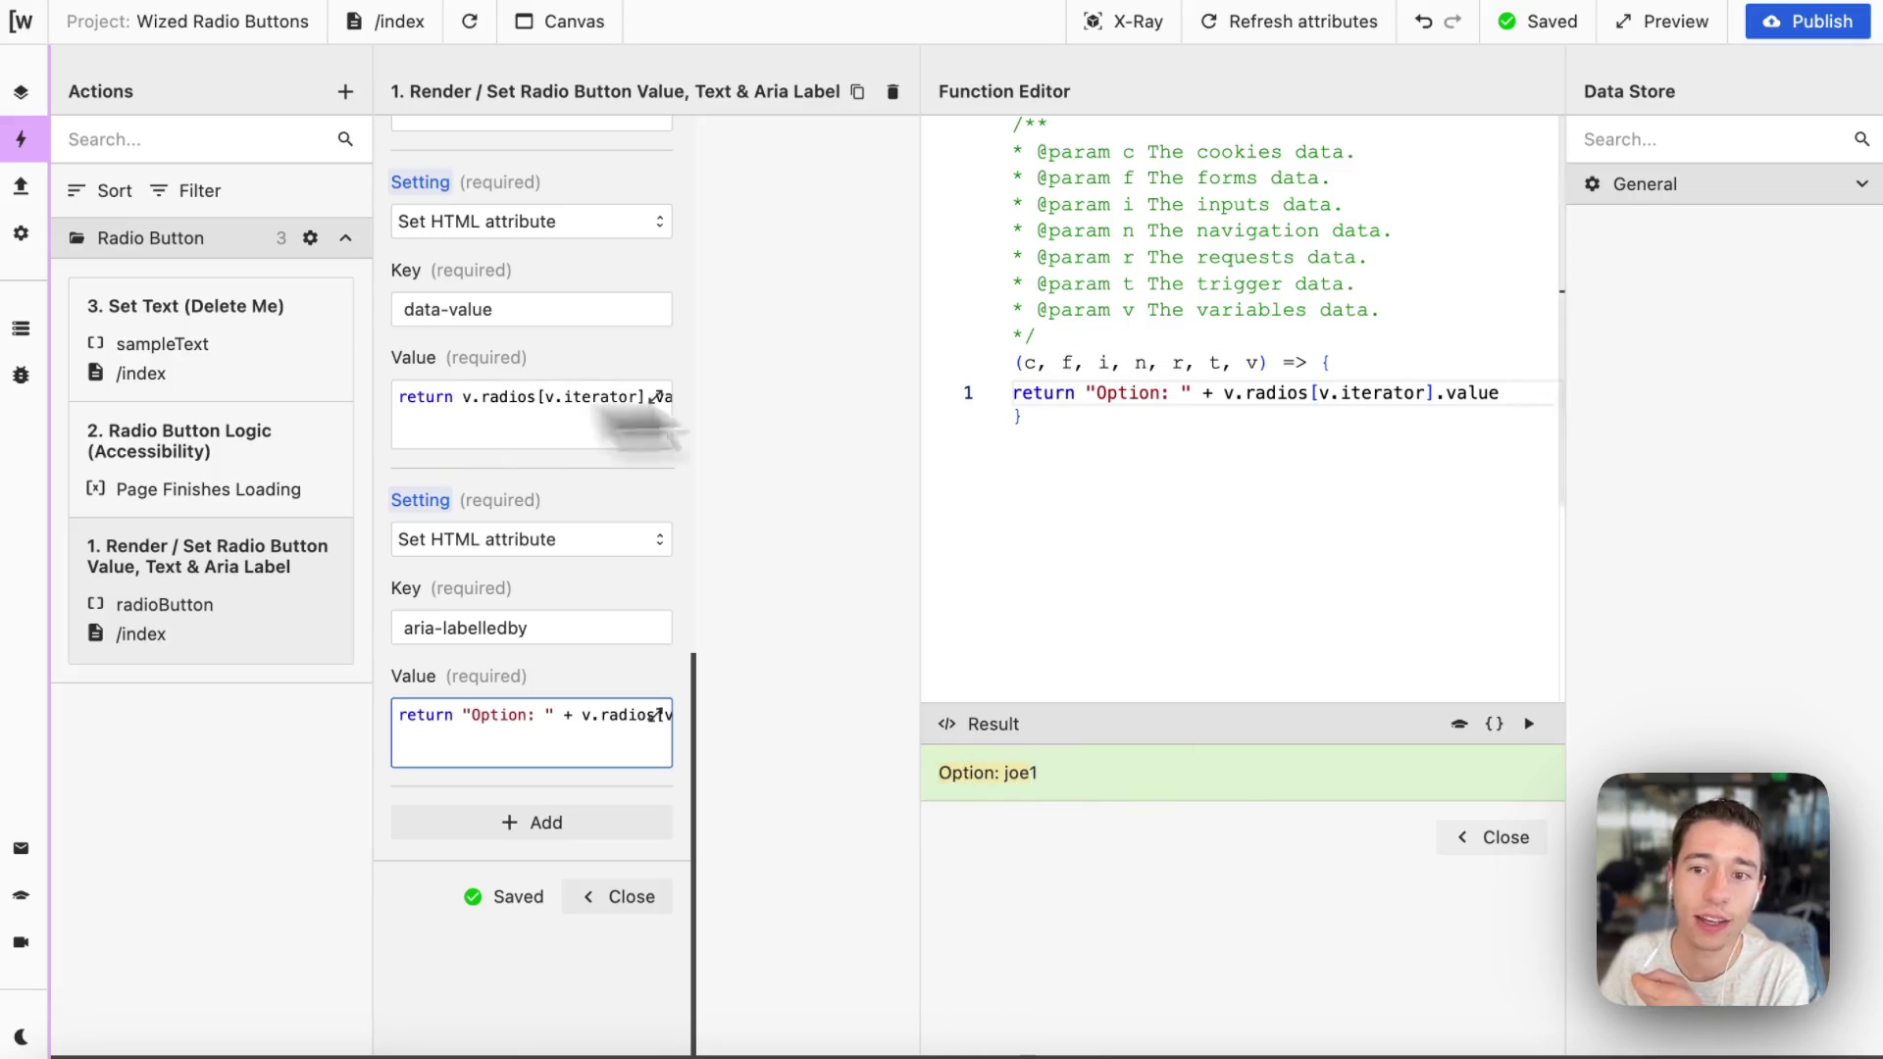
Change the aria-labelledby function to return "Option: " + v.radios[v.iterator].name, run it, and return to the attribute's key.
{"action": "left_click_drag", "start_coordinate": [1447, 392], "coordinate": [1546, 392]}
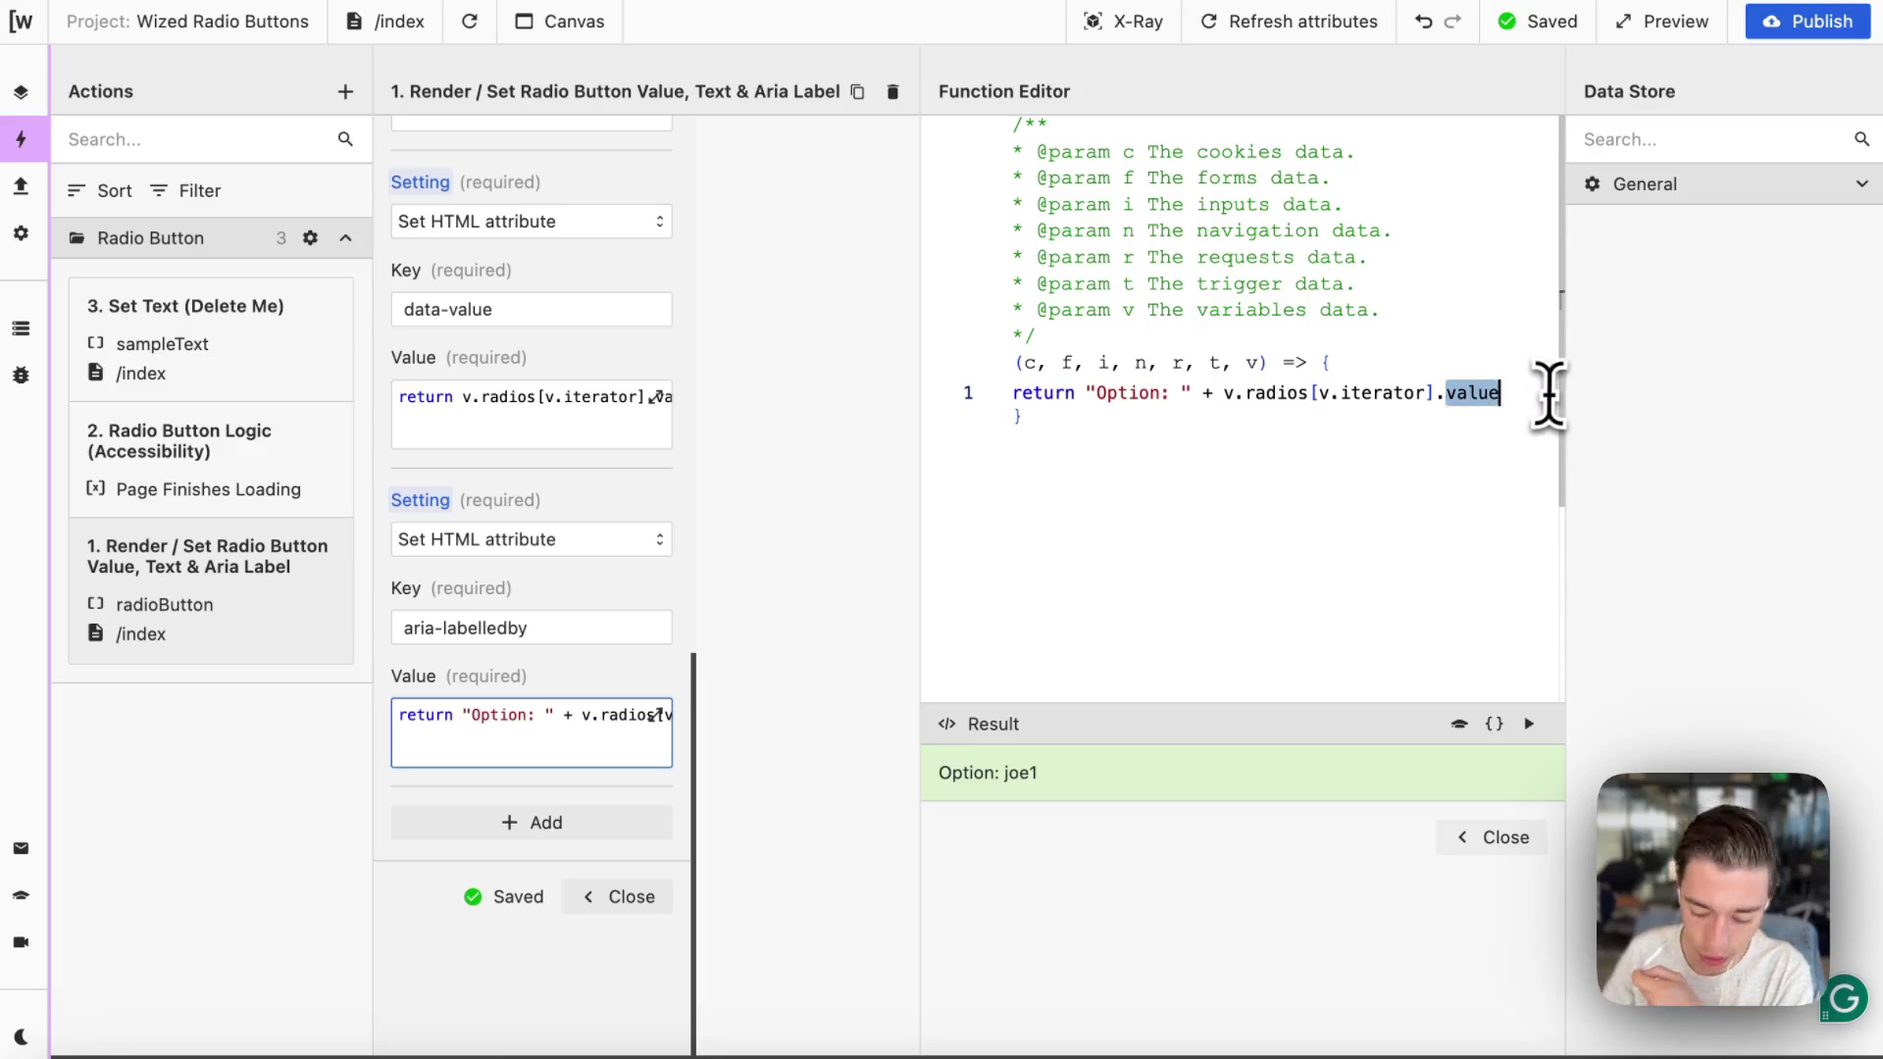
{"action": "key", "text": "BackSpace"}
{"action": "type", "text": "na"}
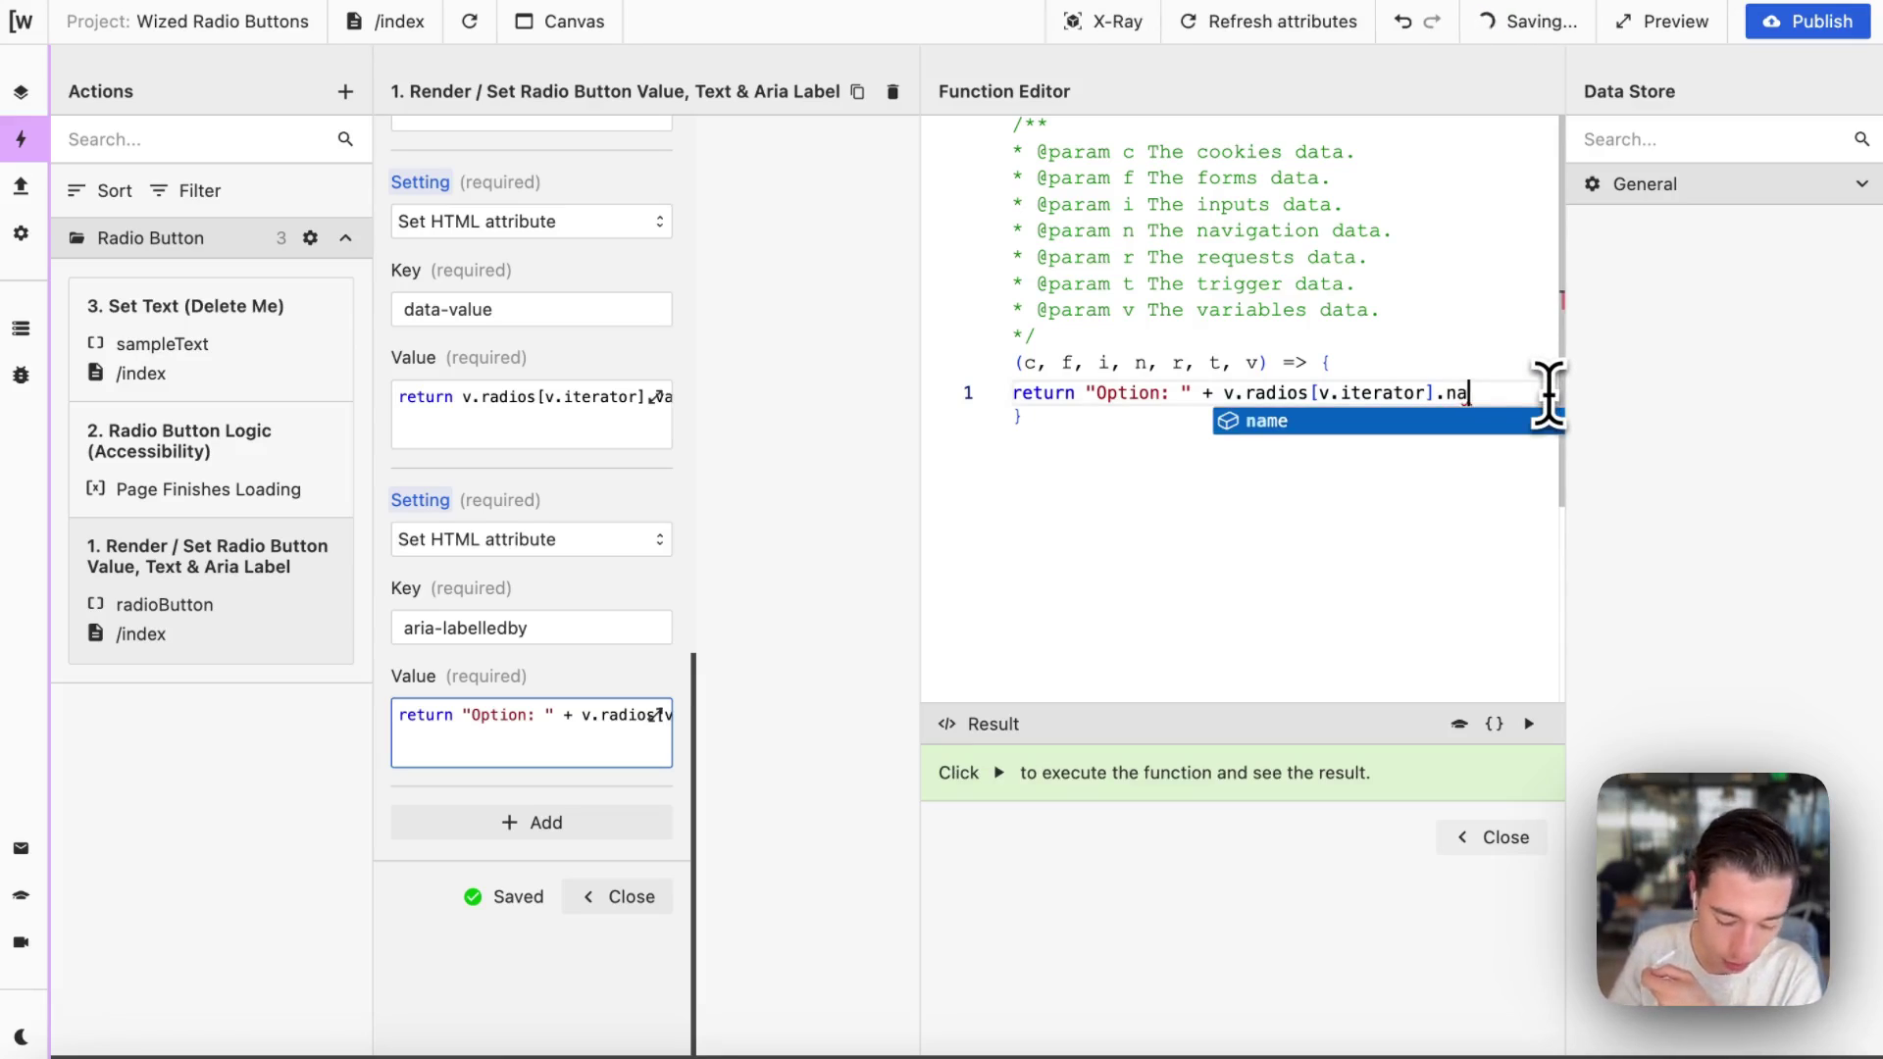
{"action": "type", "text": "me"}
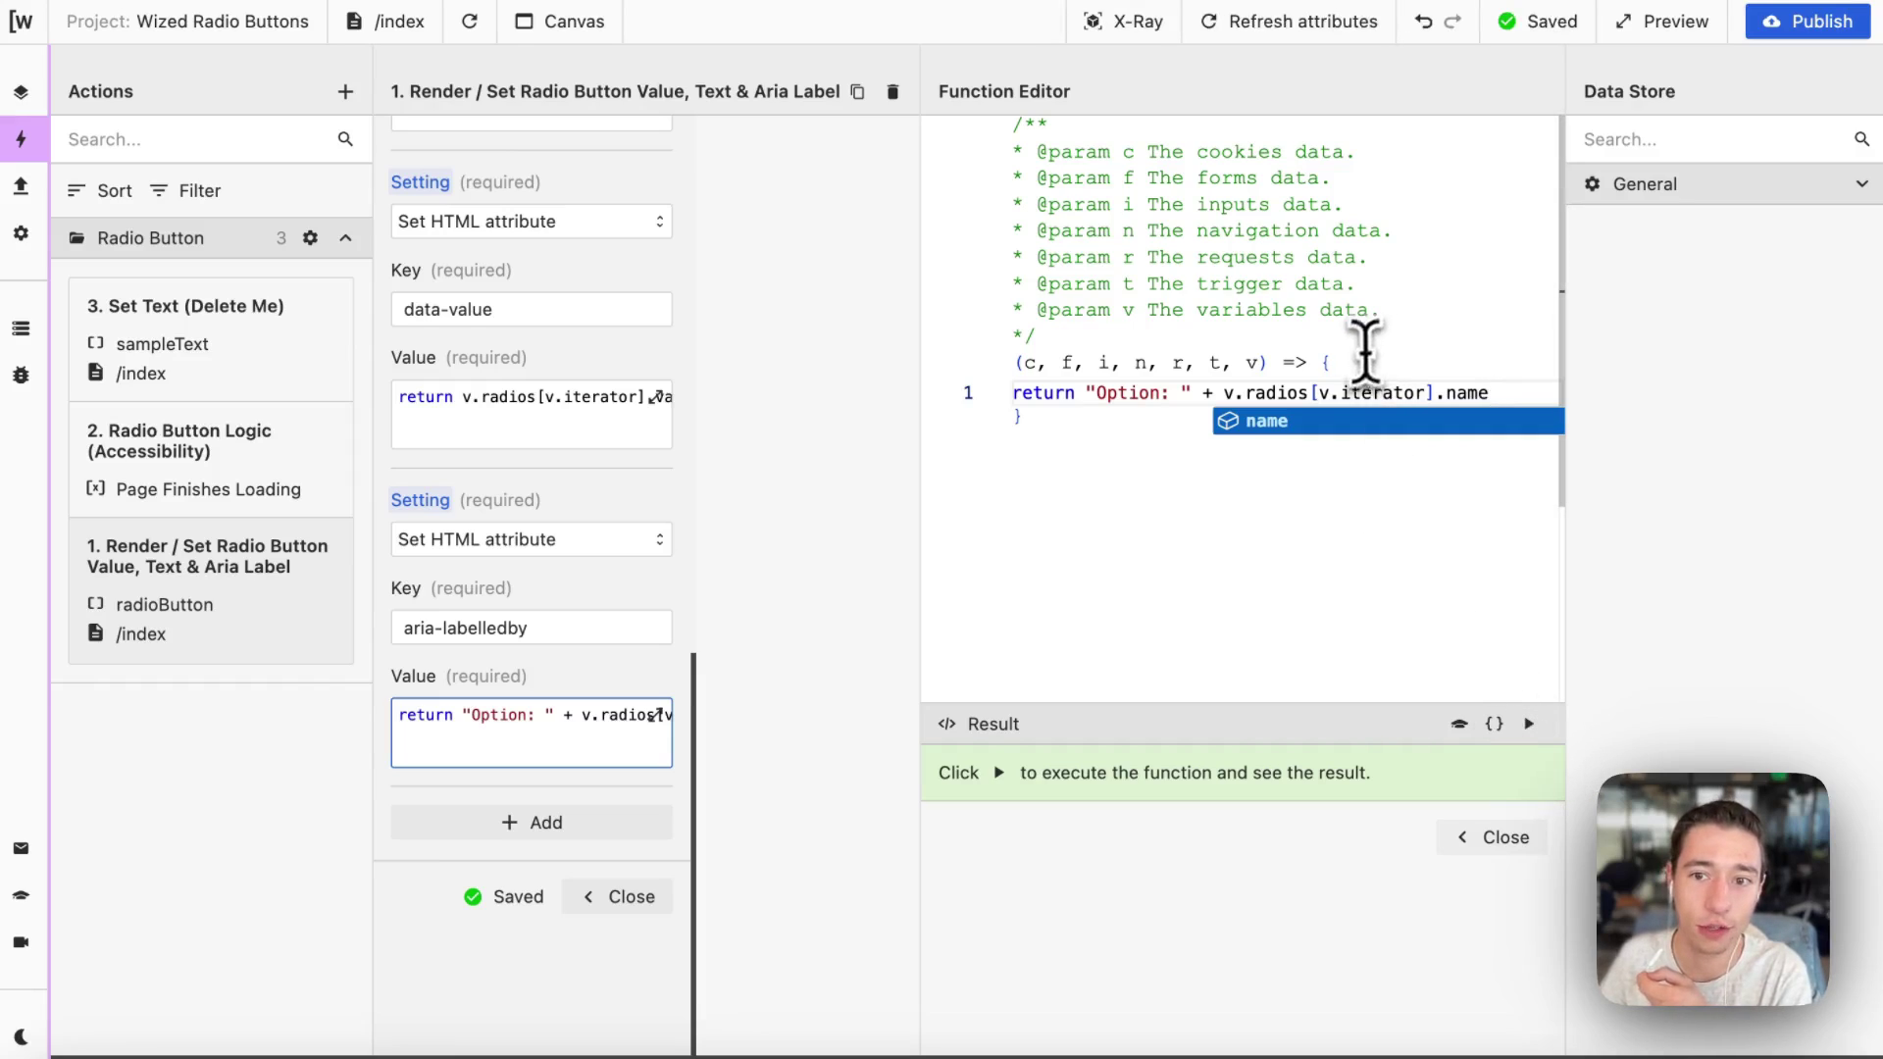
{"action": "left_click", "coordinate": [1344, 392]}
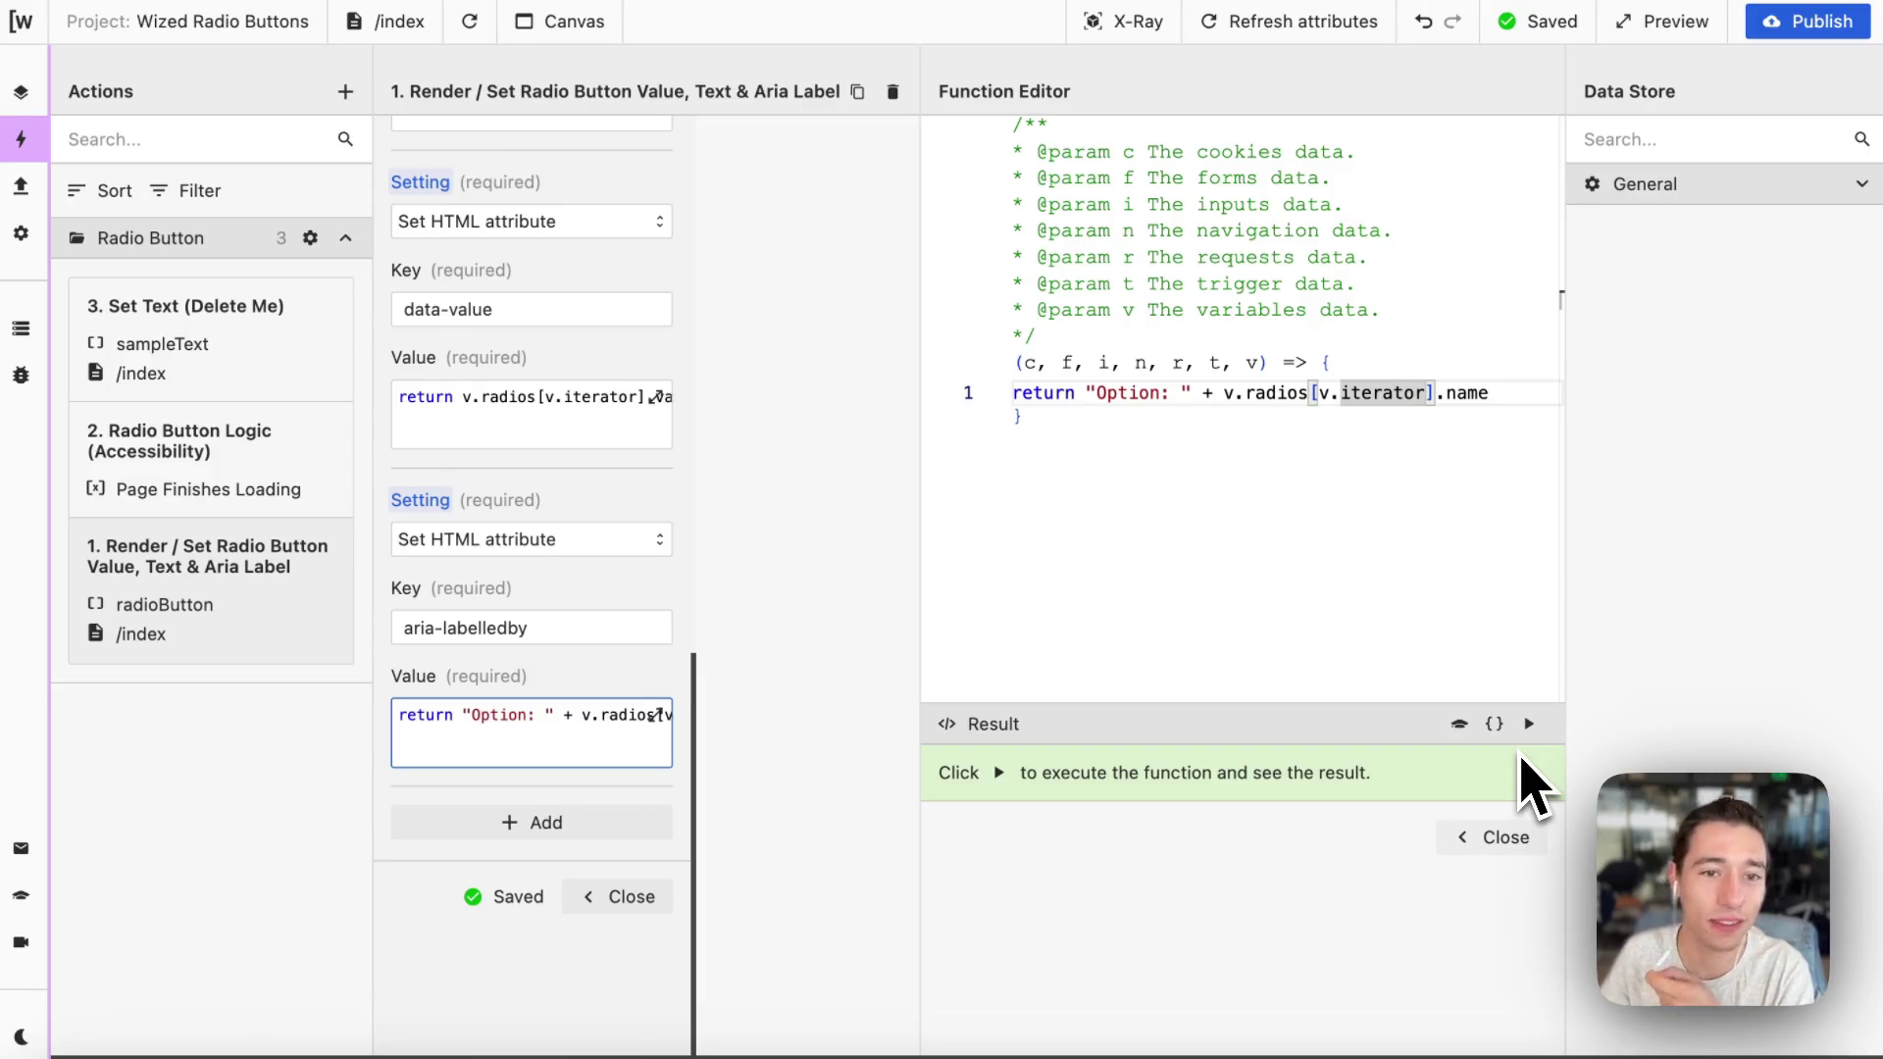
{"action": "left_click", "coordinate": [1529, 725]}
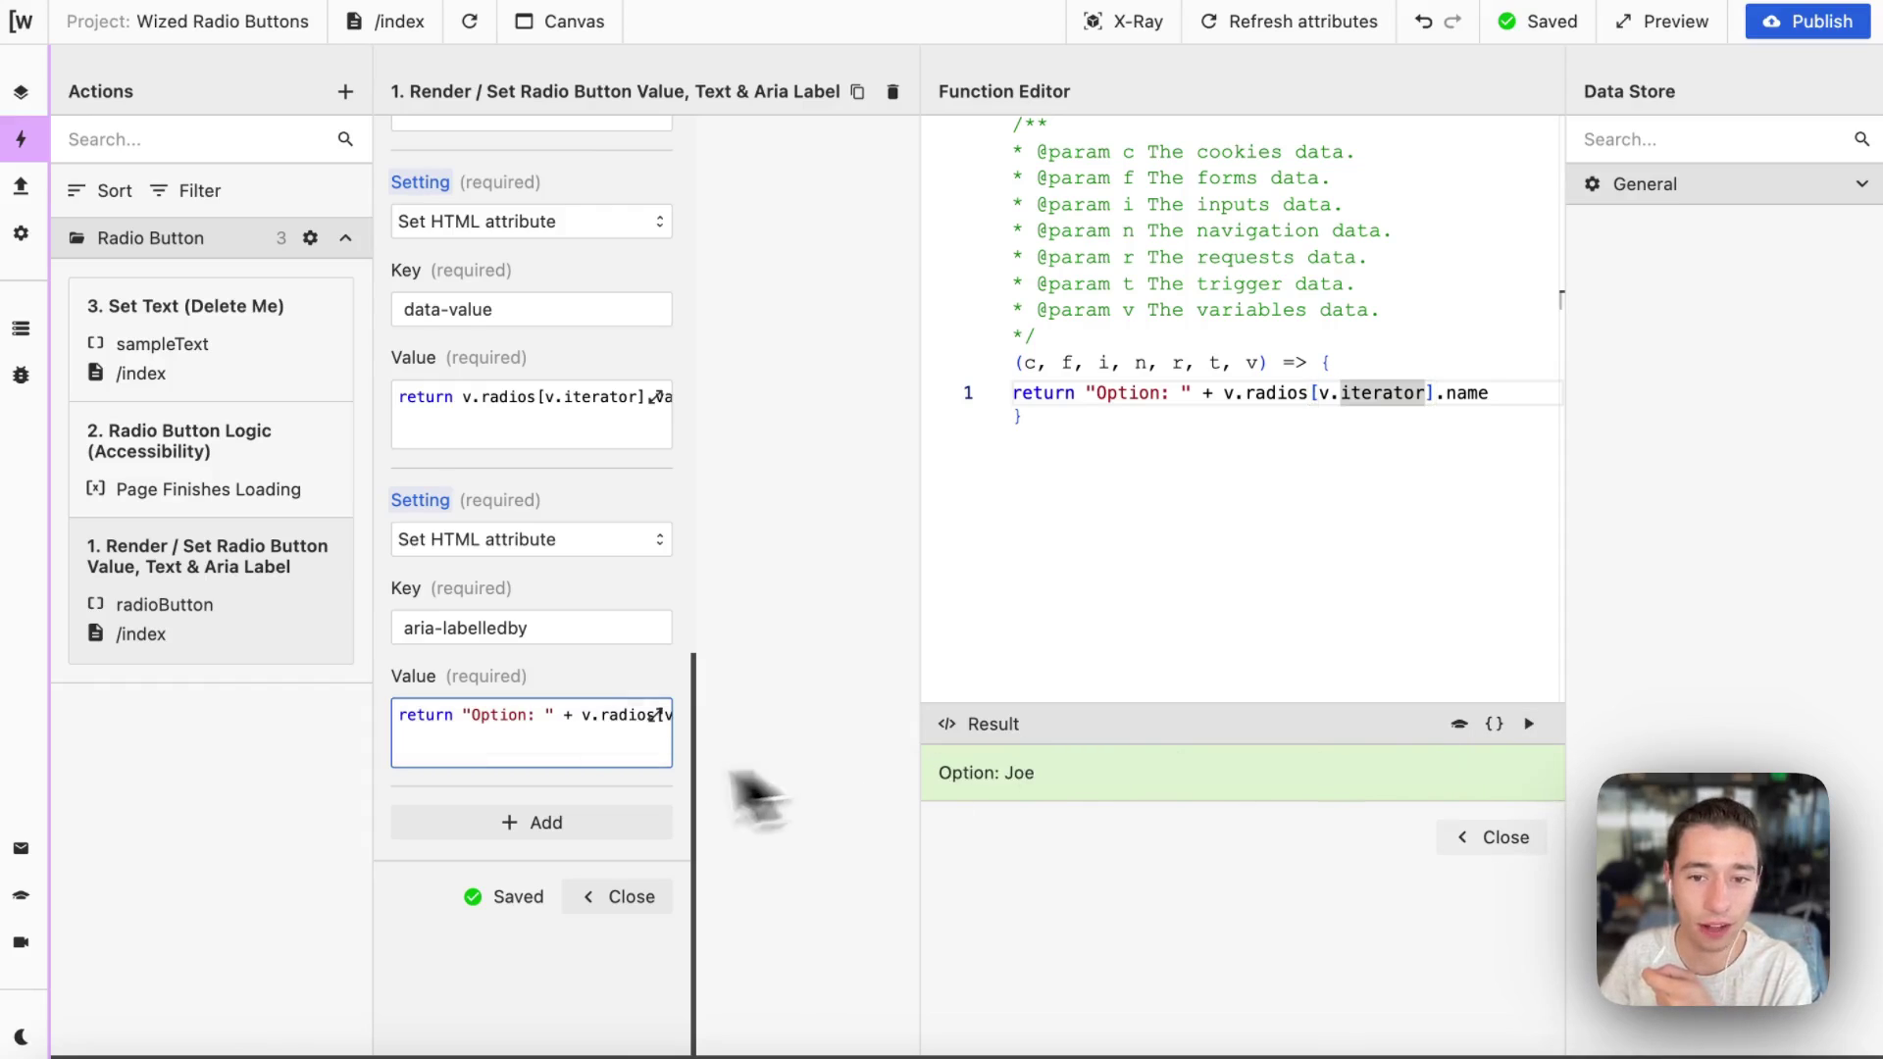
{"action": "left_click_drag", "start_coordinate": [943, 779], "coordinate": [1065, 779]}
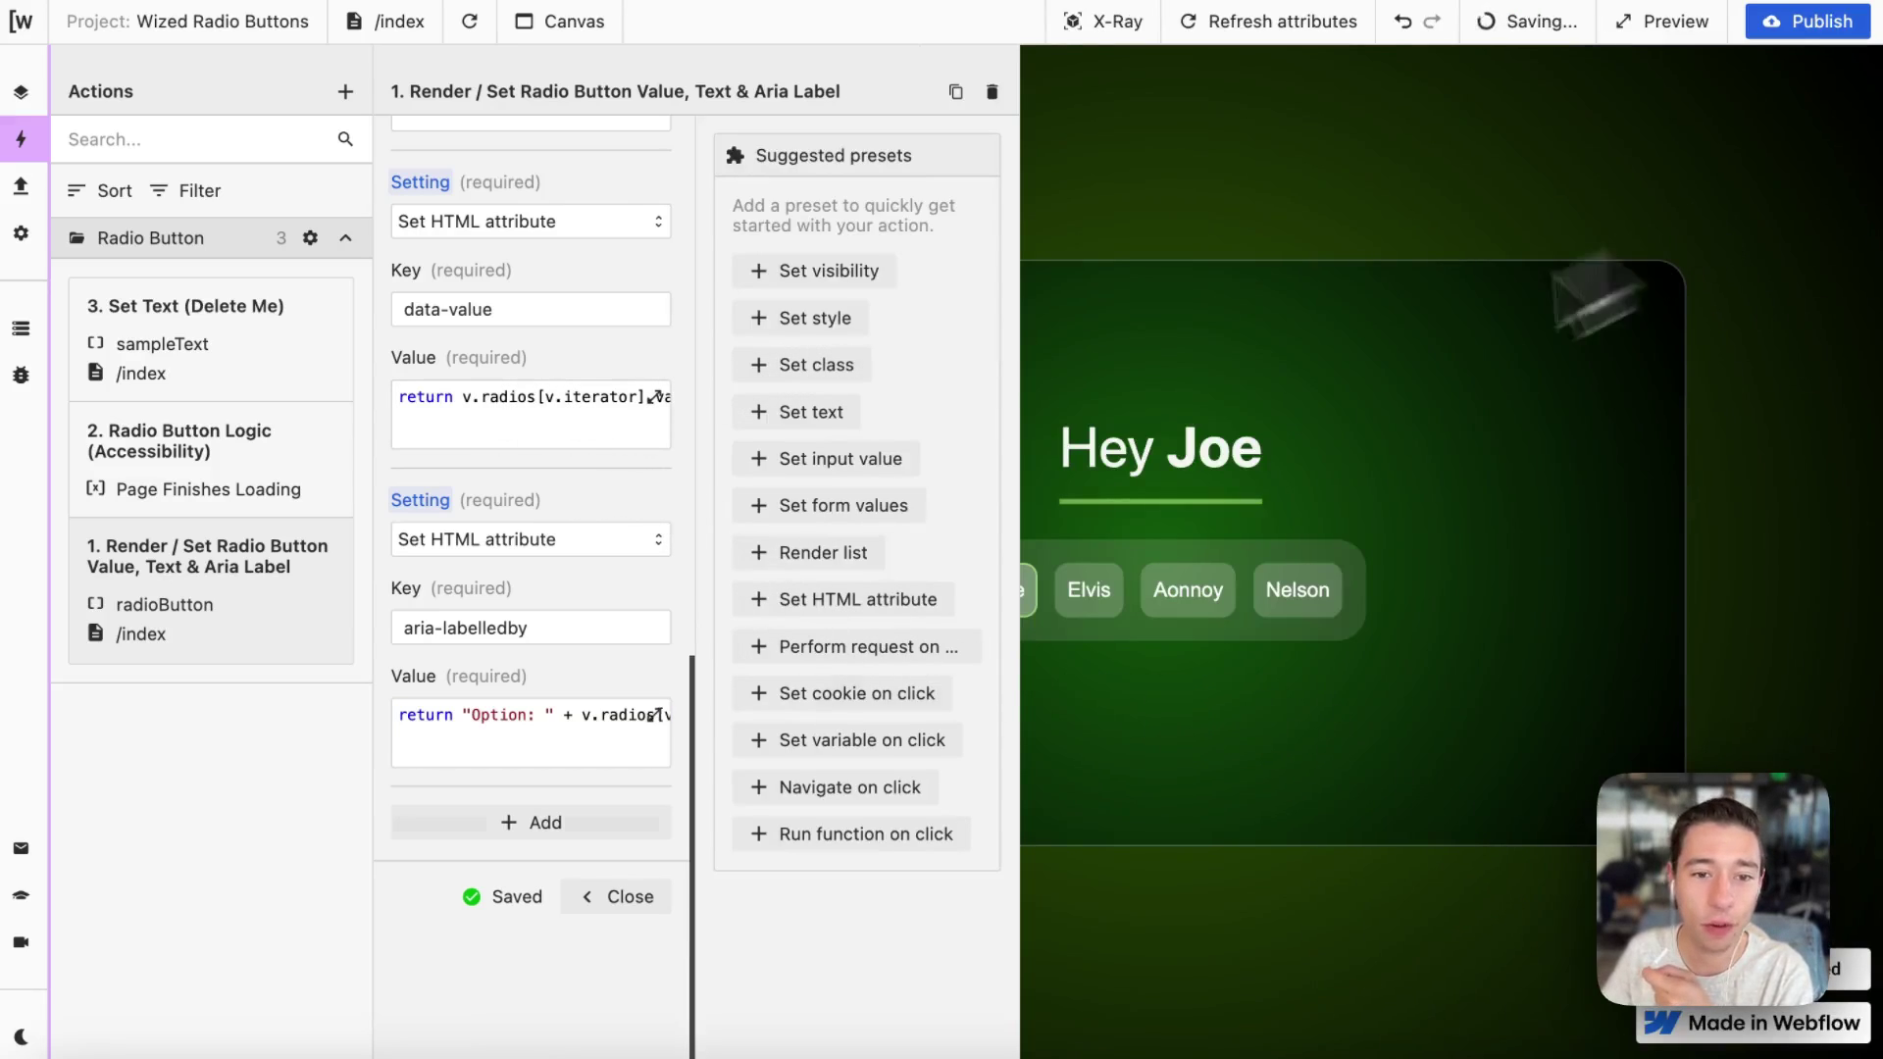
{"action": "left_click", "coordinate": [554, 627]}
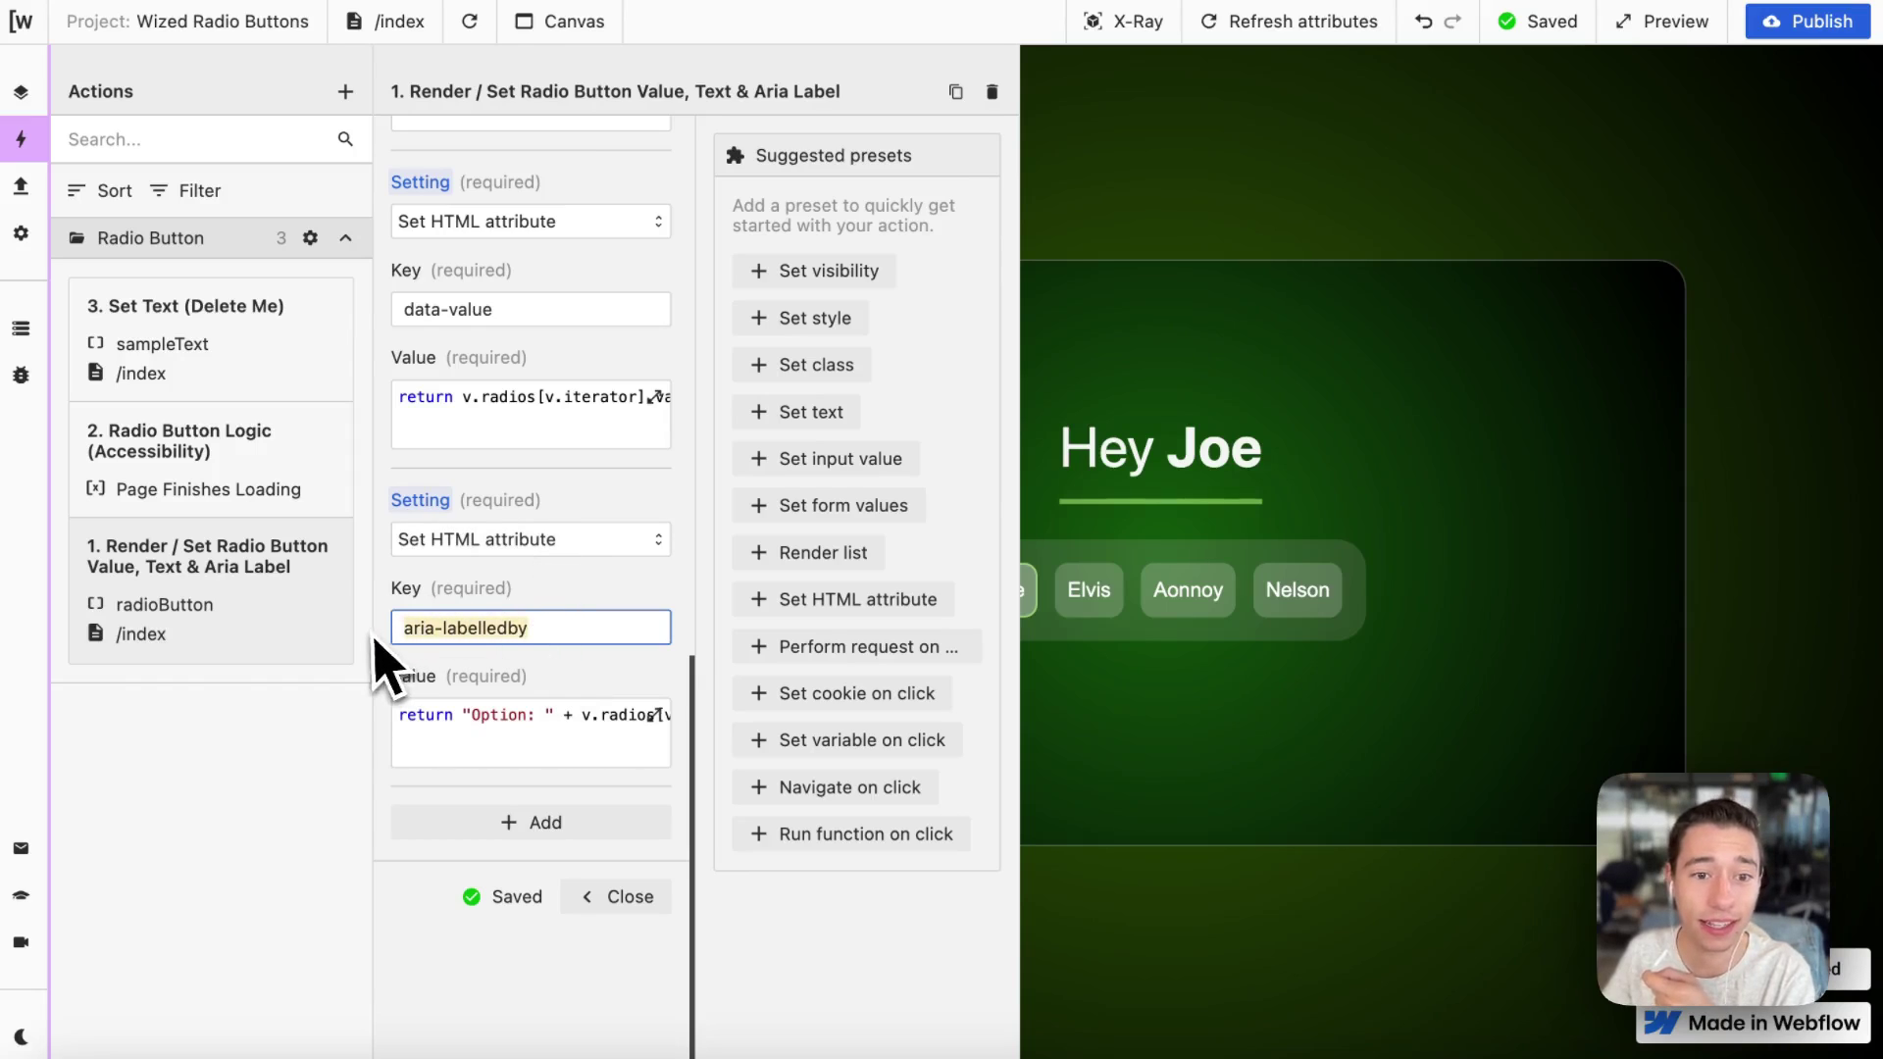
Switch to Webflow, select the button-radio element, and examine its custom attributes from role through wized-cloak.
{"action": "mouse_move", "coordinate": [41, 431]}
{"action": "left_click", "coordinate": [46, 147]}
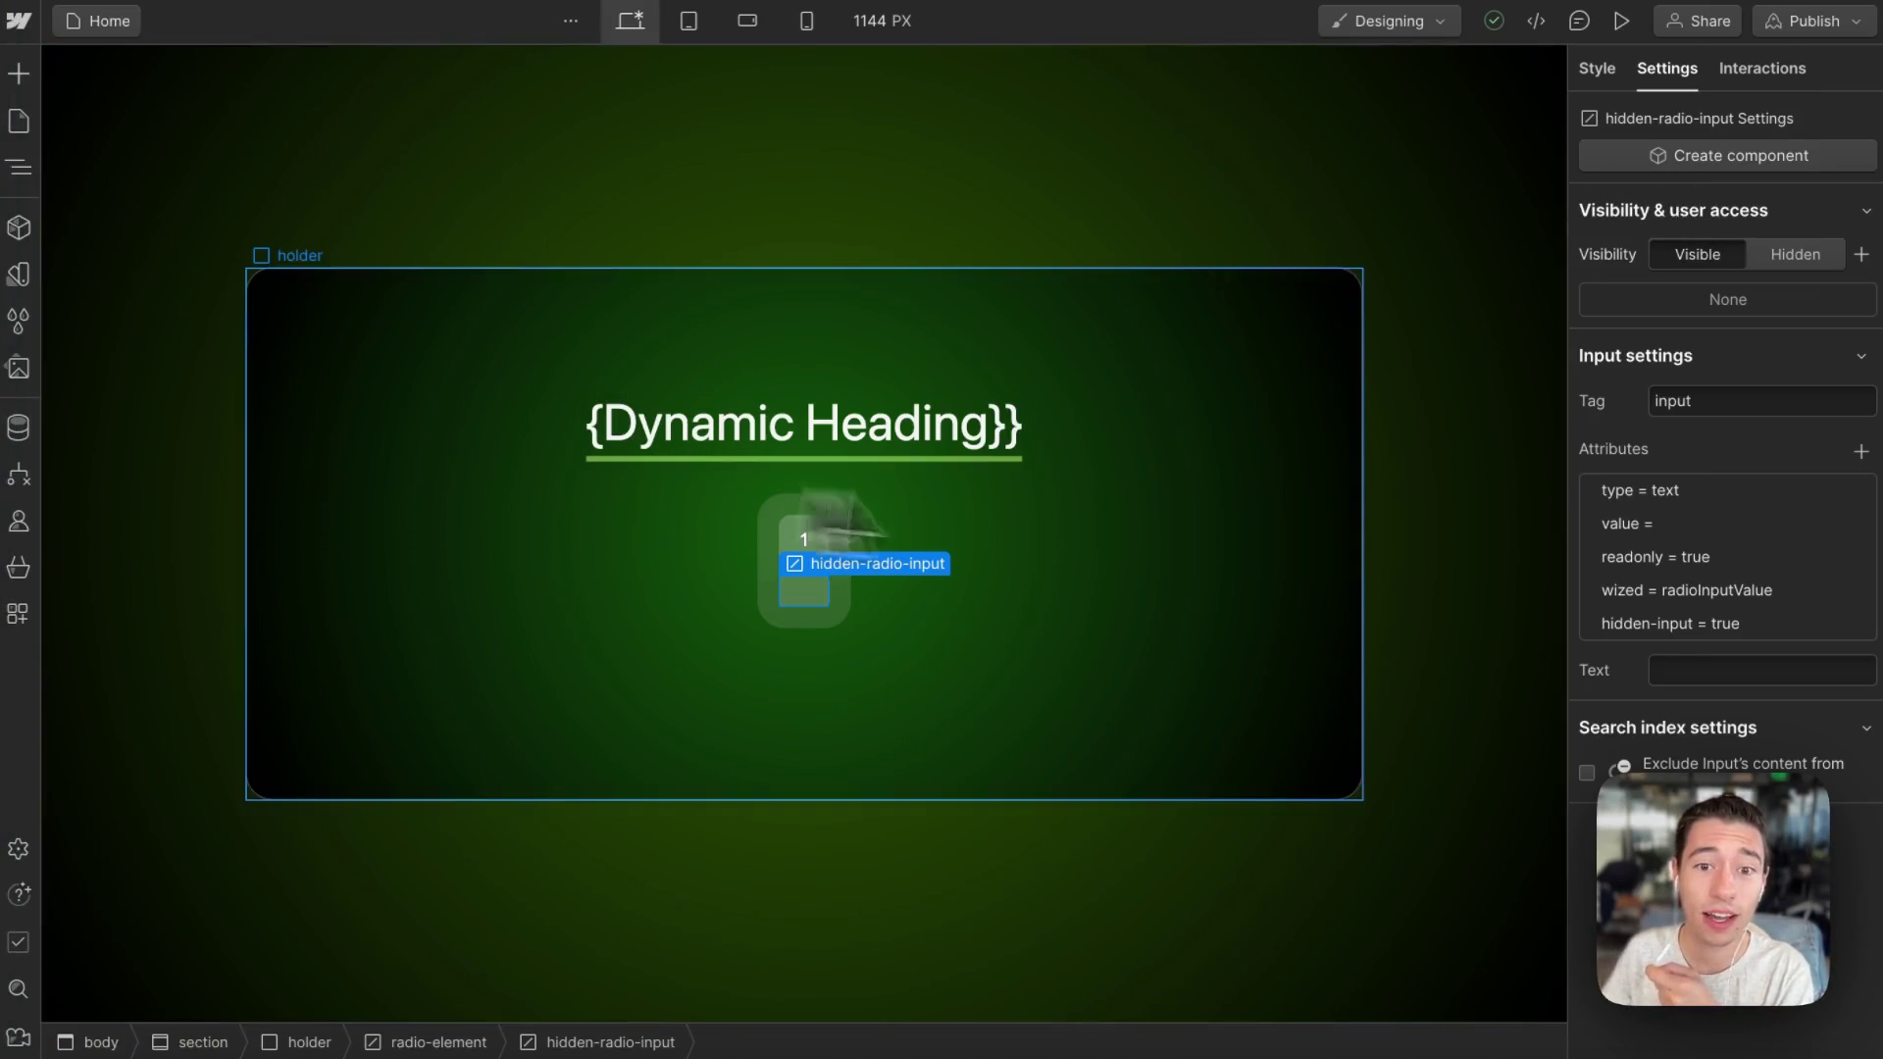
{"action": "left_click", "coordinate": [822, 538]}
{"action": "left_click", "coordinate": [1670, 495]}
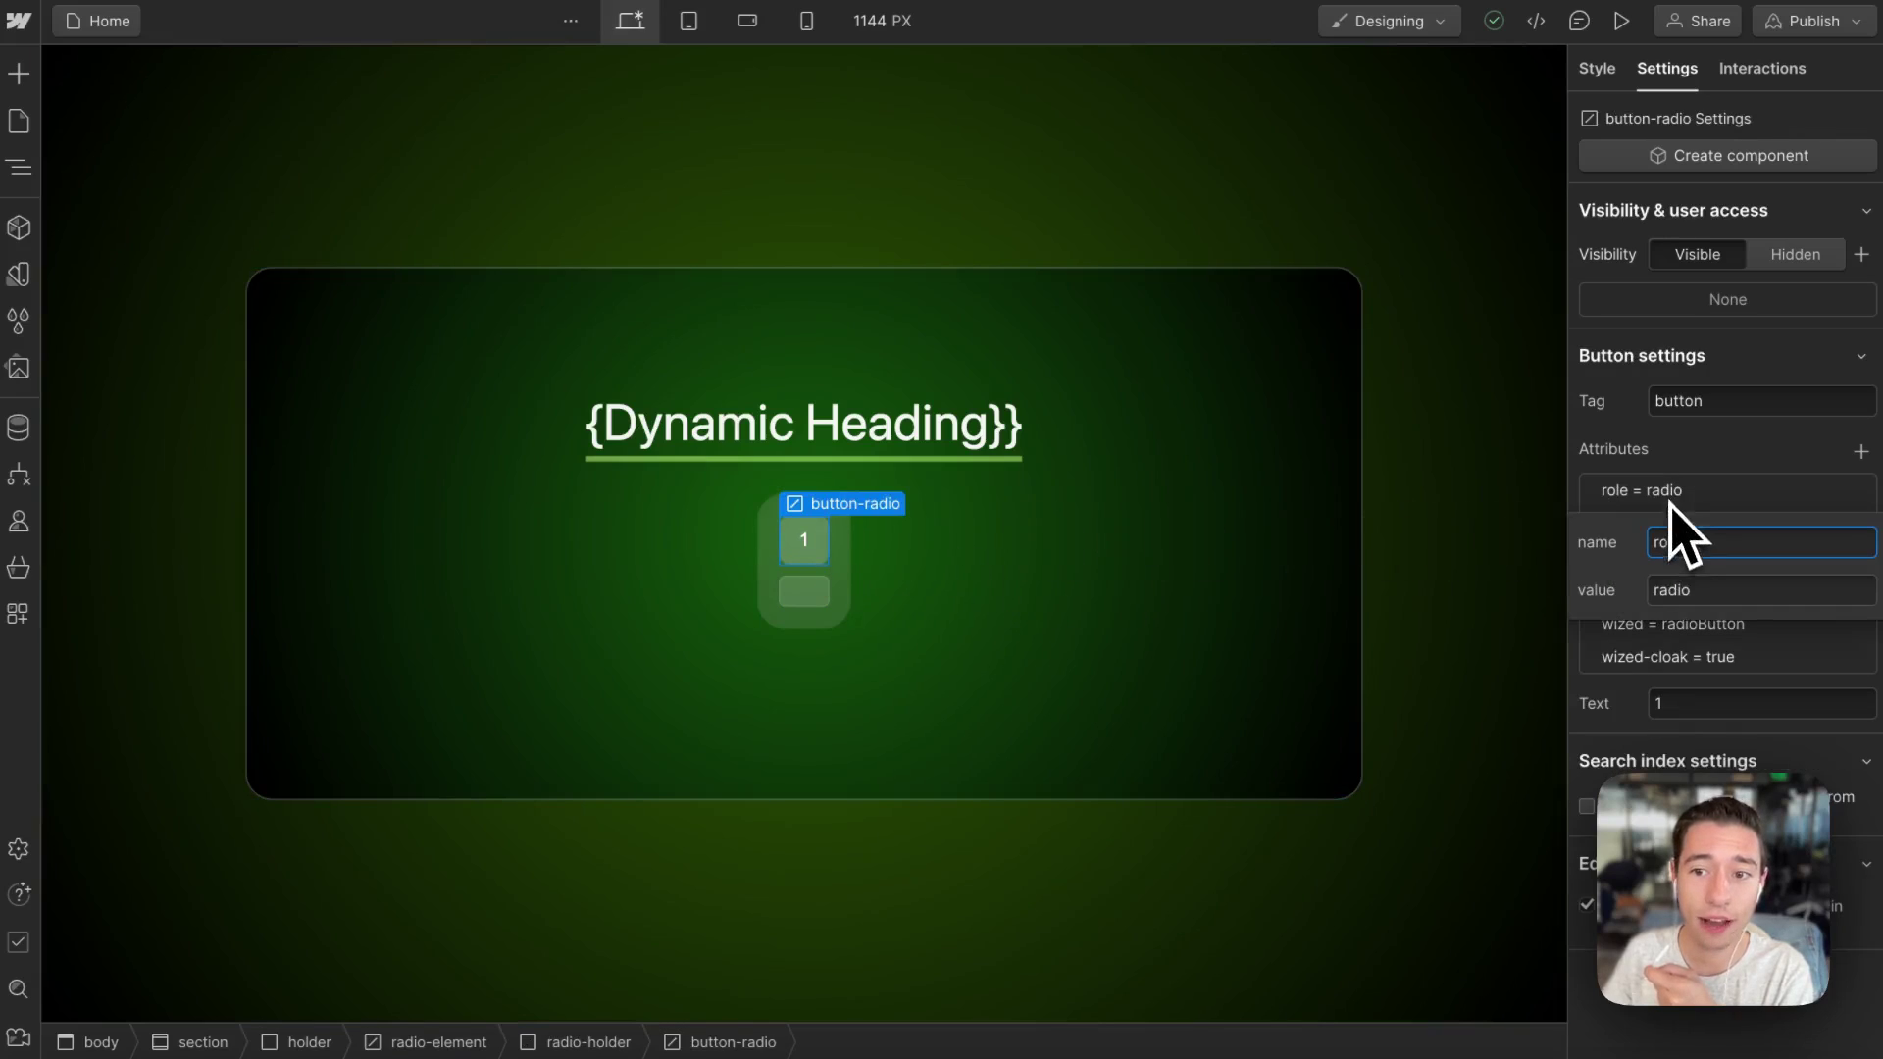
{"action": "left_click", "coordinate": [1702, 537]}
{"action": "left_click", "coordinate": [1702, 536]}
{"action": "left_click", "coordinate": [1715, 557]}
{"action": "left_click", "coordinate": [1715, 557]}
{"action": "left_click", "coordinate": [1700, 559]}
{"action": "left_click", "coordinate": [1702, 592]}
{"action": "left_click", "coordinate": [1702, 592]}
{"action": "left_click", "coordinate": [1706, 624]}
{"action": "left_click", "coordinate": [1708, 628]}
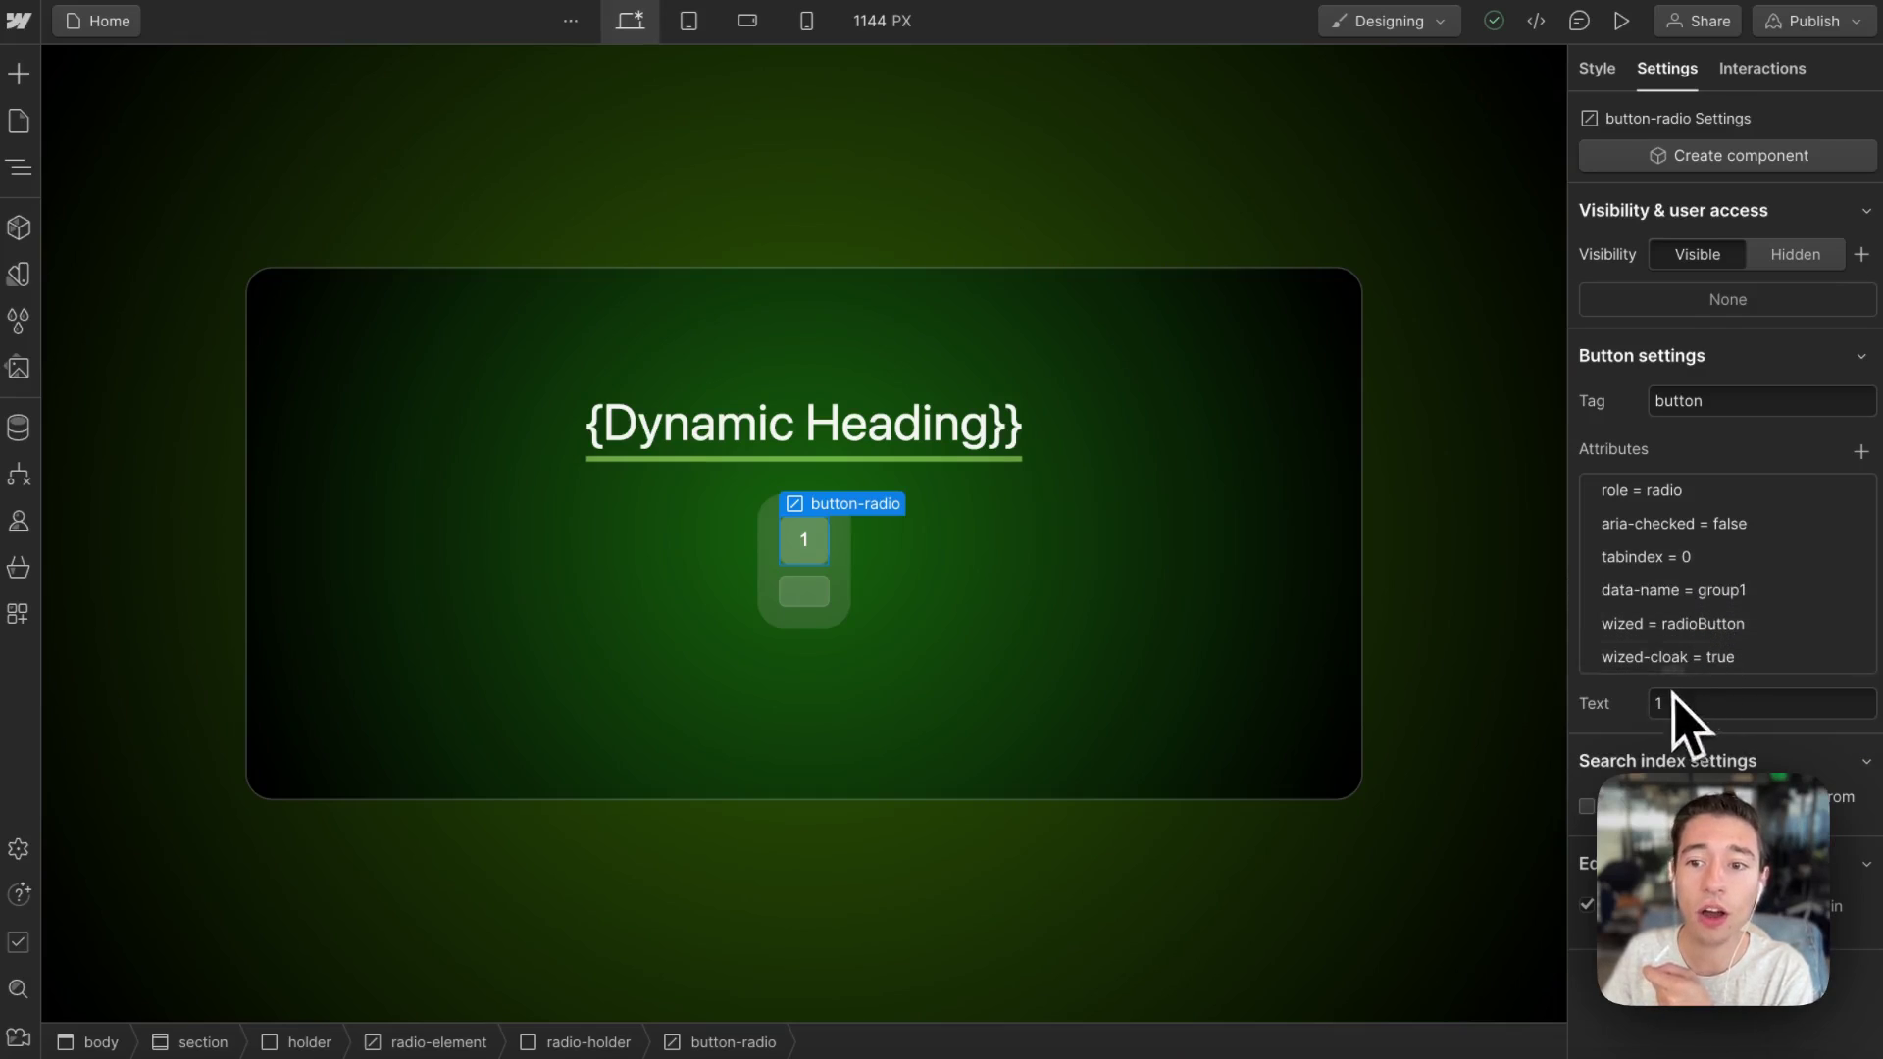
{"action": "left_click", "coordinate": [1672, 659]}
{"action": "left_click", "coordinate": [1684, 666]}
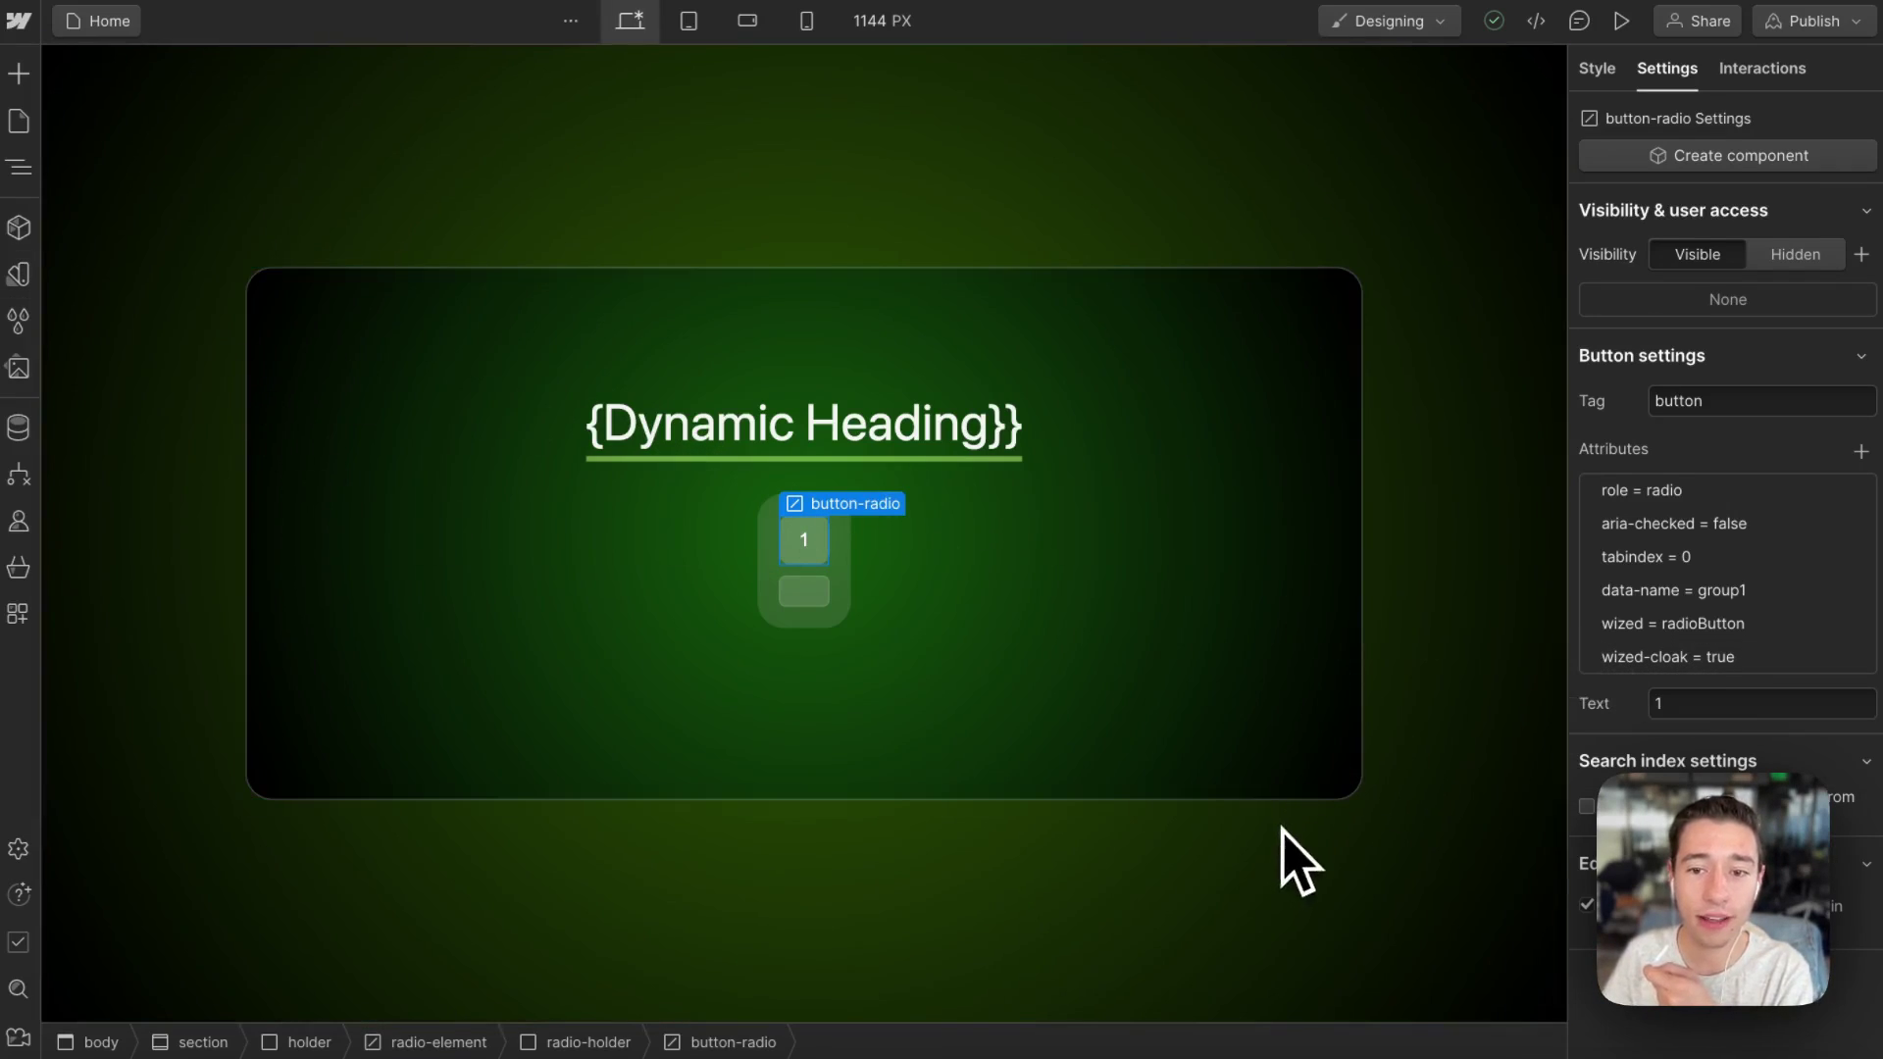
Compare the data-value and aria-labelledby keys in Wized's render action with the button-radio attributes in Webflow.
{"action": "mouse_move", "coordinate": [5, 431]}
{"action": "left_click", "coordinate": [135, 143]}
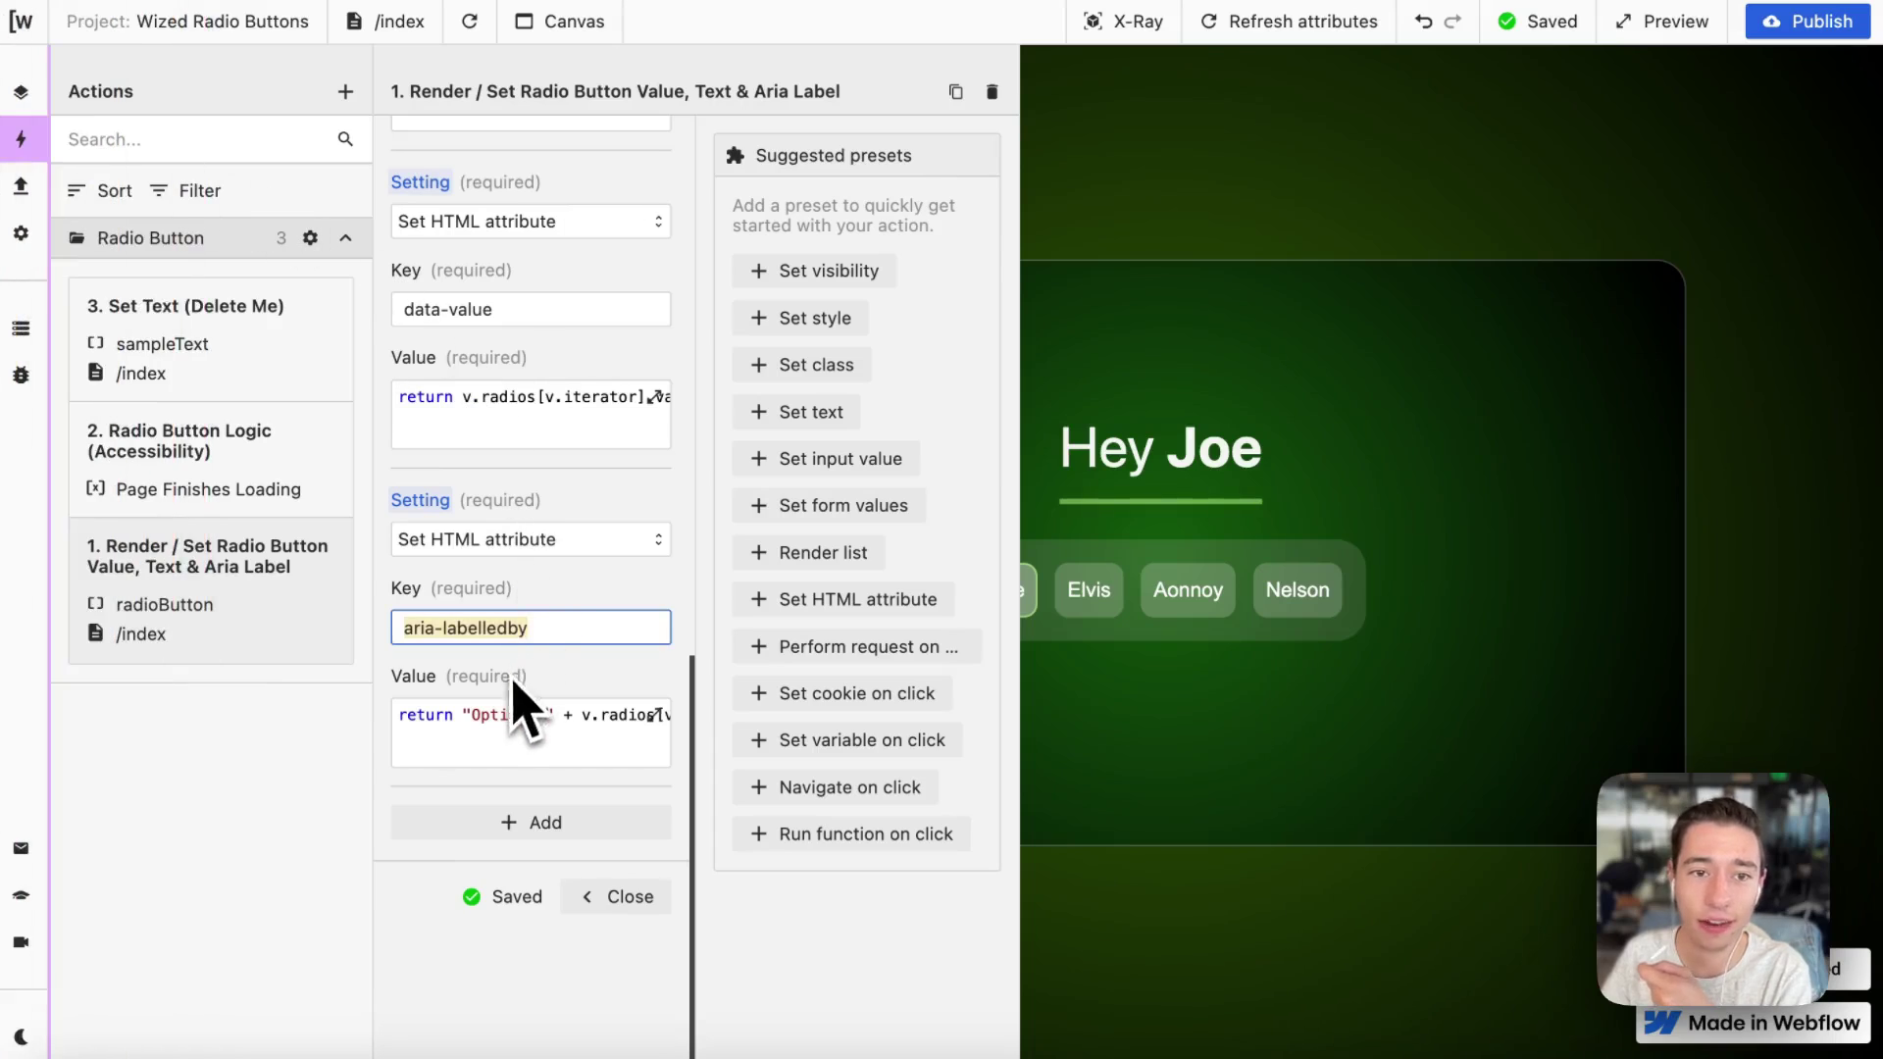
{"action": "left_click", "coordinate": [508, 306]}
{"action": "scroll", "coordinate": [520, 314], "scroll_direction": "up", "scroll_amount": 2}
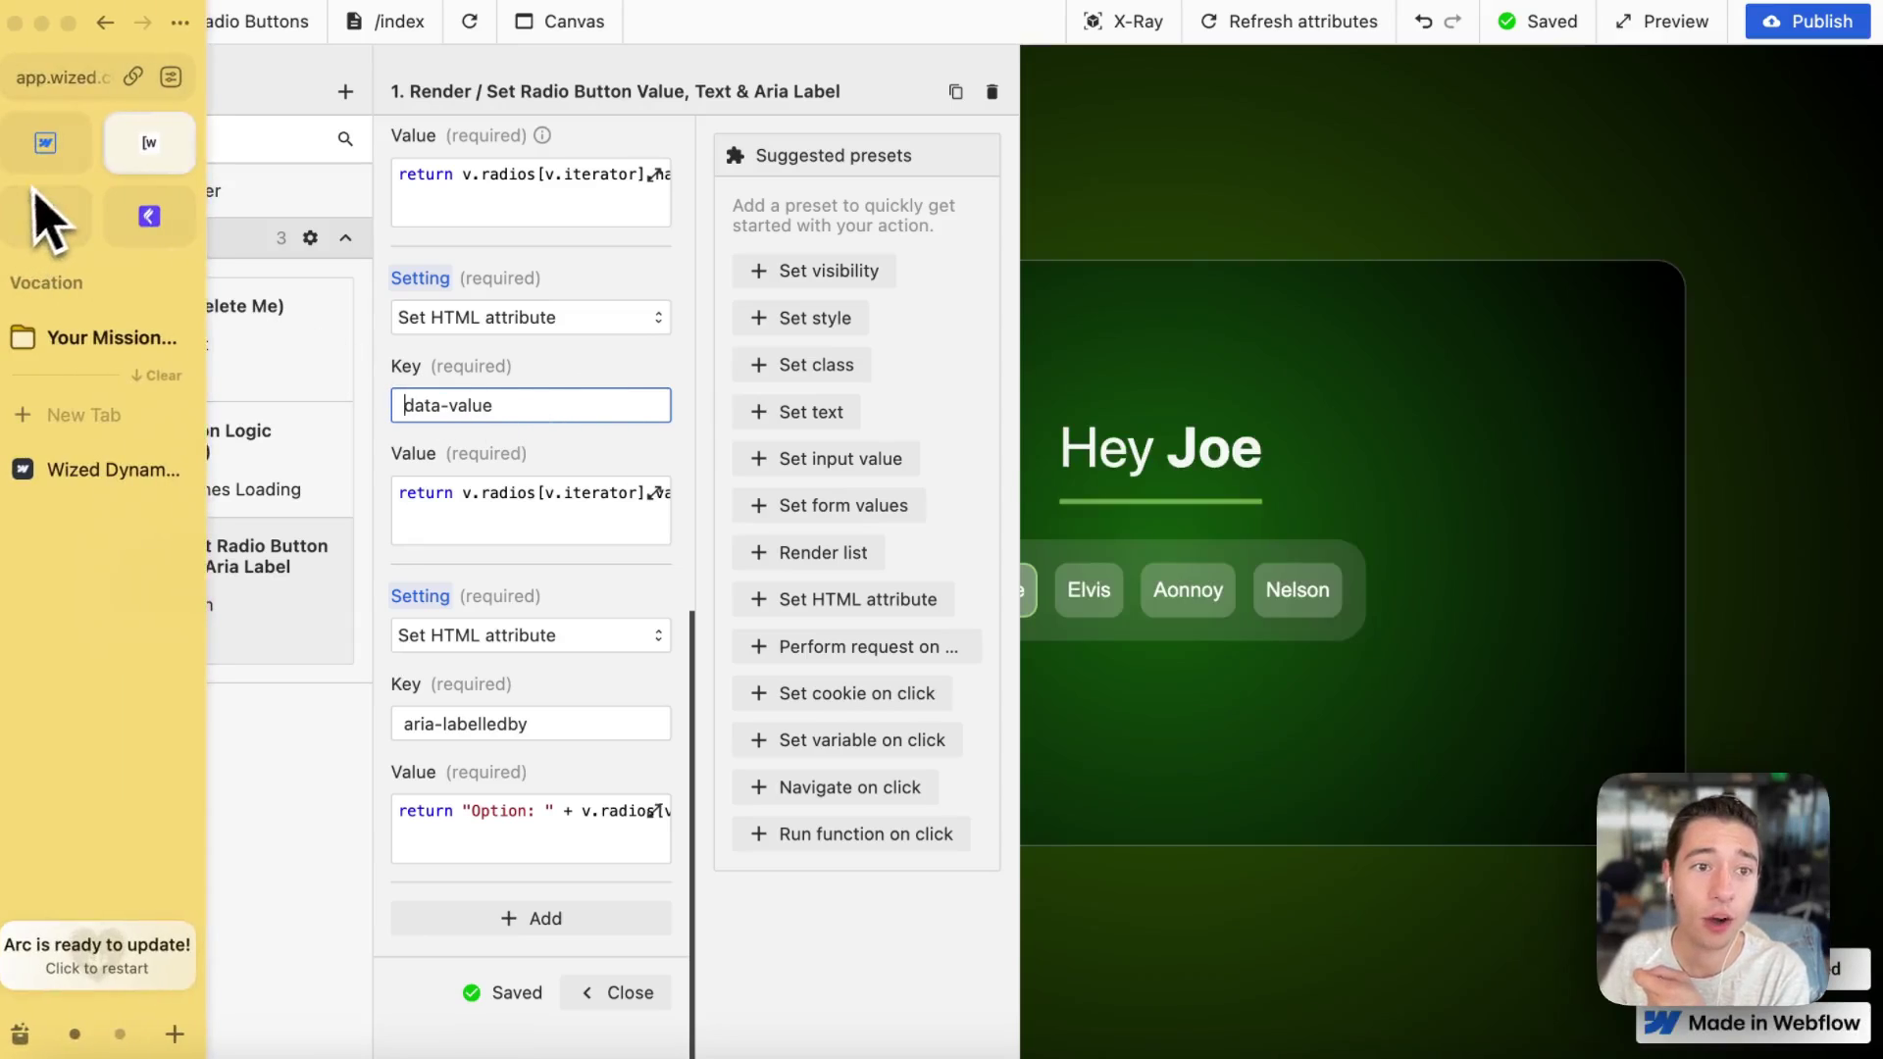
{"action": "left_click", "coordinate": [34, 197]}
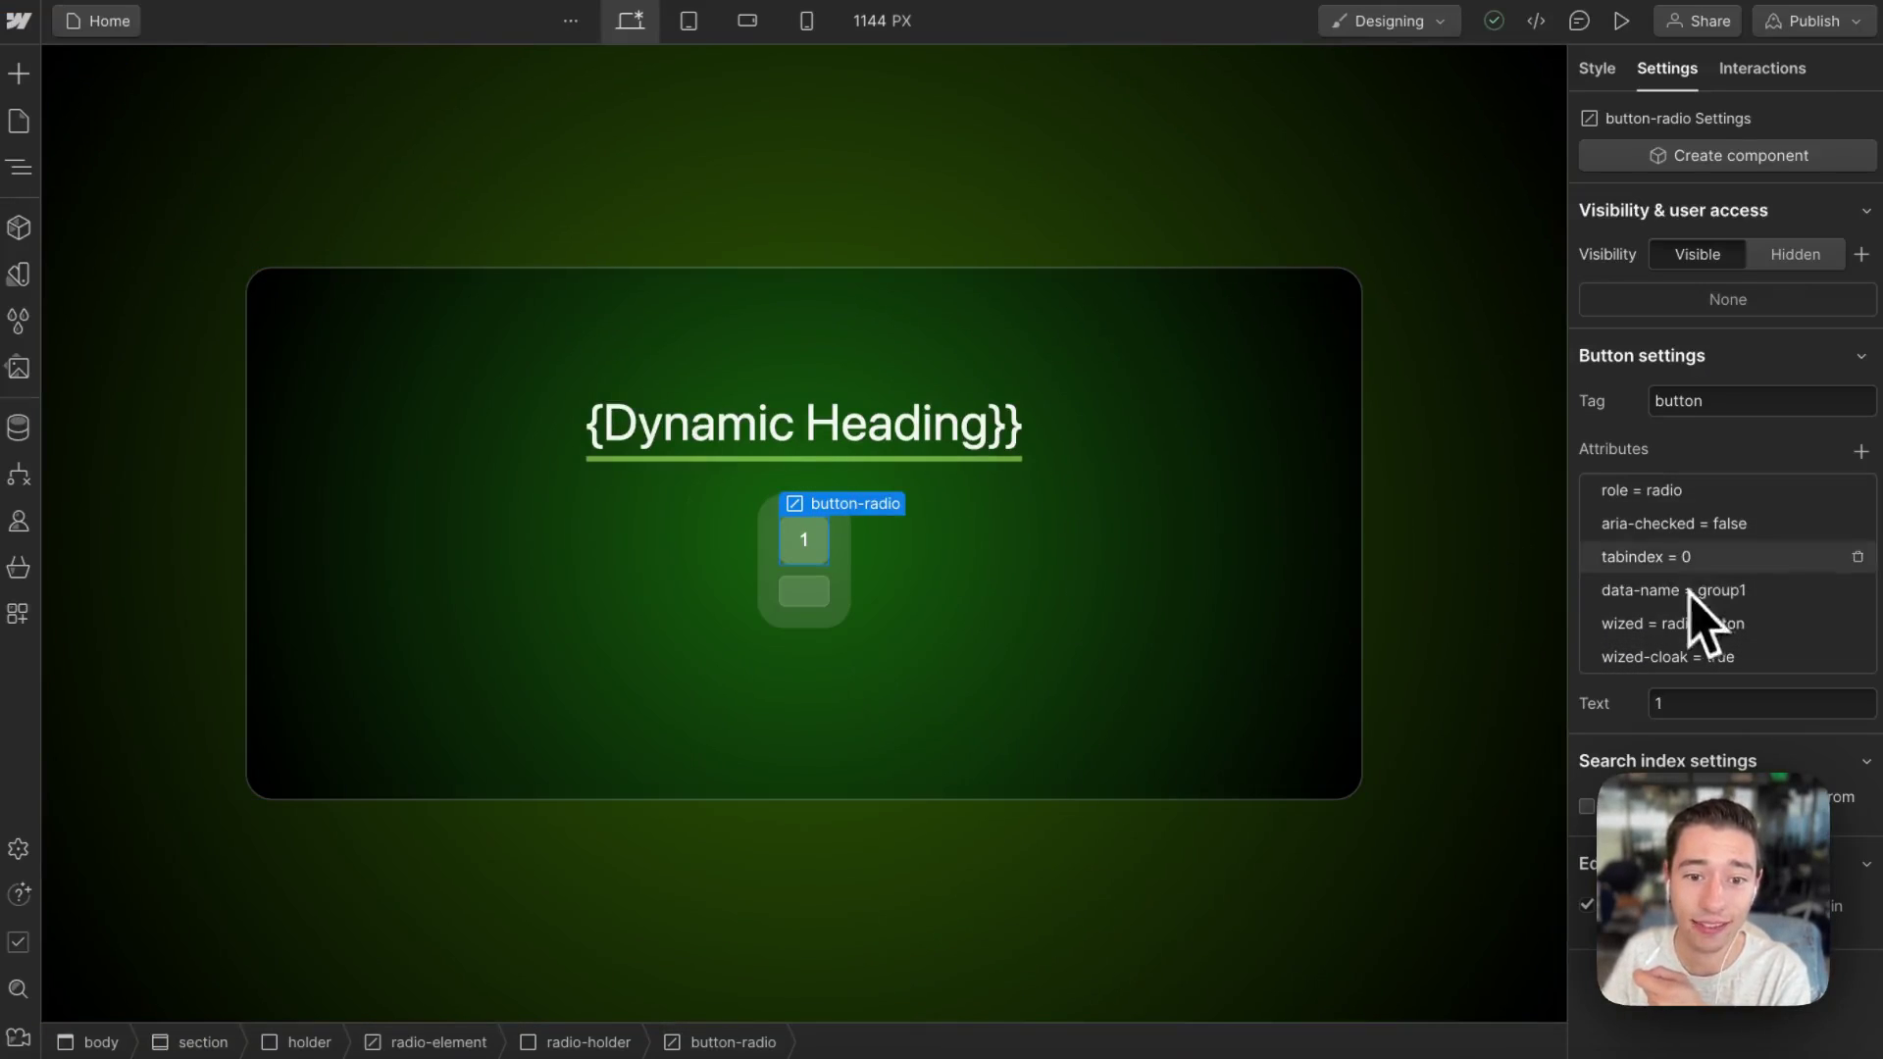
{"action": "mouse_move", "coordinate": [20, 196]}
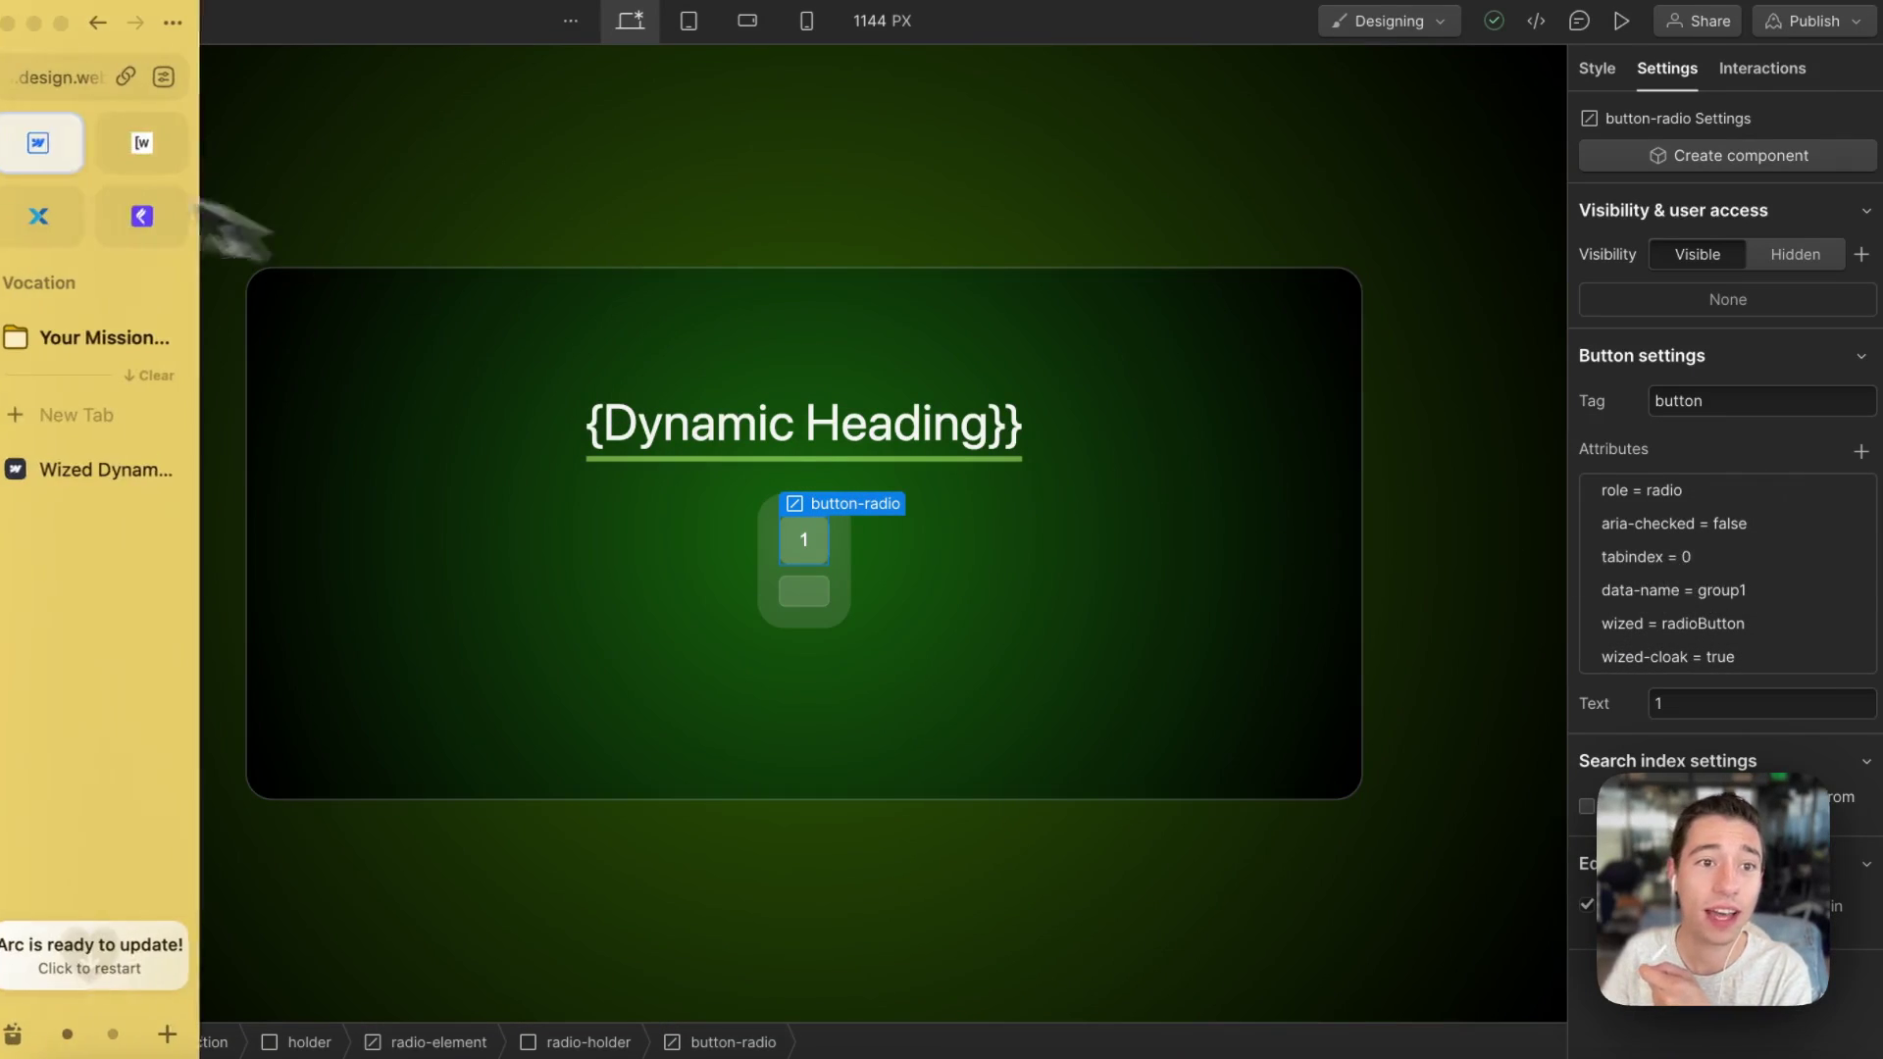
{"action": "left_click", "coordinate": [168, 133]}
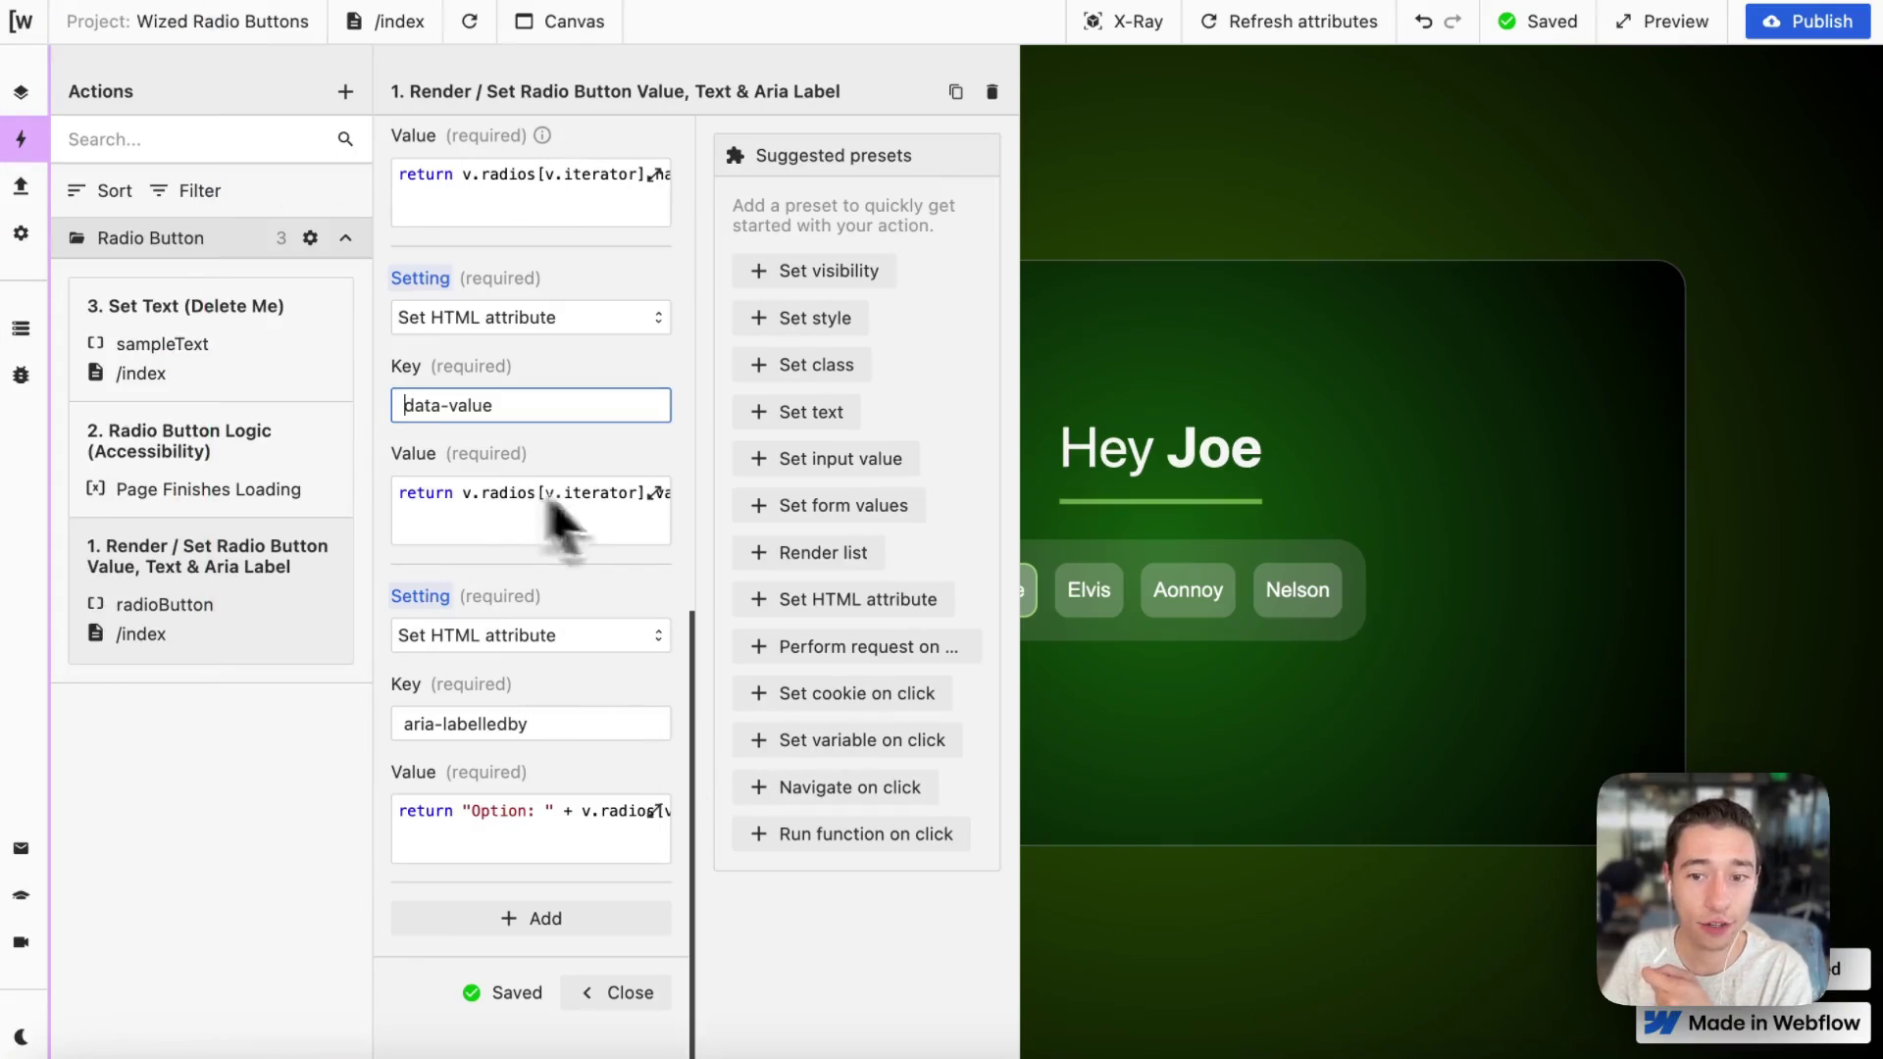
{"action": "left_click", "coordinate": [547, 405]}
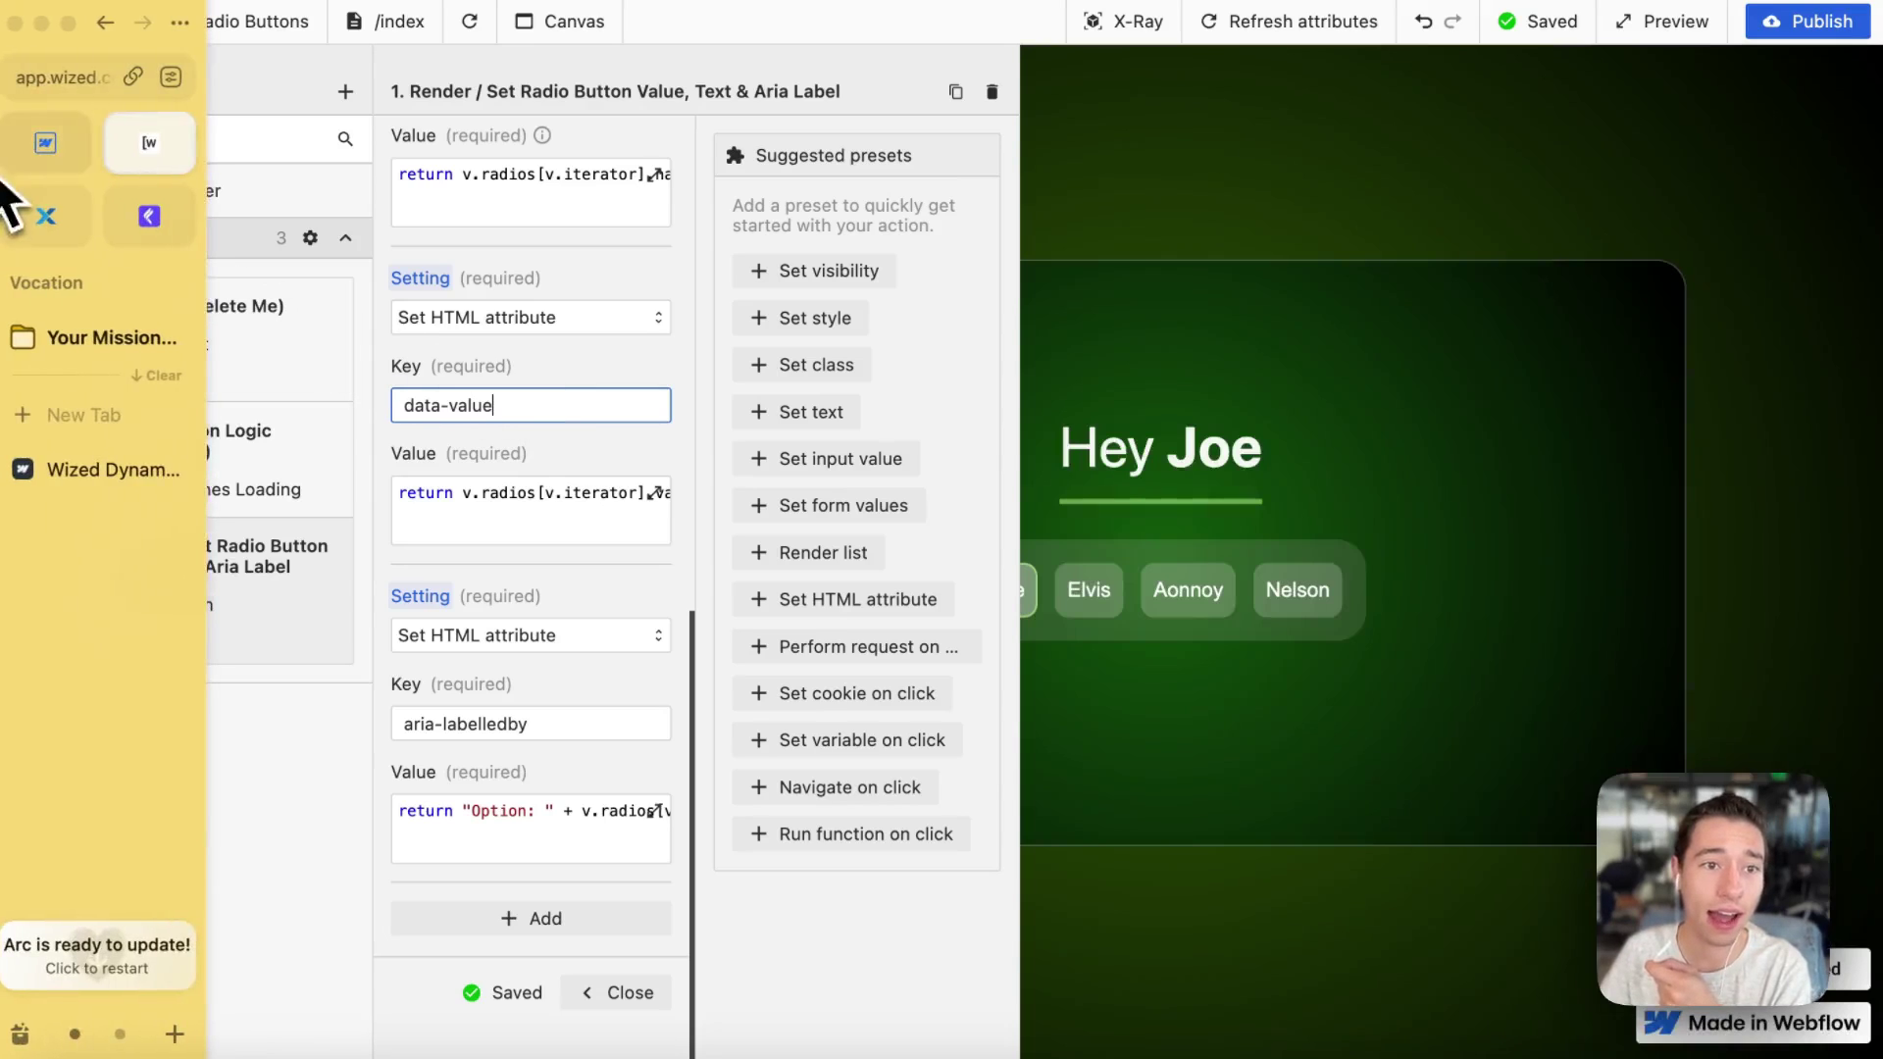
{"action": "left_click", "coordinate": [42, 210]}
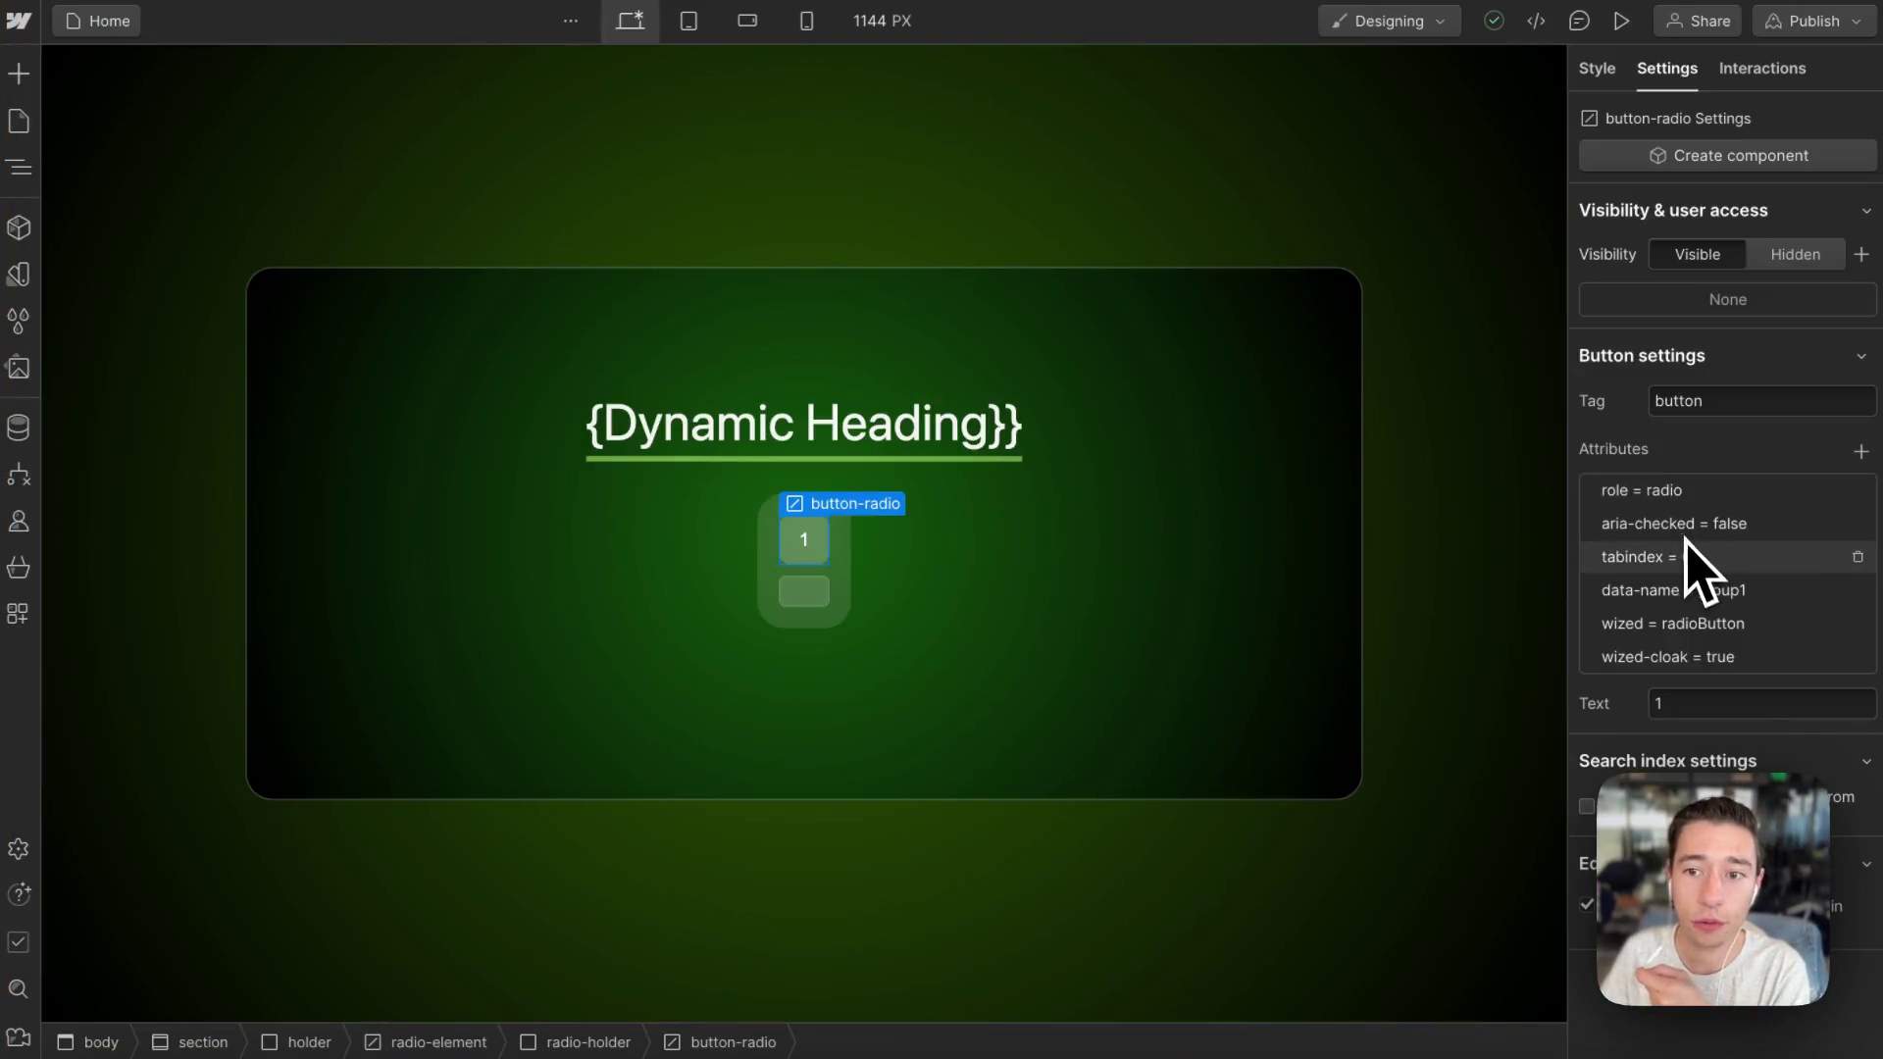
{"action": "mouse_move", "coordinate": [92, 416]}
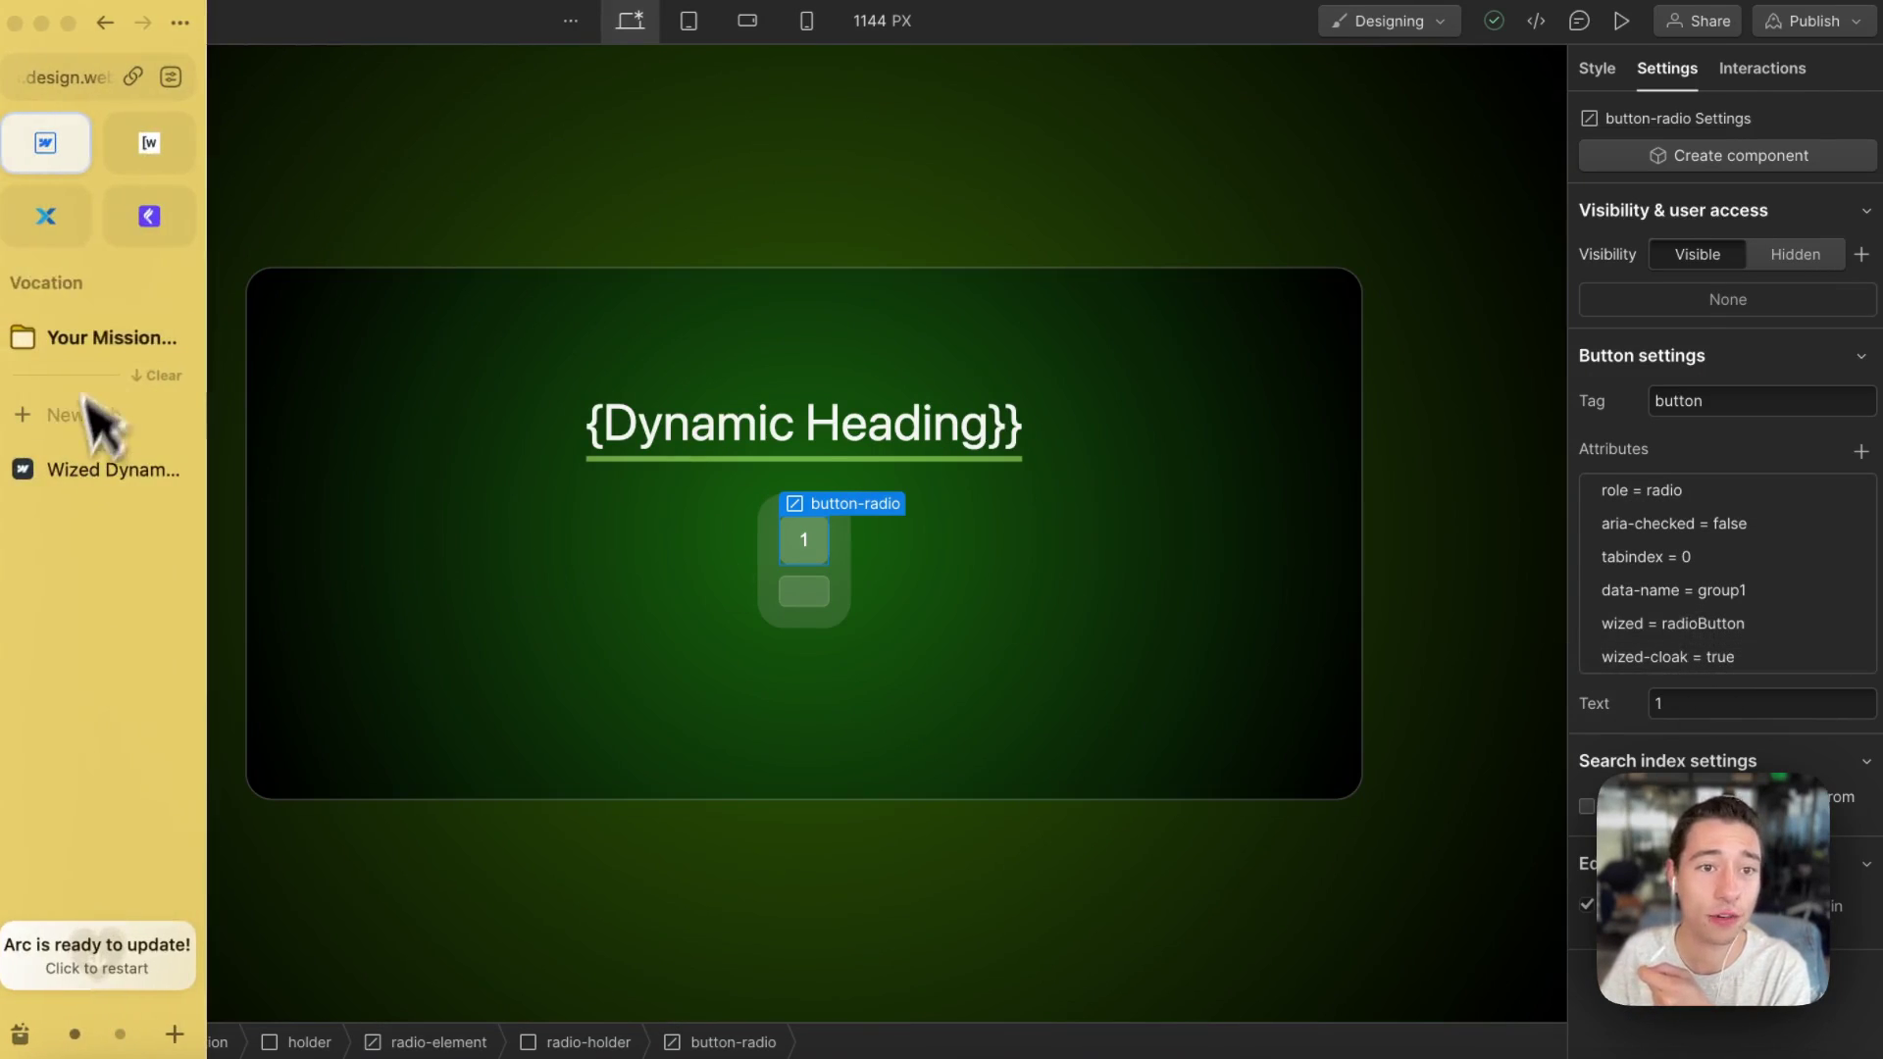
{"action": "left_click", "coordinate": [152, 173]}
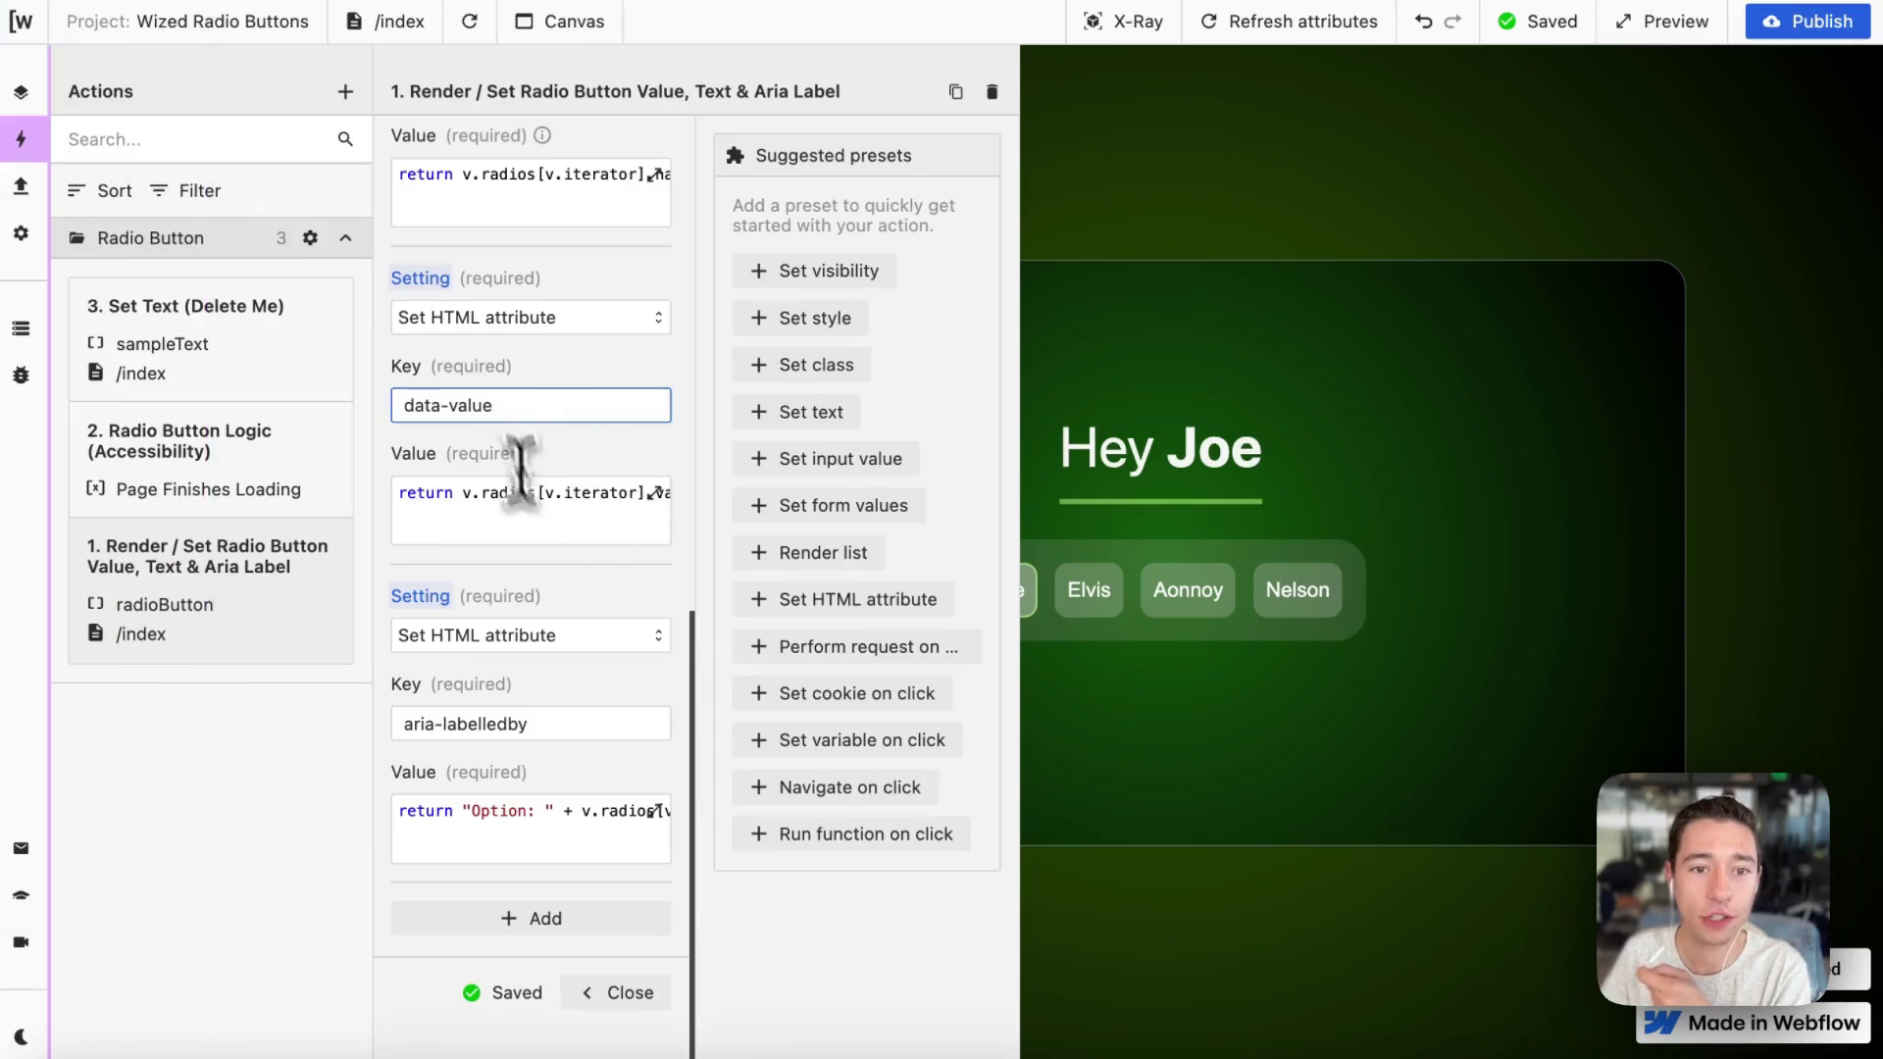
{"action": "left_click", "coordinate": [569, 730]}
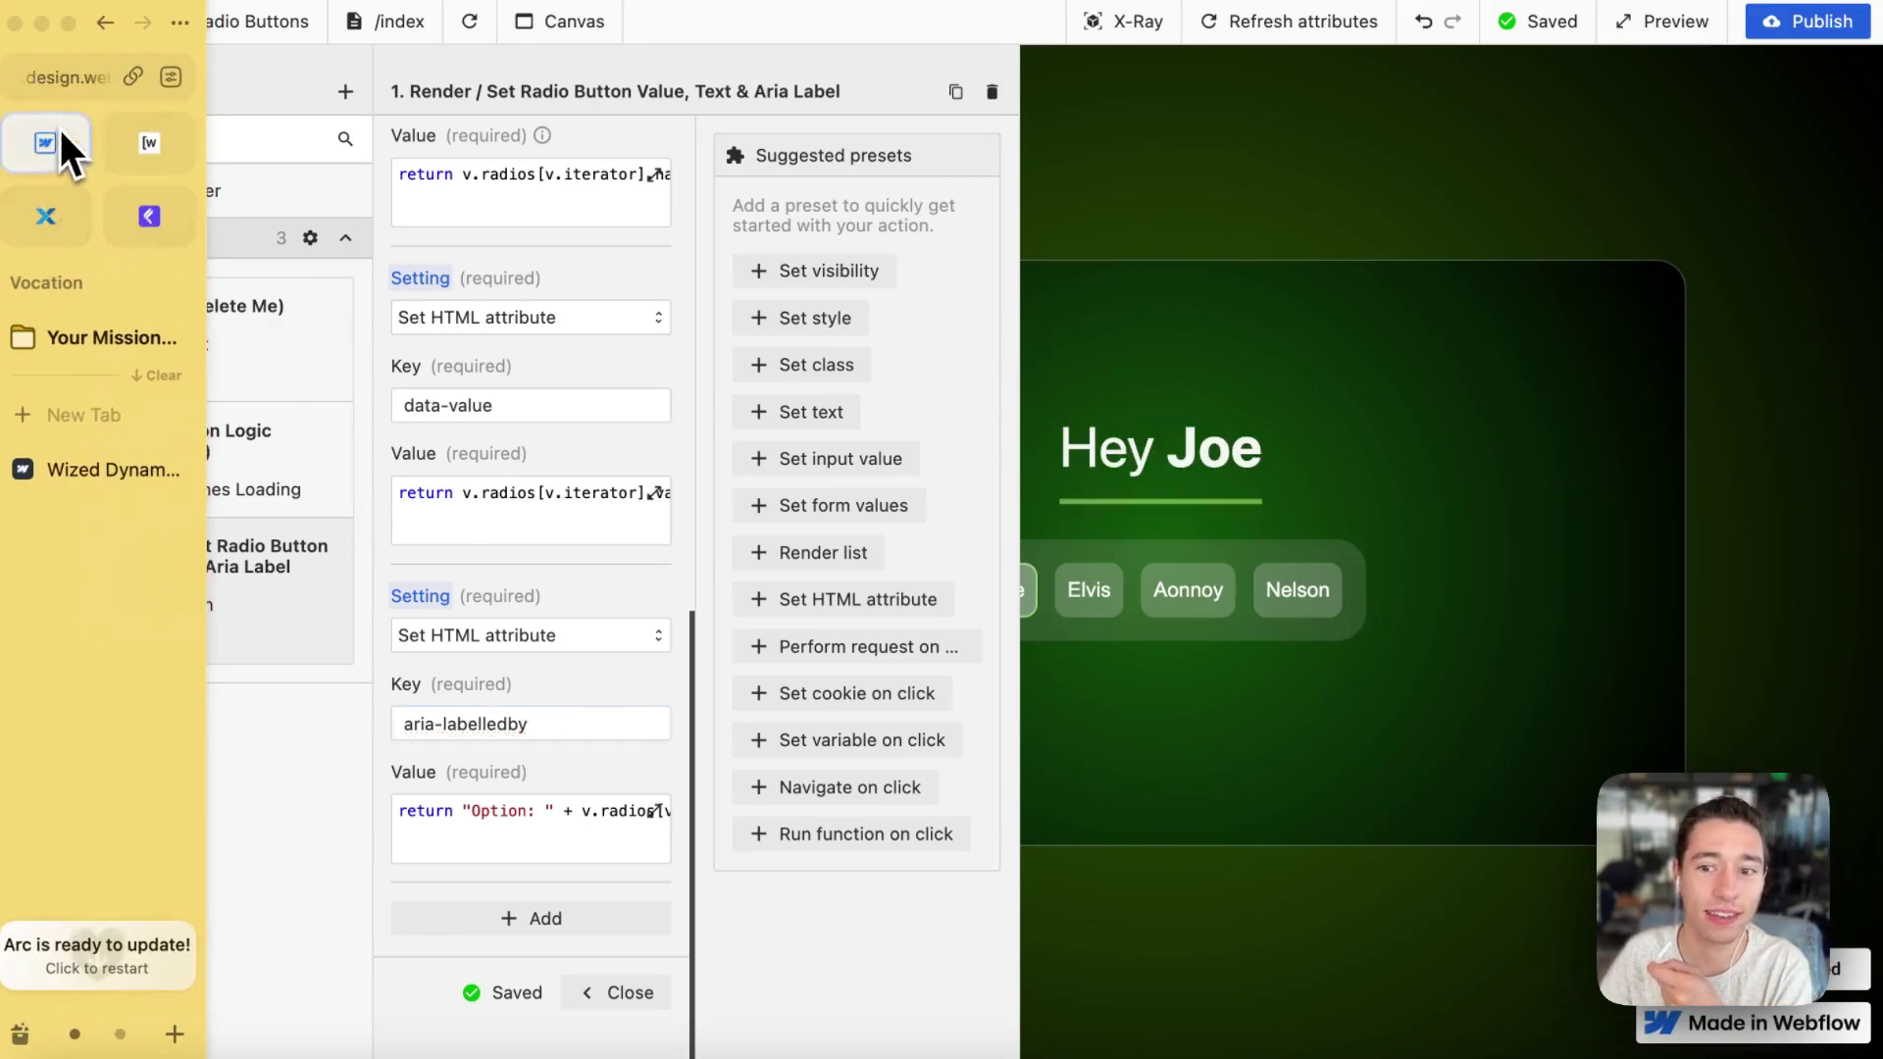
Check the data-value and aria-labelledby keys in the Wized render action once more and close the action.
{"action": "left_click", "coordinate": [57, 127]}
{"action": "mouse_move", "coordinate": [8, 236]}
{"action": "left_click", "coordinate": [162, 161]}
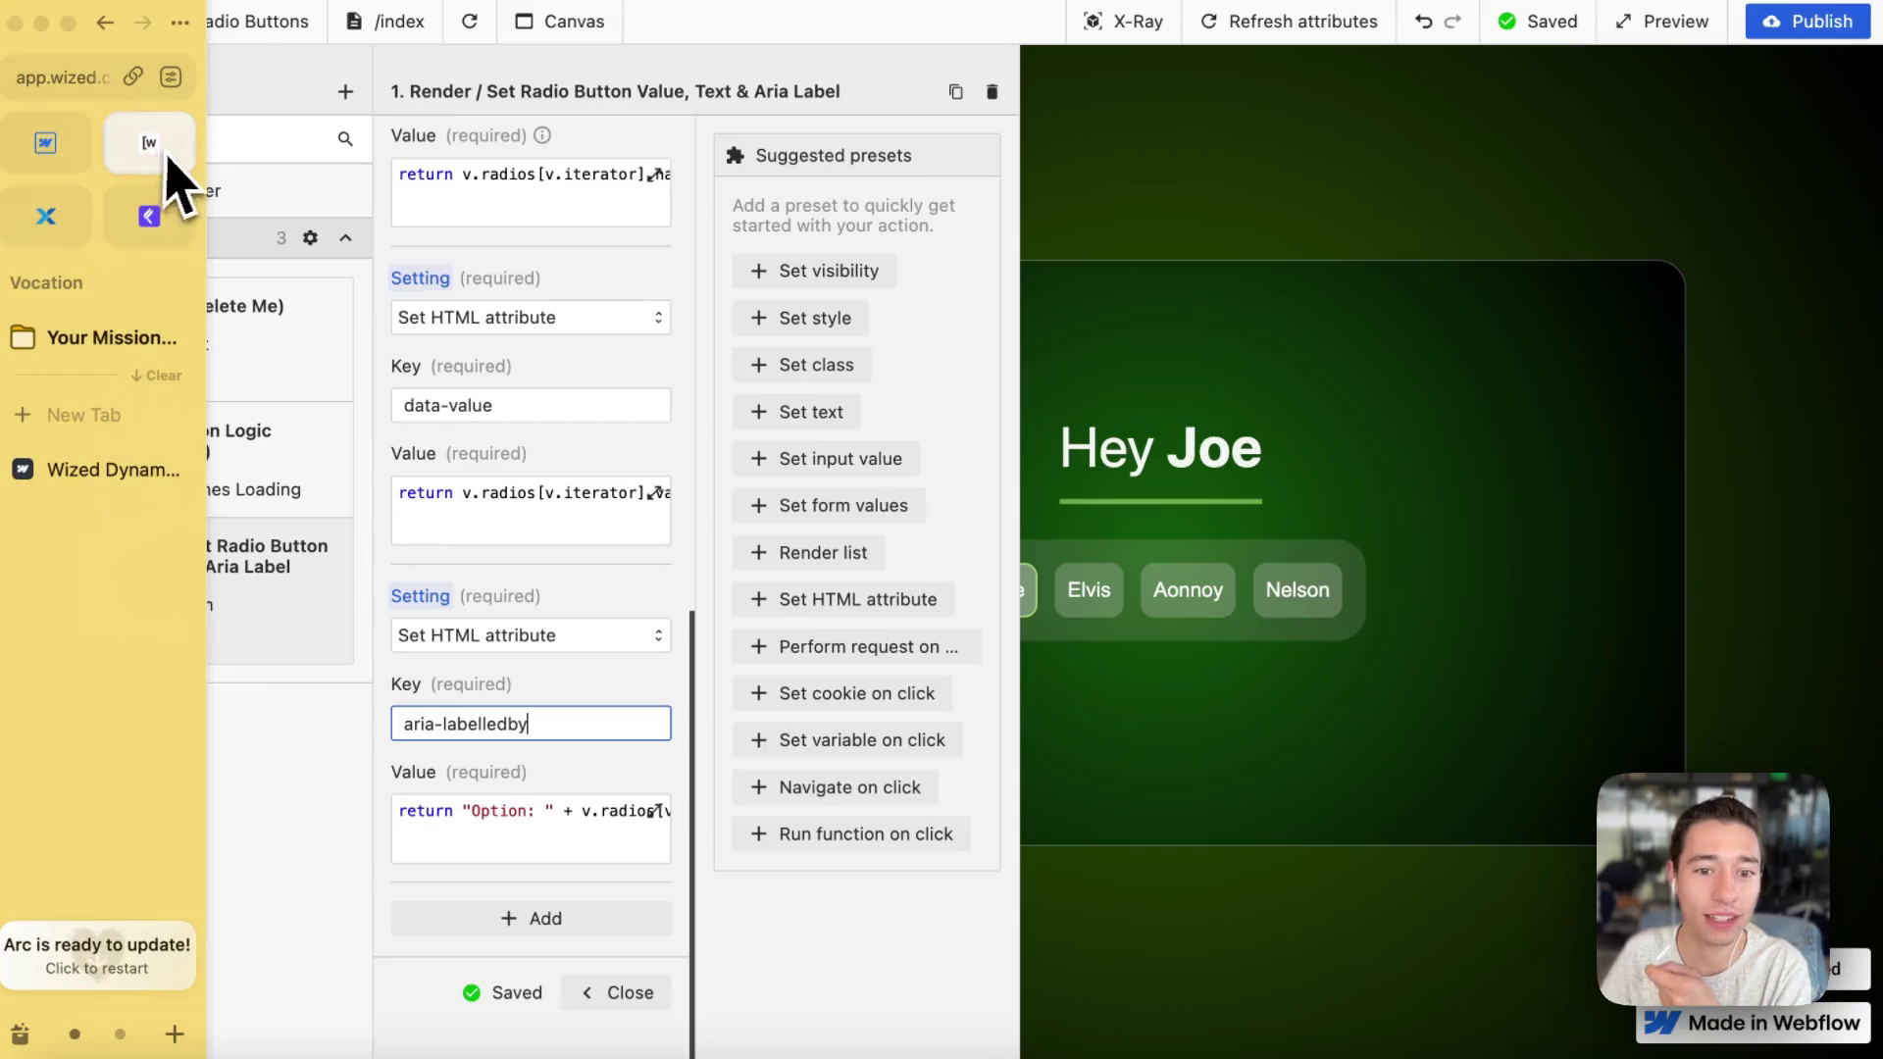
{"action": "left_click", "coordinate": [538, 402]}
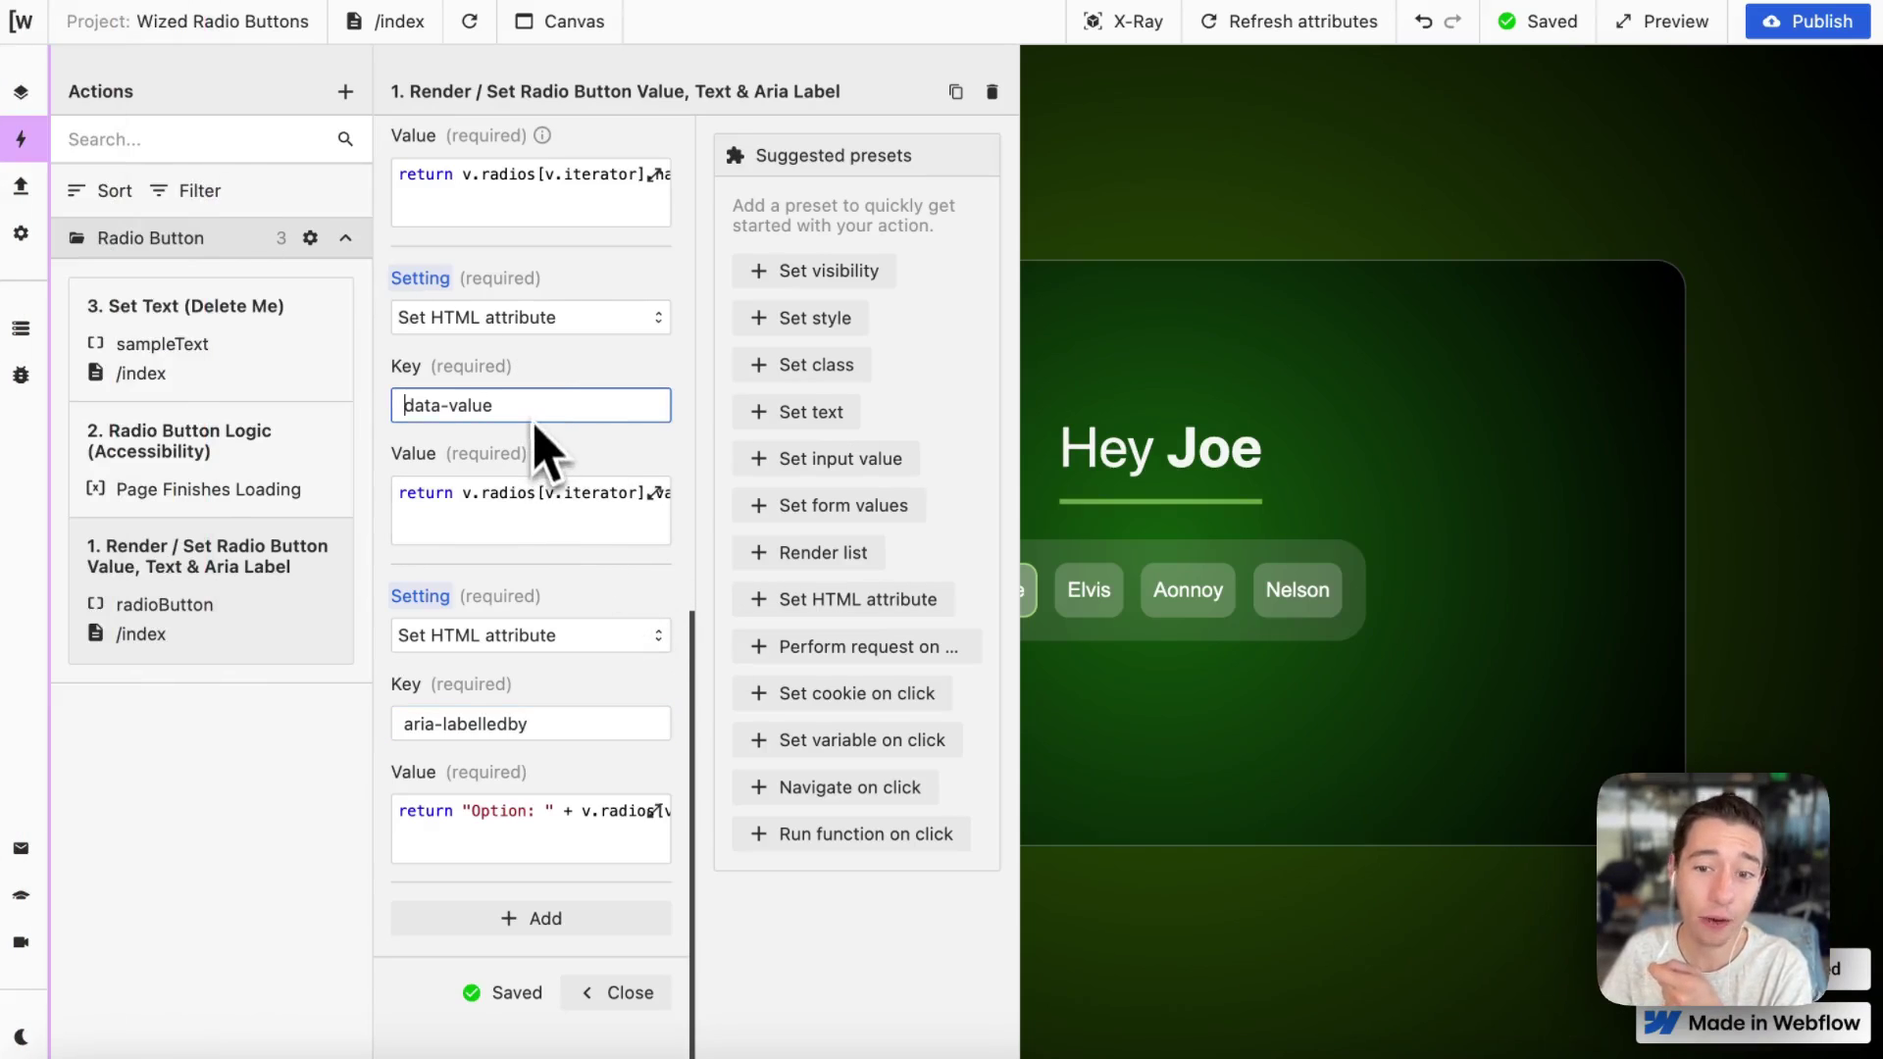
{"action": "left_click", "coordinate": [545, 724]}
{"action": "scroll", "coordinate": [647, 745], "scroll_direction": "down", "scroll_amount": 1}
{"action": "left_click", "coordinate": [637, 885]}
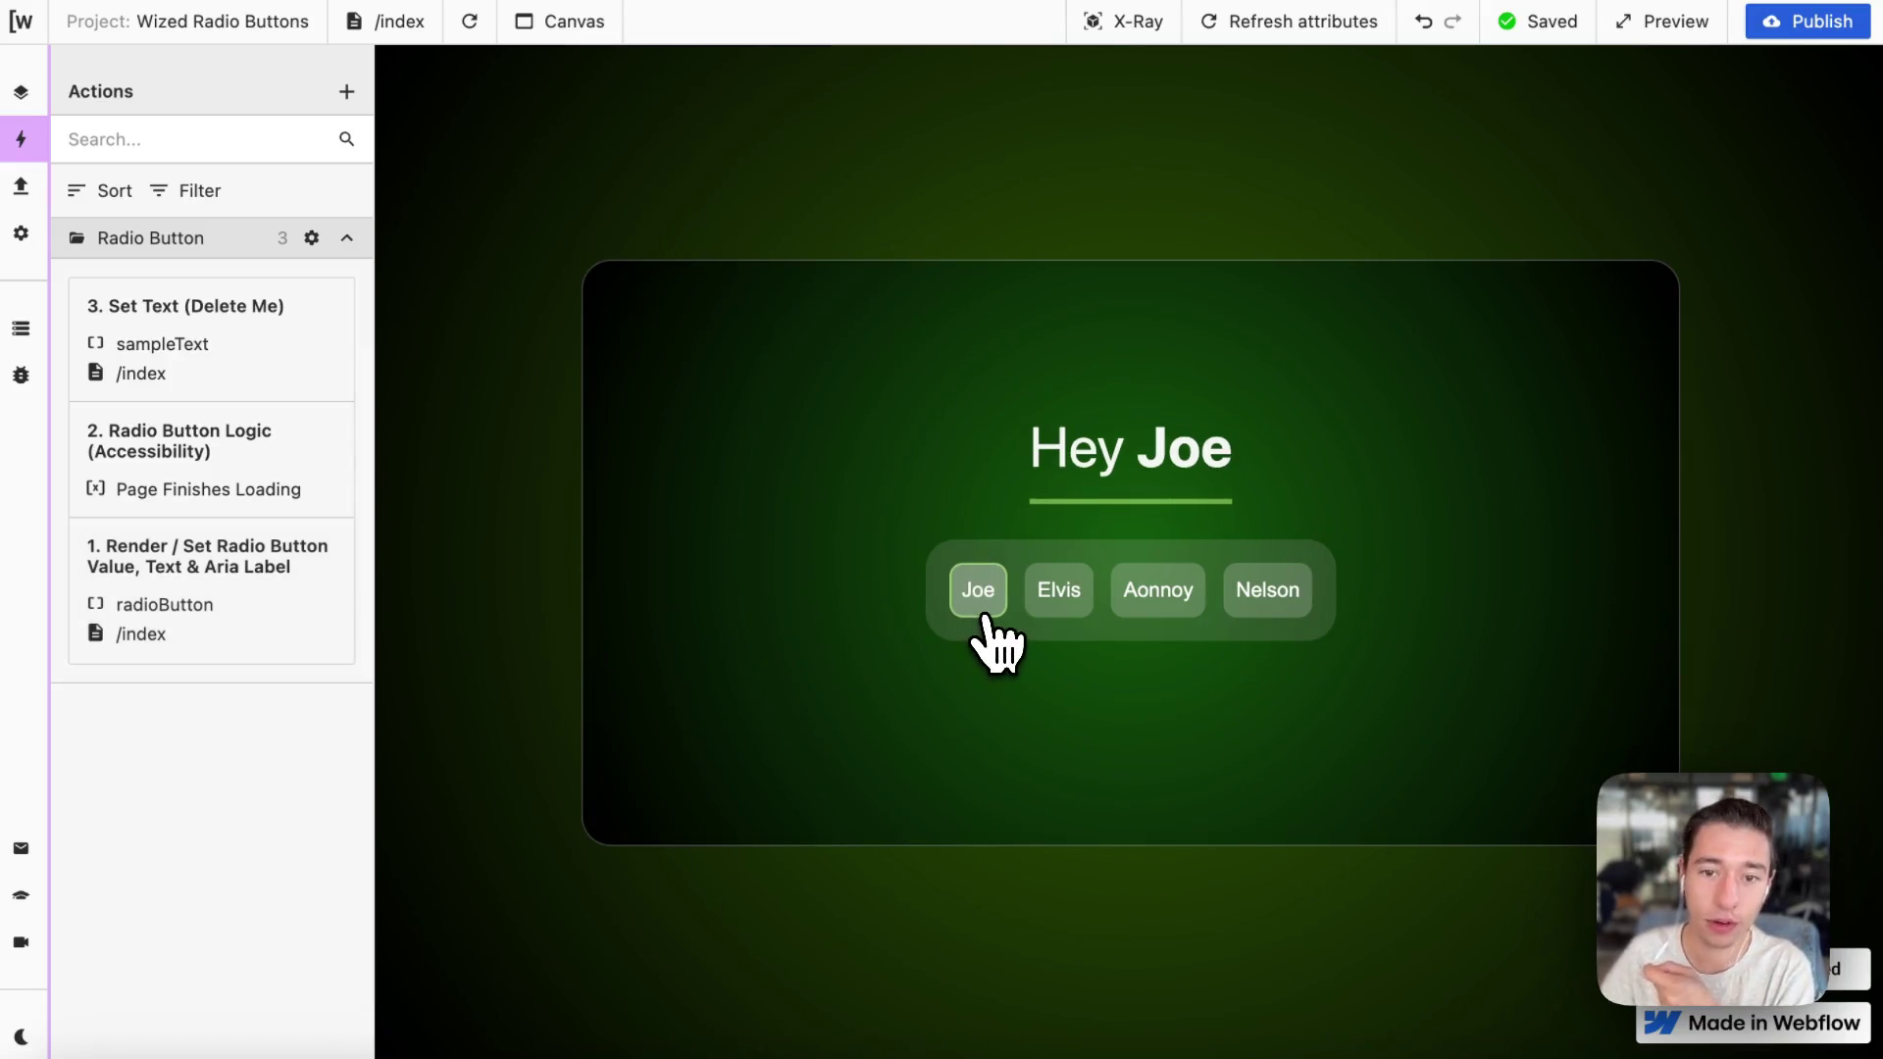
Test keyboard navigation by cycling forward through the radio buttons on the canvas until the third option is selected.
{"action": "key", "text": "Right"}
{"action": "key", "text": "Right"}
{"action": "key", "text": "Right"}
{"action": "key", "text": "Right"}
{"action": "key", "text": "Right"}
{"action": "key", "text": "Right"}
{"action": "key", "text": "Right"}
{"action": "key", "text": "Right"}
{"action": "key", "text": "Right"}
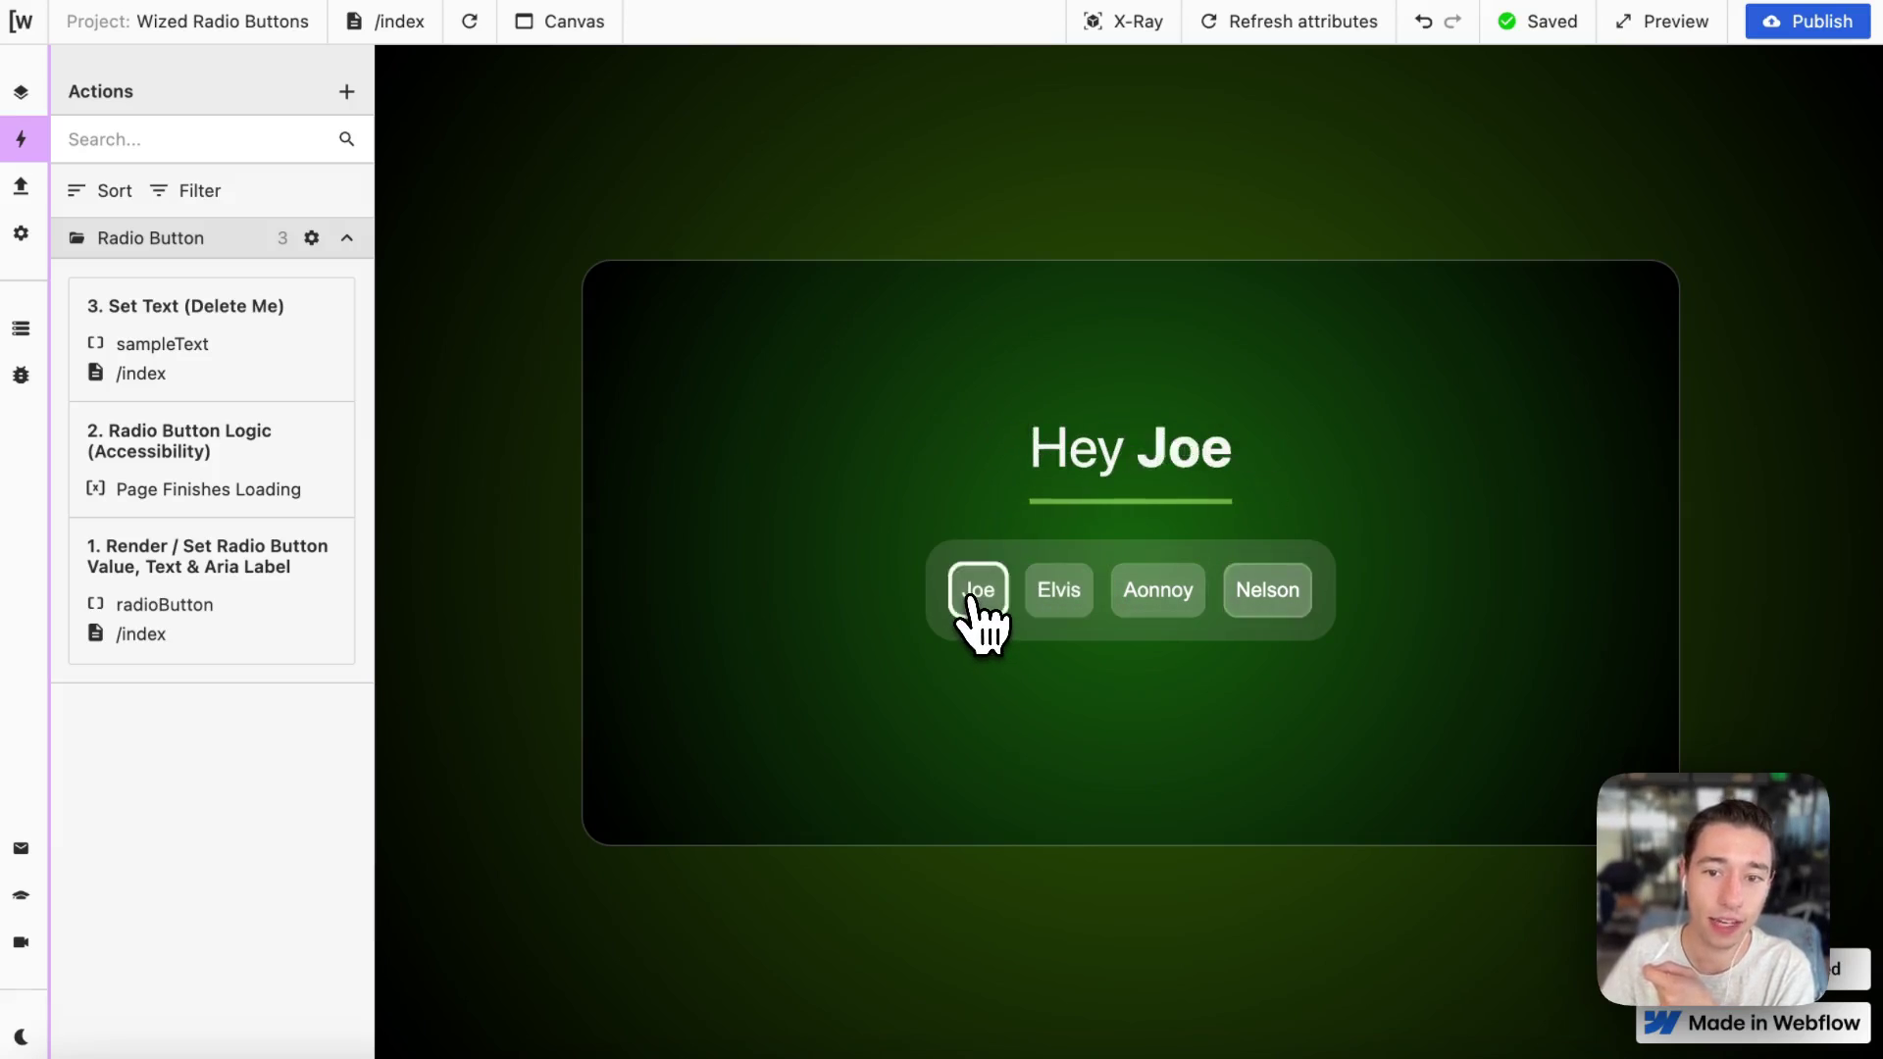
{"action": "key", "text": "Right"}
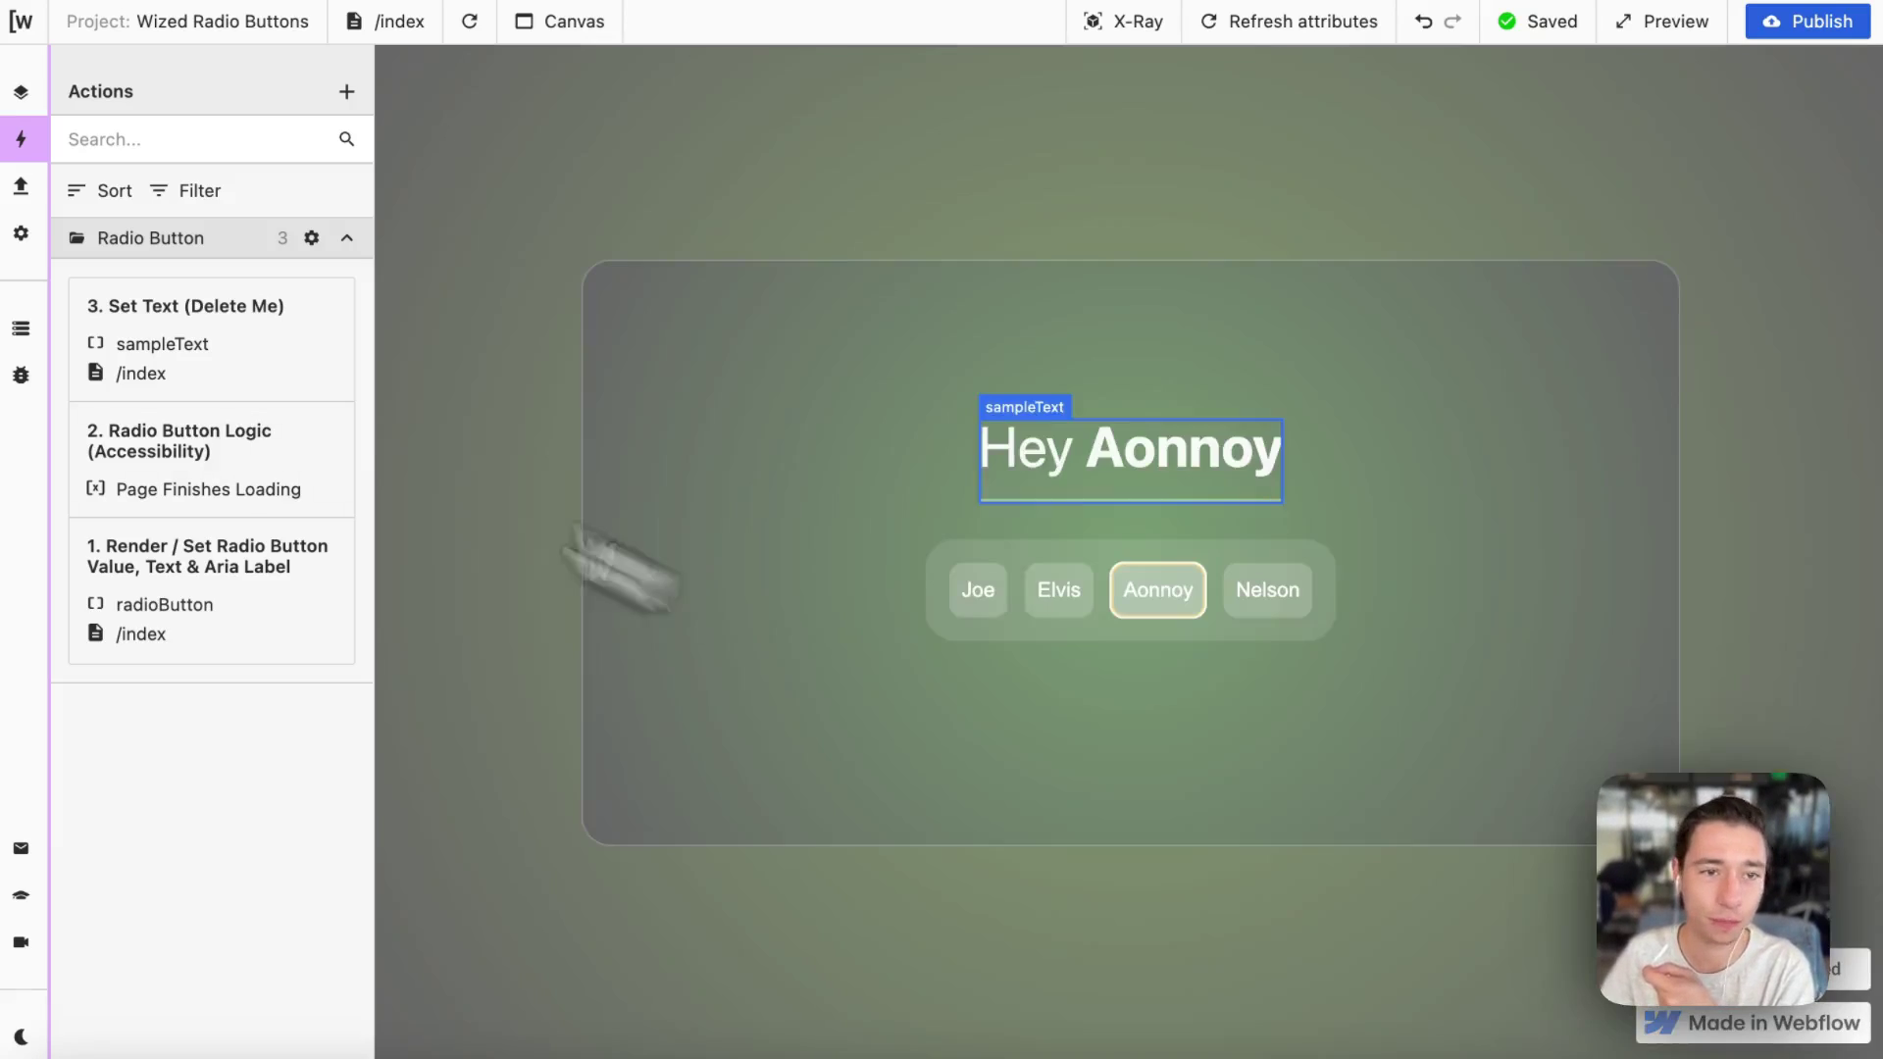
Switch to Webflow, select the hidden-radio-input element, and inspect its value, readonly and wized attributes.
{"action": "mouse_move", "coordinate": [74, 215]}
{"action": "left_click", "coordinate": [49, 147]}
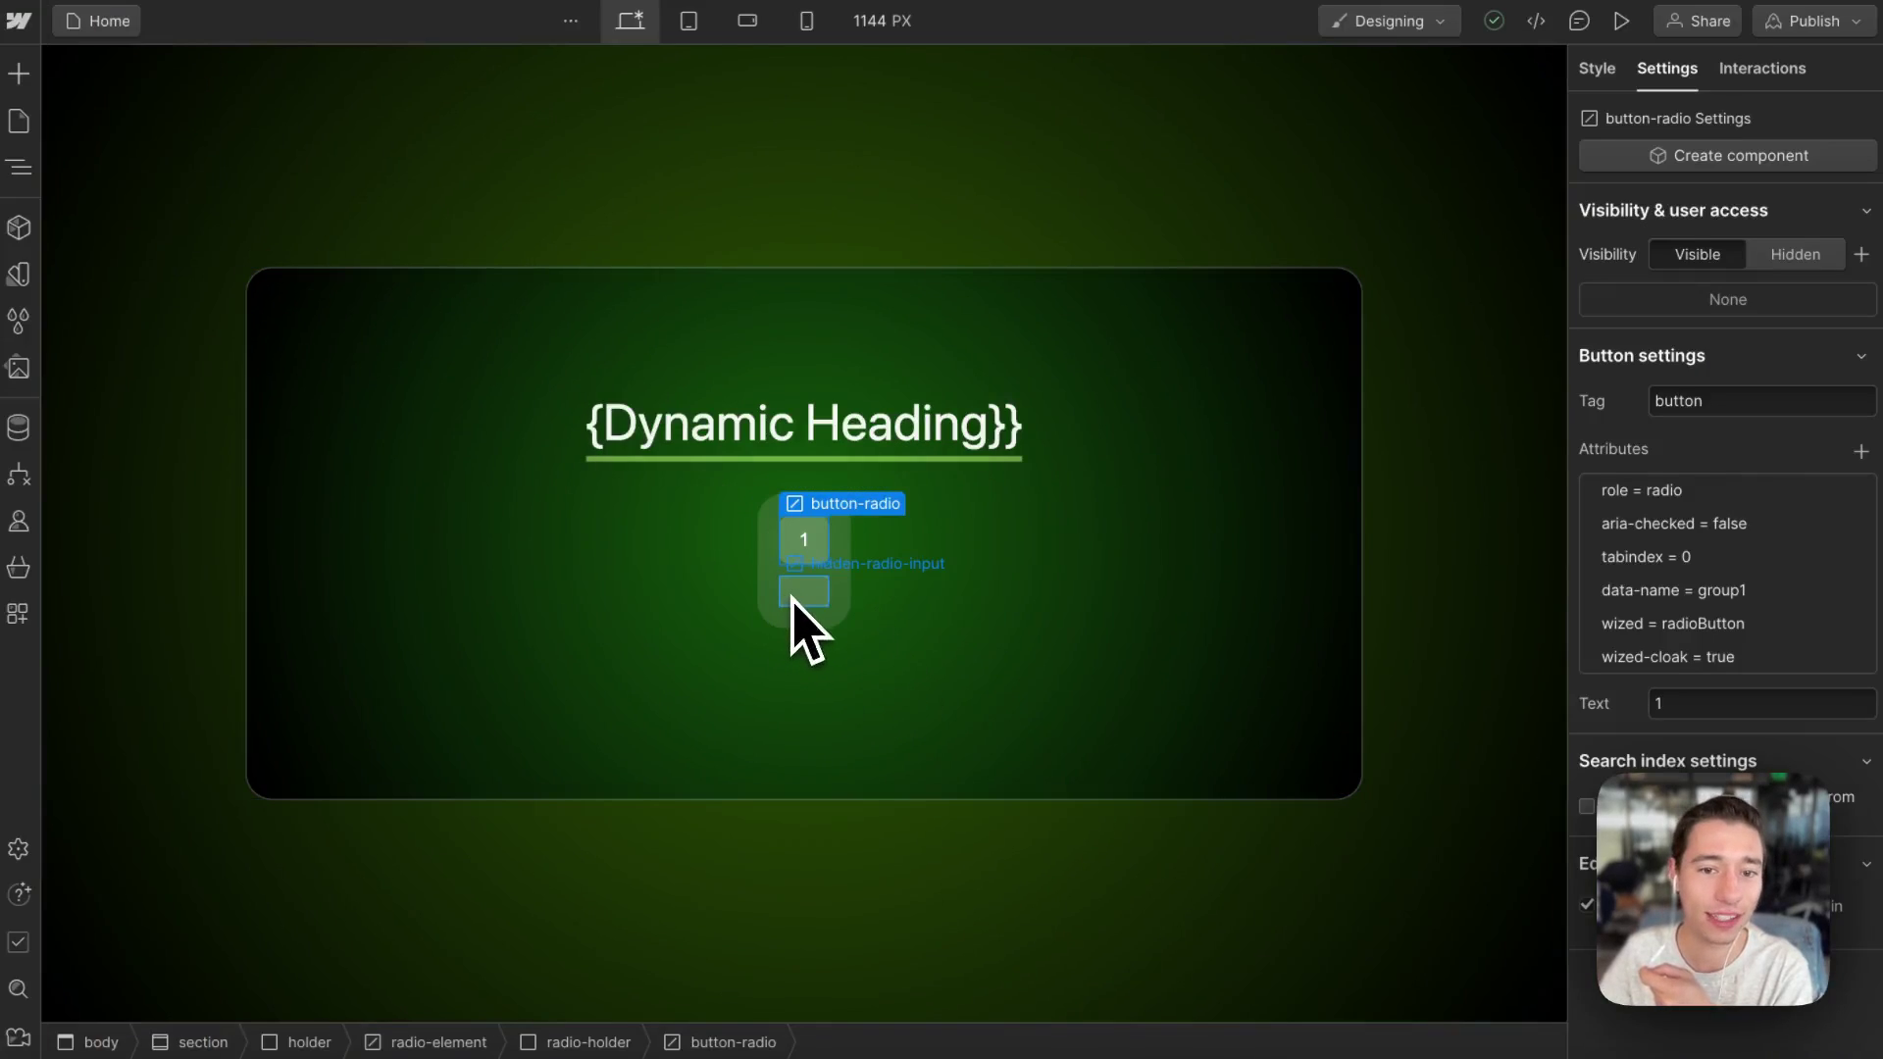
{"action": "left_click", "coordinate": [797, 596]}
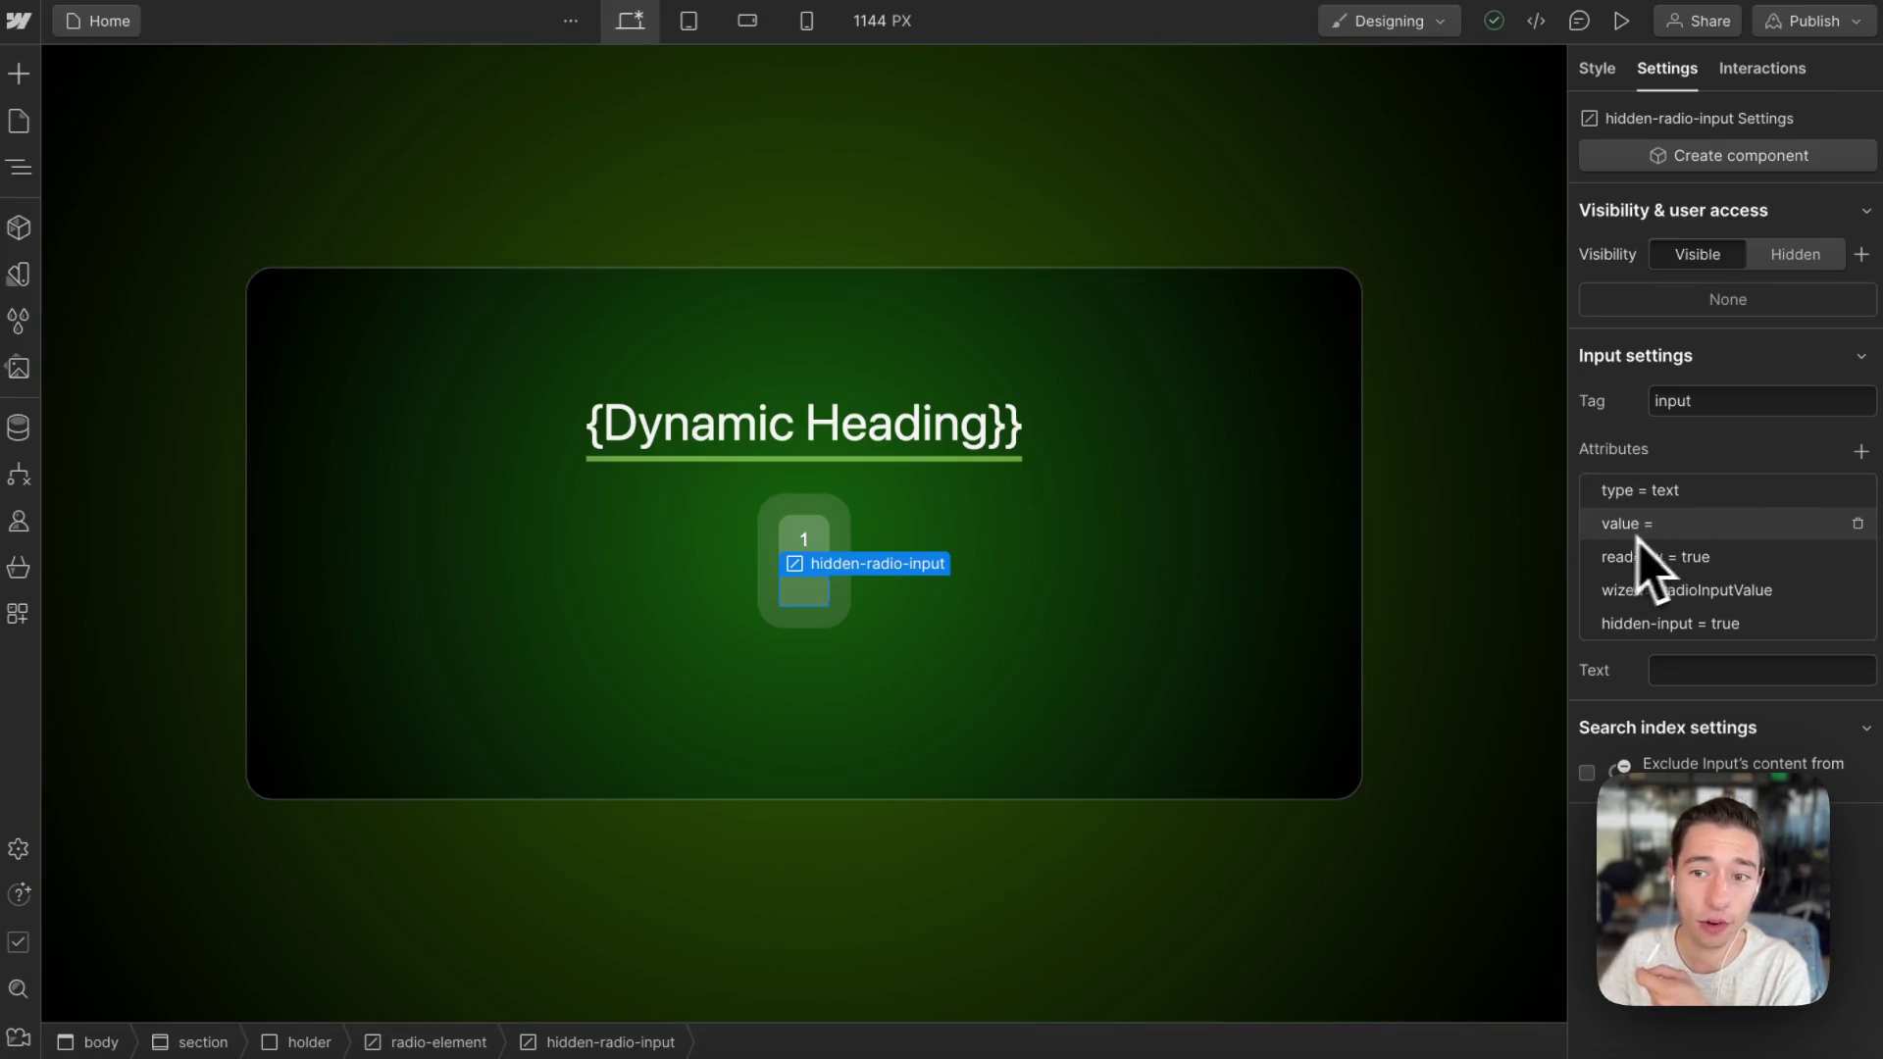
{"action": "left_click", "coordinate": [1720, 537]}
{"action": "left_click", "coordinate": [1695, 624]}
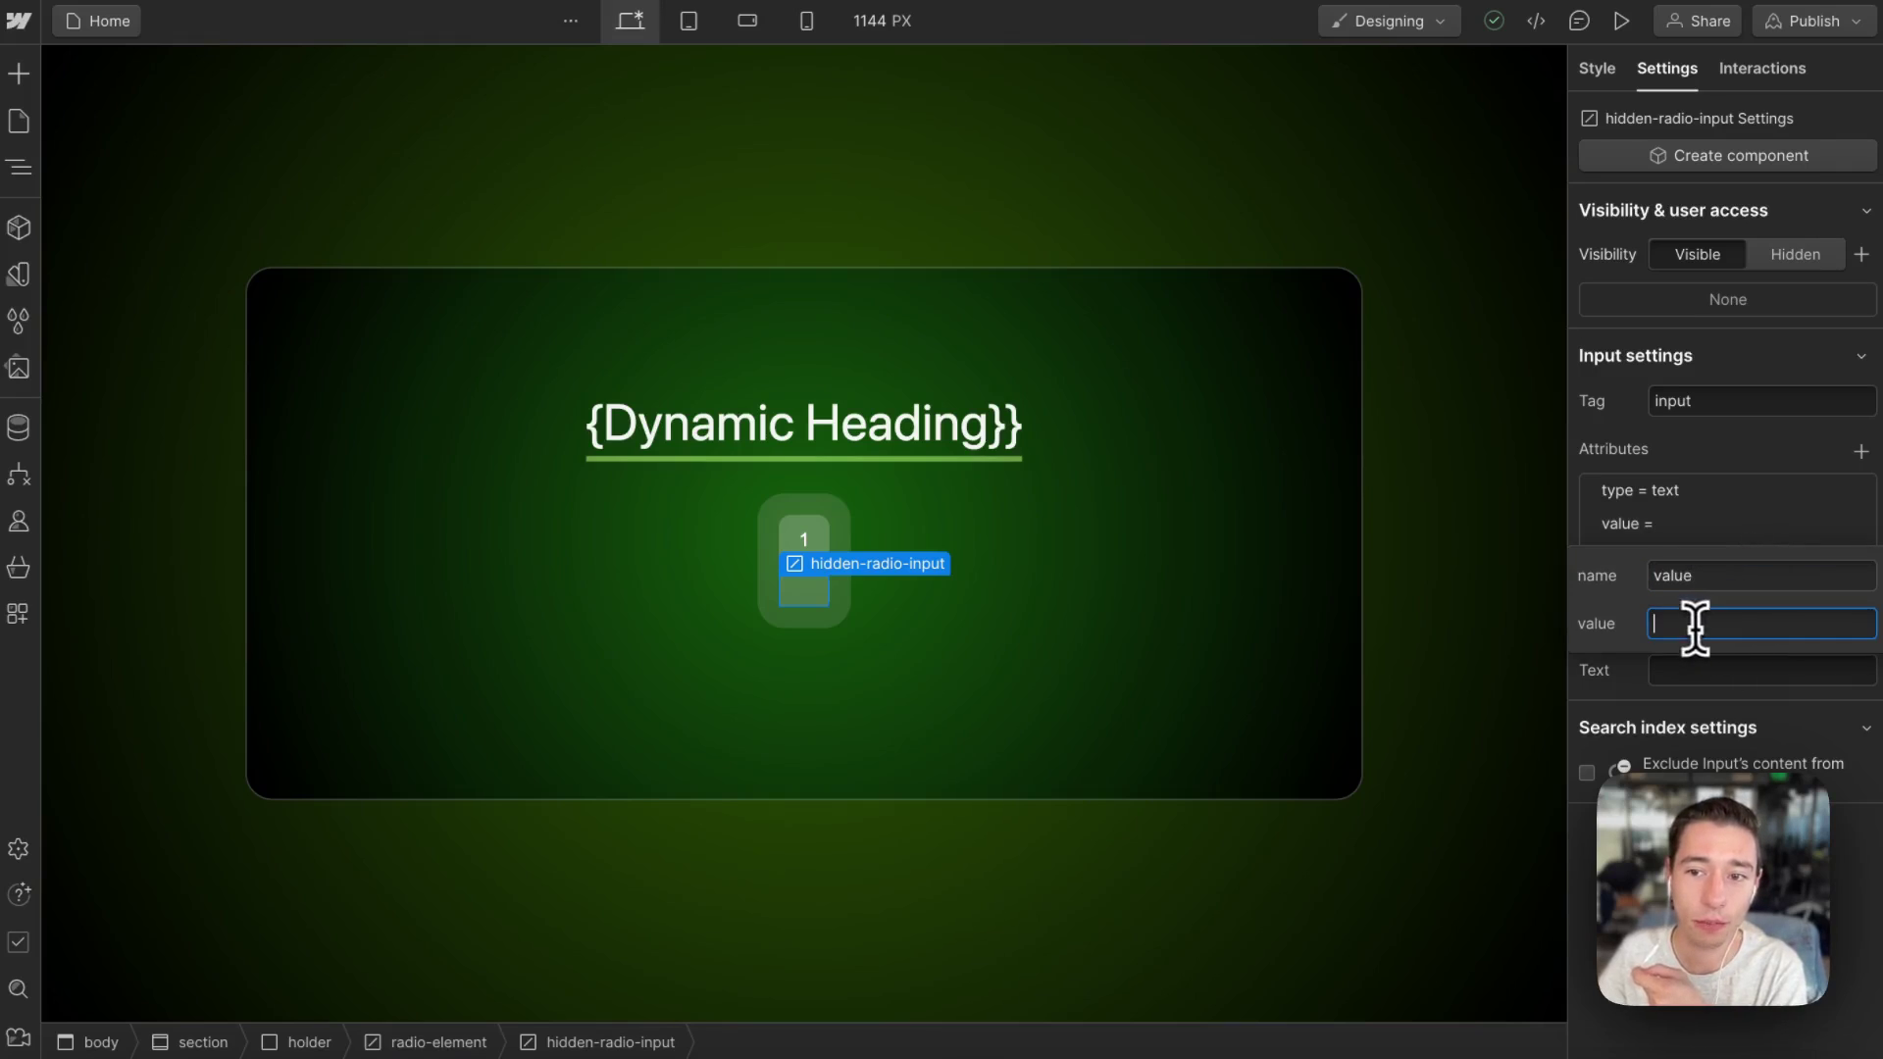
{"action": "key", "text": "Escape"}
{"action": "left_click", "coordinate": [1679, 567]}
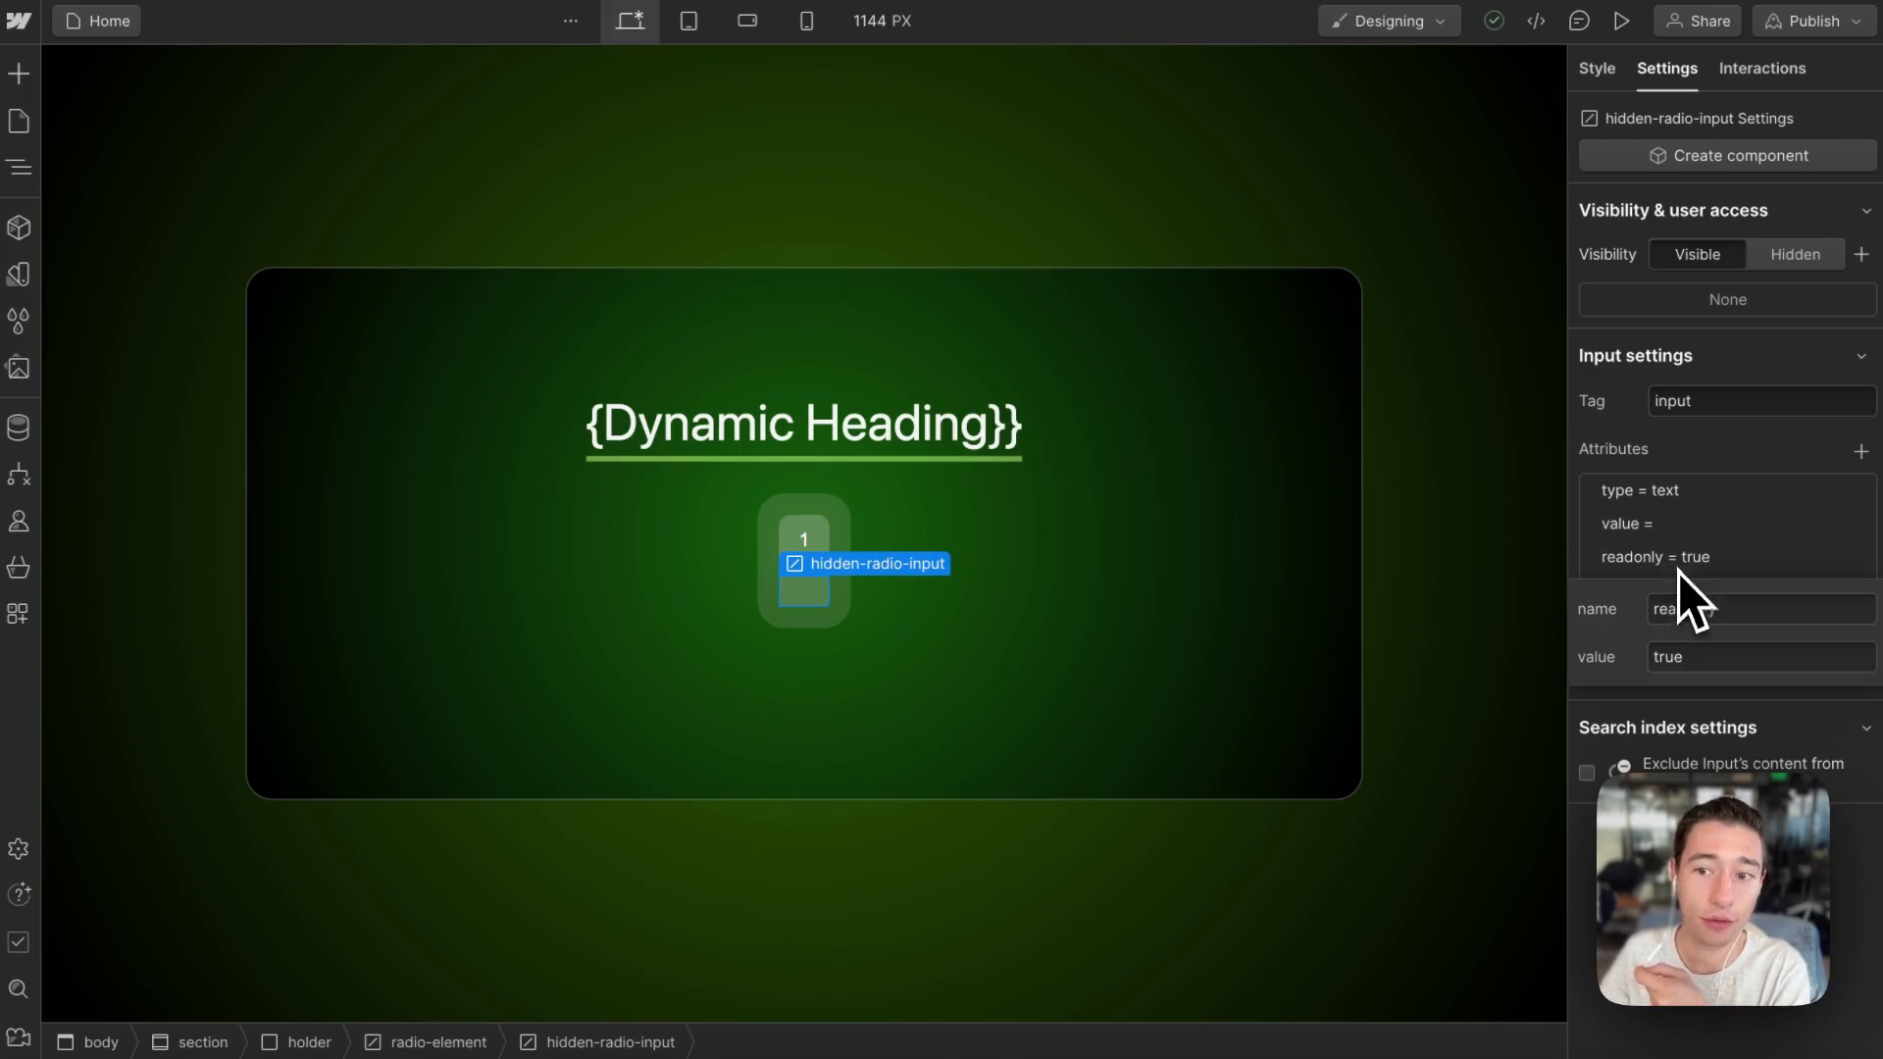
{"action": "key", "text": "Escape"}
{"action": "left_click", "coordinate": [1673, 591]}
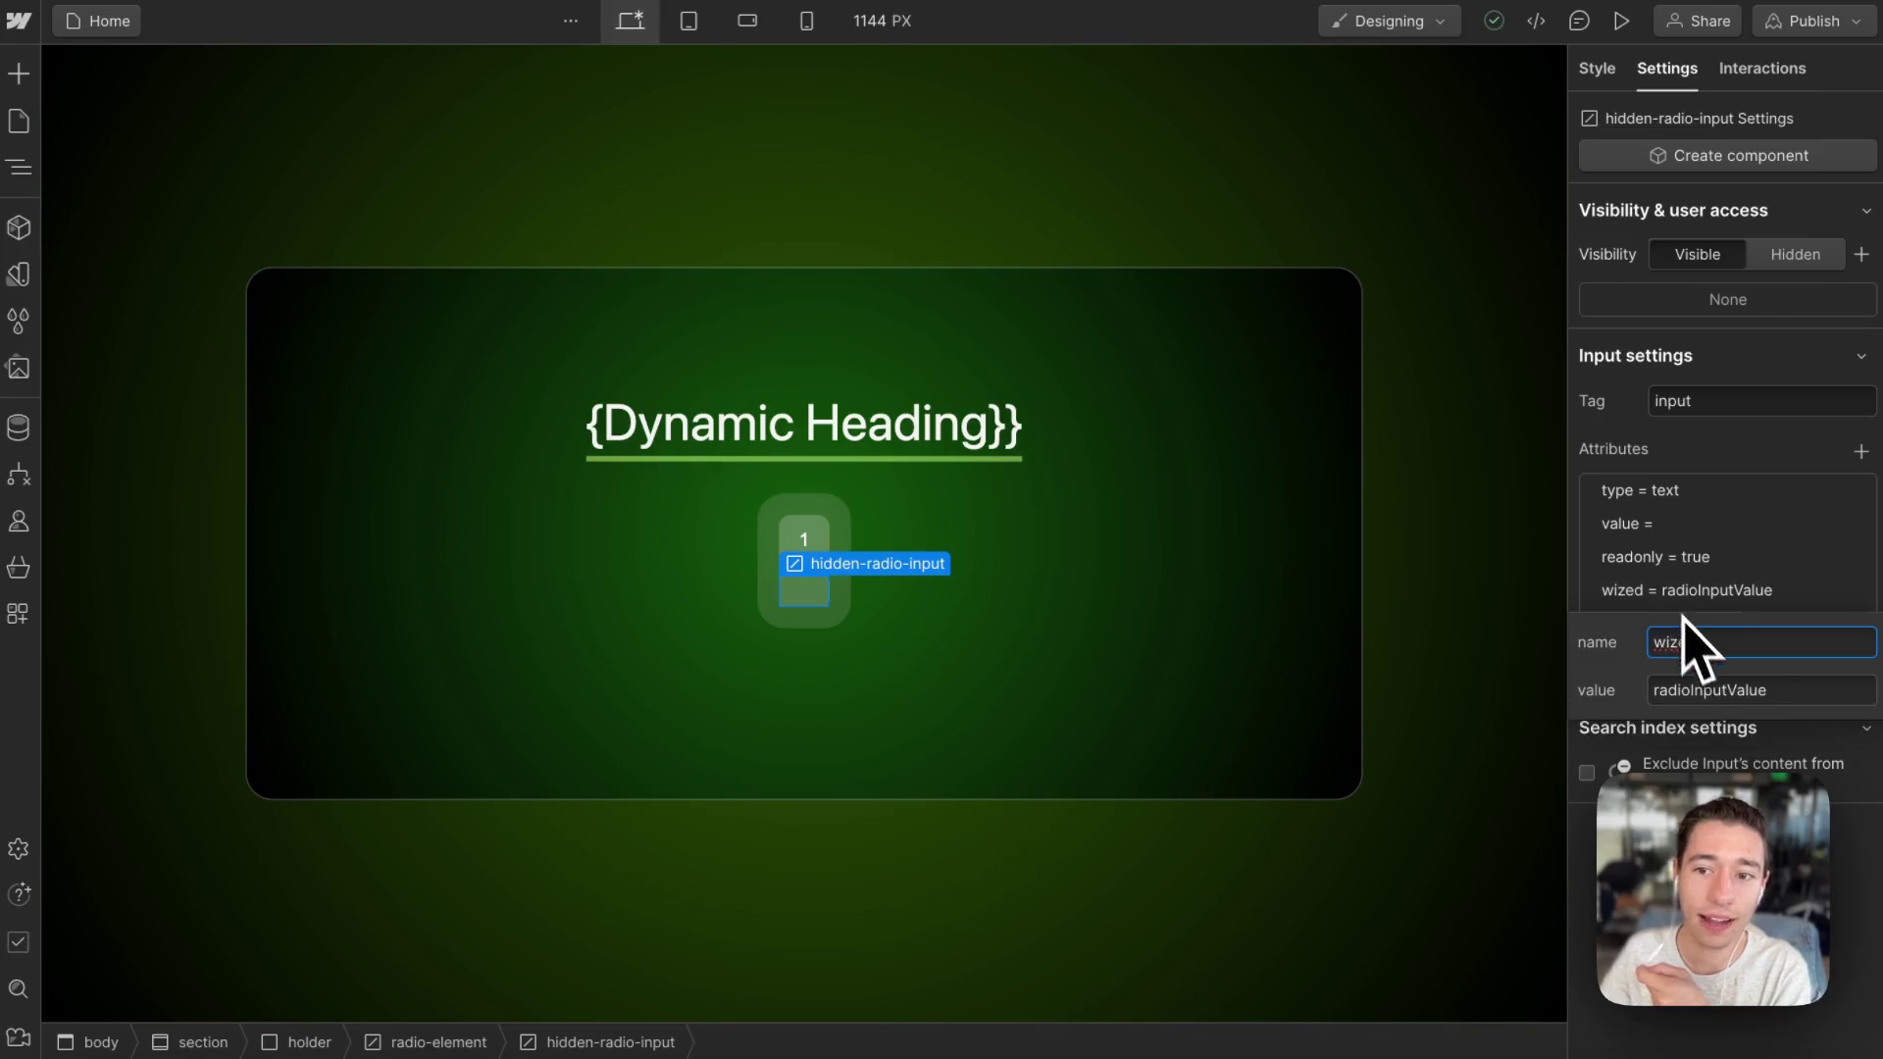
{"action": "left_click_drag", "start_coordinate": [1788, 694], "coordinate": [1673, 692]}
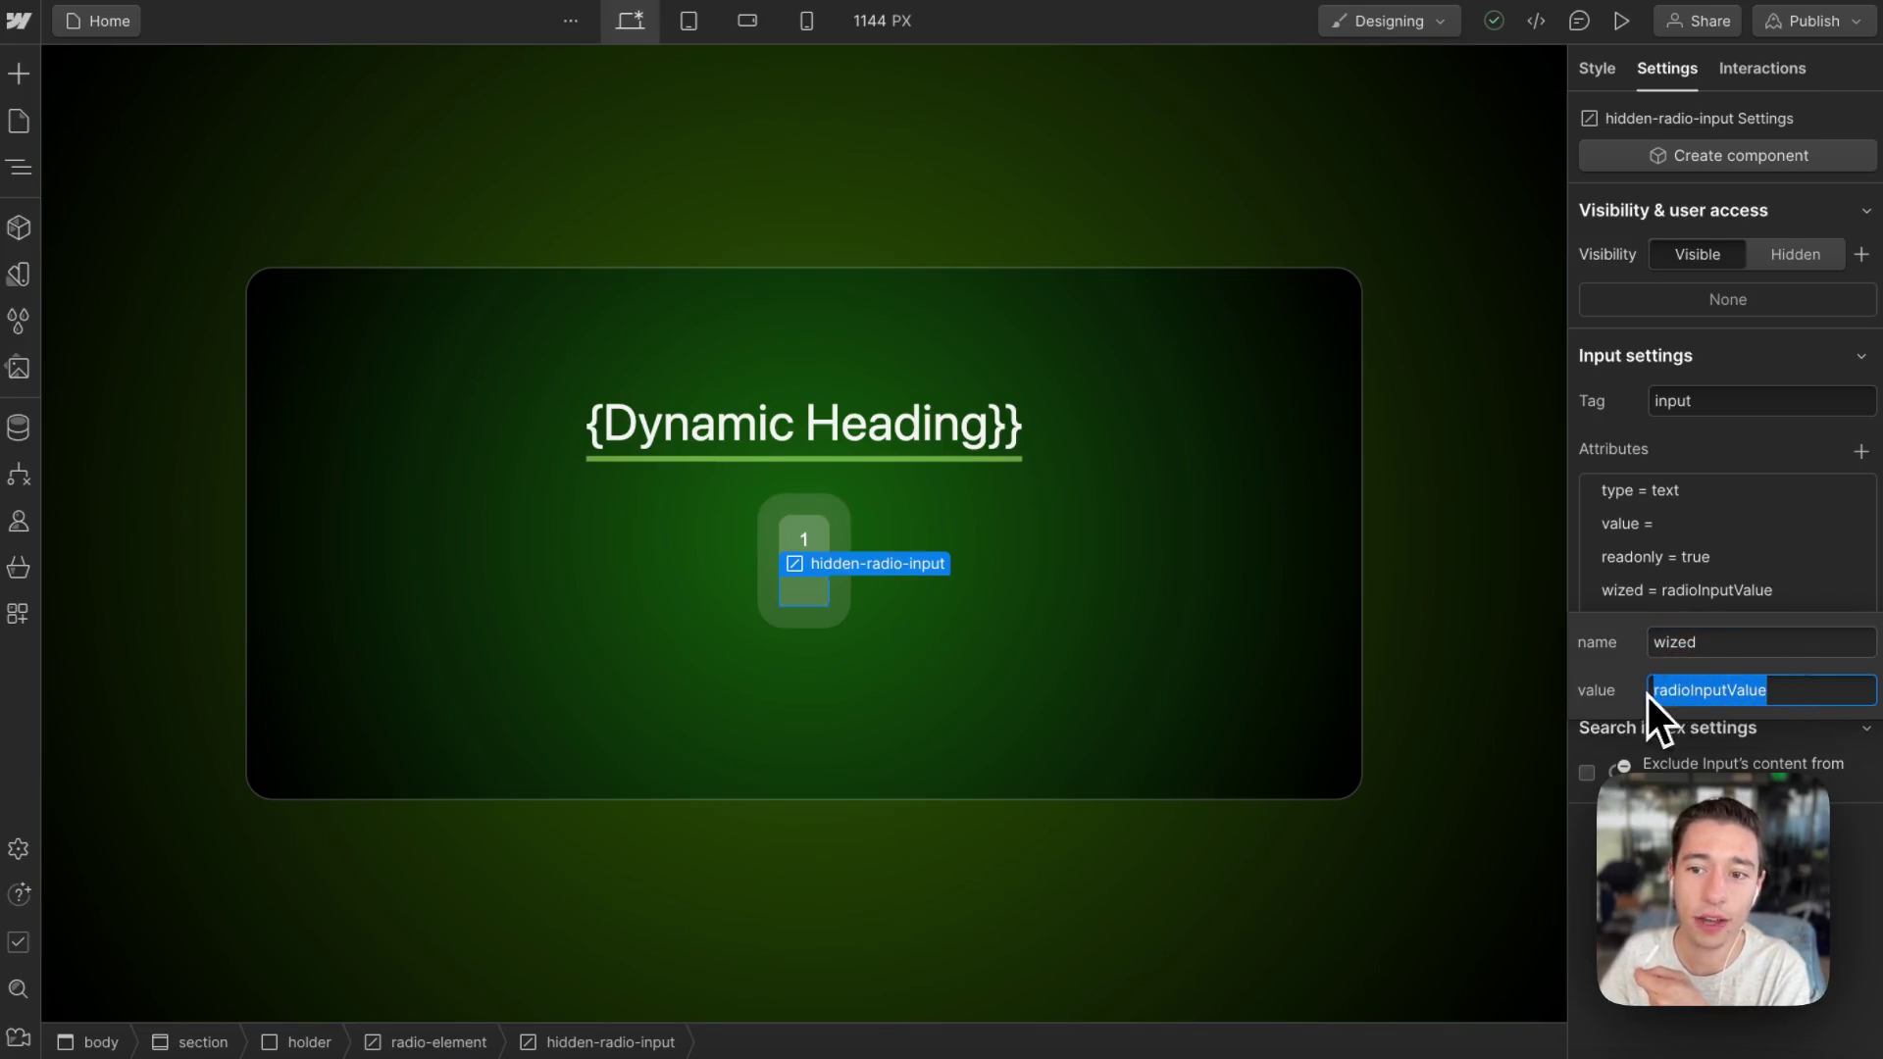
Close the wized attribute, switch to Wized, and test the radio group by selecting the second option and cycling forward by keyboard.
{"action": "key", "text": "Escape"}
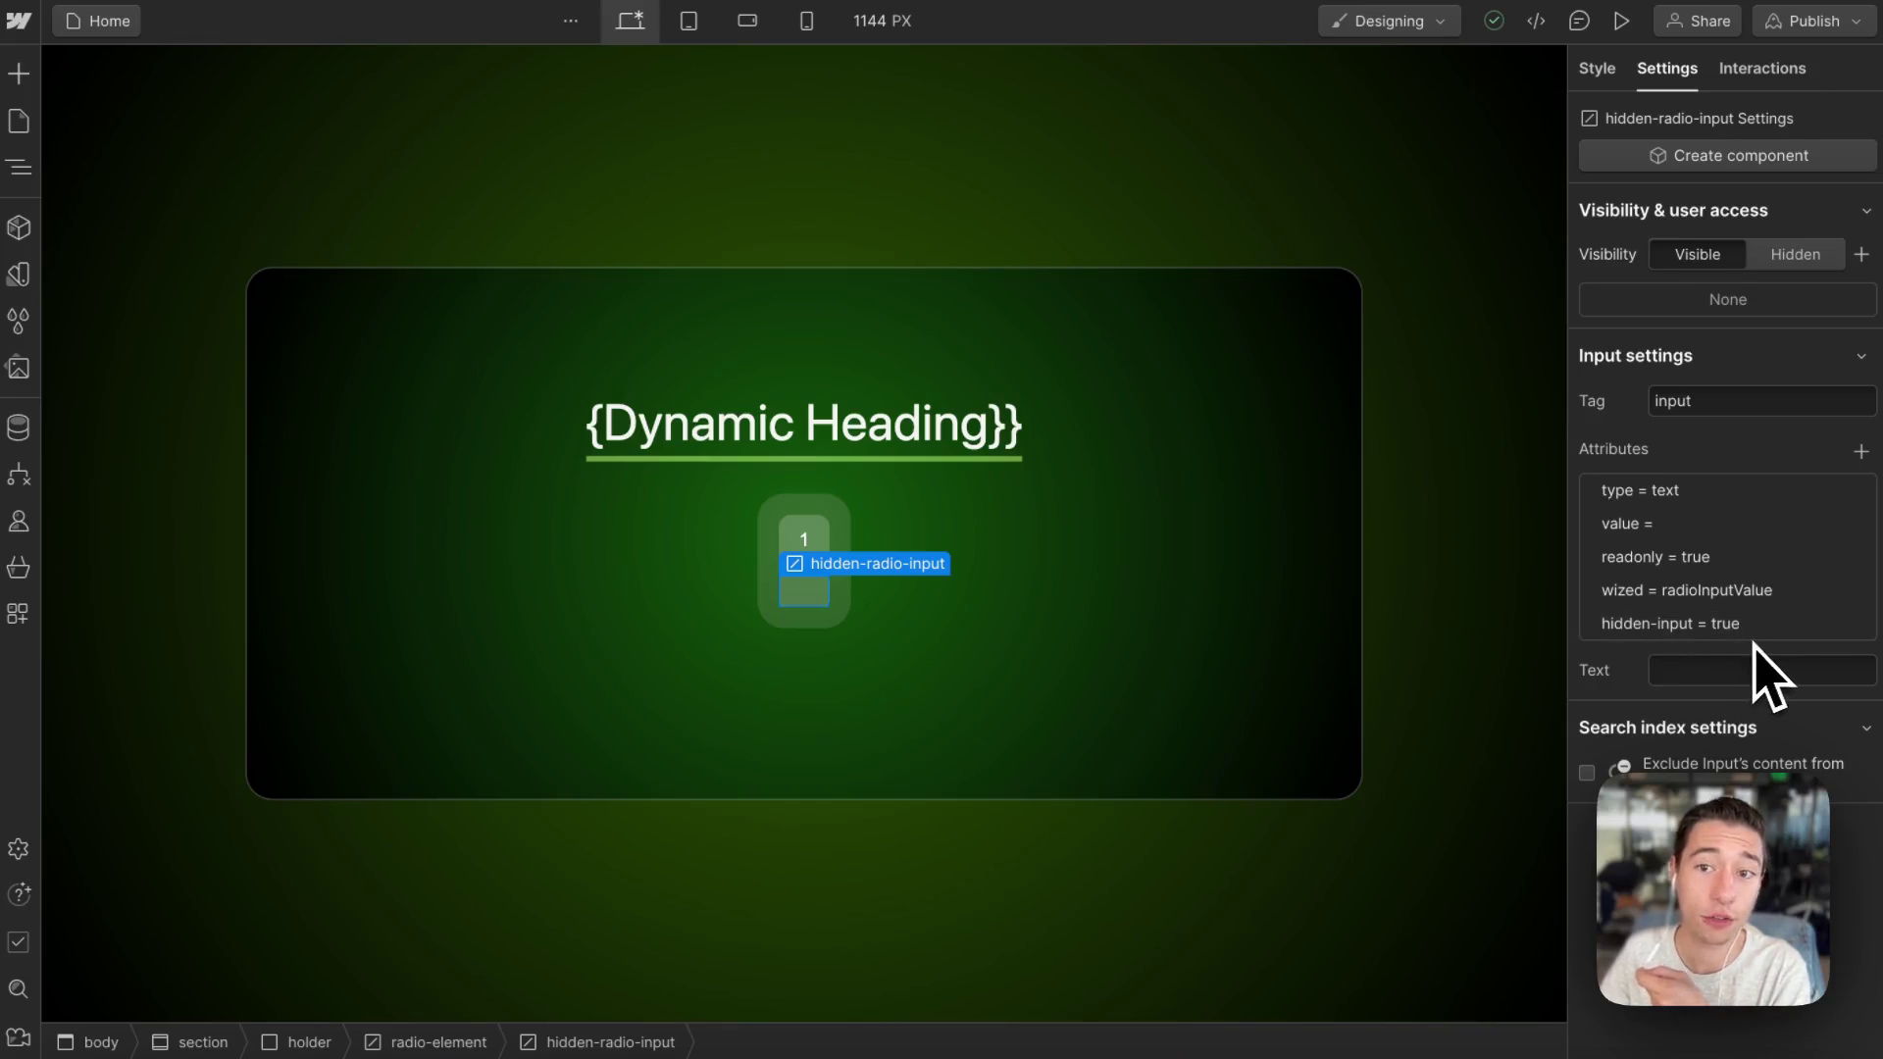
{"action": "mouse_move", "coordinate": [45, 432]}
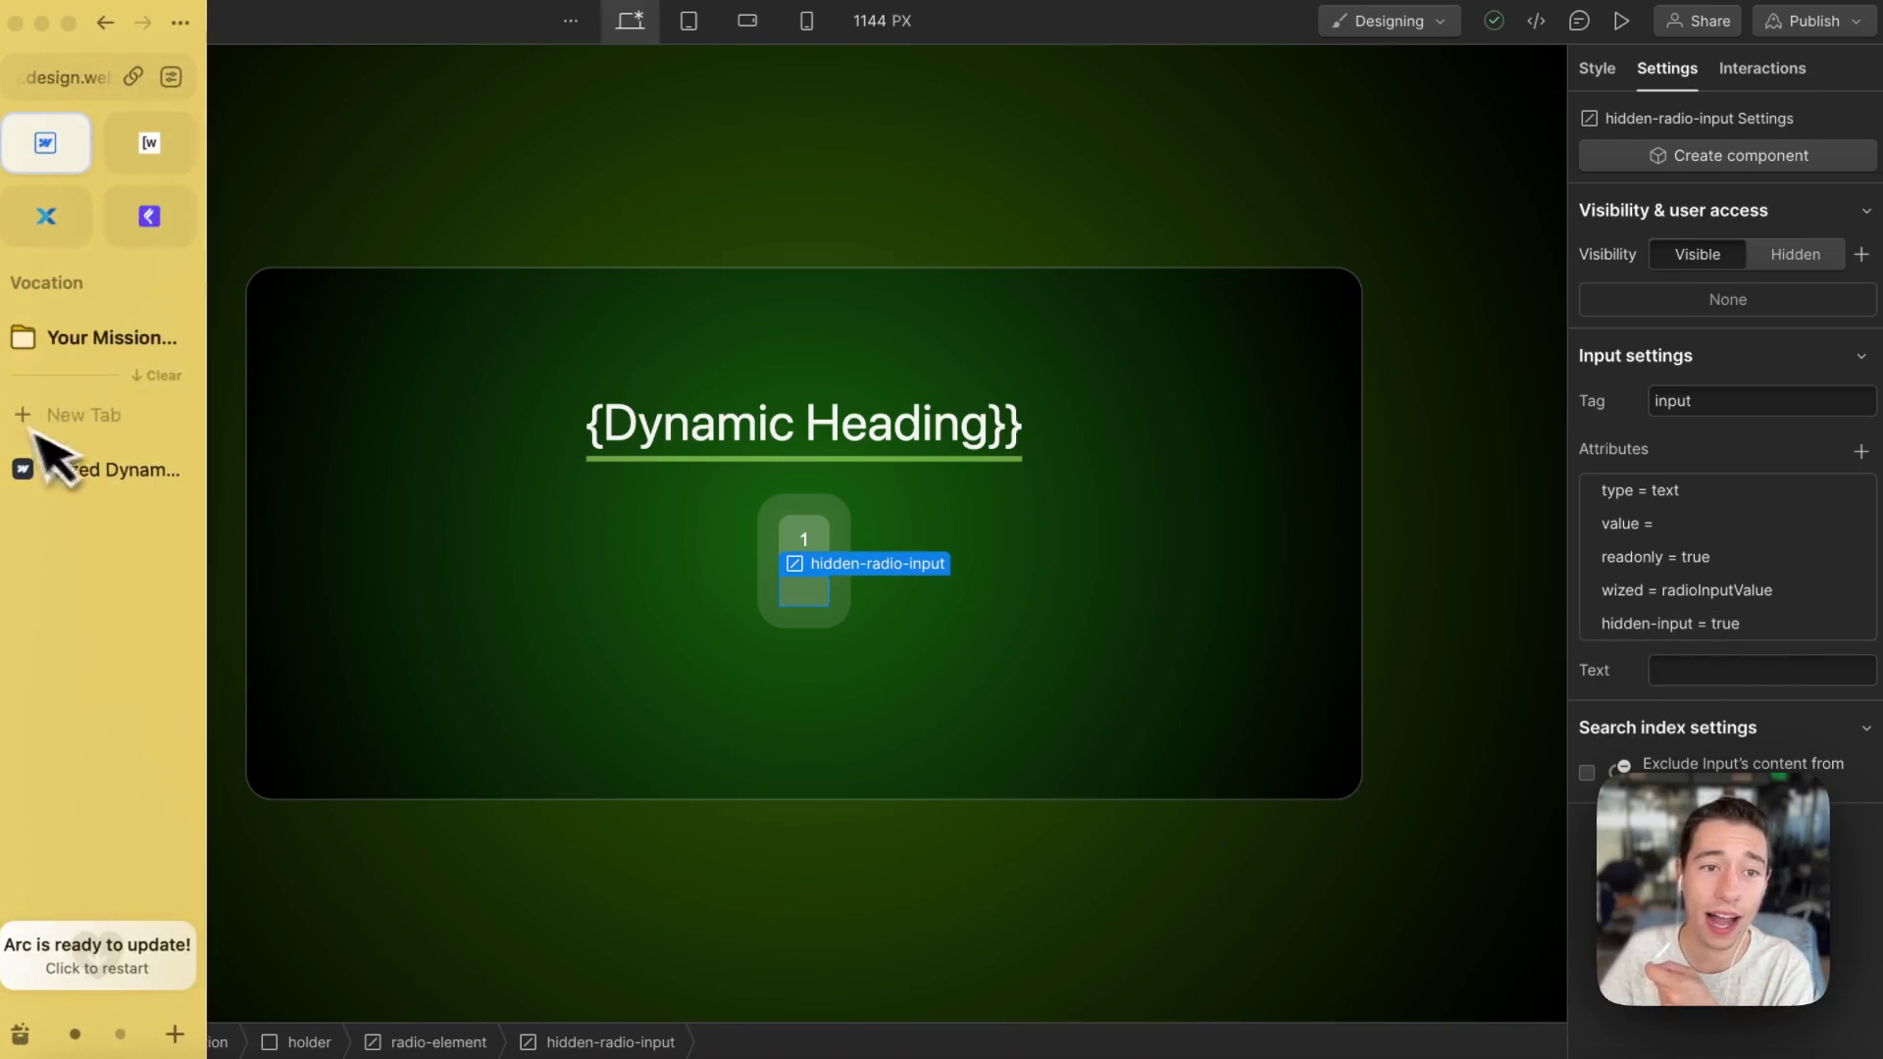
{"action": "left_click", "coordinate": [160, 169]}
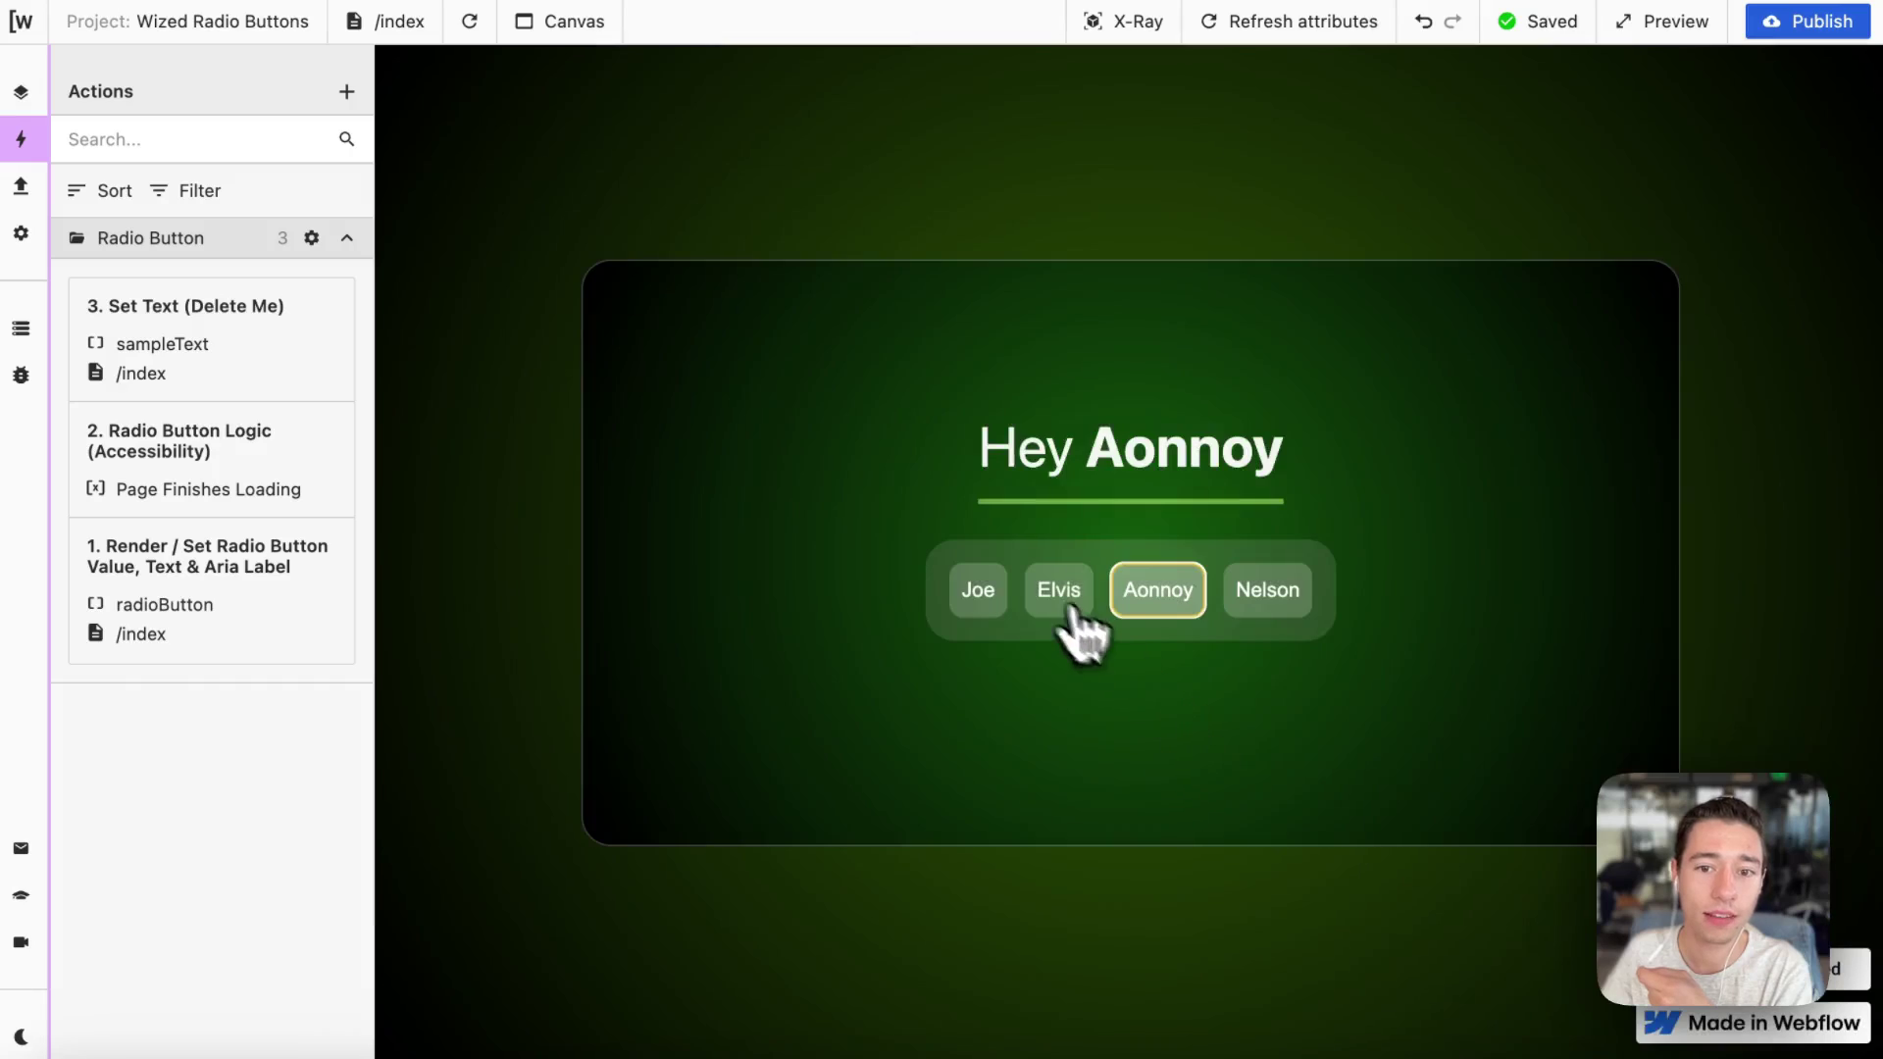
{"action": "left_click", "coordinate": [1058, 600]}
{"action": "key", "text": "Right"}
{"action": "key", "text": "Right"}
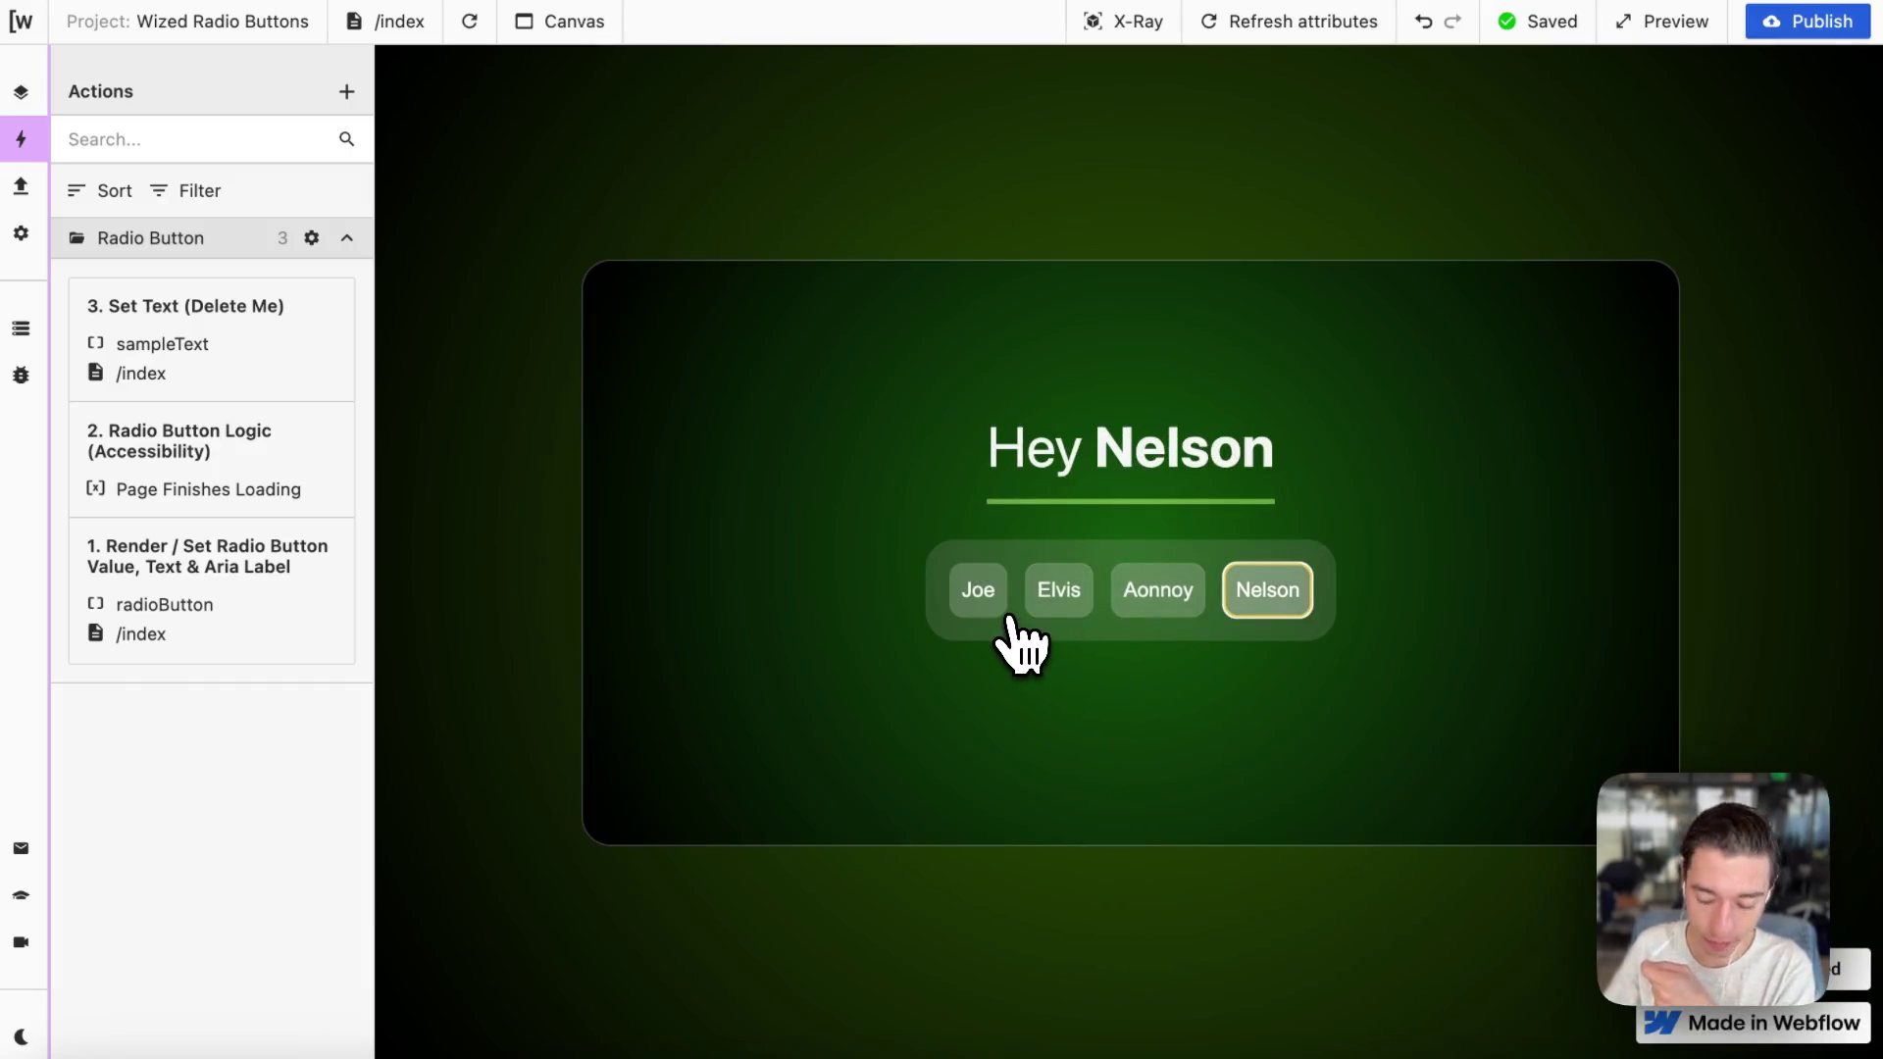
{"action": "key", "text": "Right"}
Return to the Wized canvas, move forward from the second radio option to the fourth, and check i.radioInputValue in the Data Store.
{"action": "mouse_move", "coordinate": [5, 422]}
{"action": "left_click", "coordinate": [45, 145]}
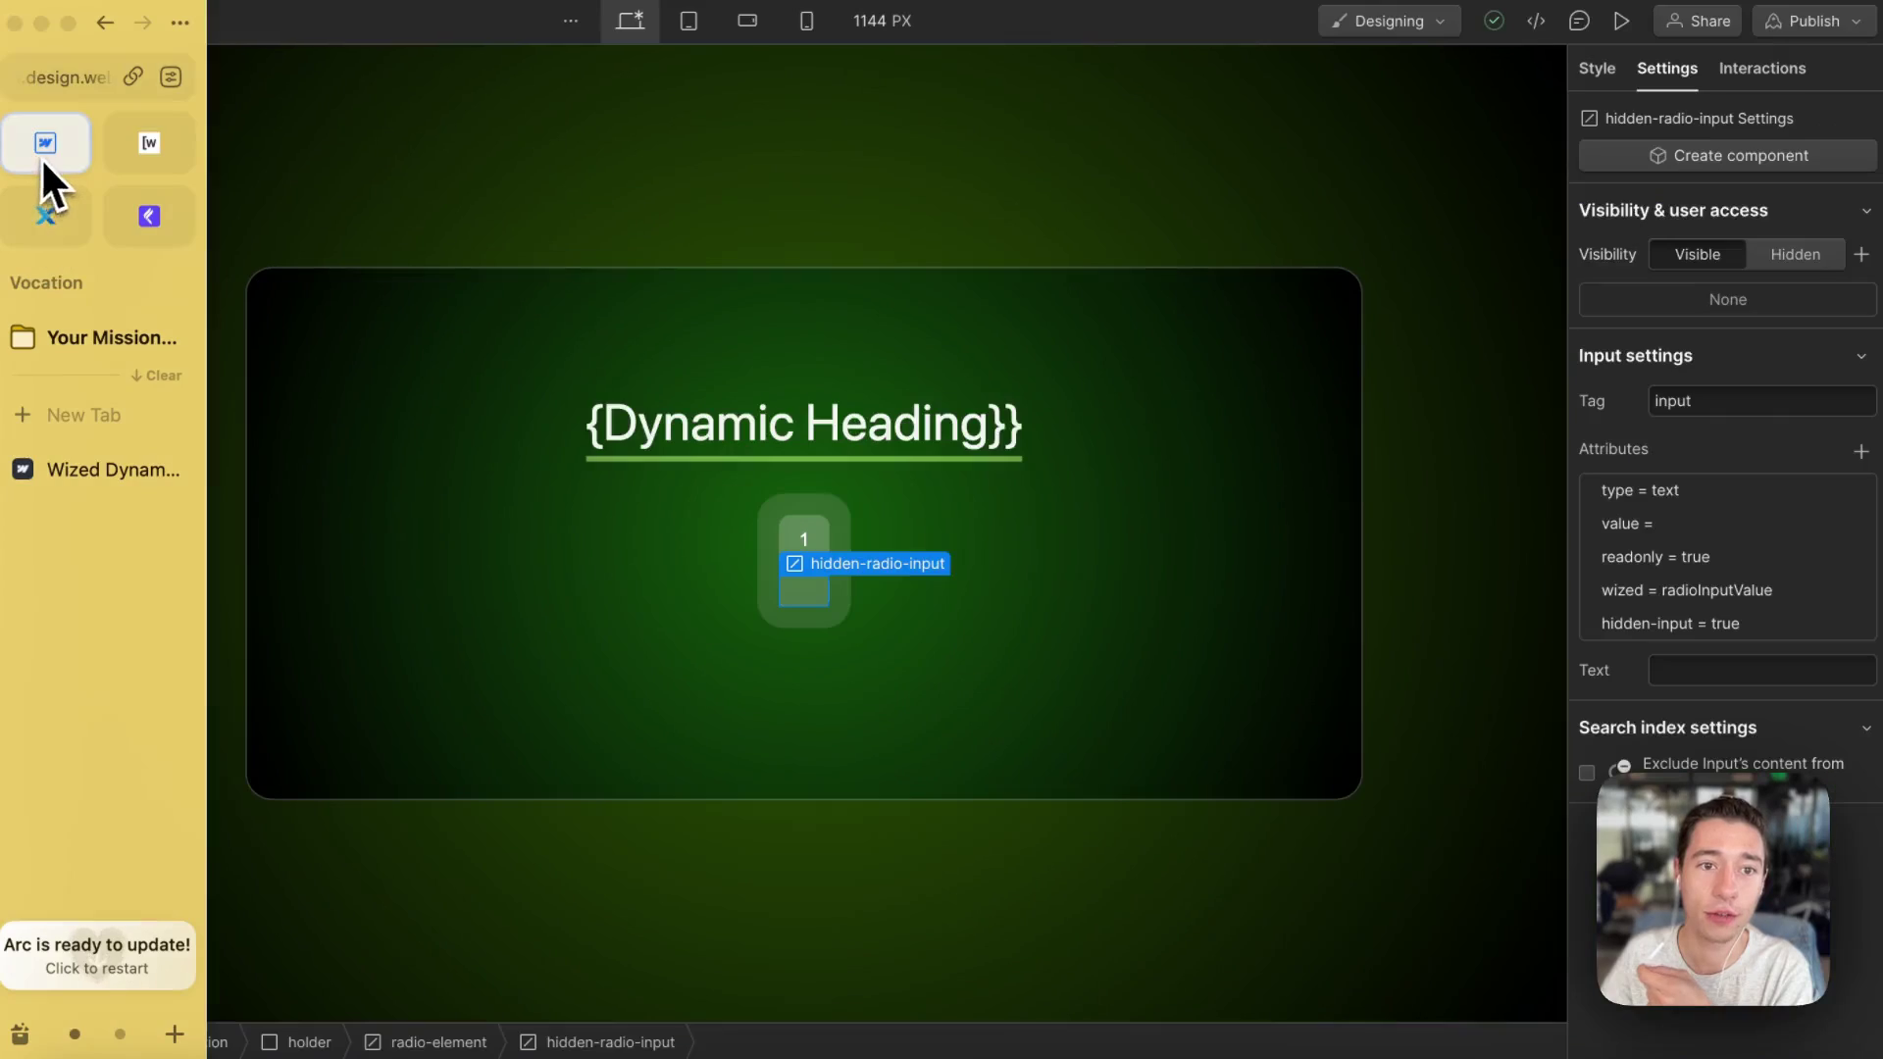
{"action": "mouse_move", "coordinate": [5, 365]}
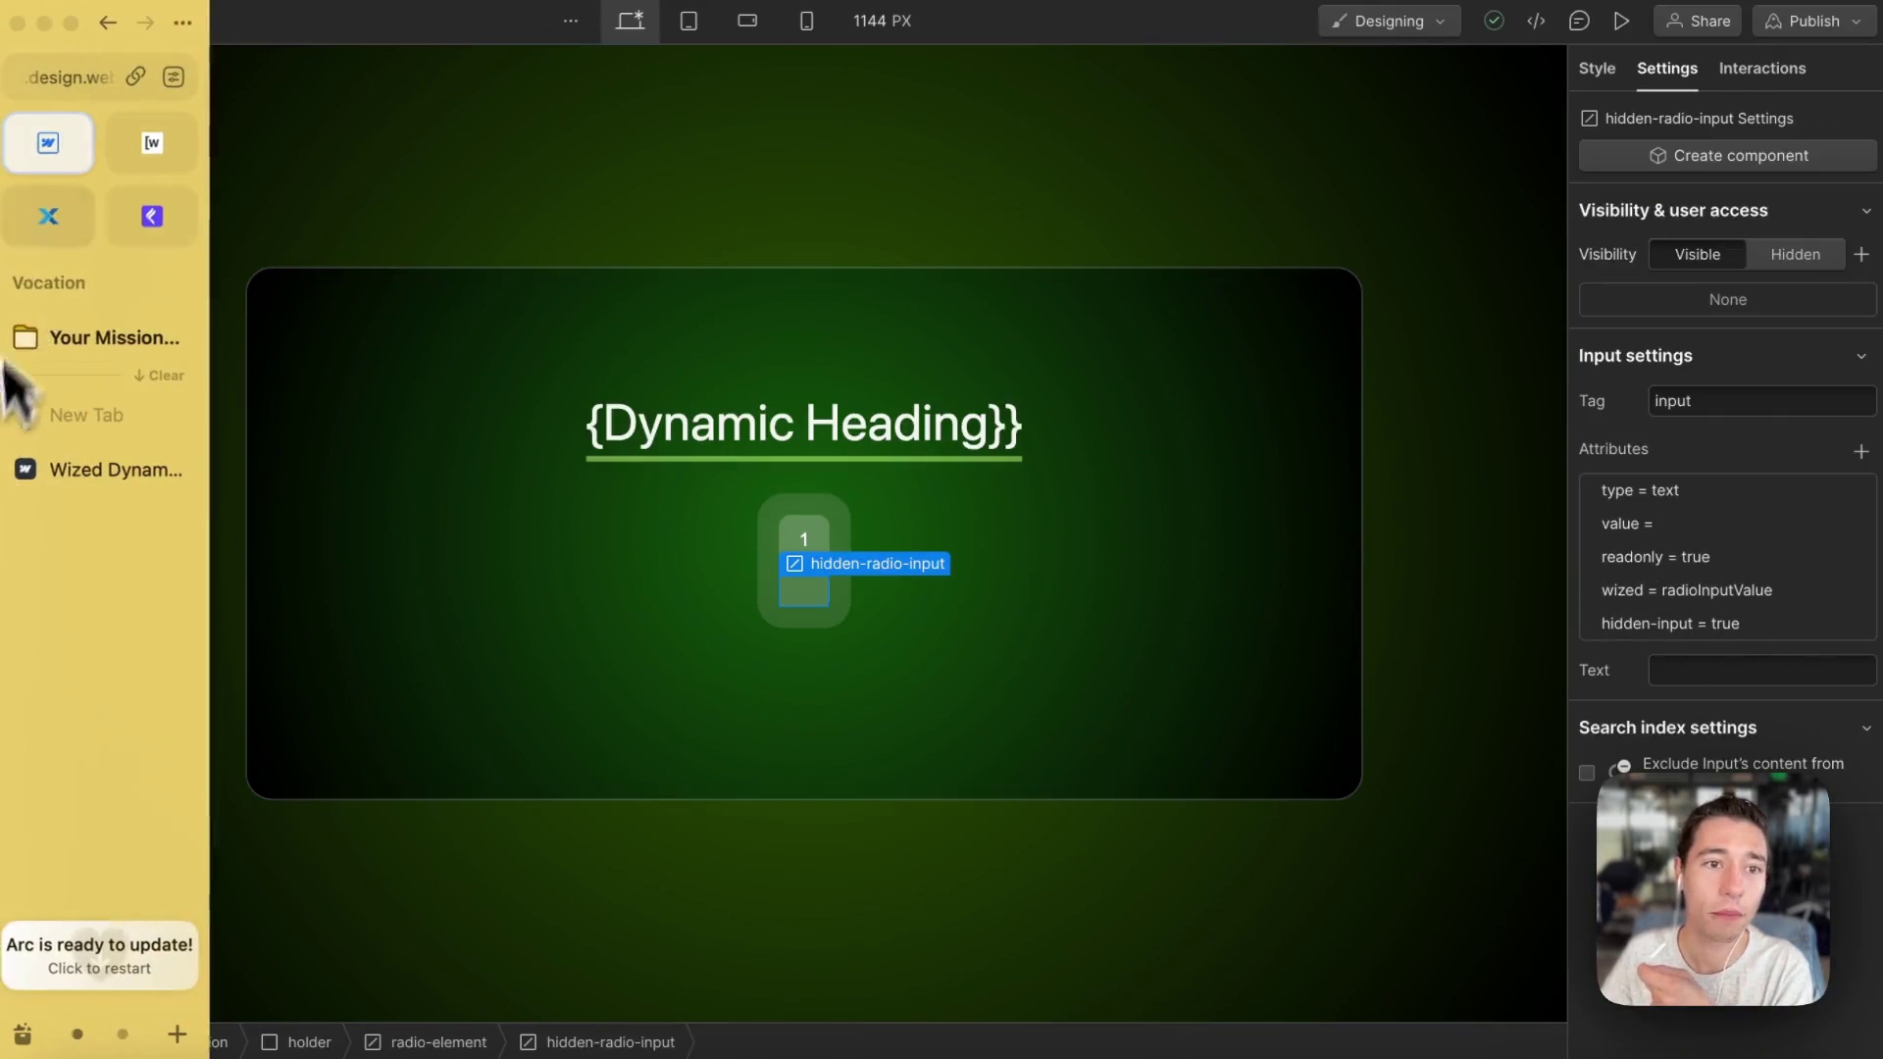
{"action": "left_click", "coordinate": [147, 147]}
{"action": "left_click", "coordinate": [1059, 601]}
{"action": "key", "text": "Right"}
{"action": "key", "text": "Right"}
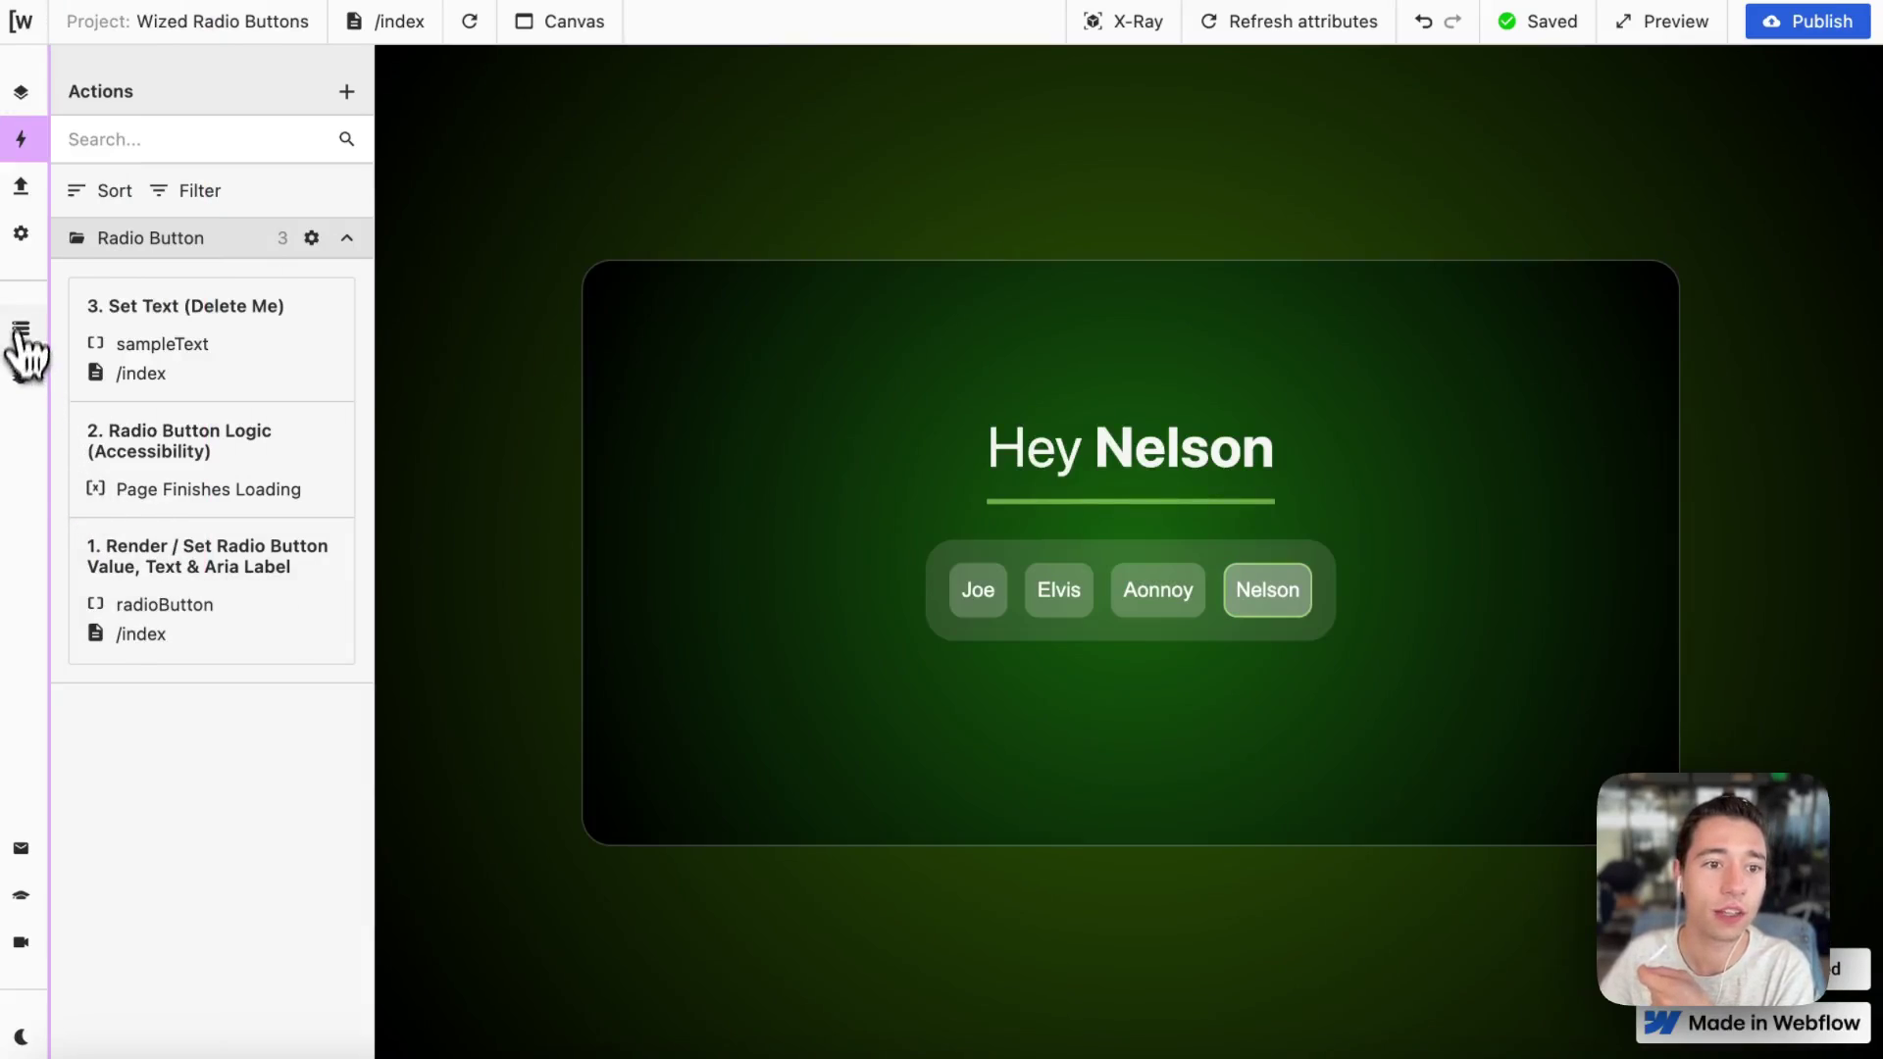
{"action": "left_click", "coordinate": [21, 329]}
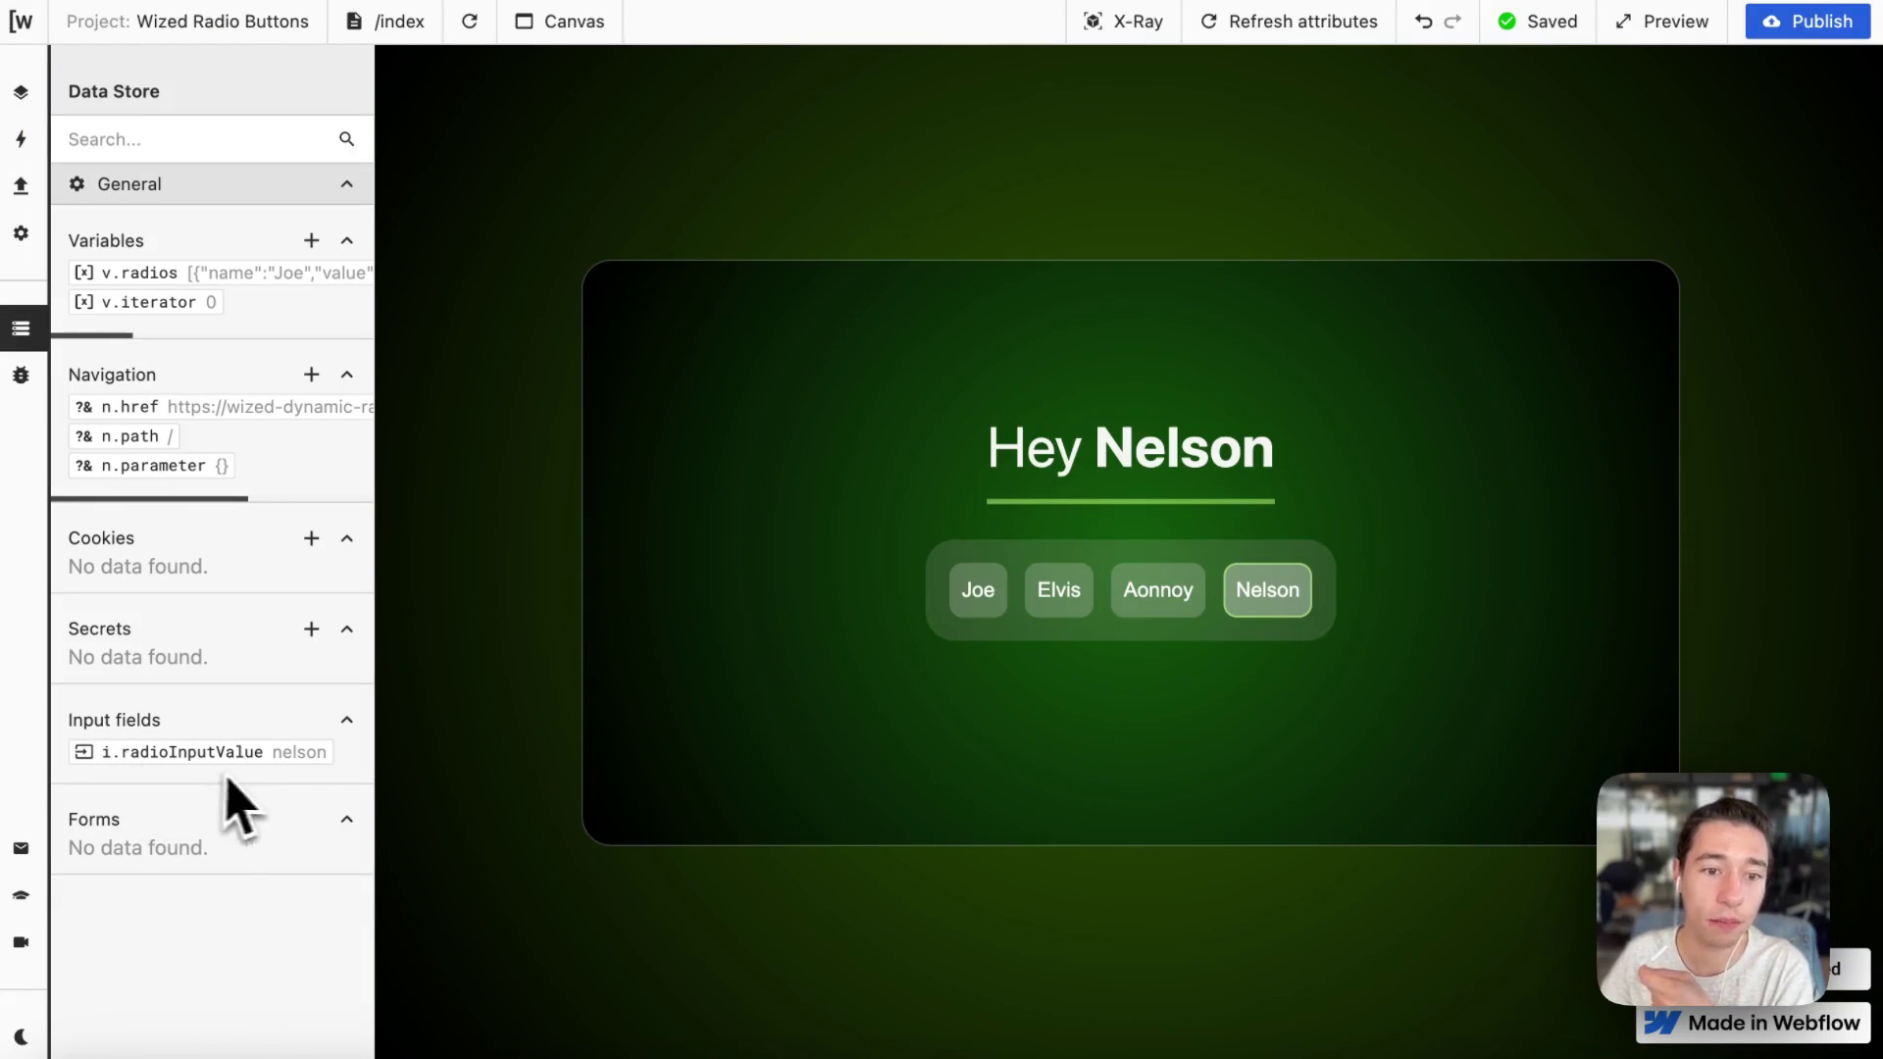
Switch to Webflow and check the radioInputValue value of the hidden-radio-input's wized attribute.
{"action": "left_click", "coordinate": [33, 161]}
{"action": "left_click", "coordinate": [1711, 591]}
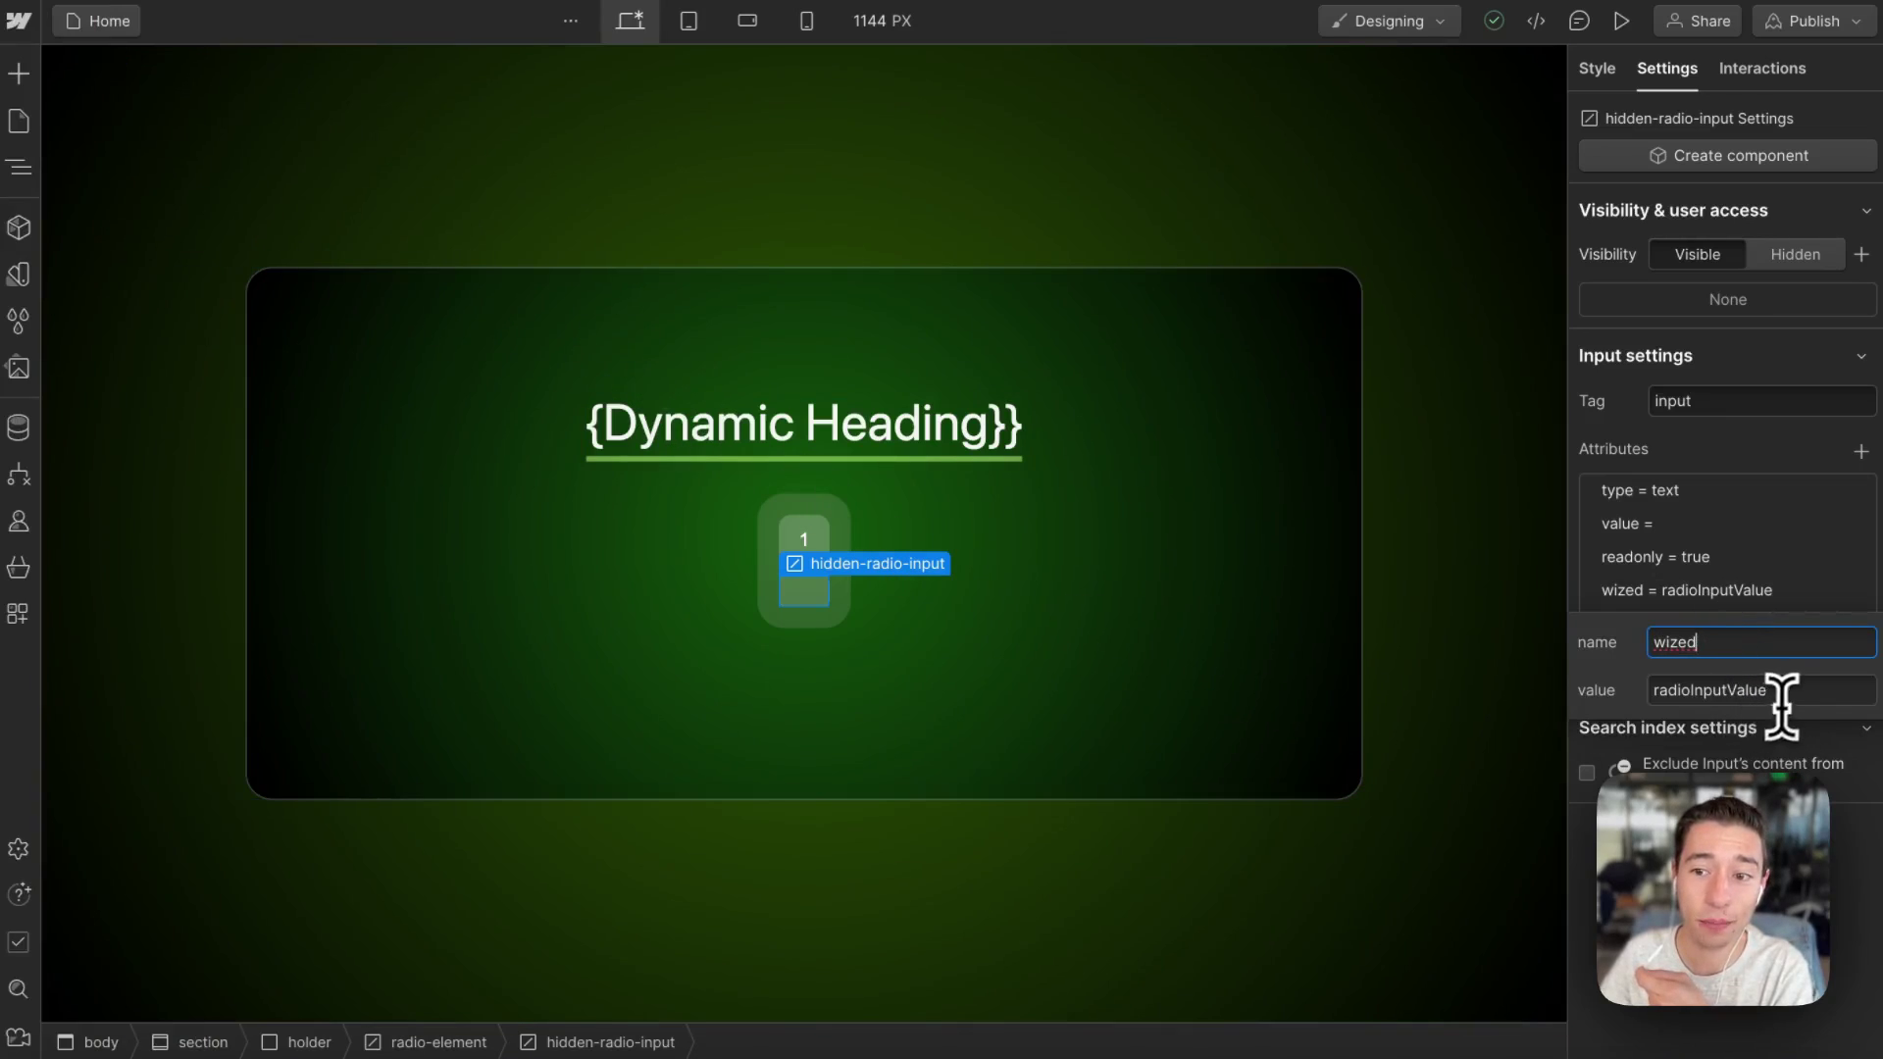
{"action": "left_click_drag", "start_coordinate": [1781, 704], "coordinate": [1636, 696]}
Switch to Wized and select the four radio options in varying order, comparing each choice with i.radioInputValue in the Data Store.
{"action": "mouse_move", "coordinate": [5, 177]}
{"action": "left_click", "coordinate": [139, 174]}
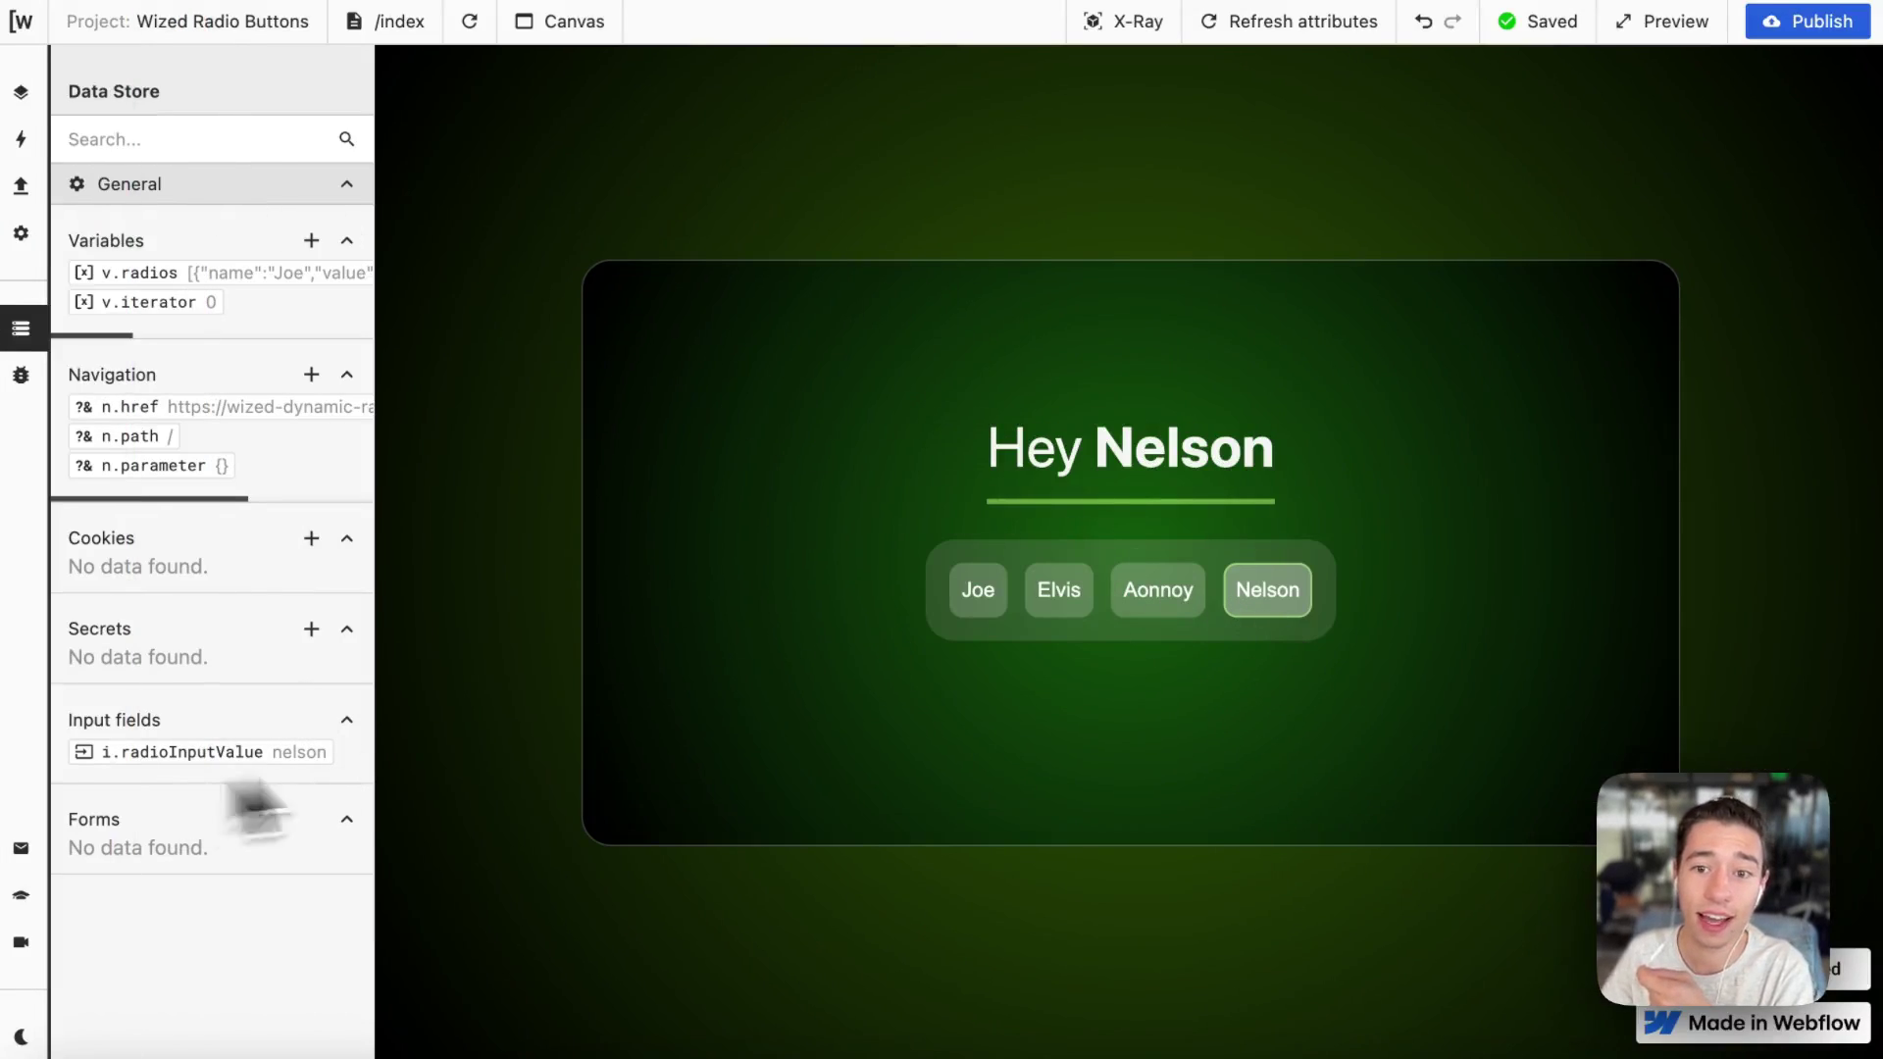
{"action": "left_click", "coordinate": [1162, 598]}
{"action": "left_click", "coordinate": [1049, 596]}
{"action": "left_click", "coordinate": [980, 593]}
{"action": "left_click", "coordinate": [1043, 596]}
{"action": "left_click", "coordinate": [1171, 597]}
{"action": "left_click", "coordinate": [1274, 600]}
{"action": "left_click", "coordinate": [1172, 600]}
{"action": "left_click", "coordinate": [1056, 596]}
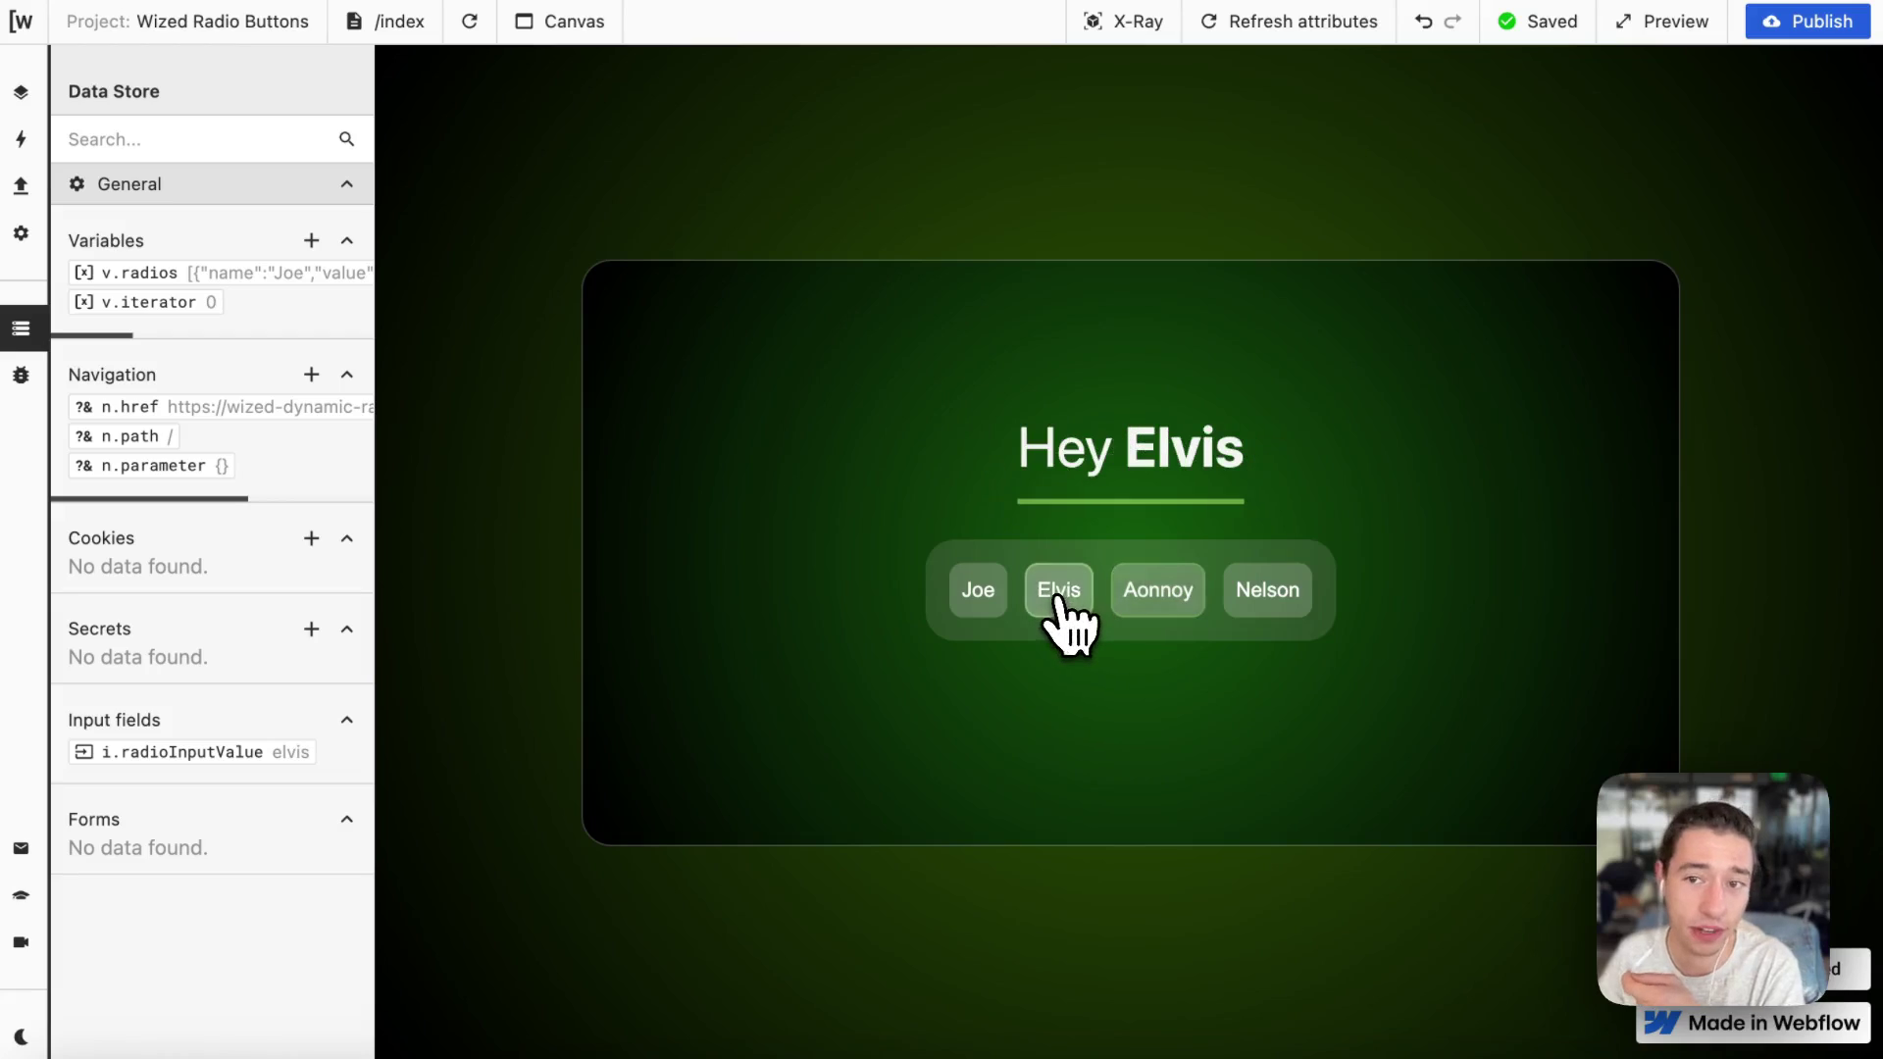
{"action": "left_click", "coordinate": [990, 599]}
{"action": "left_click", "coordinate": [1051, 600]}
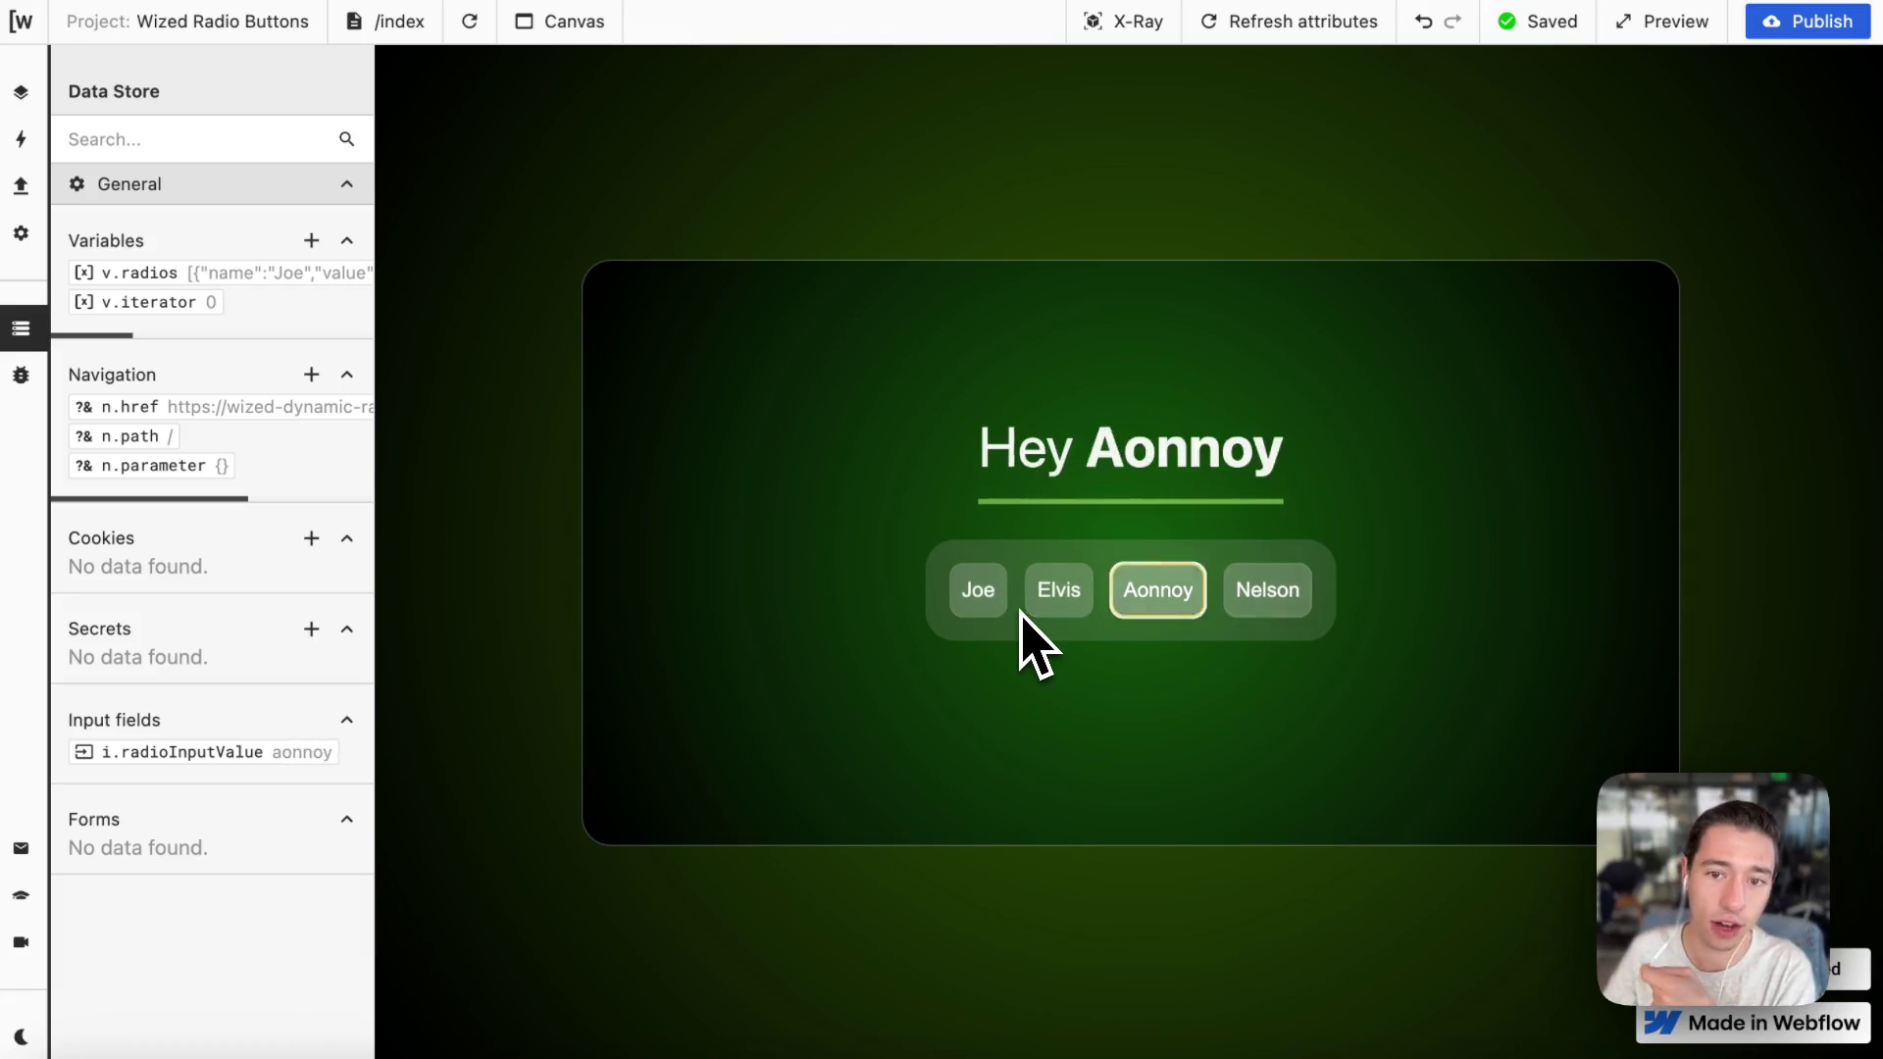
{"action": "left_click", "coordinate": [1165, 598]}
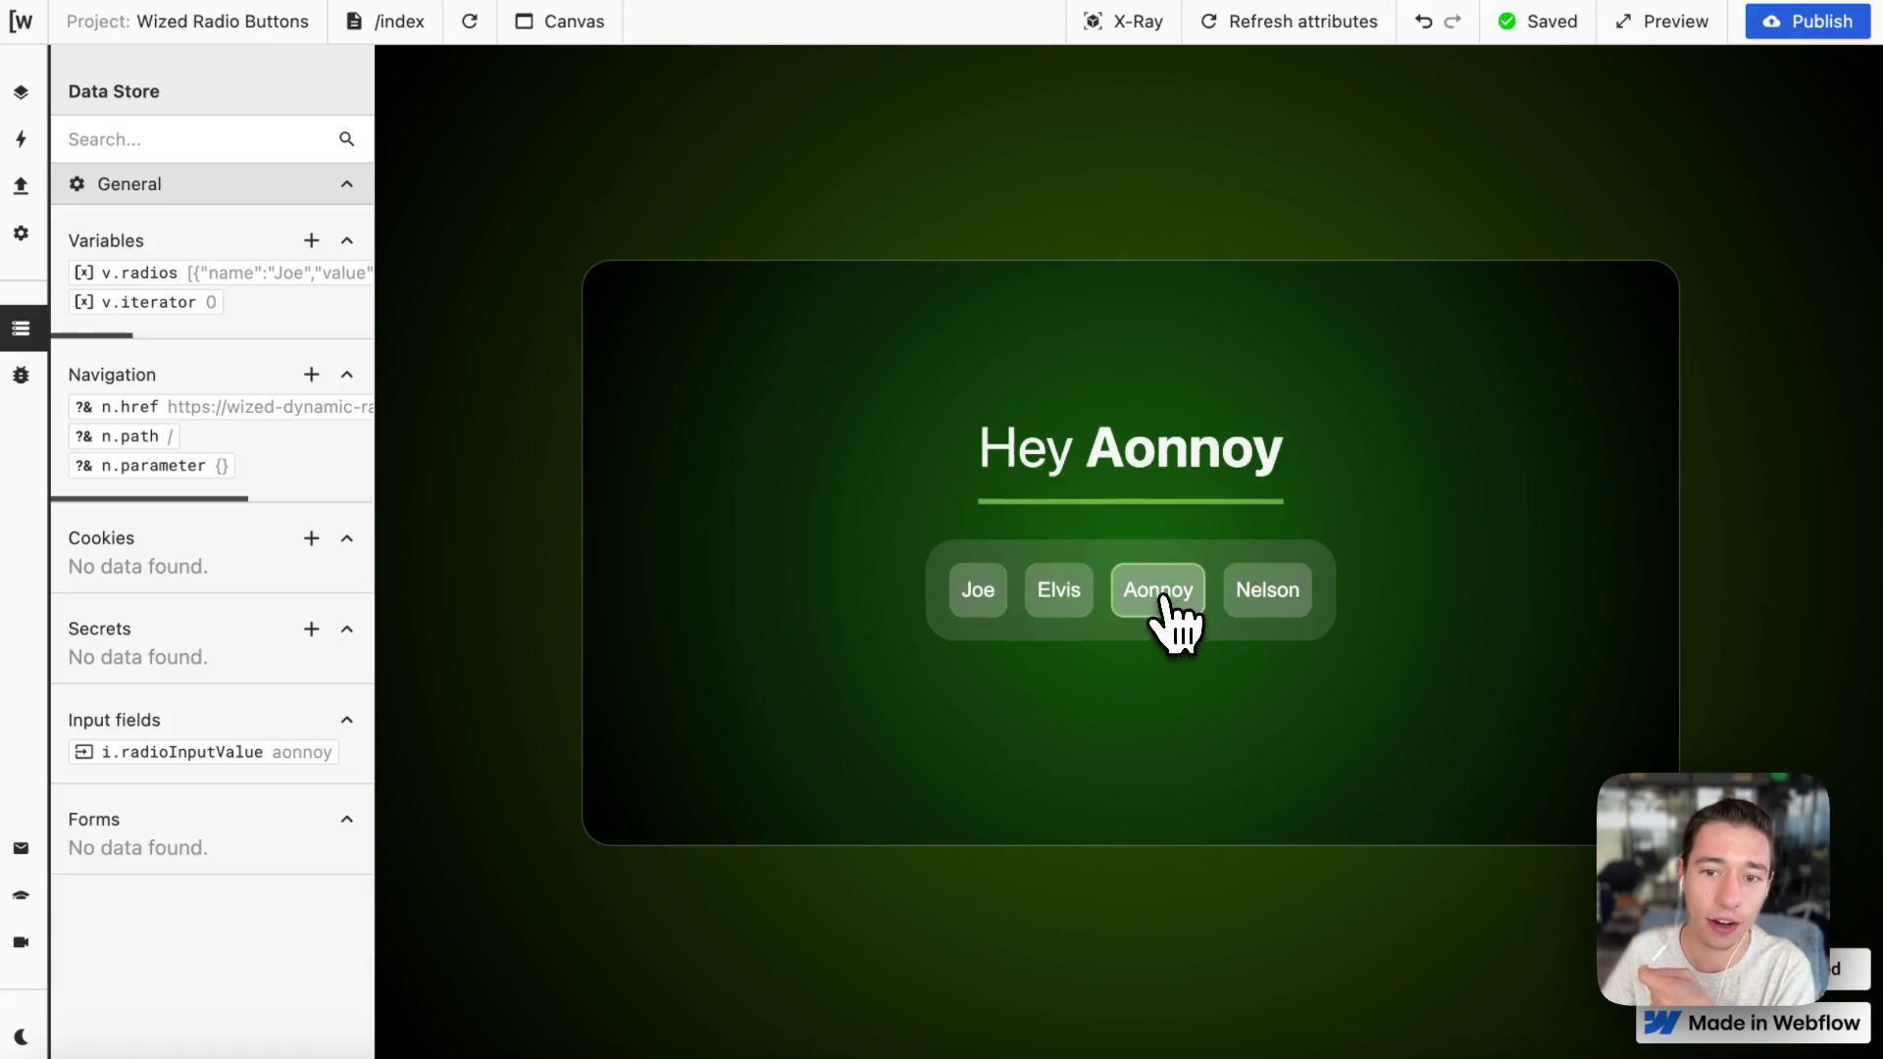
{"action": "left_click", "coordinate": [1057, 592]}
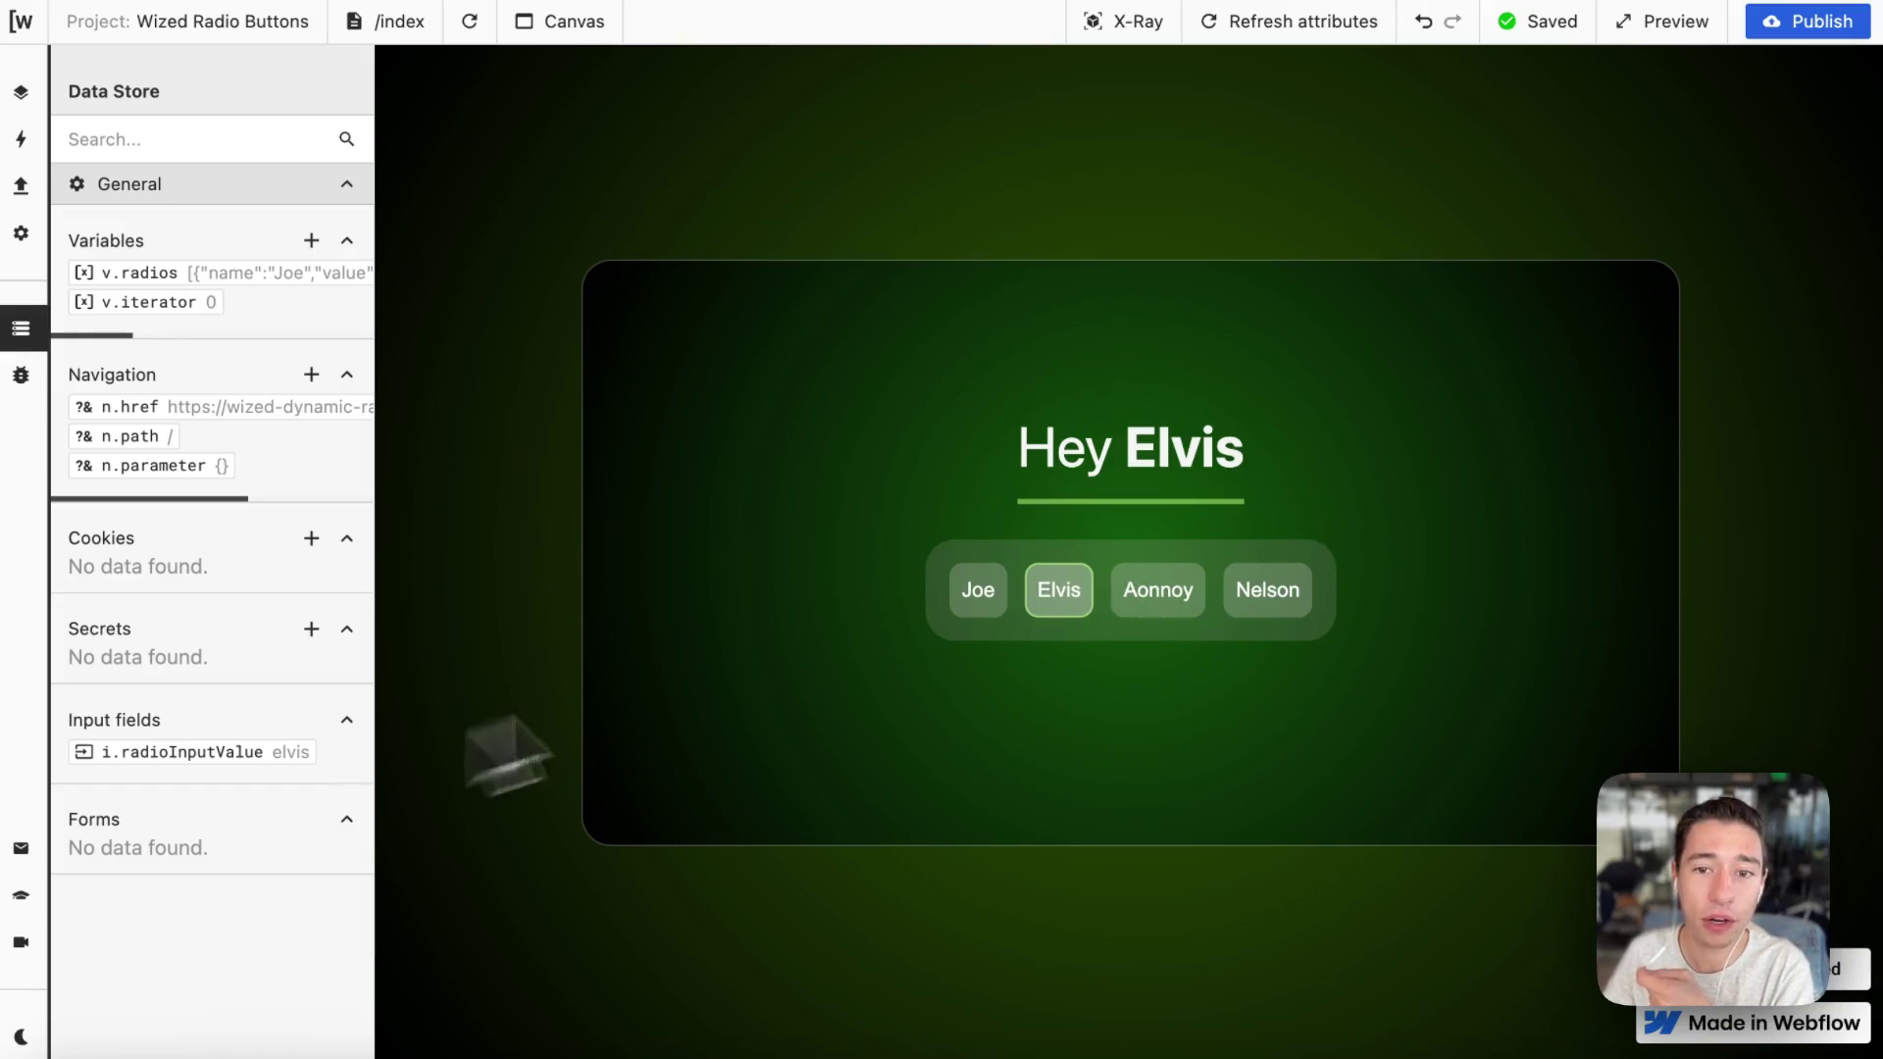
Select the third radio option and cycle through the group by keyboard while watching i.radioInputValue in the Data Store.
{"action": "left_click", "coordinate": [1171, 618]}
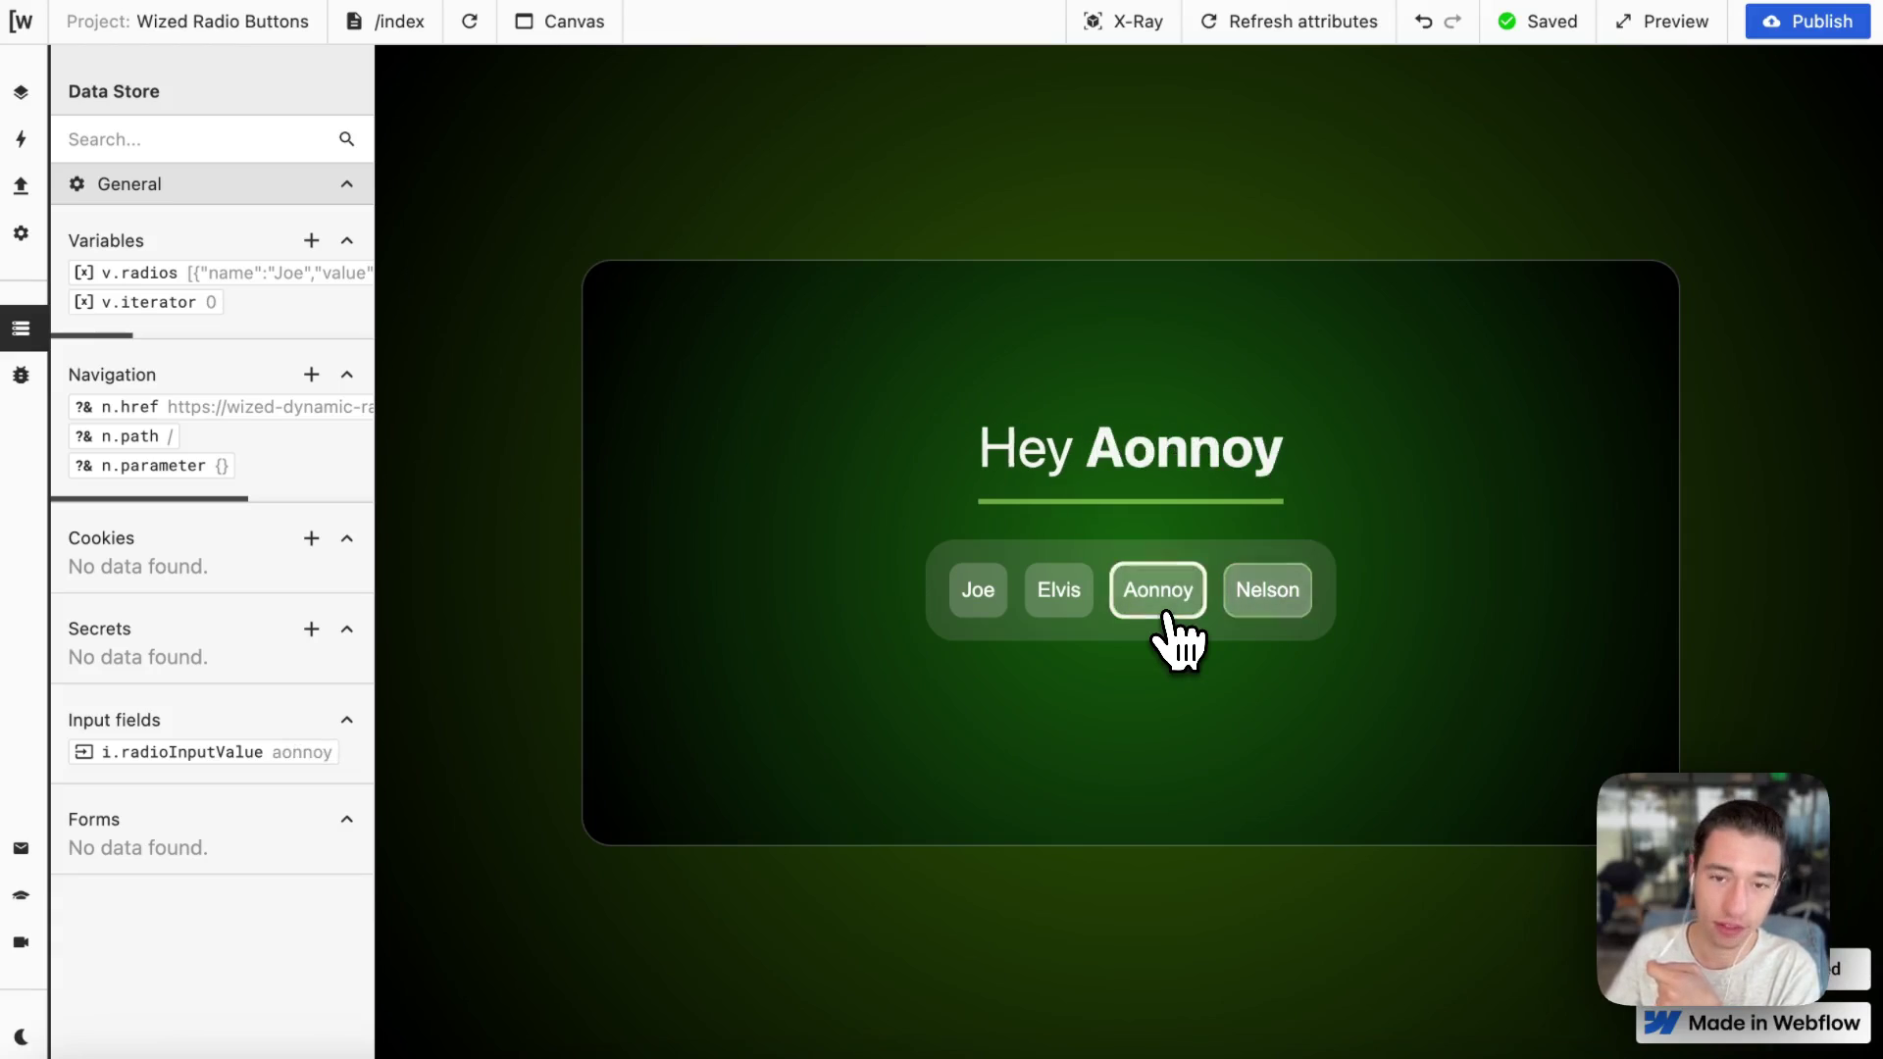
{"action": "key", "text": "Right"}
{"action": "key", "text": "Right"}
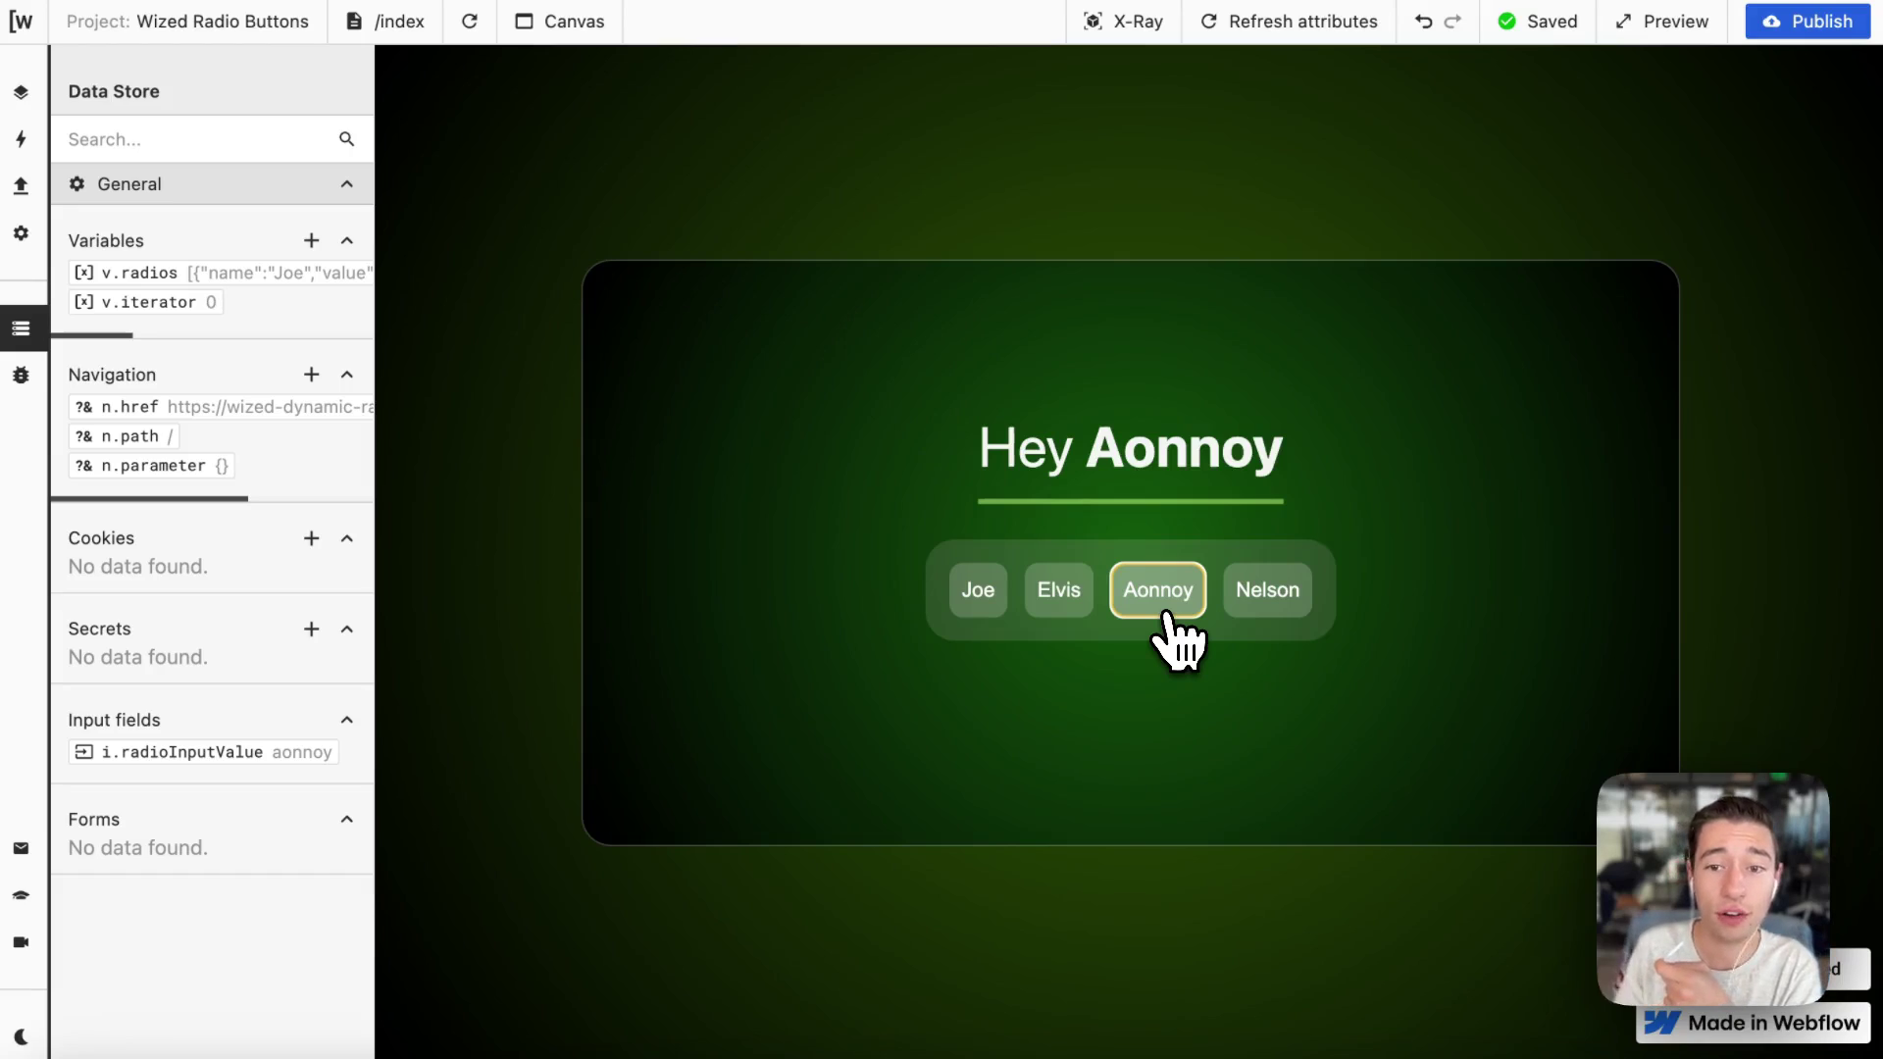
{"action": "key", "text": "Right"}
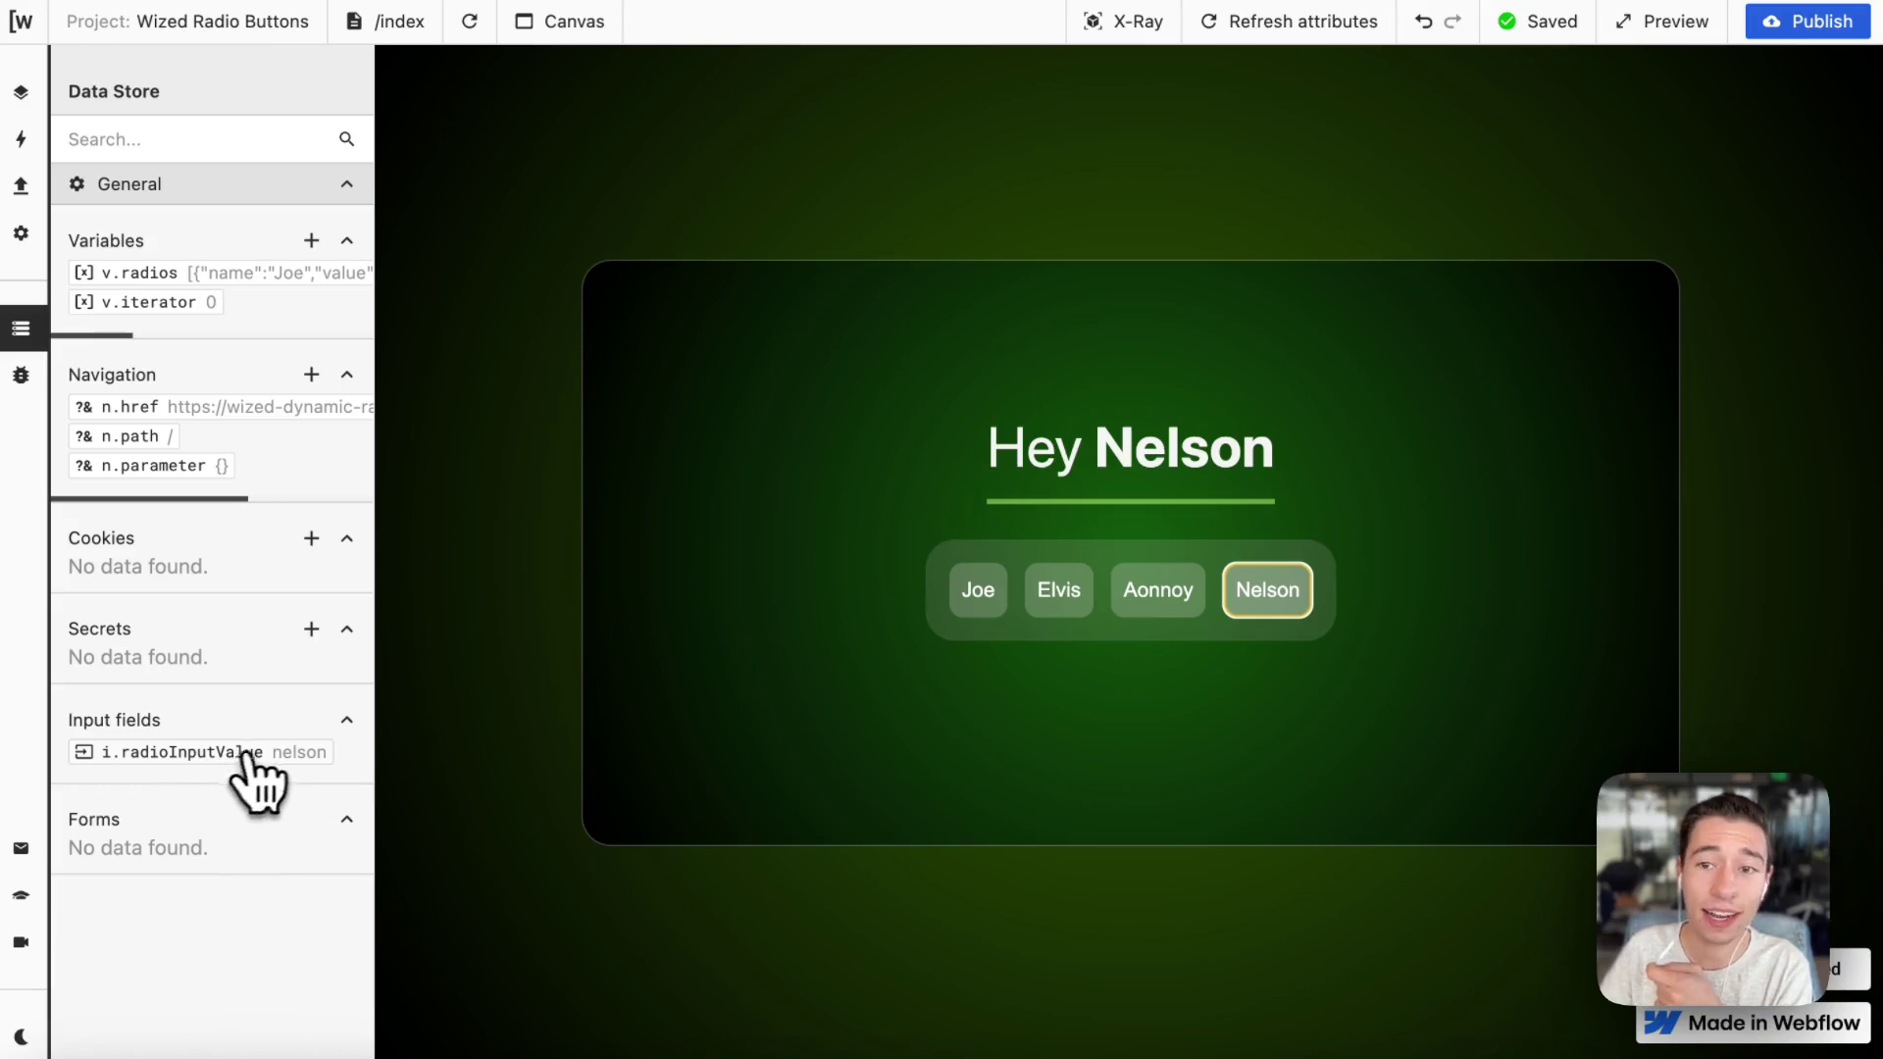
Switch to Webflow, close the wized attribute, and reselect the hidden-radio-input element to review its attributes.
{"action": "mouse_move", "coordinate": [12, 460]}
{"action": "left_click", "coordinate": [73, 147]}
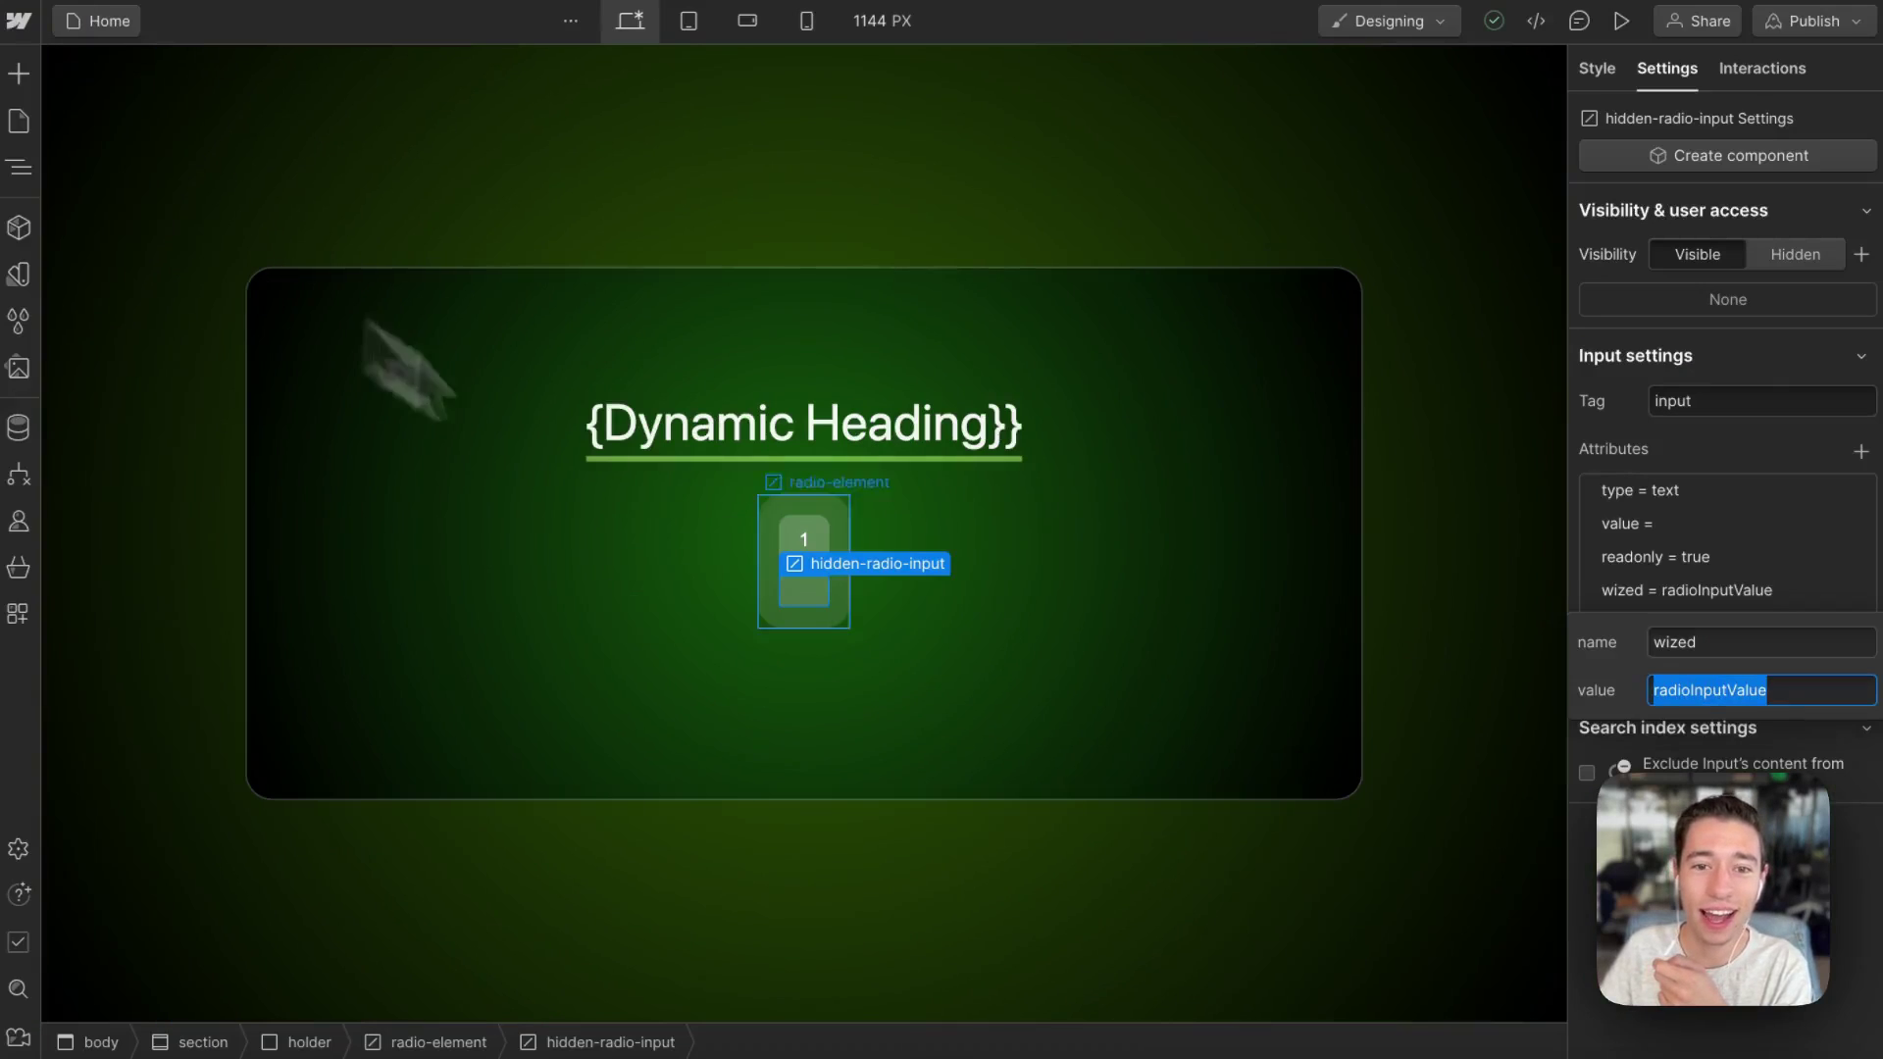
{"action": "key", "text": "Return"}
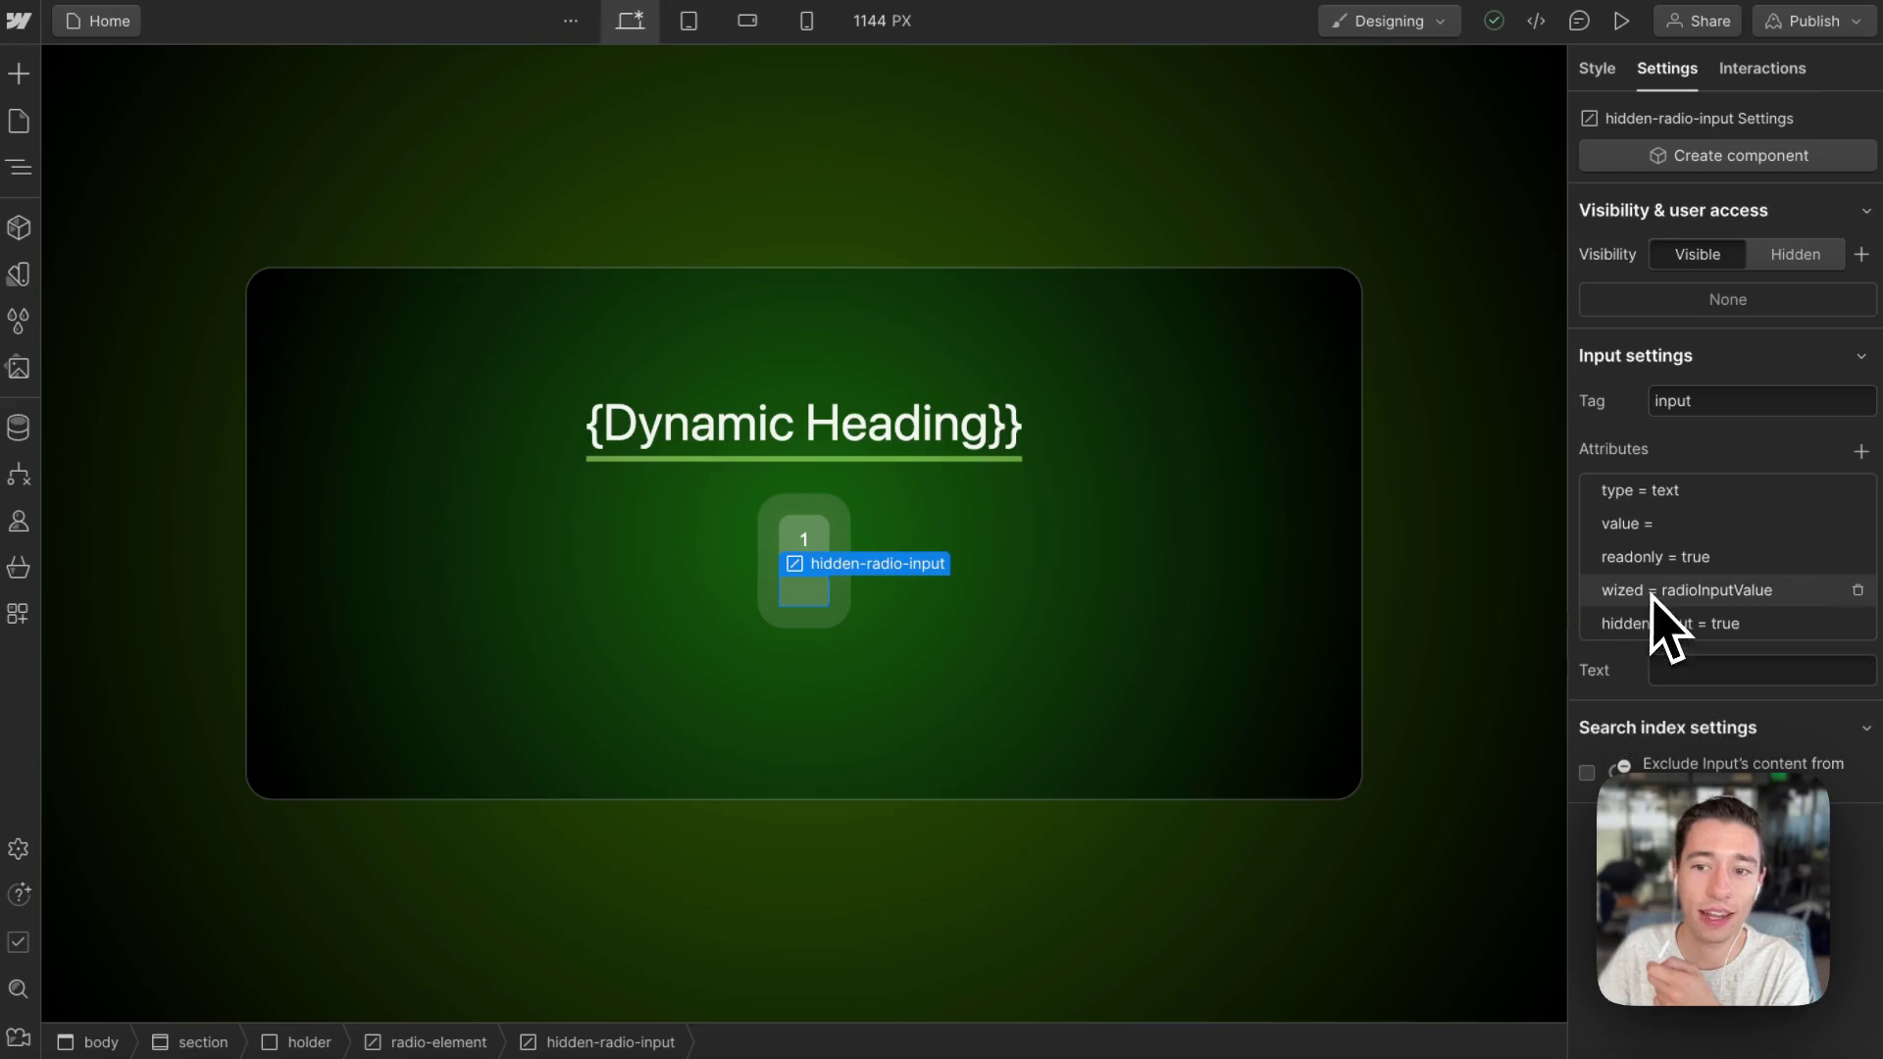
{"action": "left_click", "coordinate": [798, 756]}
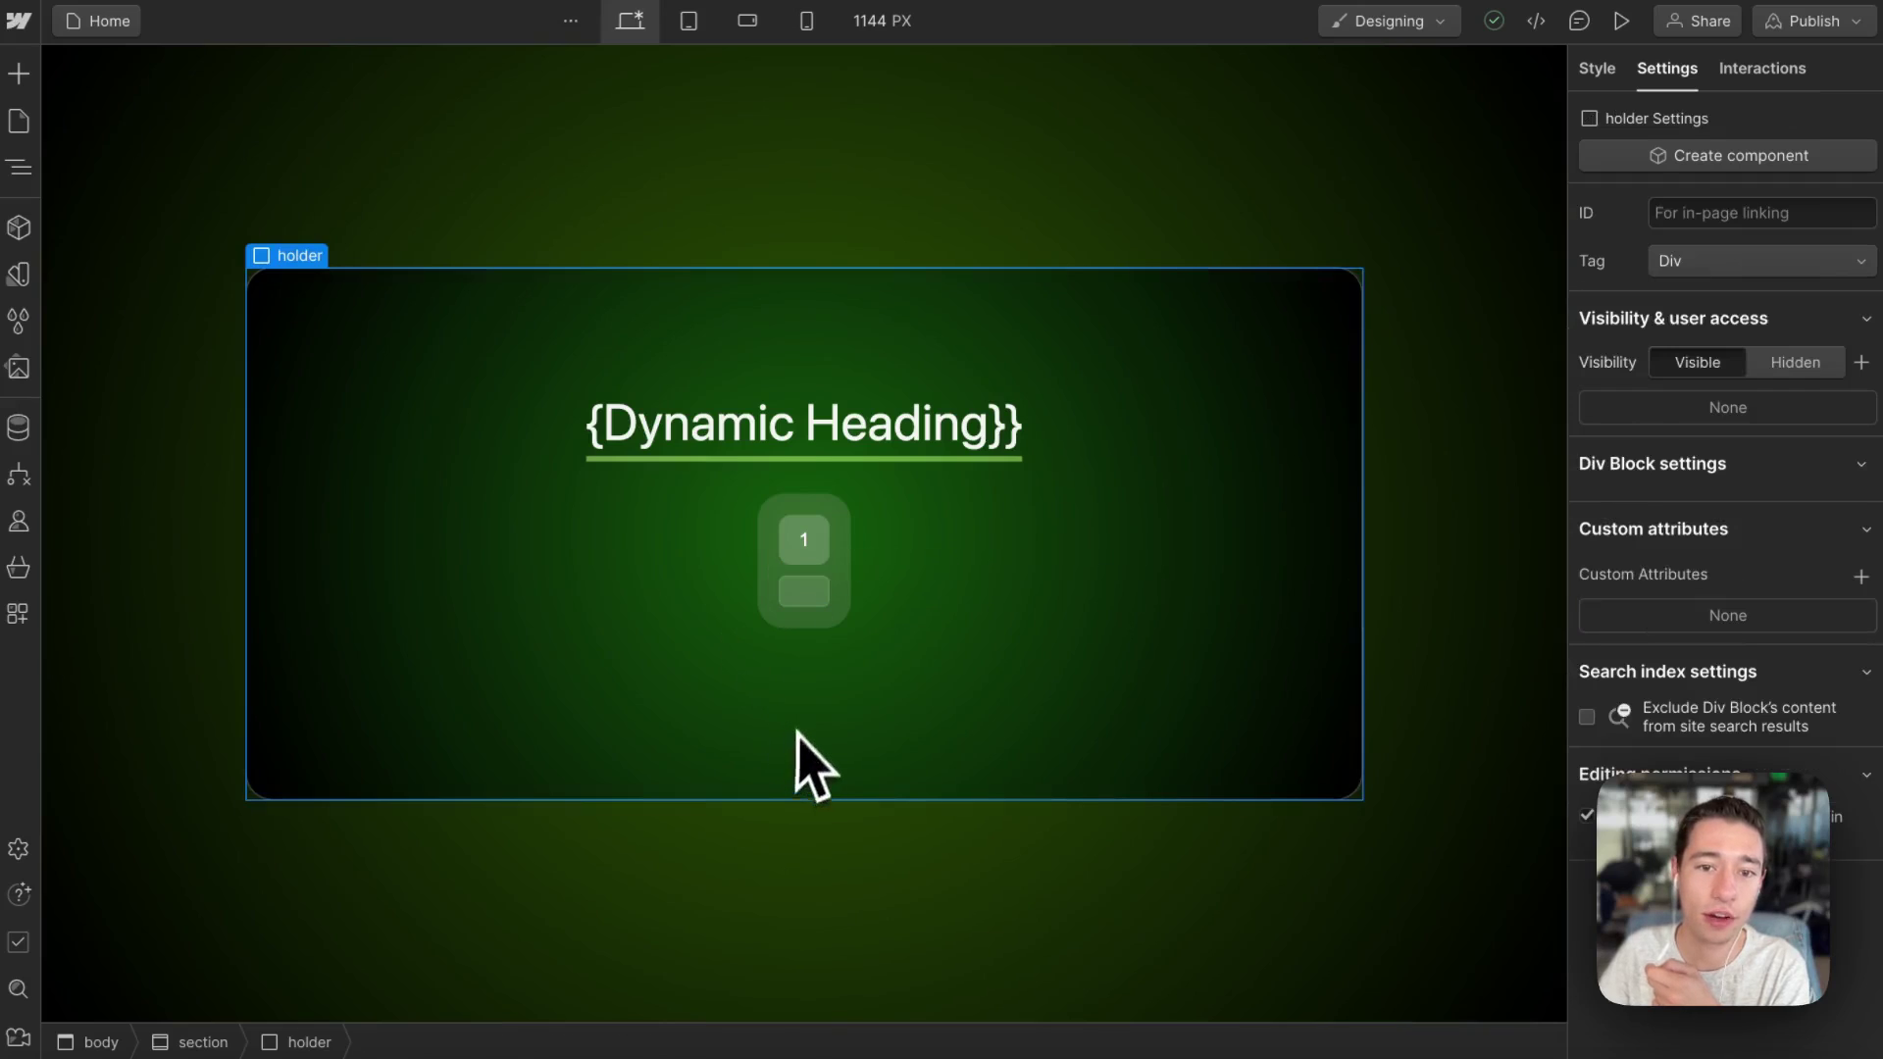
{"action": "left_click", "coordinate": [813, 545]}
{"action": "left_click", "coordinate": [822, 598]}
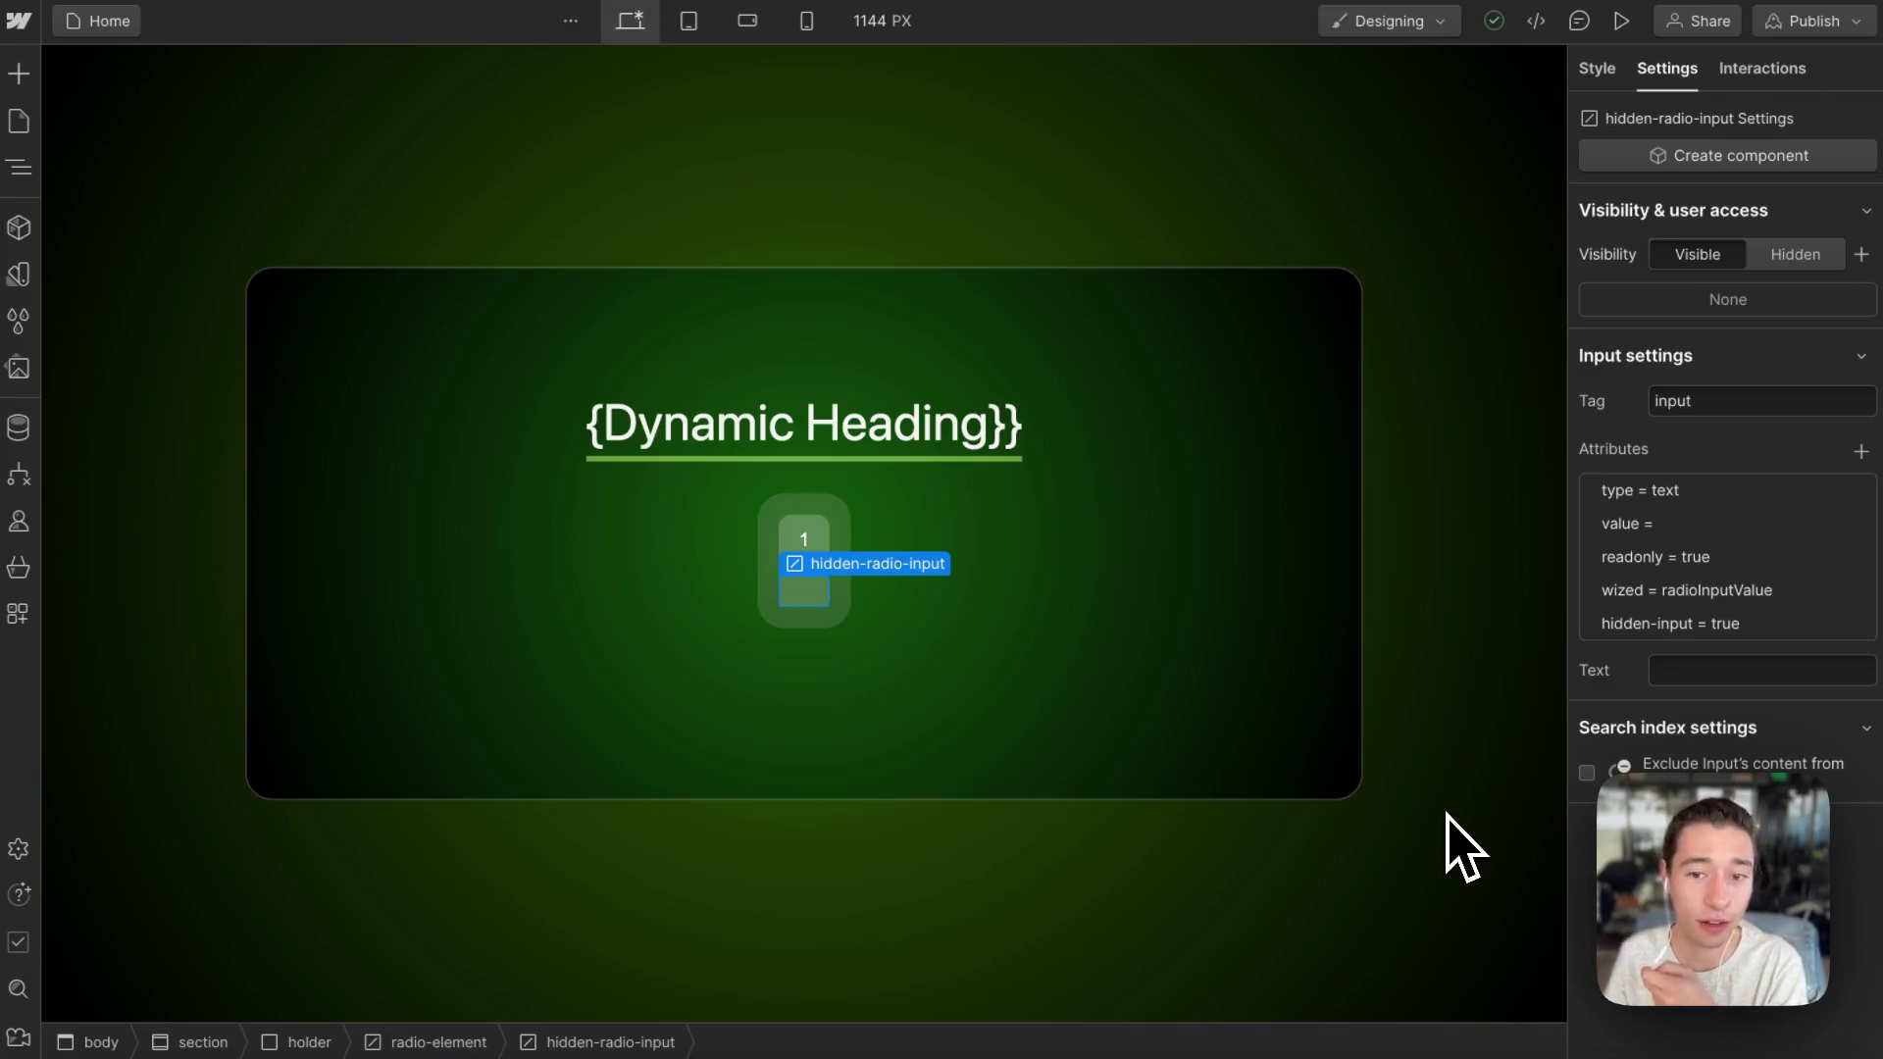
Open the hide-inputs-code embed, examine its script and the hidden-input selector, and close the code editor without changes.
{"action": "left_click", "coordinate": [19, 167]}
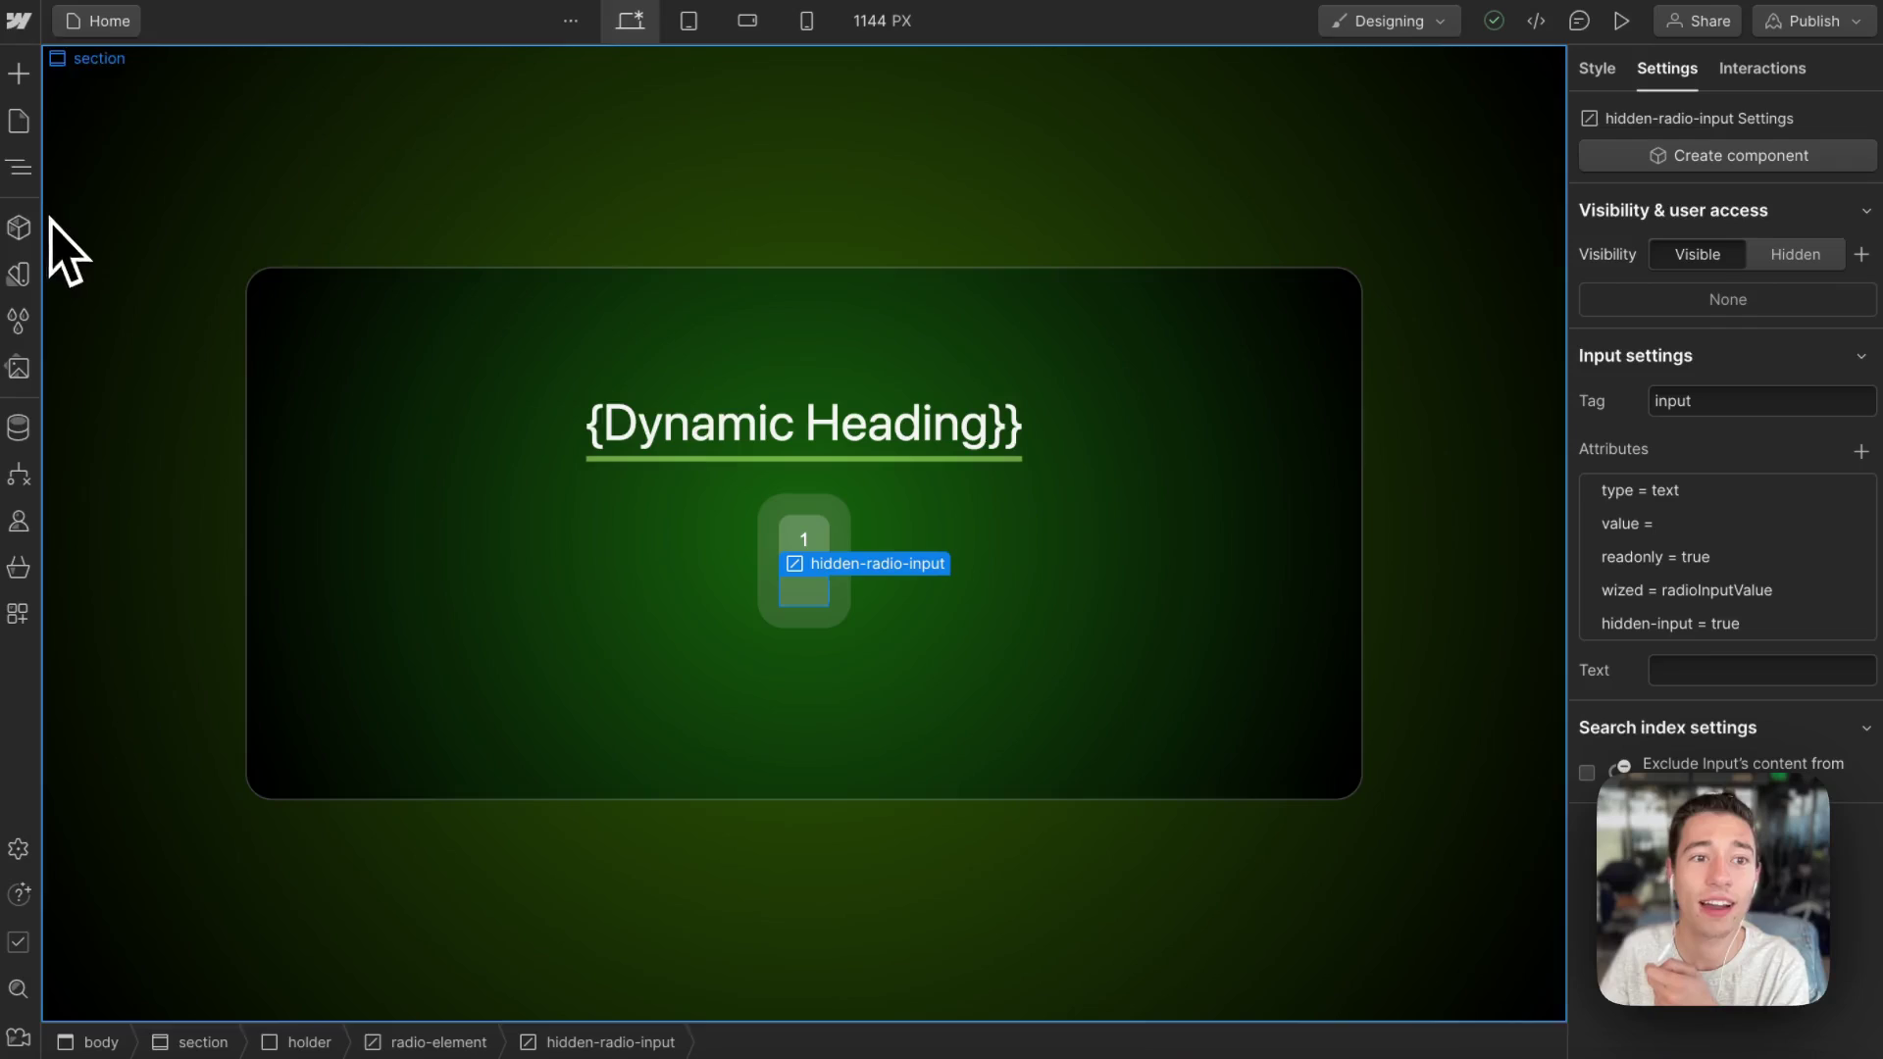
{"action": "left_click", "coordinate": [269, 378]}
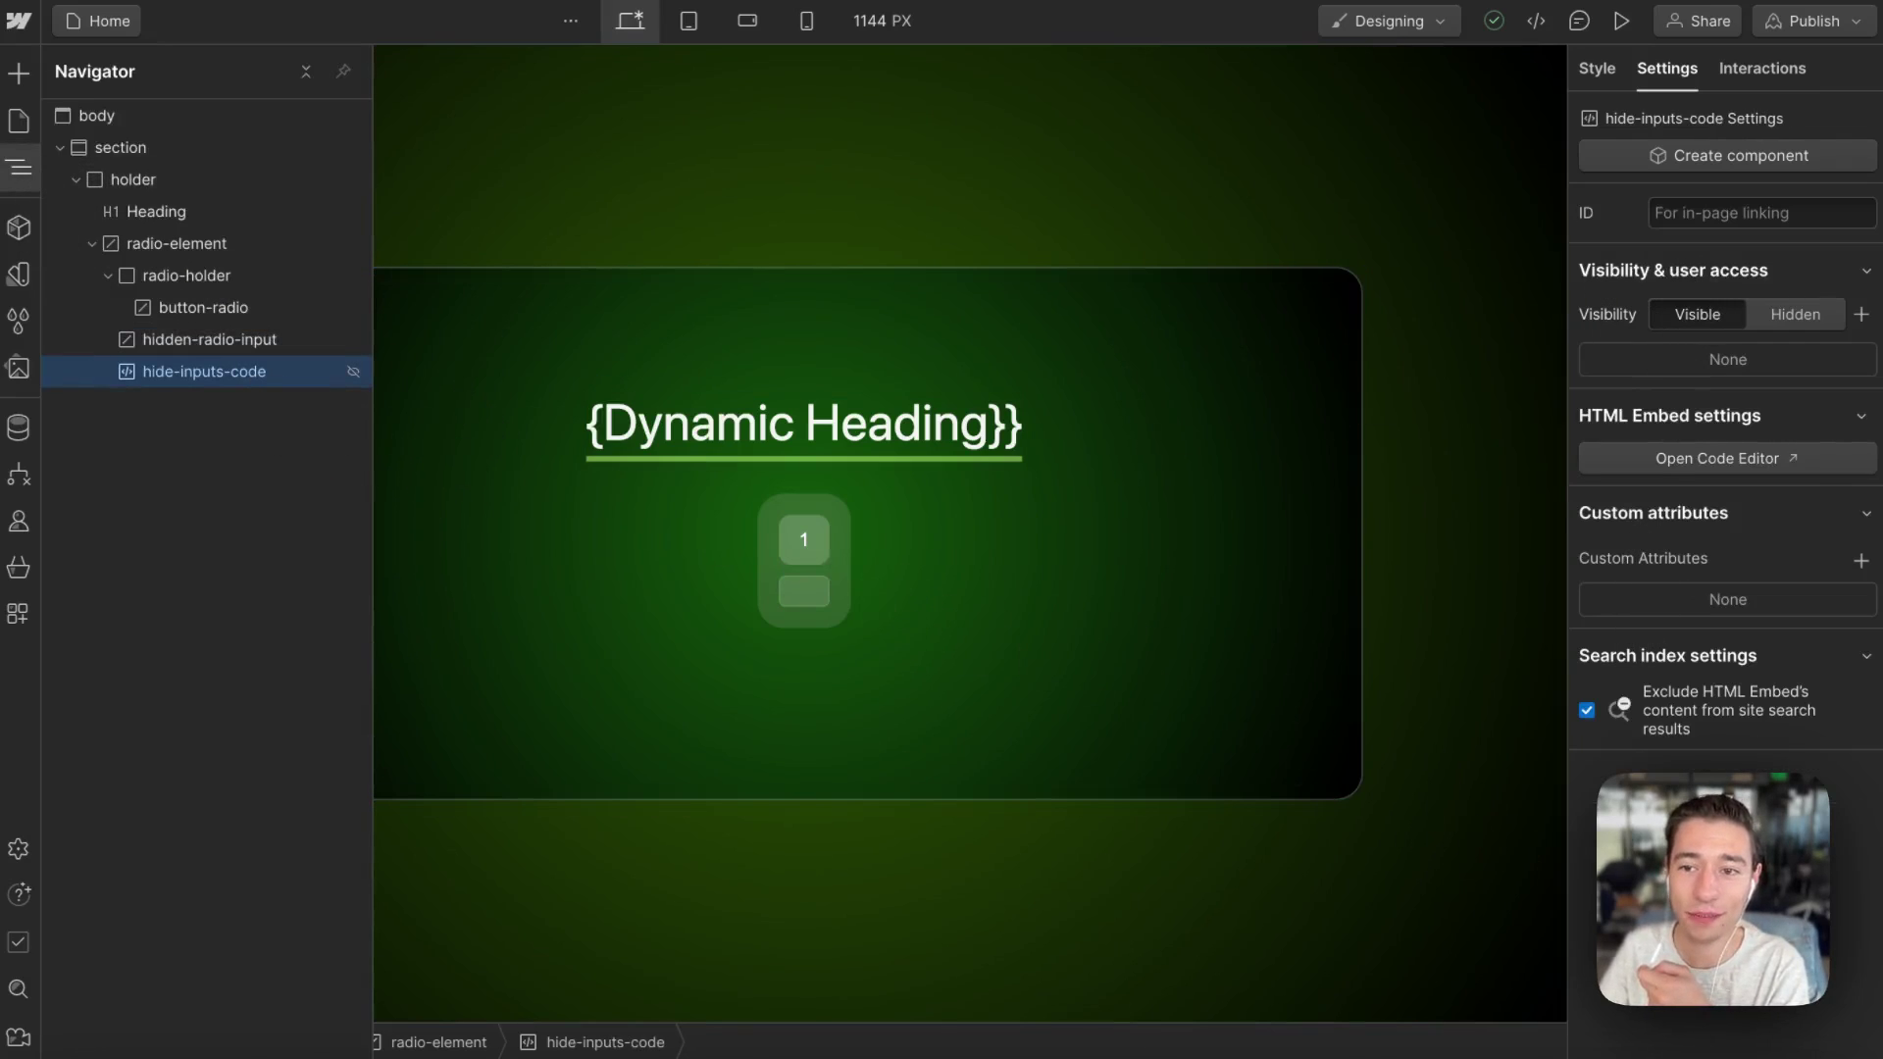
{"action": "left_click", "coordinate": [1728, 461]}
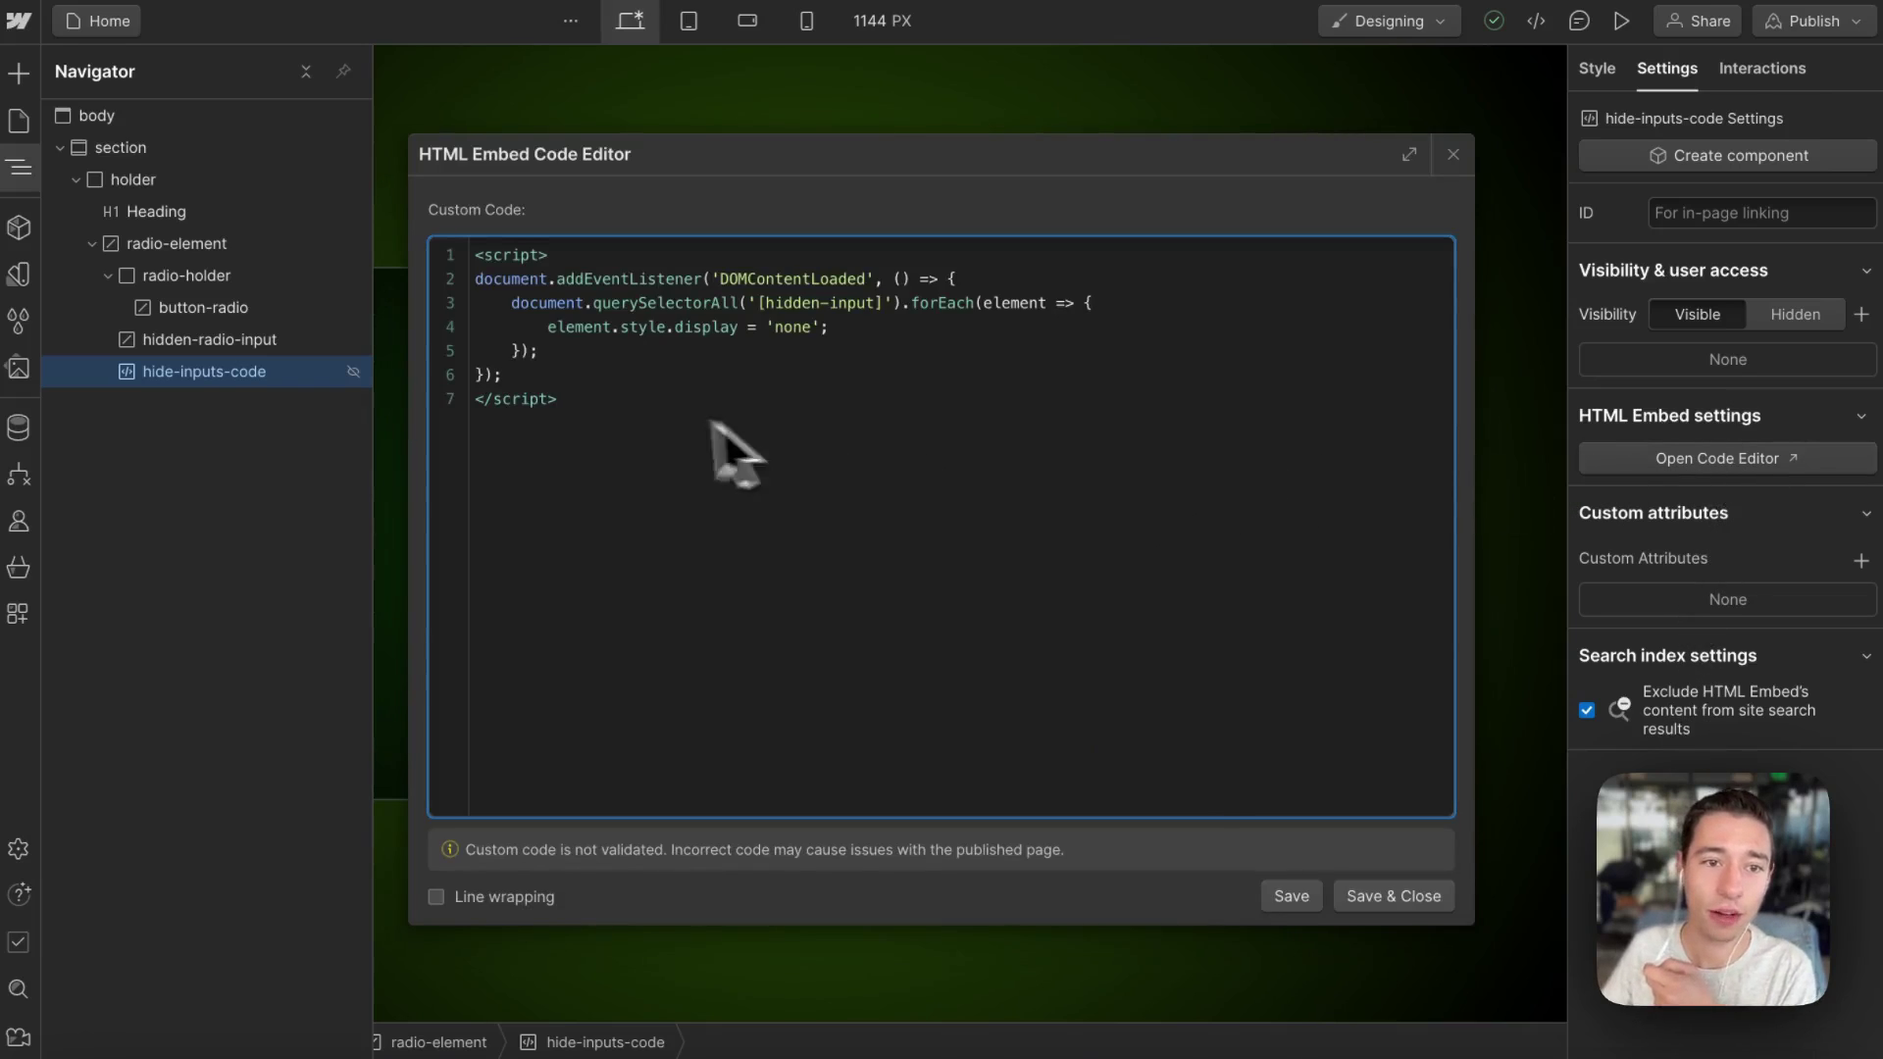
{"action": "left_click_drag", "start_coordinate": [668, 425], "coordinate": [437, 210]}
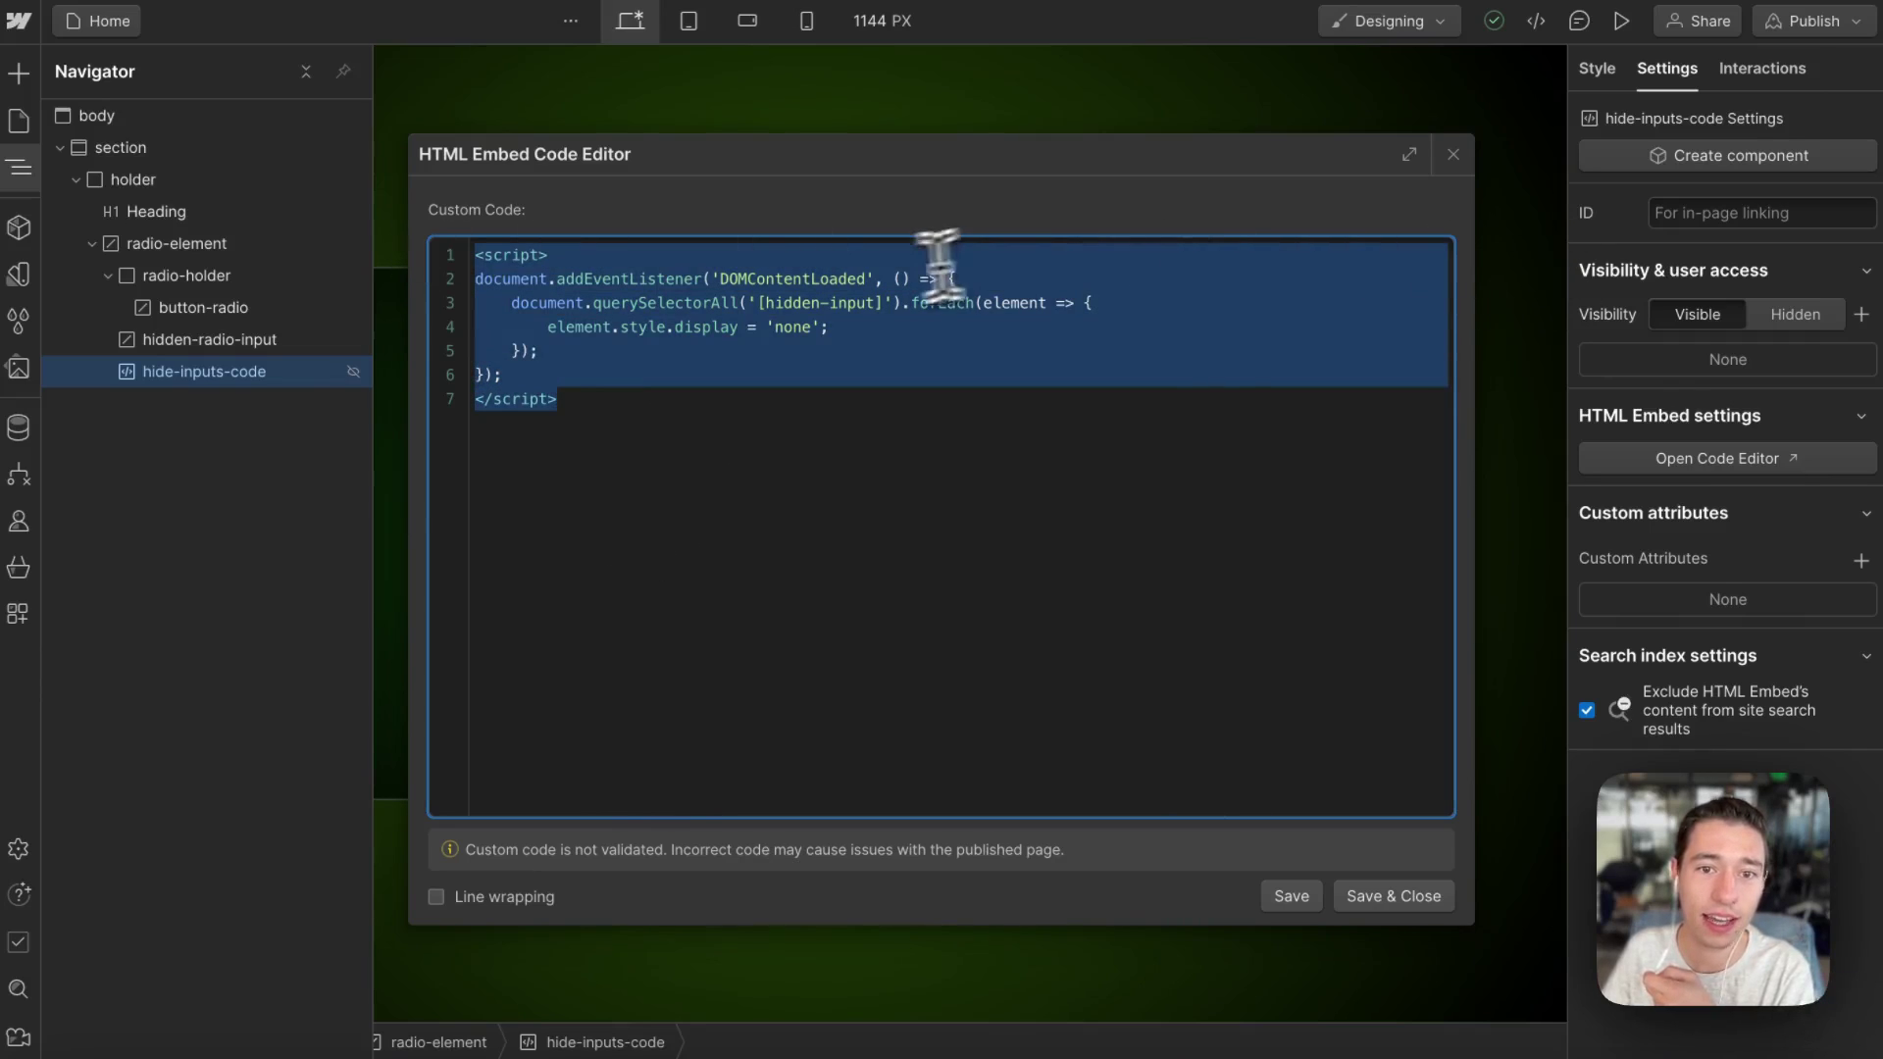
{"action": "left_click", "coordinate": [802, 311]}
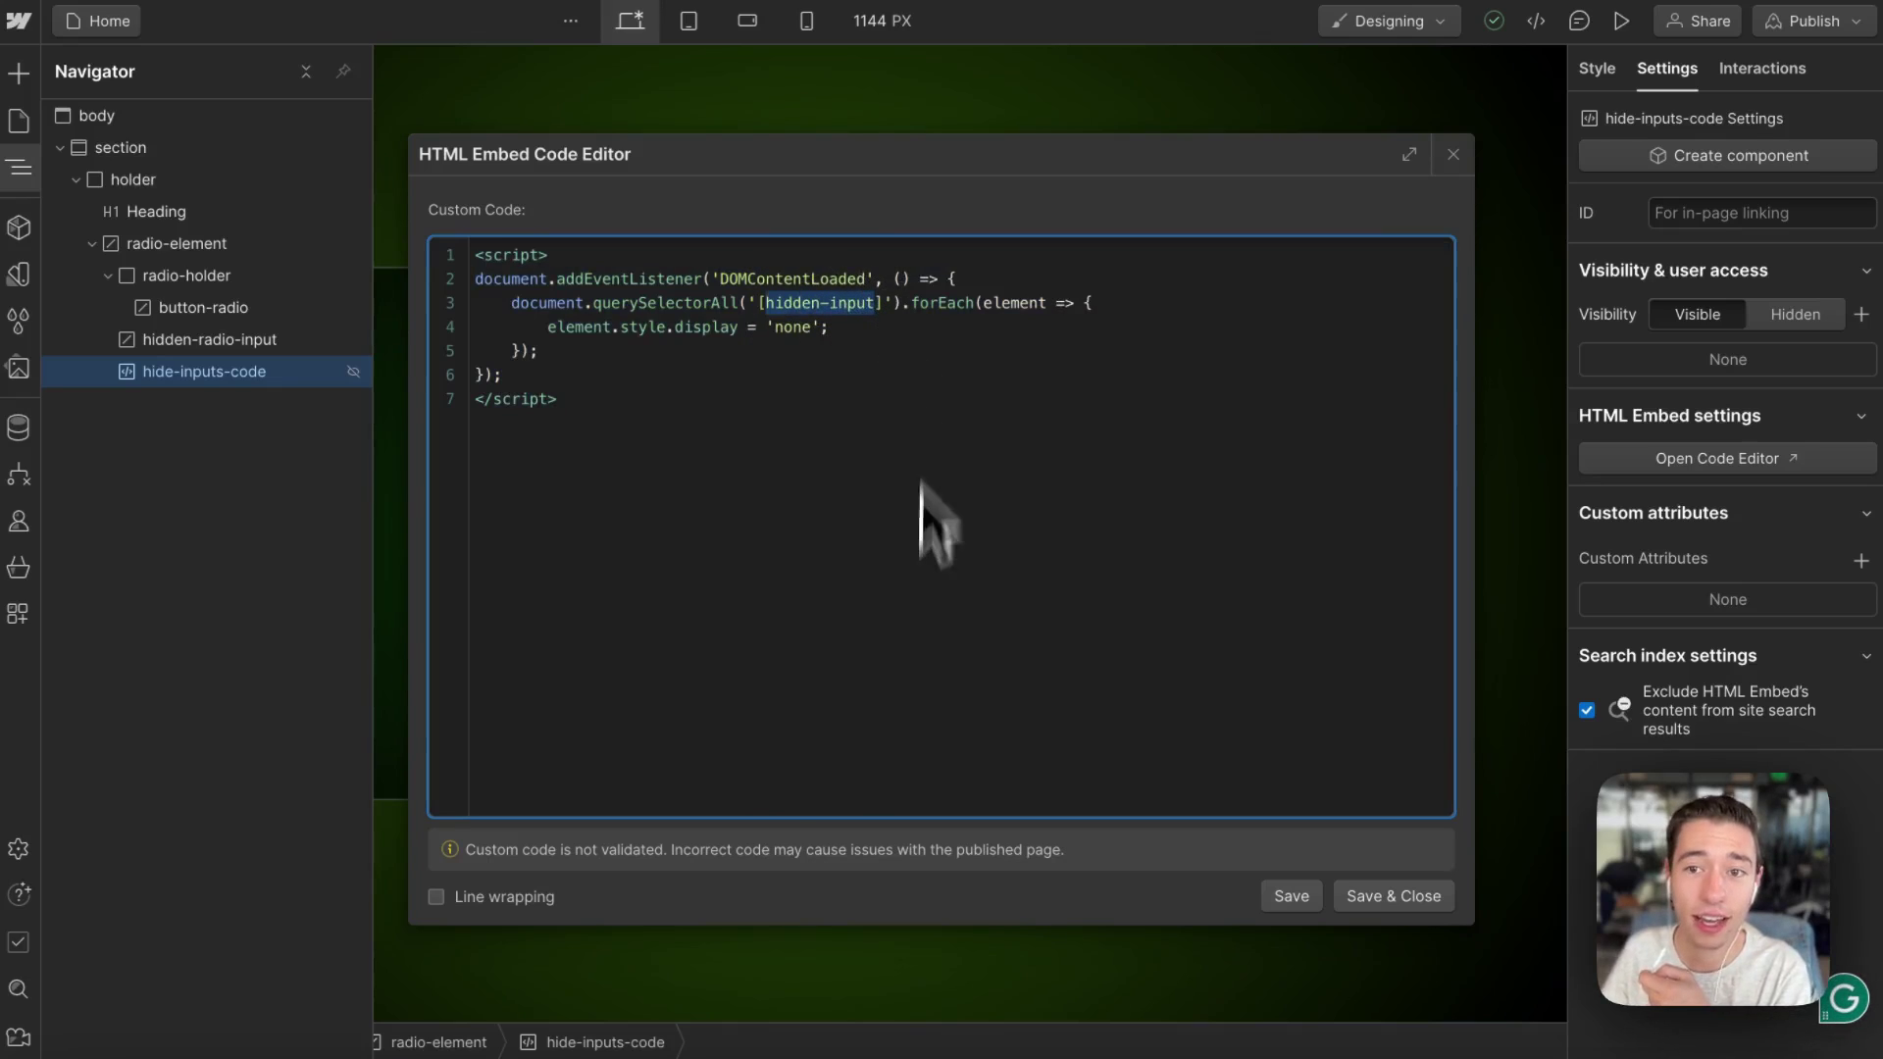
{"action": "left_click", "coordinate": [1452, 155]}
Select the hidden-radio-input element and publish the Webflow site.
{"action": "left_click", "coordinate": [812, 586]}
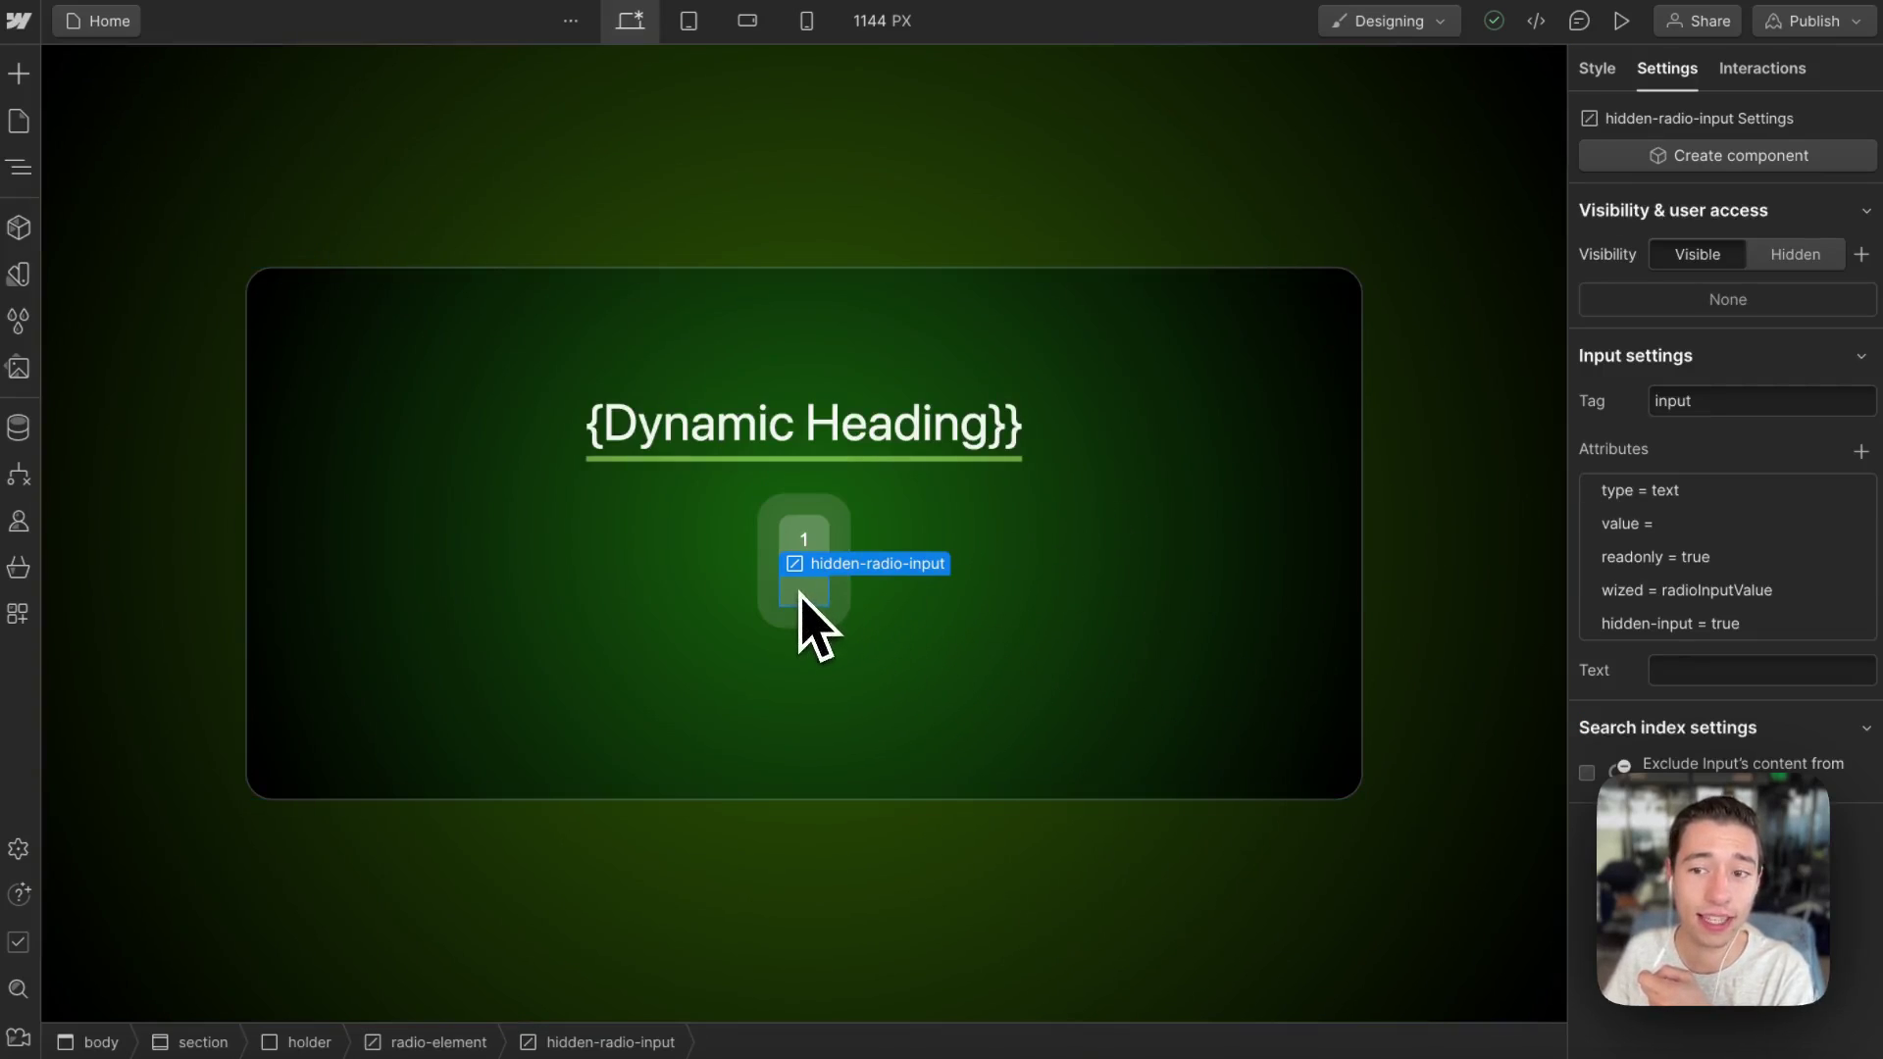
{"action": "left_click", "coordinate": [1800, 26]}
{"action": "left_click", "coordinate": [1730, 405]}
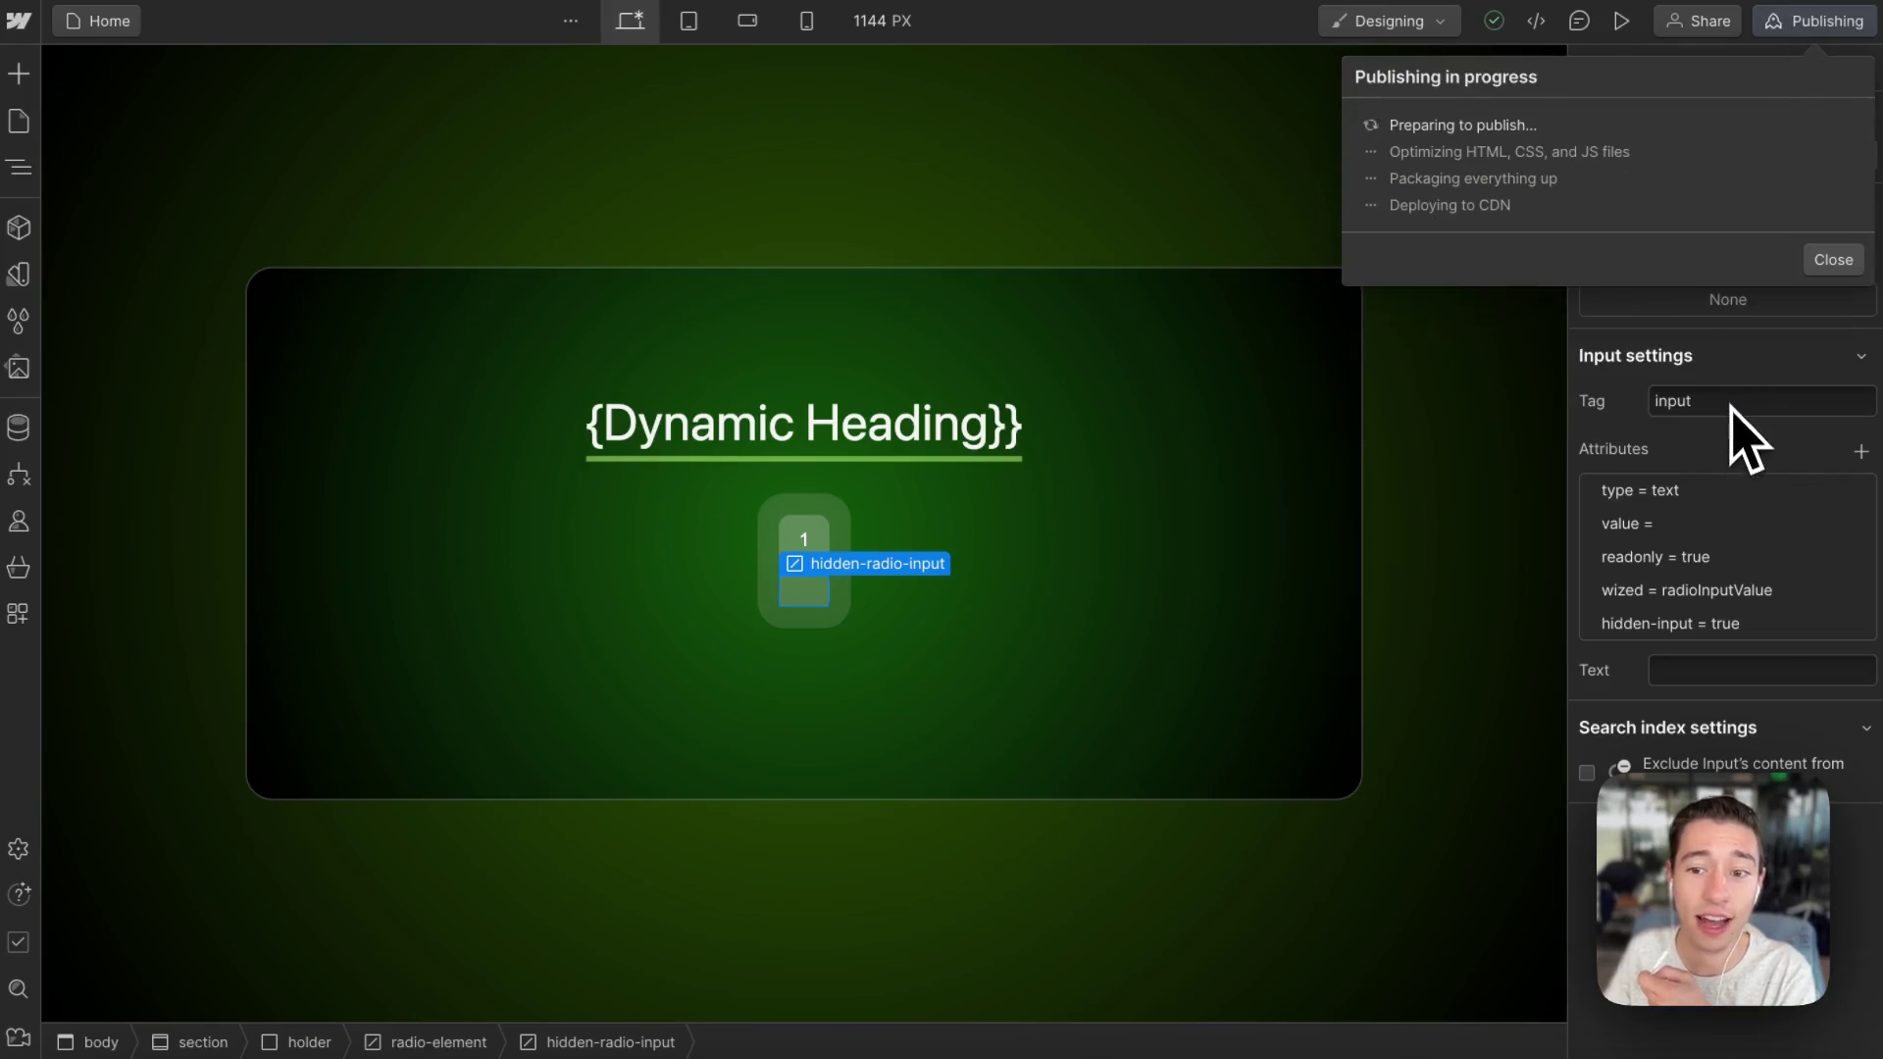
Switch to Wized, open the Render / Set Radio Button Value, Text & Aria Label action and execute its render list function.
{"action": "mouse_move", "coordinate": [3, 260]}
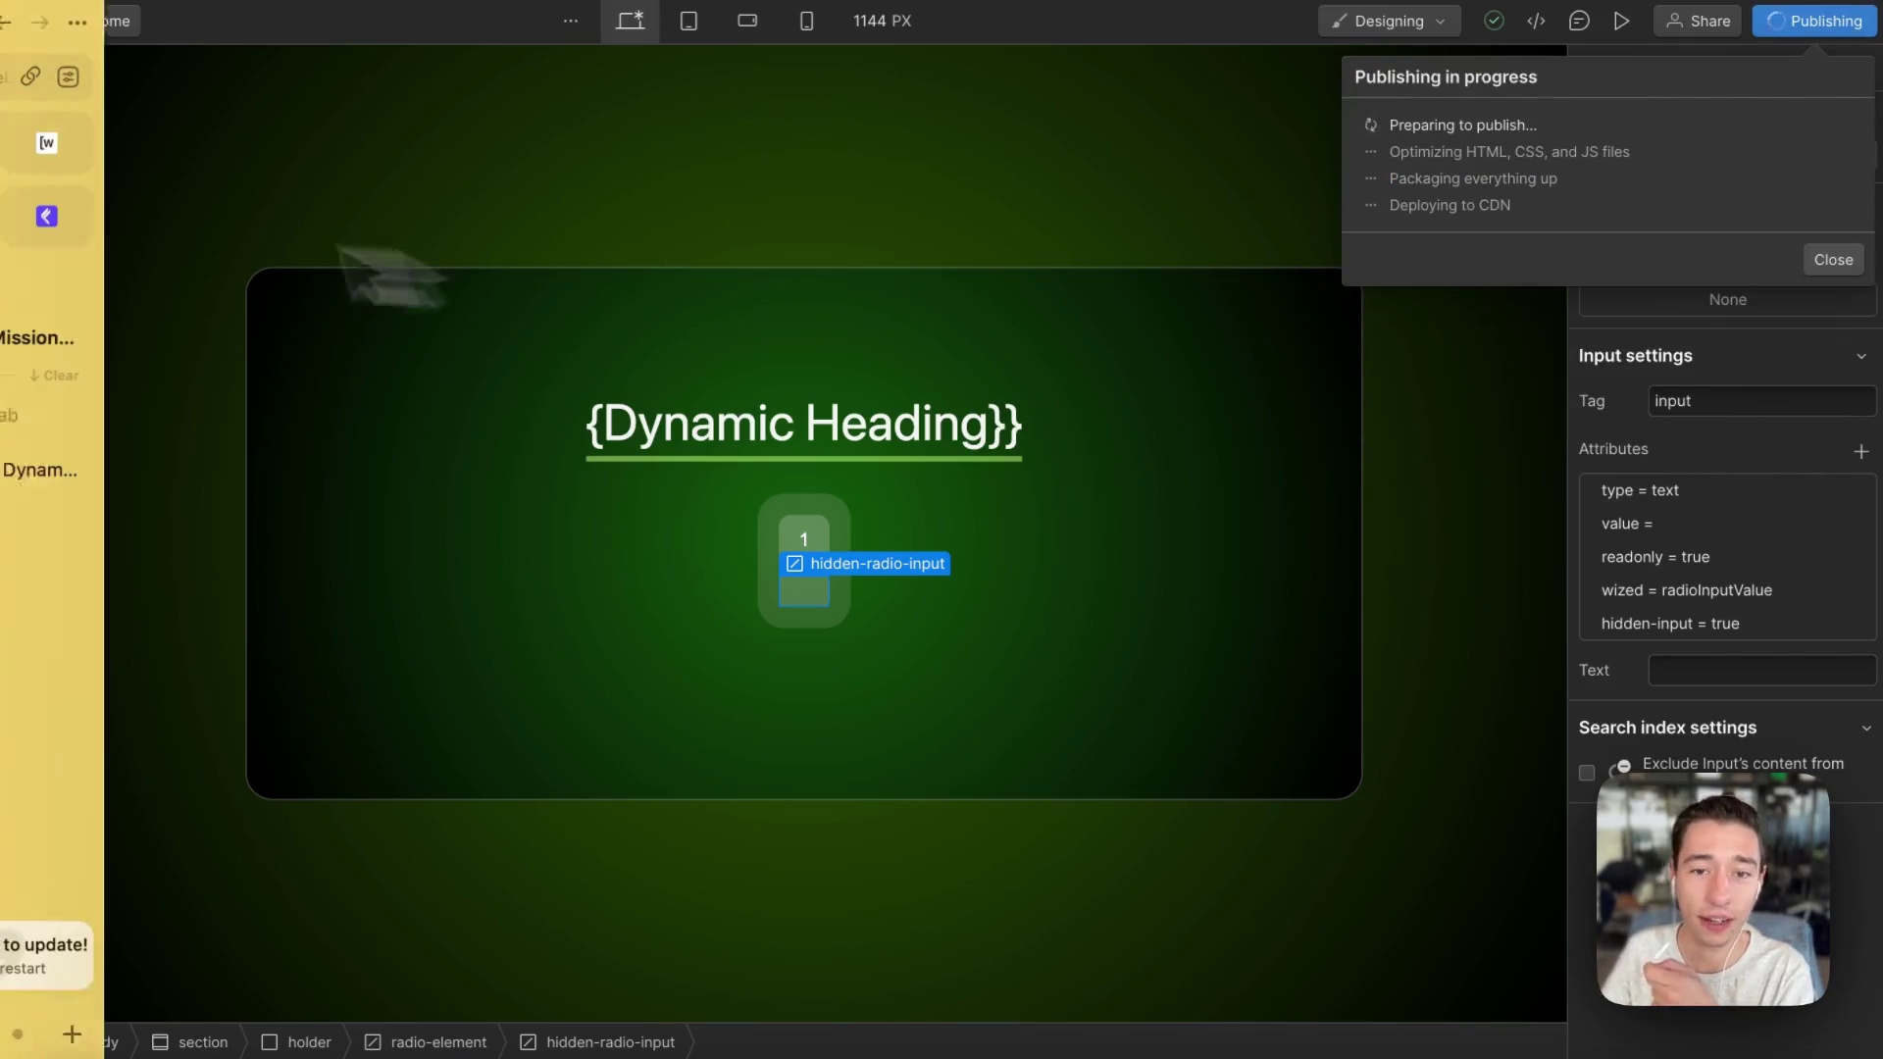
{"action": "left_click", "coordinate": [150, 147]}
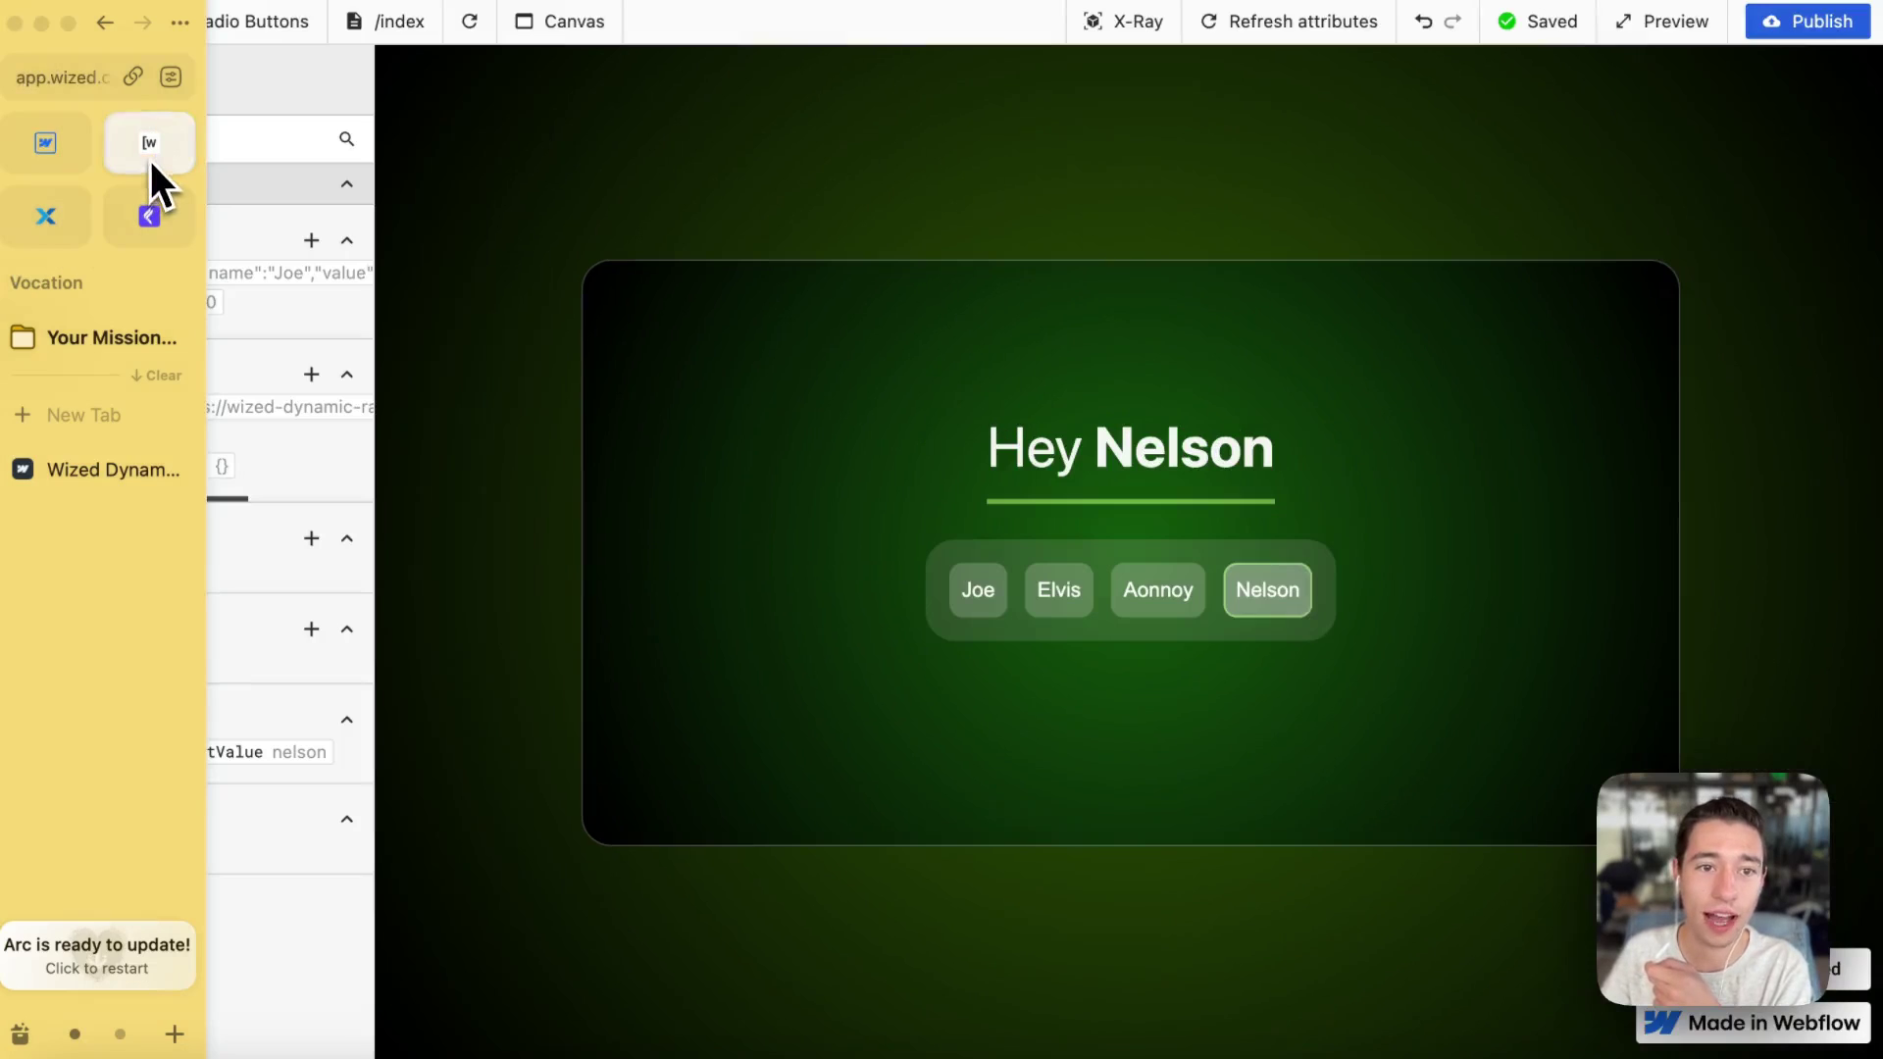
{"action": "left_click", "coordinate": [22, 165]}
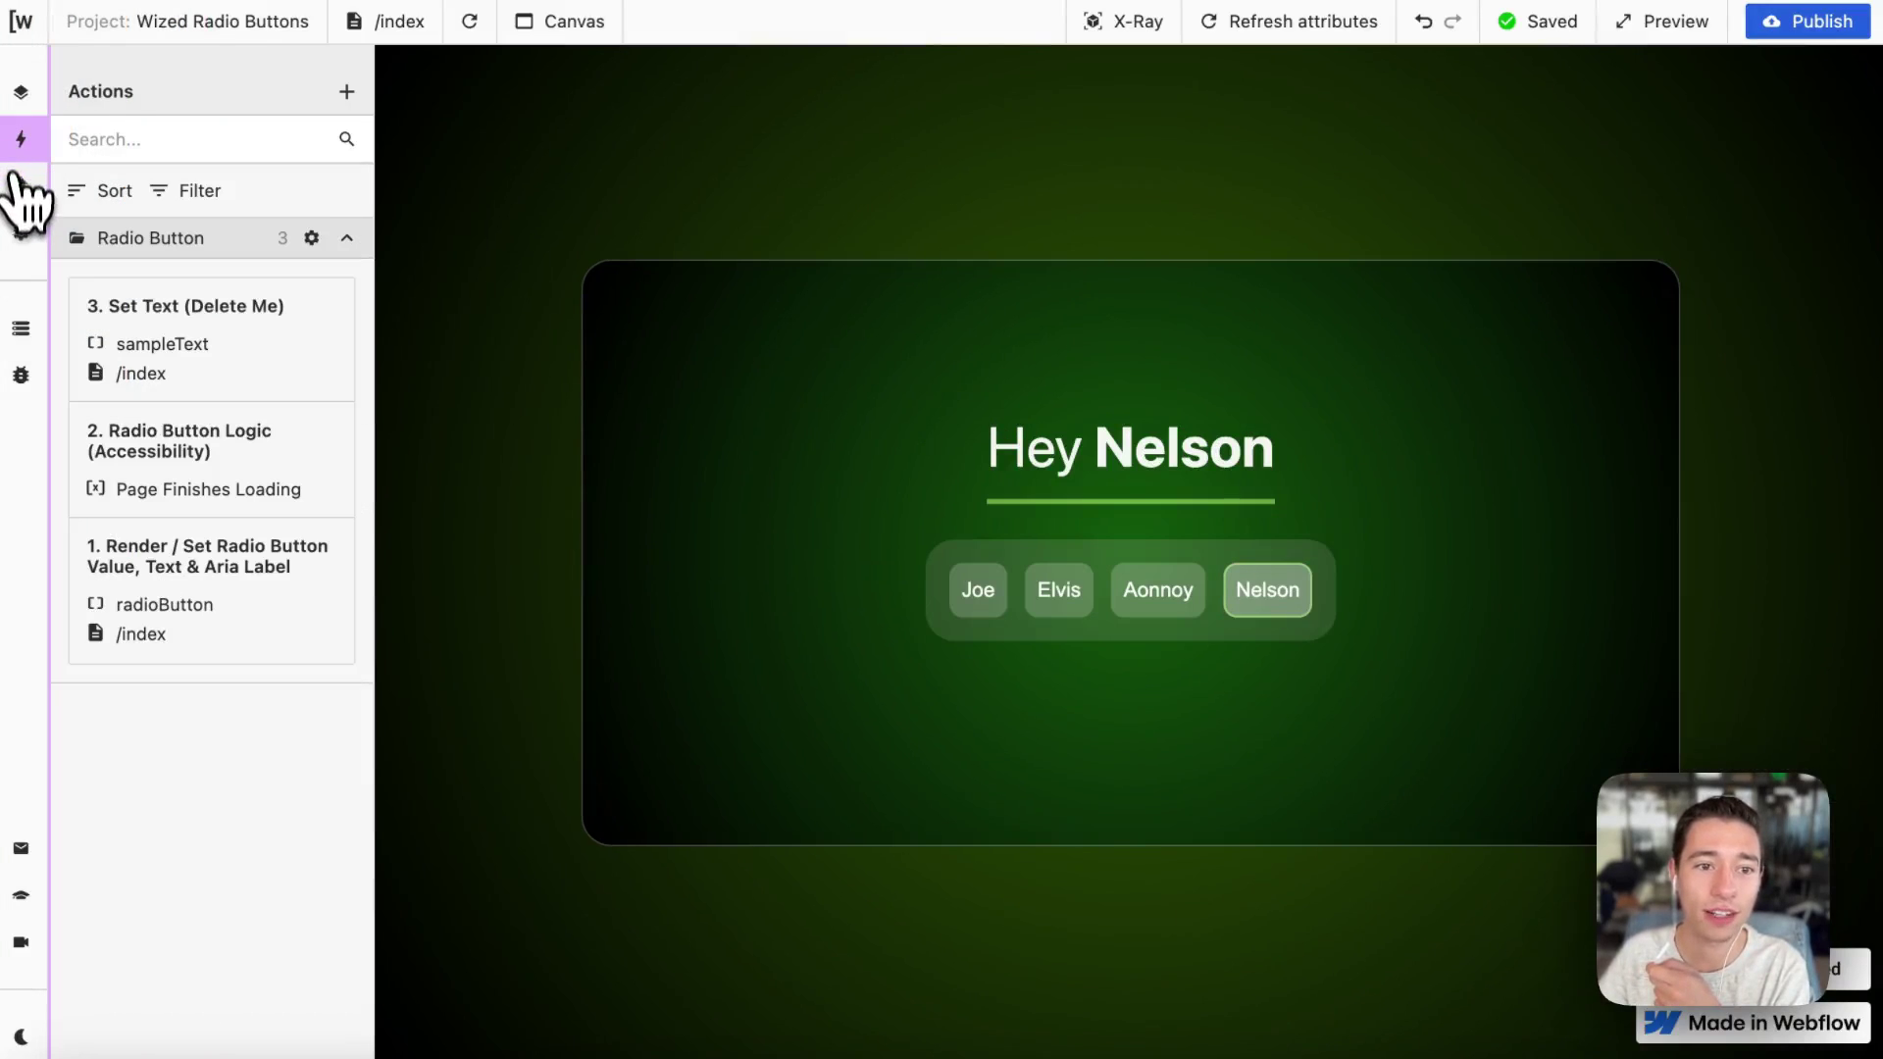
{"action": "left_click", "coordinate": [240, 613]}
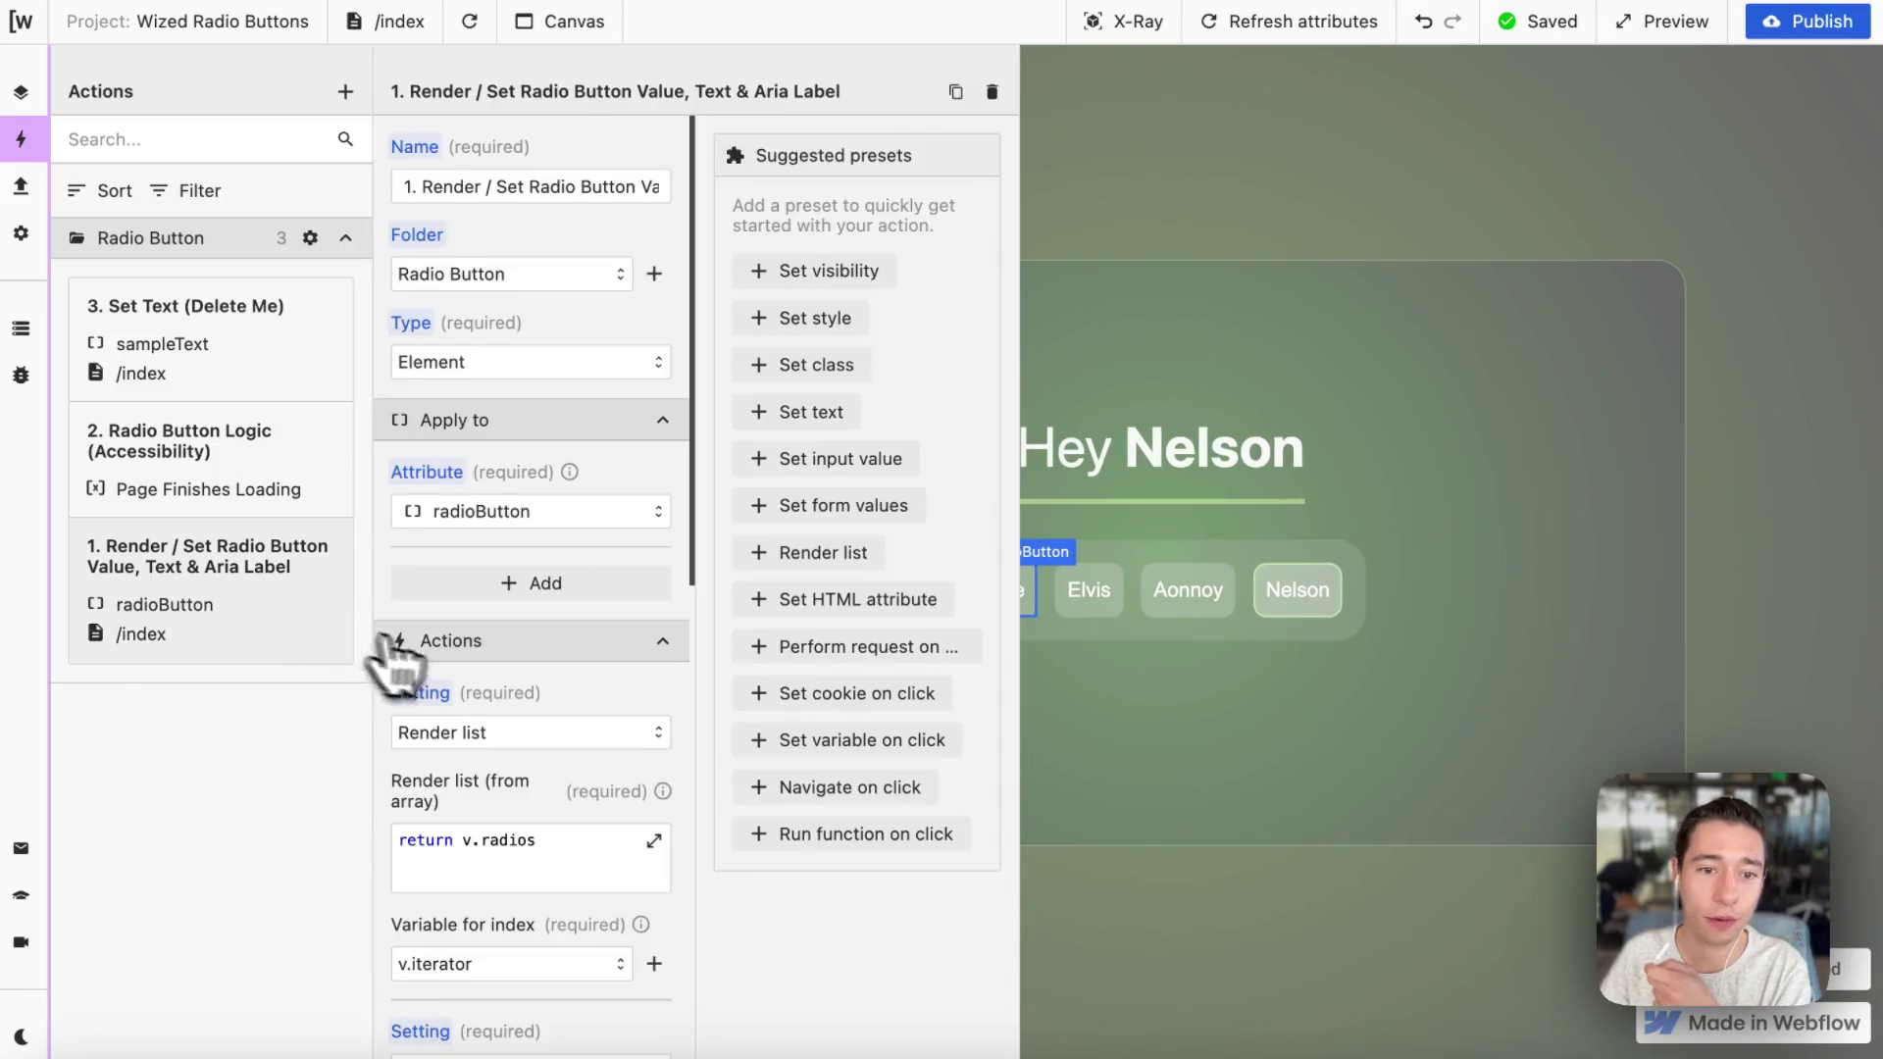
{"action": "scroll", "coordinate": [421, 657], "scroll_direction": "down", "scroll_amount": 3}
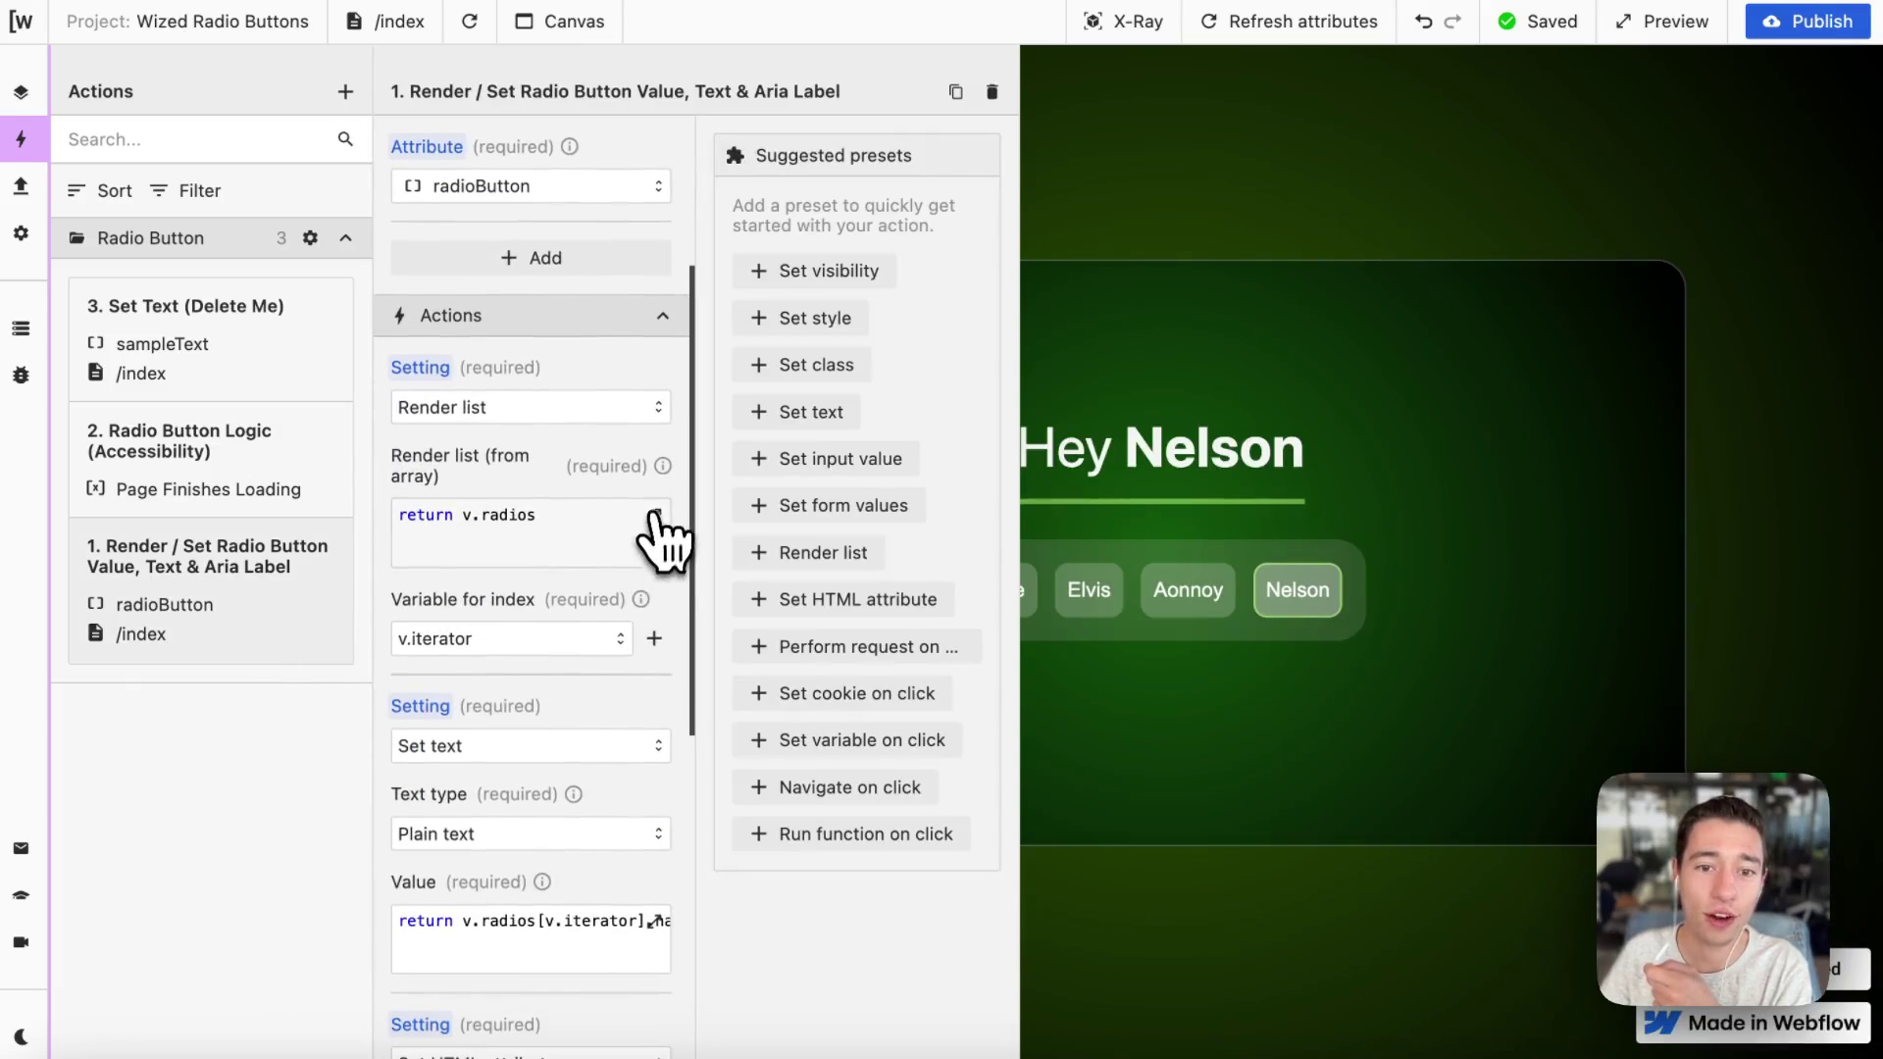
{"action": "left_click", "coordinate": [654, 517]}
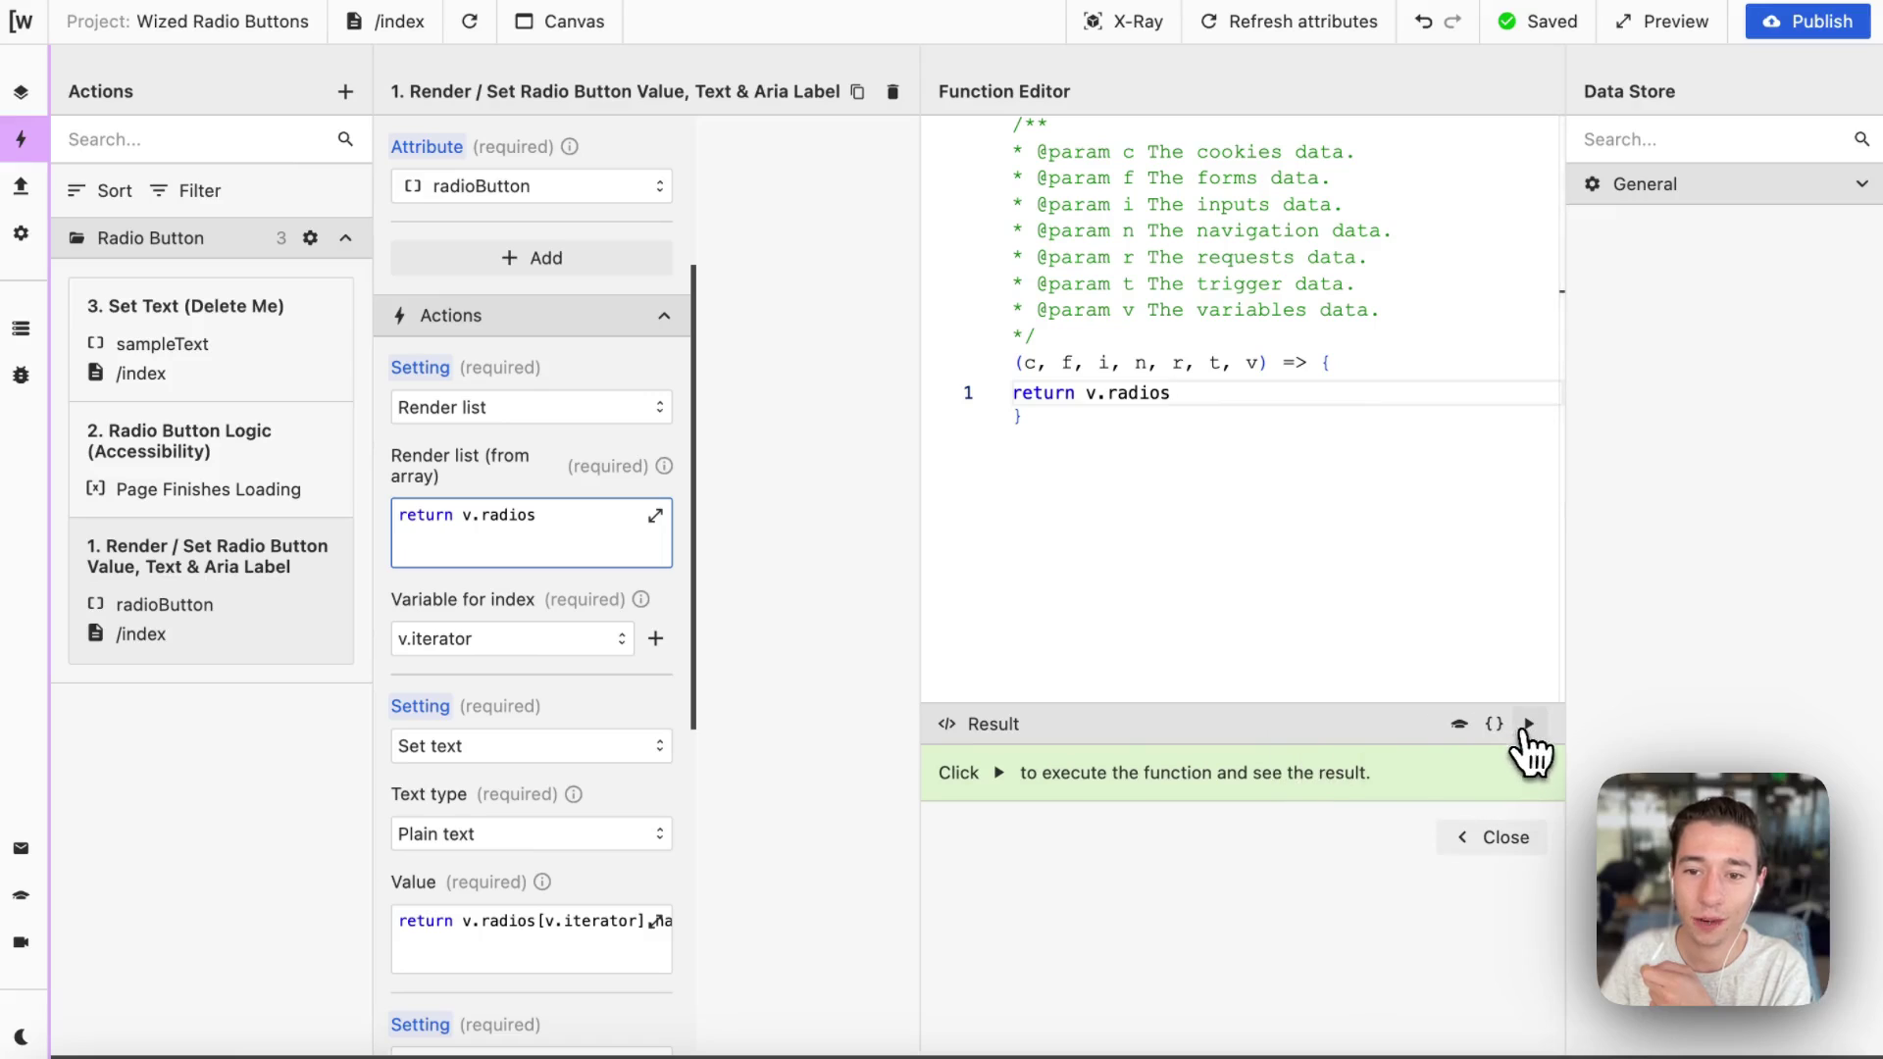
{"action": "left_click", "coordinate": [1528, 726]}
Execute the render action's text and data-value functions, and check i.radioInputValue in the Data Store.
{"action": "scroll", "coordinate": [608, 746], "scroll_direction": "down", "scroll_amount": 4}
{"action": "left_click", "coordinate": [616, 581]}
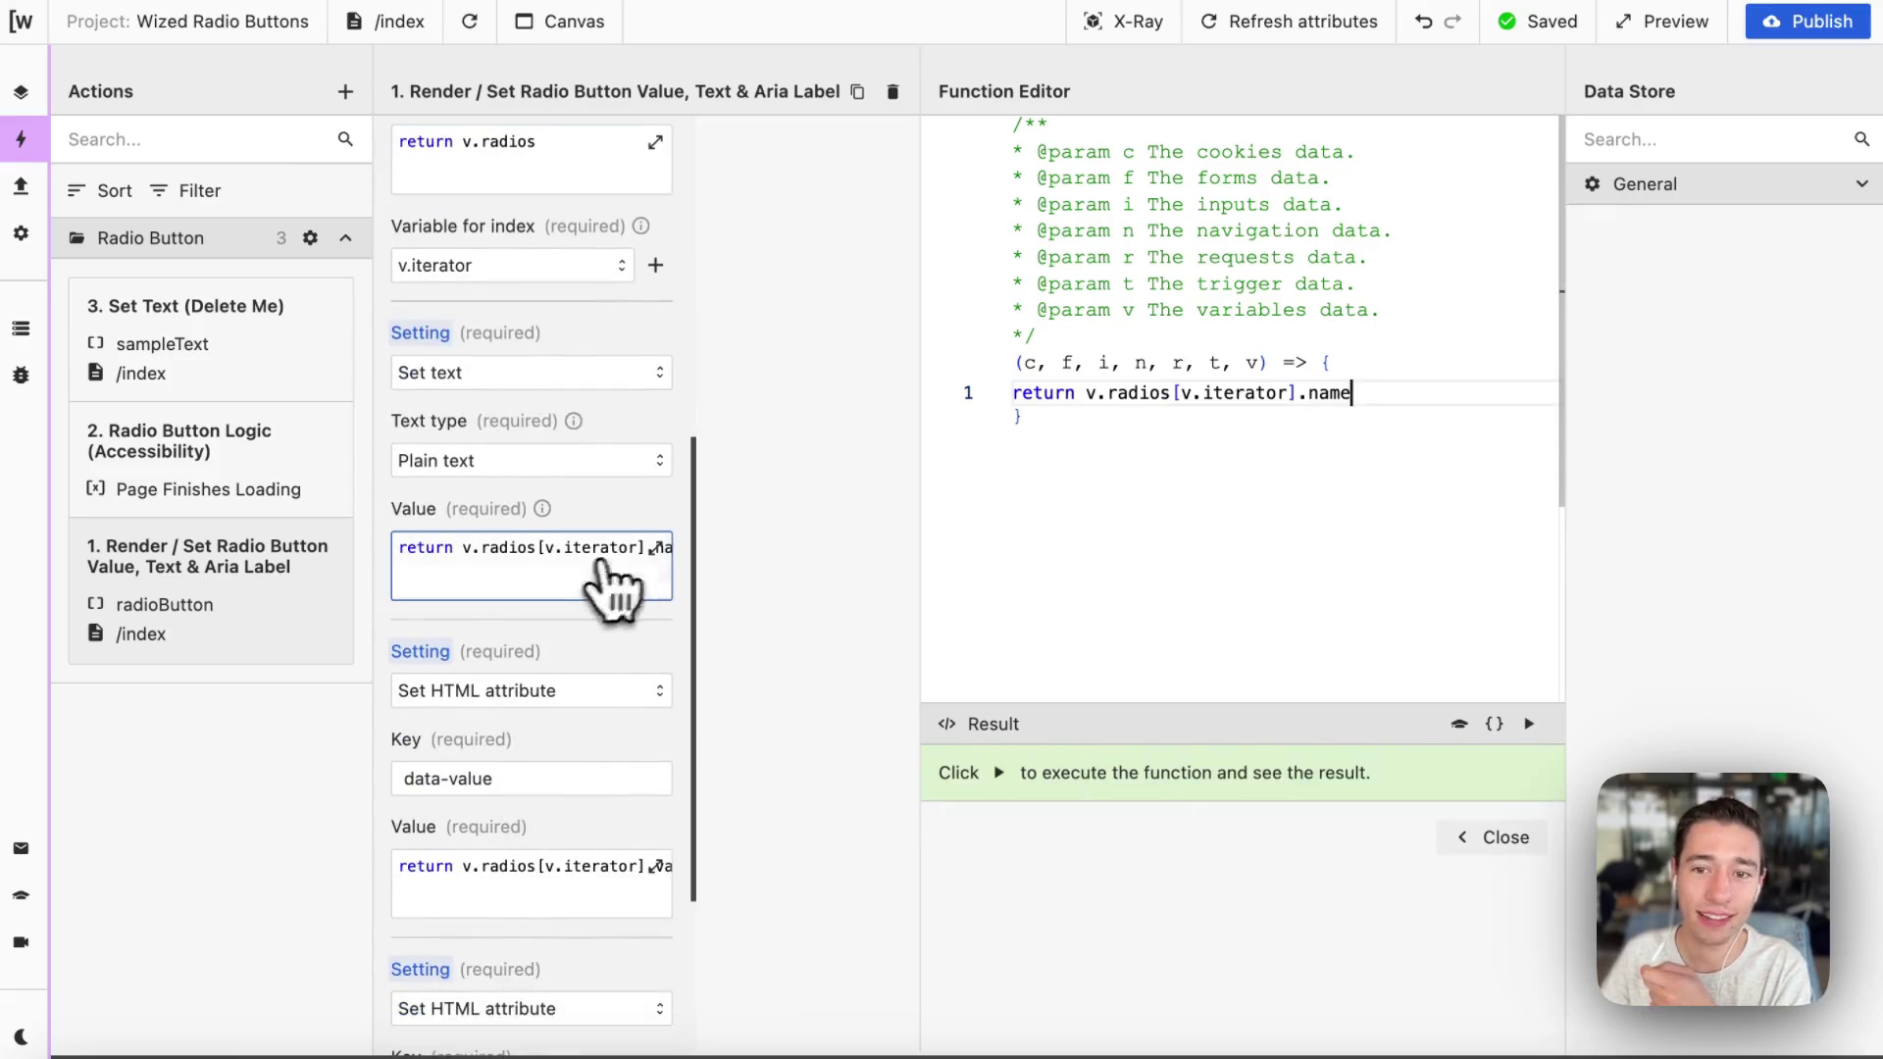
{"action": "left_click", "coordinate": [1530, 731]}
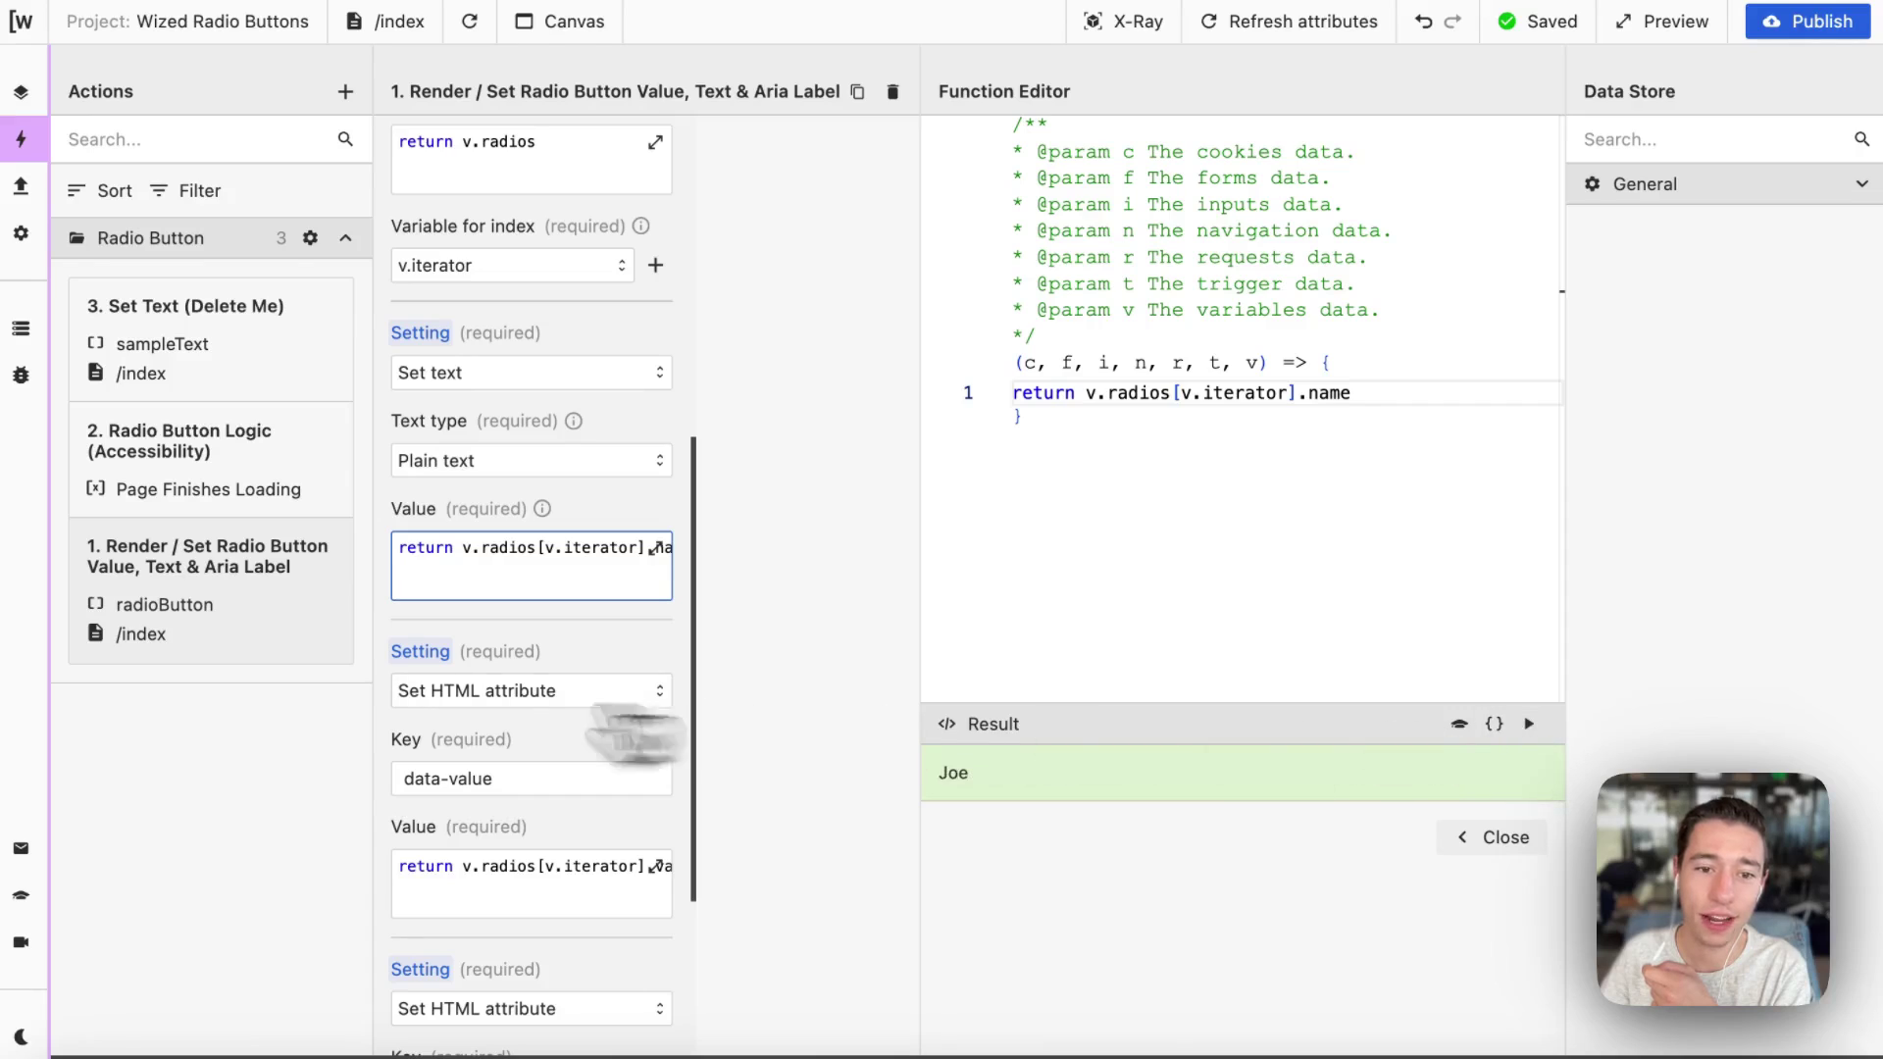
{"action": "scroll", "coordinate": [588, 706], "scroll_direction": "down", "scroll_amount": 2}
{"action": "left_click", "coordinate": [602, 699]}
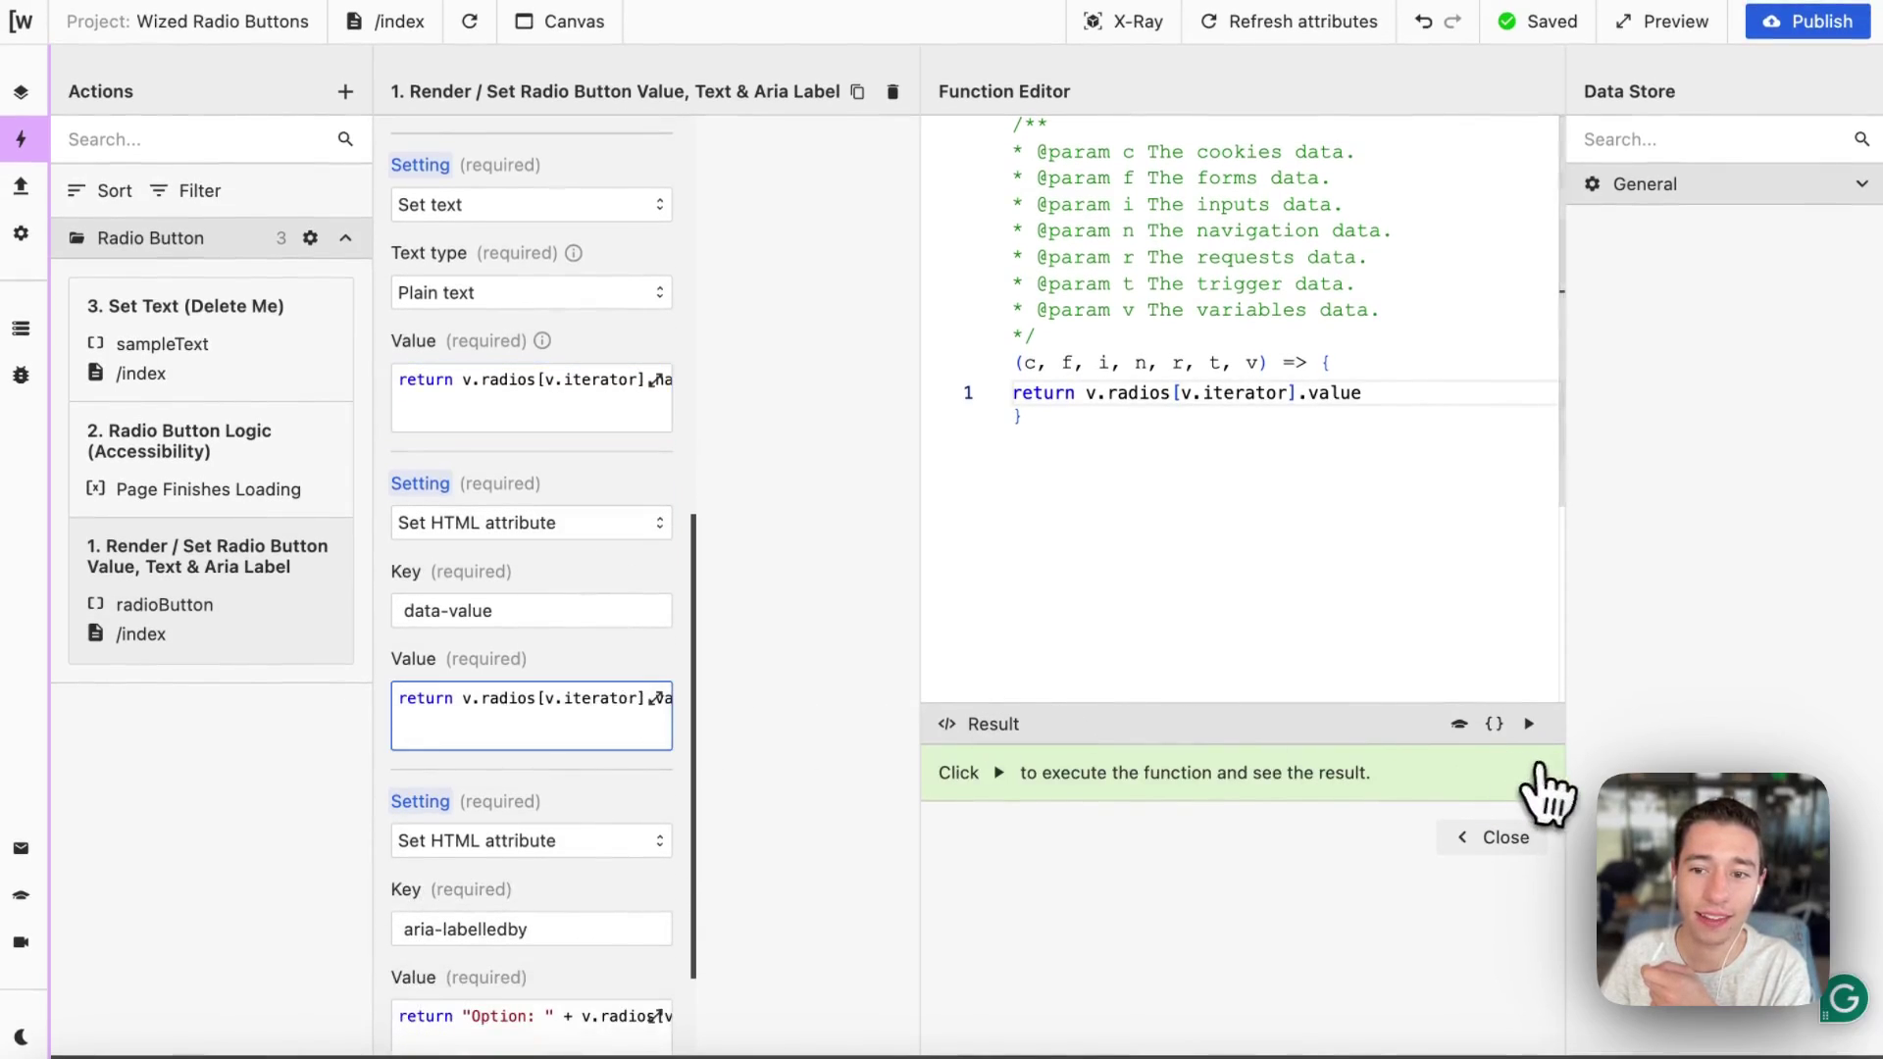
{"action": "left_click", "coordinate": [1527, 724]}
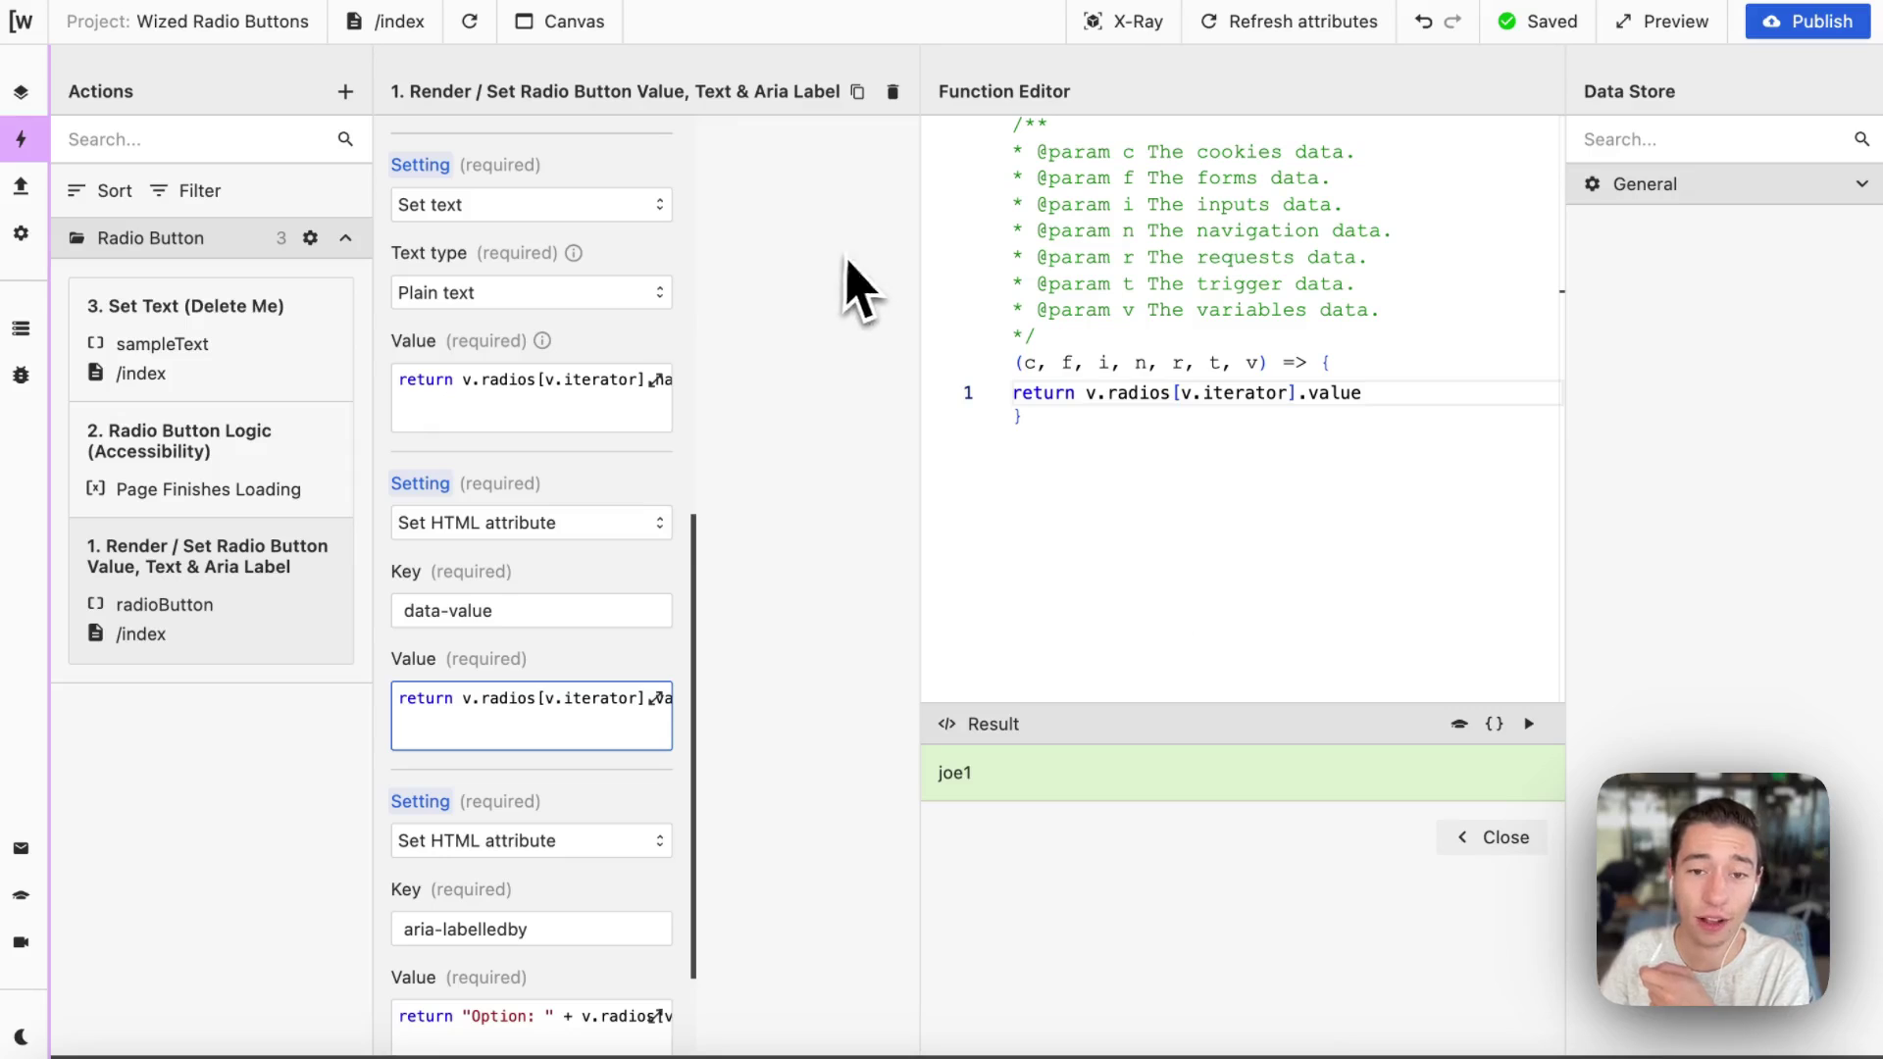
{"action": "left_click", "coordinate": [20, 332]}
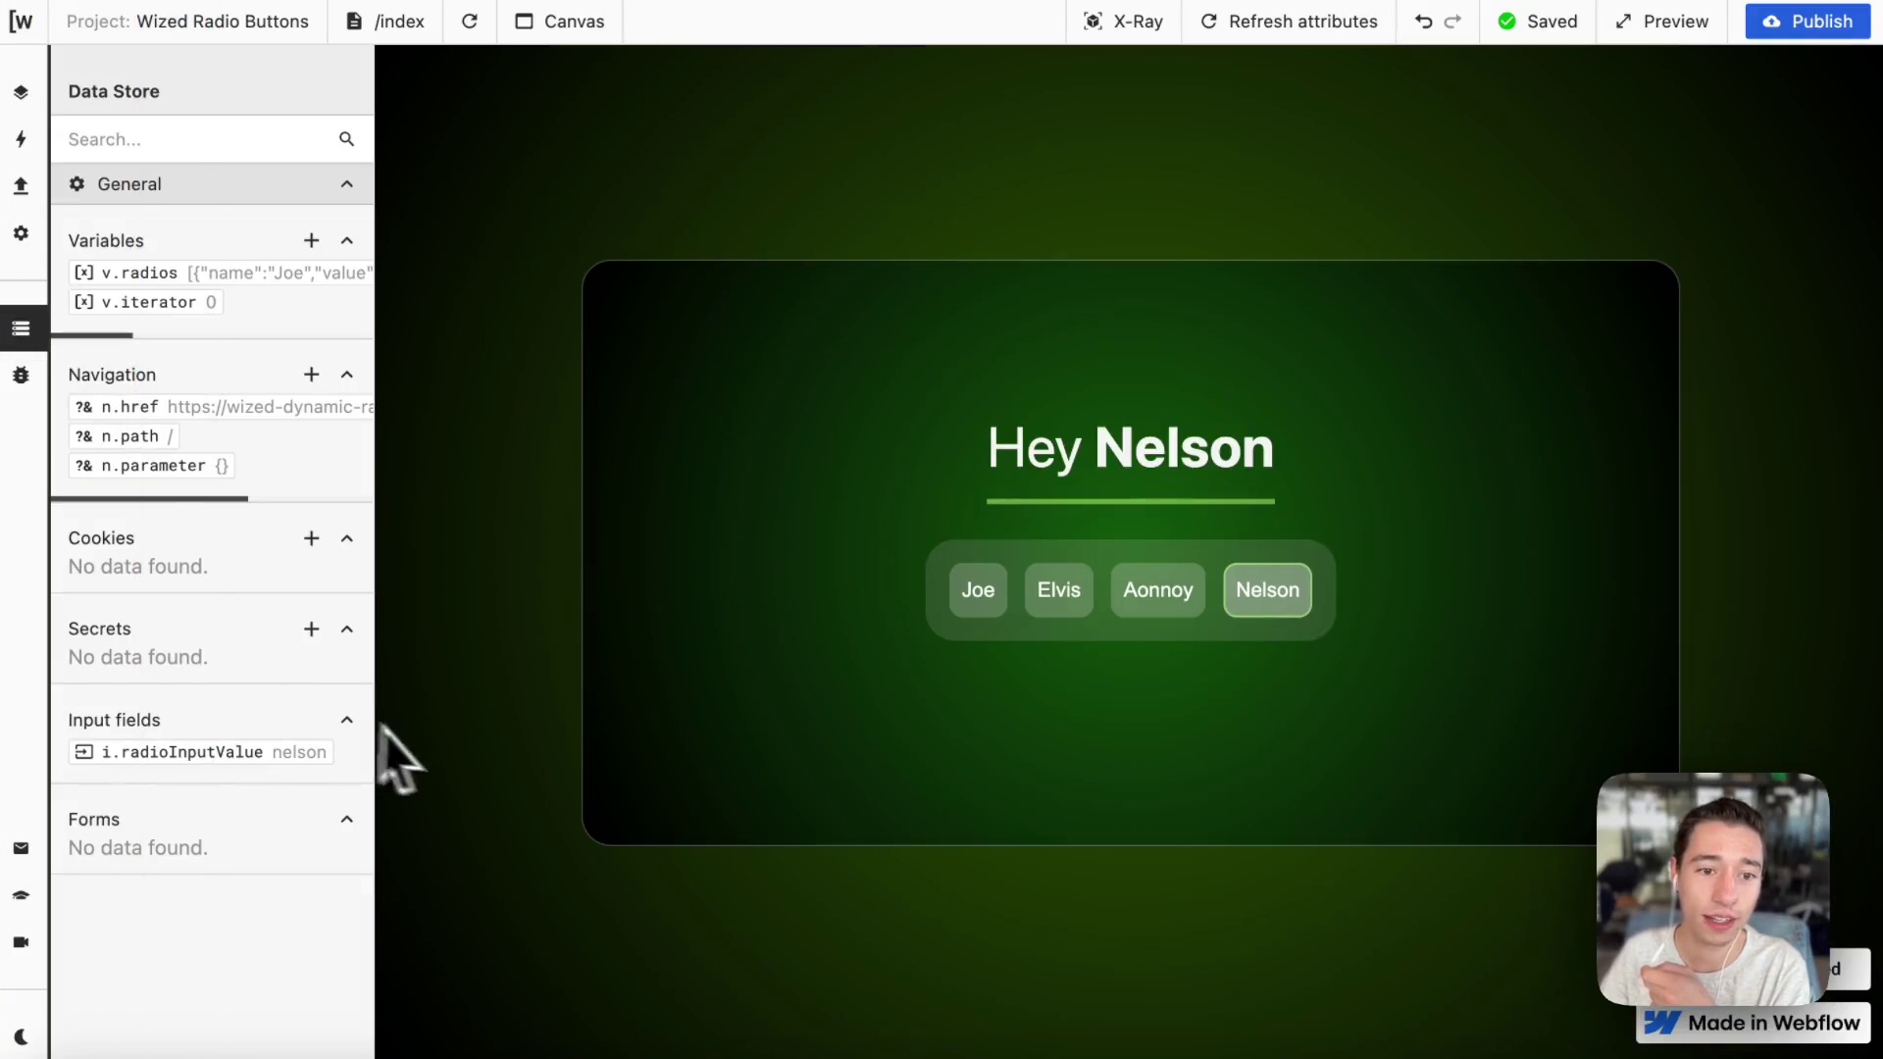
{"action": "left_click", "coordinate": [21, 138]}
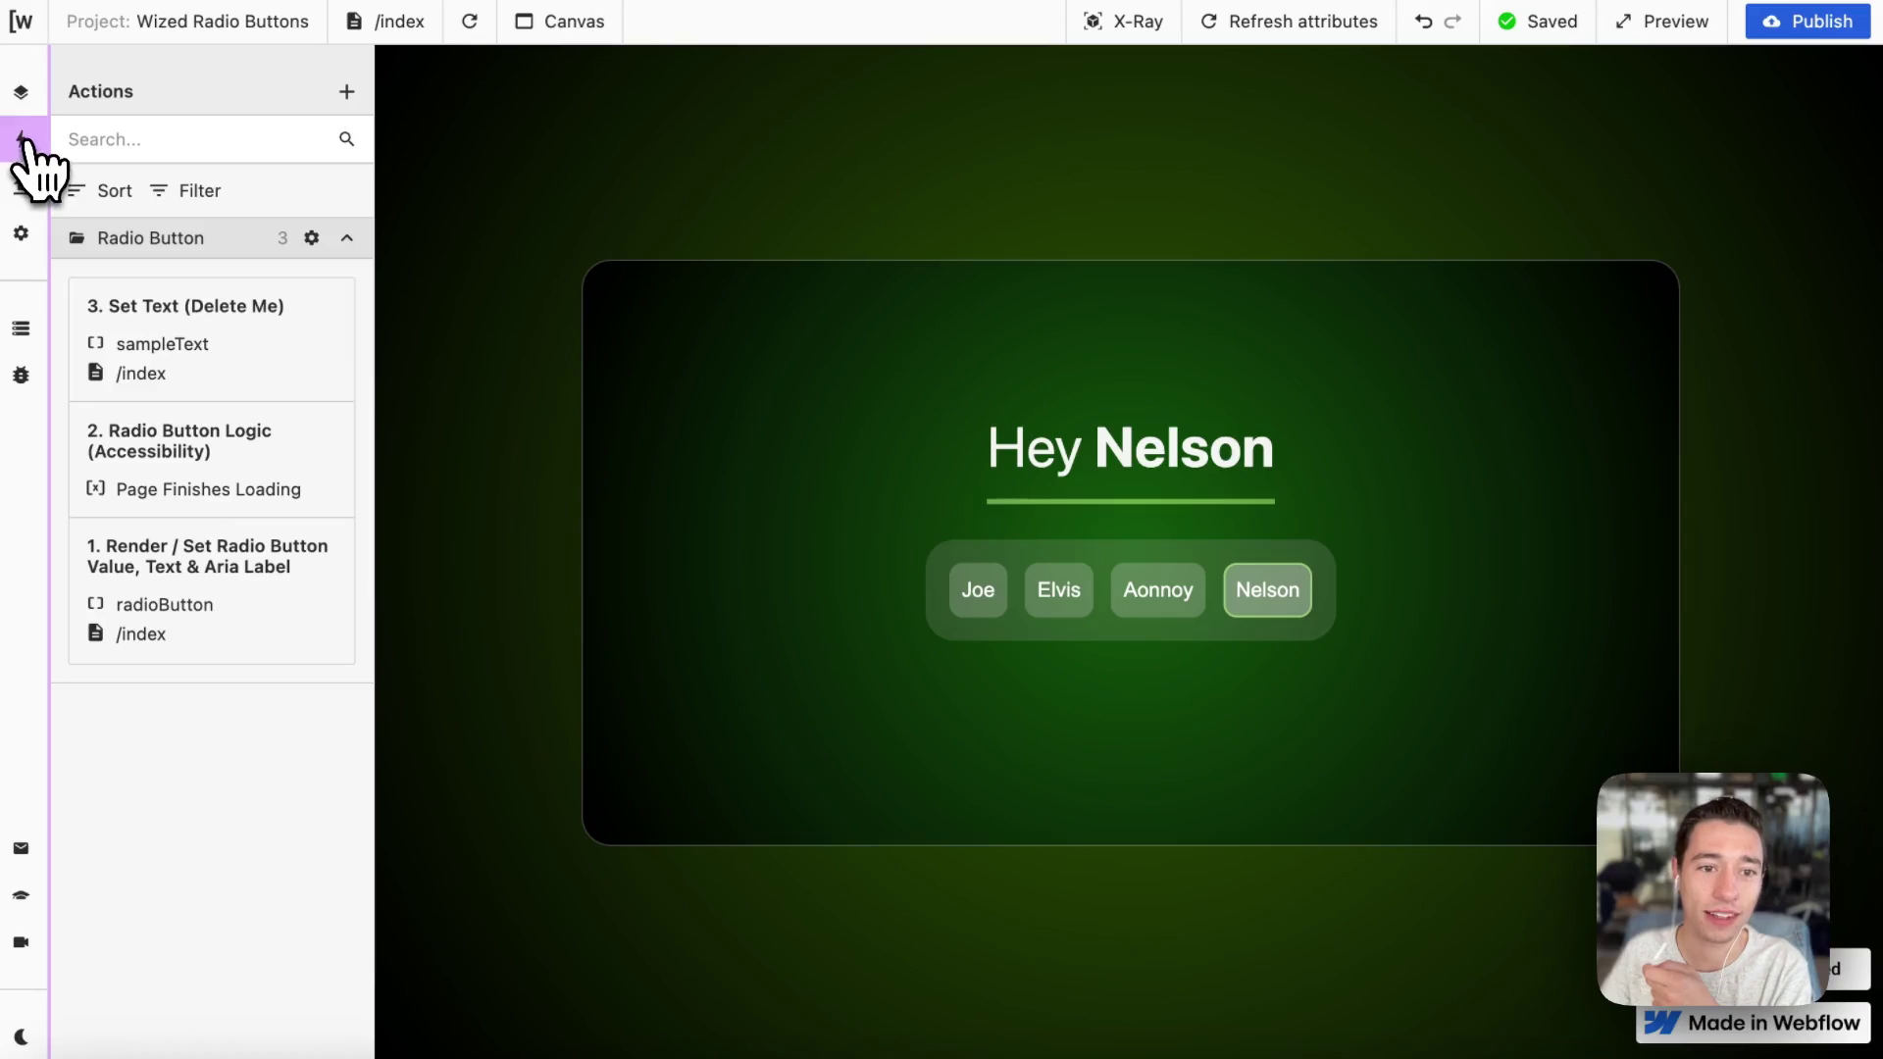
Reopen the render action, execute its aria-labelledby function and close the function editor.
{"action": "left_click", "coordinate": [201, 637]}
{"action": "scroll", "coordinate": [484, 807], "scroll_direction": "down", "scroll_amount": 10}
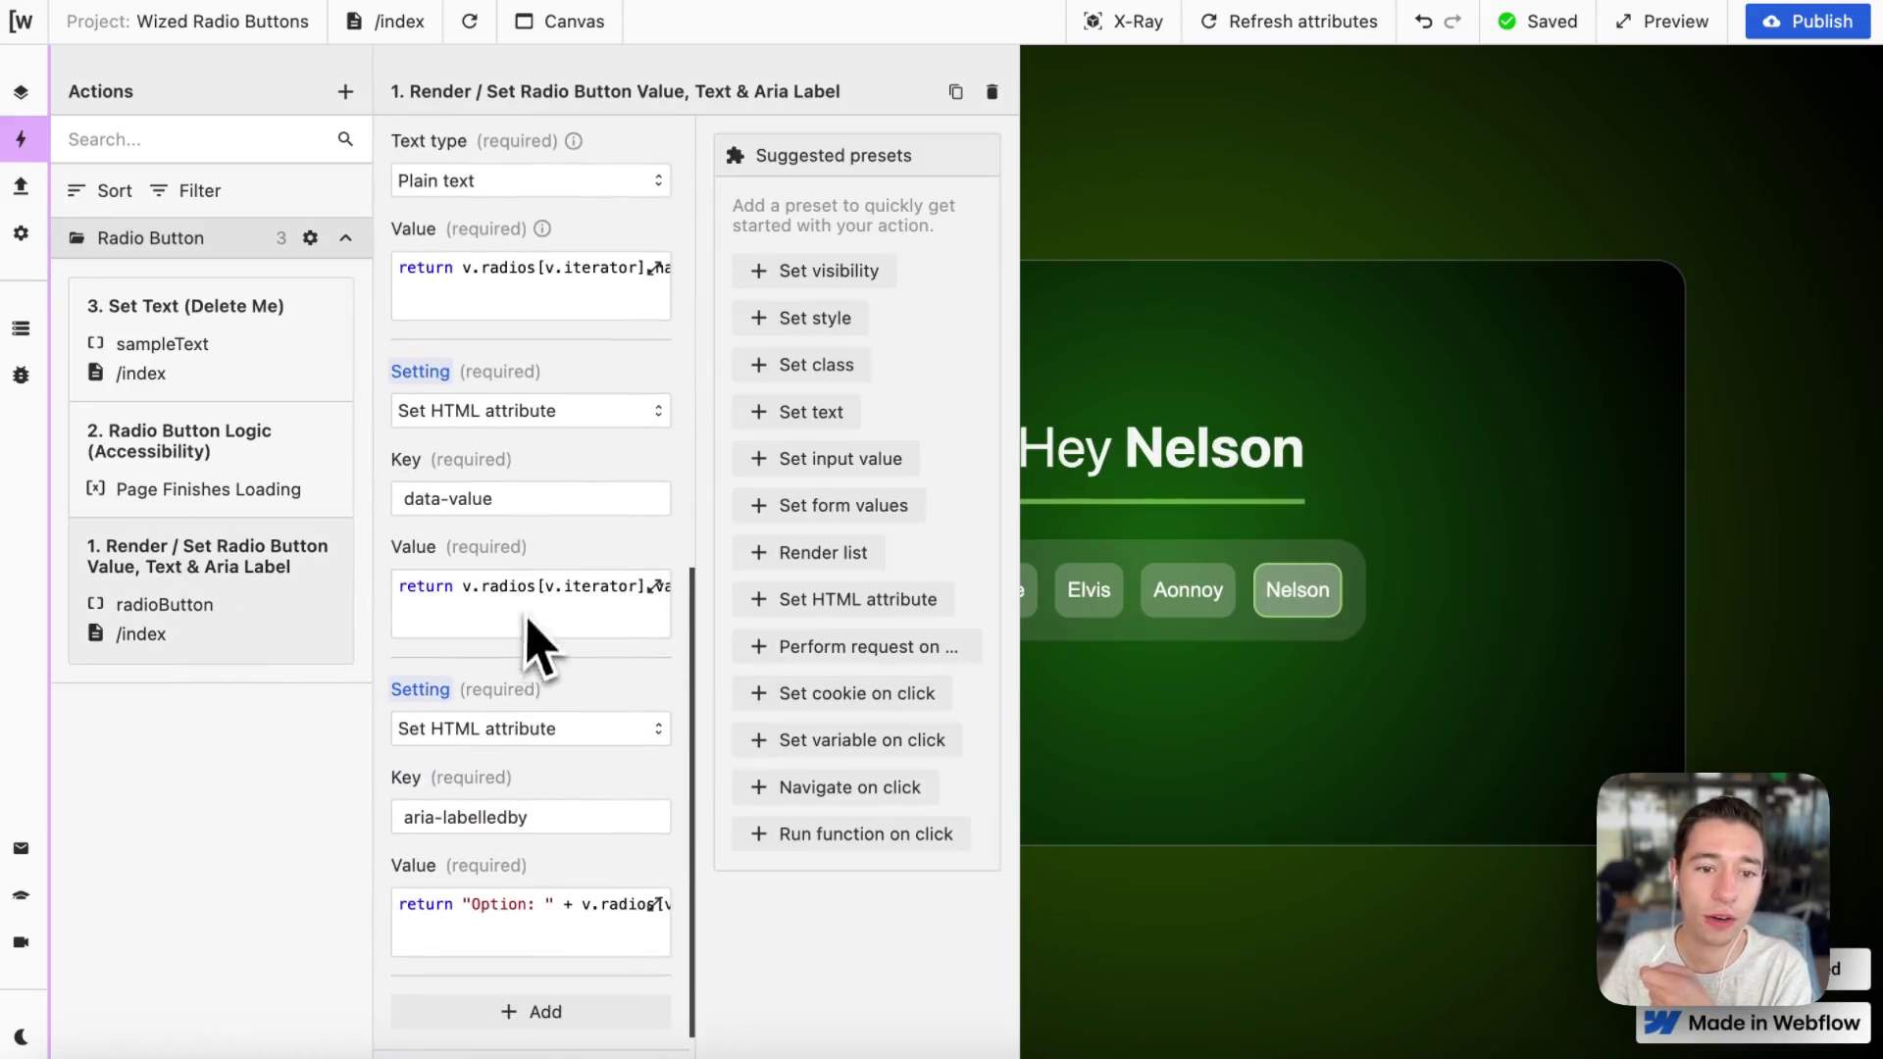
{"action": "left_click", "coordinate": [504, 922]}
{"action": "left_click", "coordinate": [1527, 724]}
{"action": "left_click", "coordinate": [1524, 837]}
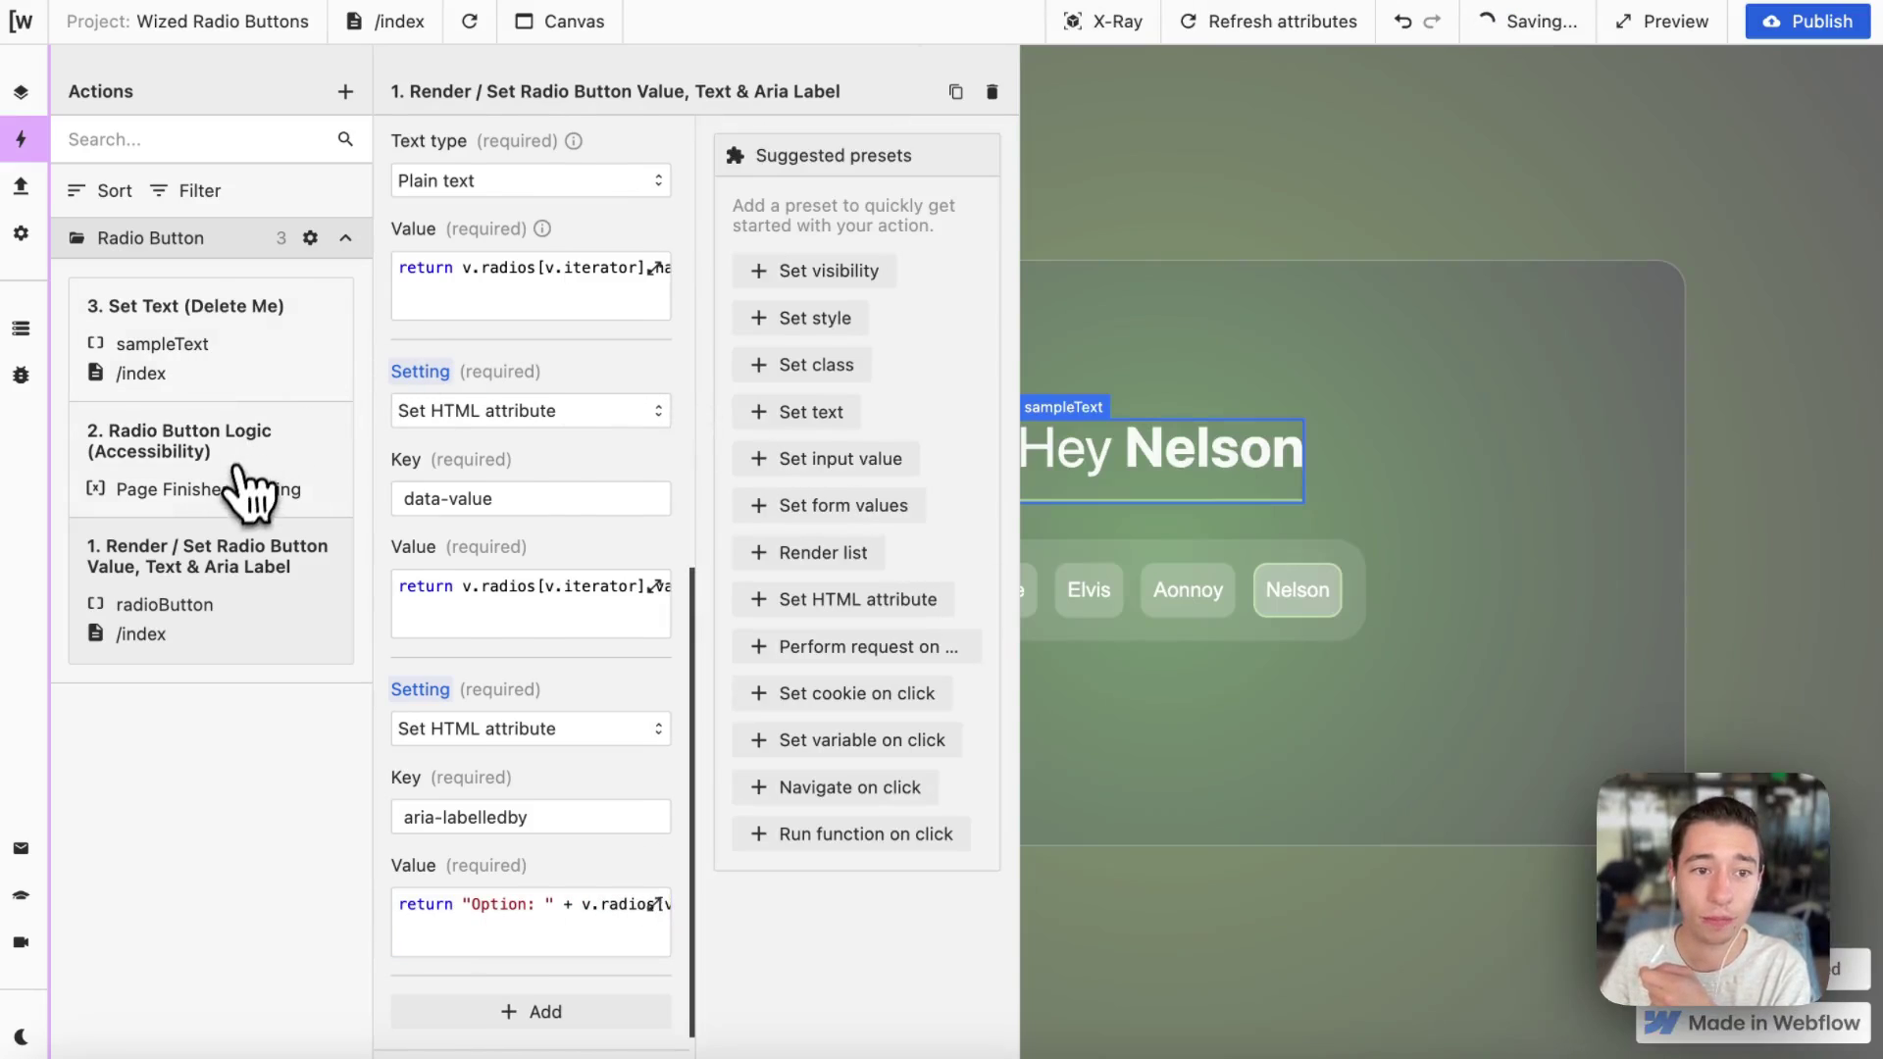
Open the Radio Button Logic (Accessibility) action and cycle through the preview's radio options by keyboard from the third option.
{"action": "left_click", "coordinate": [247, 494]}
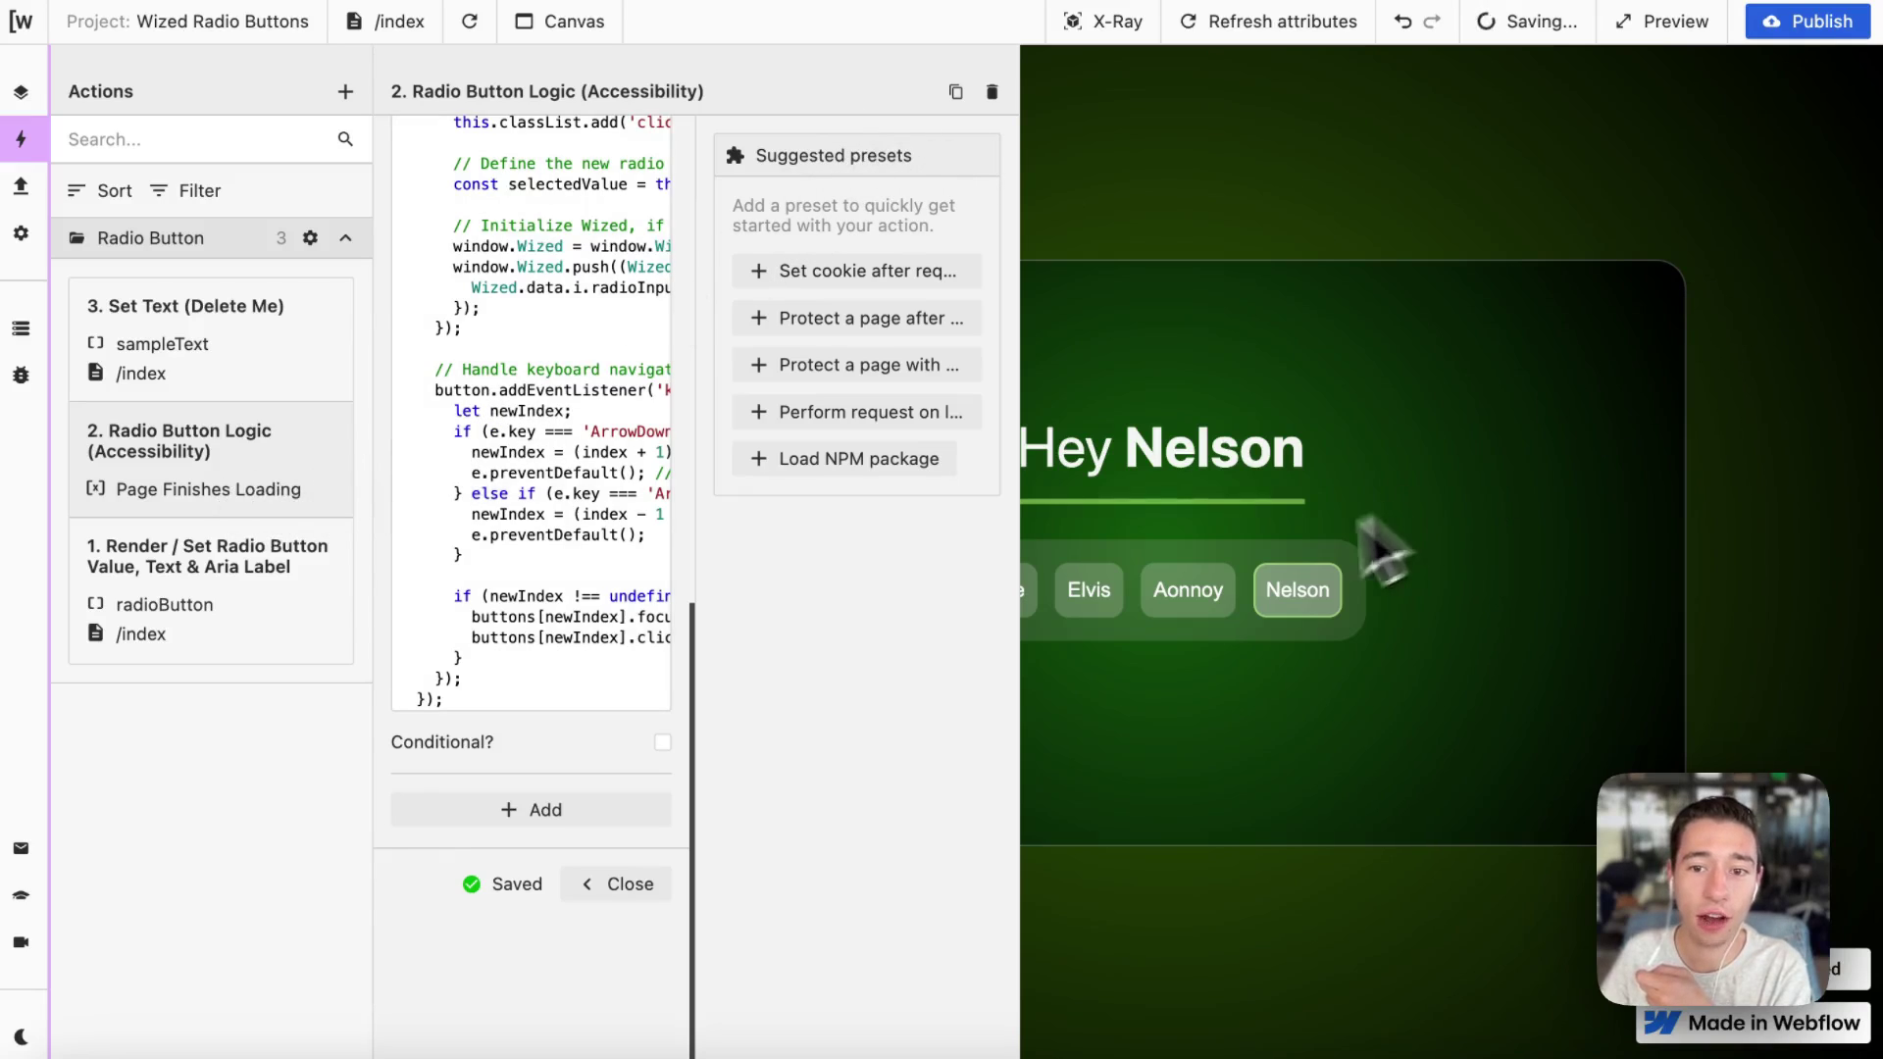
{"action": "left_click", "coordinate": [1214, 588]}
{"action": "key", "text": "Up"}
{"action": "key", "text": "Down"}
{"action": "key", "text": "Down"}
{"action": "key", "text": "Down"}
{"action": "key", "text": "Down"}
{"action": "key", "text": "Down"}
{"action": "key", "text": "Down"}
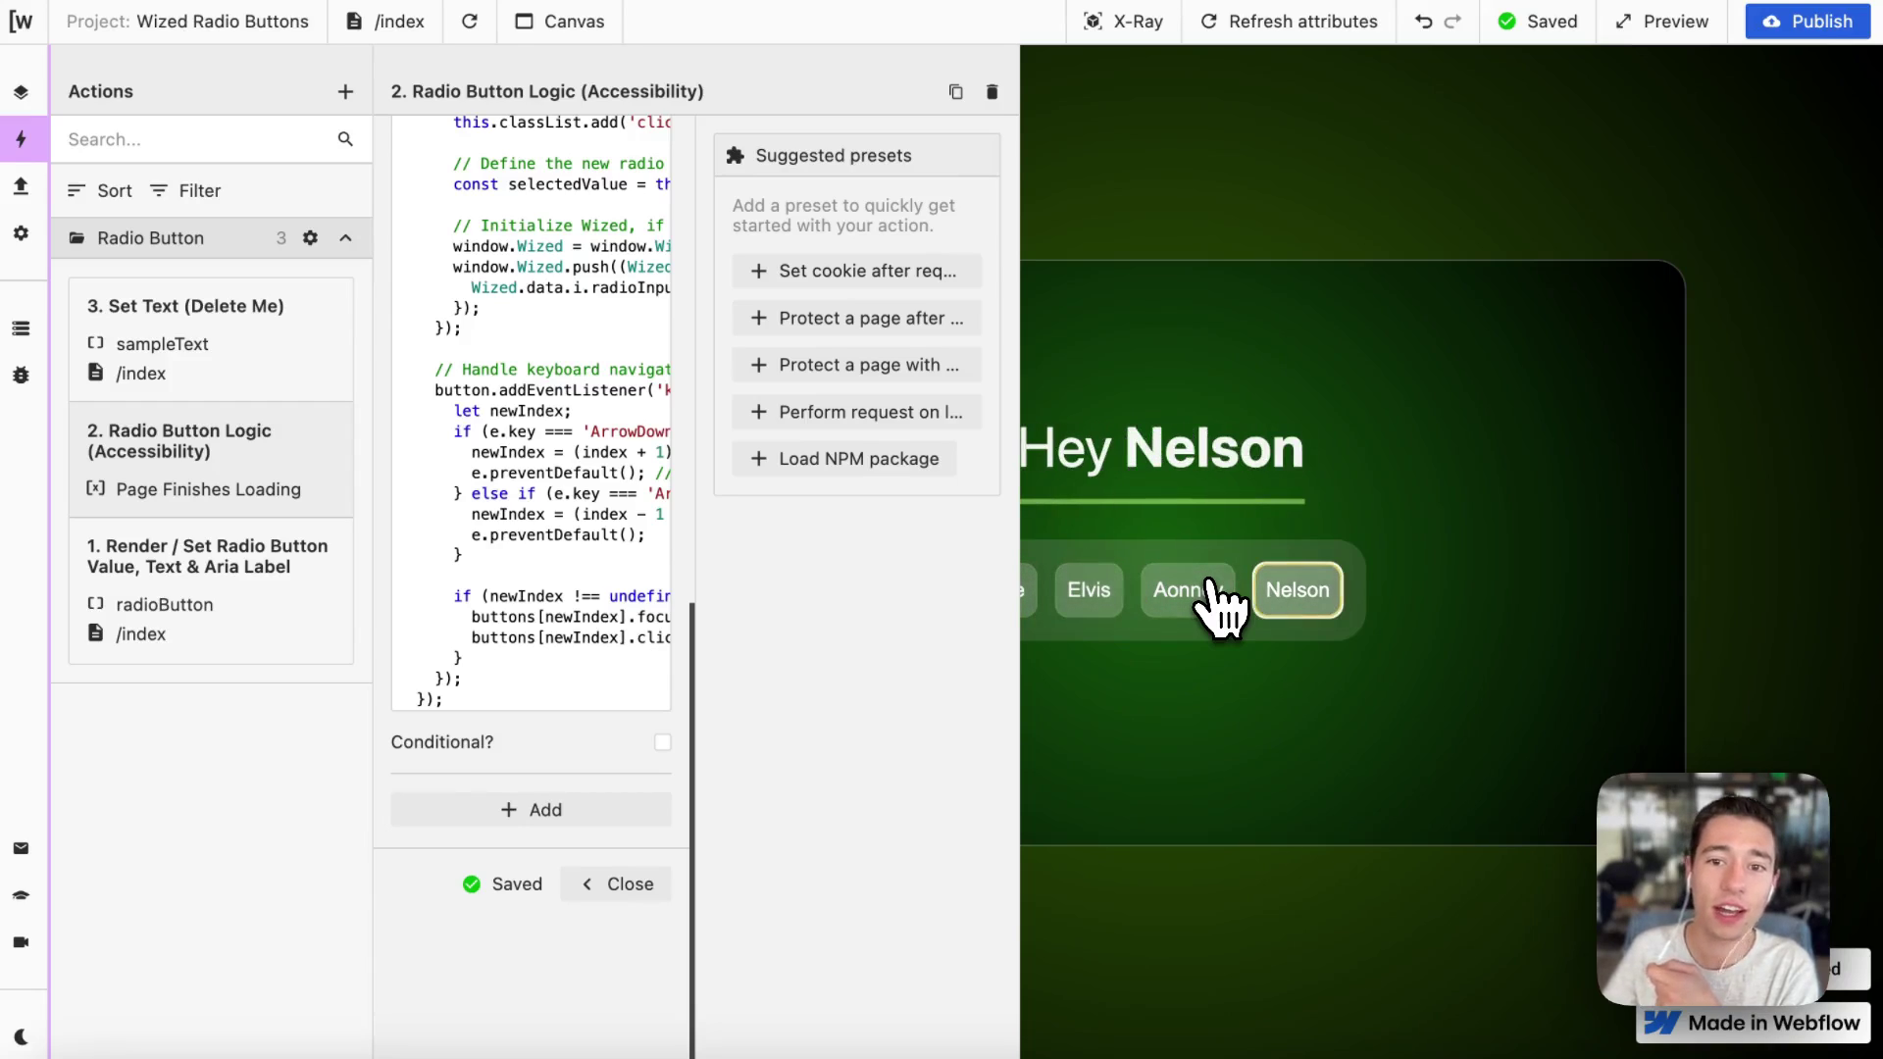
Select the second radio option in the preview and check i.radioInputValue in the Data Store.
{"action": "left_click", "coordinate": [1090, 593]}
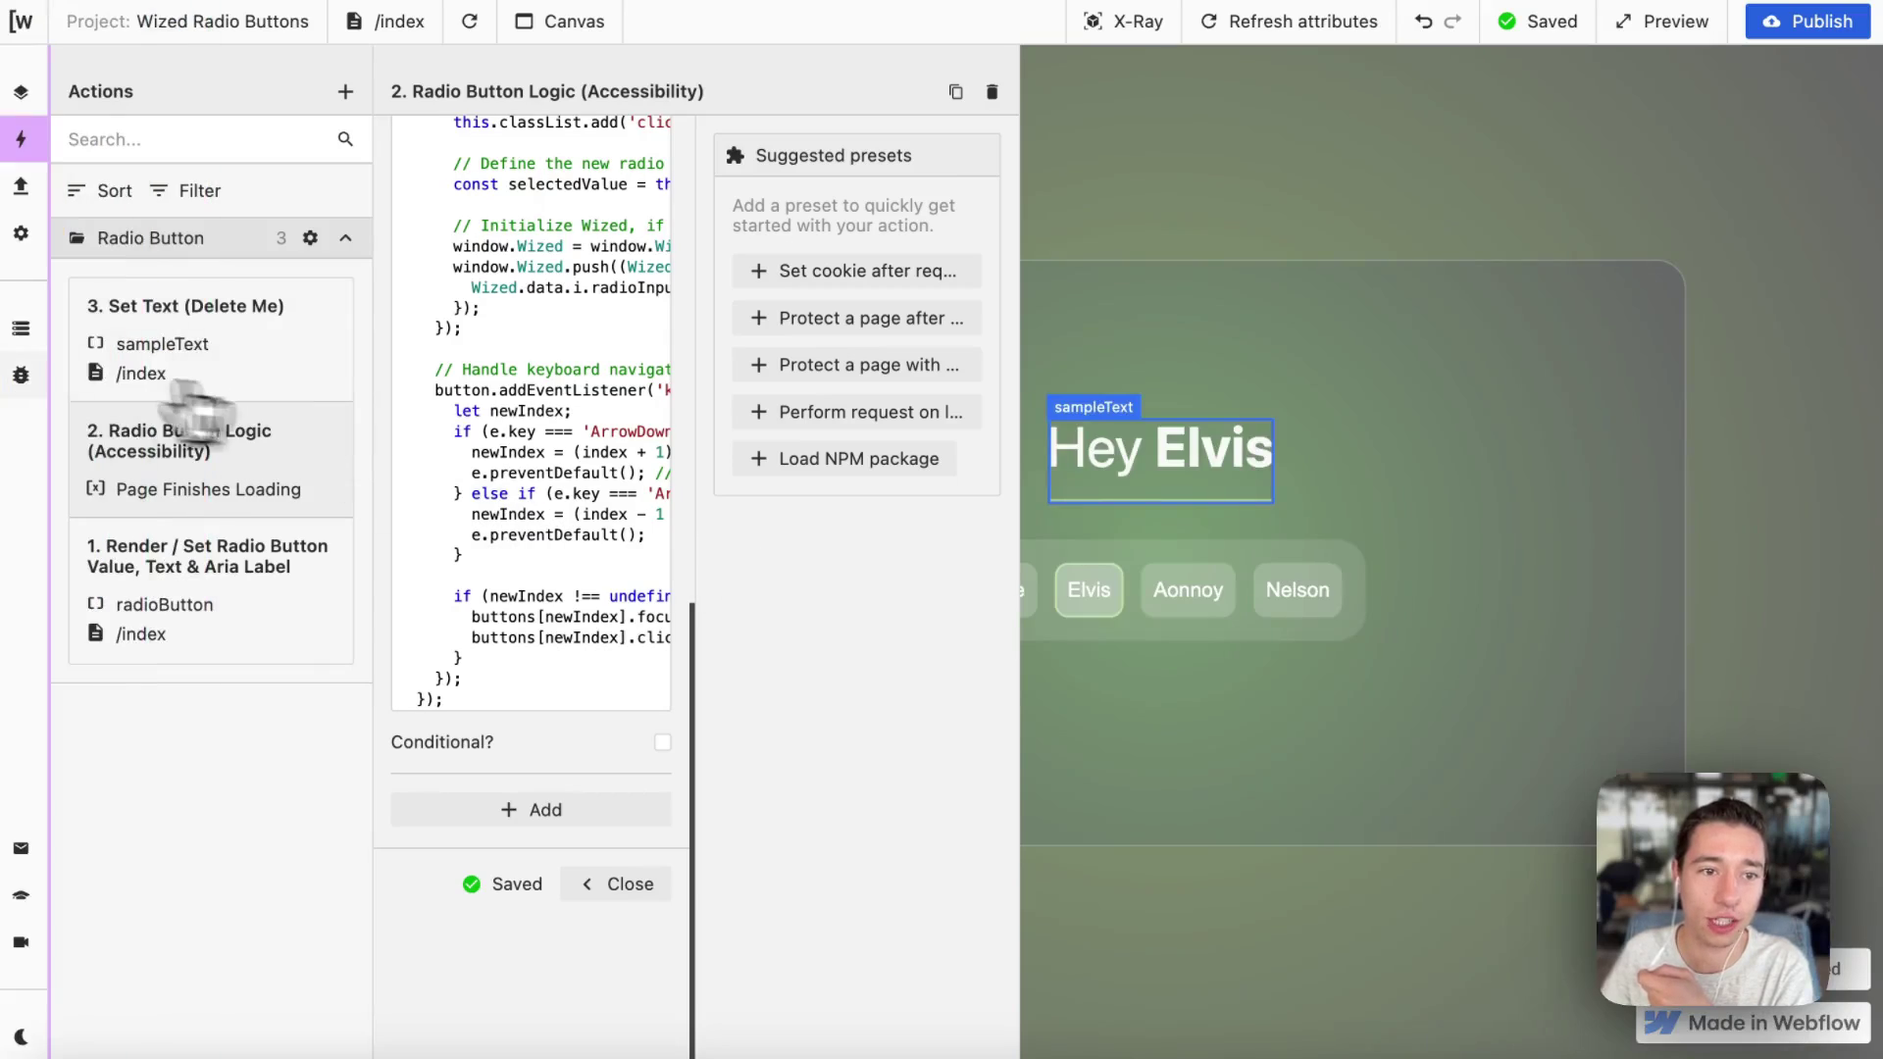
{"action": "left_click", "coordinate": [21, 329]}
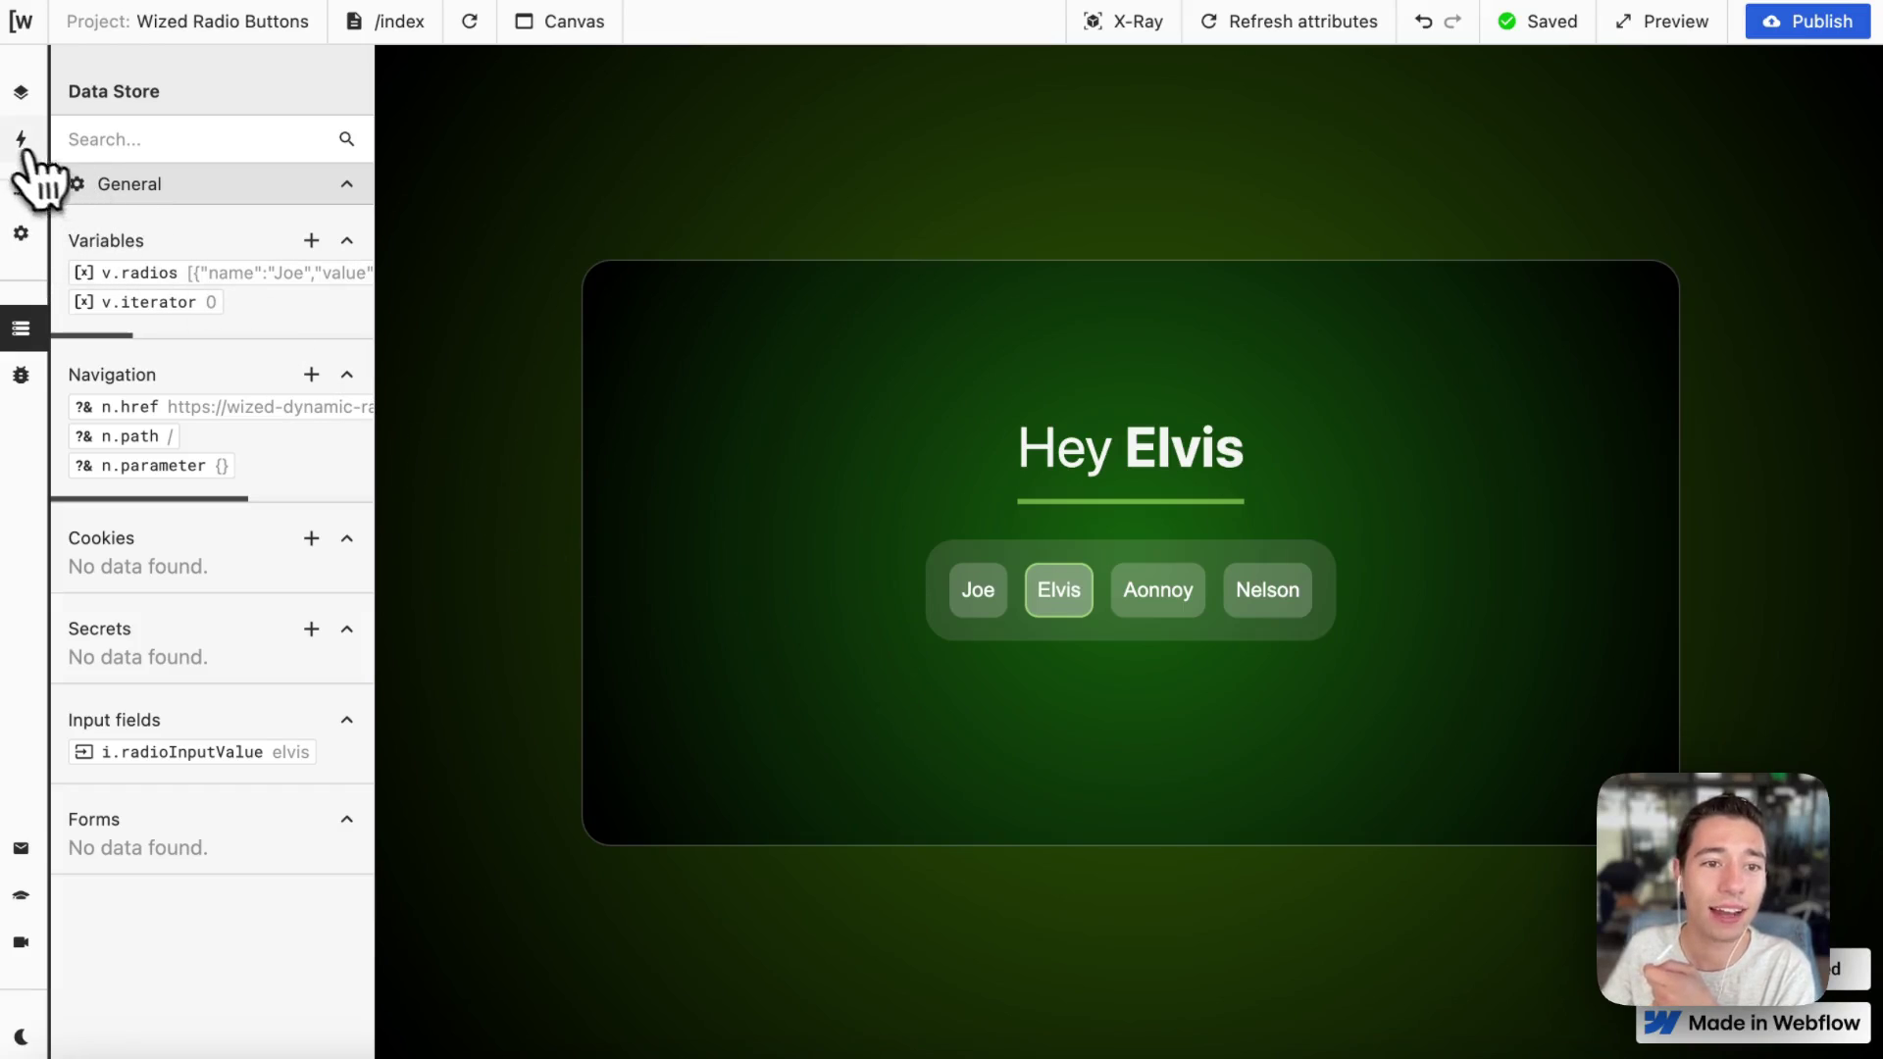
{"action": "left_click", "coordinate": [20, 185]}
Expand the Radio Button Logic action's function and examine lines 1 to 9, the click listener and reset of all buttons.
{"action": "left_click", "coordinate": [18, 142]}
{"action": "left_click", "coordinate": [278, 450]}
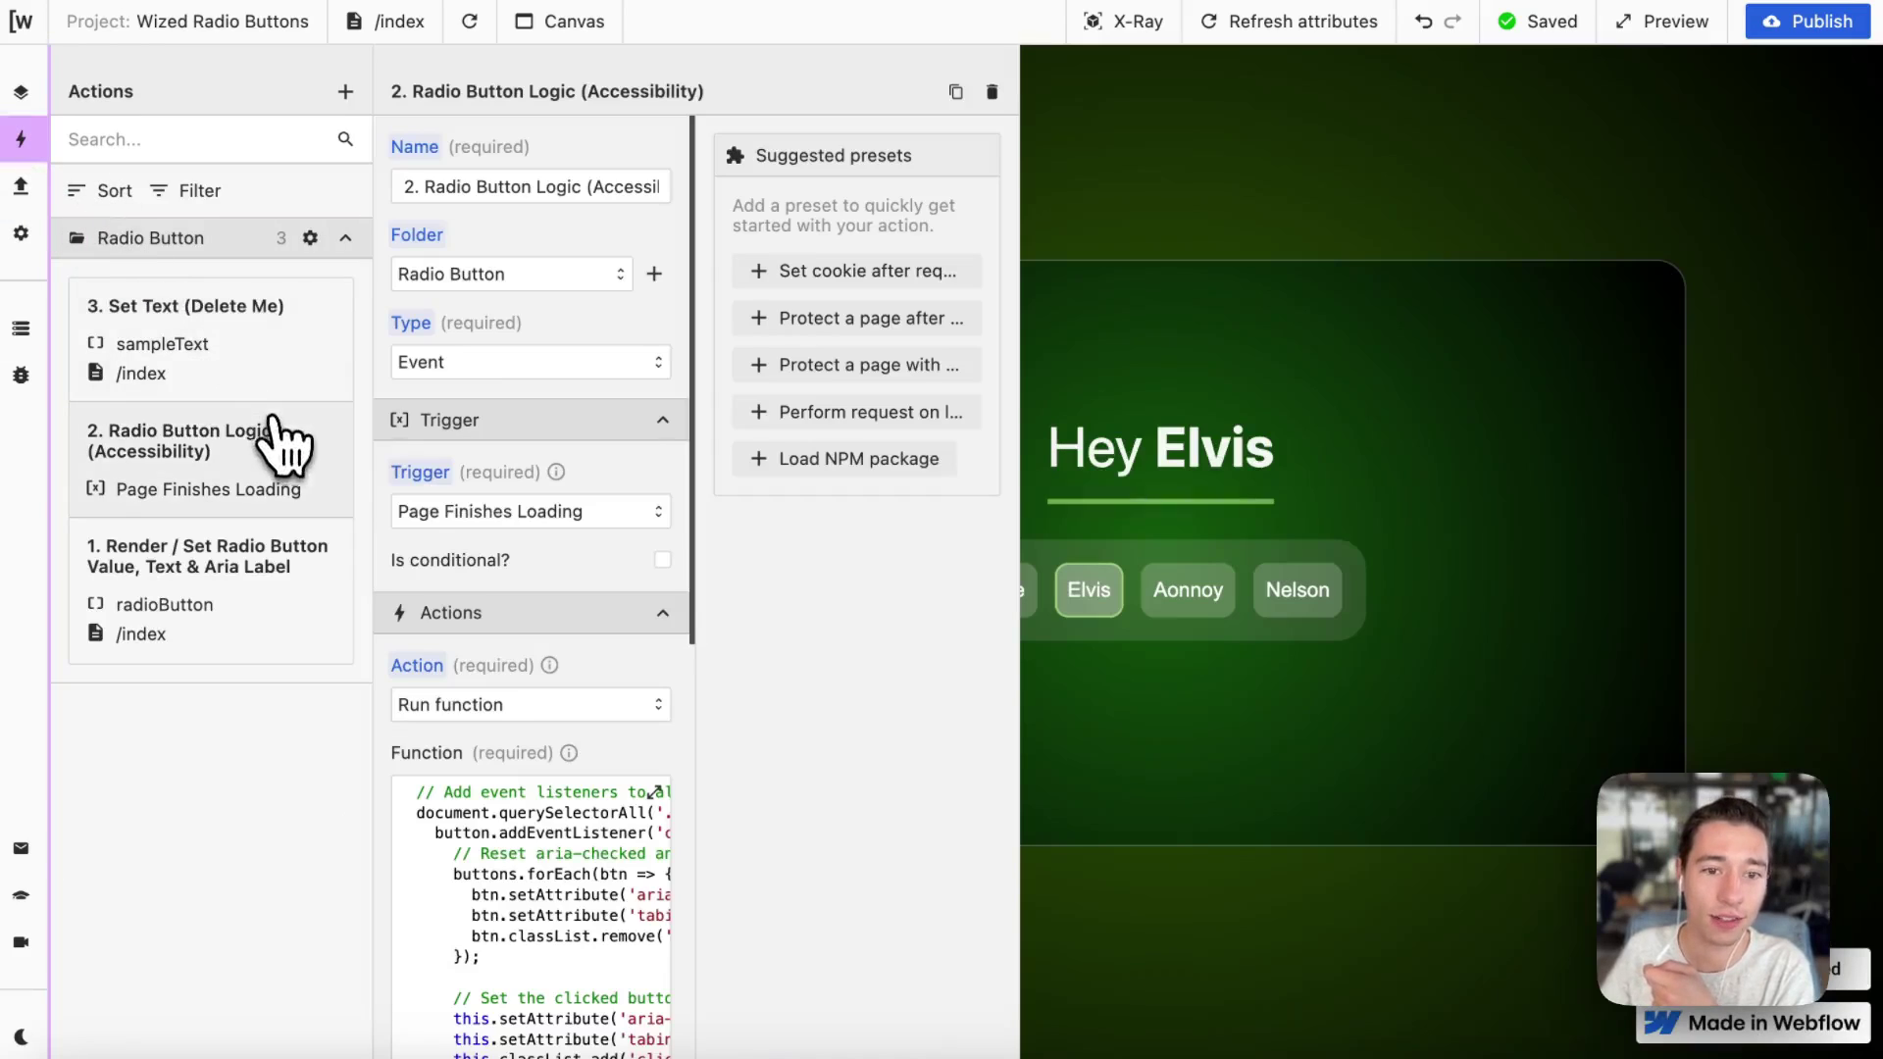
{"action": "left_click", "coordinate": [655, 793]}
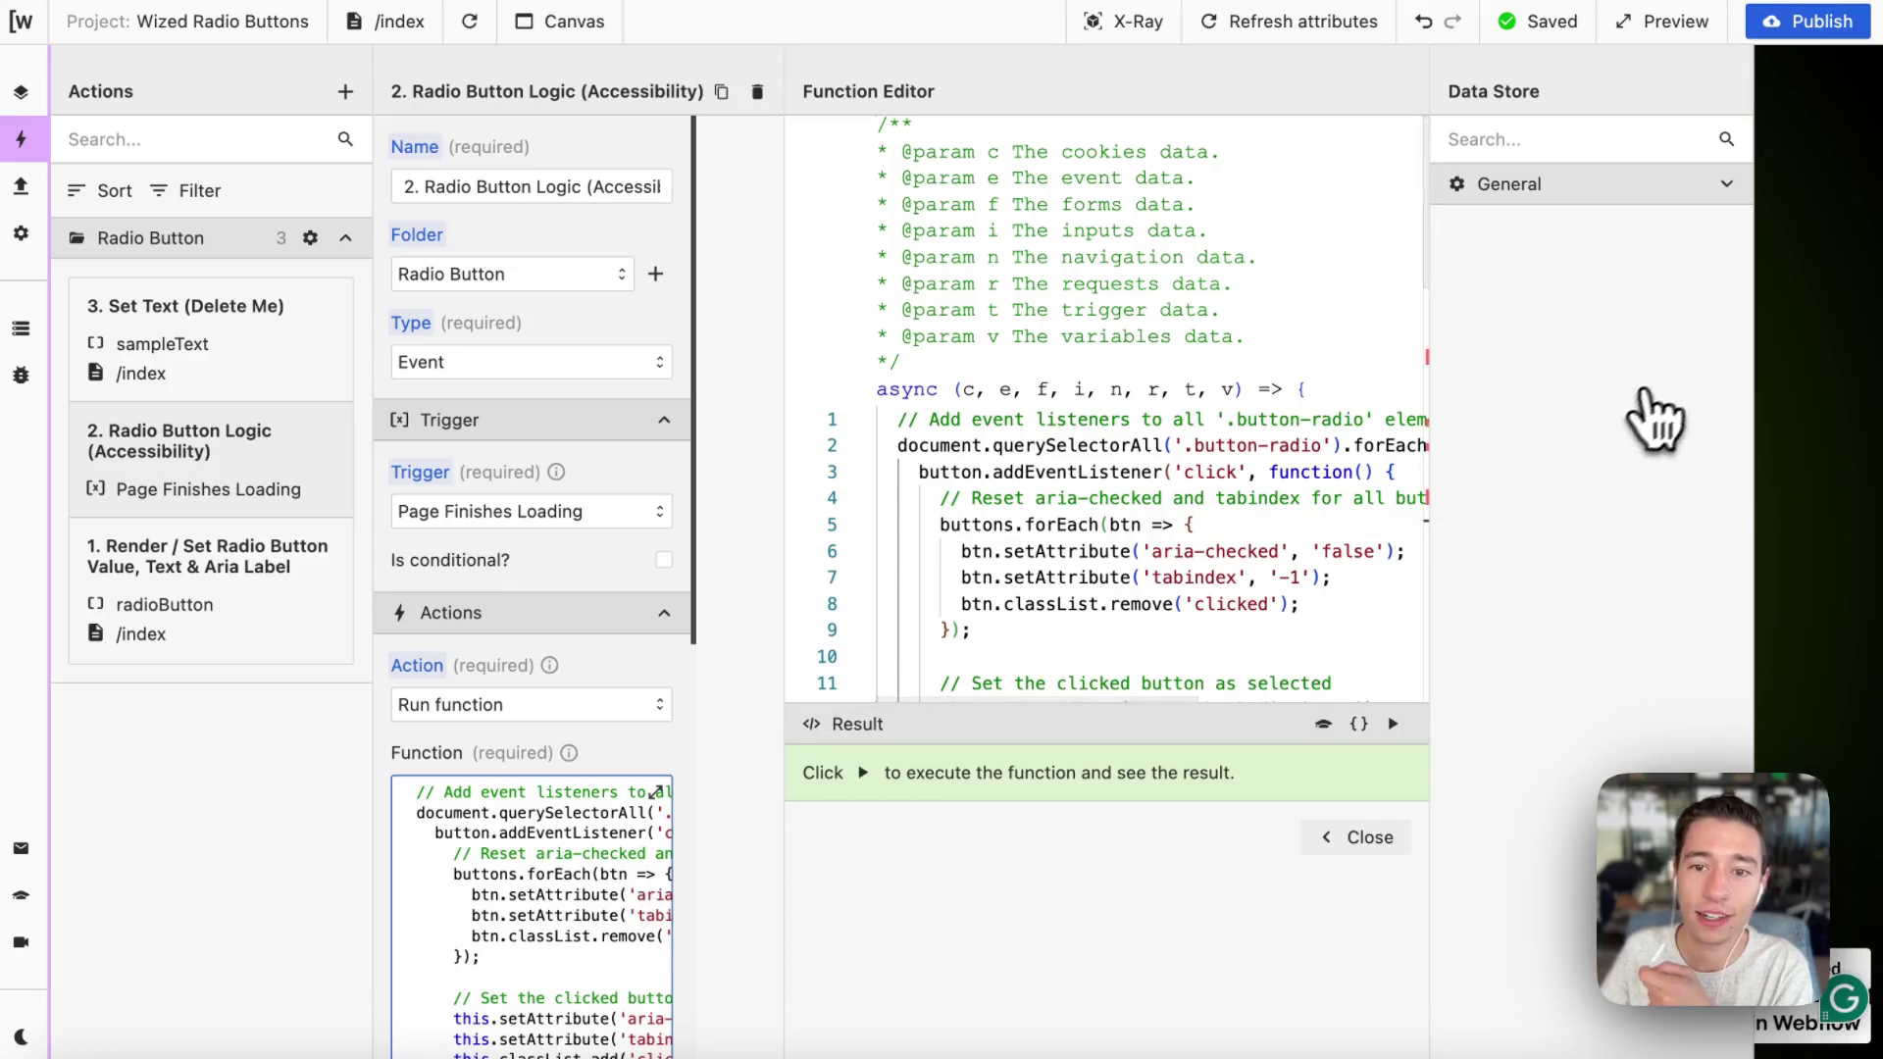
{"action": "scroll", "coordinate": [1054, 569], "scroll_direction": "down", "scroll_amount": 1}
{"action": "scroll", "coordinate": [1054, 569], "scroll_direction": "down", "scroll_amount": 2}
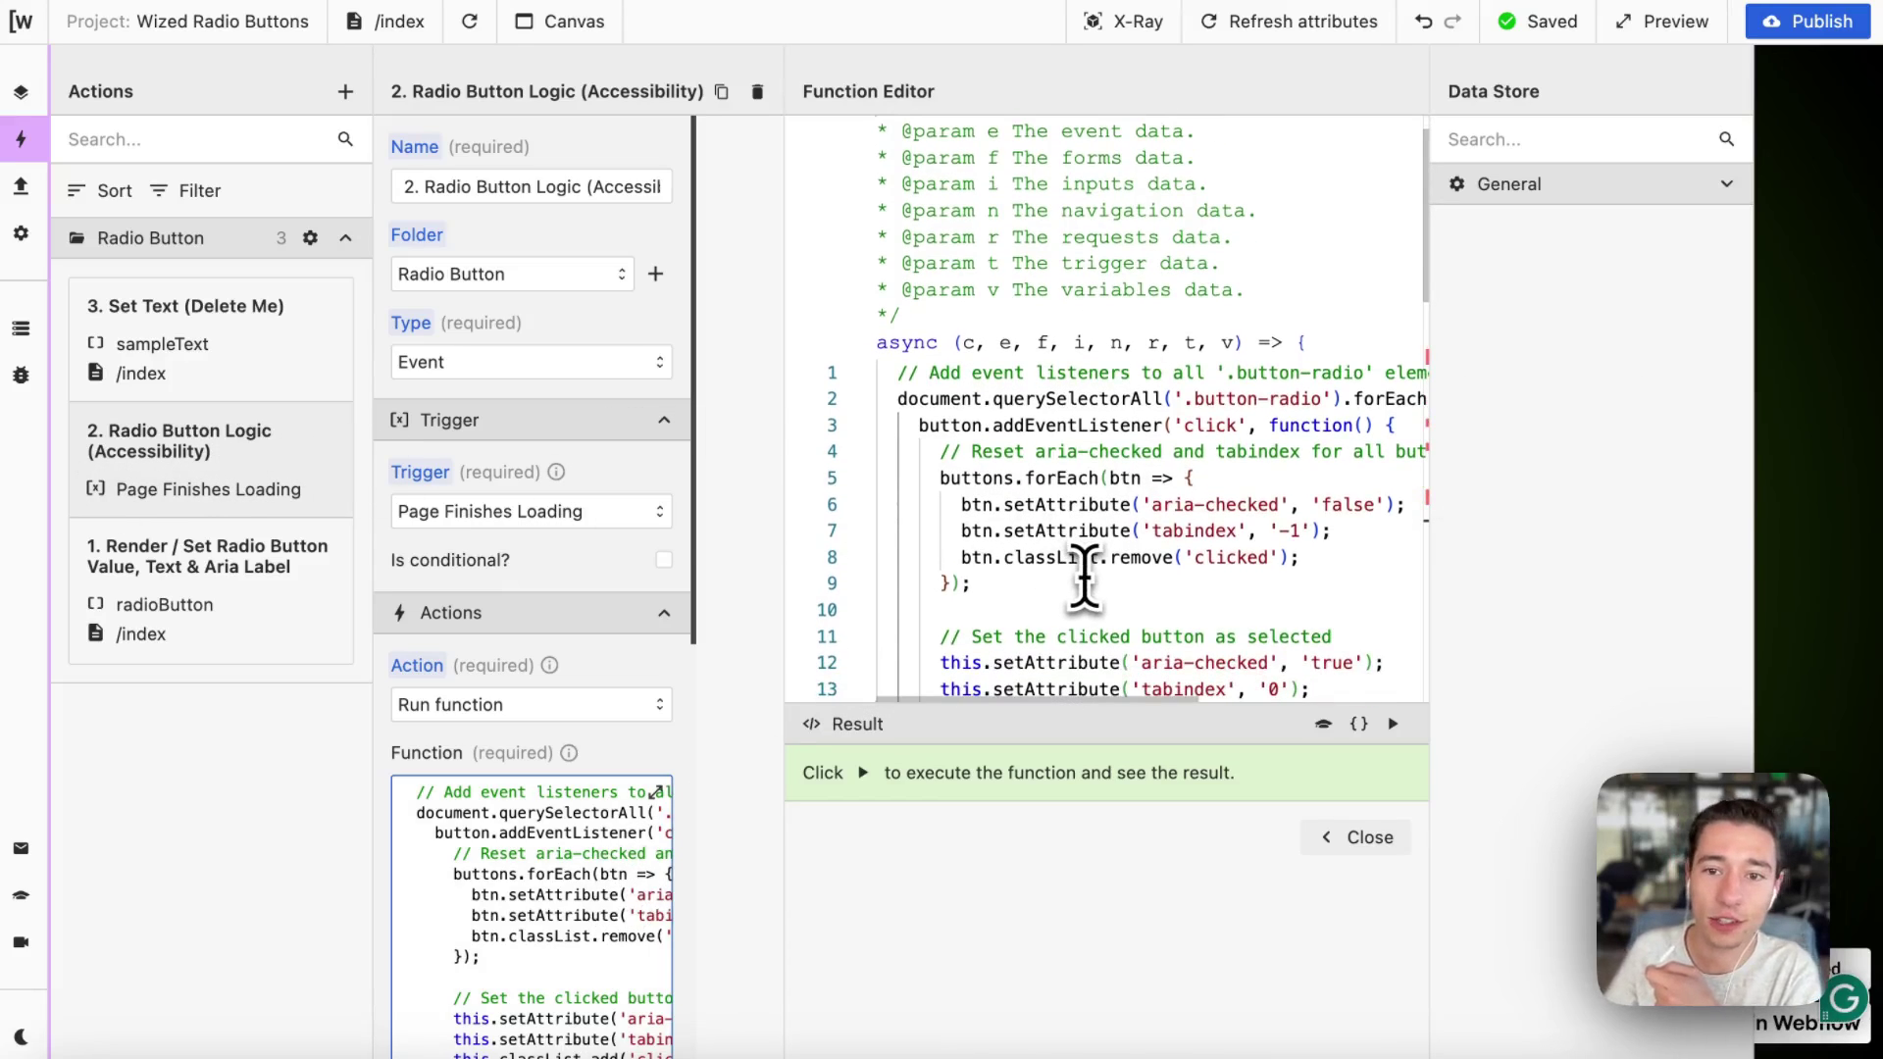
{"action": "scroll", "coordinate": [1084, 578], "scroll_direction": "down", "scroll_amount": 2}
{"action": "left_click_drag", "start_coordinate": [1012, 534], "coordinate": [704, 309]}
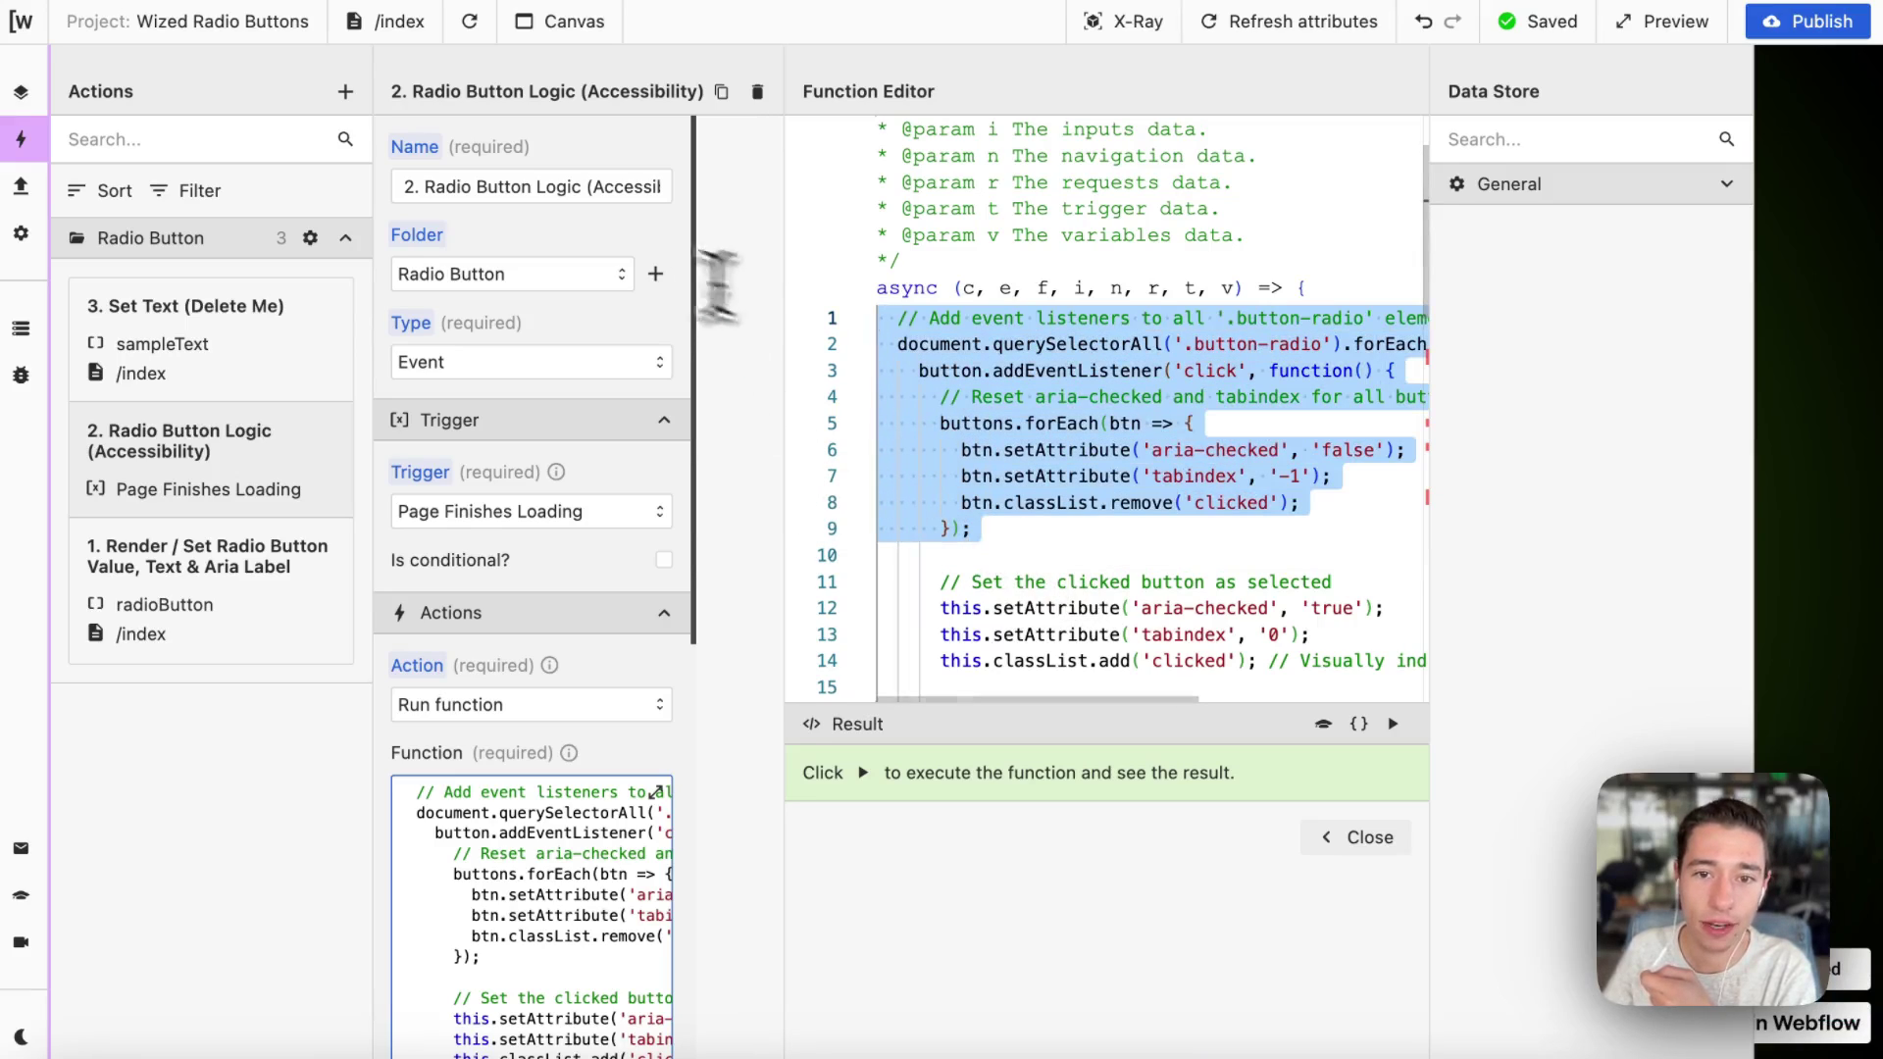
{"action": "scroll", "coordinate": [1150, 467], "scroll_direction": "down", "scroll_amount": 3}
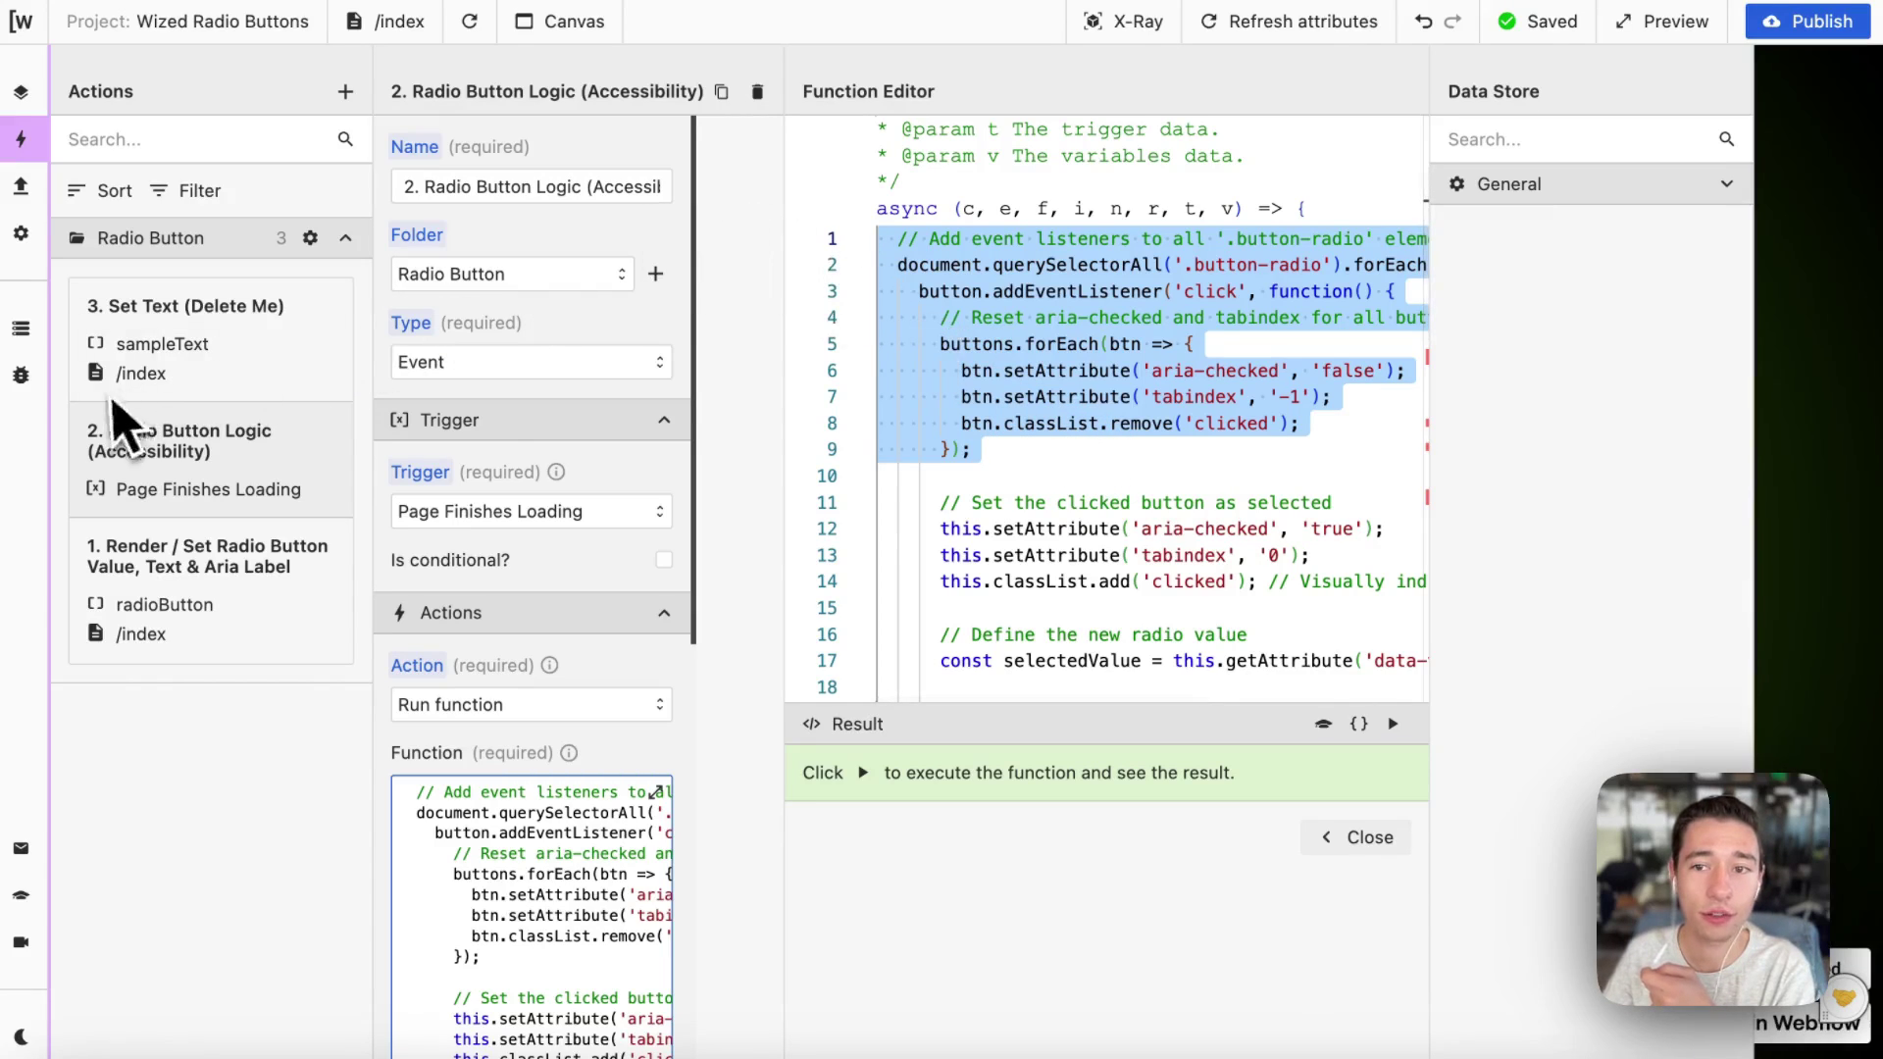
Switch to Webflow, close the publish dialog and try the clicked combo class on the button-radio element.
{"action": "left_click", "coordinate": [37, 147]}
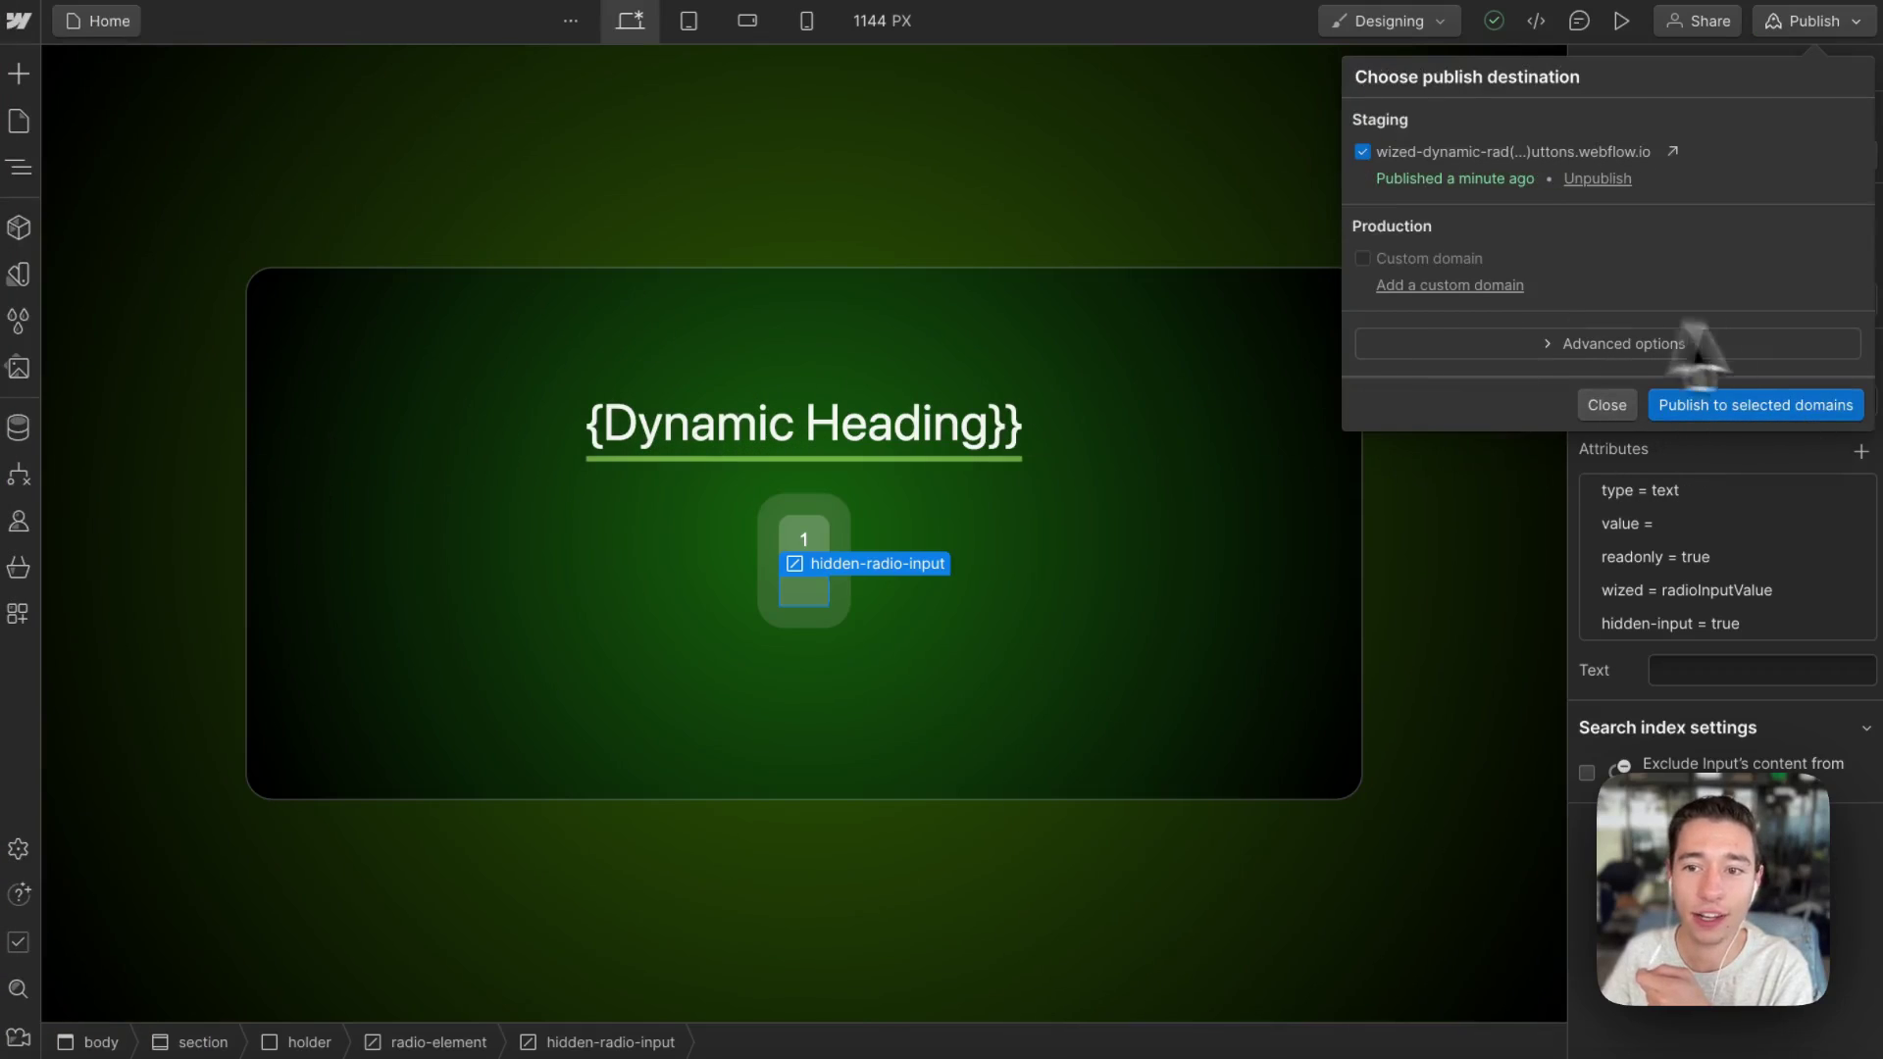
{"action": "left_click", "coordinate": [1605, 405]}
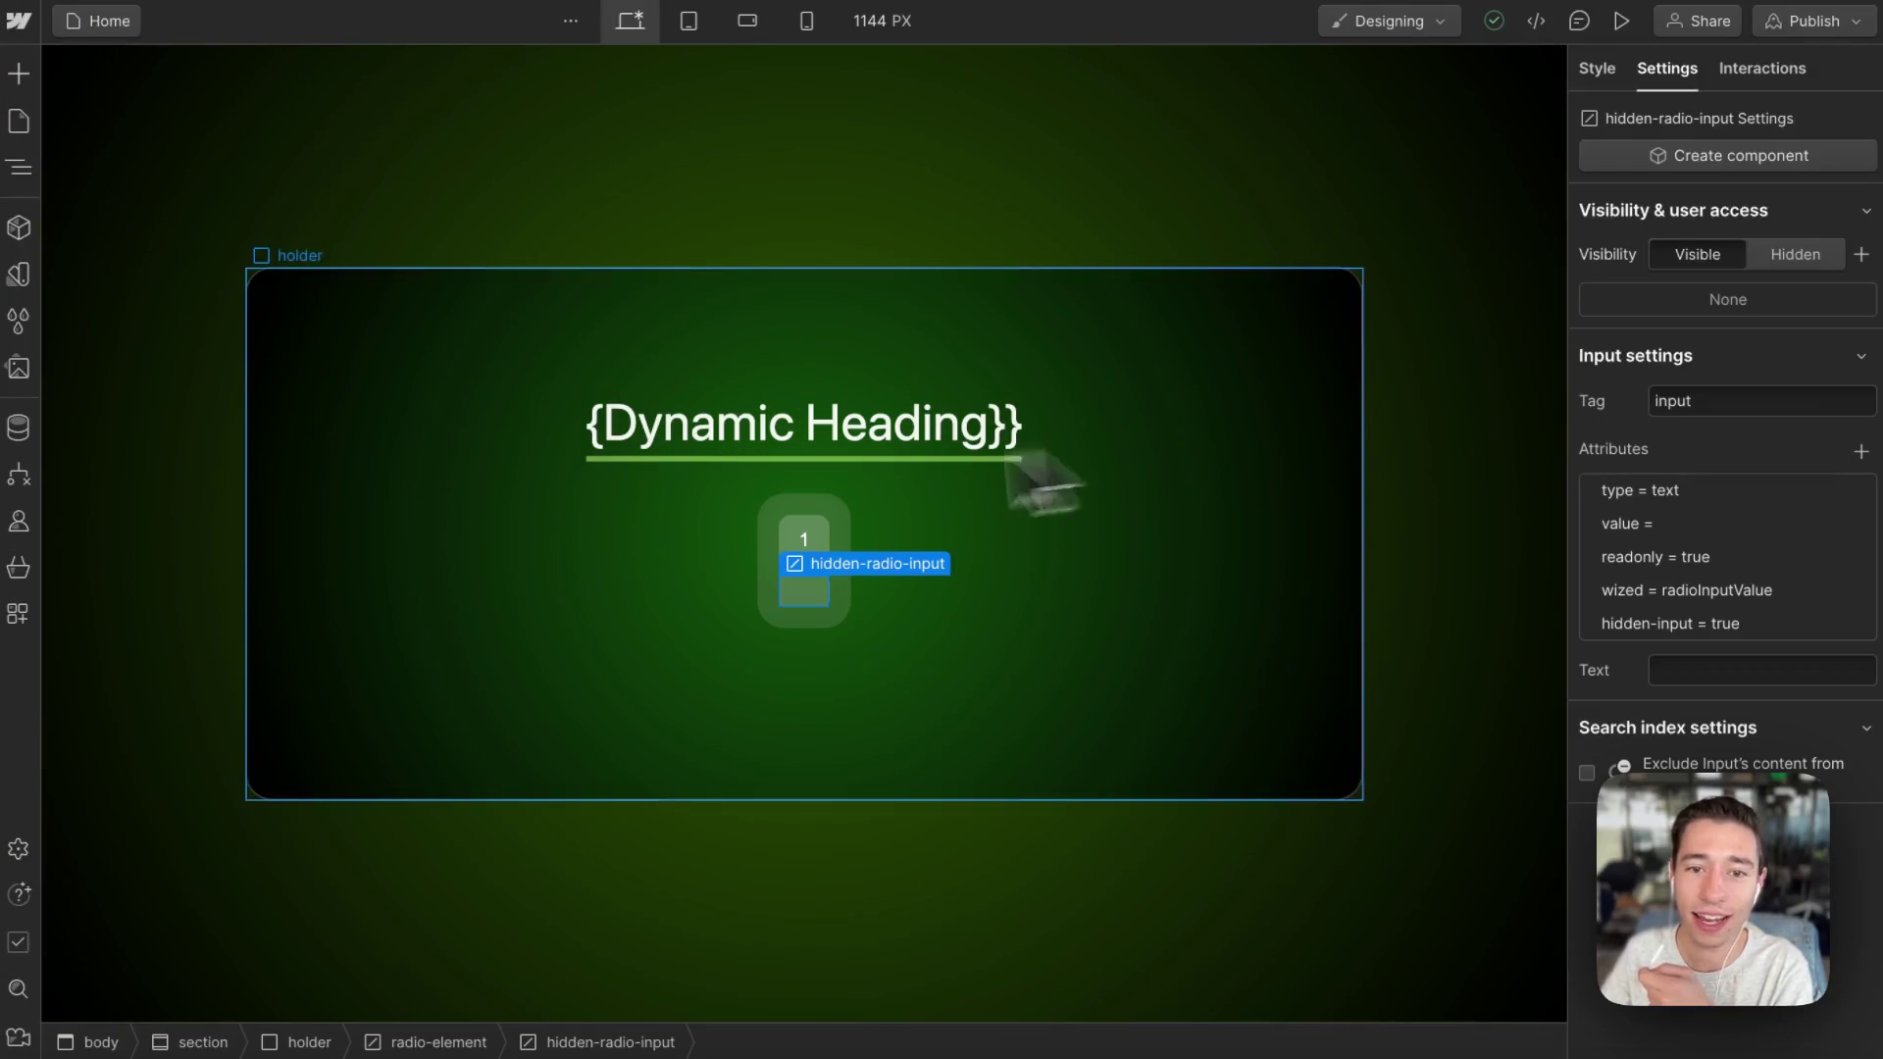
{"action": "left_click", "coordinate": [824, 549]}
{"action": "left_click", "coordinate": [1598, 71]}
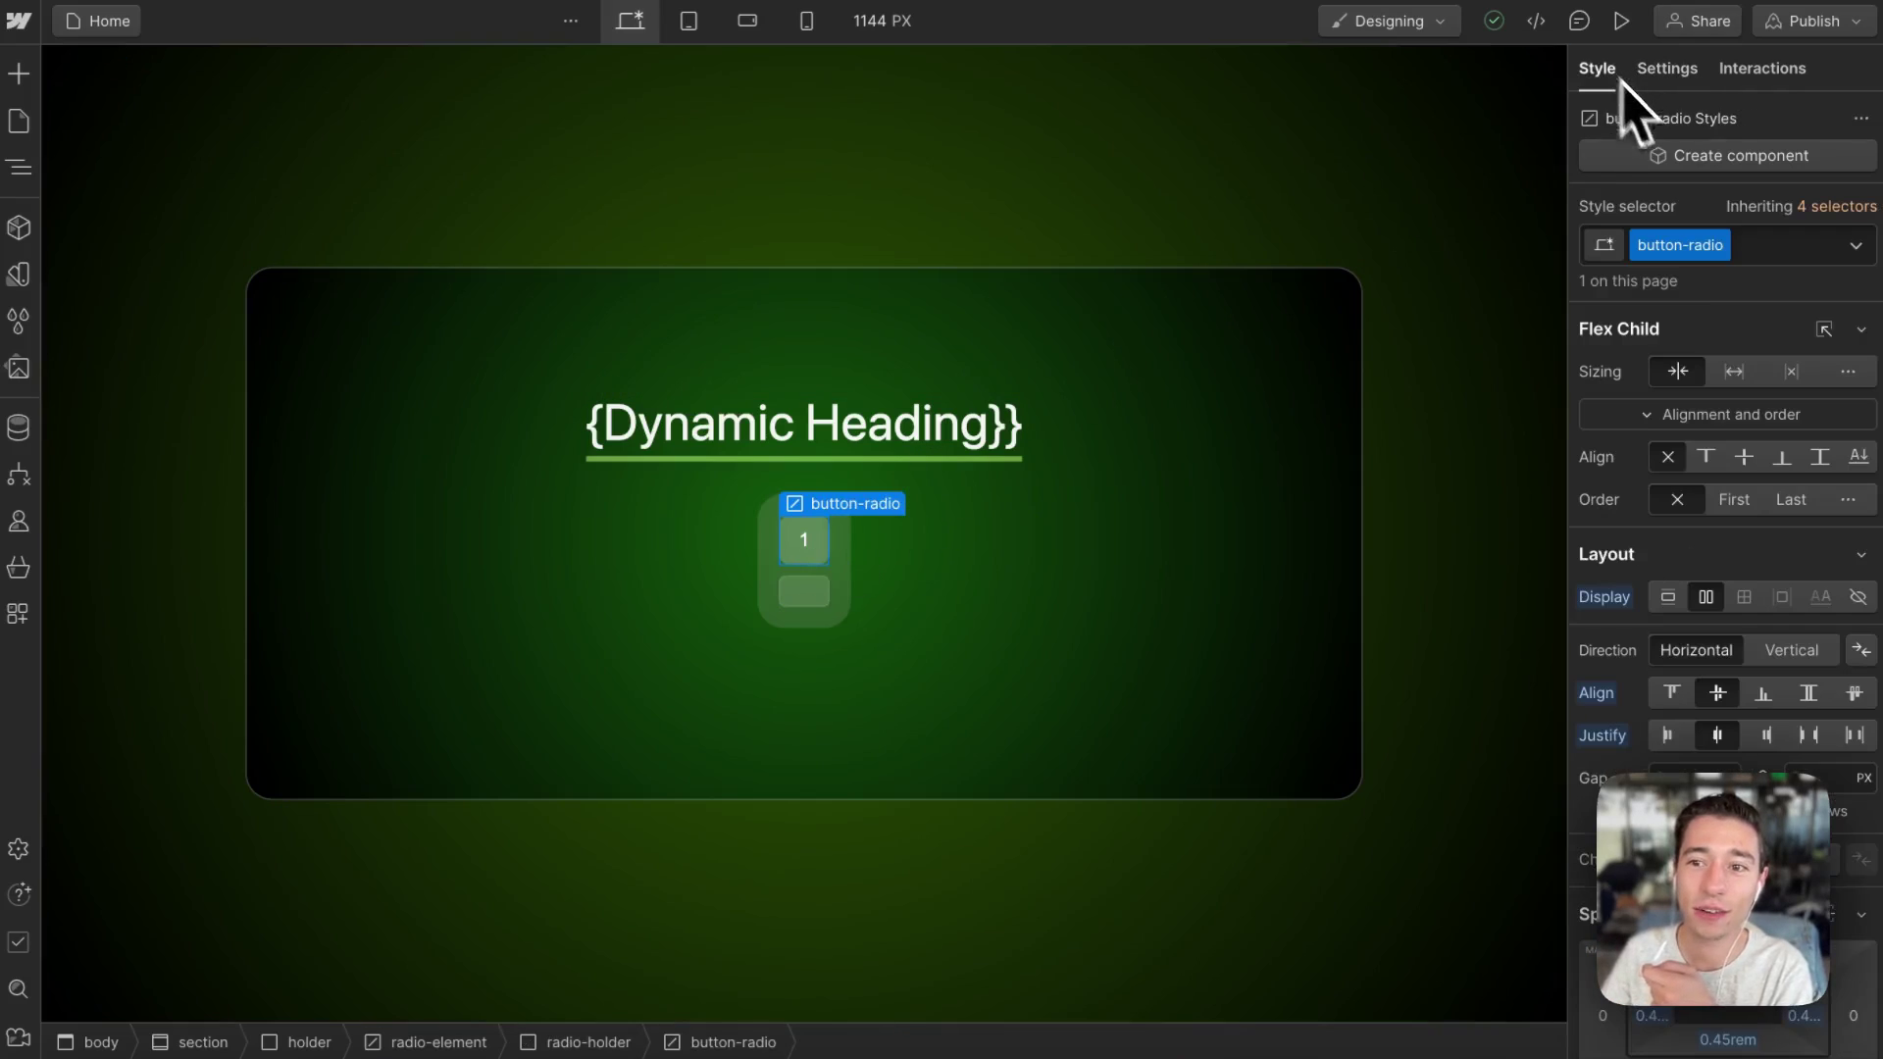
{"action": "left_click", "coordinate": [1744, 245]}
{"action": "left_click", "coordinate": [1618, 397]}
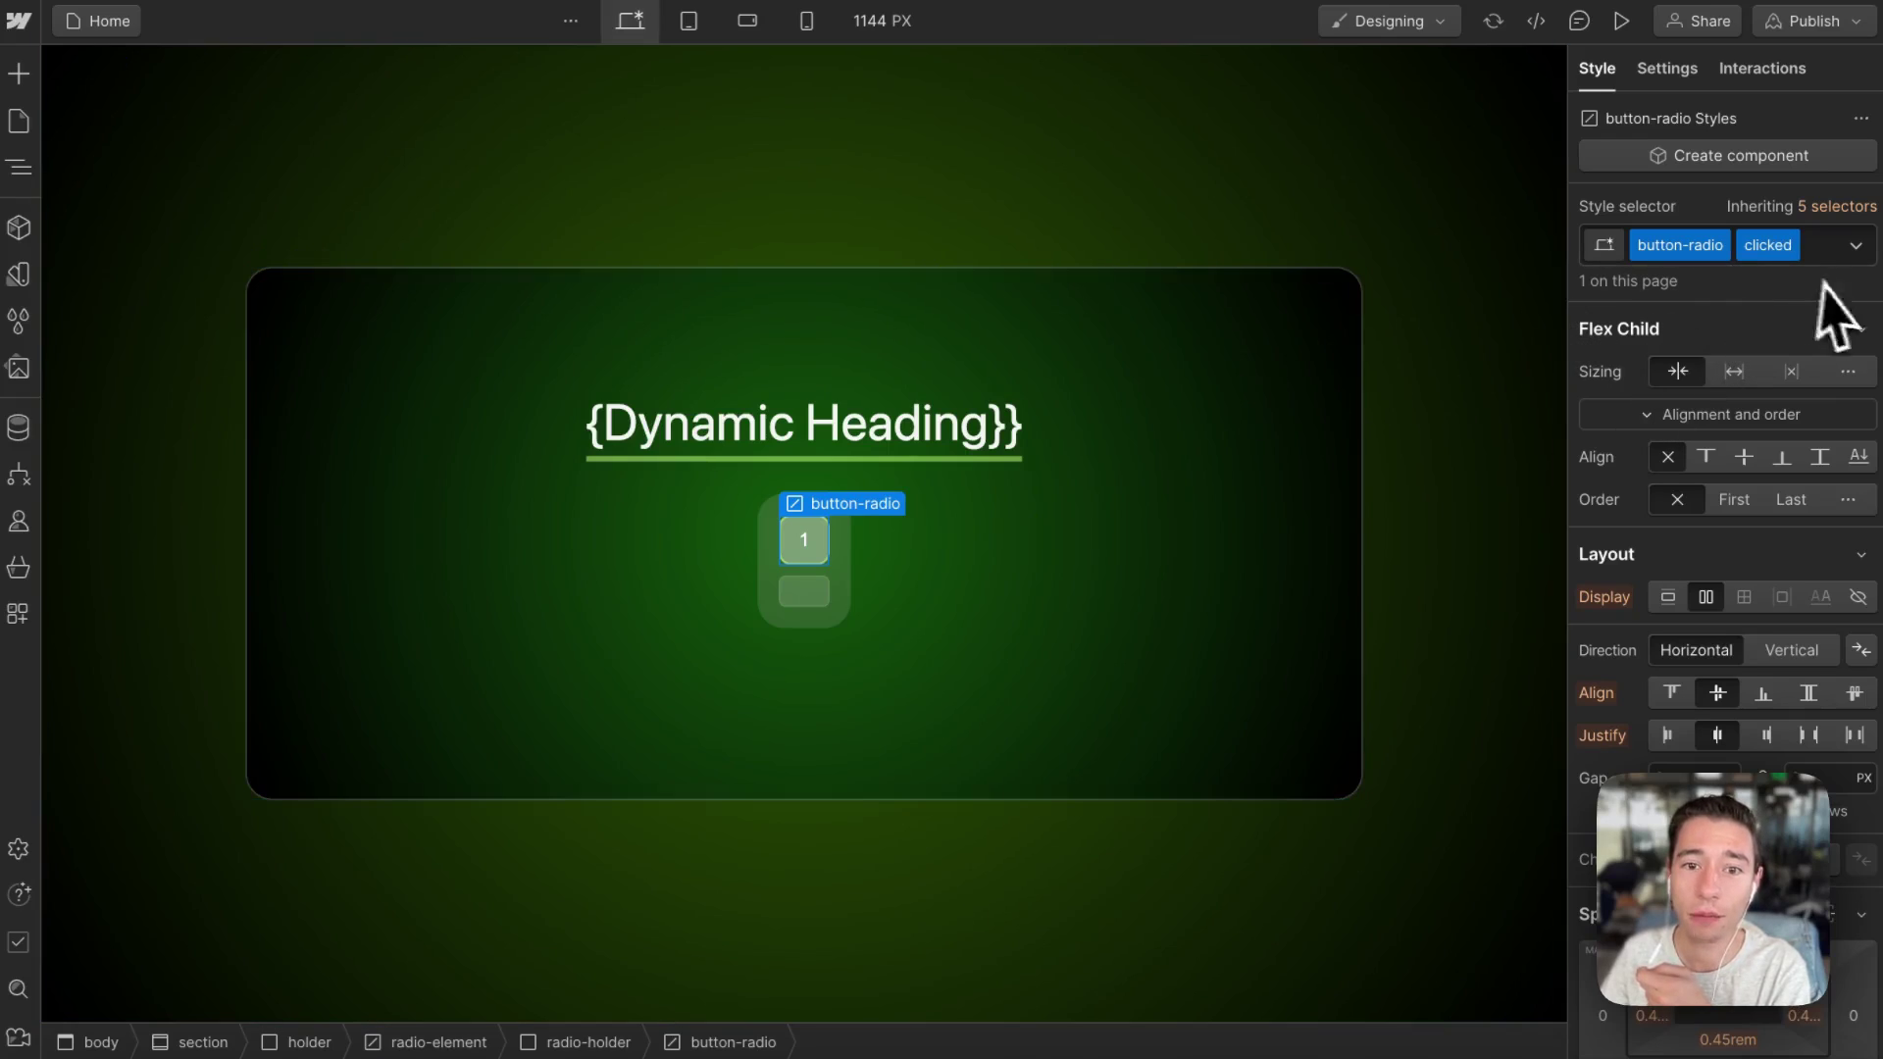
{"action": "left_click", "coordinate": [941, 652]}
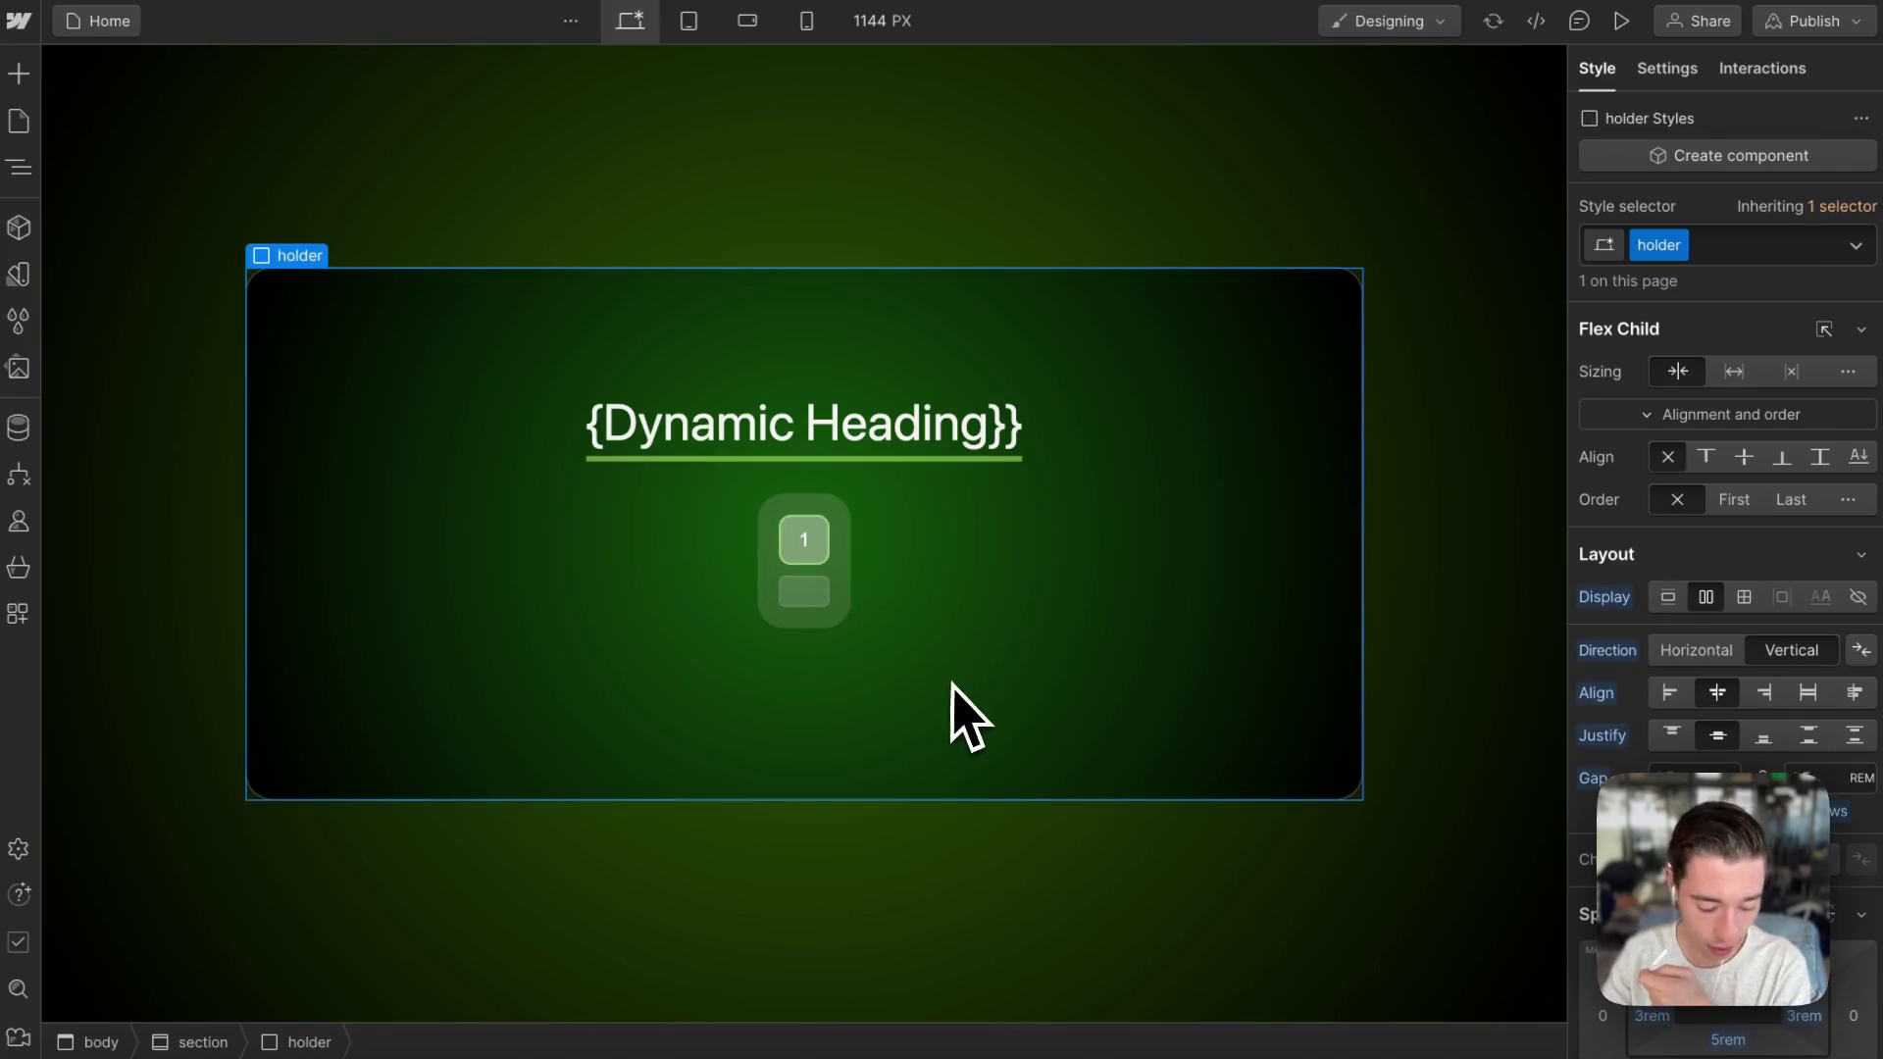
Switch back to Wized and examine lines 11 to 16 of the Radio Button Logic function, where the clicked button is set as selected.
{"action": "mouse_move", "coordinate": [30, 137]}
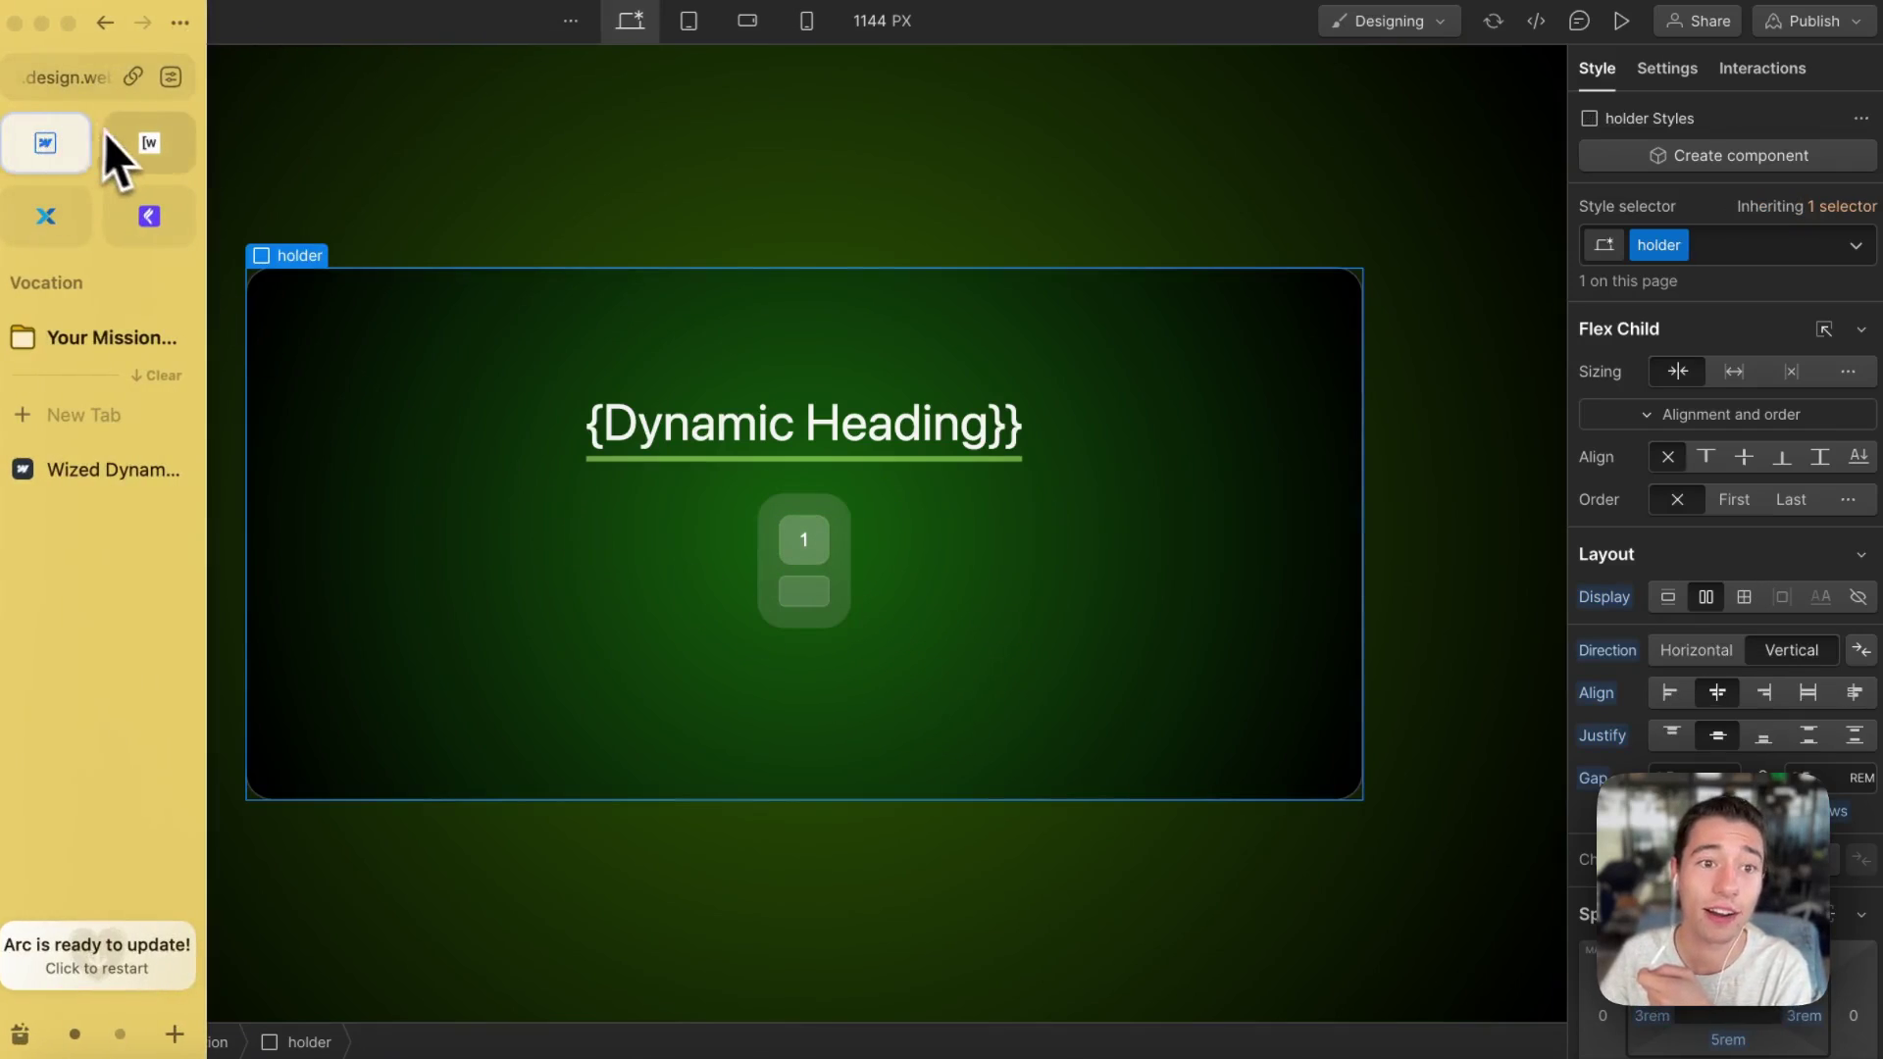
{"action": "left_click", "coordinate": [142, 157]}
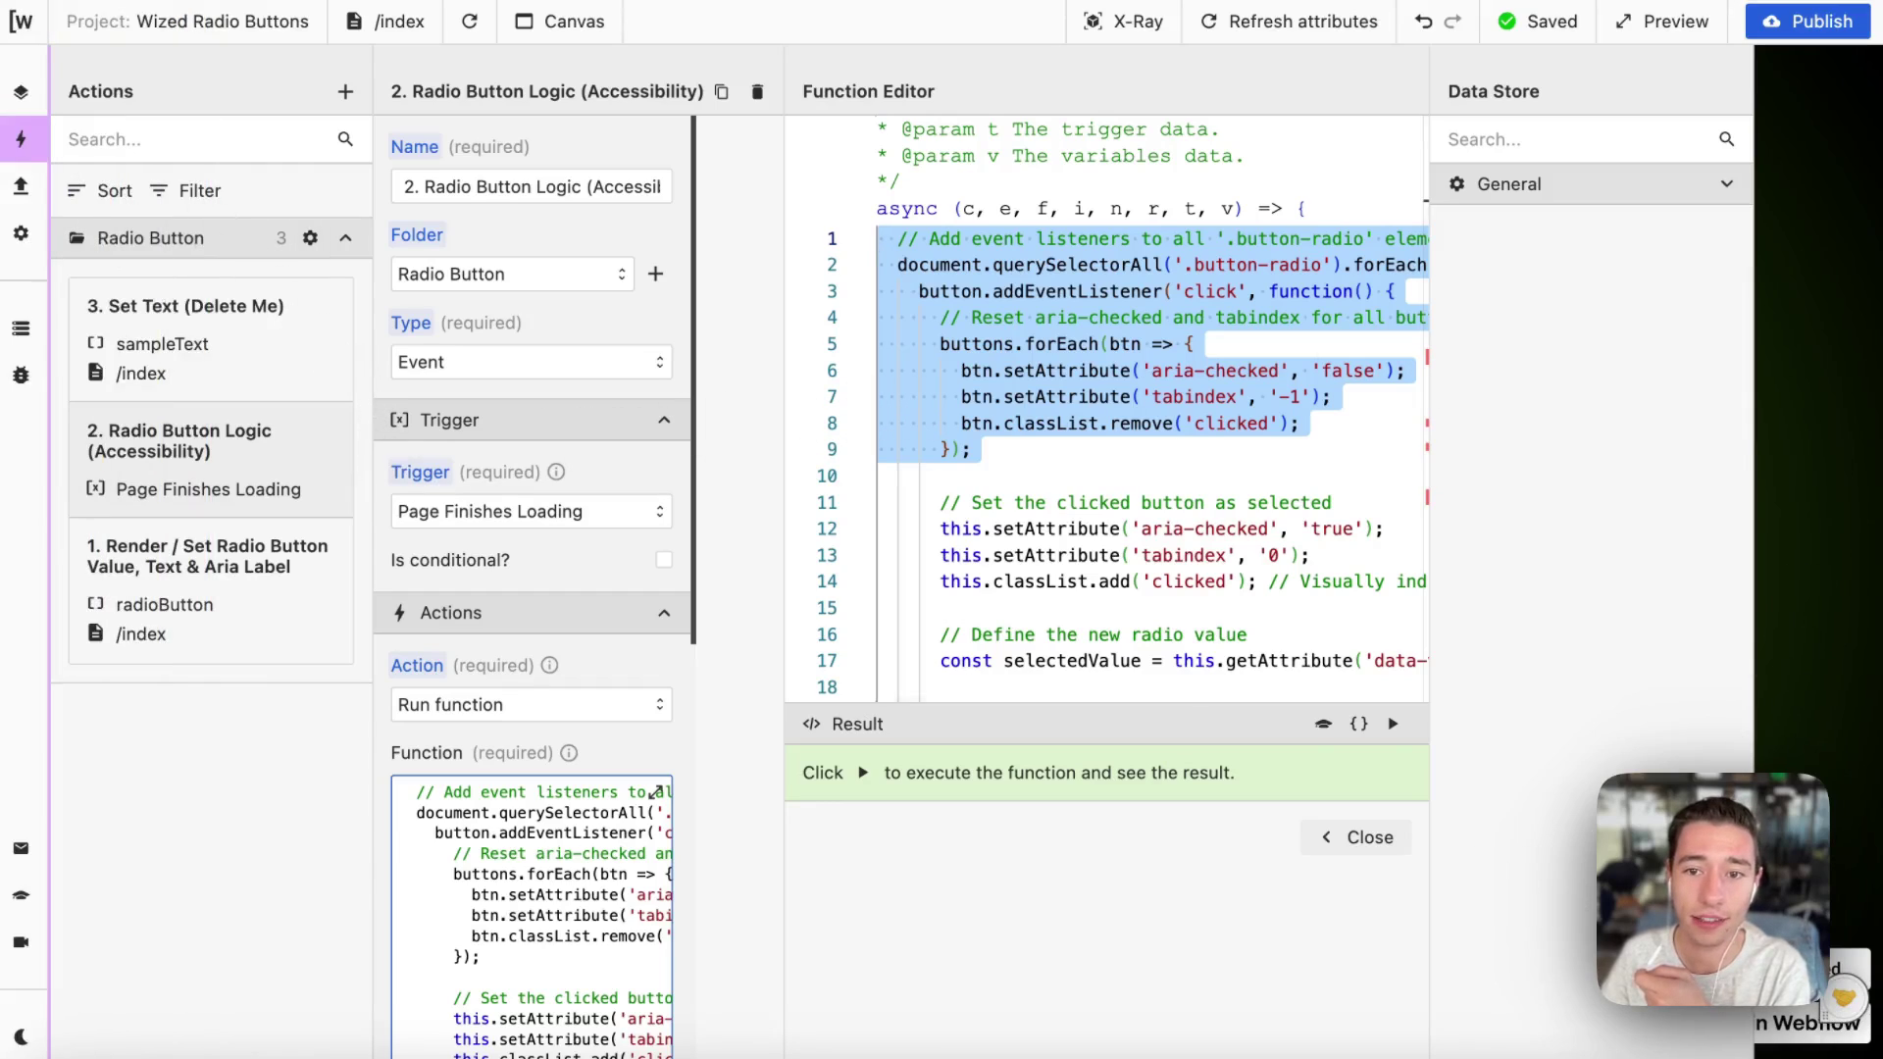
{"action": "scroll", "coordinate": [1134, 546], "scroll_direction": "right", "scroll_amount": 3}
{"action": "left_click", "coordinate": [1194, 423]}
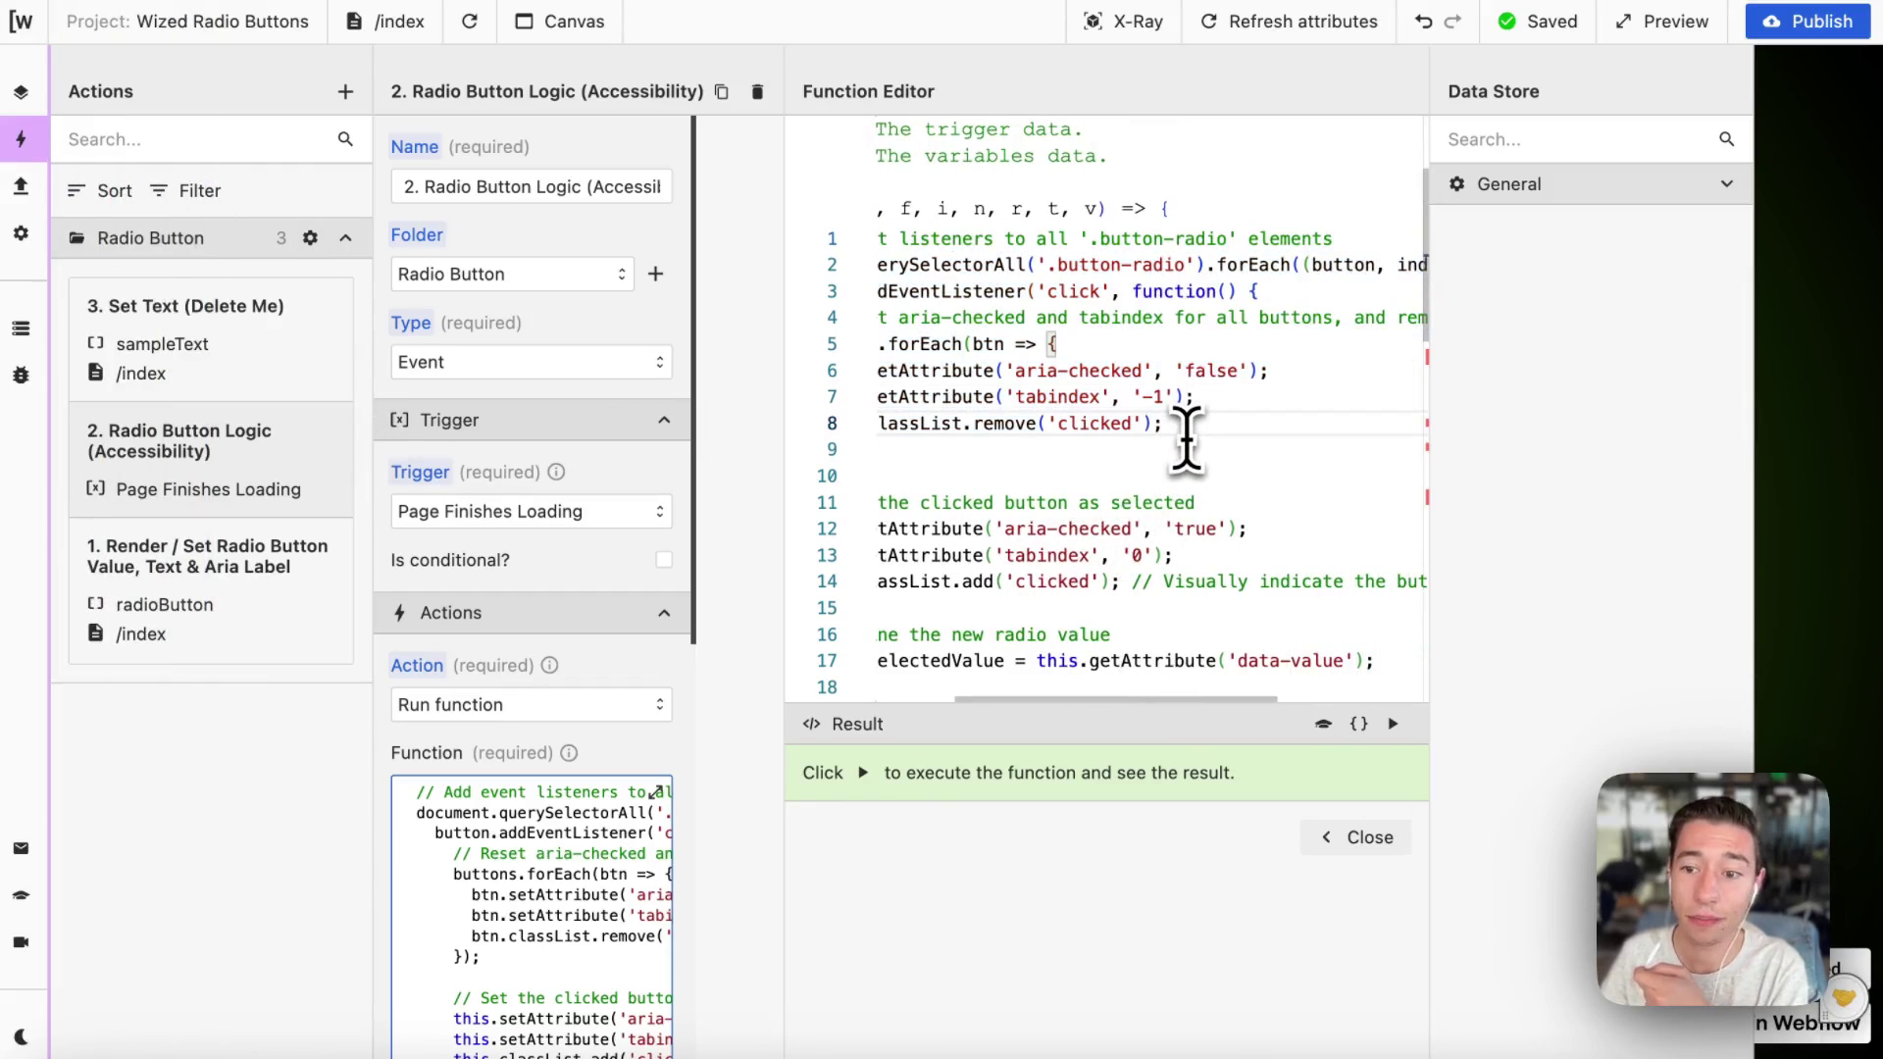
{"action": "scroll", "coordinate": [1186, 436], "scroll_direction": "left", "scroll_amount": 4}
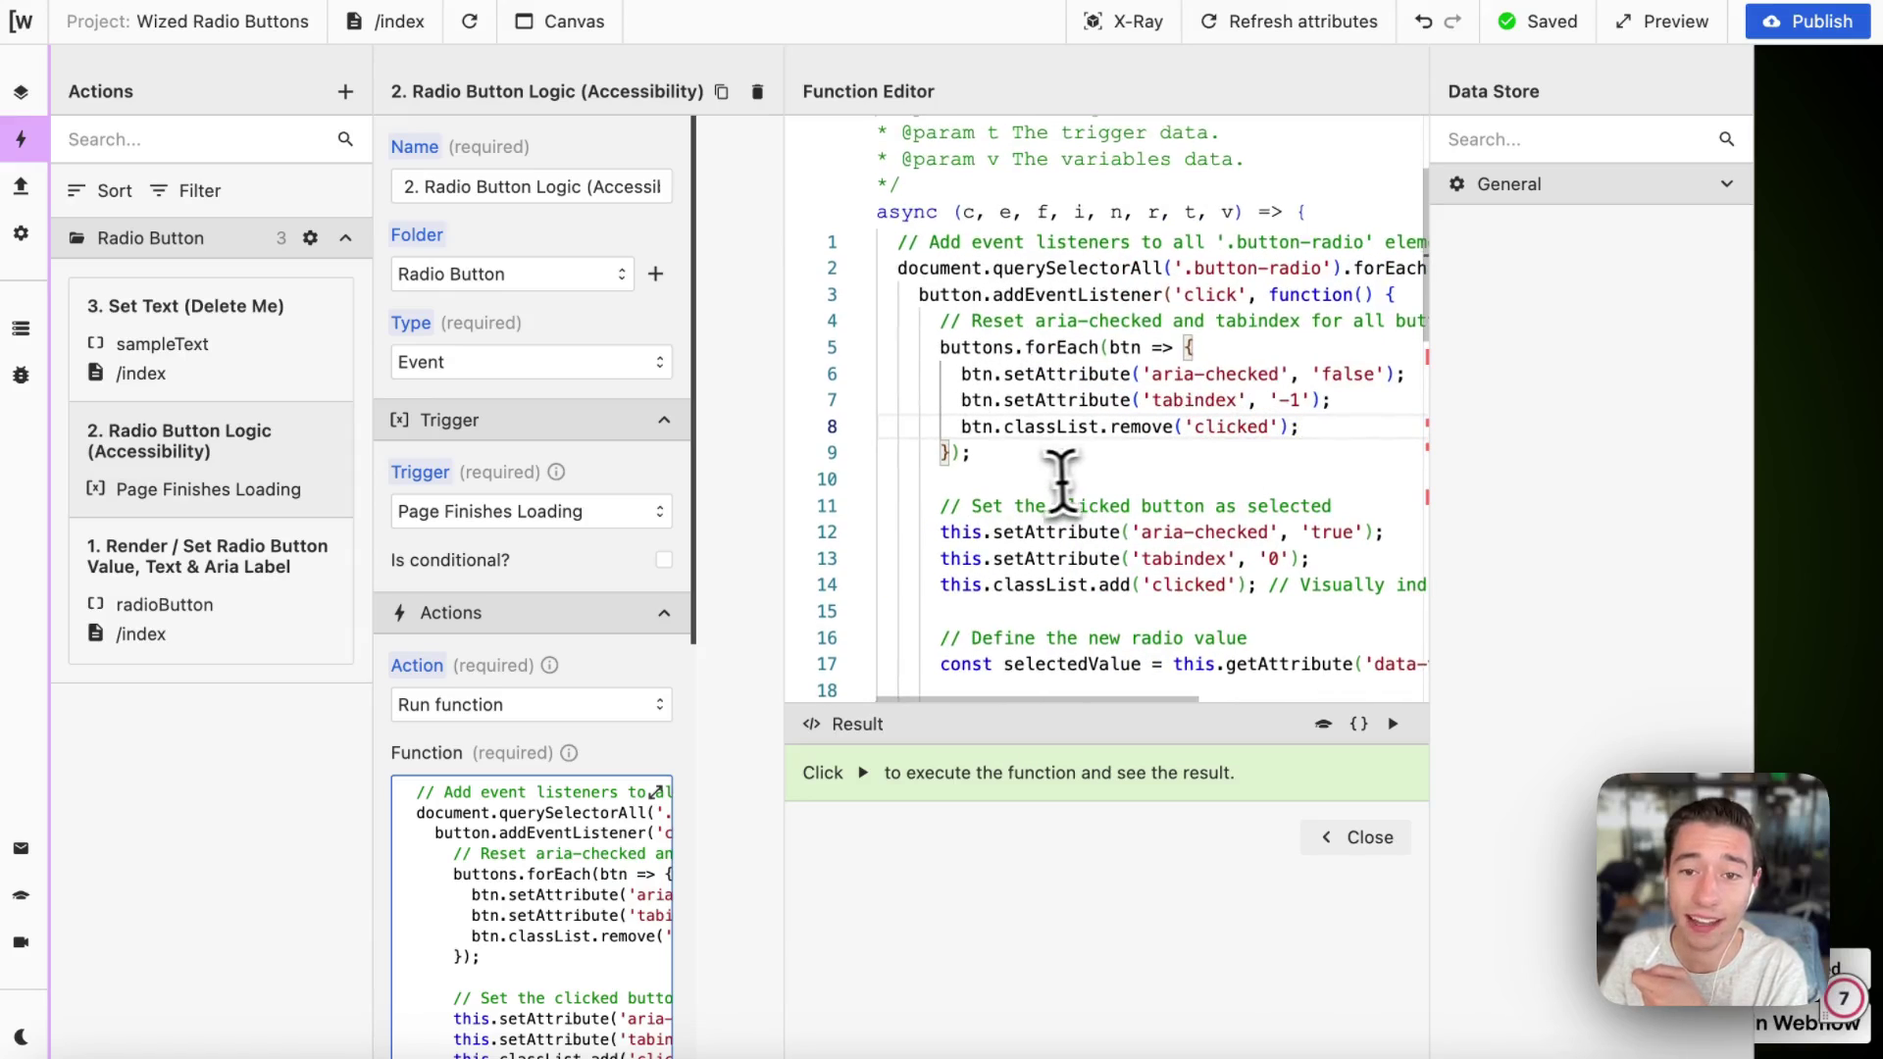
{"action": "scroll", "coordinate": [1008, 484], "scroll_direction": "down", "scroll_amount": 1}
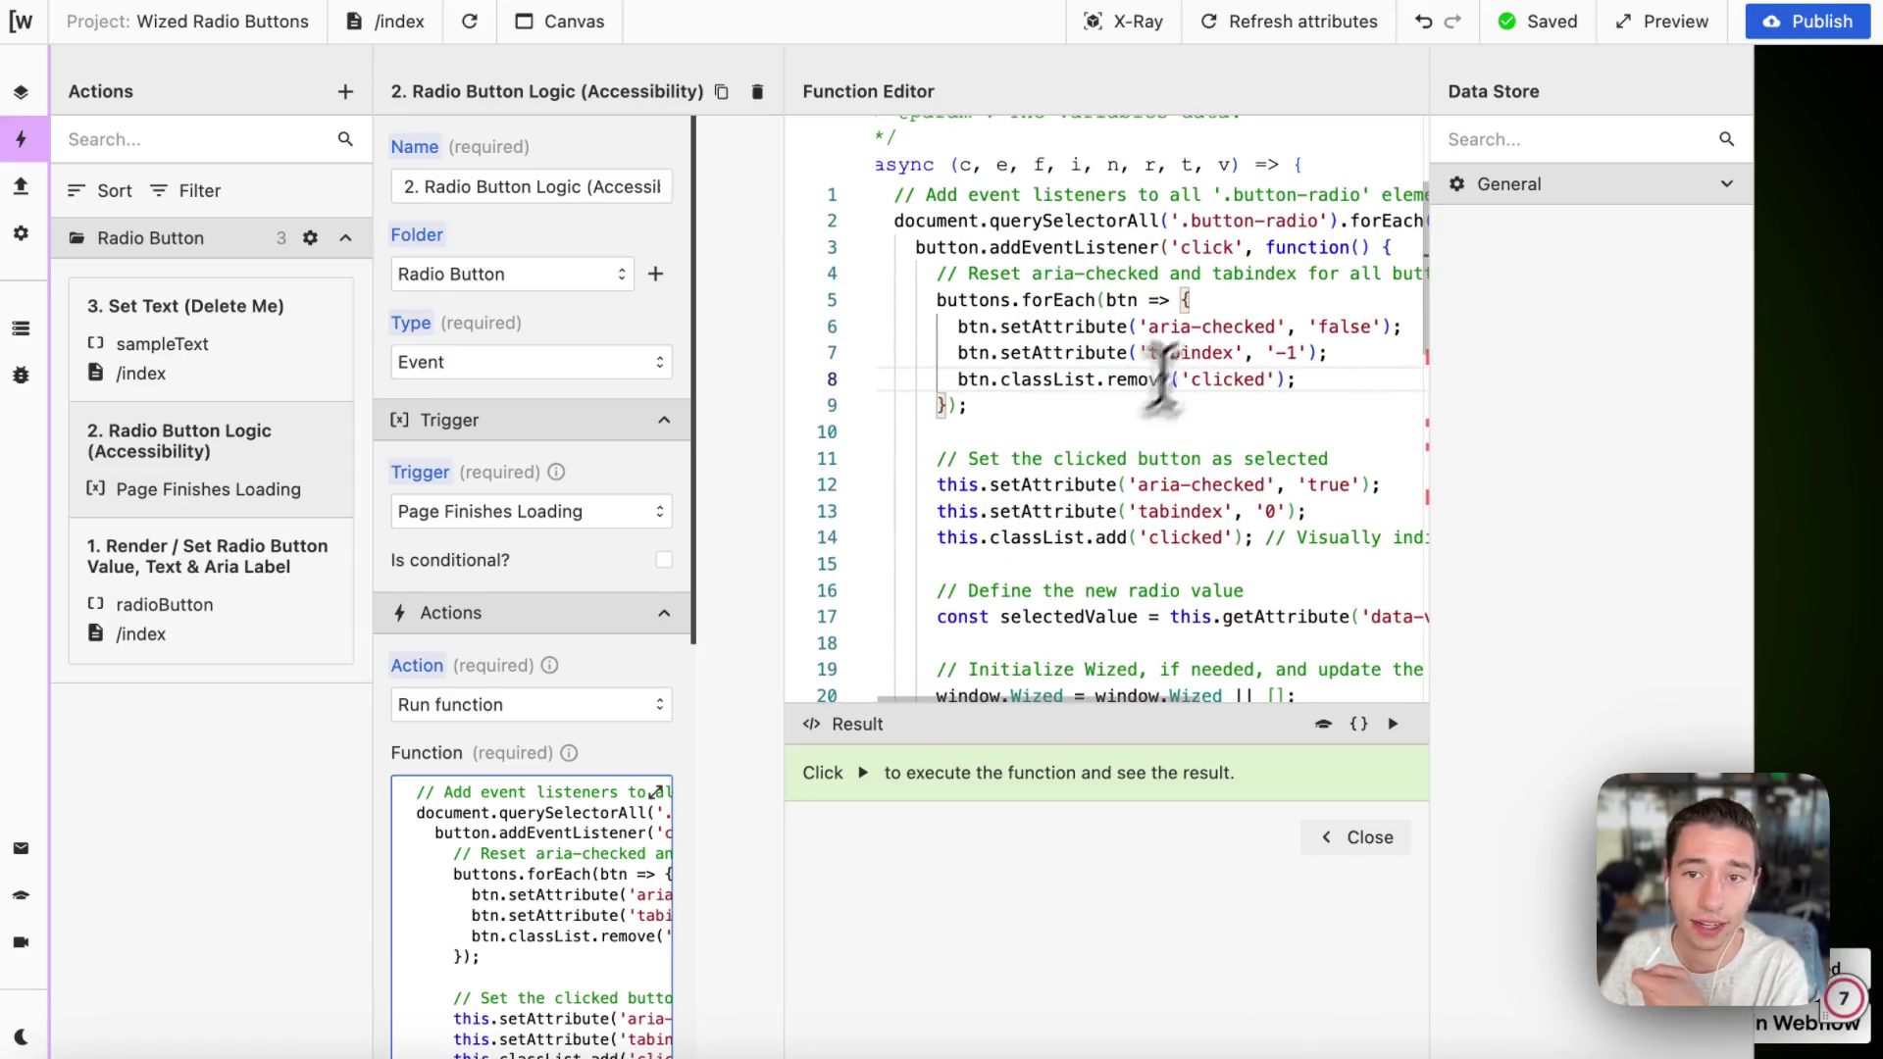
{"action": "scroll", "coordinate": [983, 407], "scroll_direction": "down", "scroll_amount": 3}
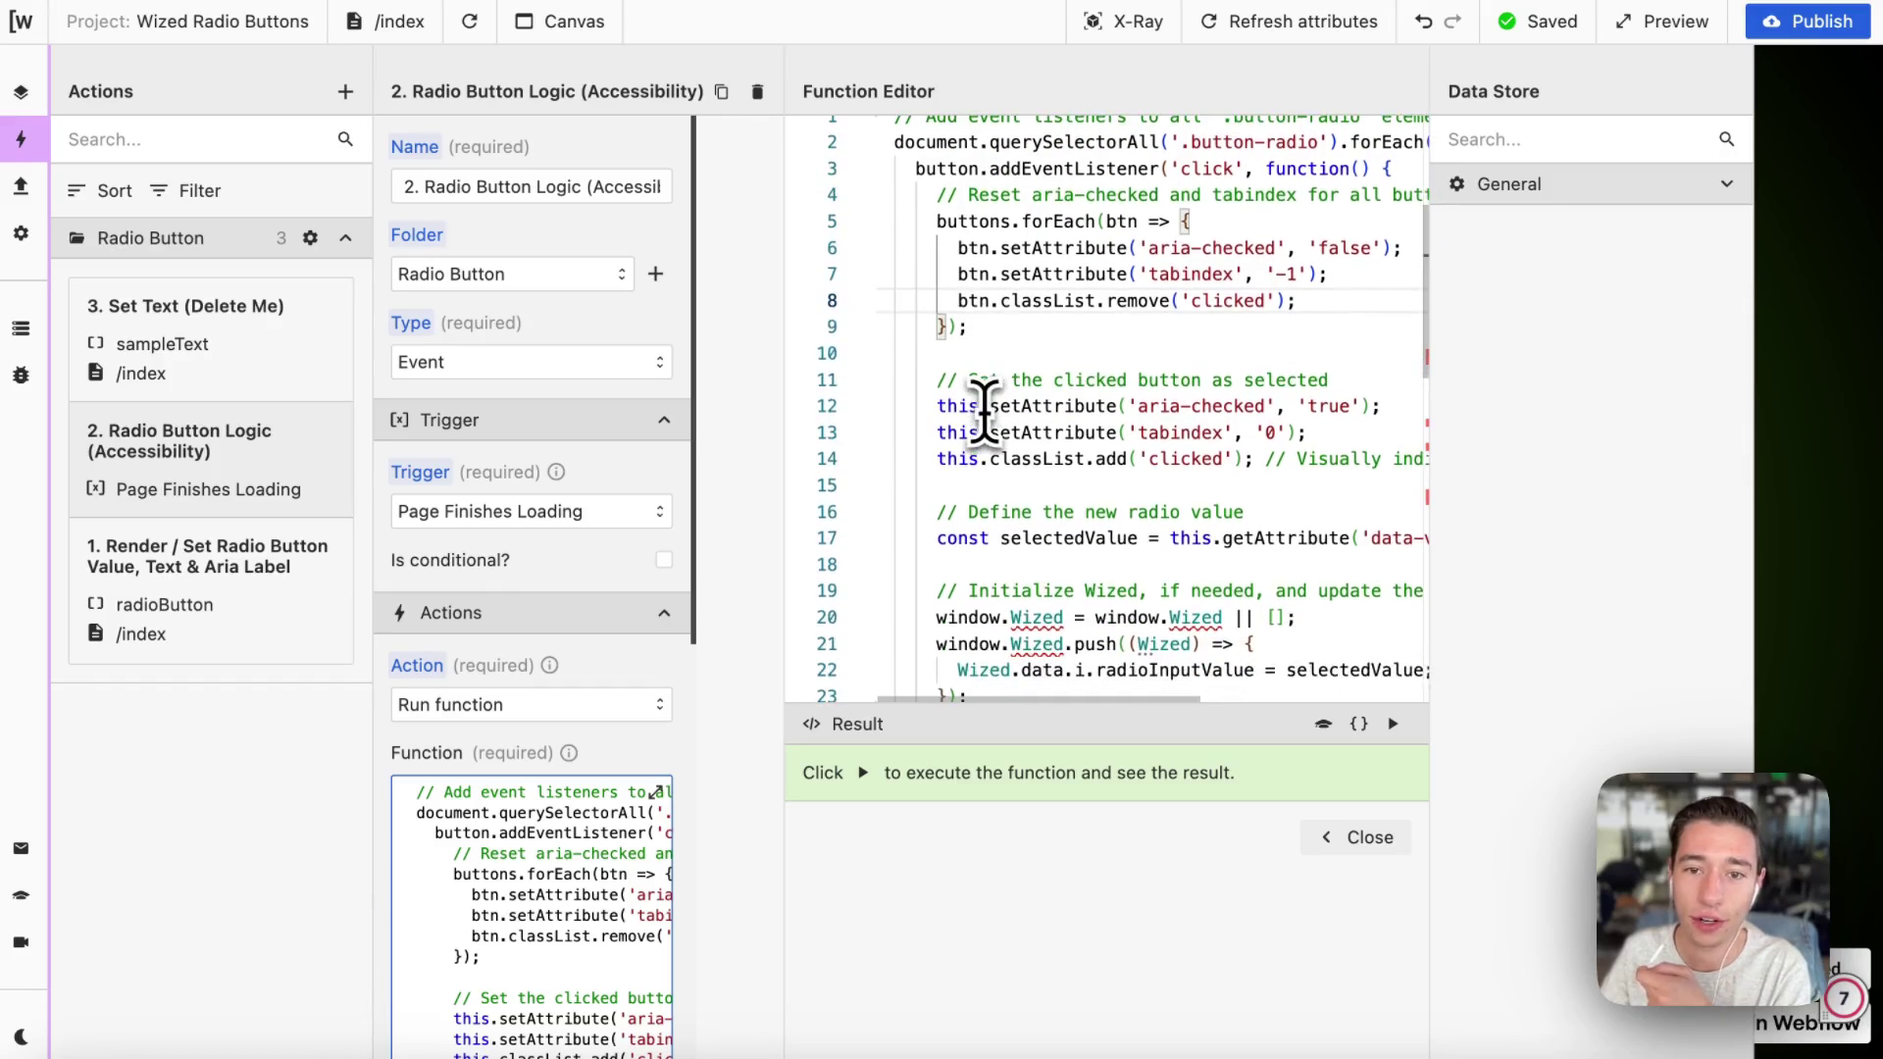
{"action": "scroll", "coordinate": [1281, 420], "scroll_direction": "right", "scroll_amount": 2}
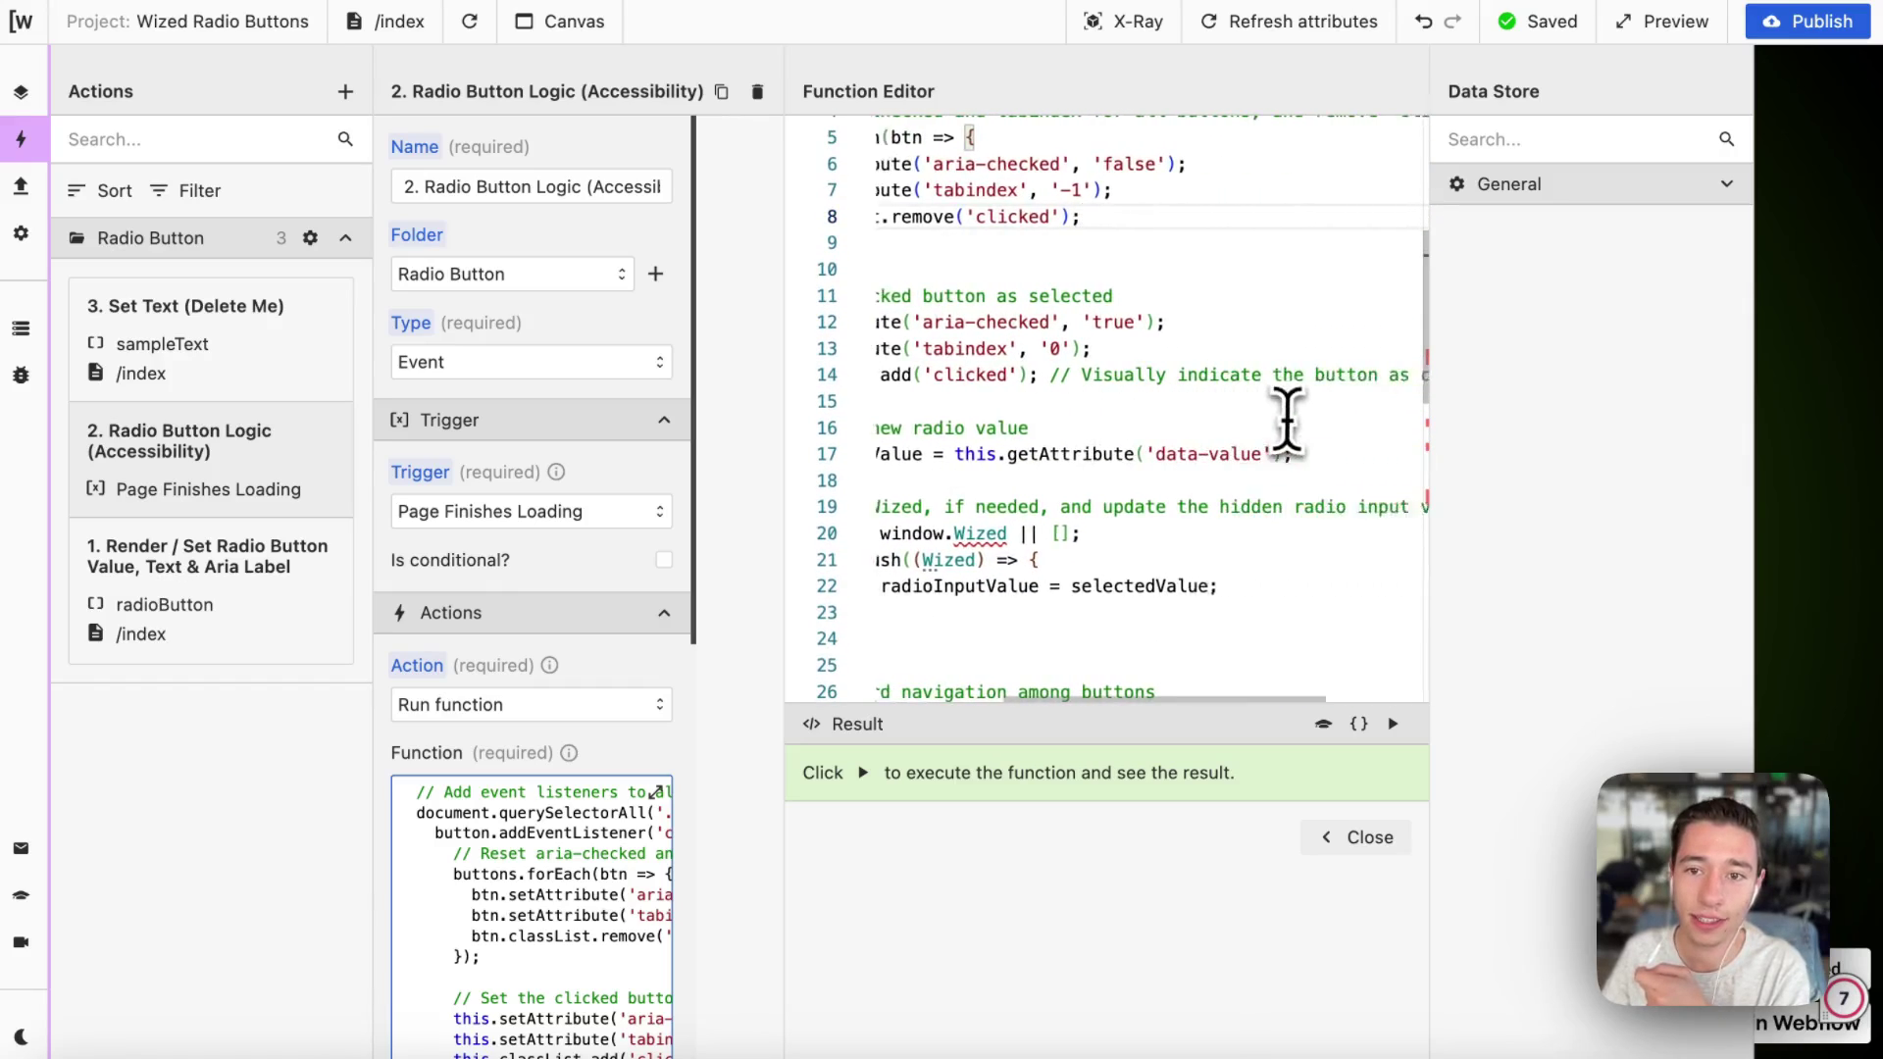
{"action": "scroll", "coordinate": [1177, 406], "scroll_direction": "left", "scroll_amount": 2}
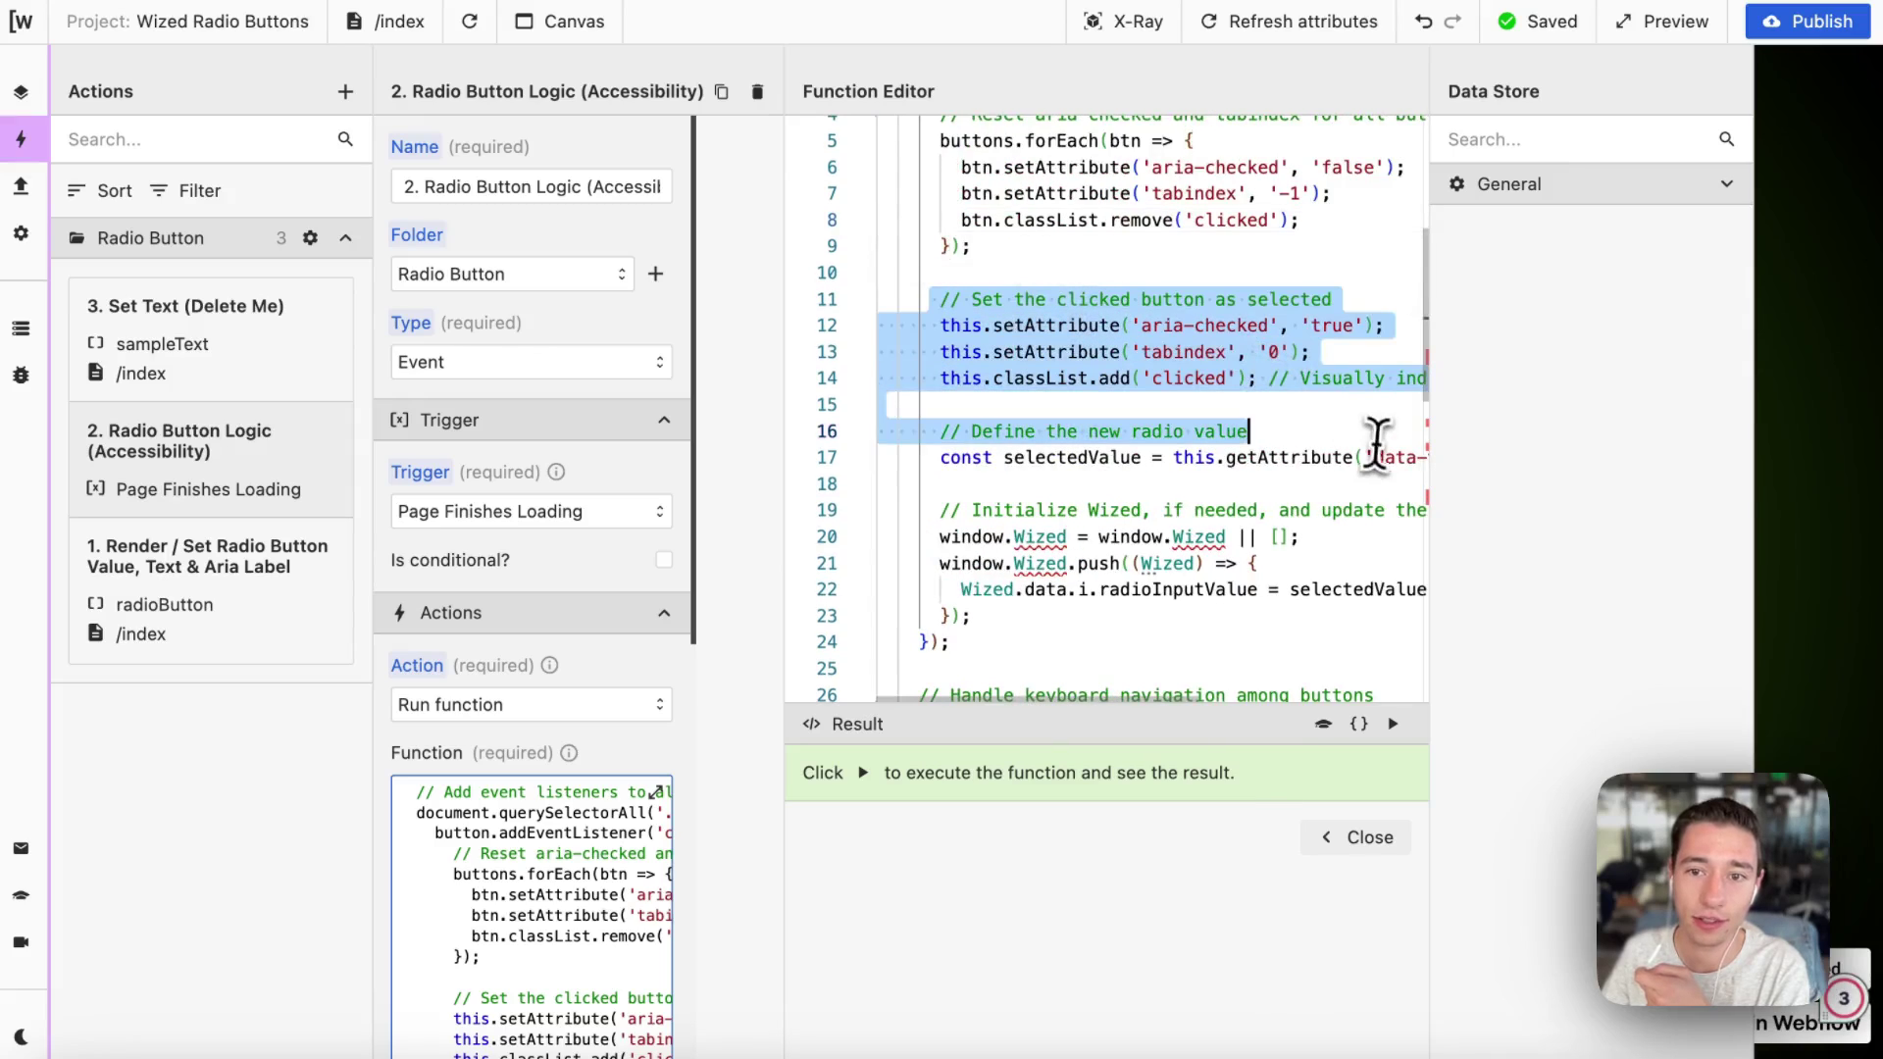
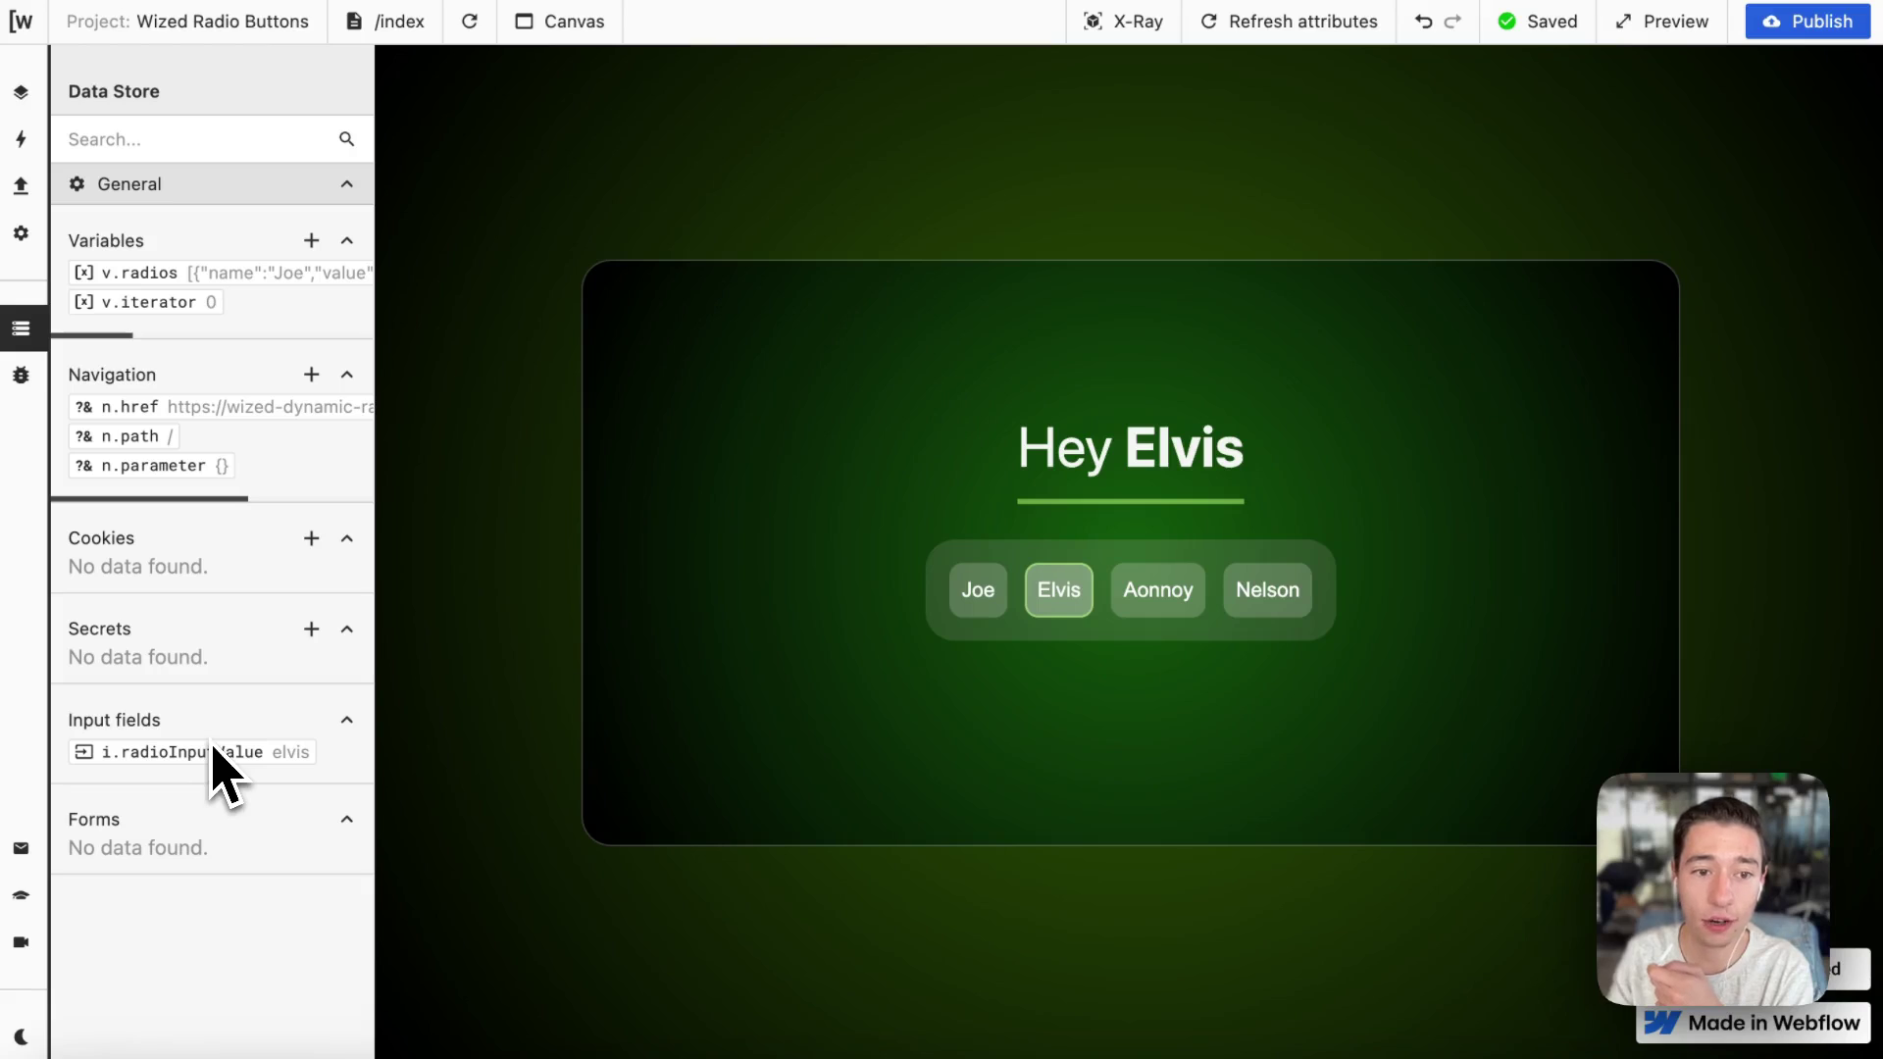
Reopen the Radio Button Logic (Accessibility) action's function and highlight lines 20 and 21, the window.Wized initialization and push.
{"action": "left_click", "coordinate": [21, 138]}
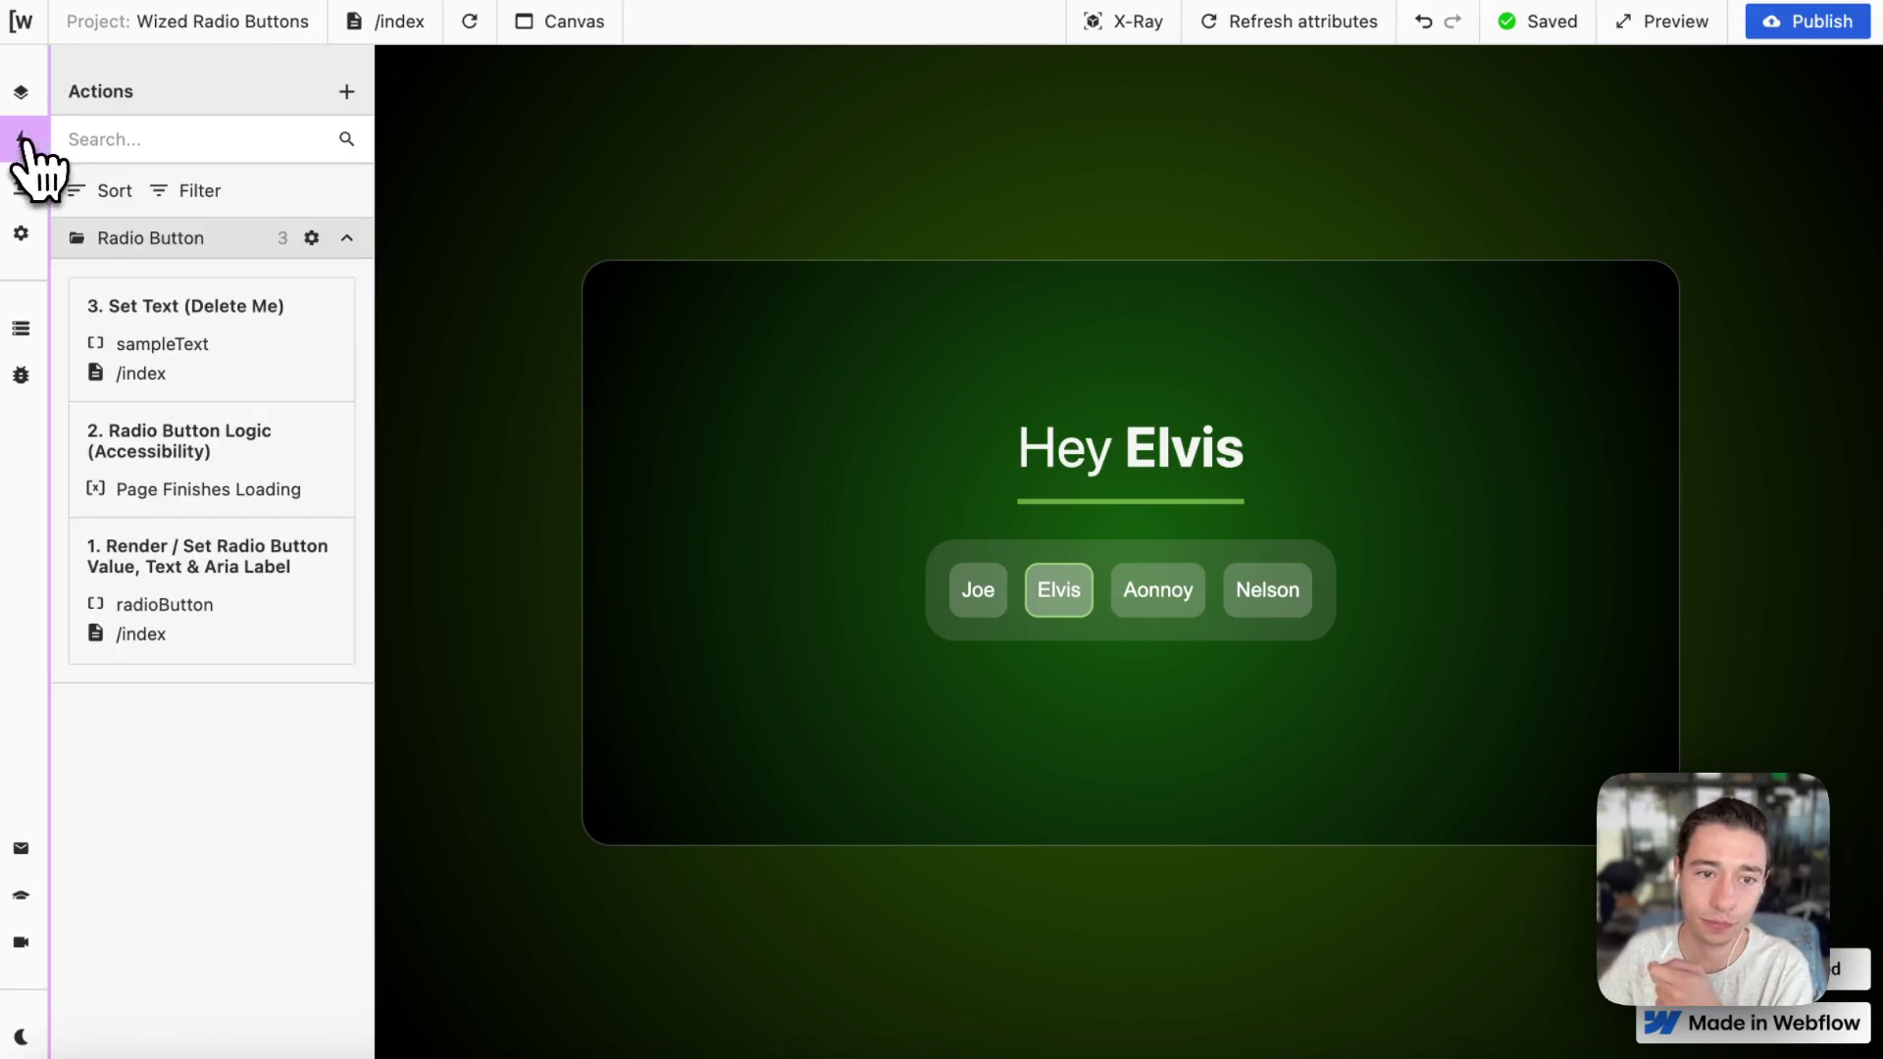
{"action": "left_click", "coordinate": [172, 432]}
{"action": "left_click", "coordinate": [546, 829]}
{"action": "scroll", "coordinate": [1078, 431], "scroll_direction": "down", "scroll_amount": 5}
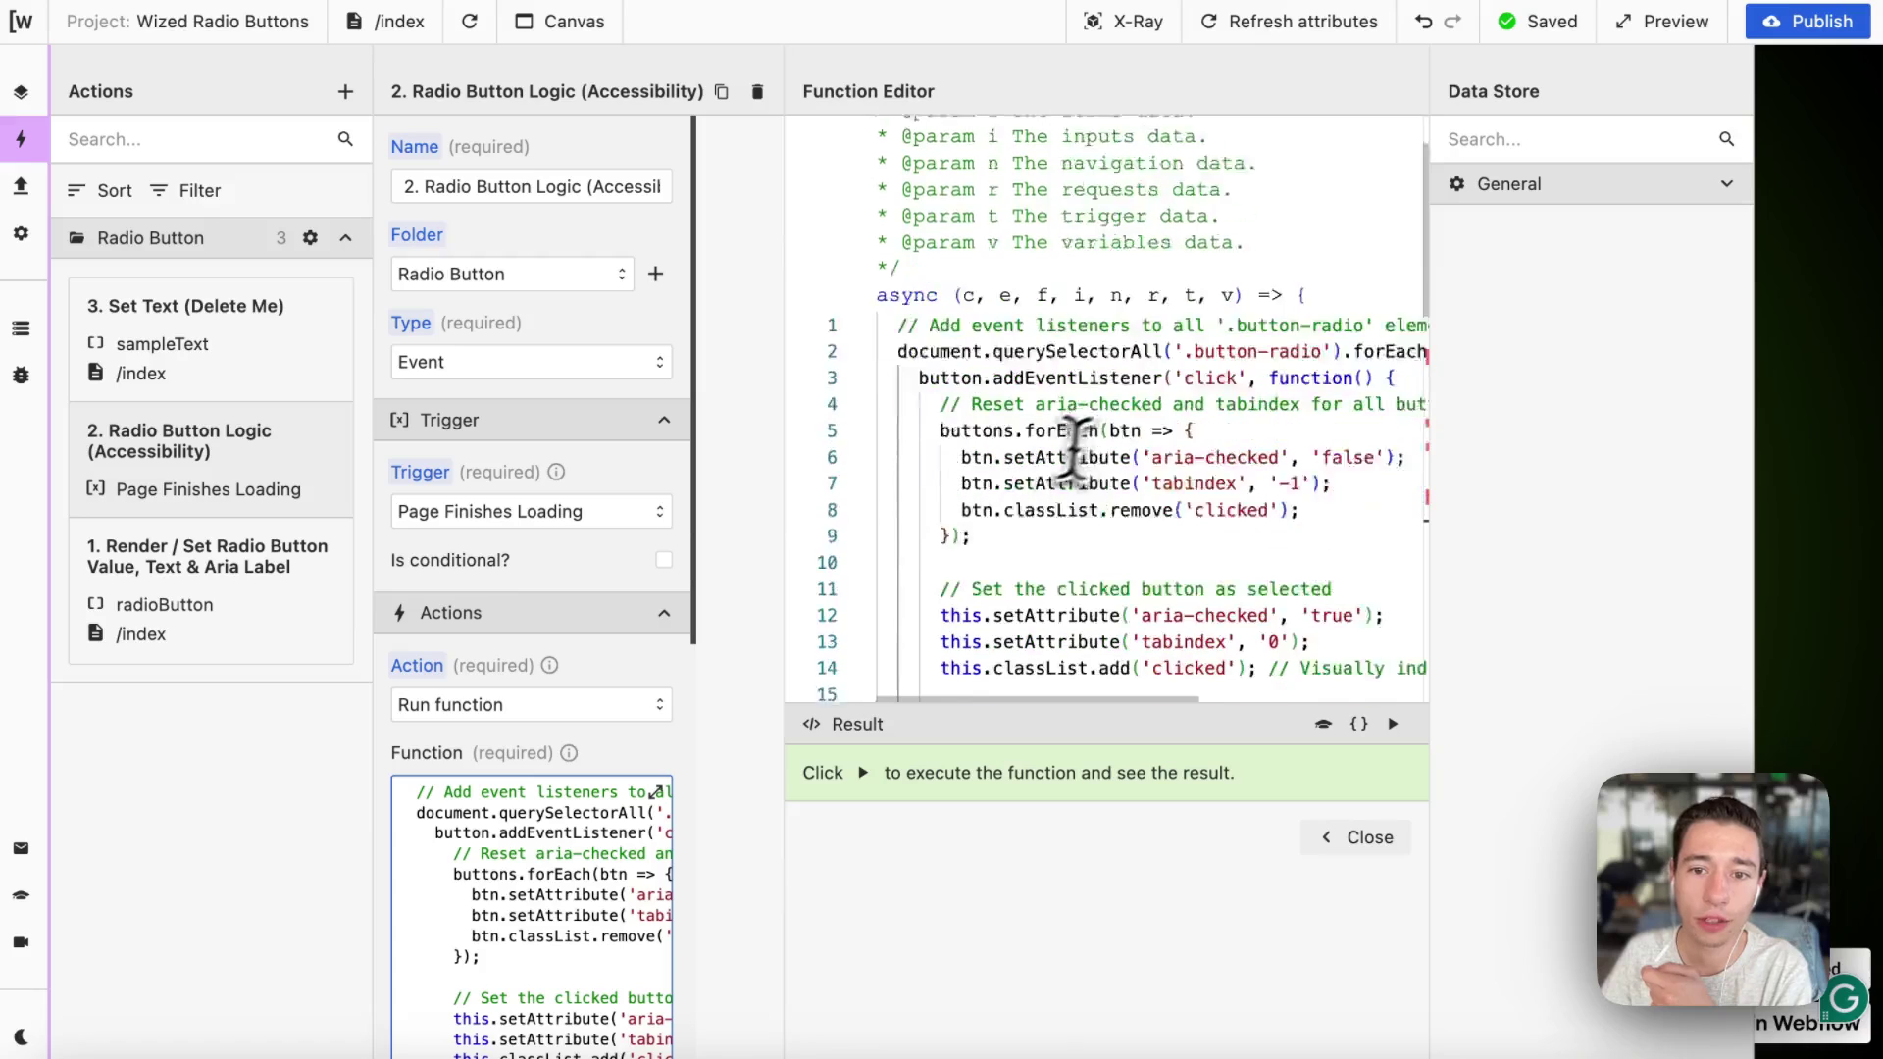
{"action": "scroll", "coordinate": [1101, 429], "scroll_direction": "down", "scroll_amount": 4}
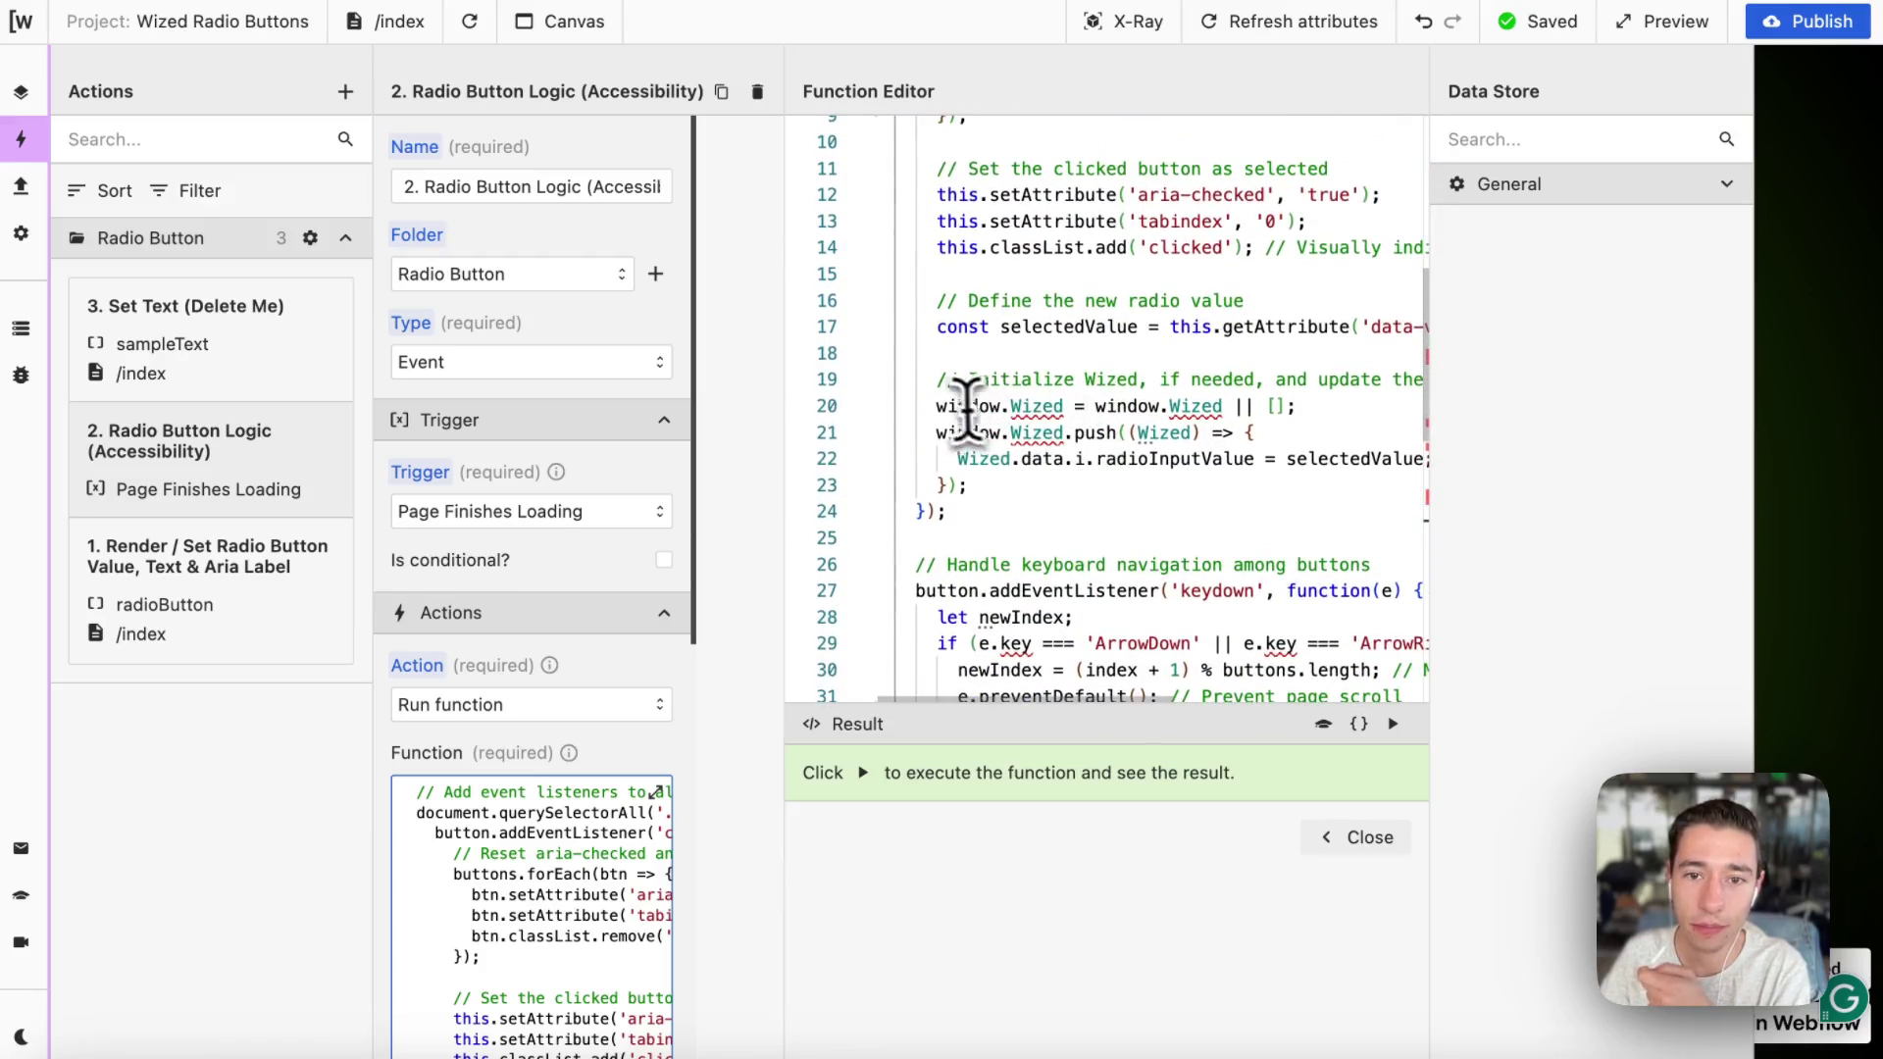
{"action": "left_click_drag", "start_coordinate": [930, 406], "coordinate": [1301, 433]}
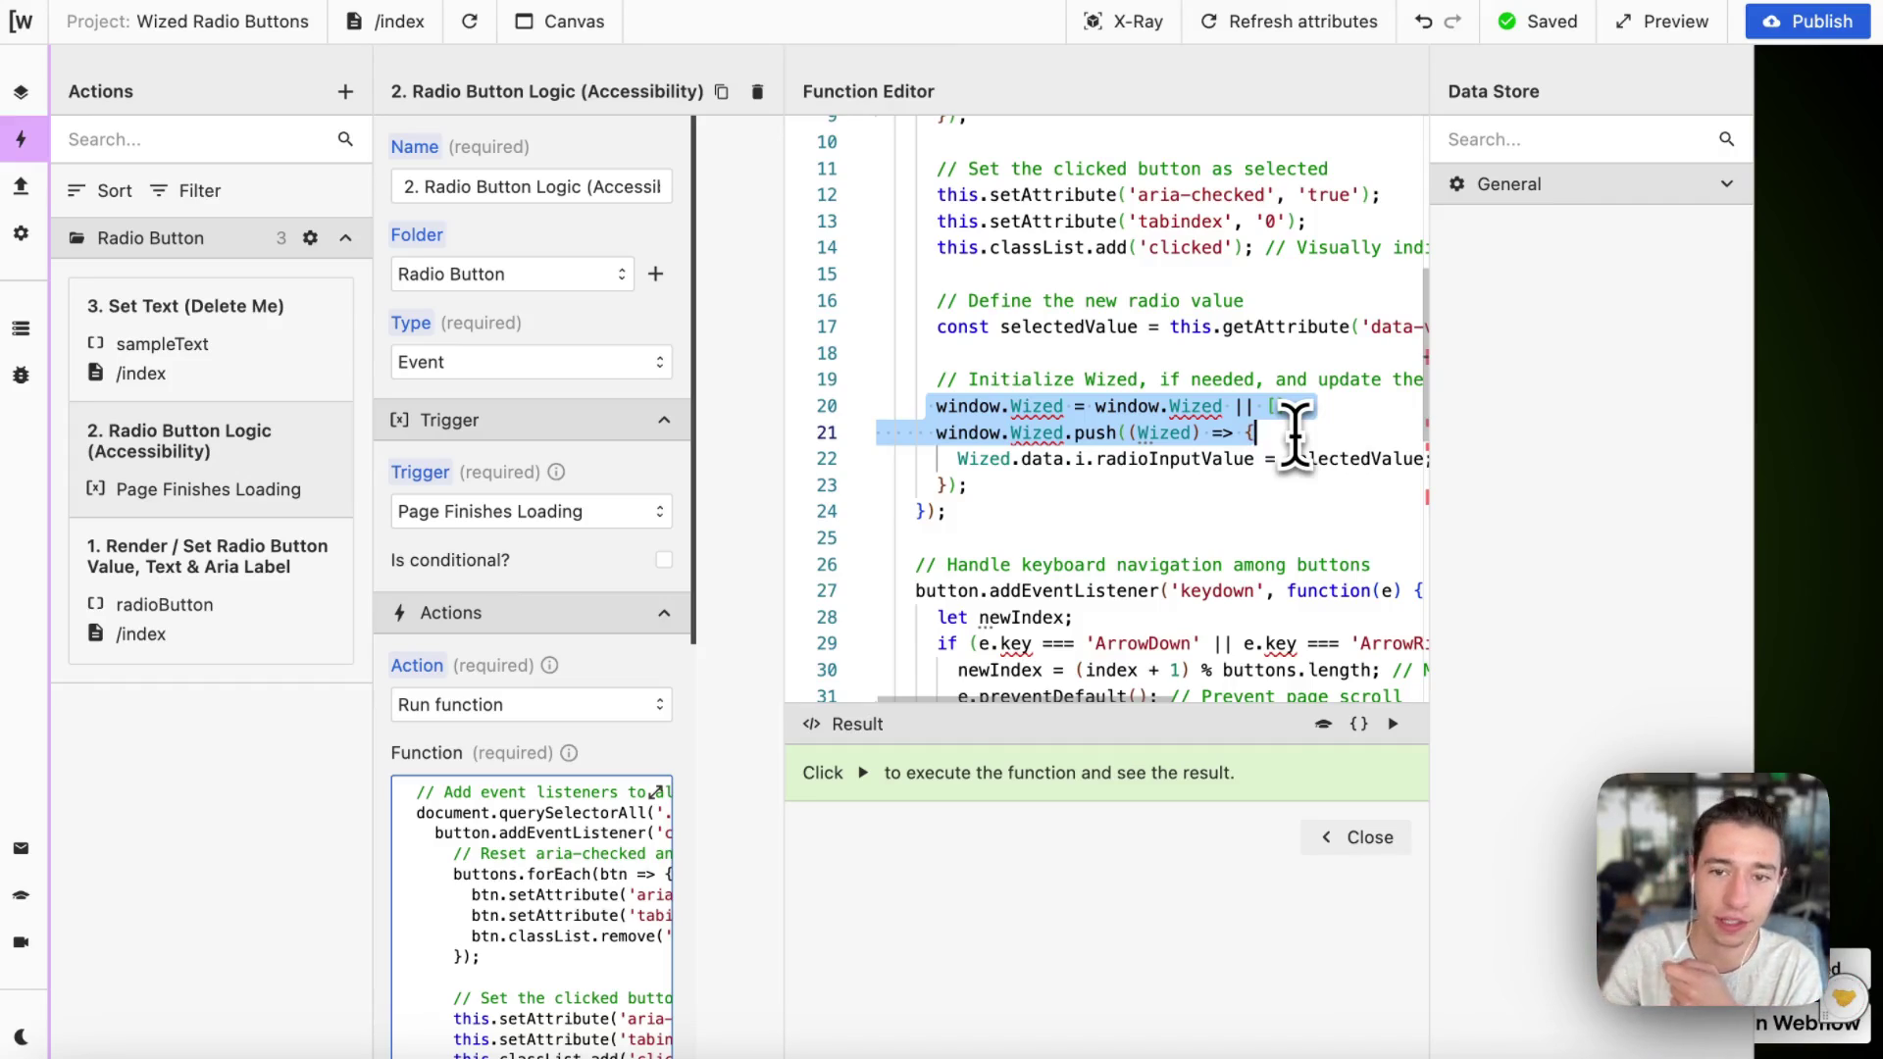
{"action": "left_click_drag", "start_coordinate": [1257, 433], "coordinate": [931, 397]}
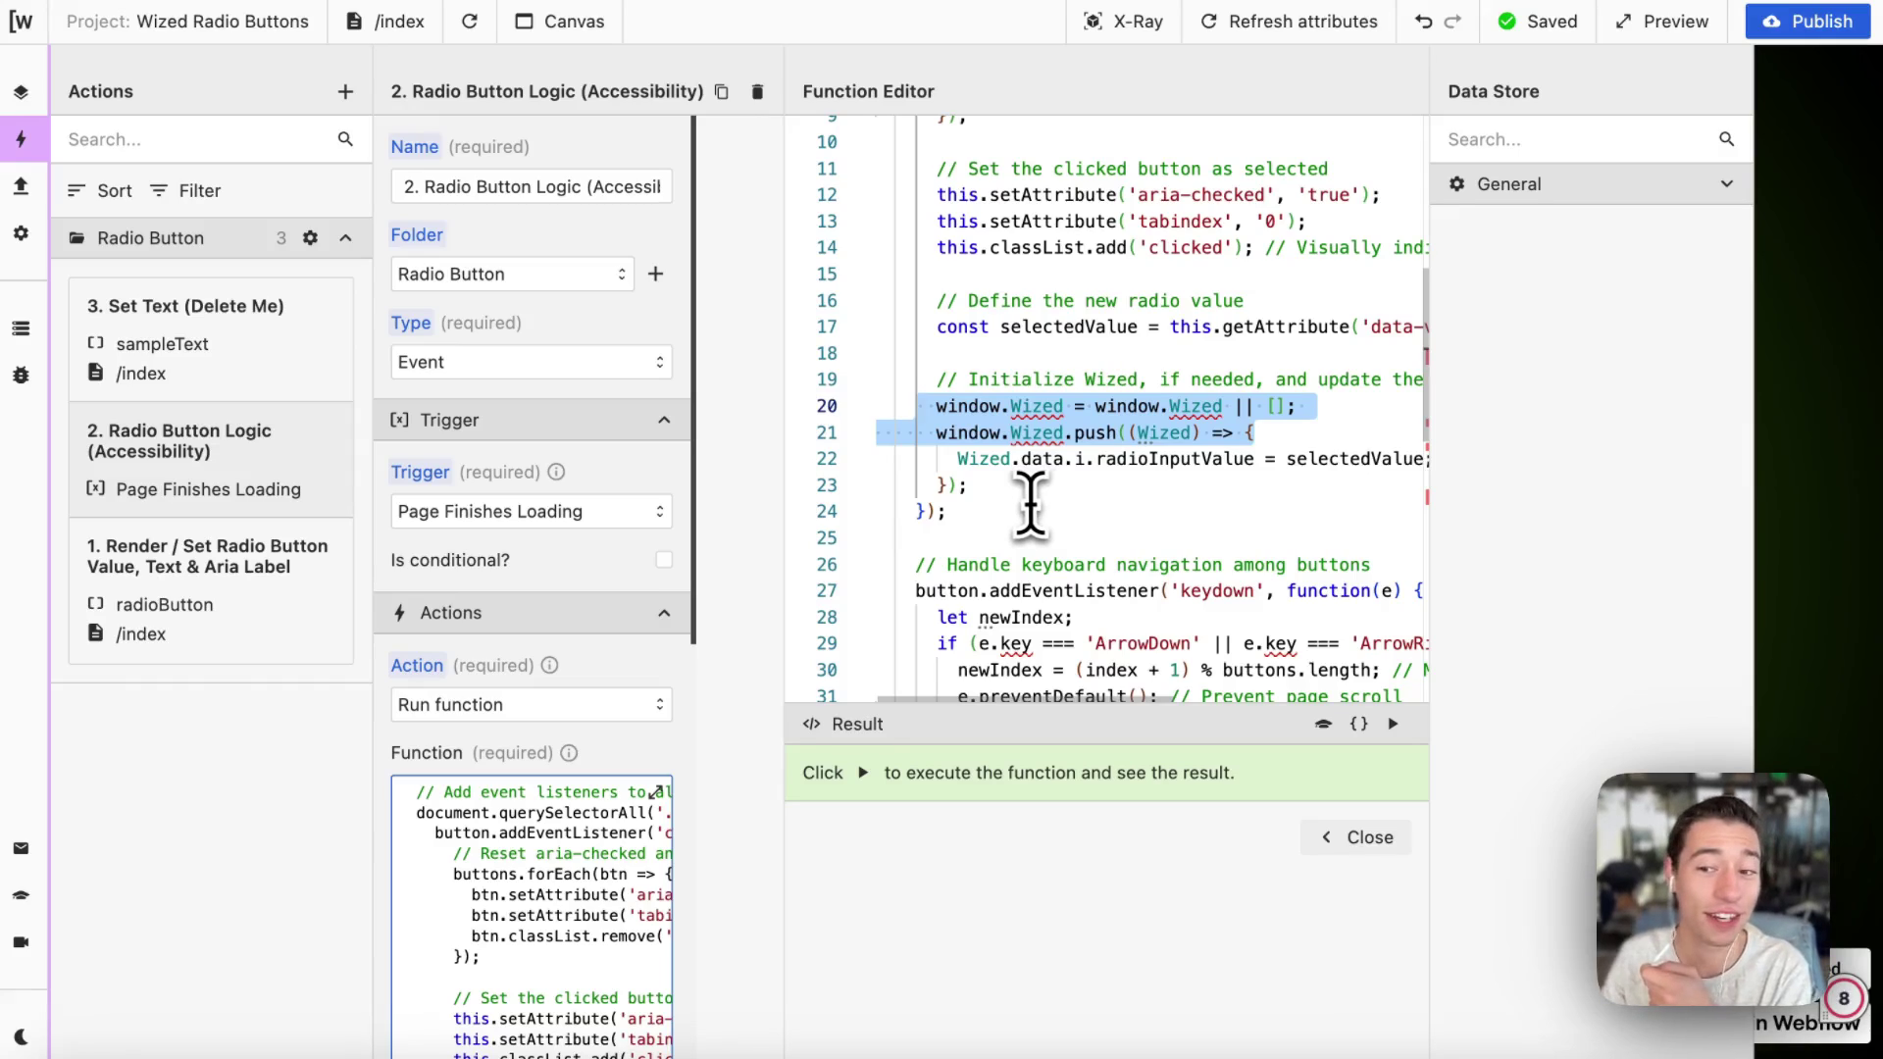
Highlight i.radioInputValue on line 22 and expand the Data Store's General section to locate the matching input field.
{"action": "scroll", "coordinate": [1024, 502], "scroll_direction": "right", "scroll_amount": 3}
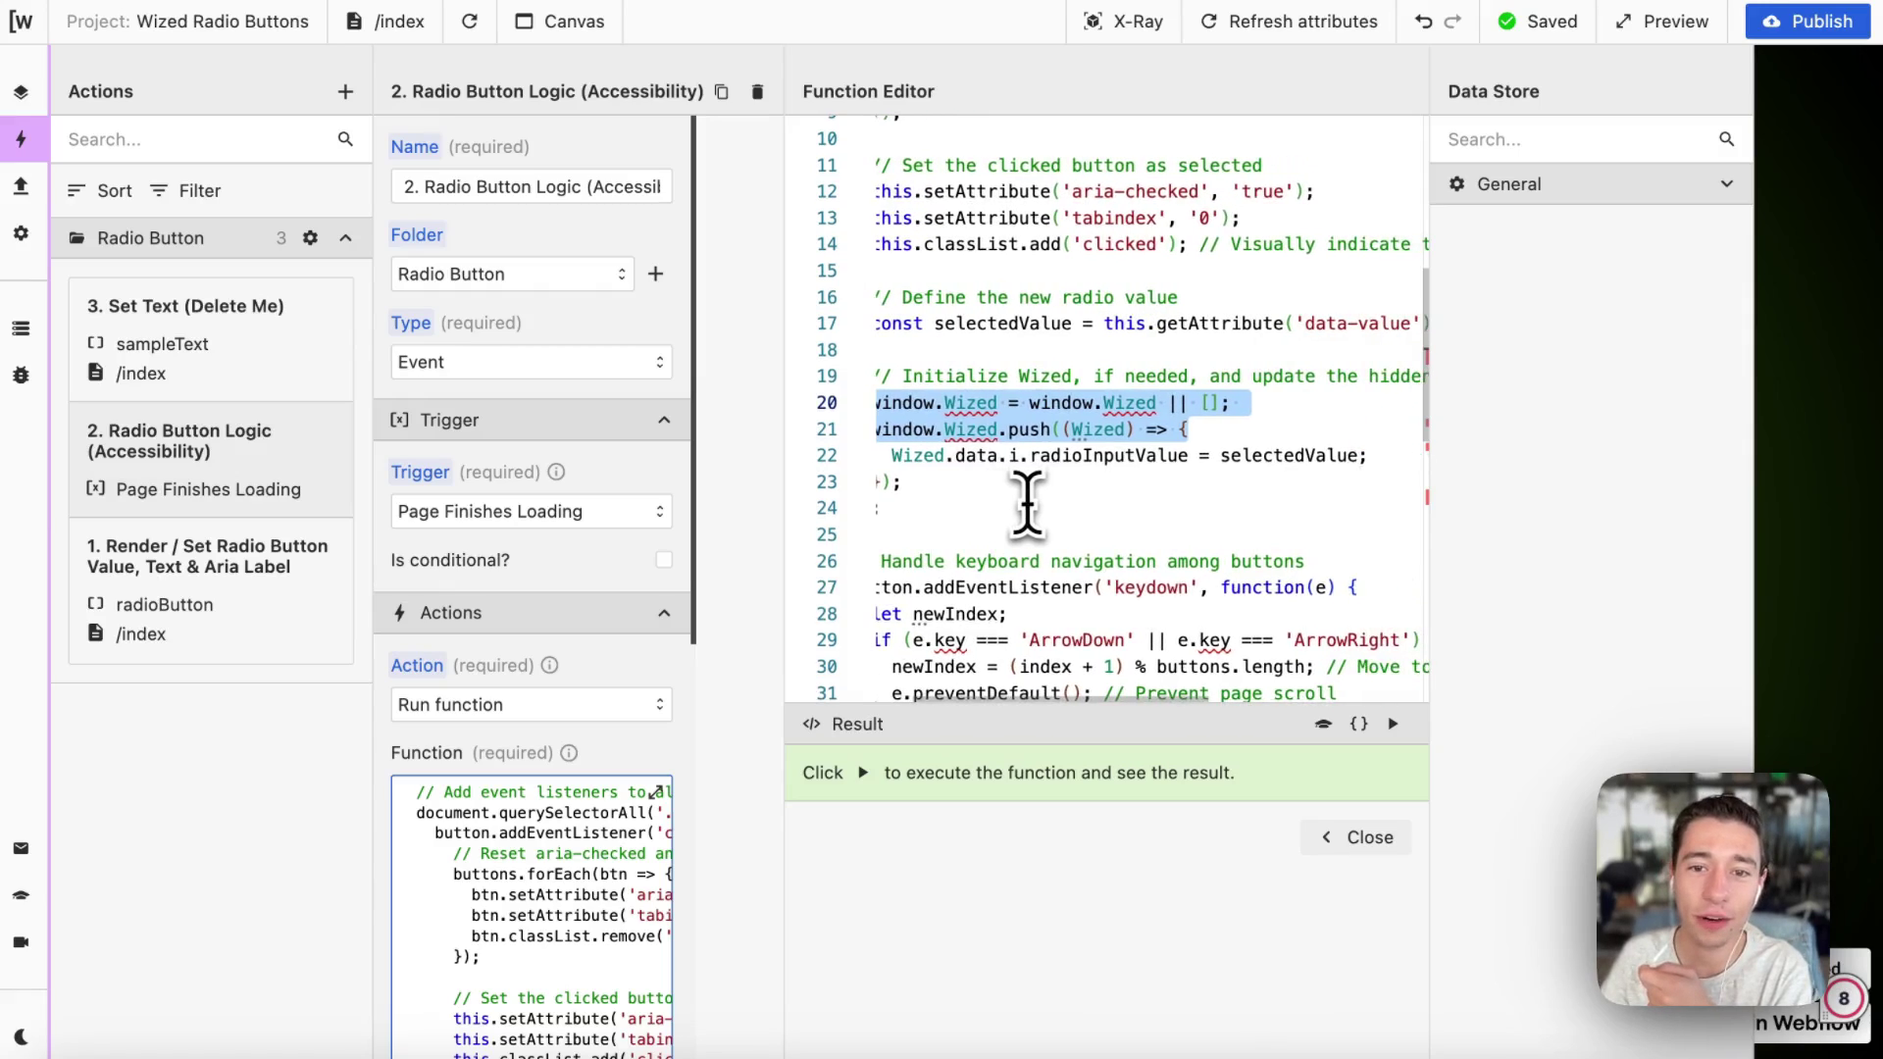
{"action": "left_click_drag", "start_coordinate": [1000, 456], "coordinate": [1202, 456]}
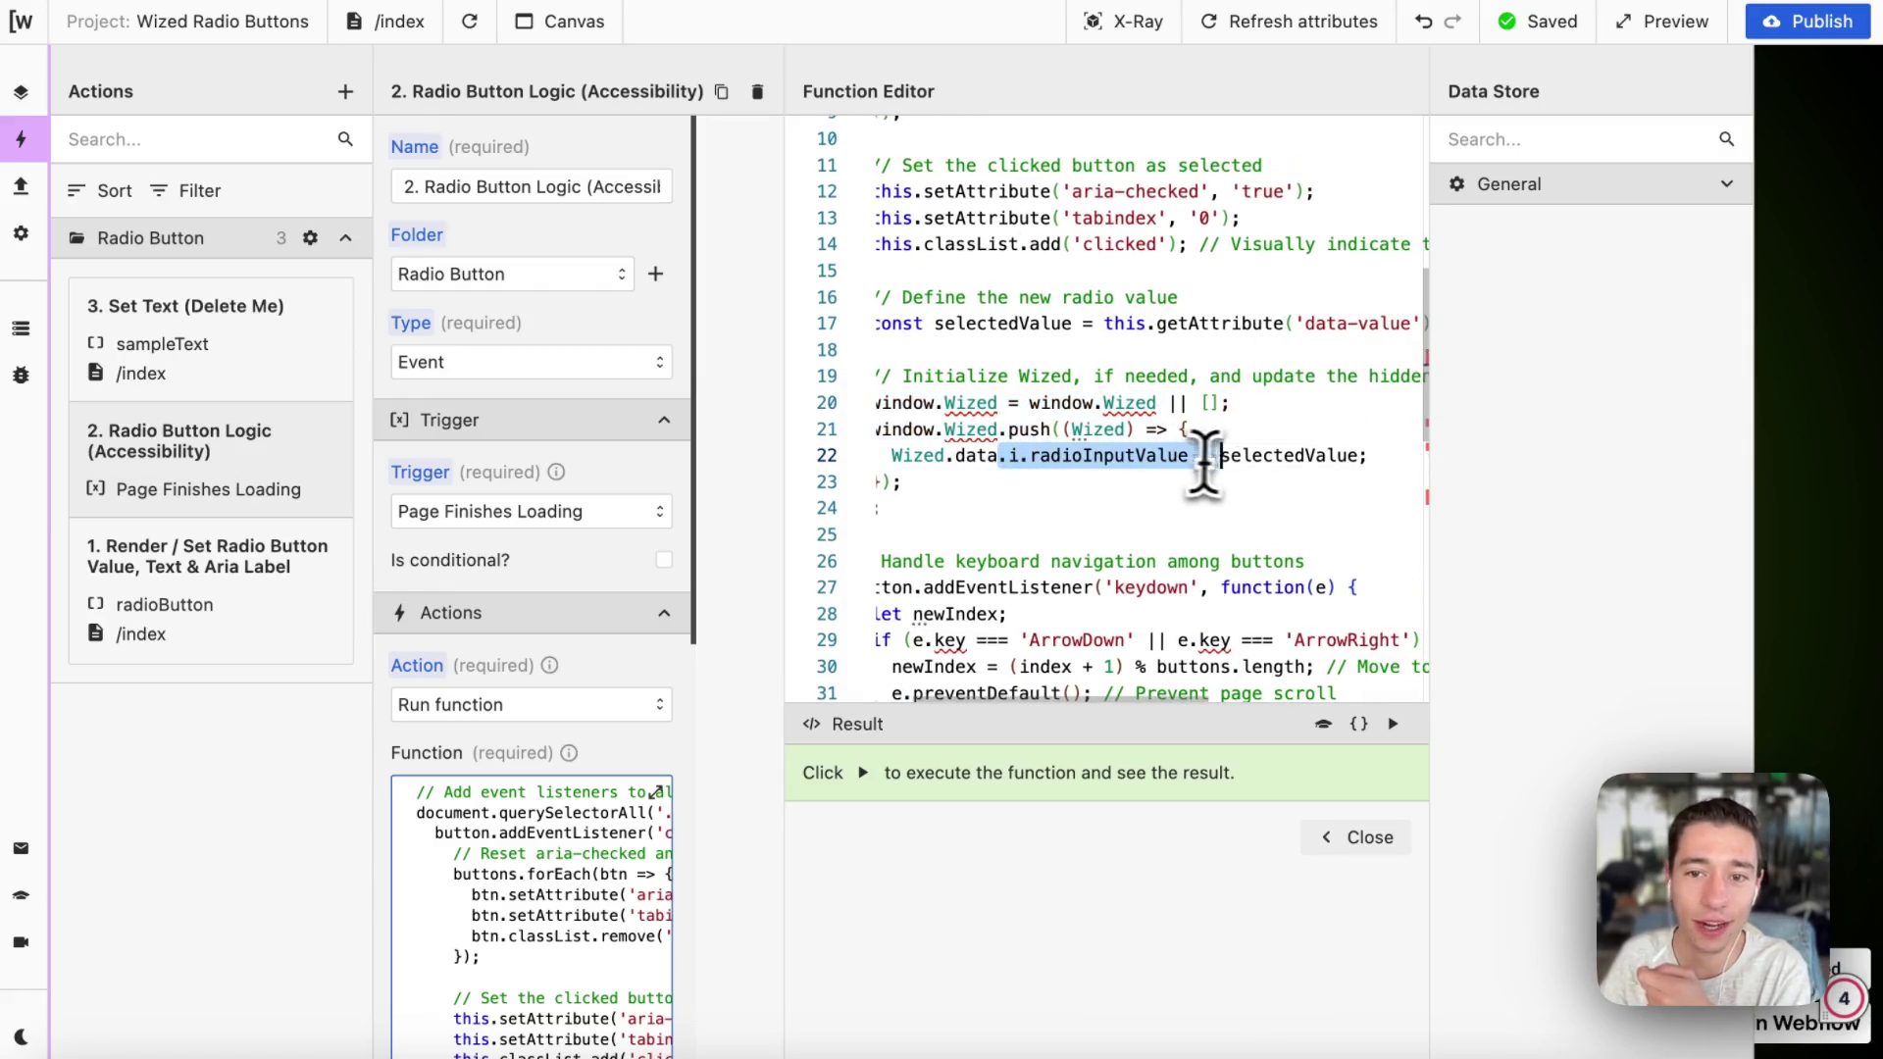
{"action": "left_click", "coordinate": [1734, 182]}
{"action": "left_click", "coordinate": [1730, 183]}
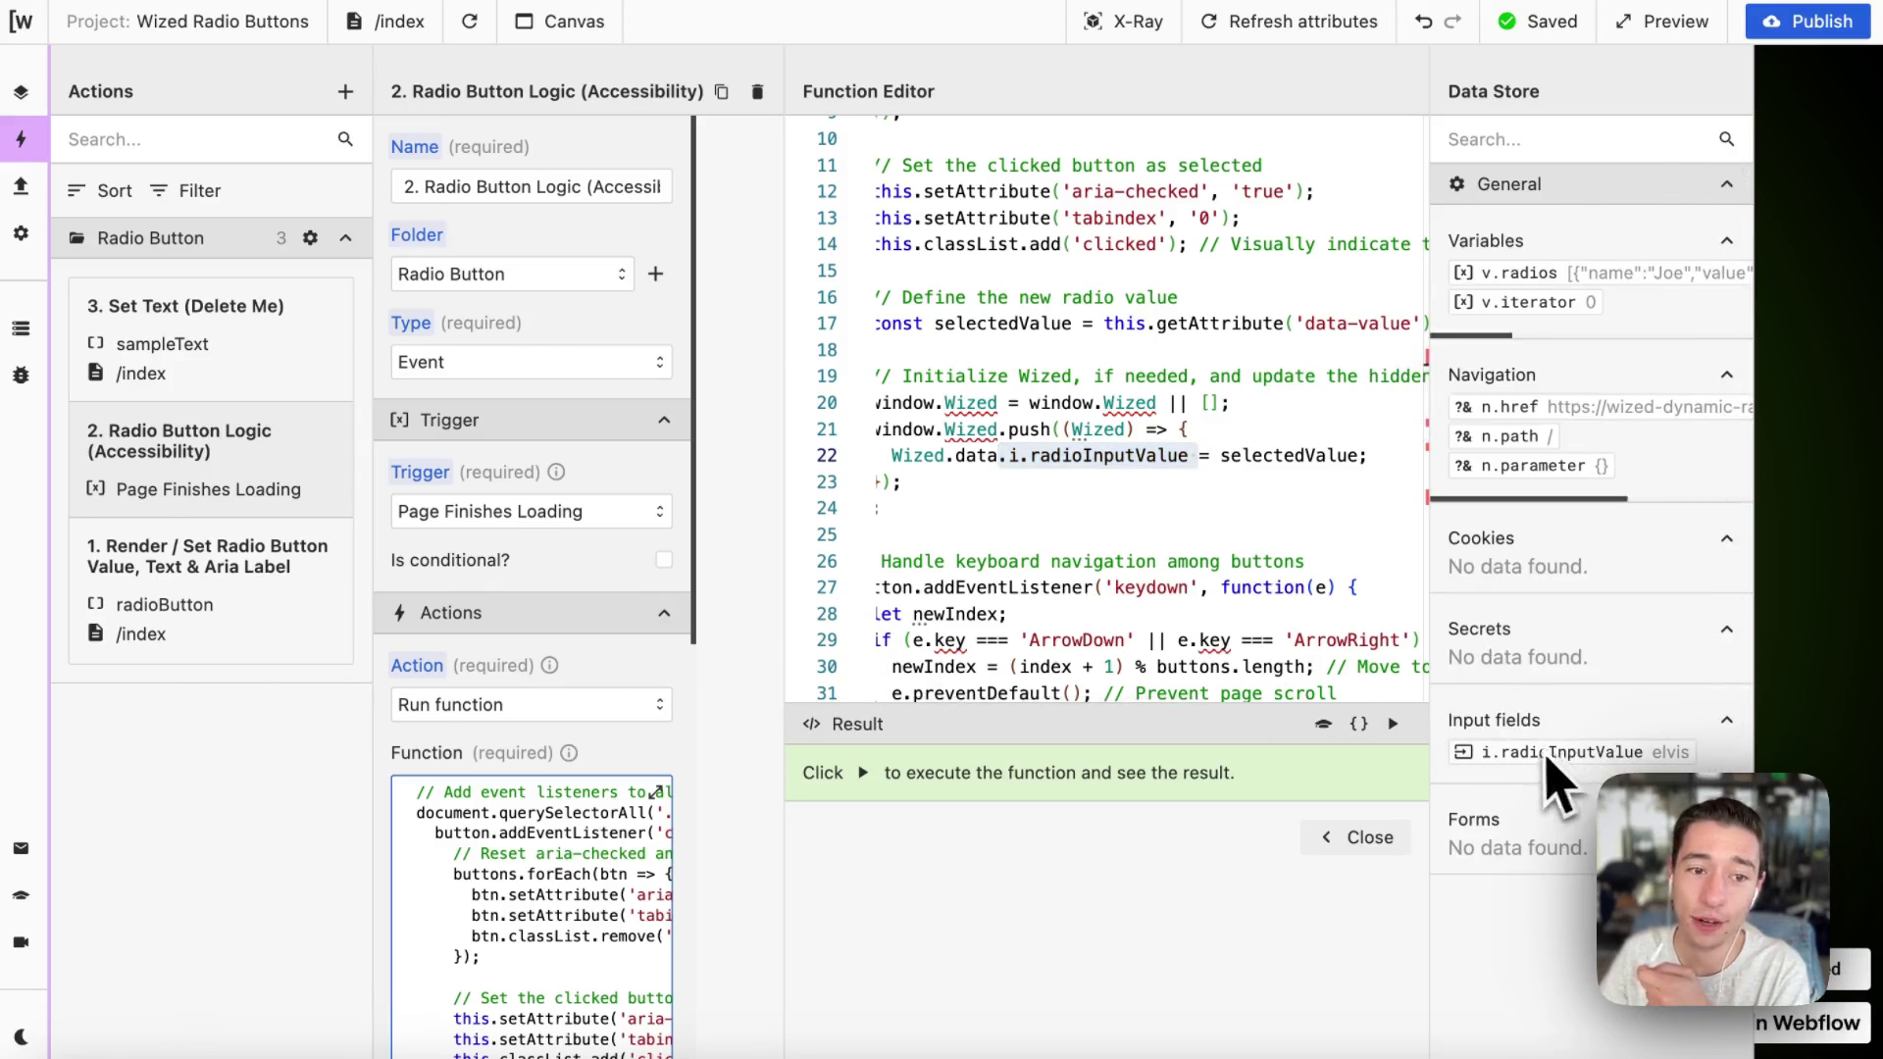
Switch to Webflow, point out the input element below the radio button, and return to the Wized function.
{"action": "left_click", "coordinate": [38, 155]}
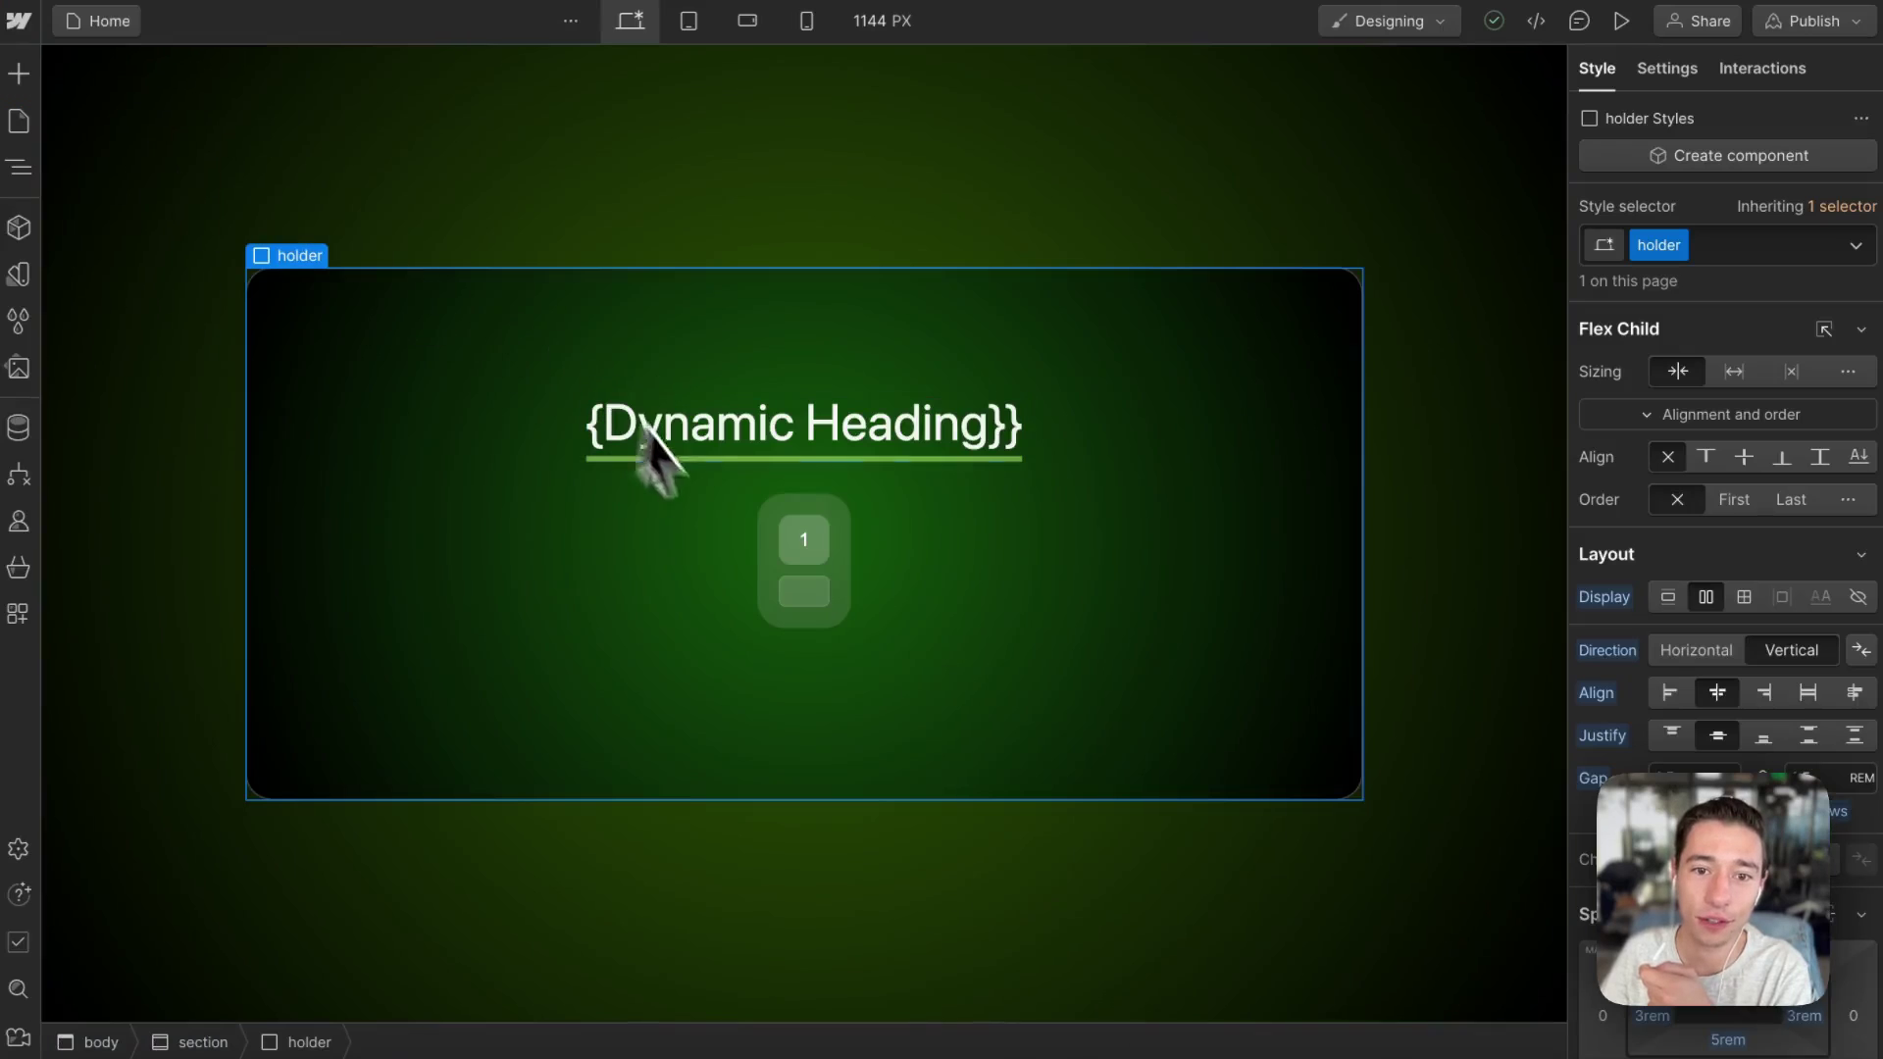
{"action": "left_click", "coordinate": [817, 603]}
{"action": "left_click", "coordinate": [137, 149]}
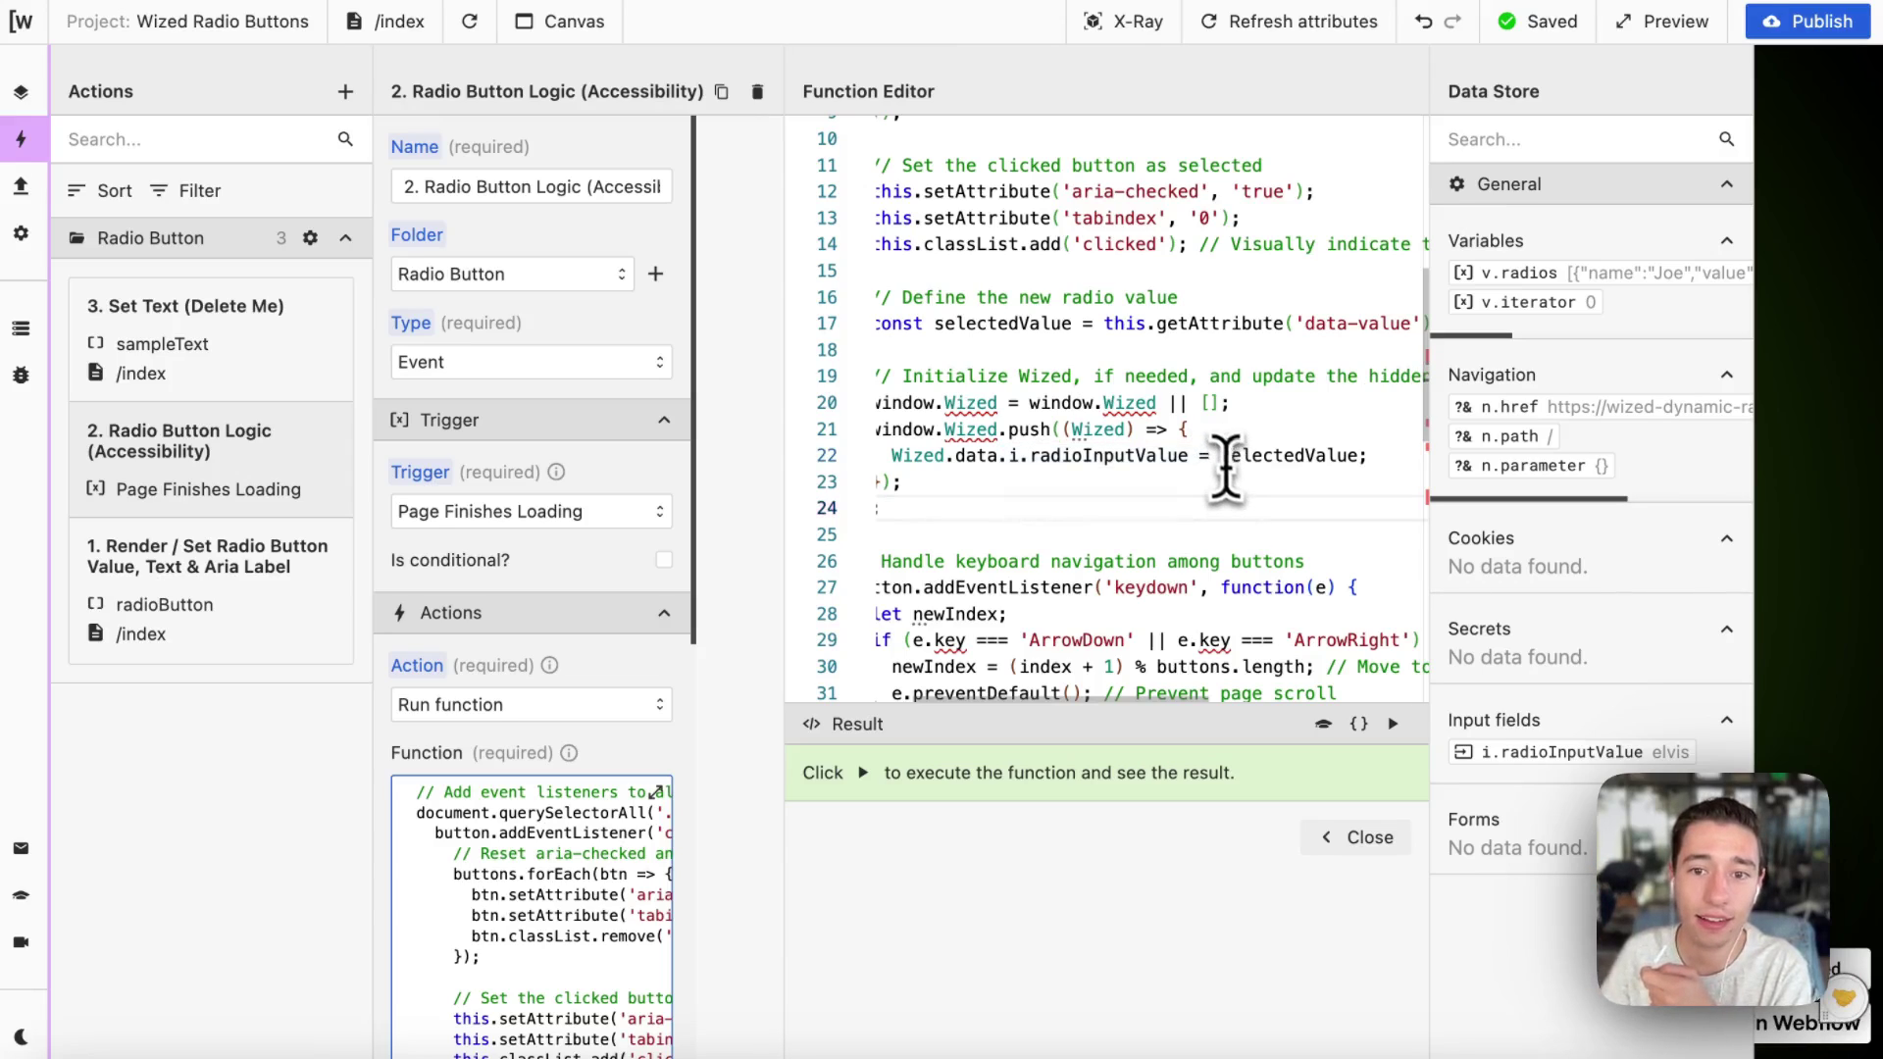
Examine line 17 of the function, highlighting this.getAttribute('data-value') as the source of the new radio value.
{"action": "scroll", "coordinate": [1223, 461], "scroll_direction": "up", "scroll_amount": 1}
{"action": "scroll", "coordinate": [1223, 462], "scroll_direction": "left", "scroll_amount": 1}
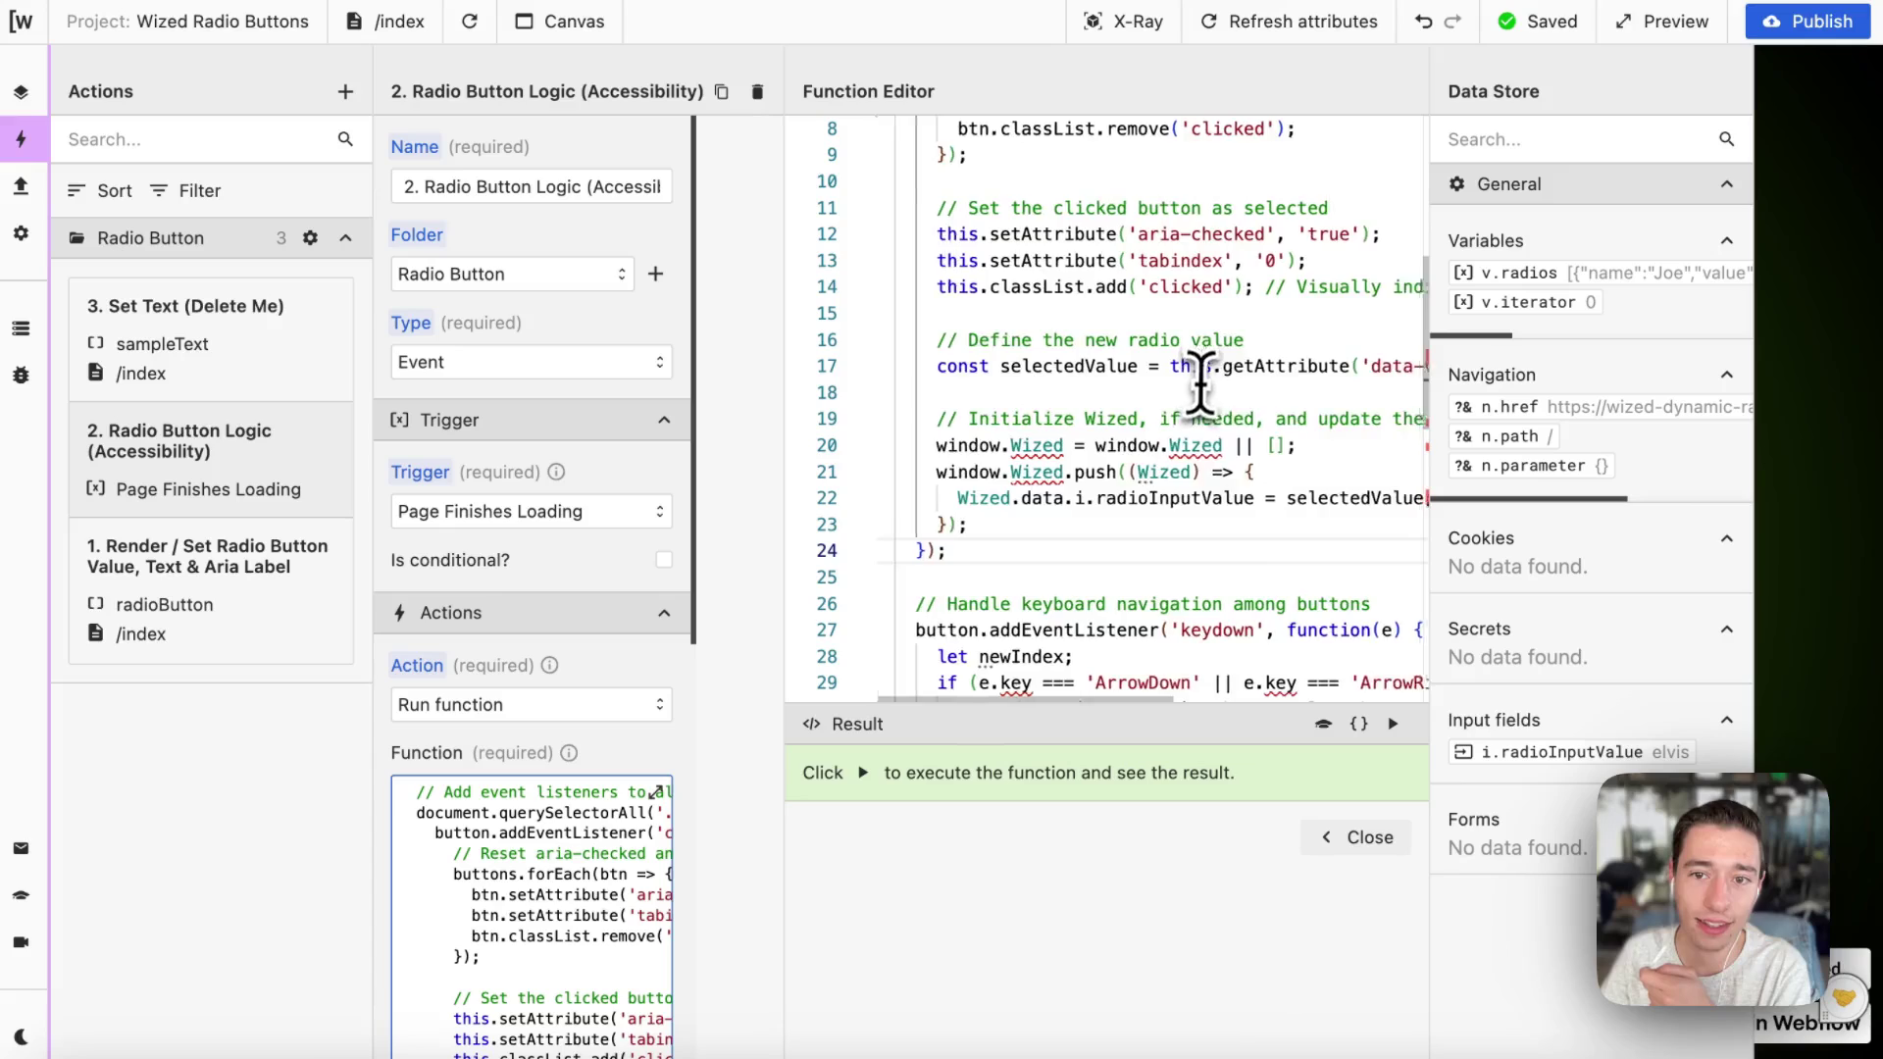
{"action": "scroll", "coordinate": [1197, 386], "scroll_direction": "right", "scroll_amount": 3}
{"action": "left_click_drag", "start_coordinate": [1025, 365], "coordinate": [1349, 367]}
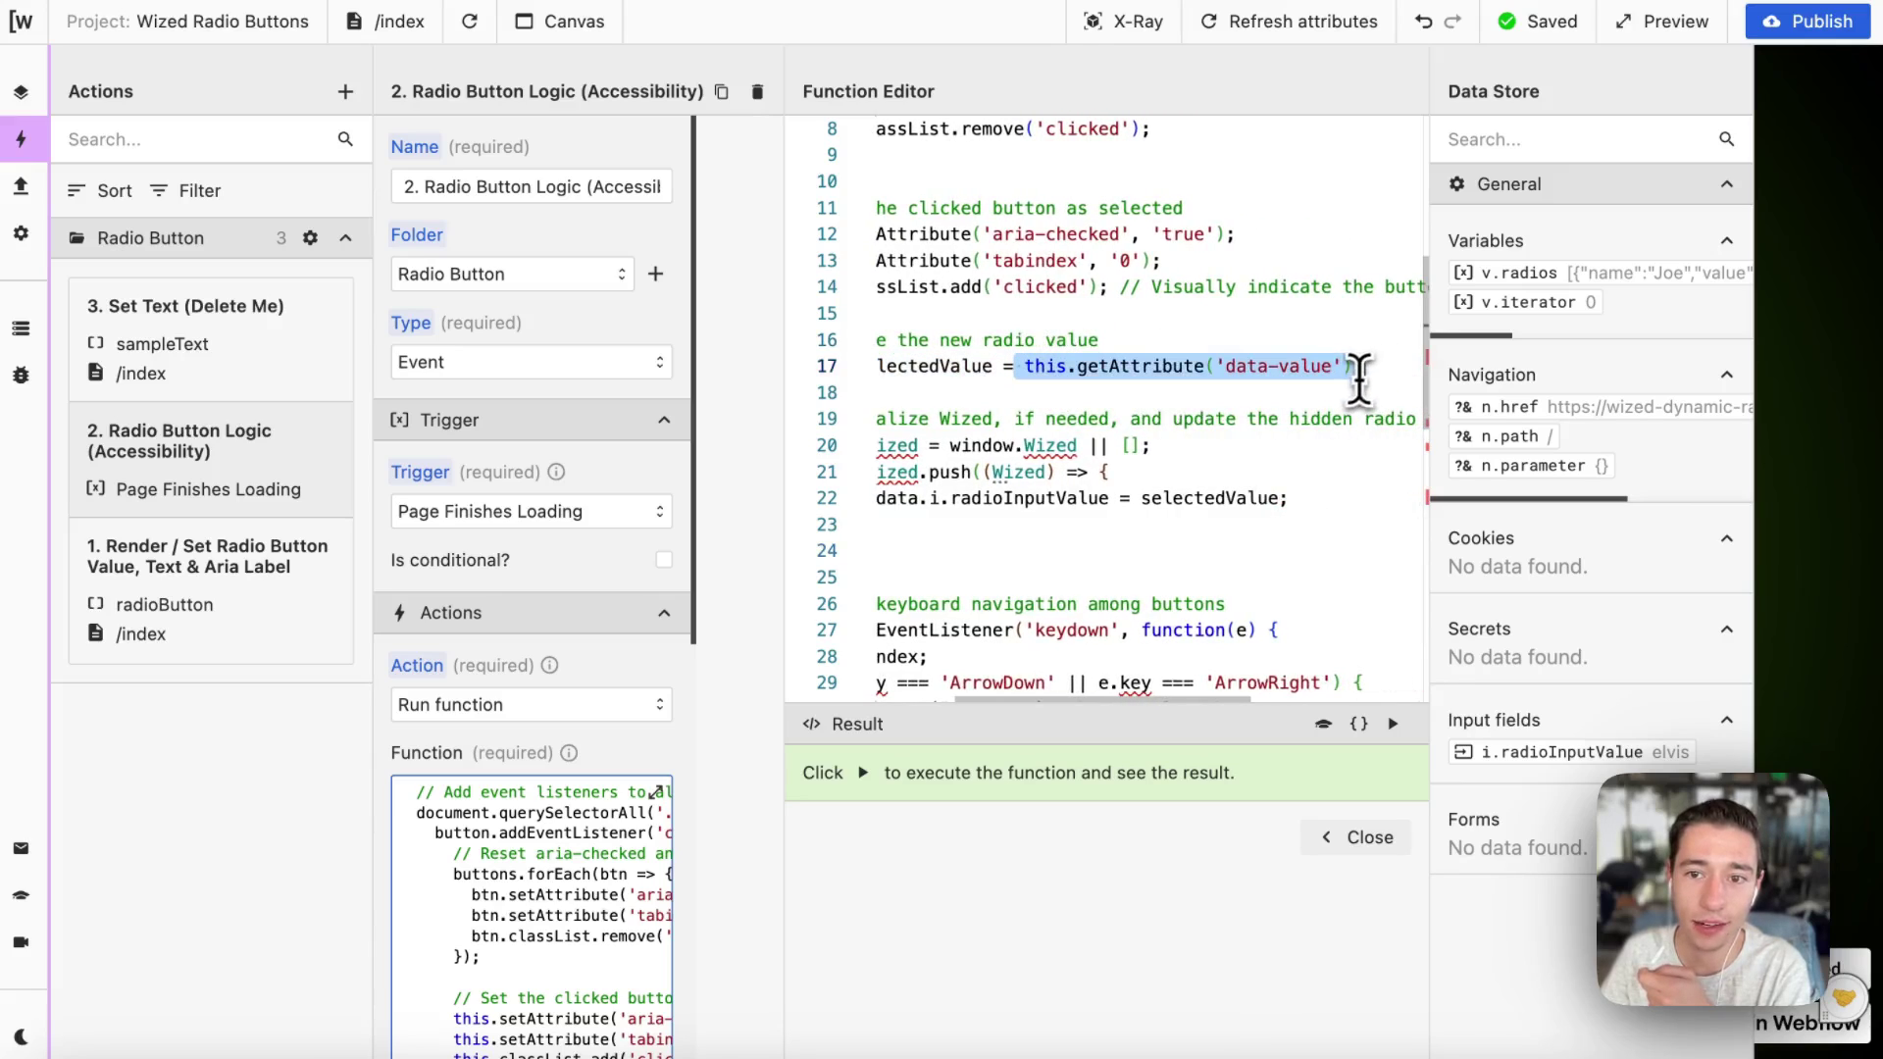
{"action": "scroll", "coordinate": [1024, 402], "scroll_direction": "left", "scroll_amount": 2}
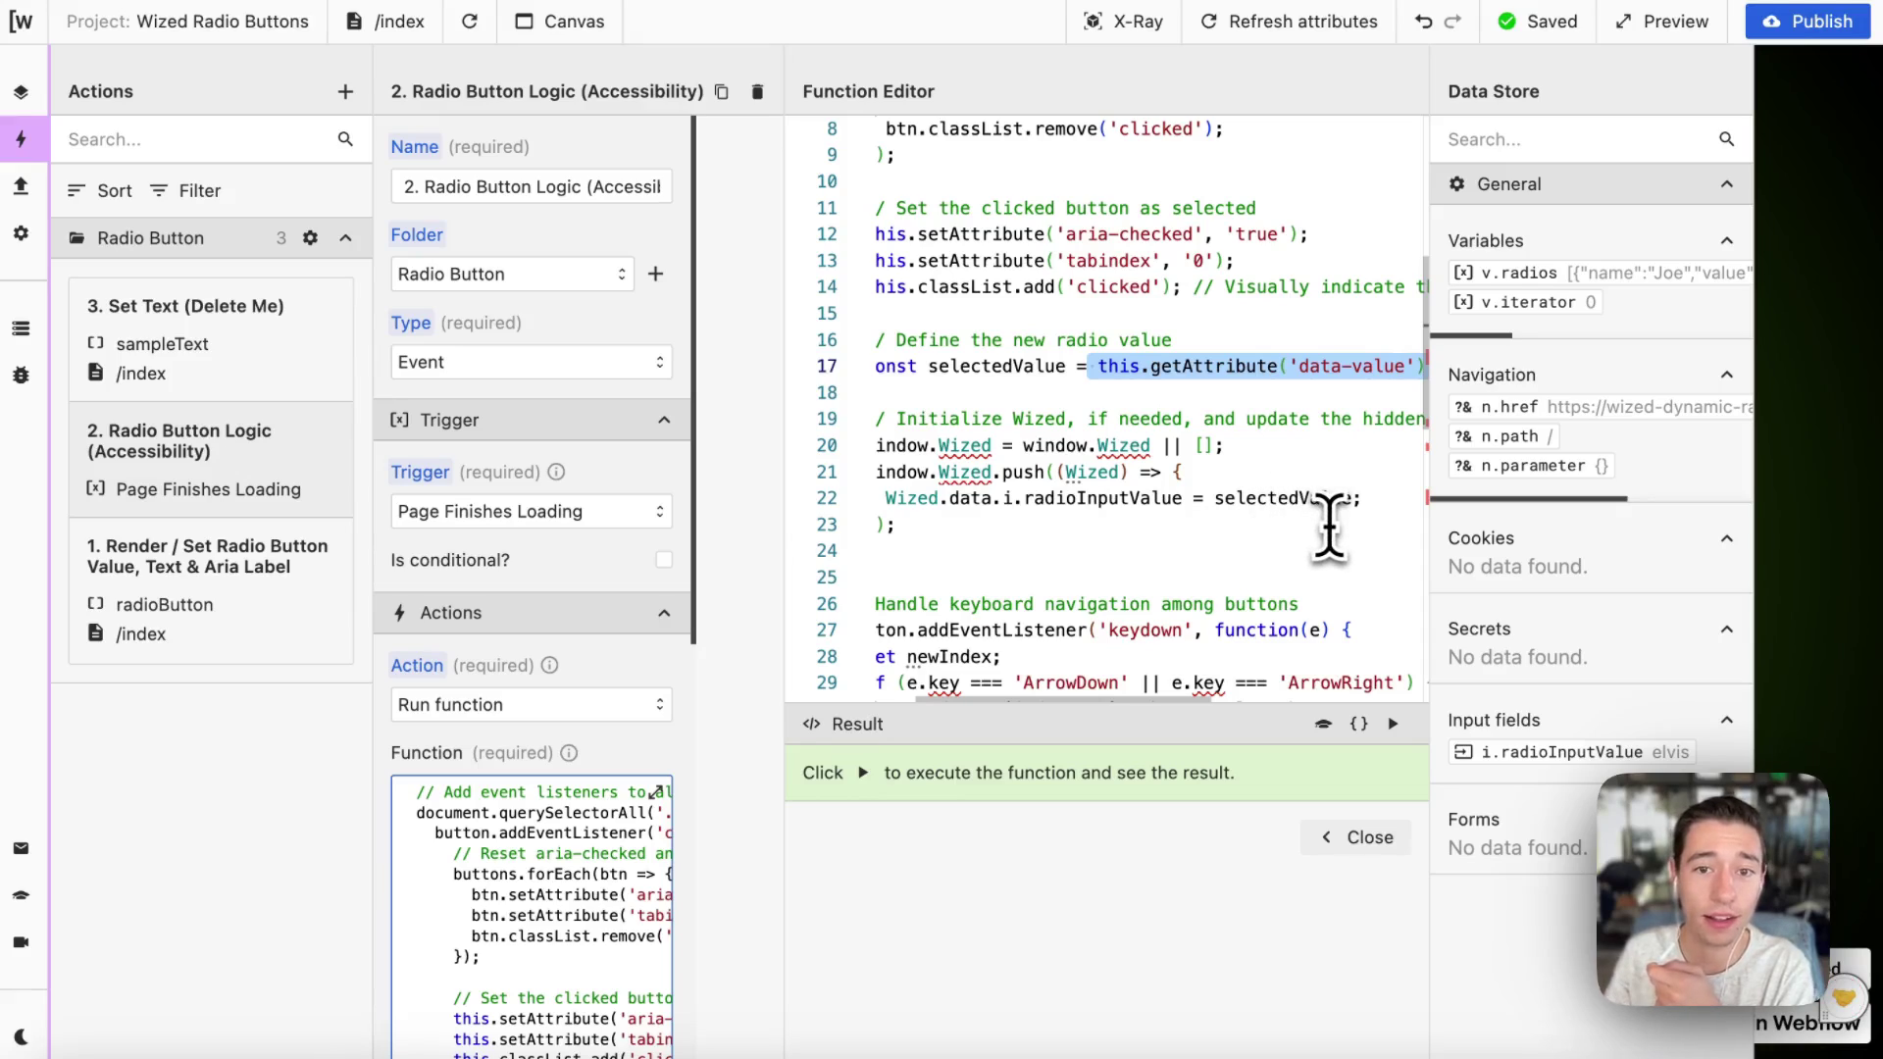
Trace selectedValue from line 17 to line 22 and highlight i.radioInputValue, the input it is assigned to.
{"action": "left_click", "coordinate": [929, 370]}
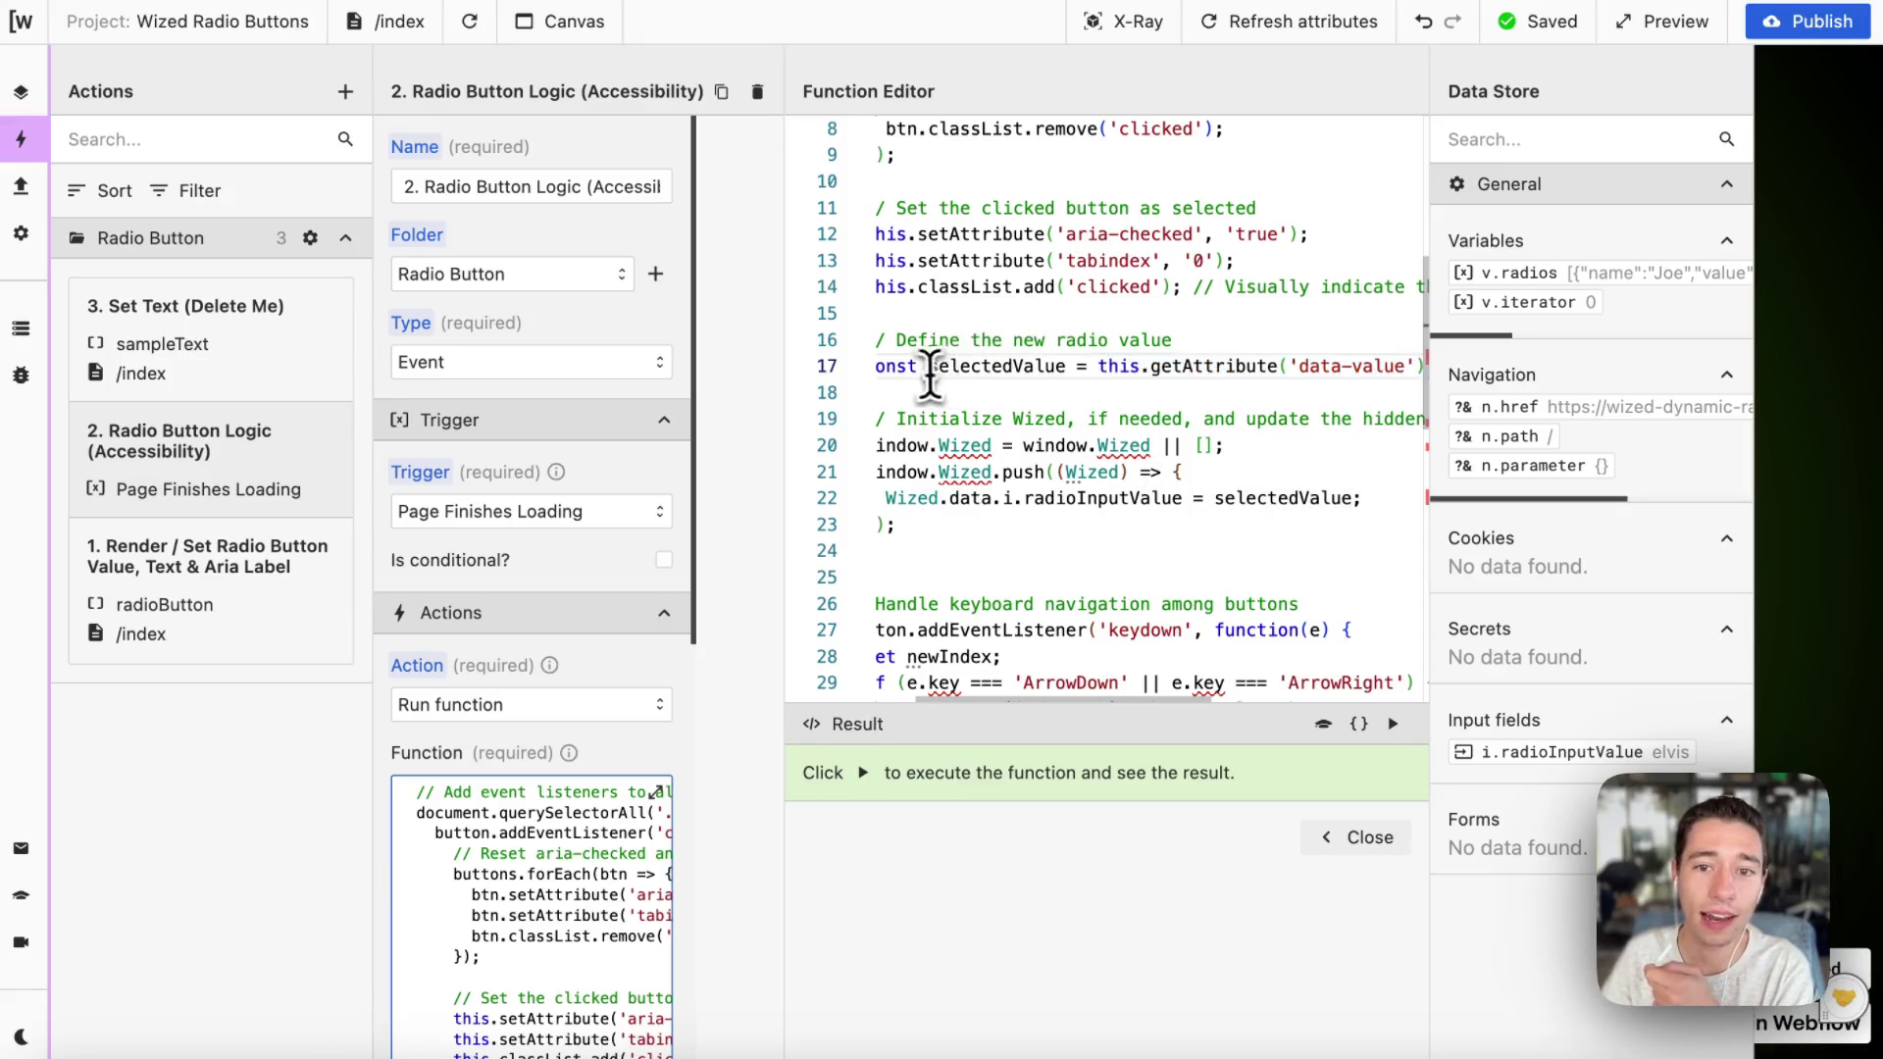
{"action": "double_click", "coordinate": [928, 368]}
{"action": "left_click", "coordinate": [1216, 500]}
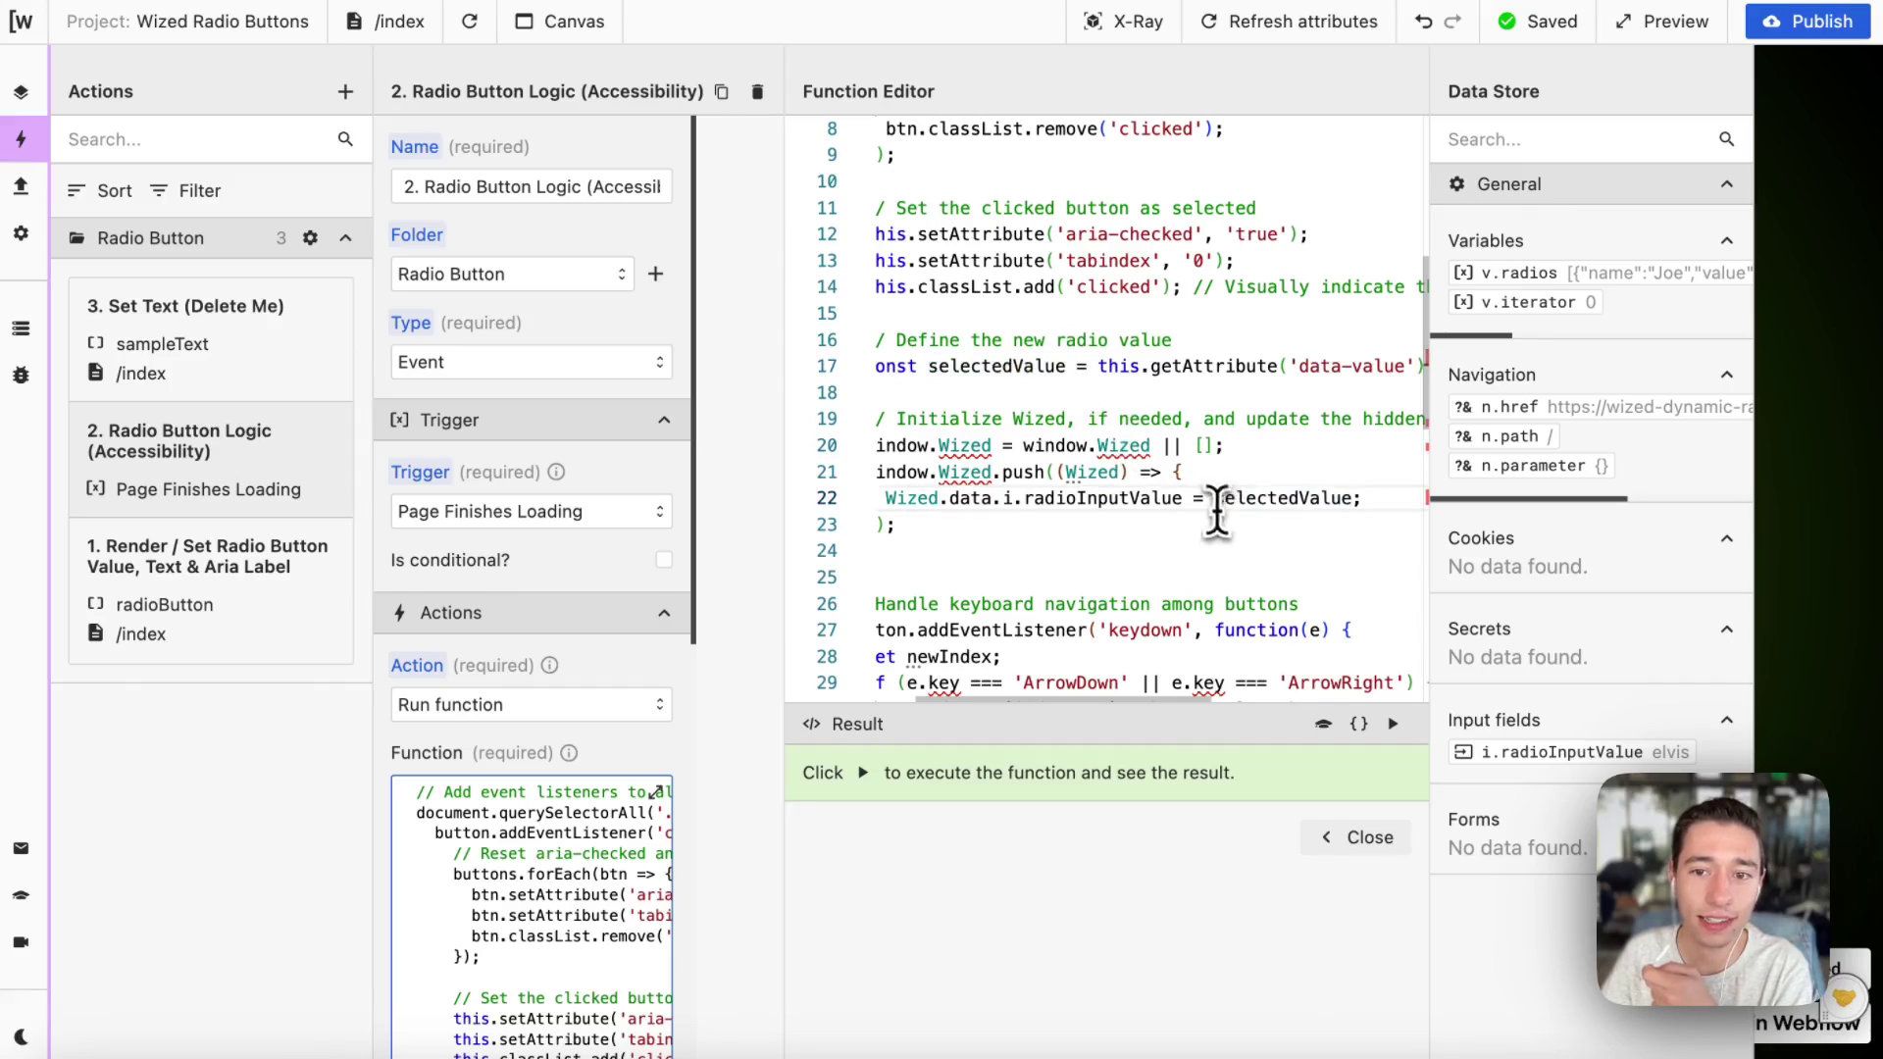
{"action": "left_click_drag", "start_coordinate": [1215, 500], "coordinate": [1359, 500]}
{"action": "left_click", "coordinate": [986, 502]}
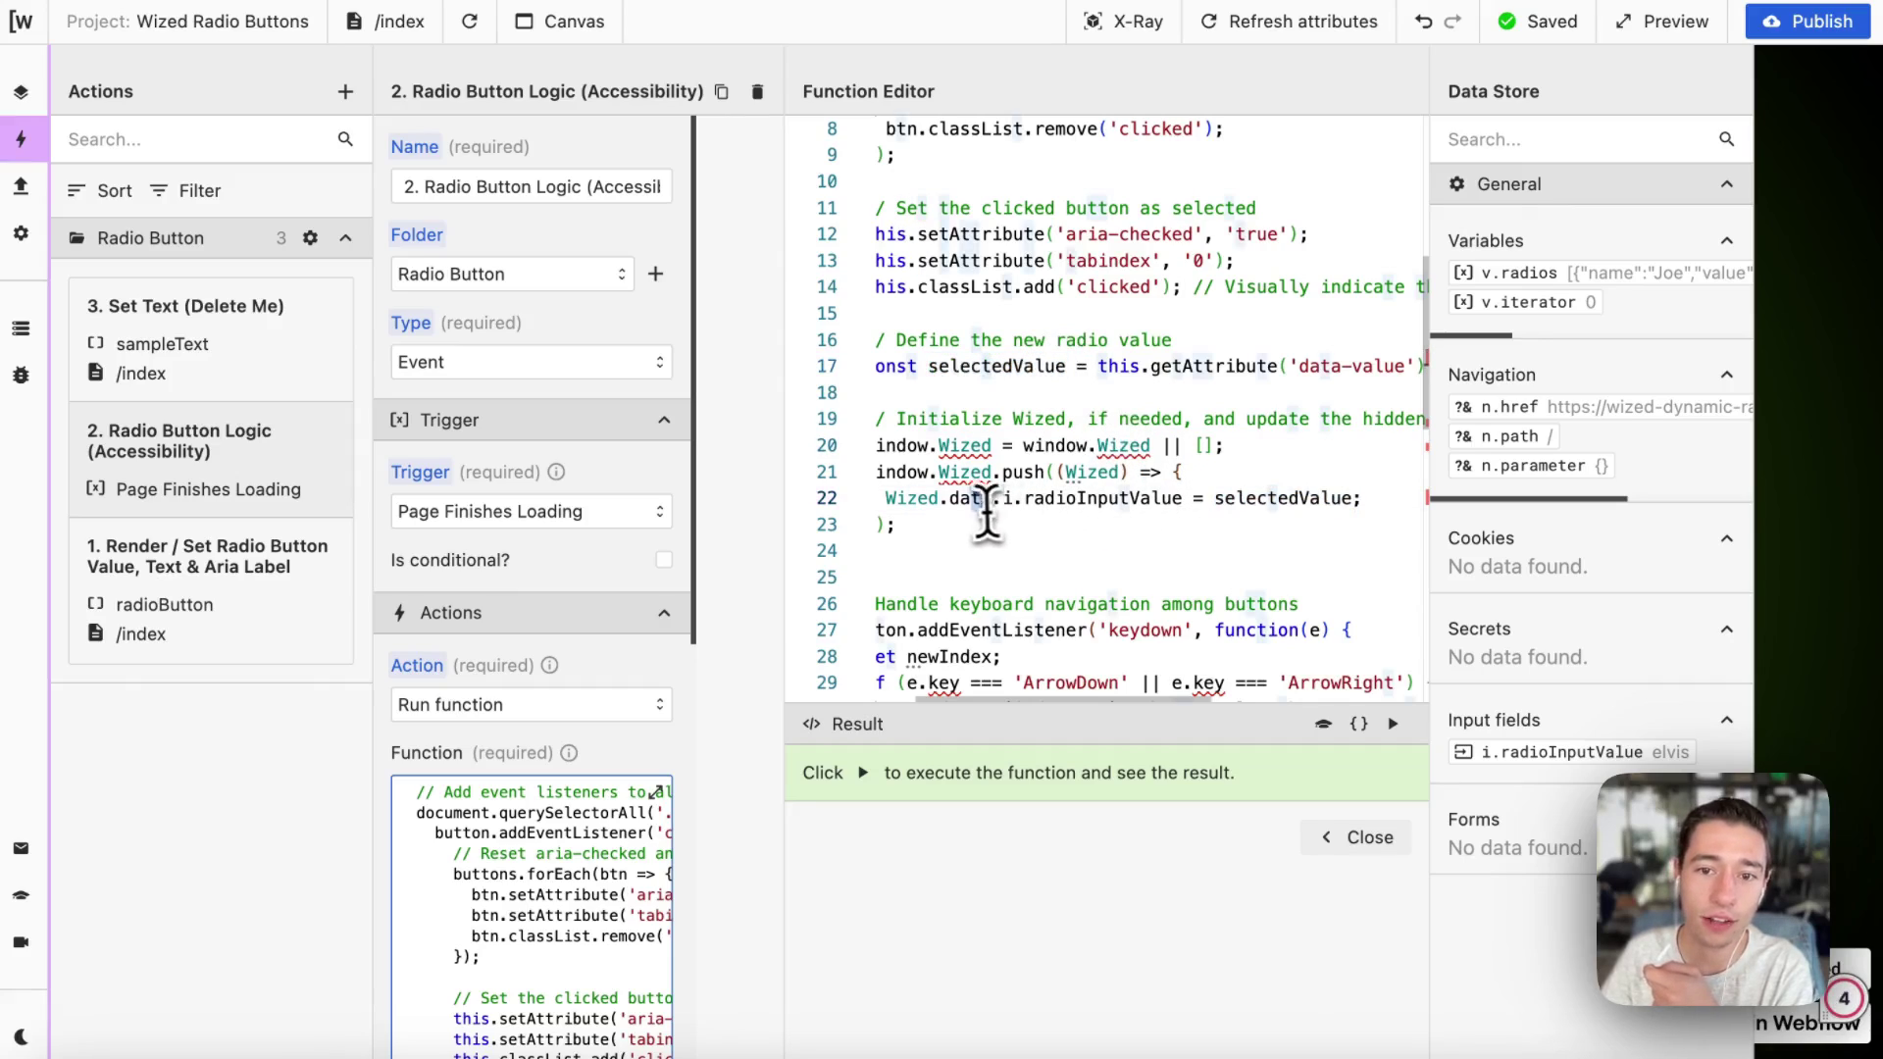
{"action": "left_click_drag", "start_coordinate": [1002, 500], "coordinate": [1182, 500]}
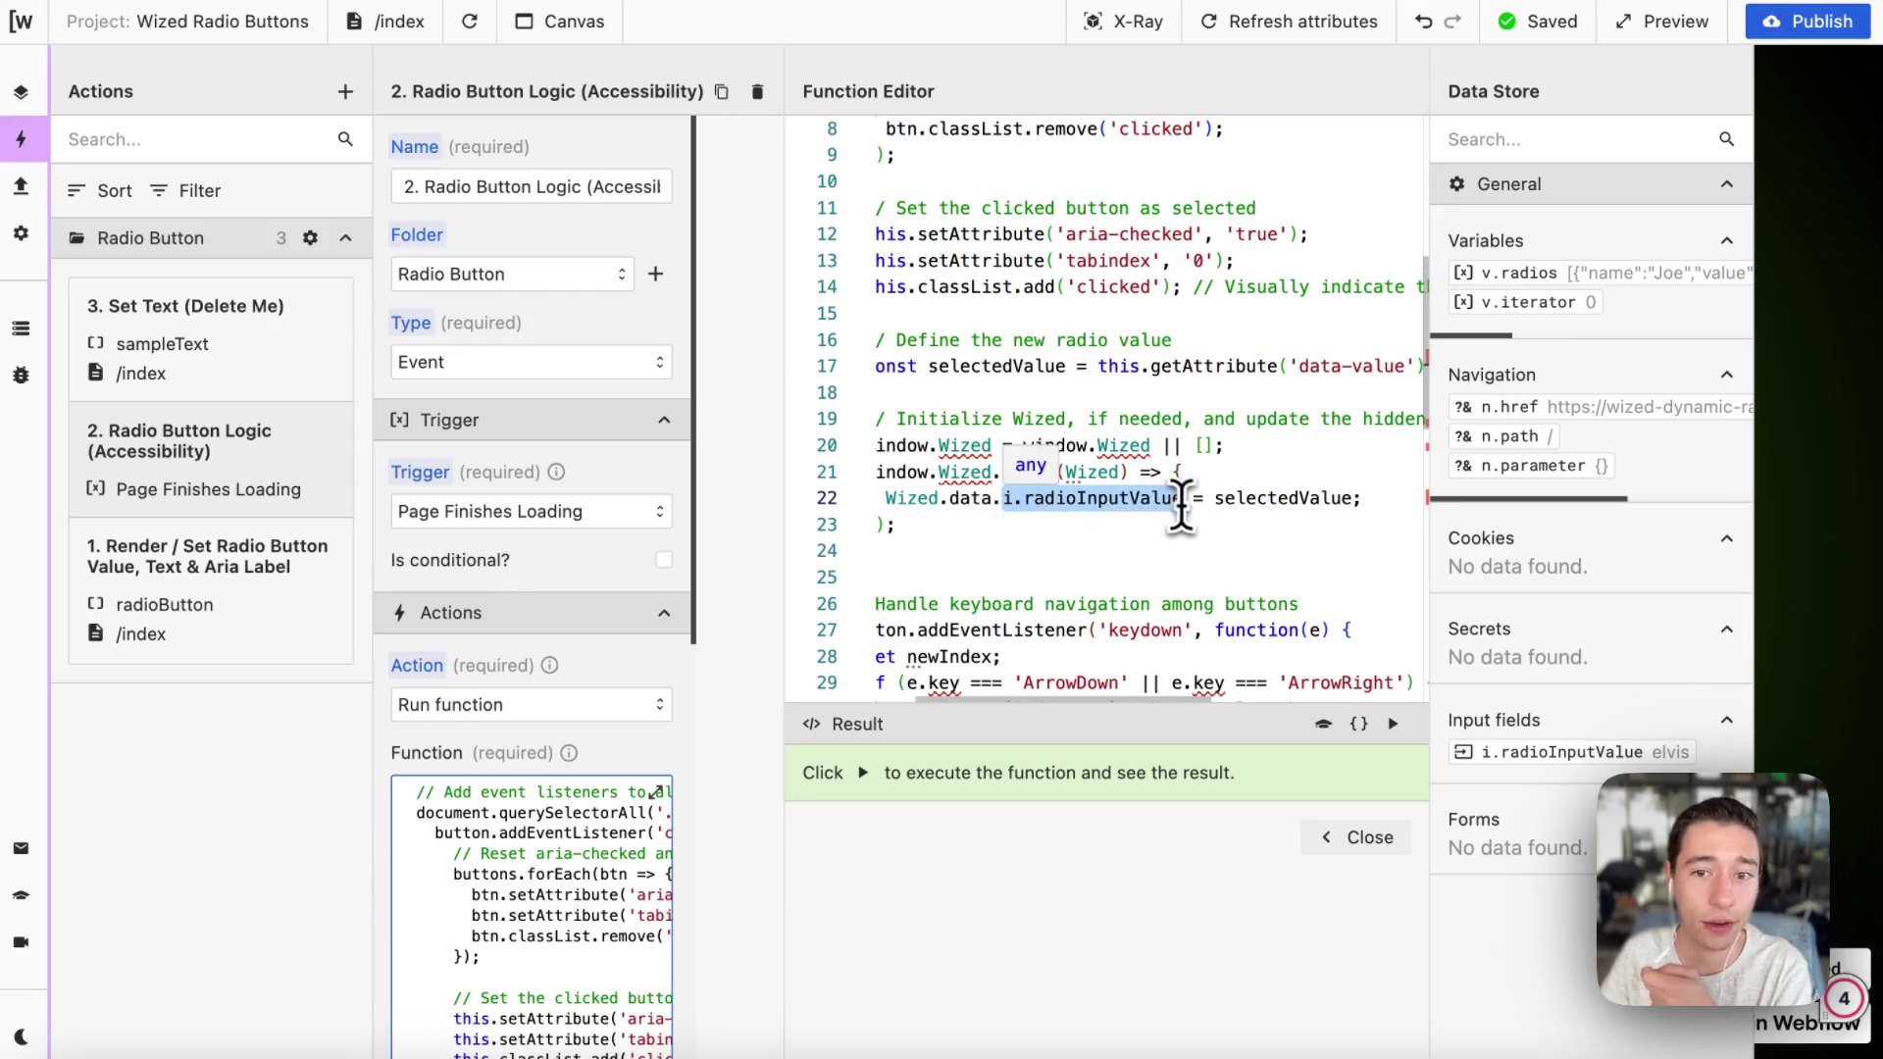
Close the function editor, select the fourth radio option in the preview, and reopen the function to check i.radioInputValue in the Data Store.
{"action": "left_click", "coordinate": [1358, 836]}
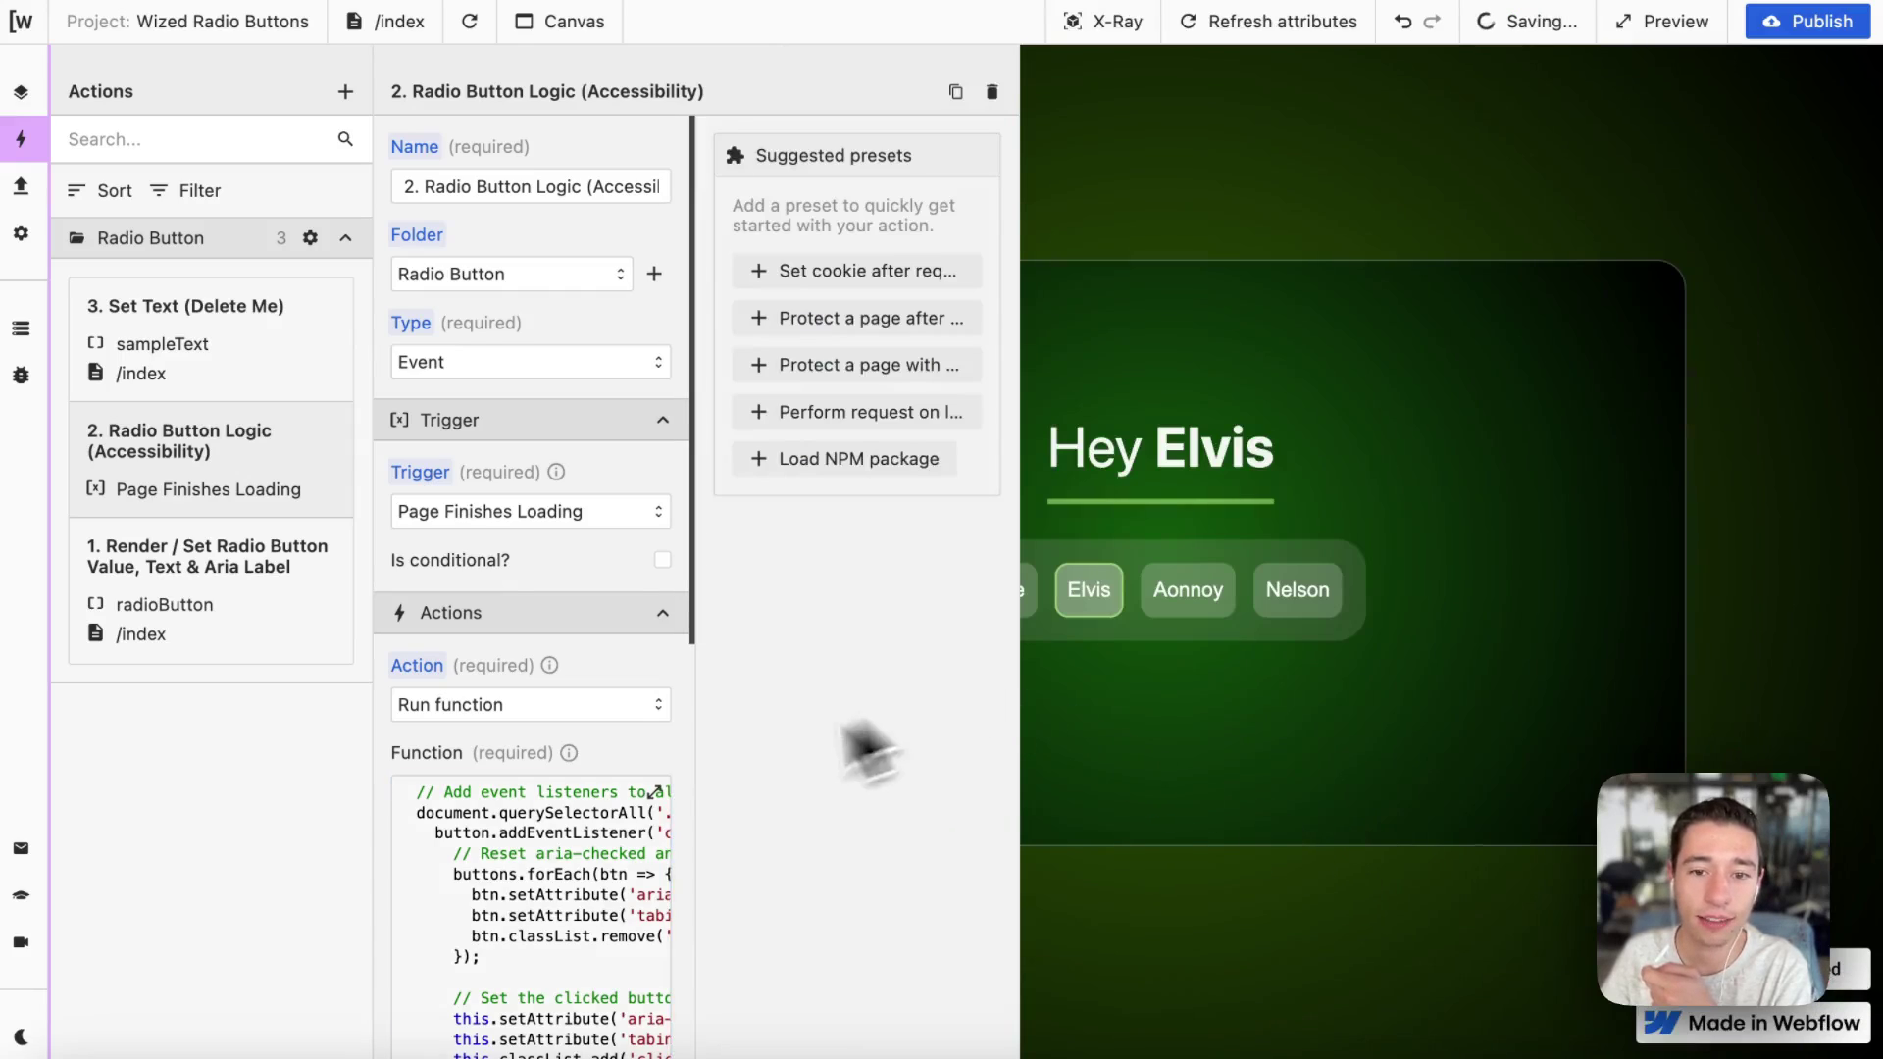
{"action": "left_click", "coordinate": [1311, 618]}
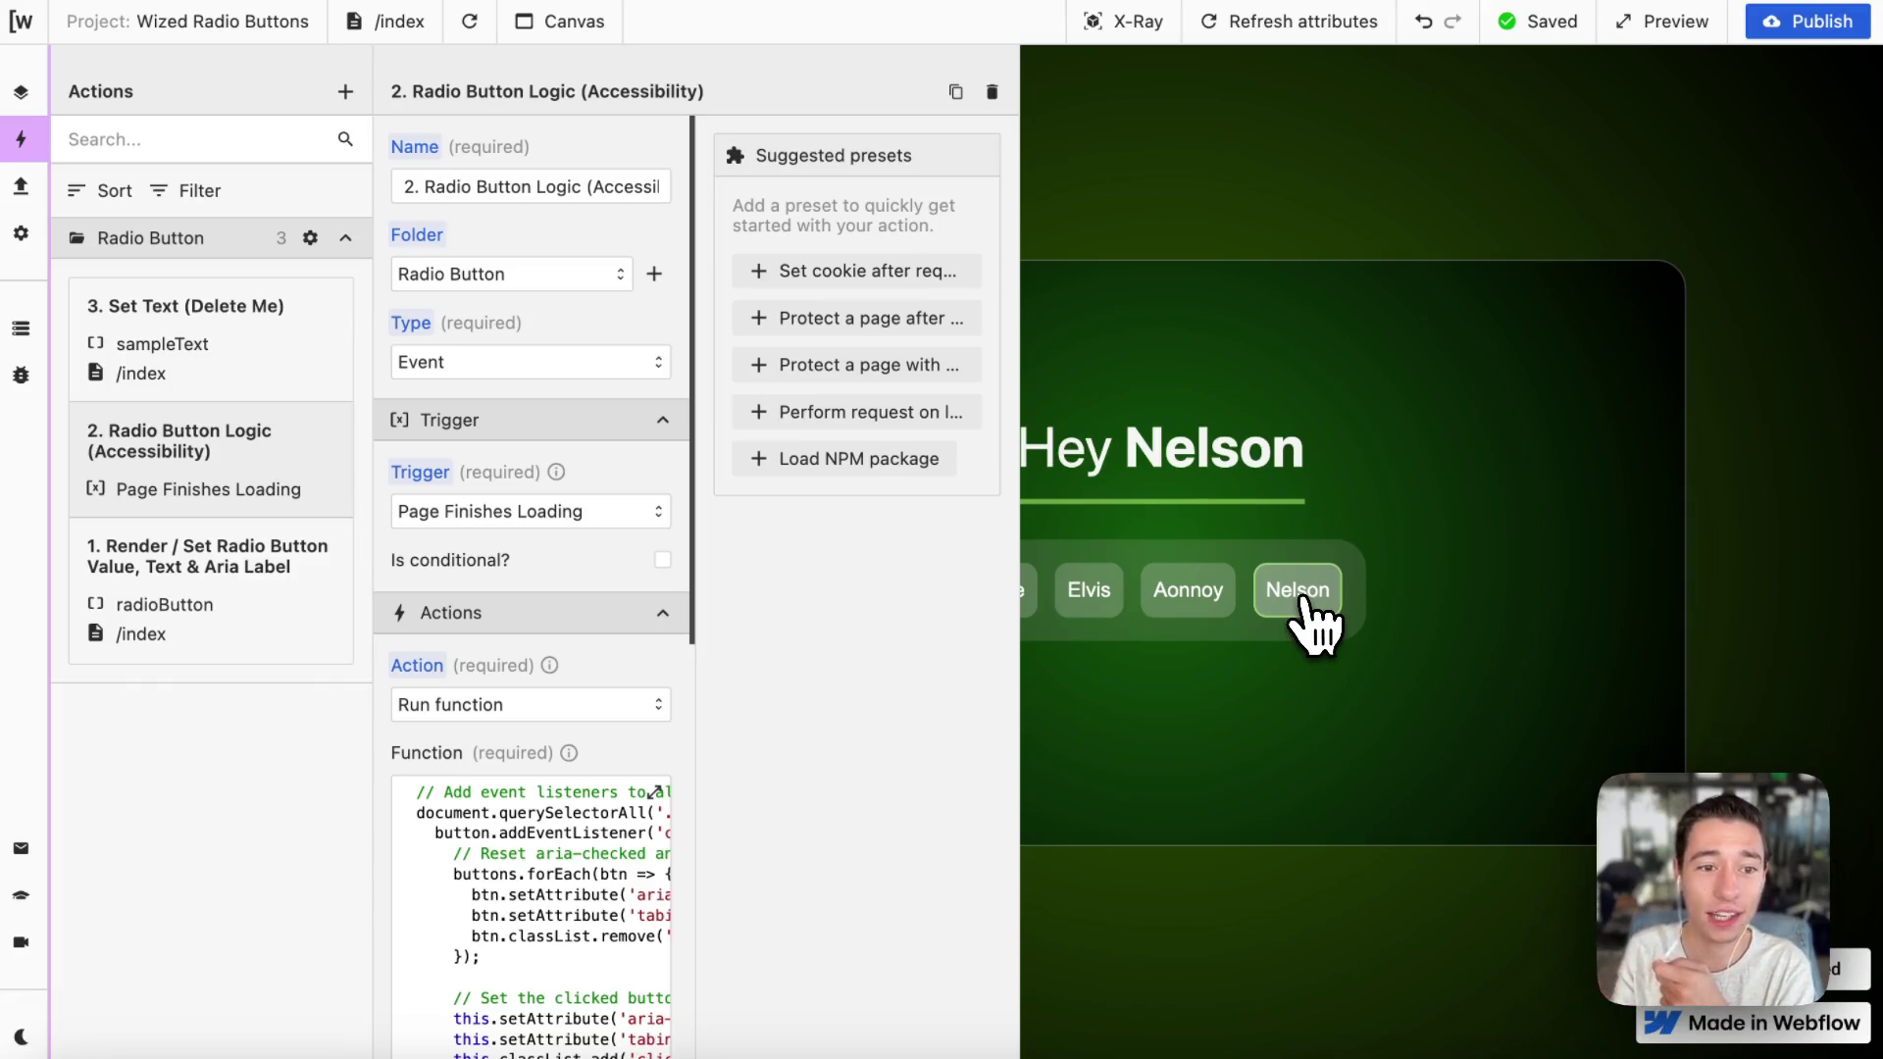
{"action": "left_click", "coordinate": [632, 905]}
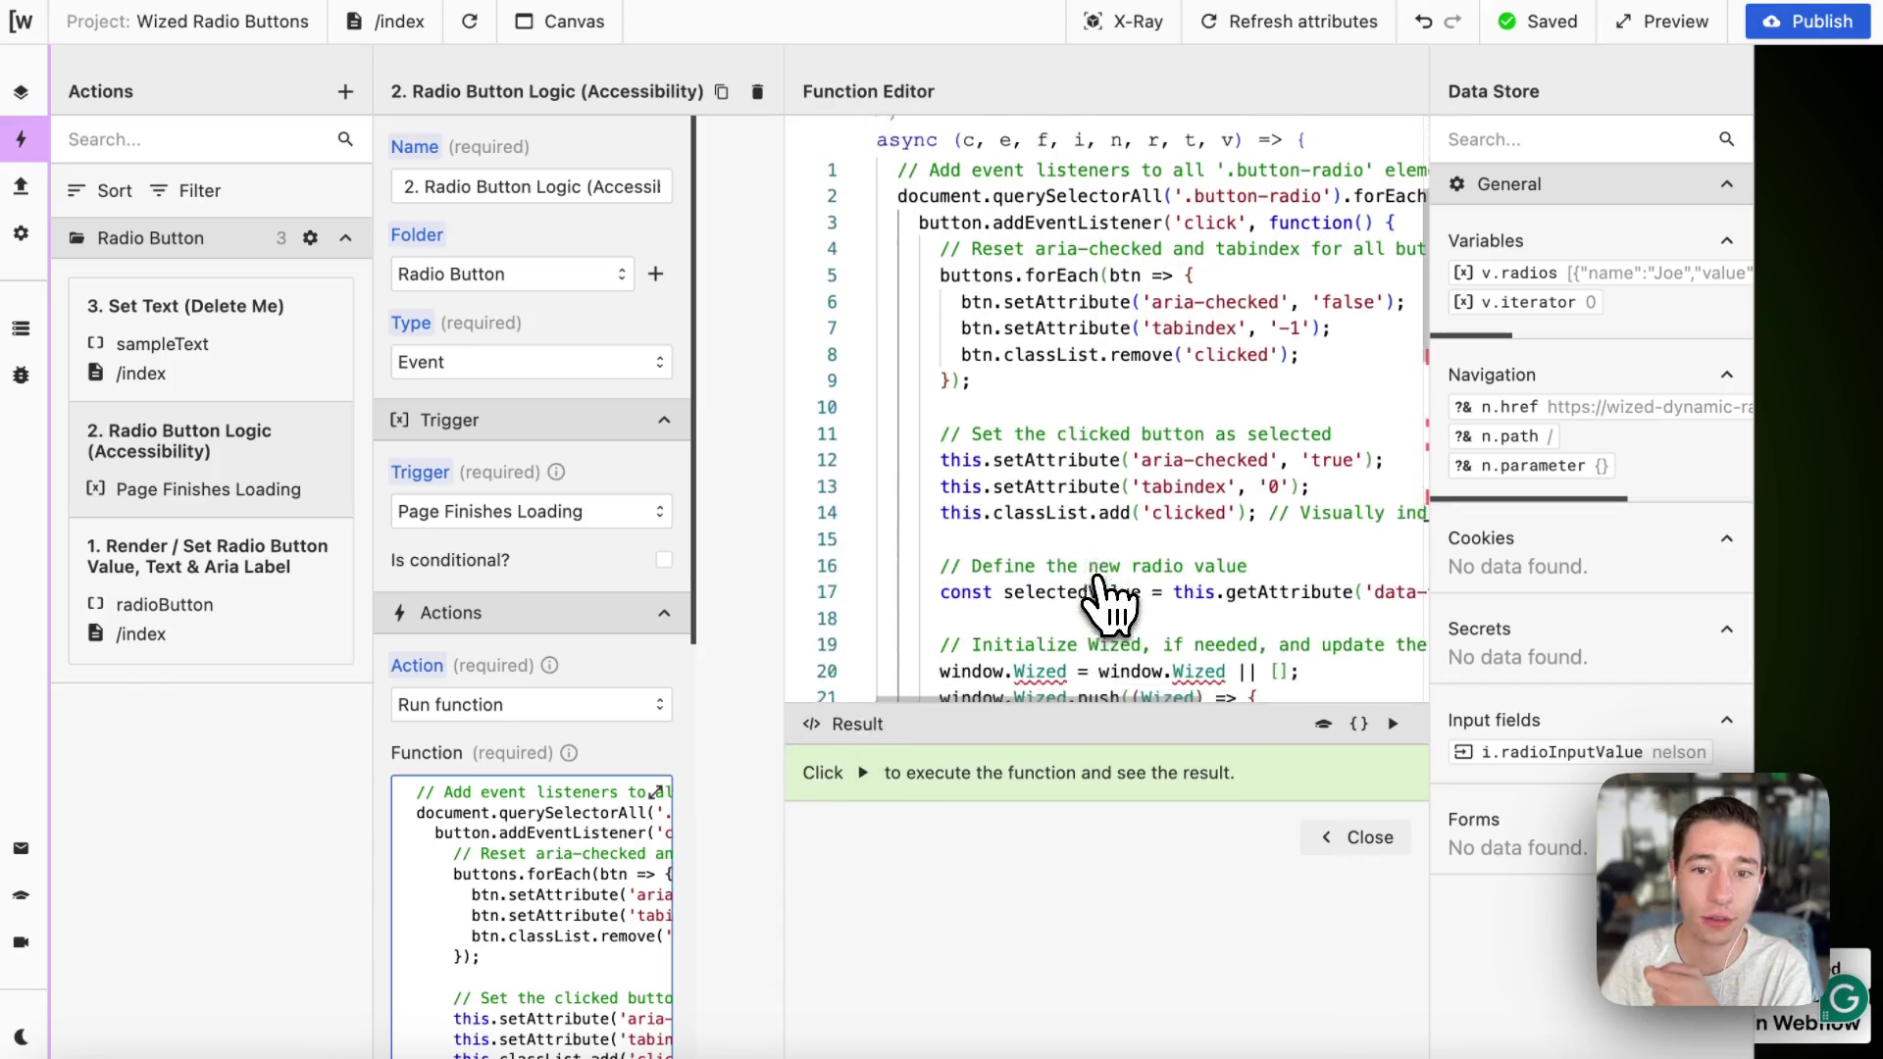
Review the click listener code in lines 1 to 24 and highlight i.radioInputValue on line 22.
{"action": "scroll", "coordinate": [1106, 603], "scroll_direction": "down", "scroll_amount": 1}
{"action": "scroll", "coordinate": [1103, 601], "scroll_direction": "down", "scroll_amount": 2}
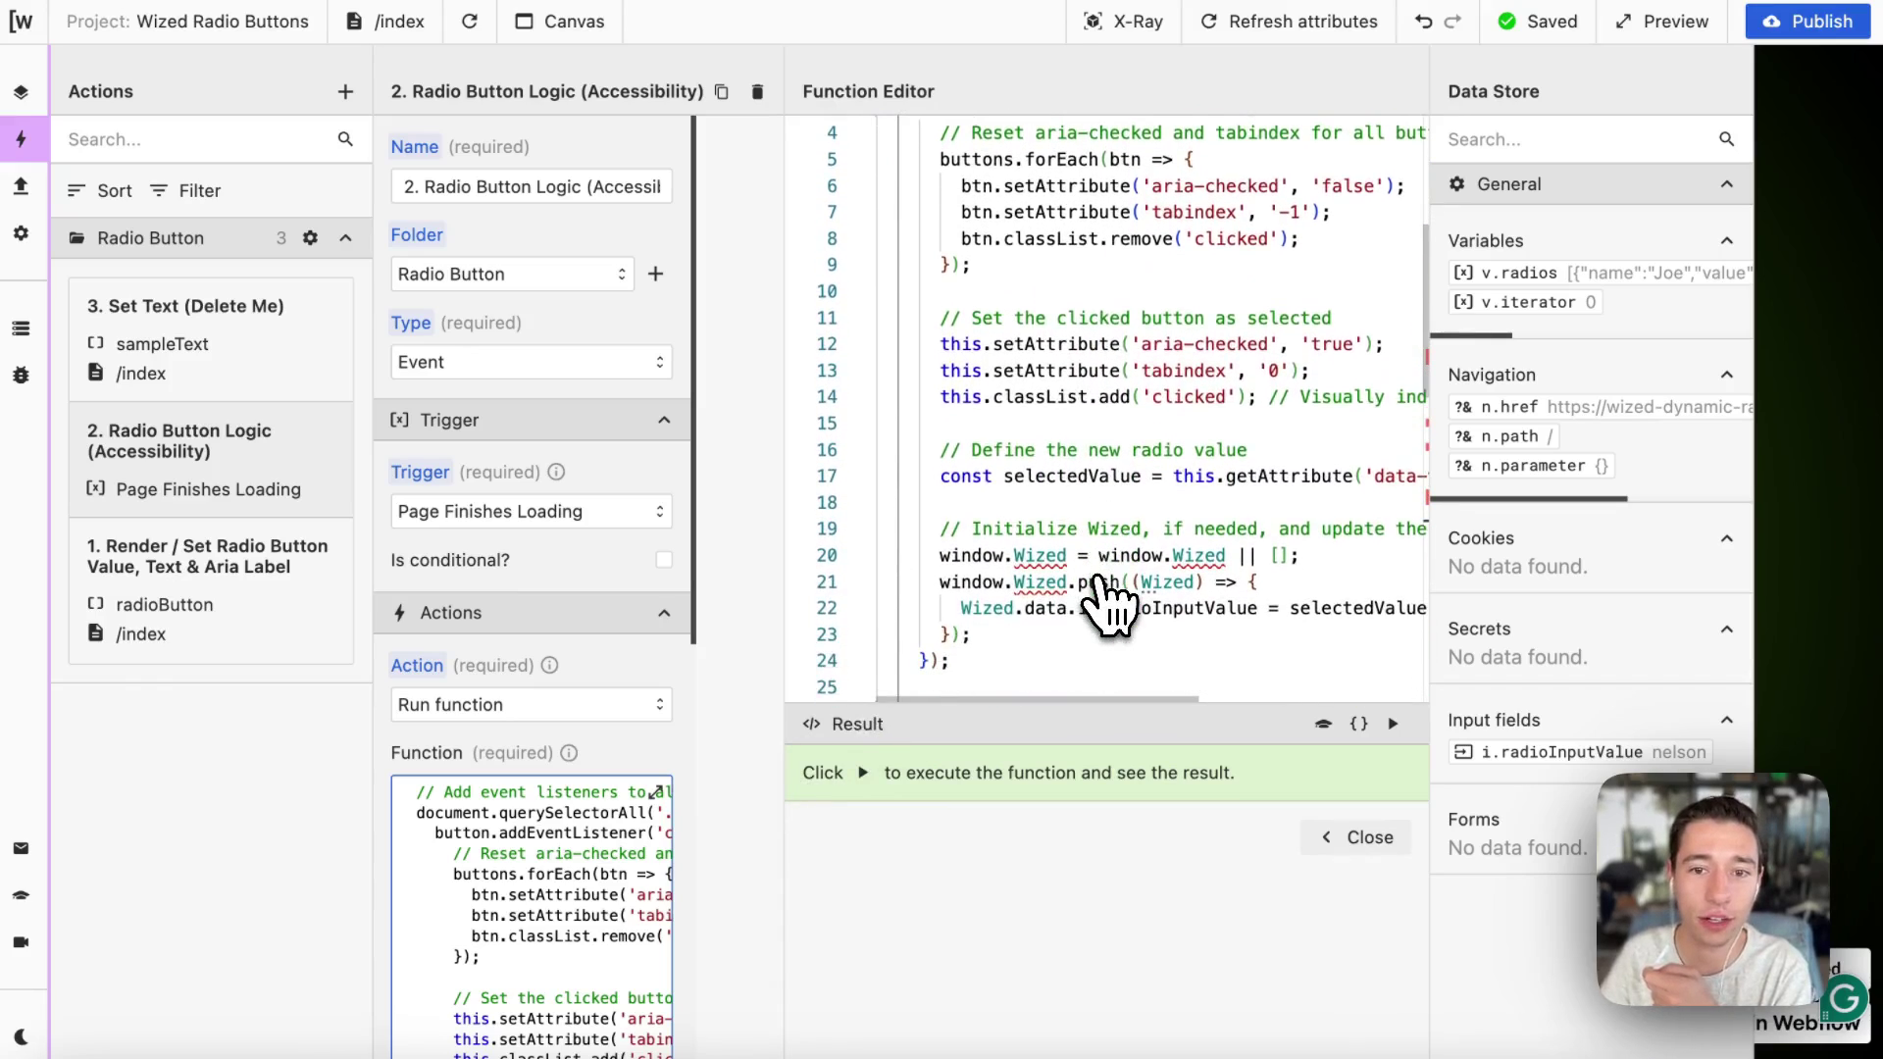
{"action": "scroll", "coordinate": [1105, 601], "scroll_direction": "up", "scroll_amount": 4}
{"action": "scroll", "coordinate": [1121, 457], "scroll_direction": "down", "scroll_amount": 2}
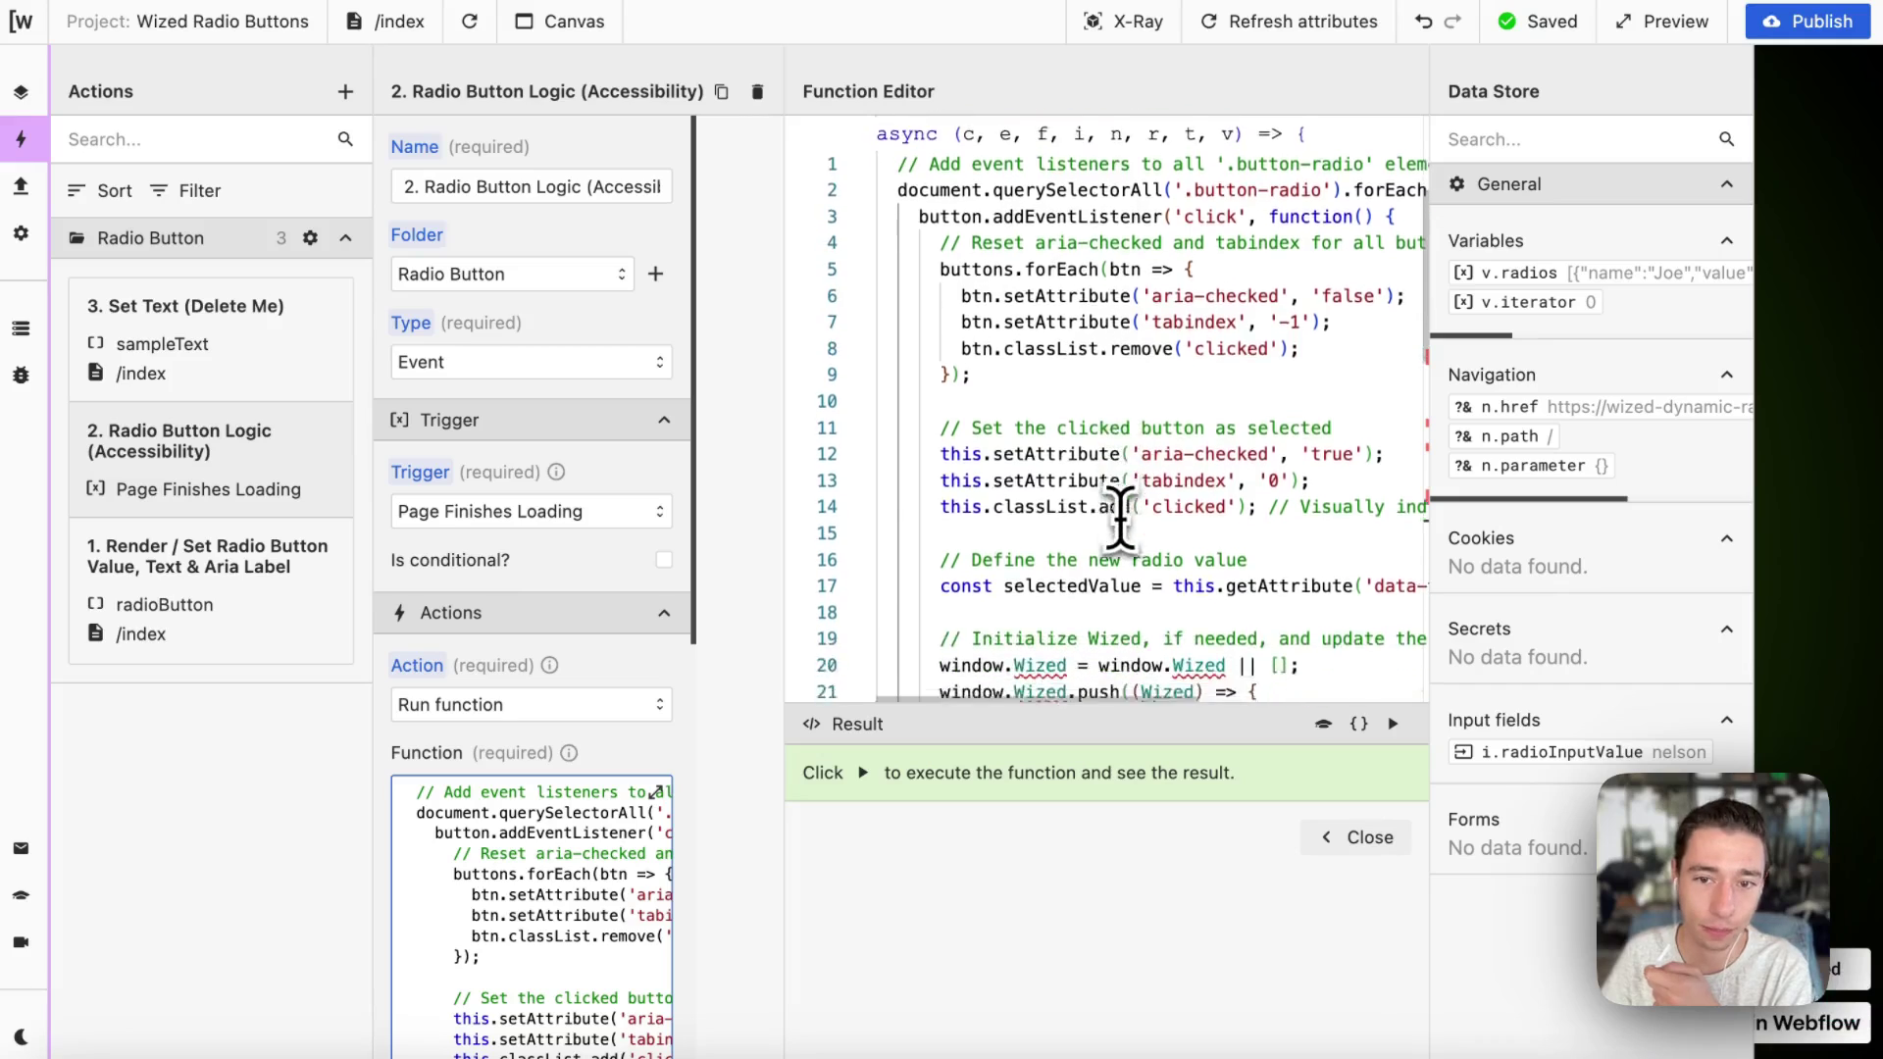
{"action": "scroll", "coordinate": [1121, 461], "scroll_direction": "up", "scroll_amount": 3}
{"action": "scroll", "coordinate": [1121, 490], "scroll_direction": "down", "scroll_amount": 3}
{"action": "scroll", "coordinate": [1120, 520], "scroll_direction": "down", "scroll_amount": 1}
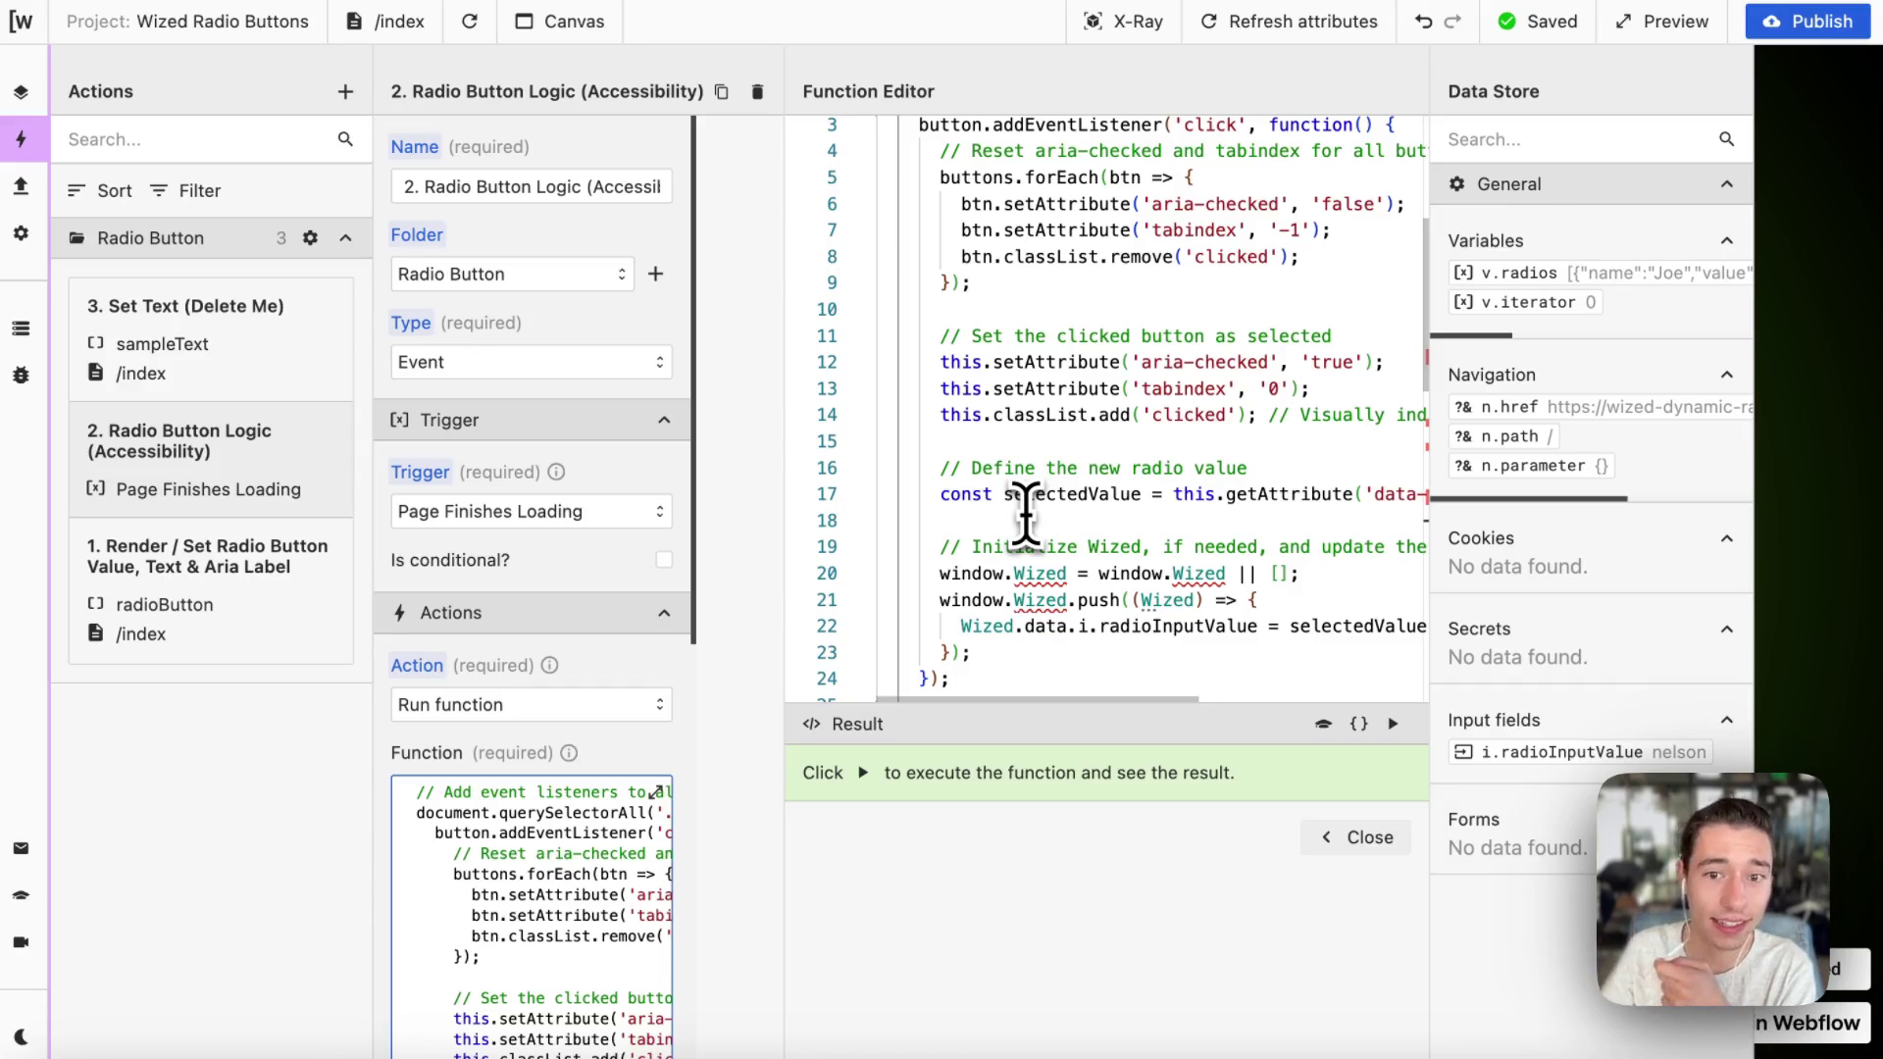
{"action": "scroll", "coordinate": [1025, 511], "scroll_direction": "down", "scroll_amount": 3}
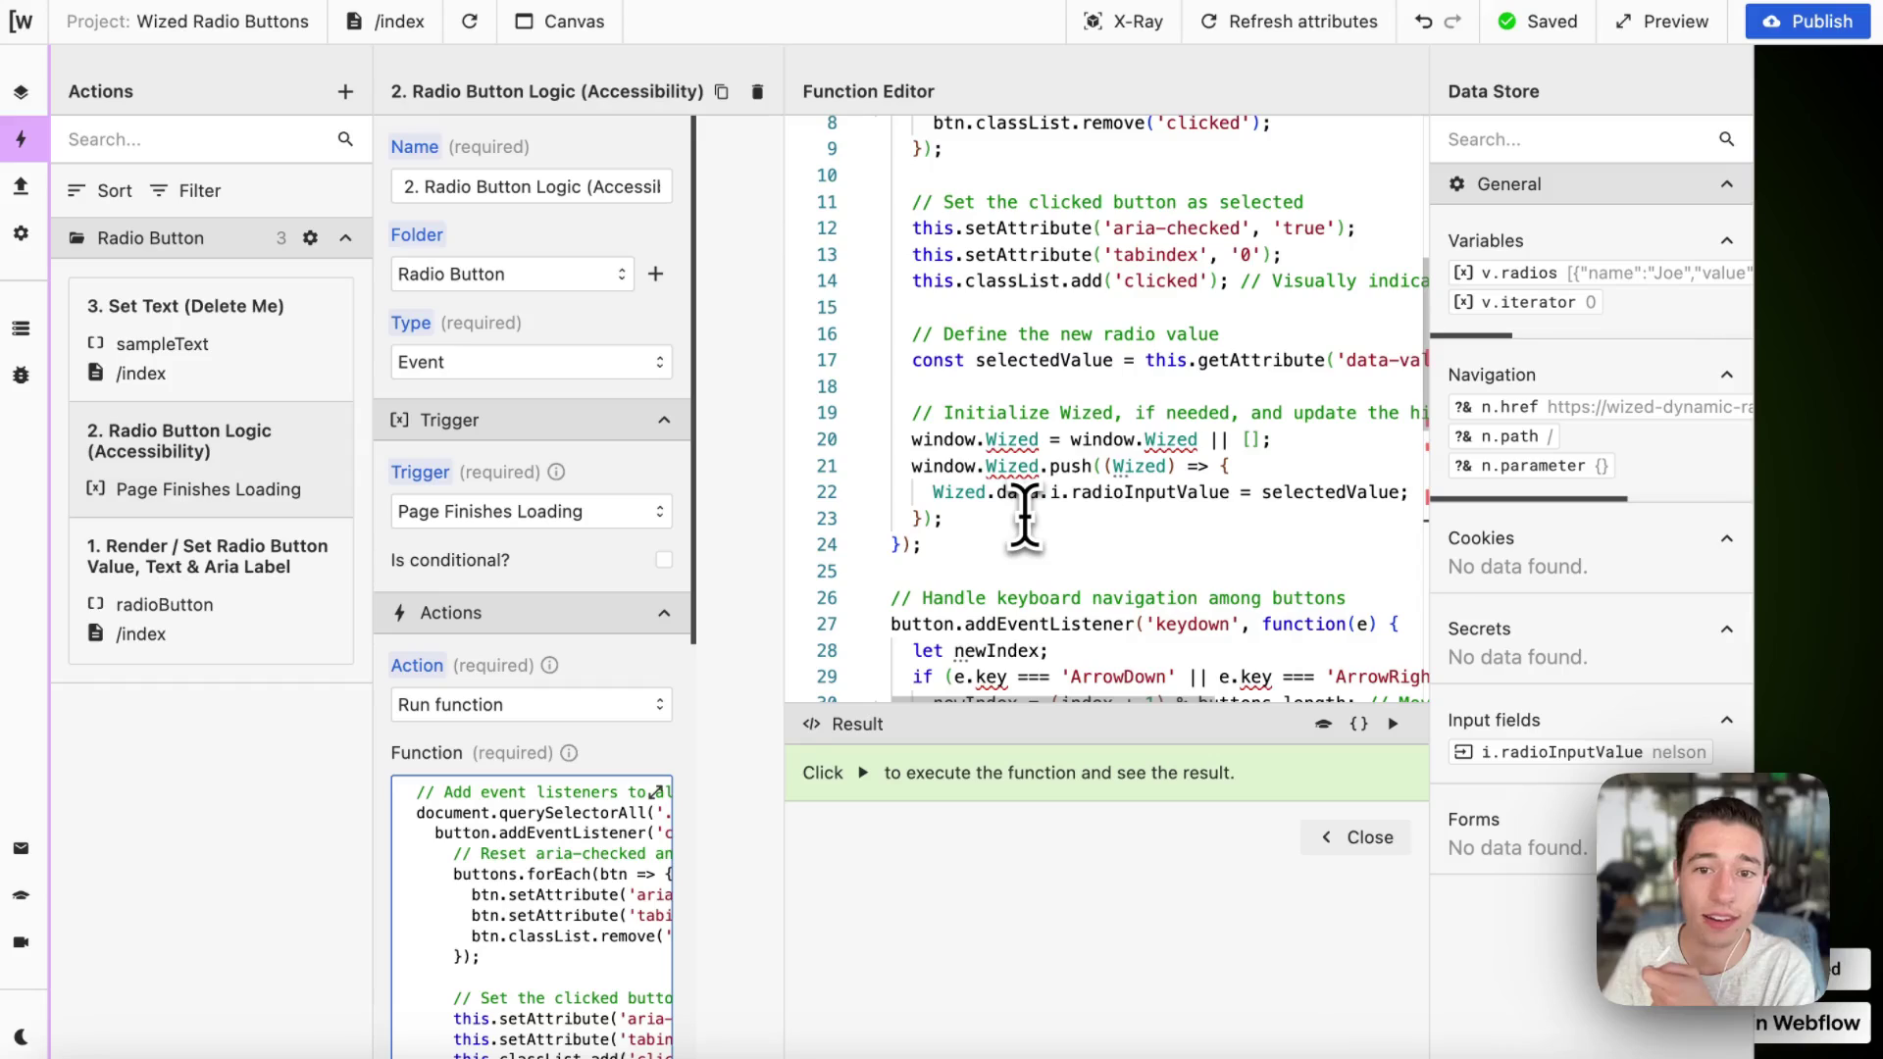
{"action": "scroll", "coordinate": [1025, 515], "scroll_direction": "right", "scroll_amount": 2}
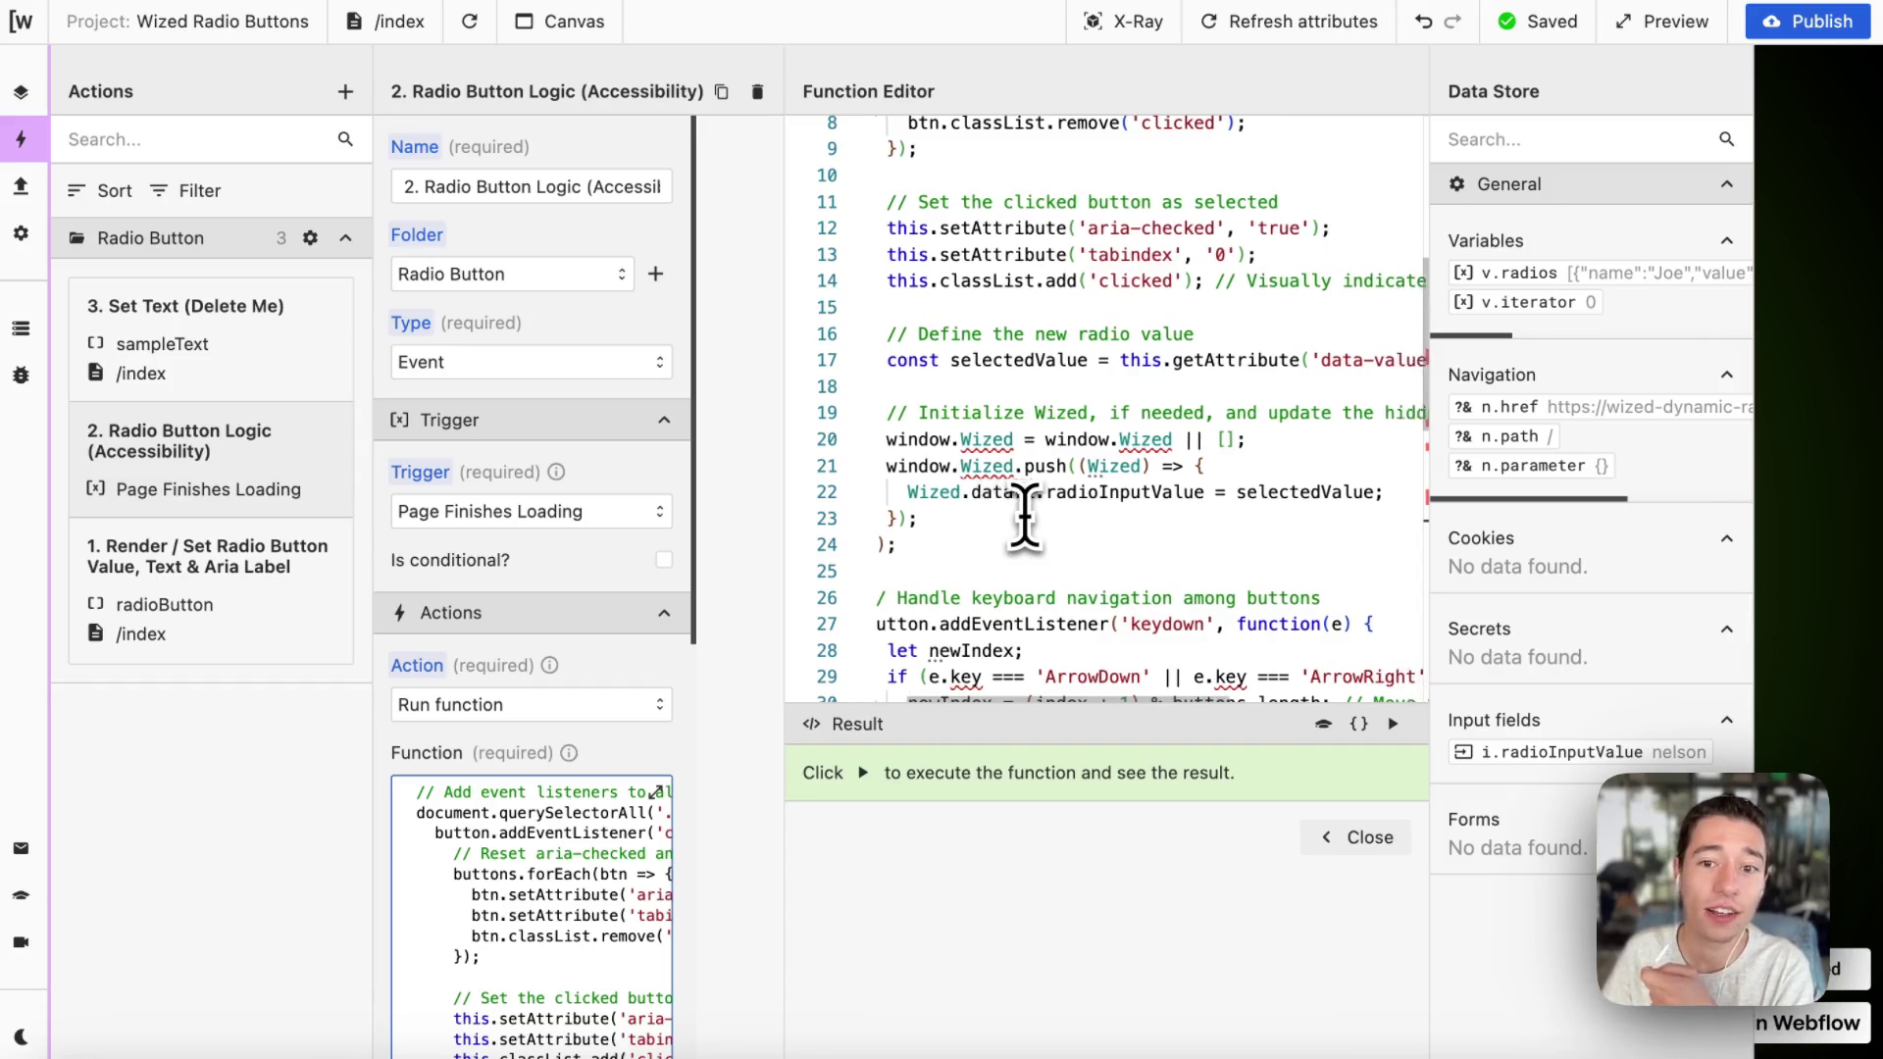
{"action": "left_click_drag", "start_coordinate": [1006, 483], "coordinate": [1185, 488]}
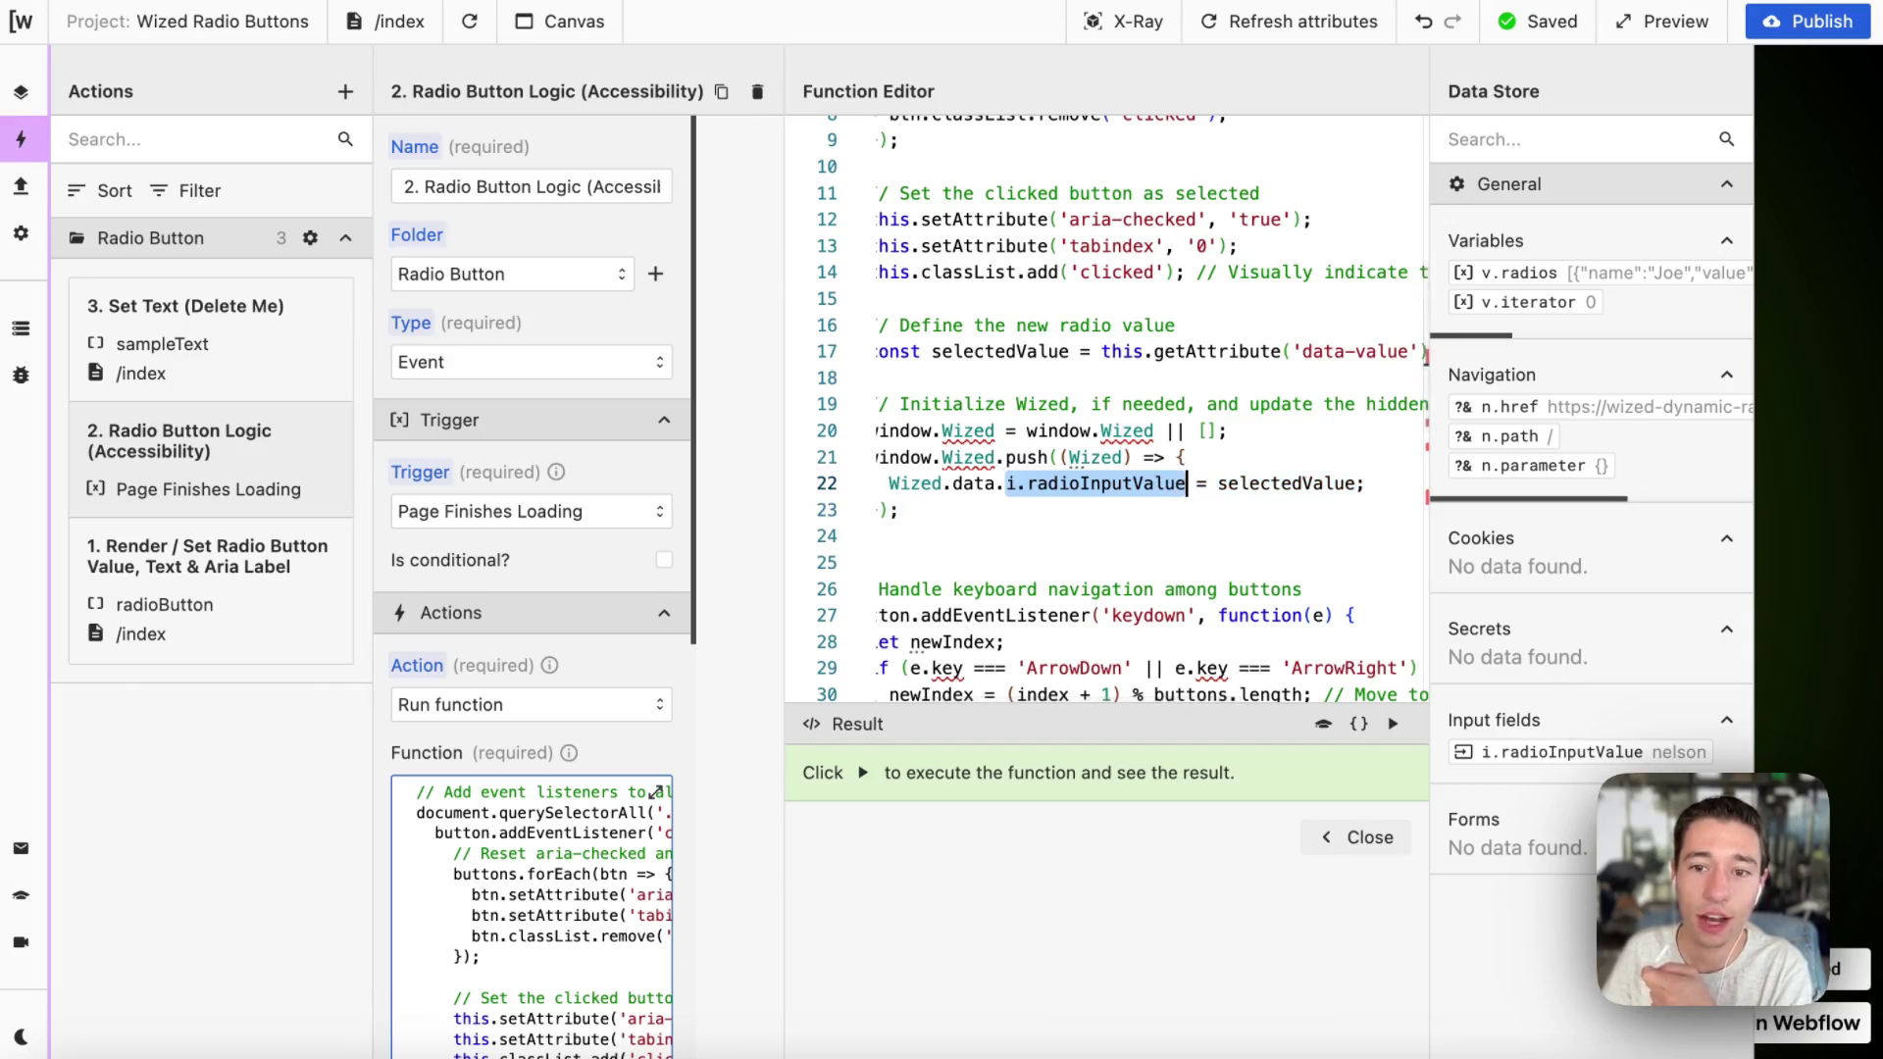
Highlight selectedValue on line 22 and the keyboard navigation code in lines 26 to 35, and close the function editor.
{"action": "double_click", "coordinate": [1226, 483]}
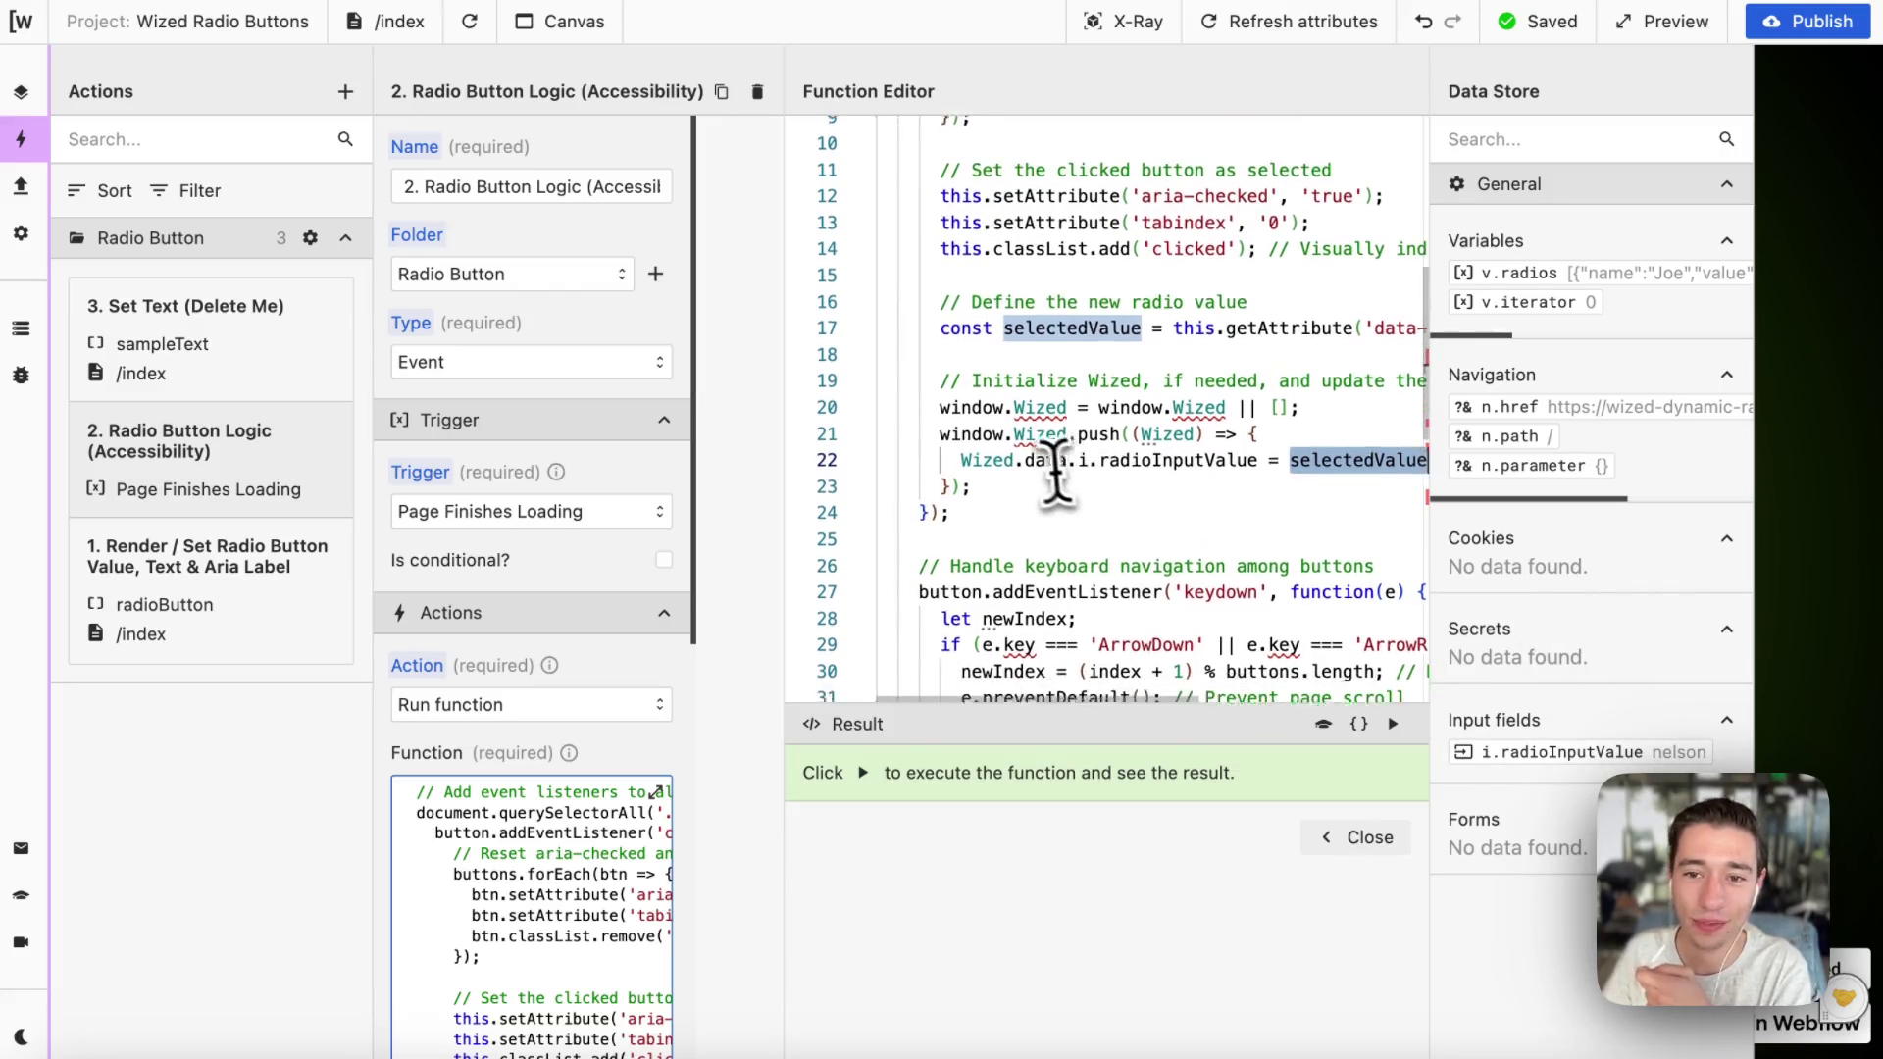
{"action": "scroll", "coordinate": [1050, 462], "scroll_direction": "down", "scroll_amount": 5}
{"action": "scroll", "coordinate": [1050, 461], "scroll_direction": "left", "scroll_amount": 1}
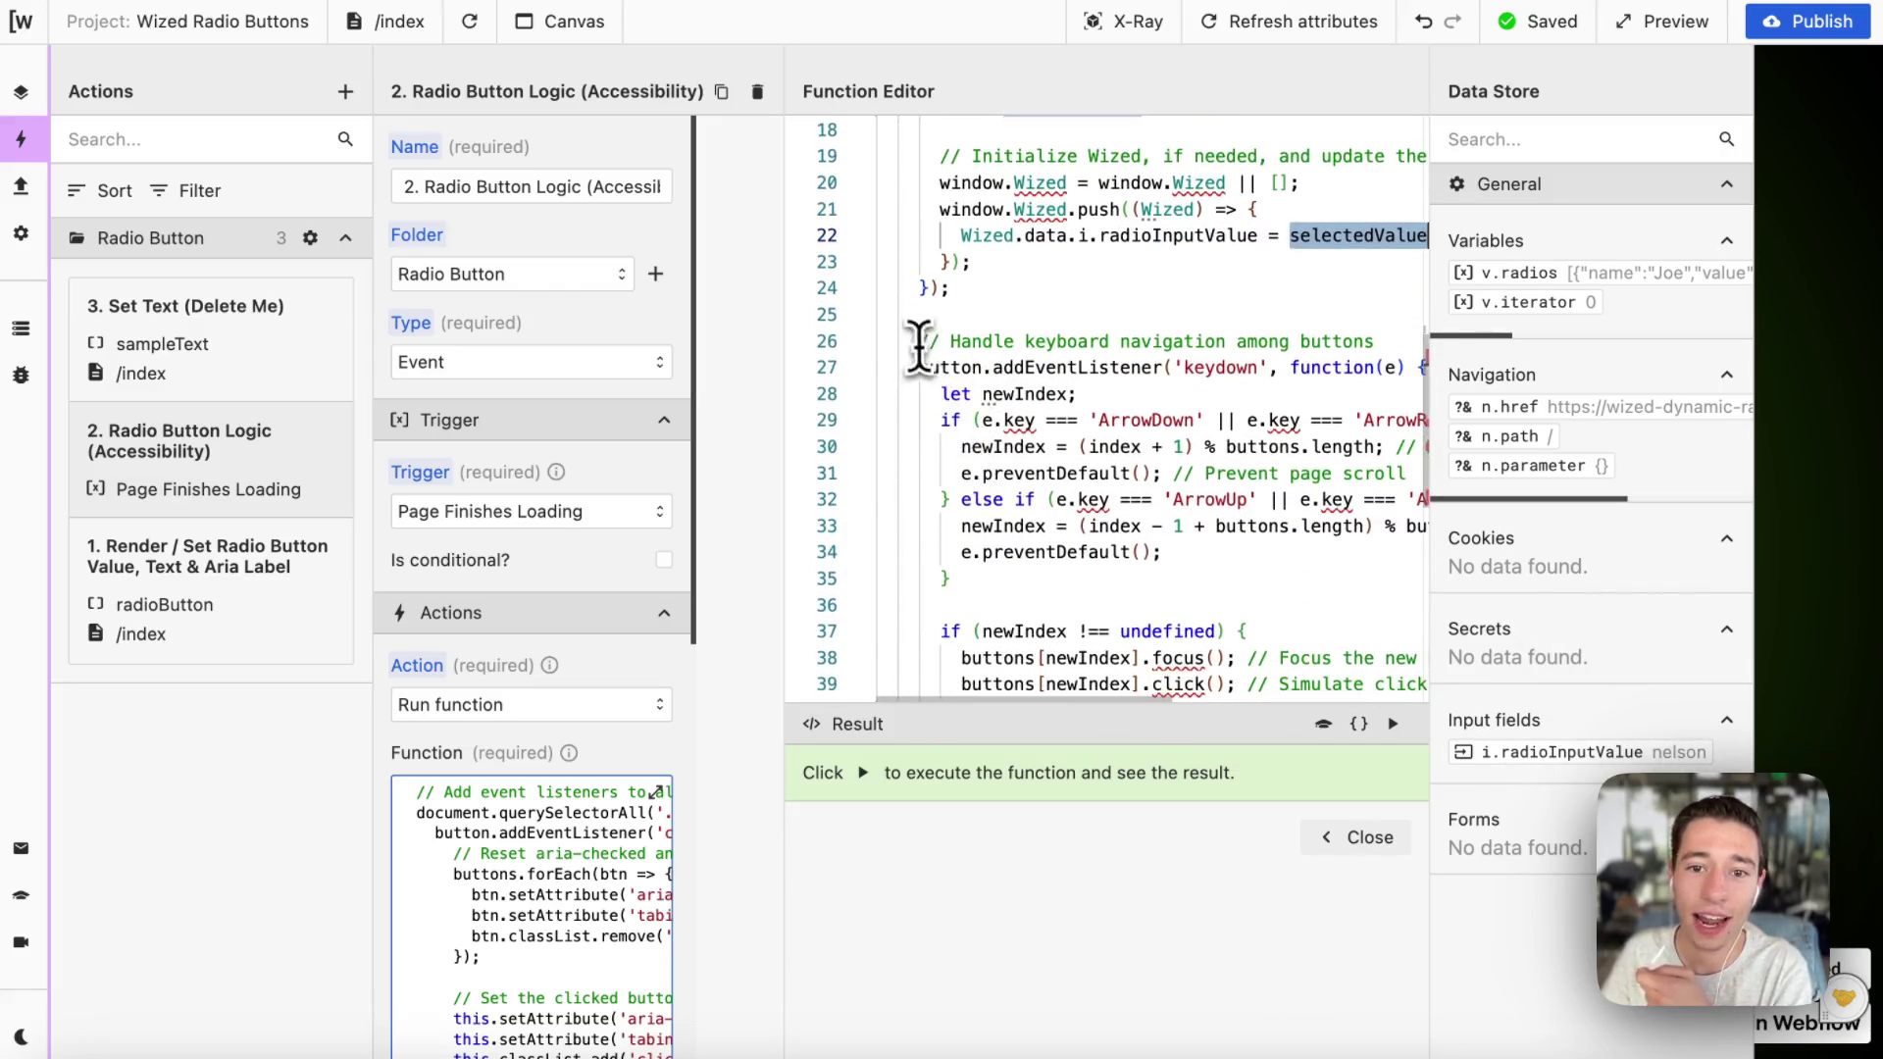
{"action": "left_click_drag", "start_coordinate": [916, 340], "coordinate": [1034, 598]}
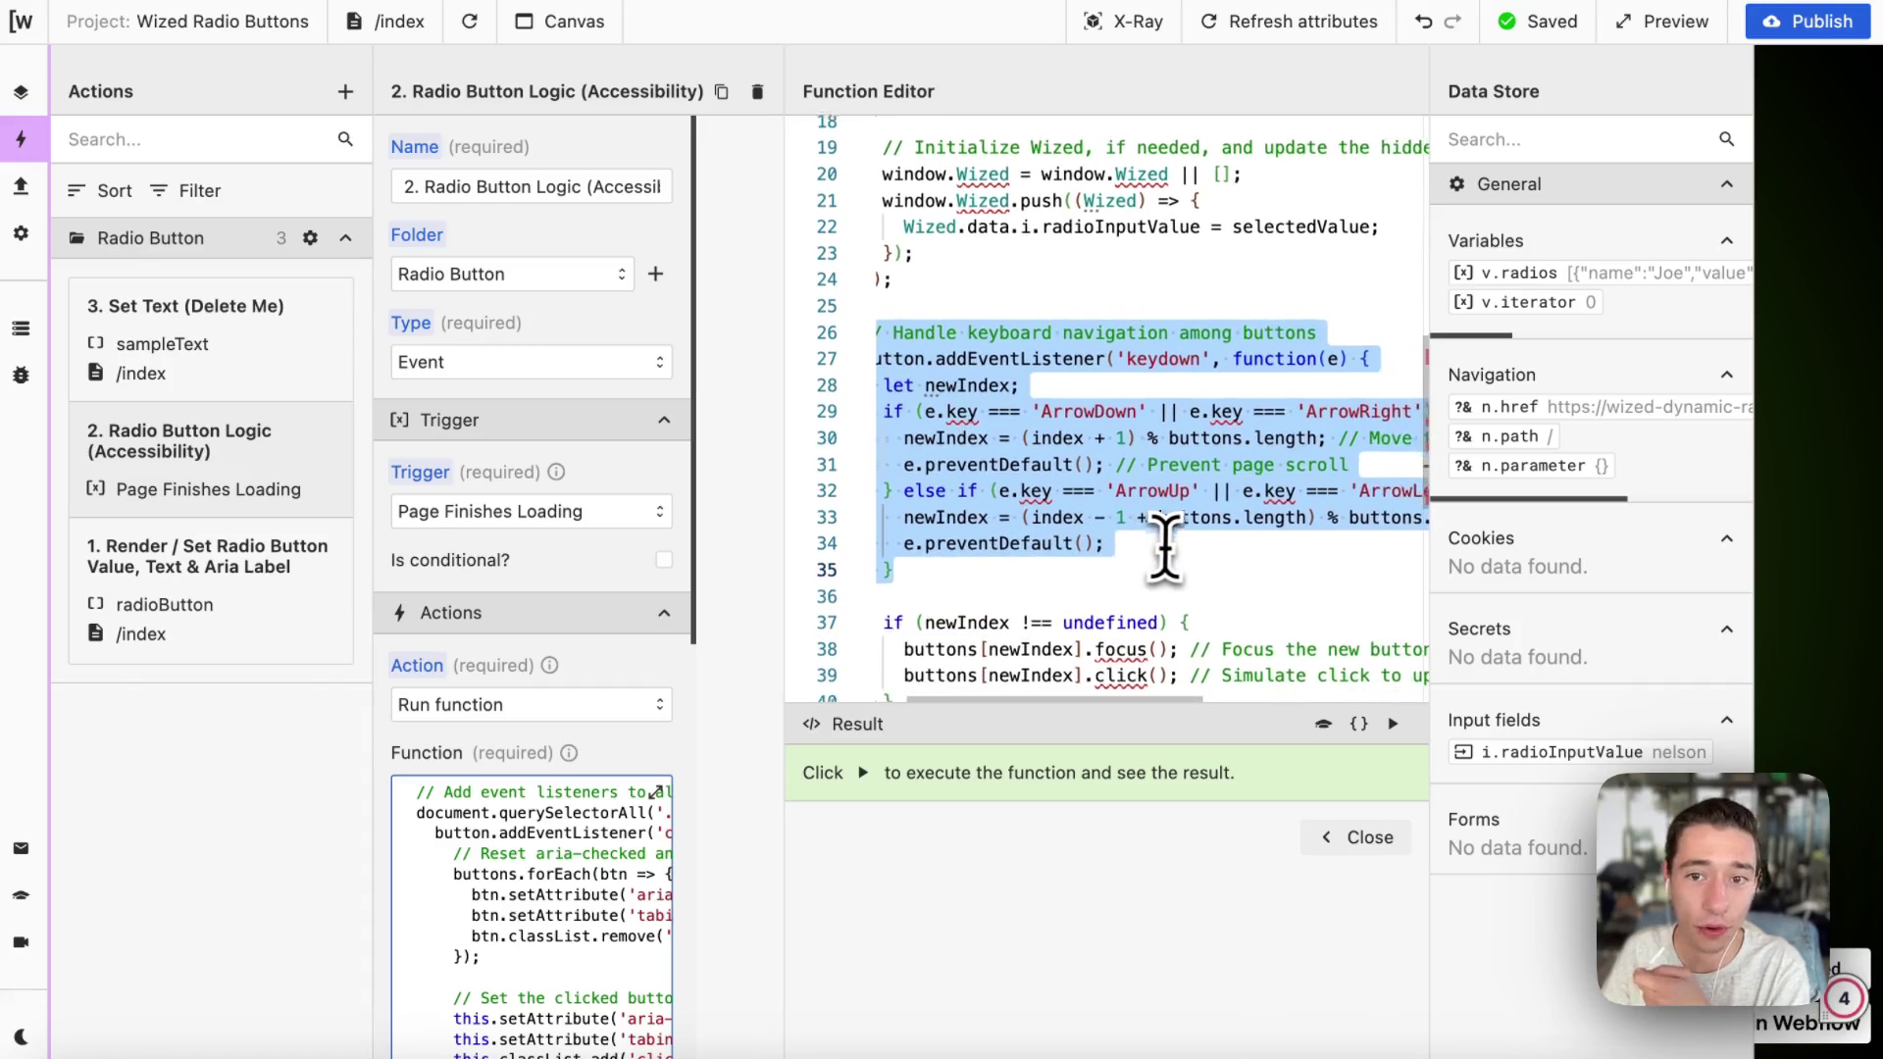
{"action": "scroll", "coordinate": [1039, 549], "scroll_direction": "down", "scroll_amount": 1}
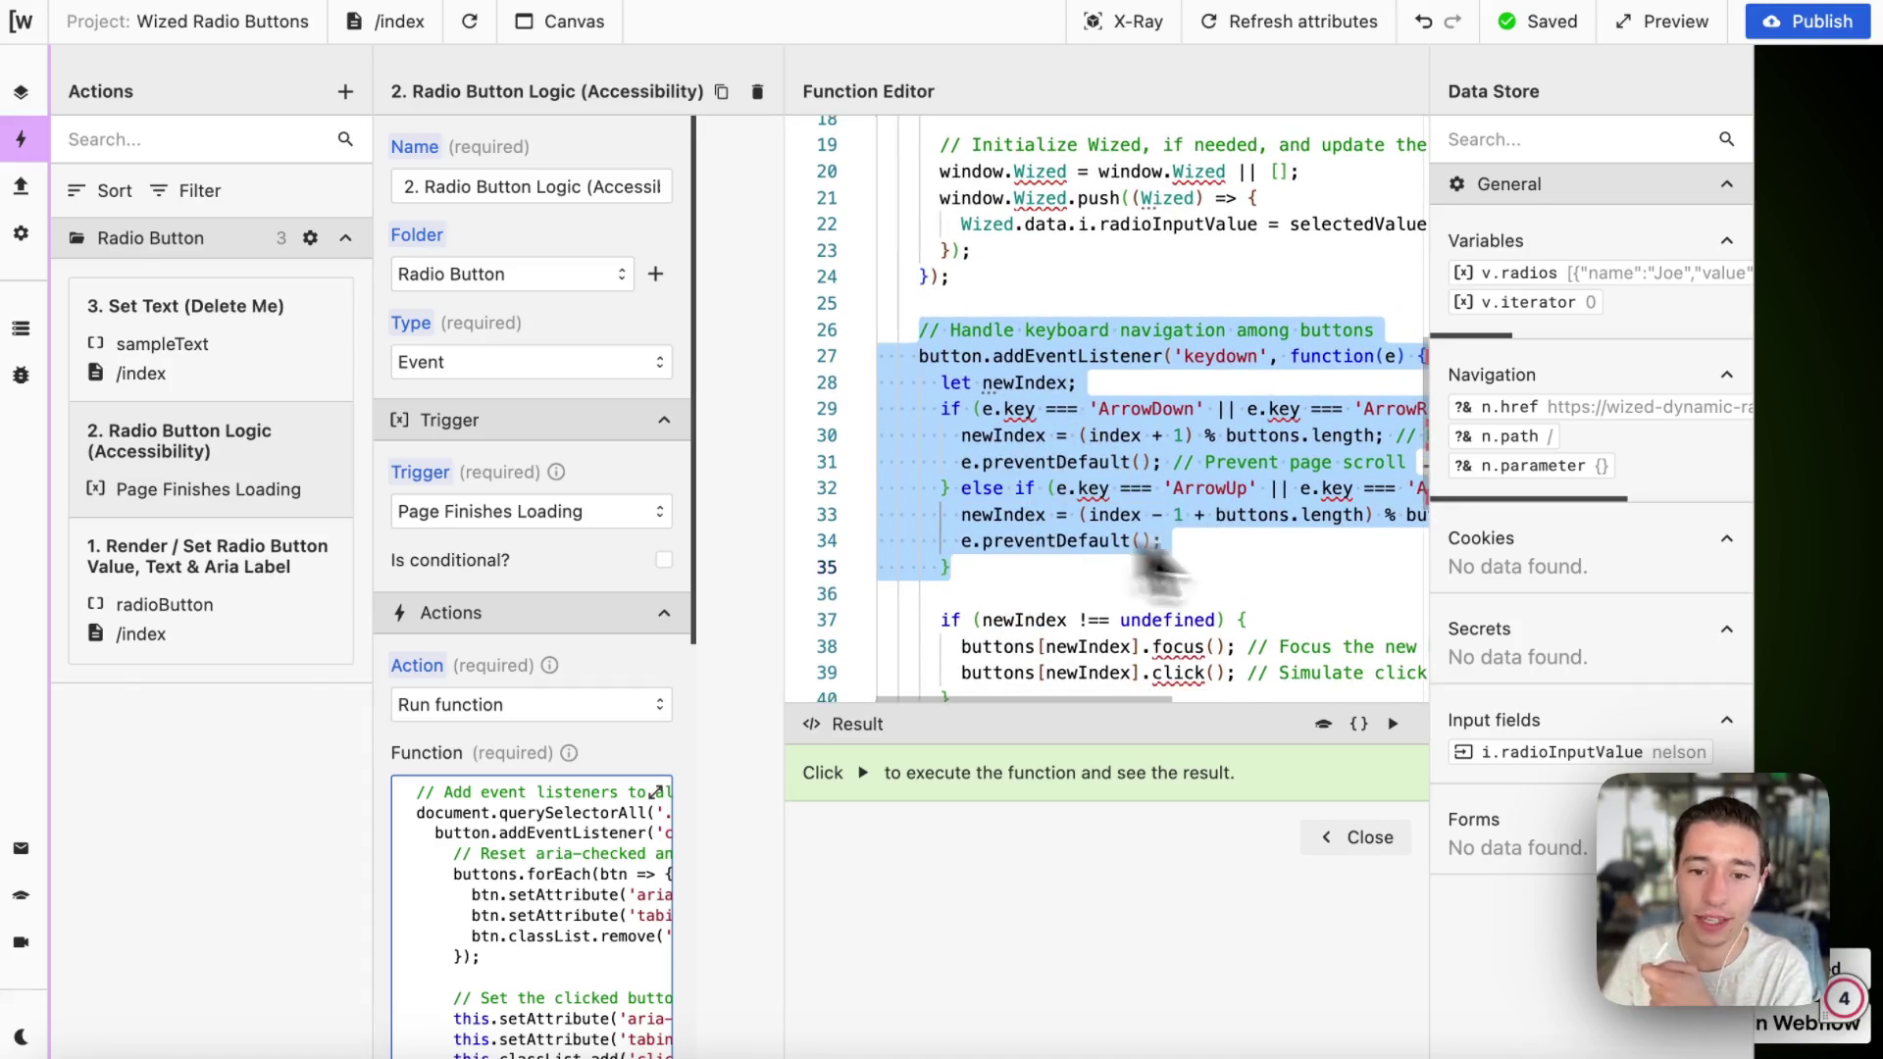
{"action": "left_click", "coordinate": [1348, 836]}
Select the third radio option in the preview and test arrow-key navigation in both directions, ending on the first option.
{"action": "left_click", "coordinate": [1204, 588]}
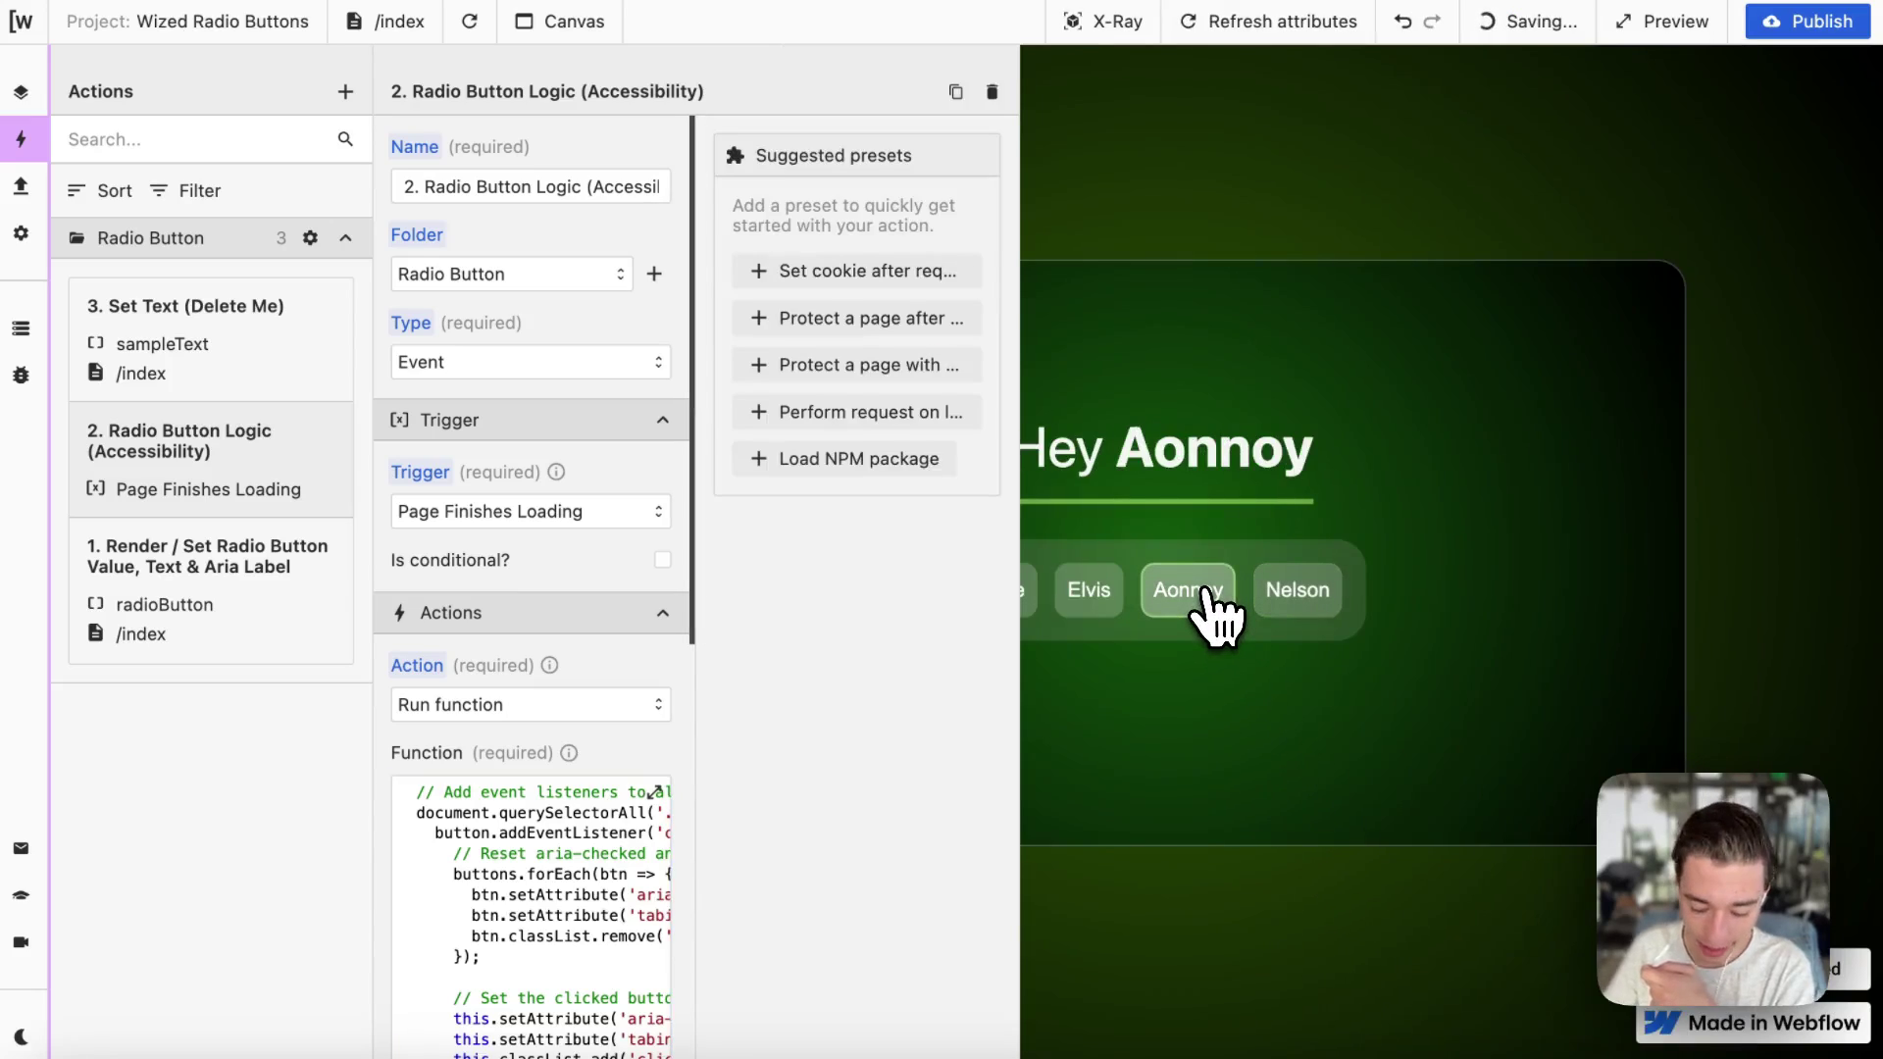
{"action": "key", "text": "Left"}
{"action": "key", "text": "Right"}
{"action": "key", "text": "Right"}
{"action": "key", "text": "Left"}
{"action": "key", "text": "Left"}
{"action": "key", "text": "Right"}
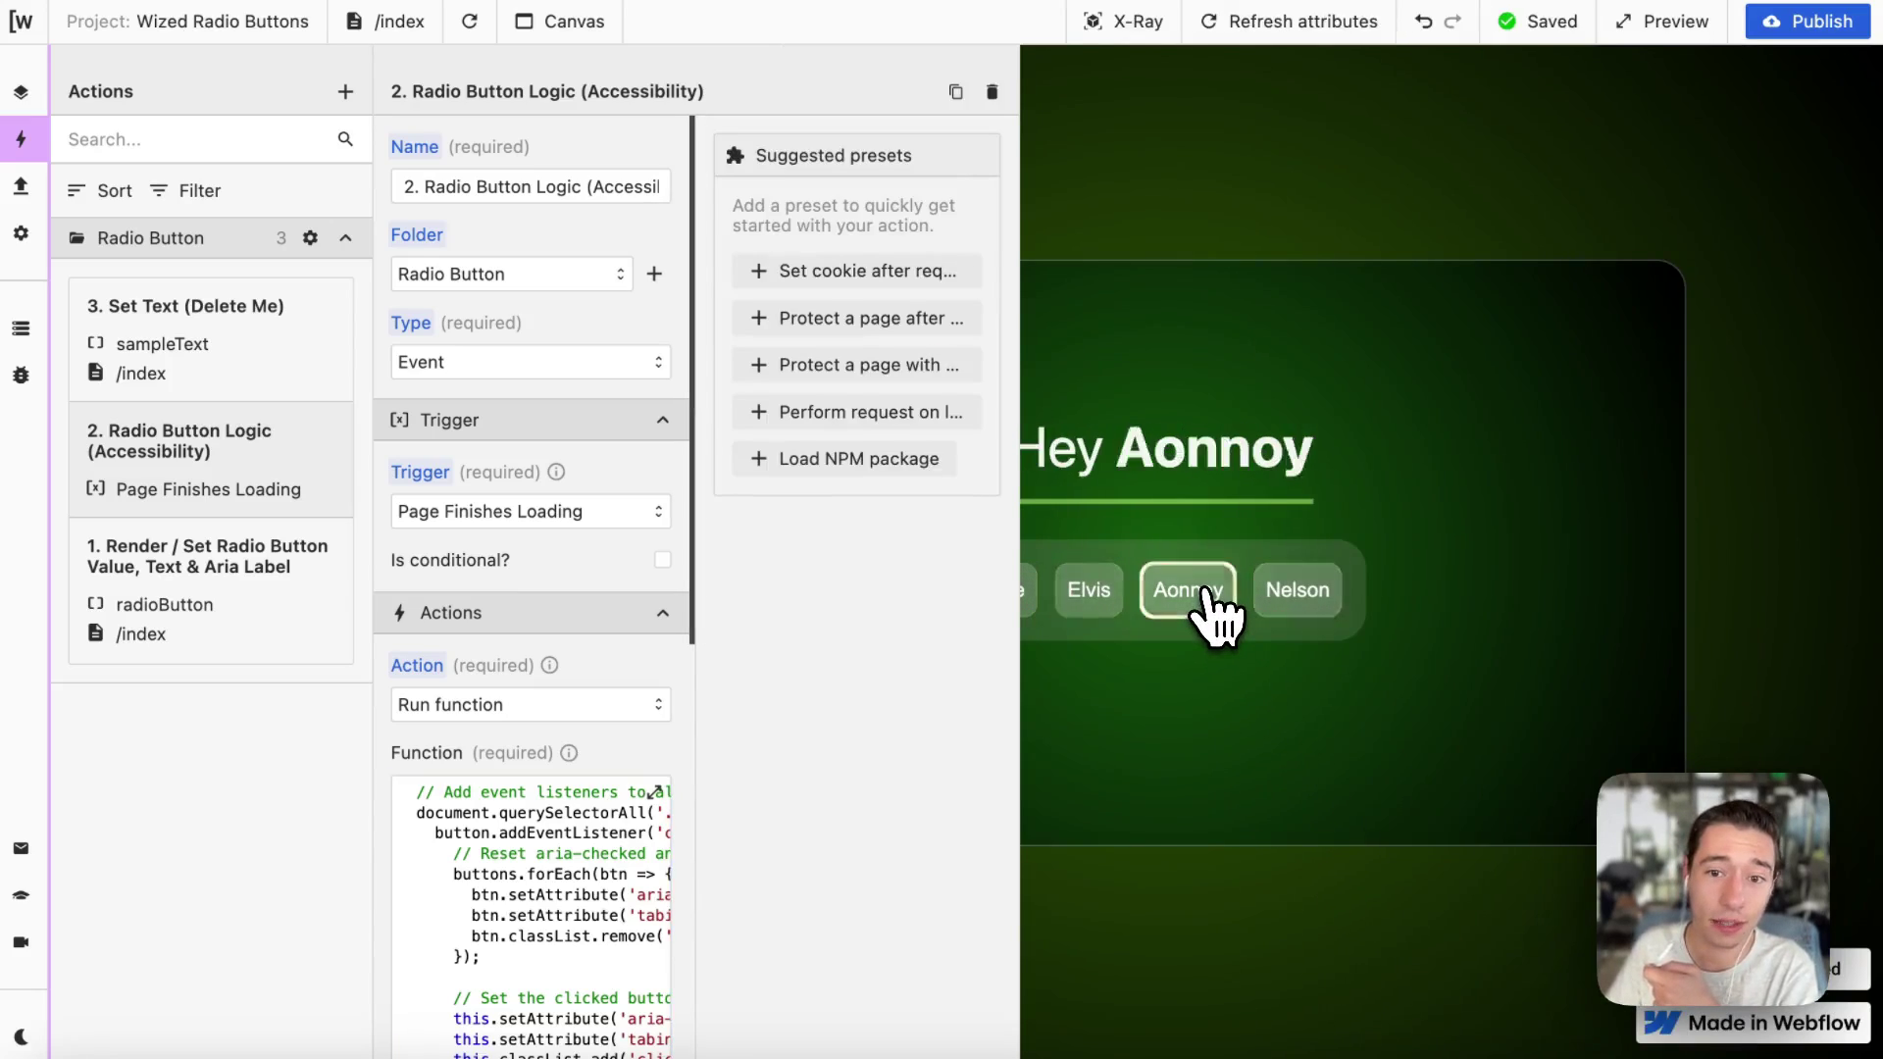
{"action": "key", "text": "Left"}
{"action": "key", "text": "Left"}
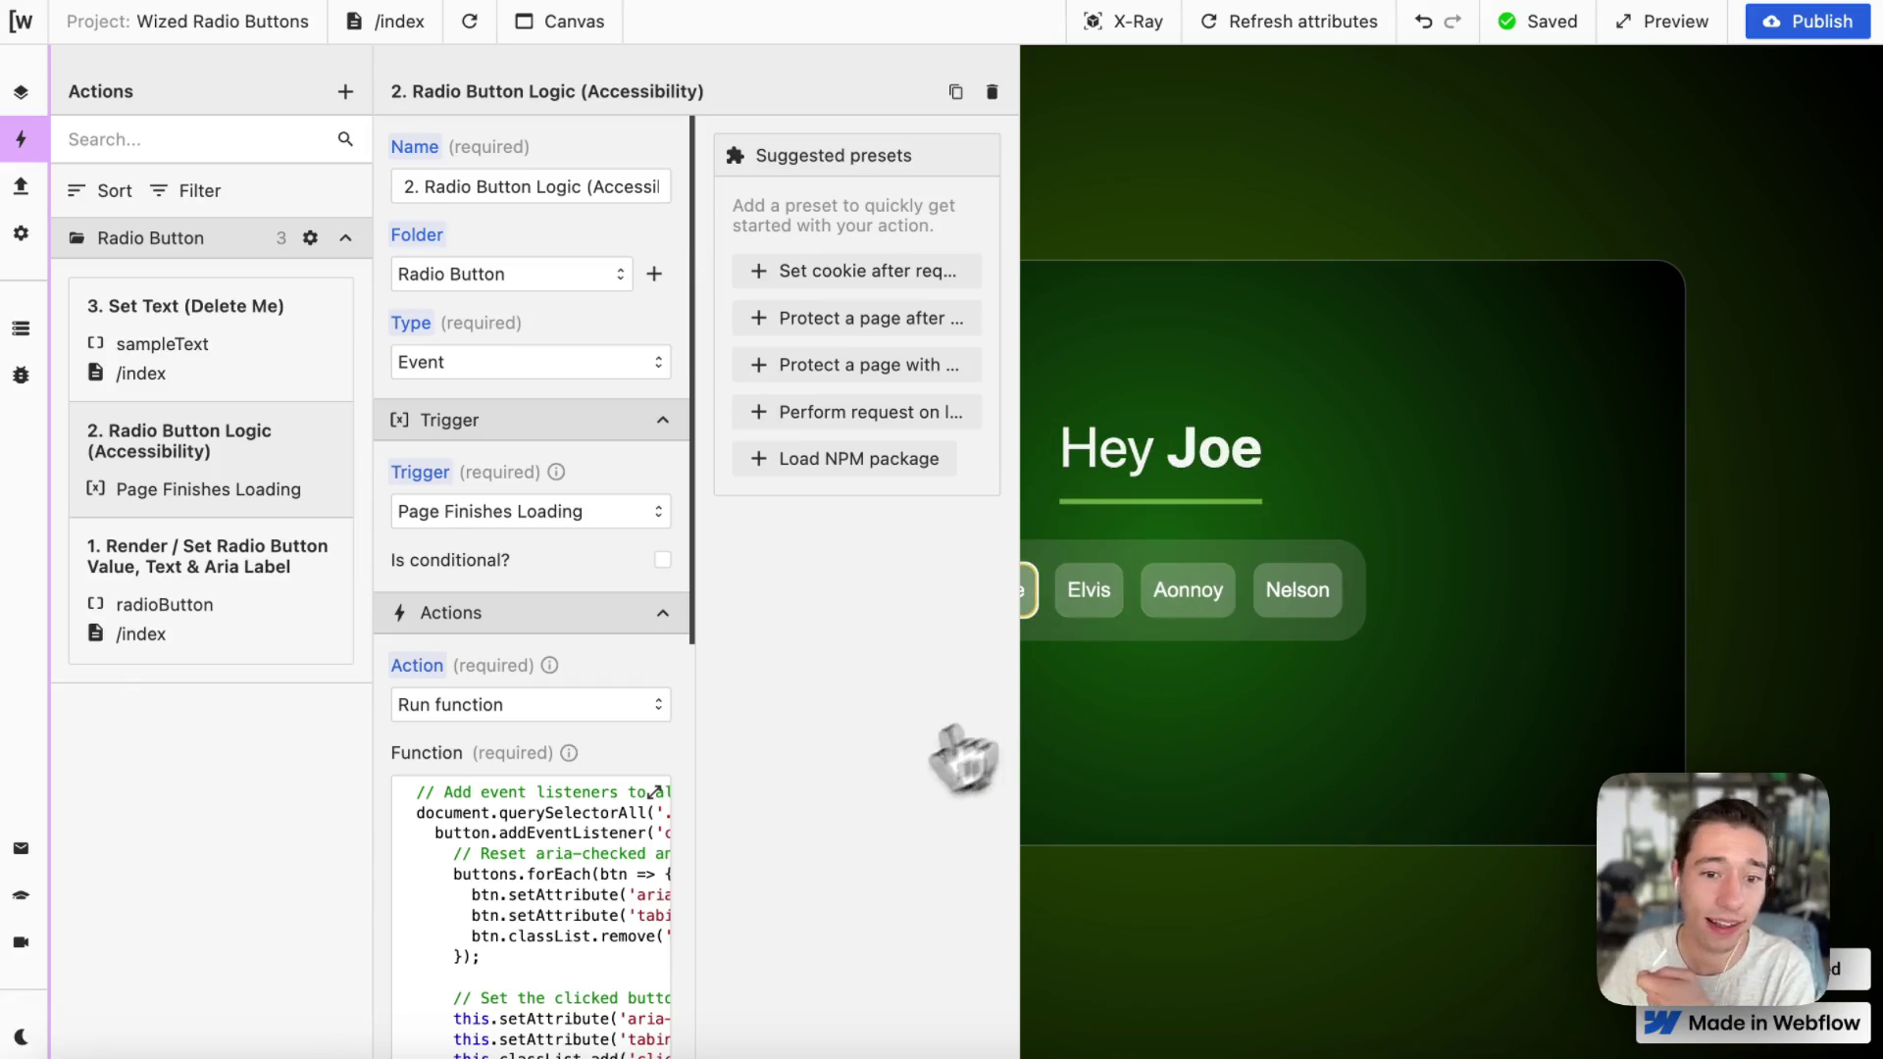
Reopen the accessibility function, highlight the newIndex check with focus() and click() in lines 37 to 41, and close the editor.
{"action": "left_click", "coordinate": [643, 823]}
{"action": "scroll", "coordinate": [1309, 490], "scroll_direction": "down", "scroll_amount": 2}
{"action": "scroll", "coordinate": [1309, 490], "scroll_direction": "down", "scroll_amount": 5}
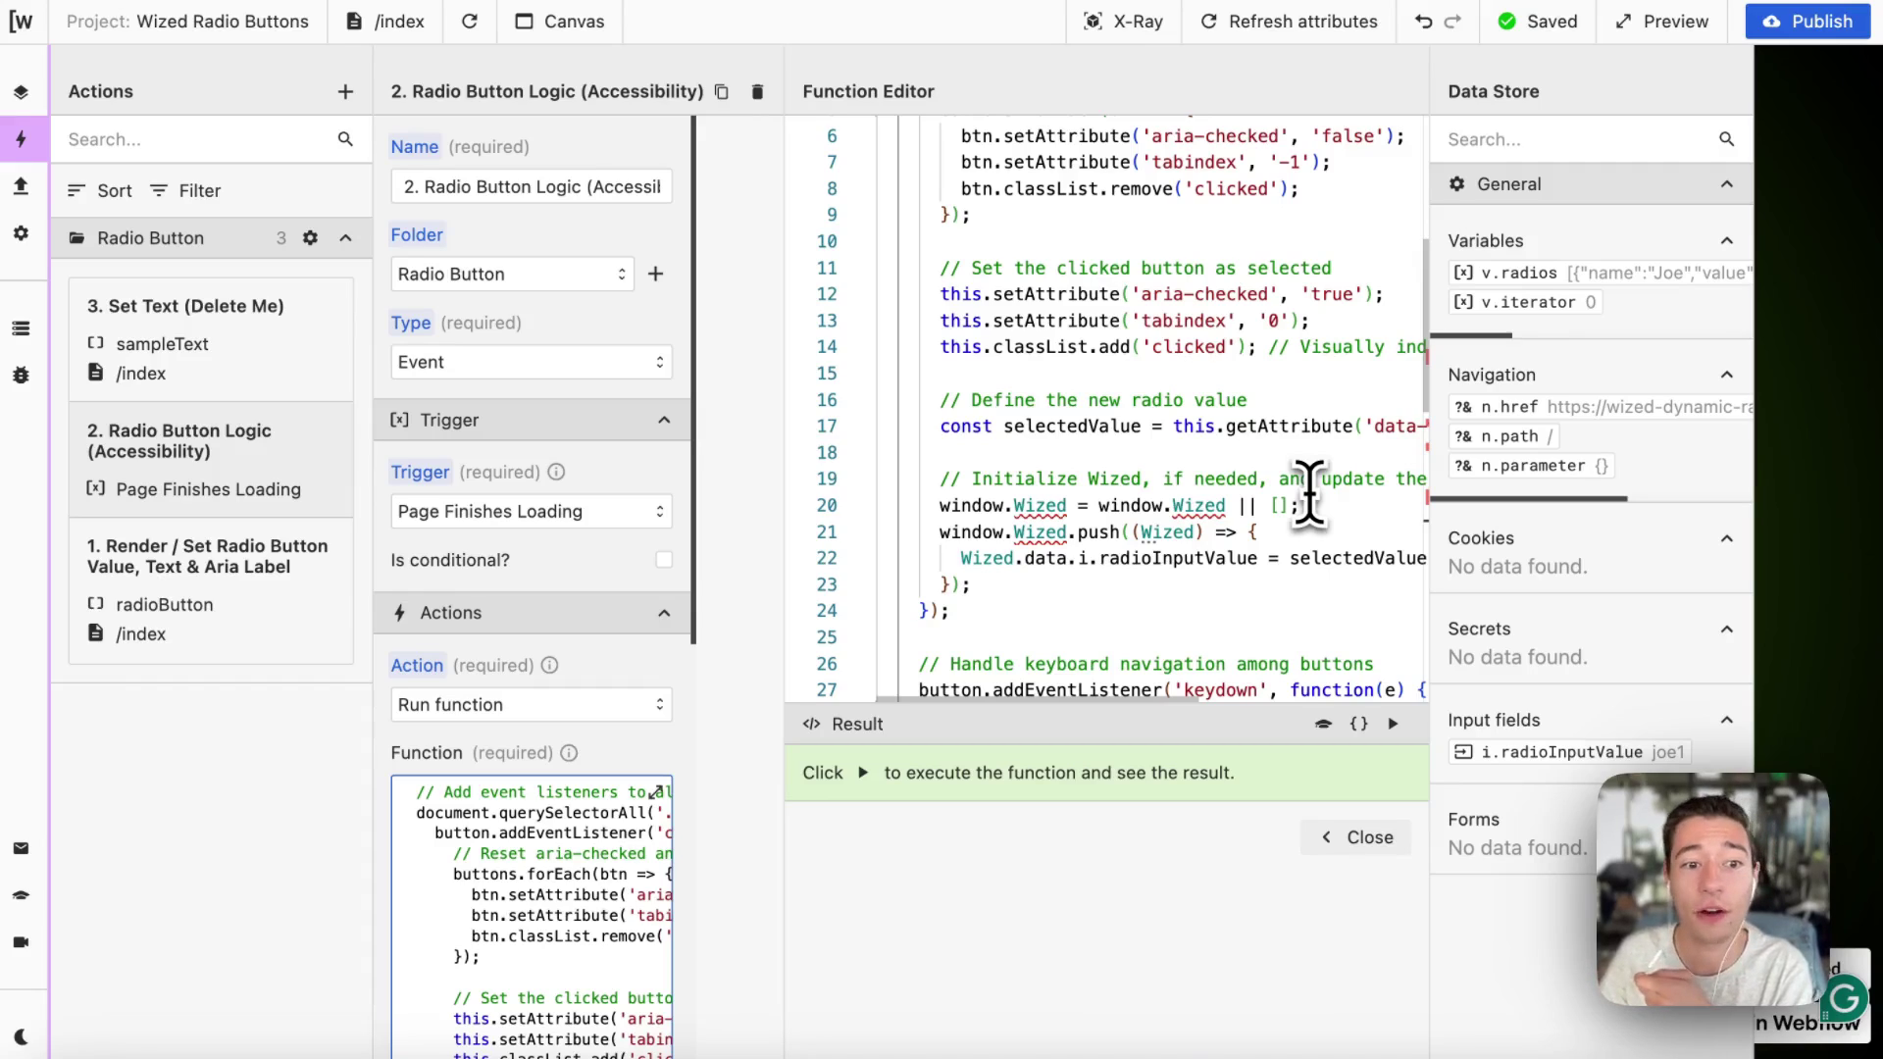
{"action": "scroll", "coordinate": [1255, 495], "scroll_direction": "down", "scroll_amount": 8}
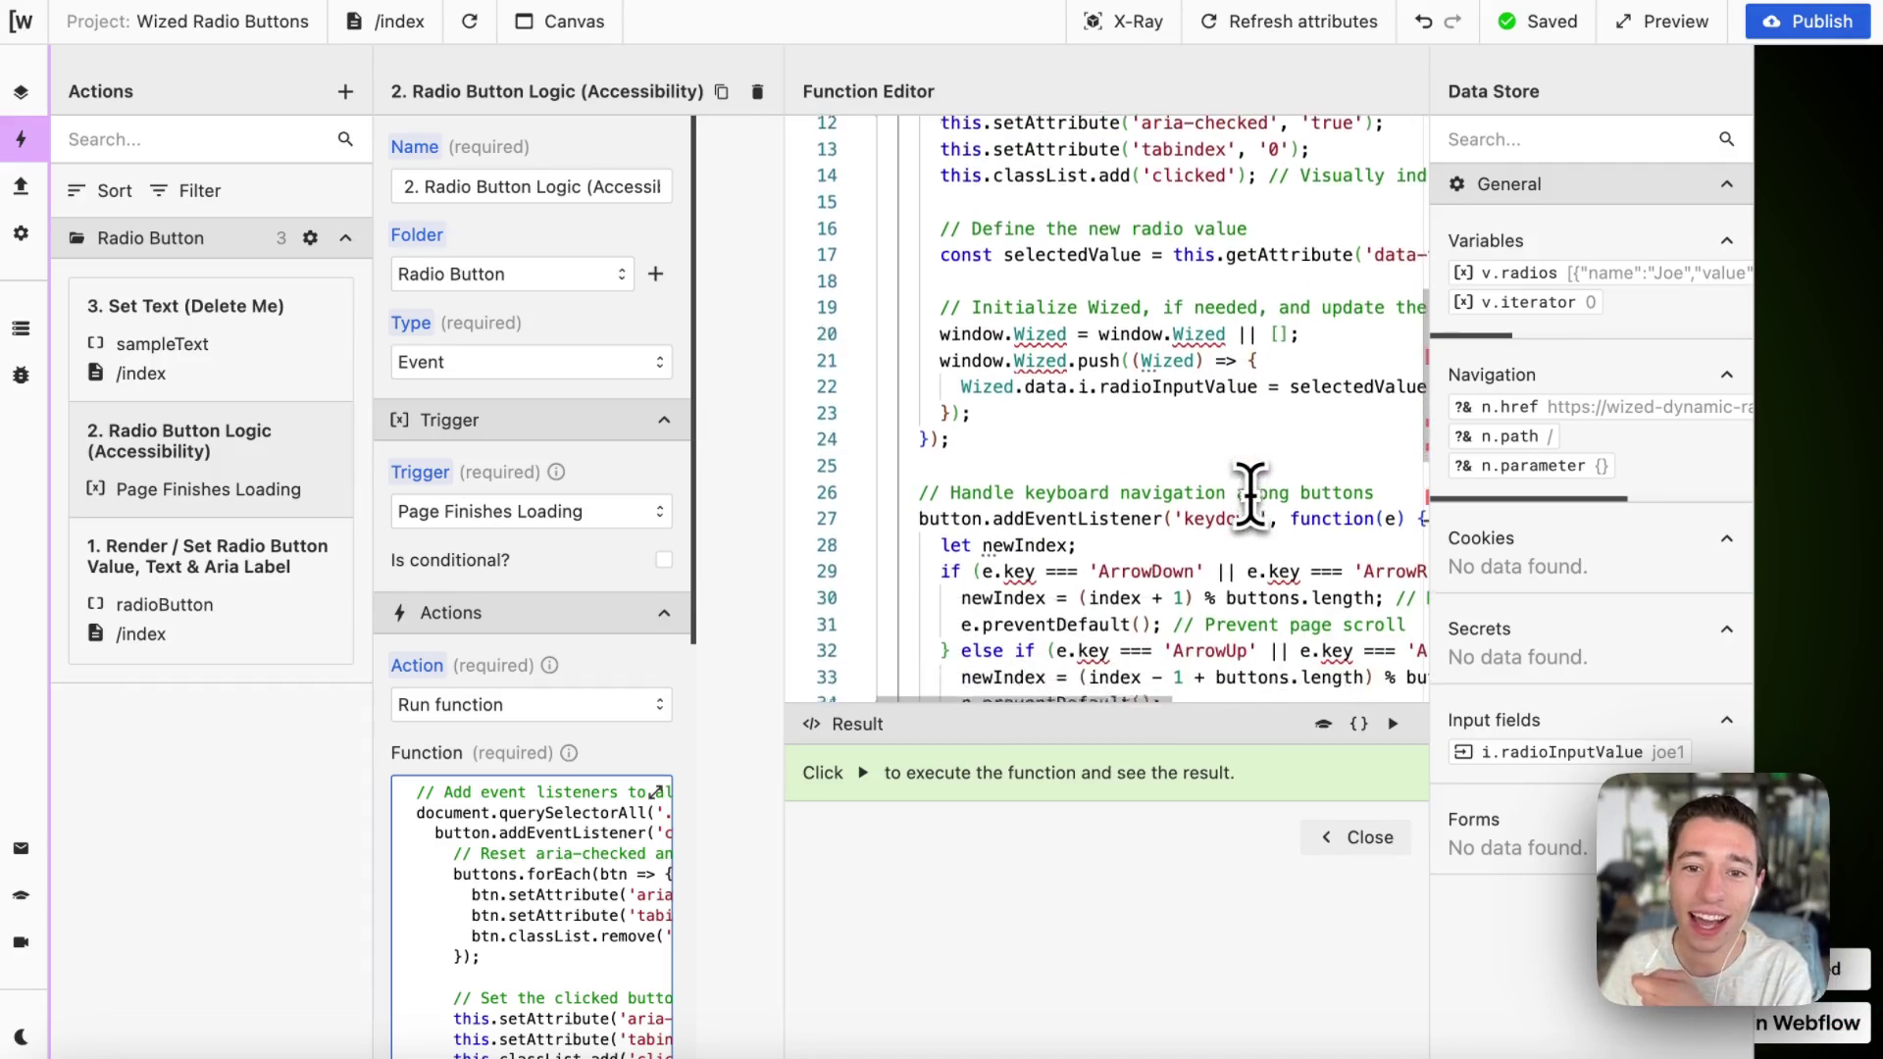
{"action": "scroll", "coordinate": [1251, 495], "scroll_direction": "down", "scroll_amount": 1}
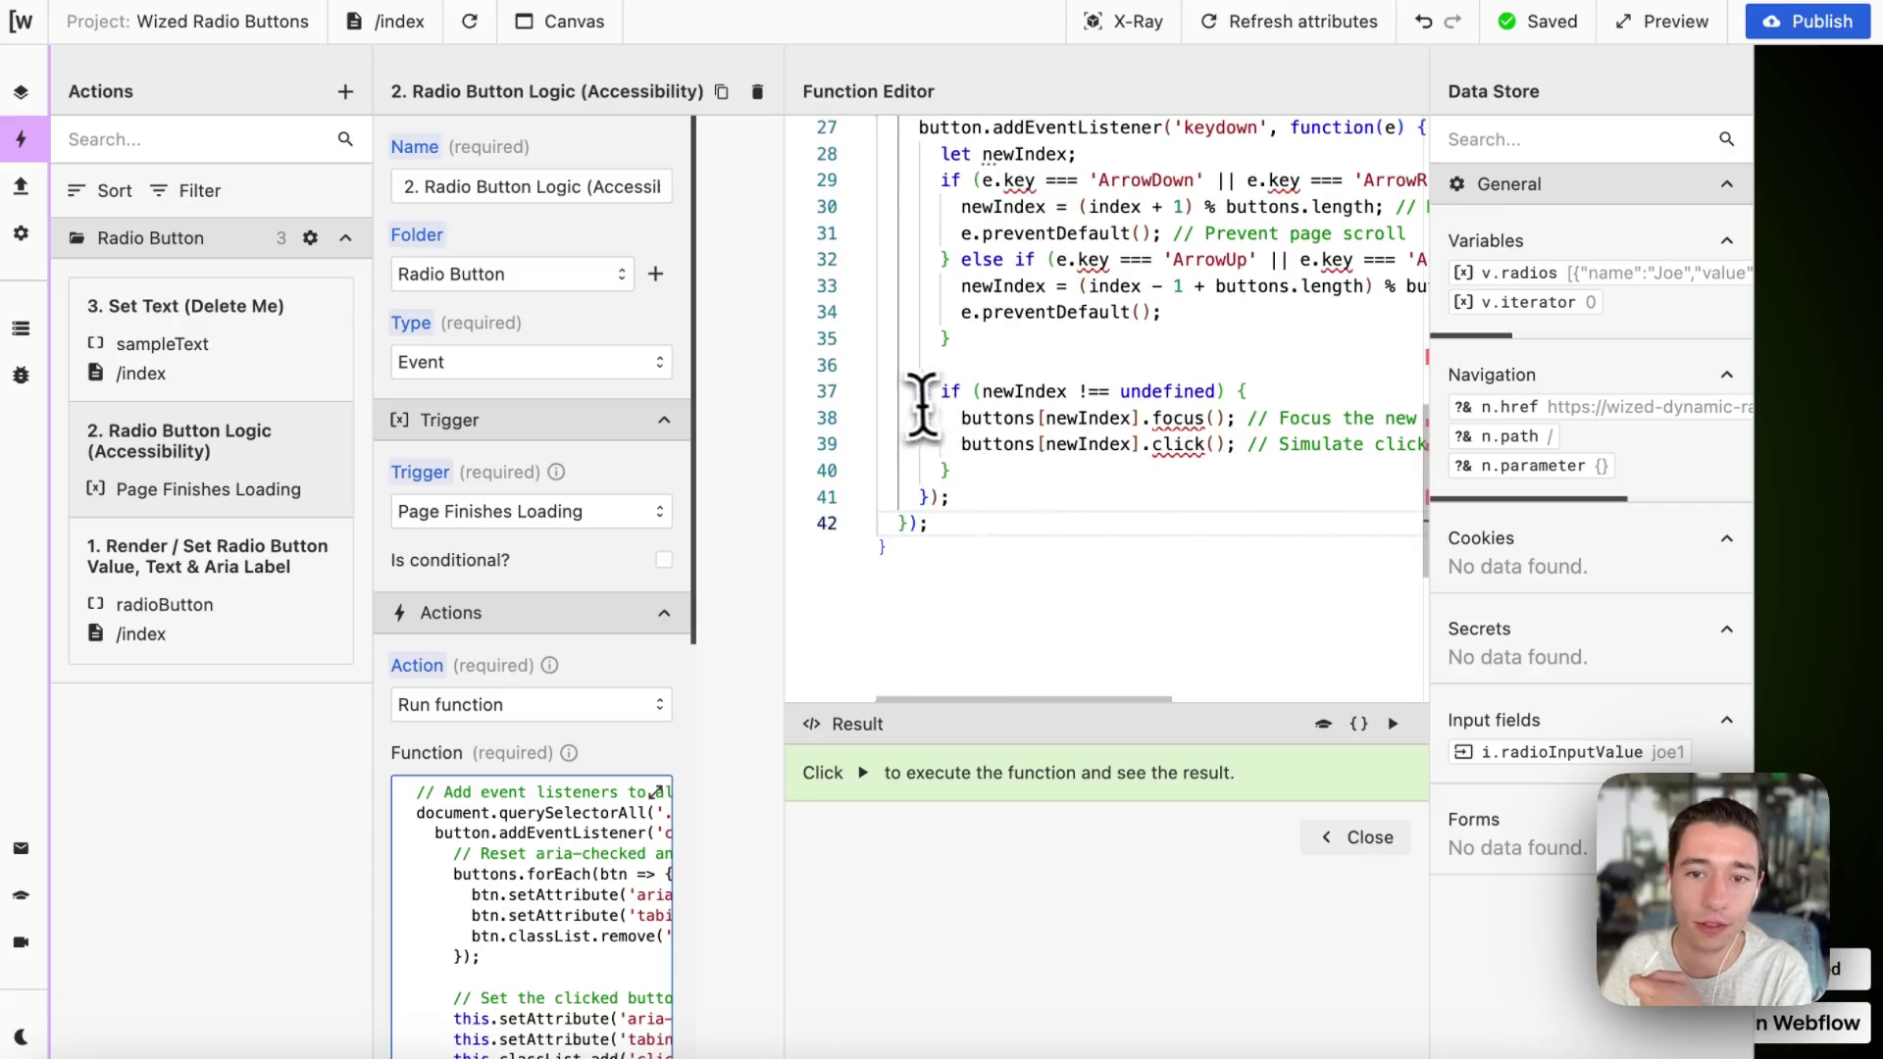
{"action": "left_click_drag", "start_coordinate": [926, 390], "coordinate": [1206, 496]}
{"action": "left_click", "coordinate": [1357, 836]}
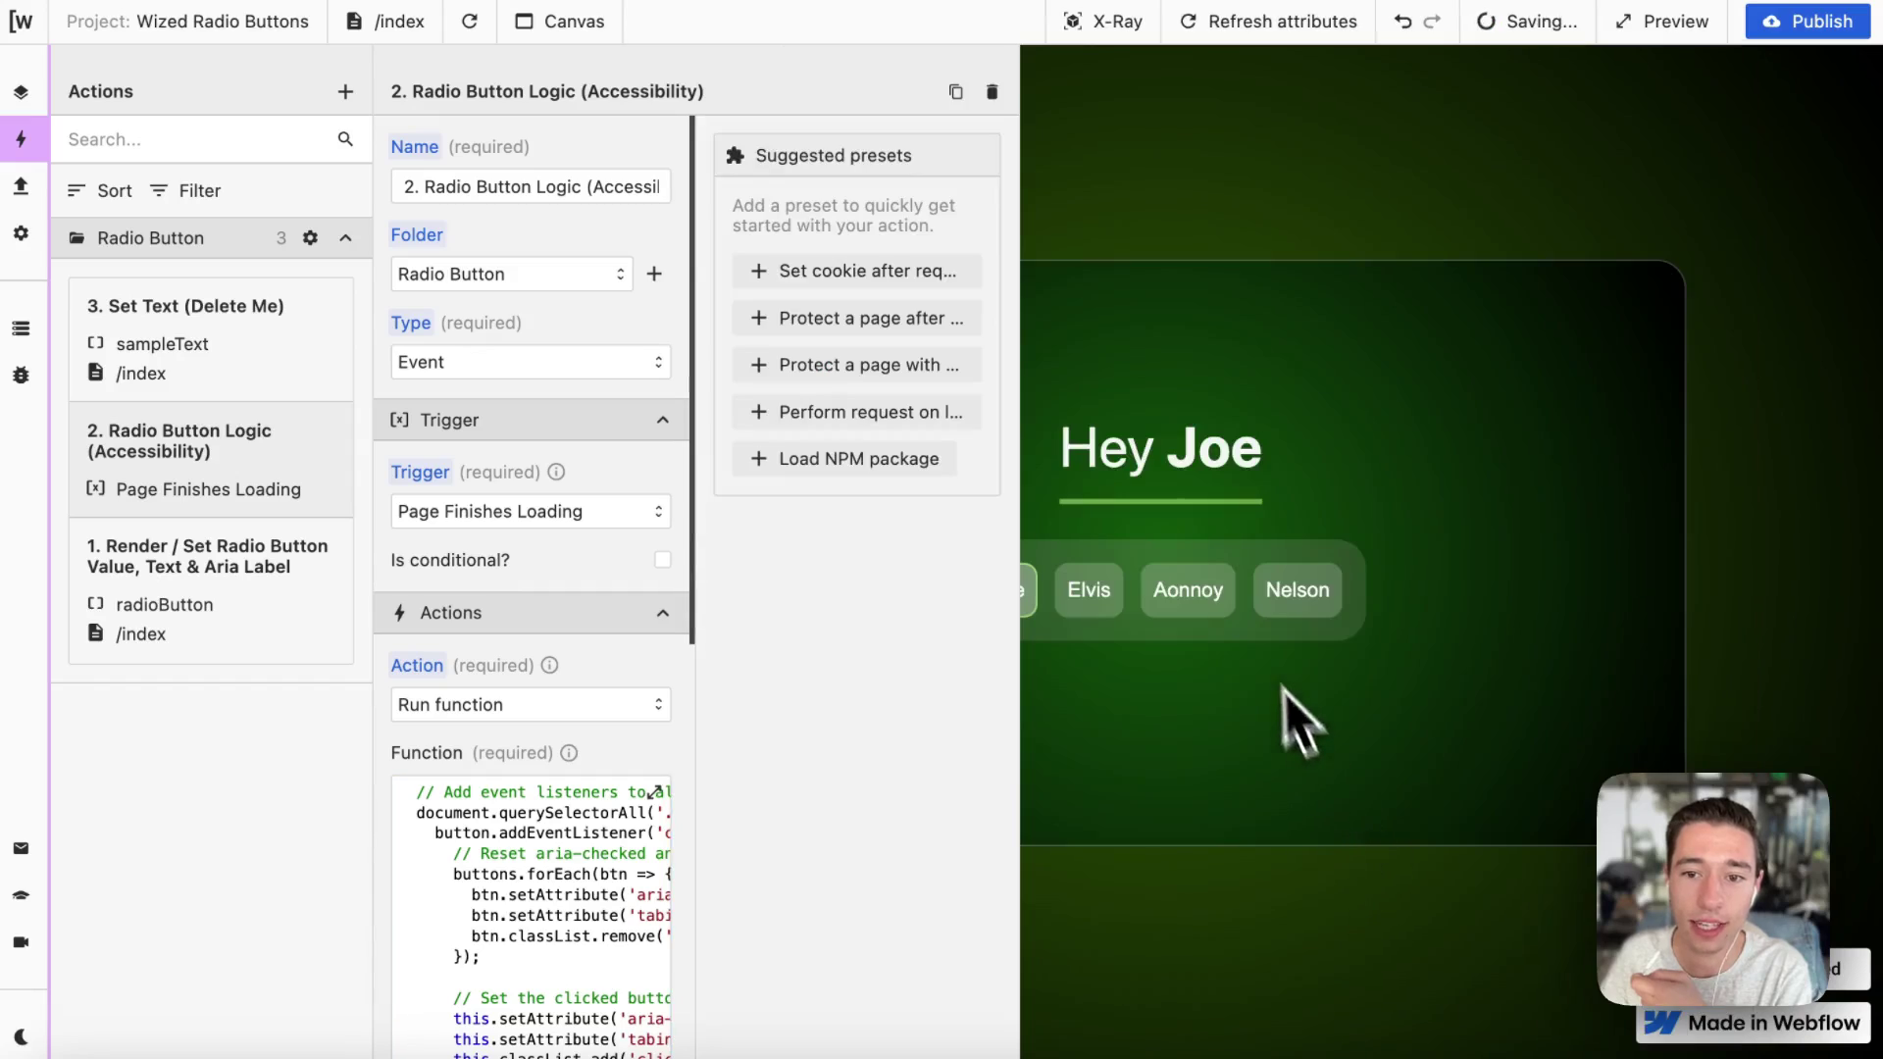
Test moving focus and selection through the radio options in both directions from the third one, reselect it, and close the action's settings.
{"action": "left_click", "coordinate": [1216, 600]}
{"action": "key", "text": "Right"}
{"action": "key", "text": "Left"}
{"action": "key", "text": "Left"}
{"action": "key", "text": "Left"}
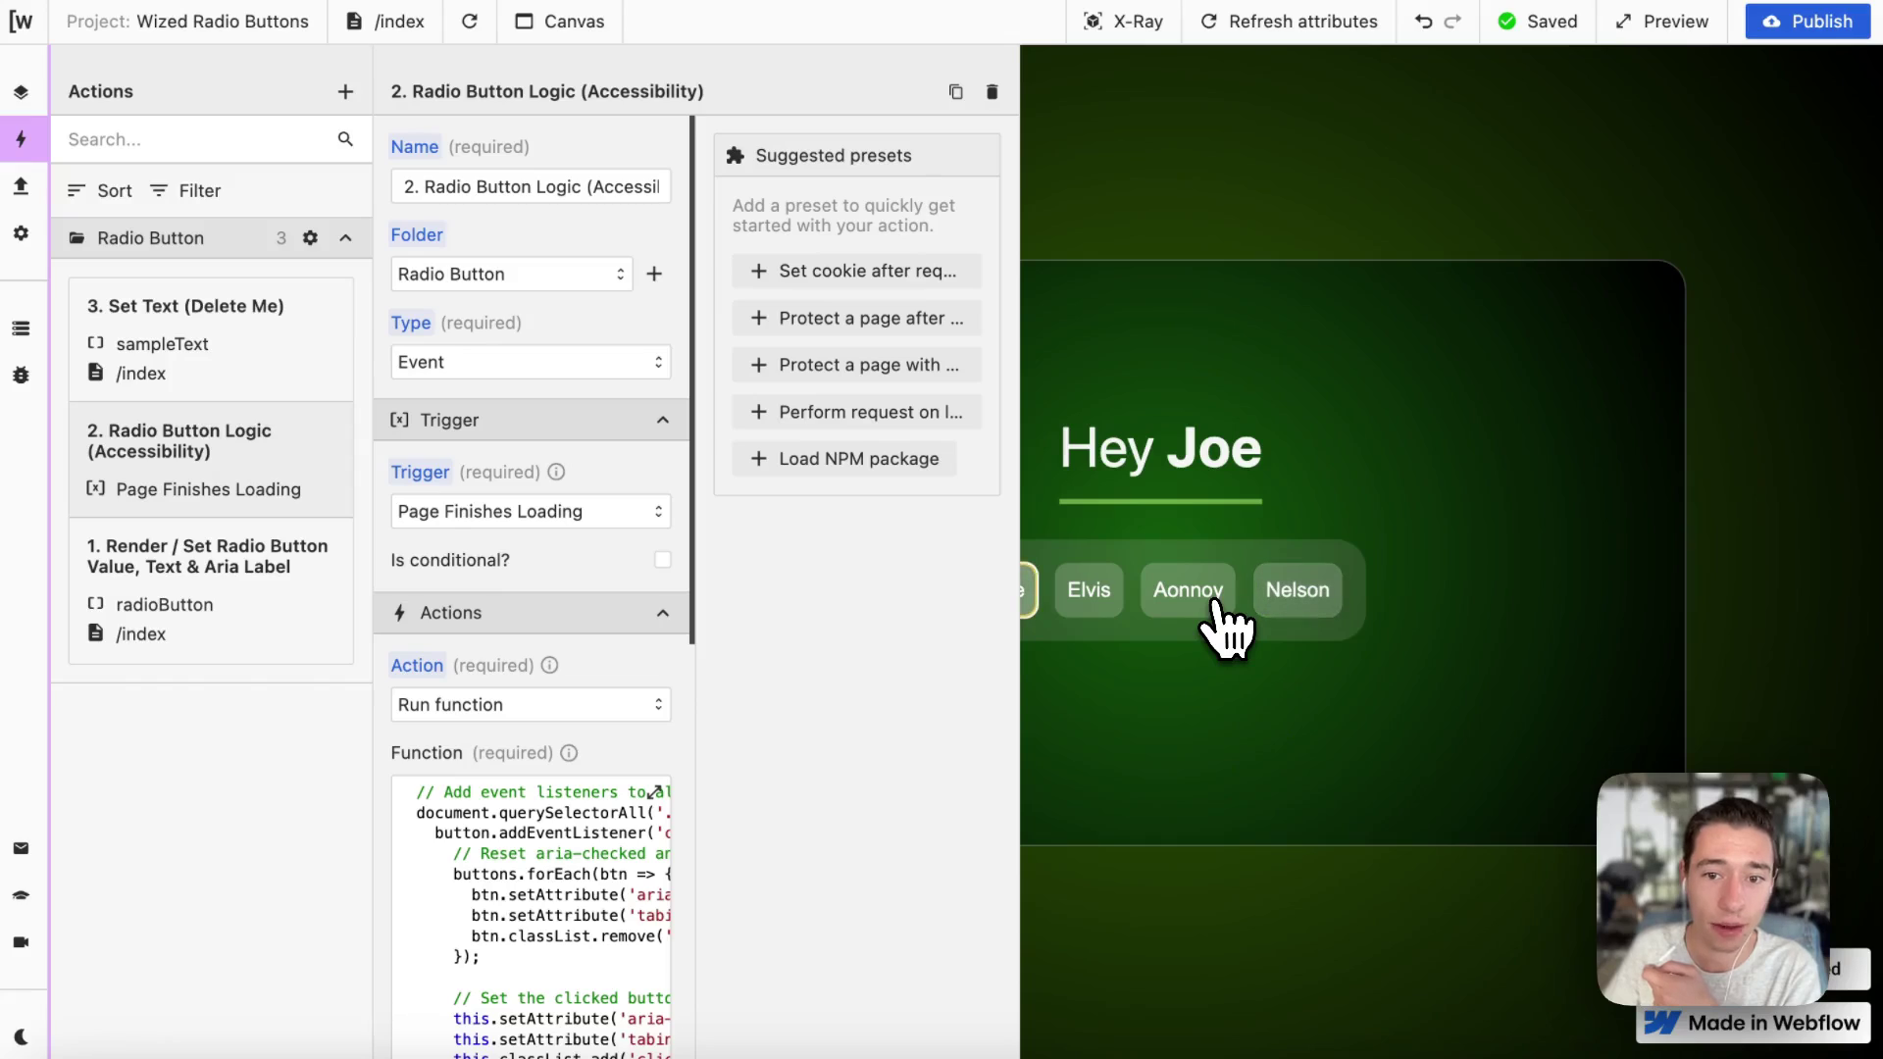
{"action": "key", "text": "Right"}
{"action": "key", "text": "Right"}
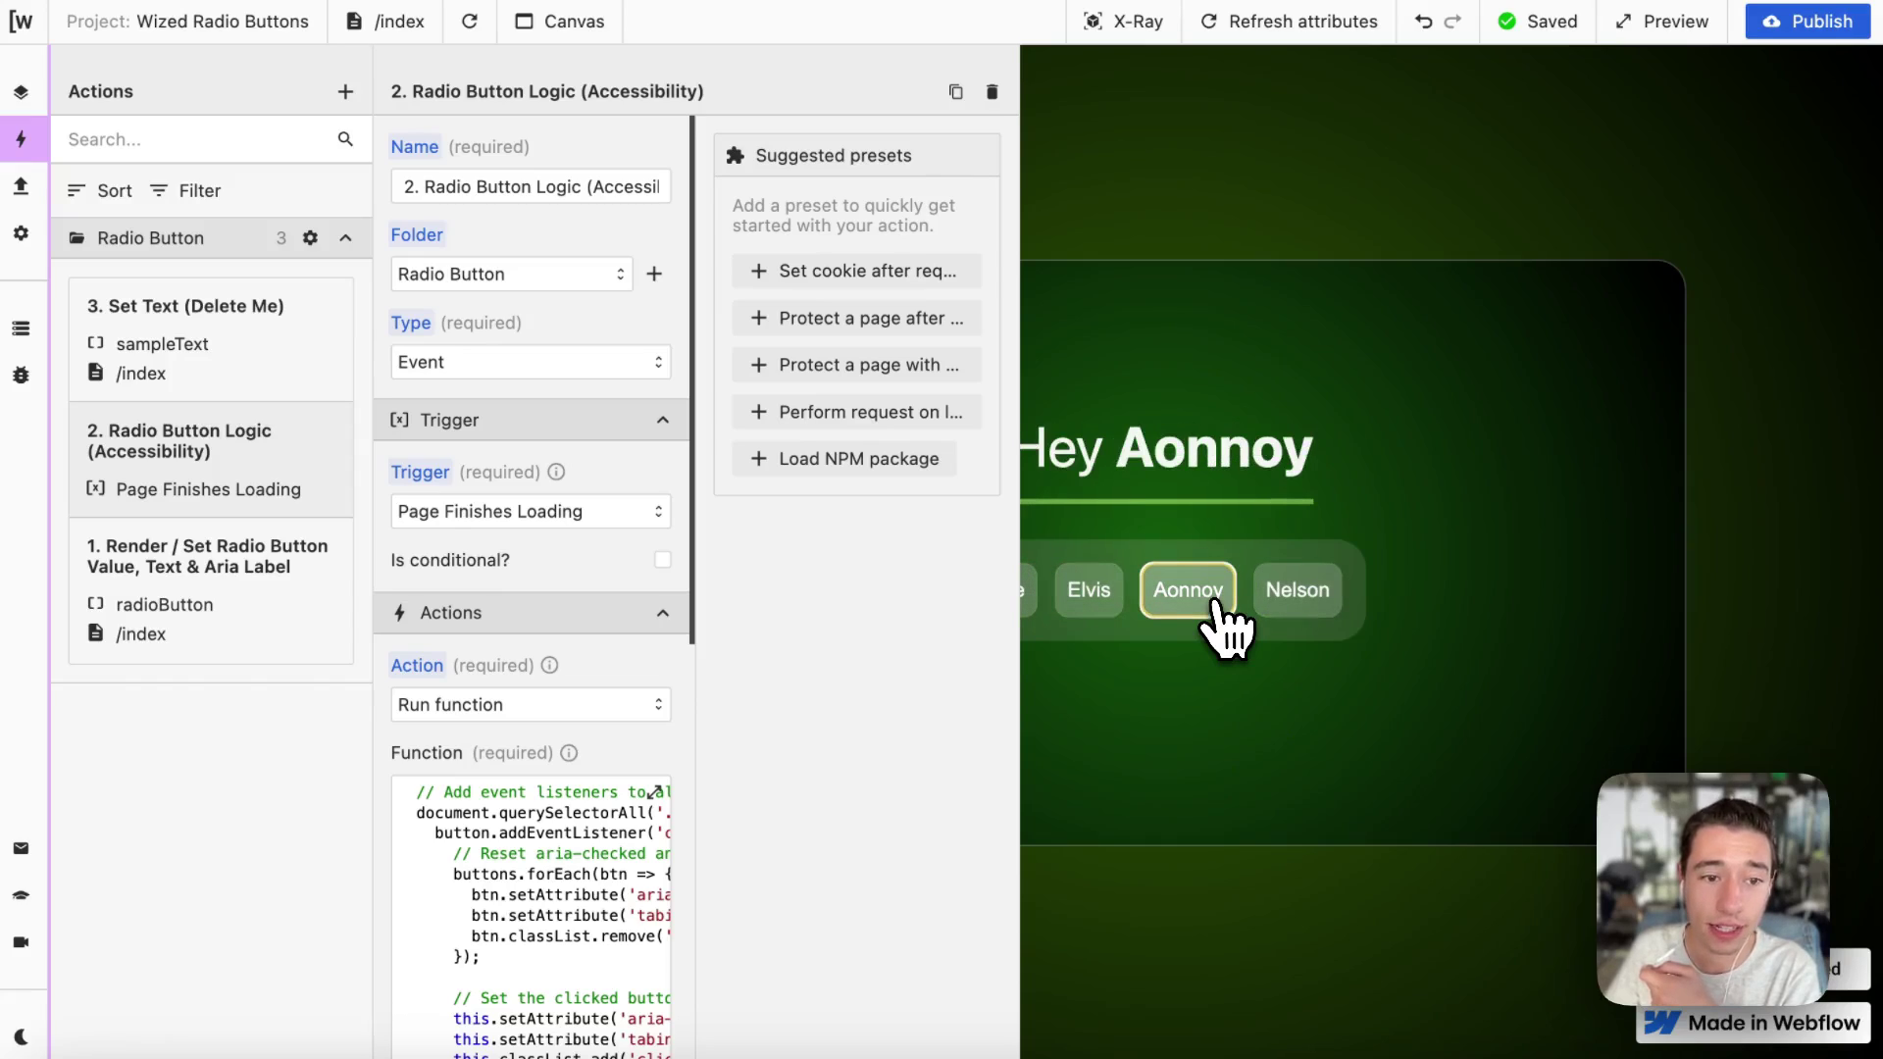
{"action": "key", "text": "Right"}
{"action": "left_click", "coordinate": [1216, 608]}
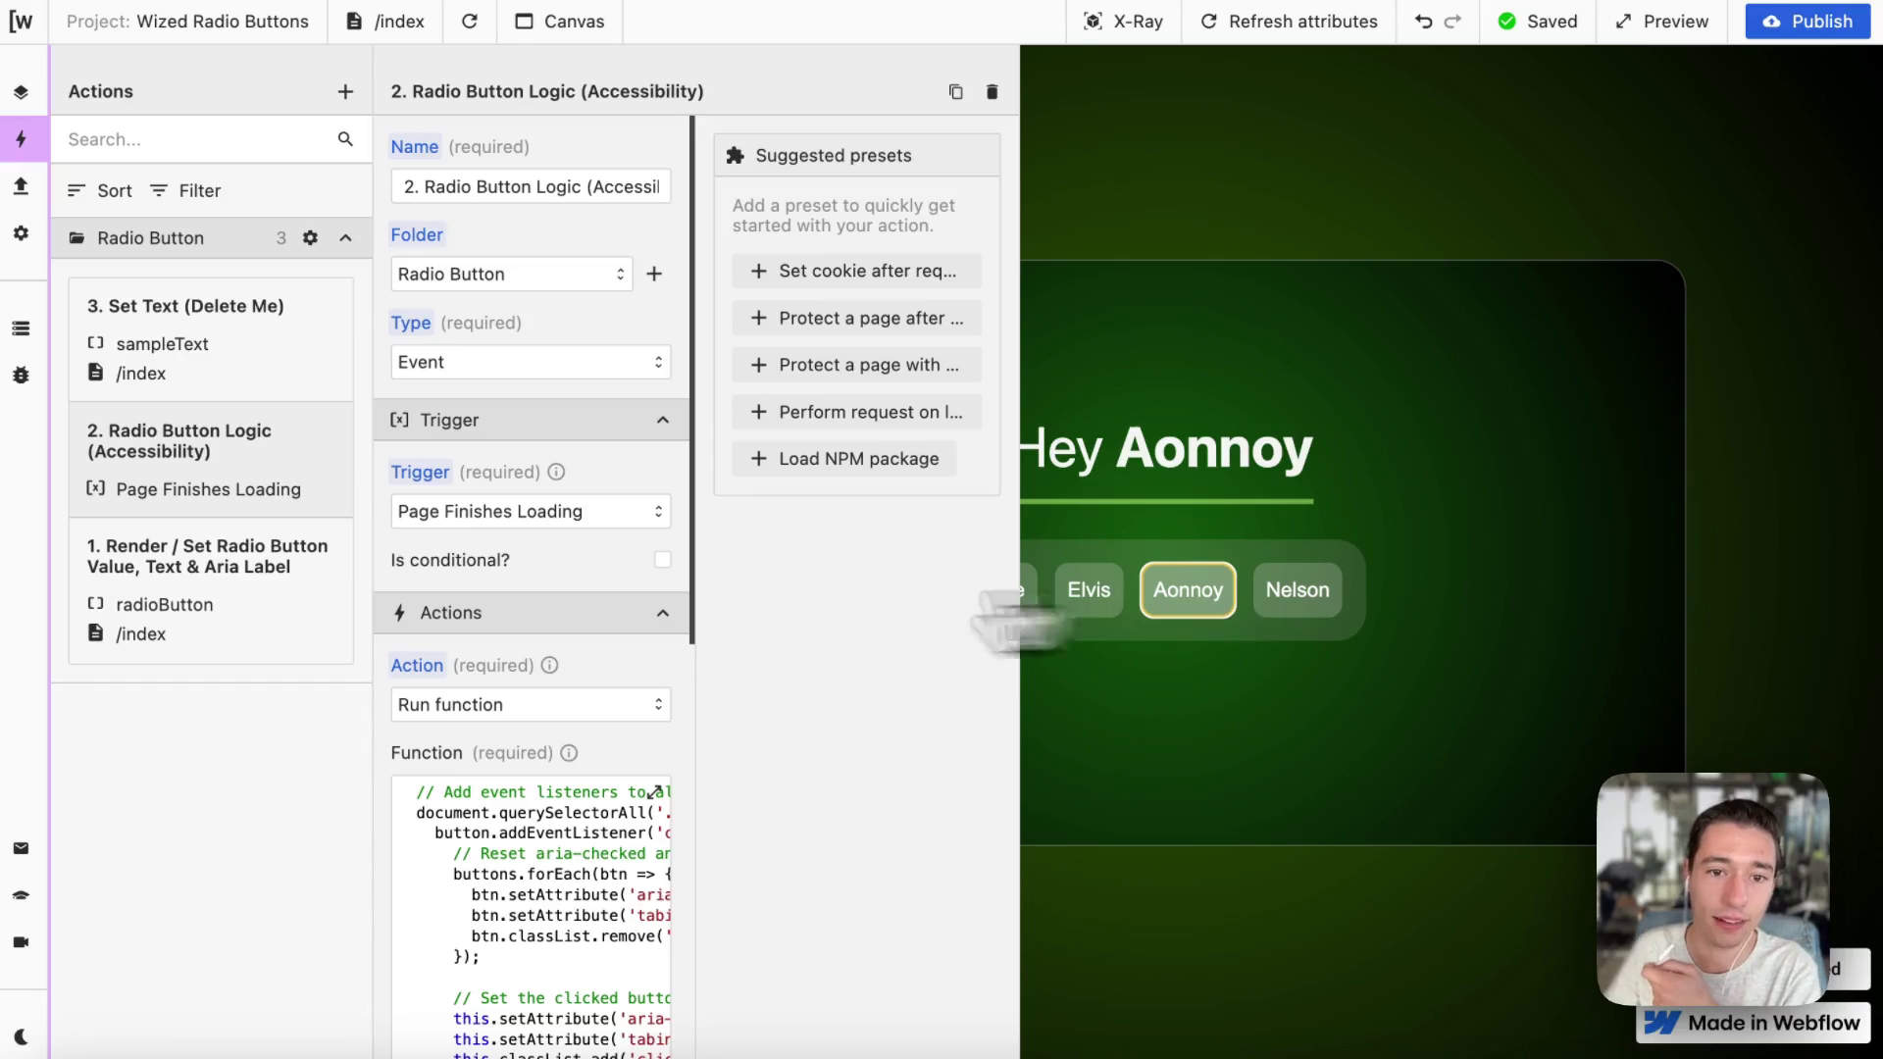
{"action": "scroll", "coordinate": [549, 706], "scroll_direction": "down", "scroll_amount": 10}
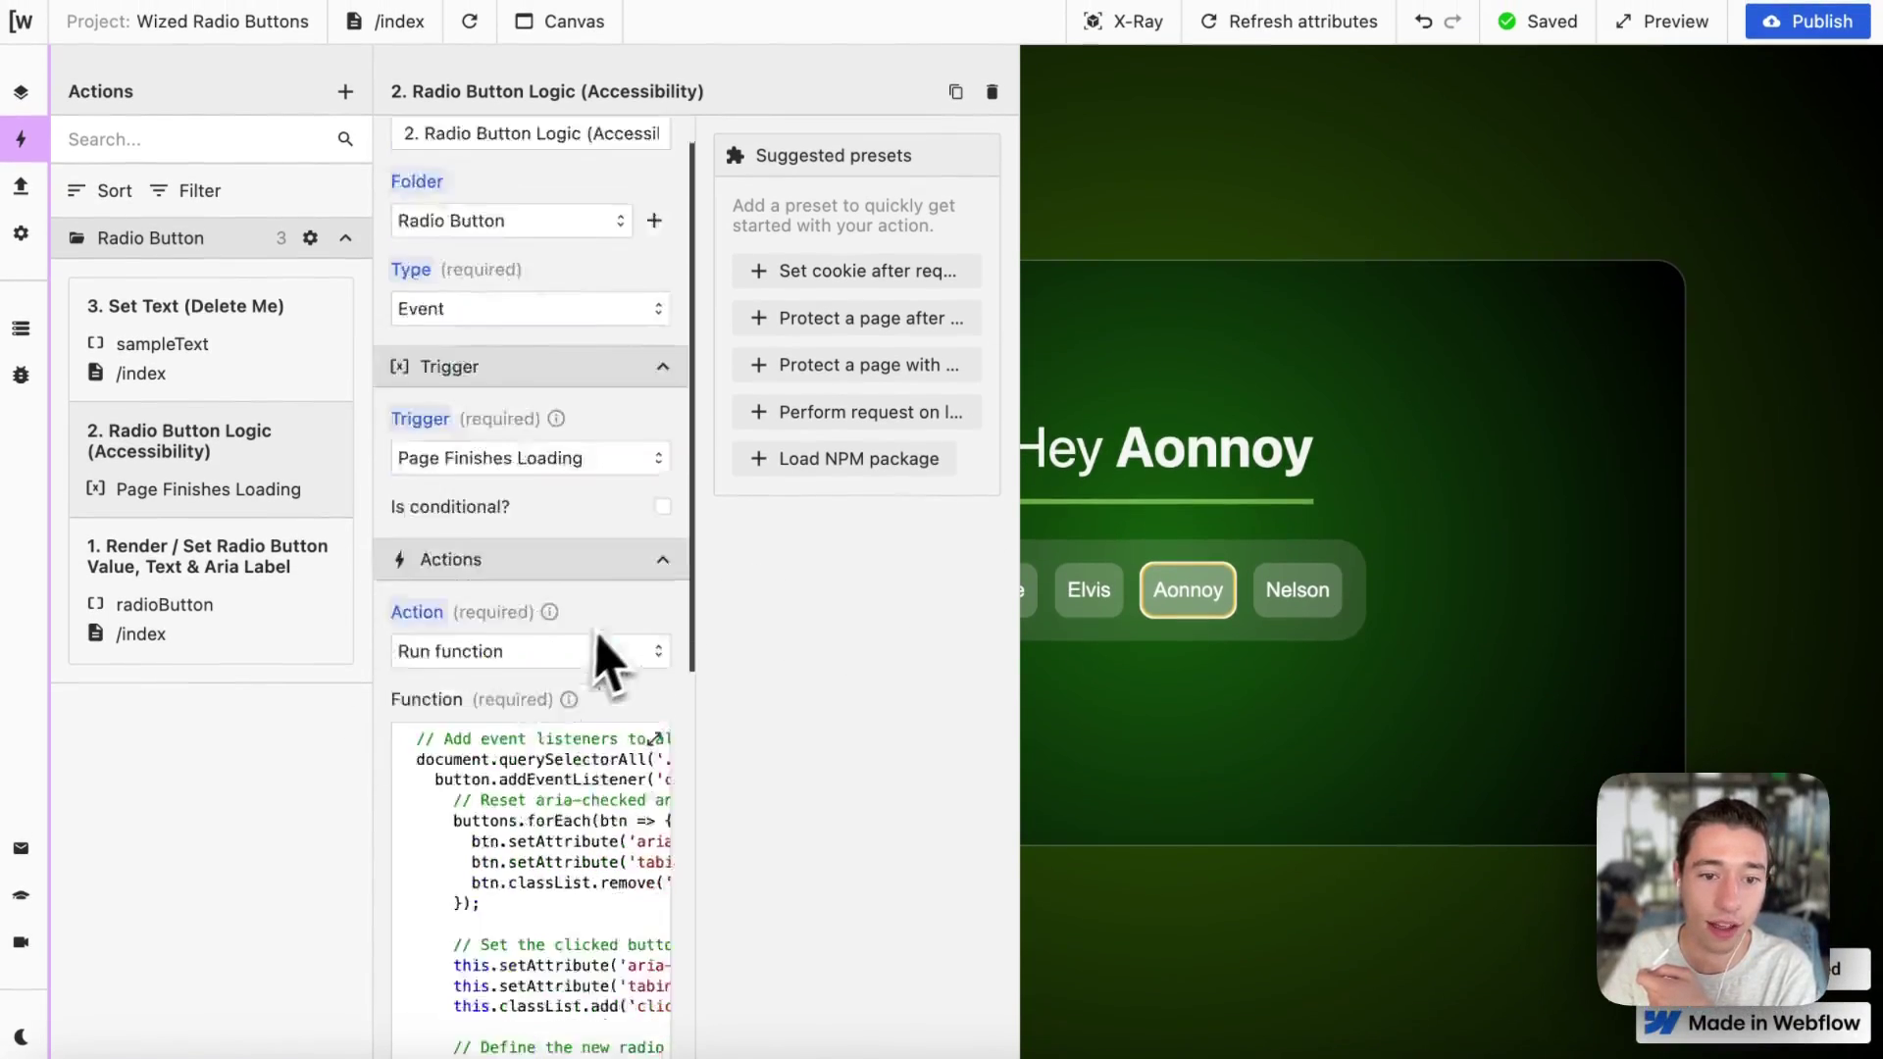
{"action": "left_click", "coordinate": [616, 887]}
Select the second radio option in the preview and cycle forward past the last option to the third one.
{"action": "left_click", "coordinate": [1059, 596]}
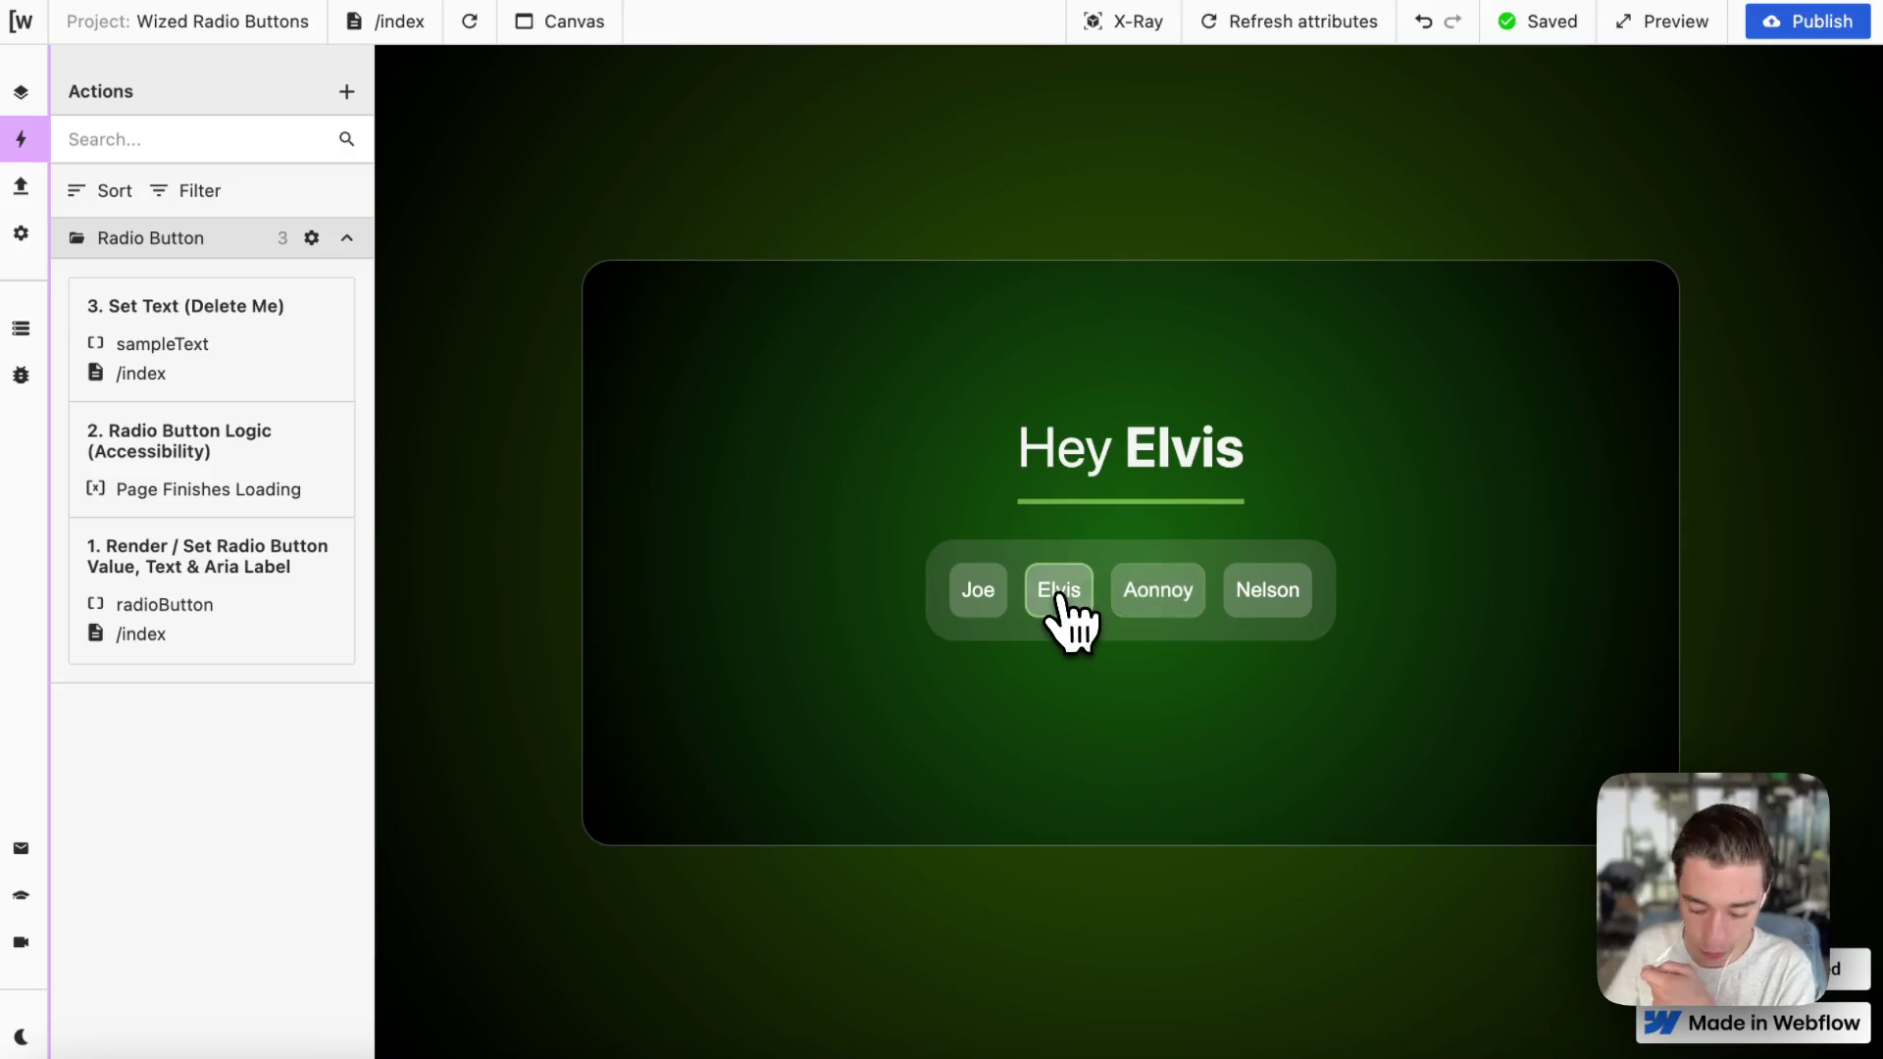
{"action": "key", "text": "Right"}
{"action": "key", "text": "Right"}
{"action": "key", "text": "Right"}
{"action": "key", "text": "Right"}
{"action": "key", "text": "Right"}
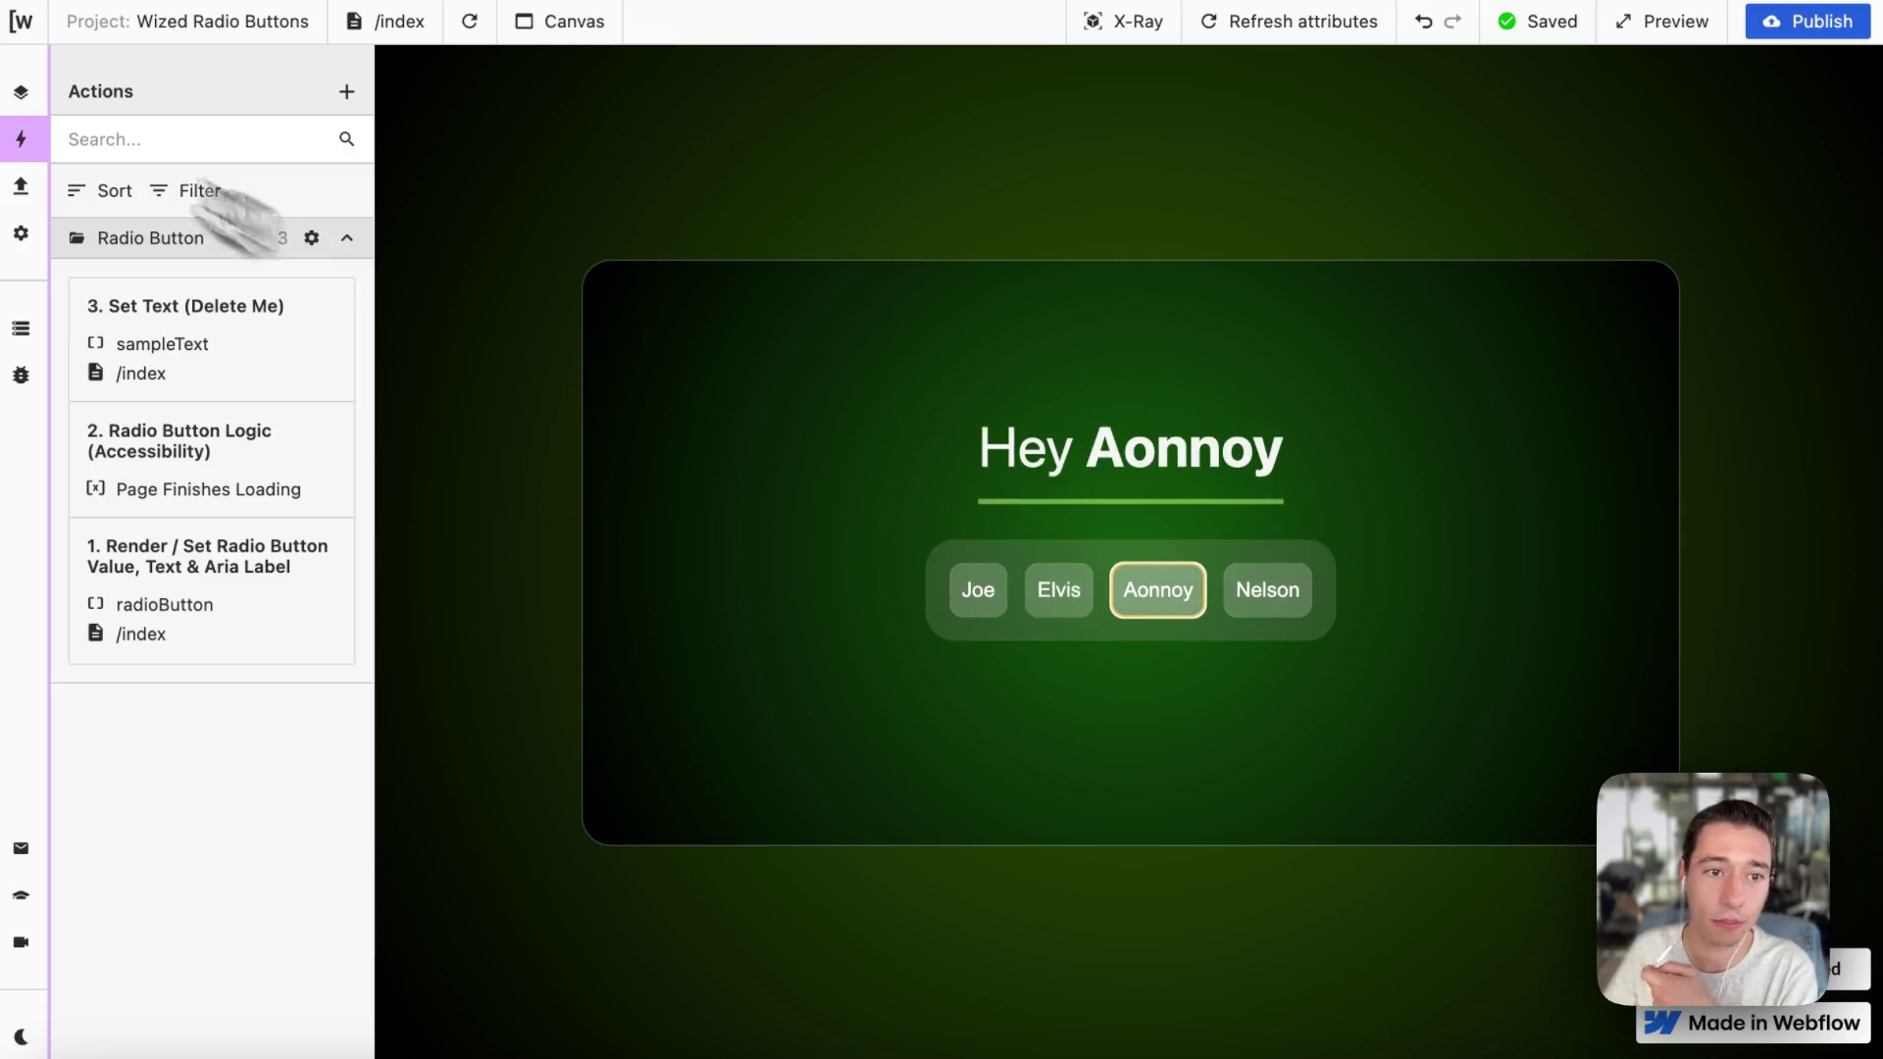
Show the Data Store and cycle forward from the first radio option to the fourth while checking i.radioInputValue.
{"action": "left_click", "coordinate": [21, 328]}
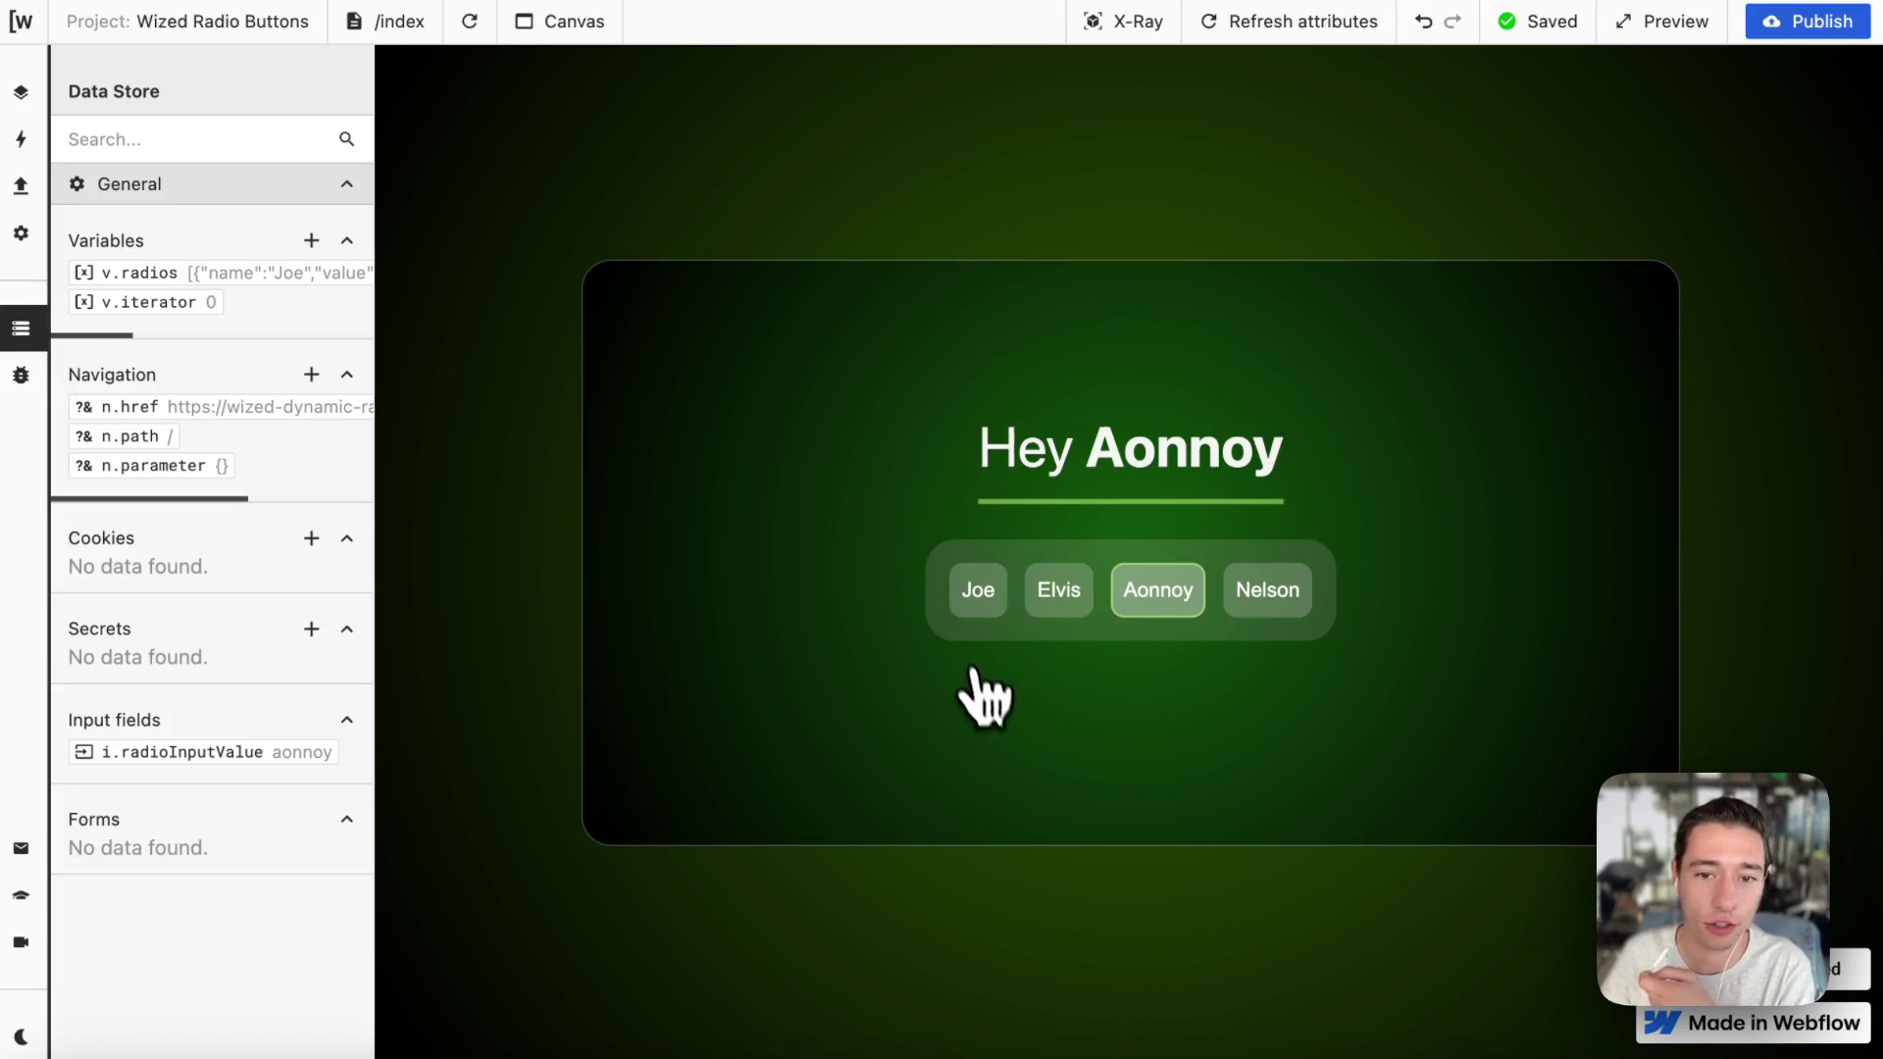
{"action": "left_click", "coordinate": [981, 590]}
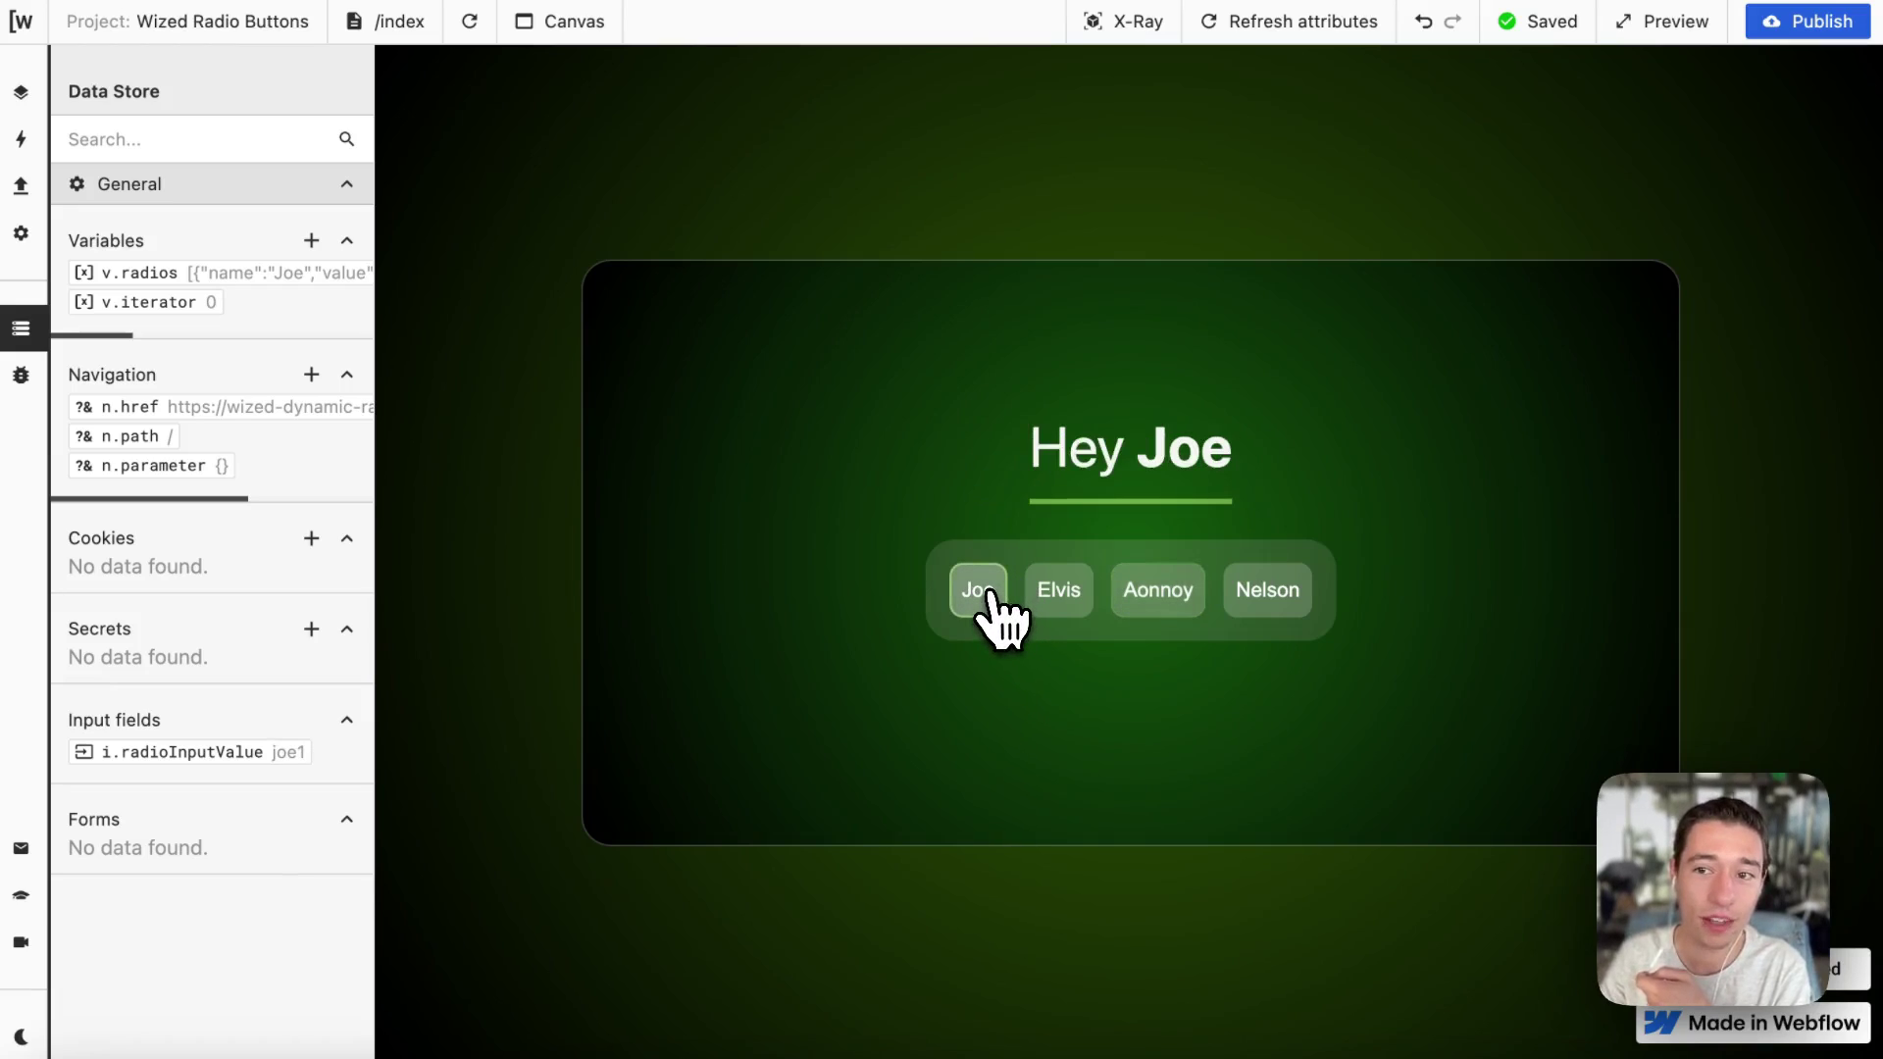
{"action": "key", "text": "Right"}
{"action": "key", "text": "Right"}
{"action": "key", "text": "Right"}
{"action": "key", "text": "Right"}
{"action": "key", "text": "Right"}
{"action": "key", "text": "Right"}
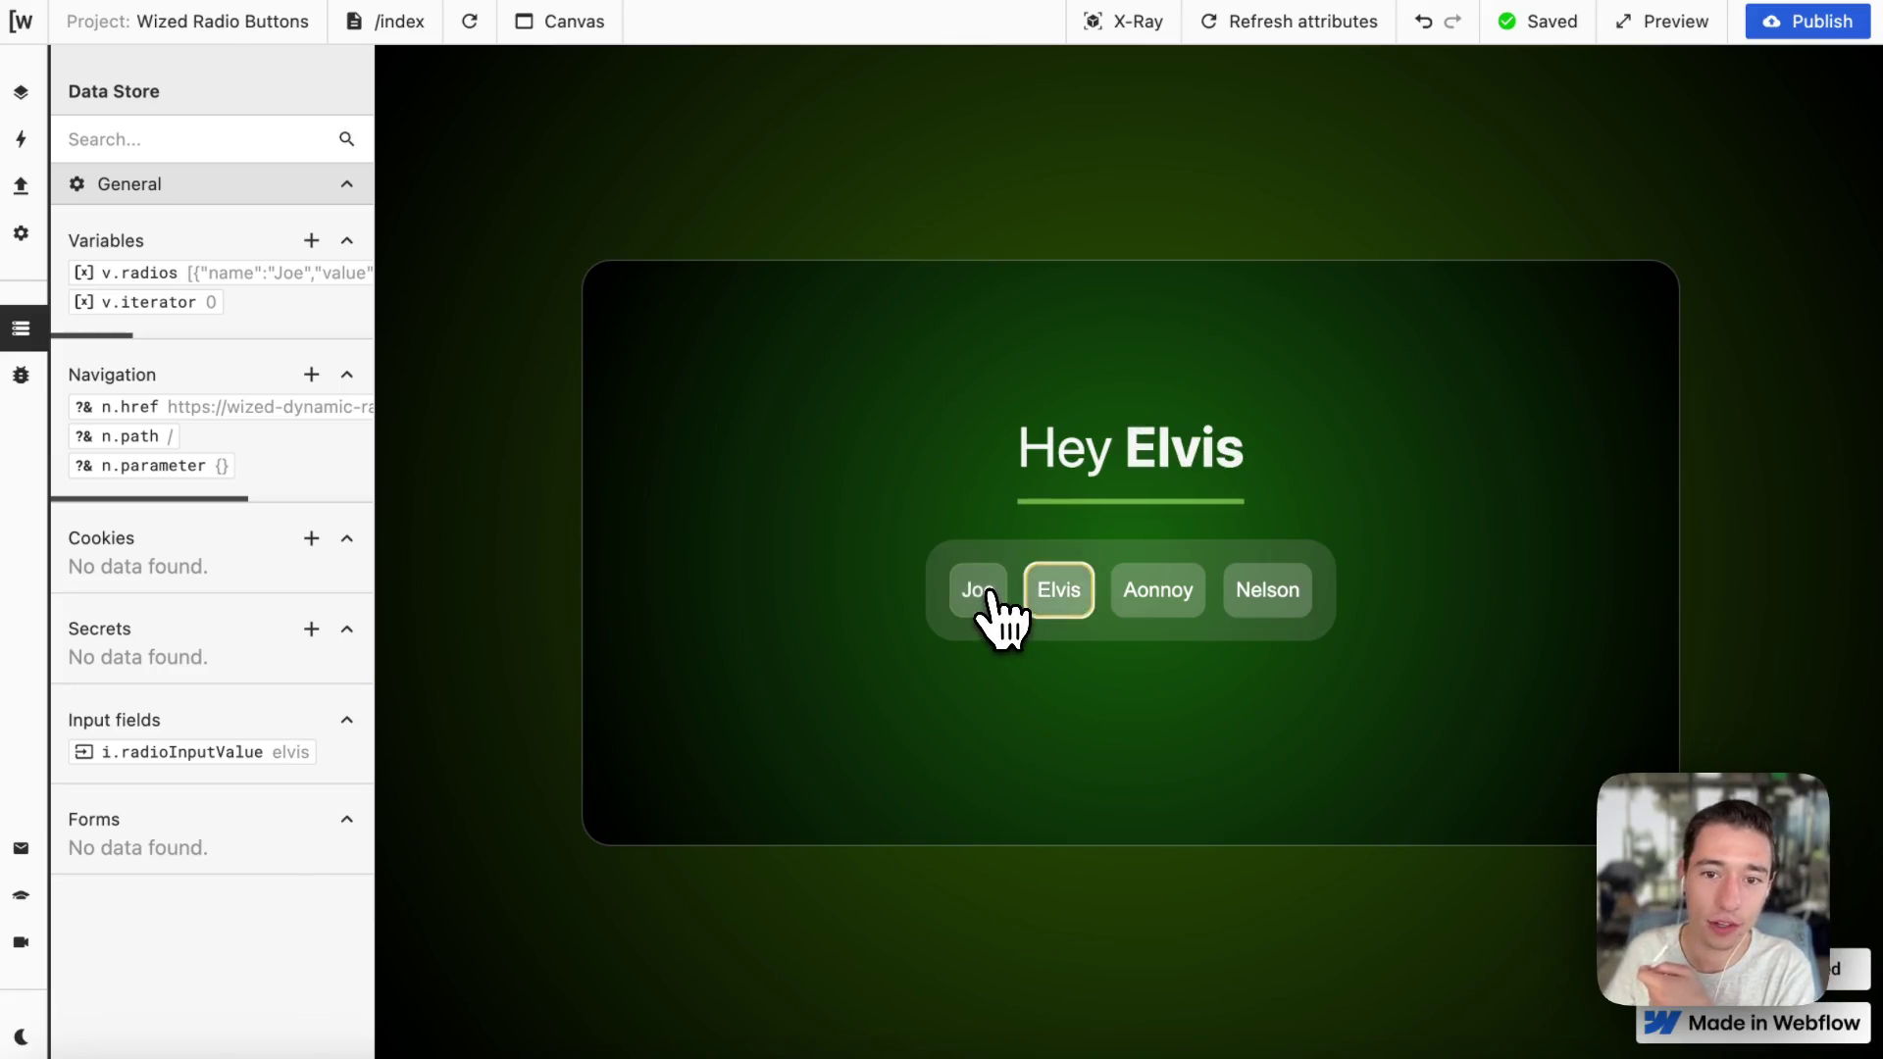
{"action": "key", "text": "Right"}
{"action": "key", "text": "Right"}
{"action": "key", "text": "Right"}
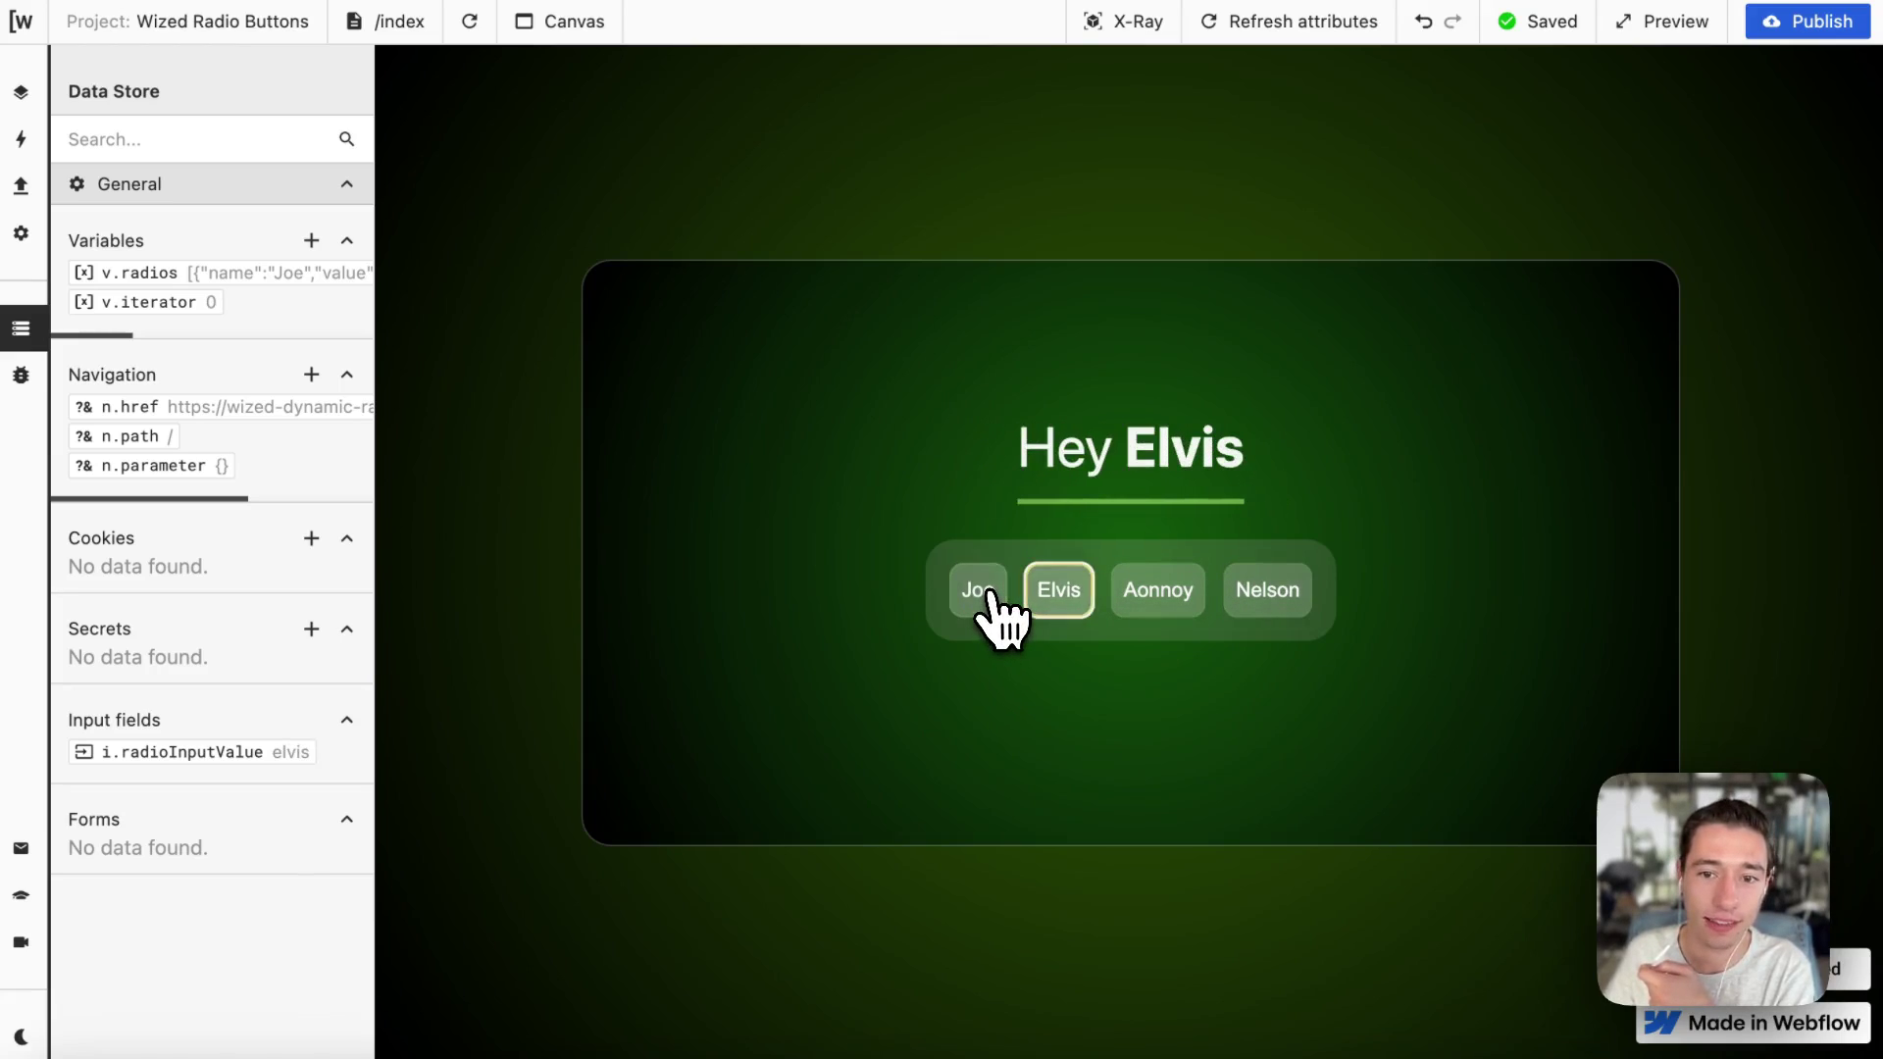
{"action": "key", "text": "Right"}
{"action": "key", "text": "Right"}
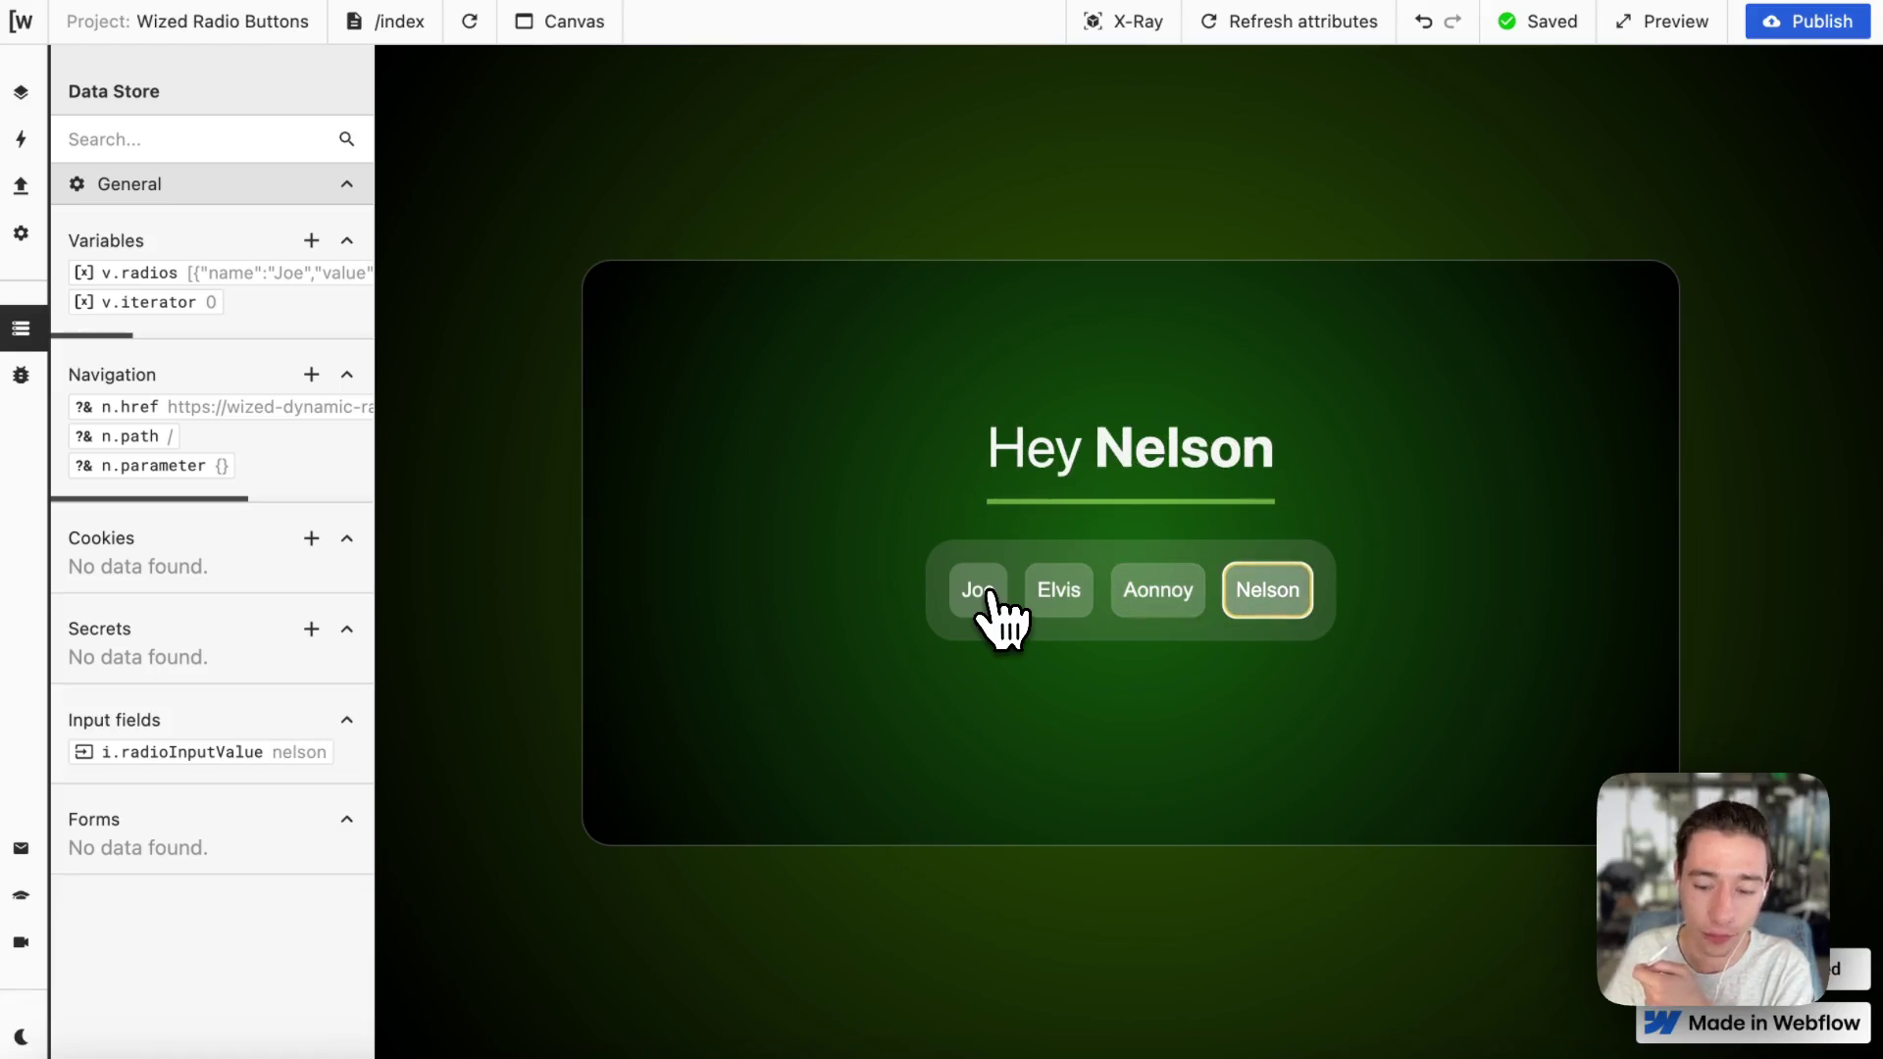
Move back and forth through the radio options, ending on the third, and compare i.radioInputValue with each selection.
{"action": "key", "text": "Left"}
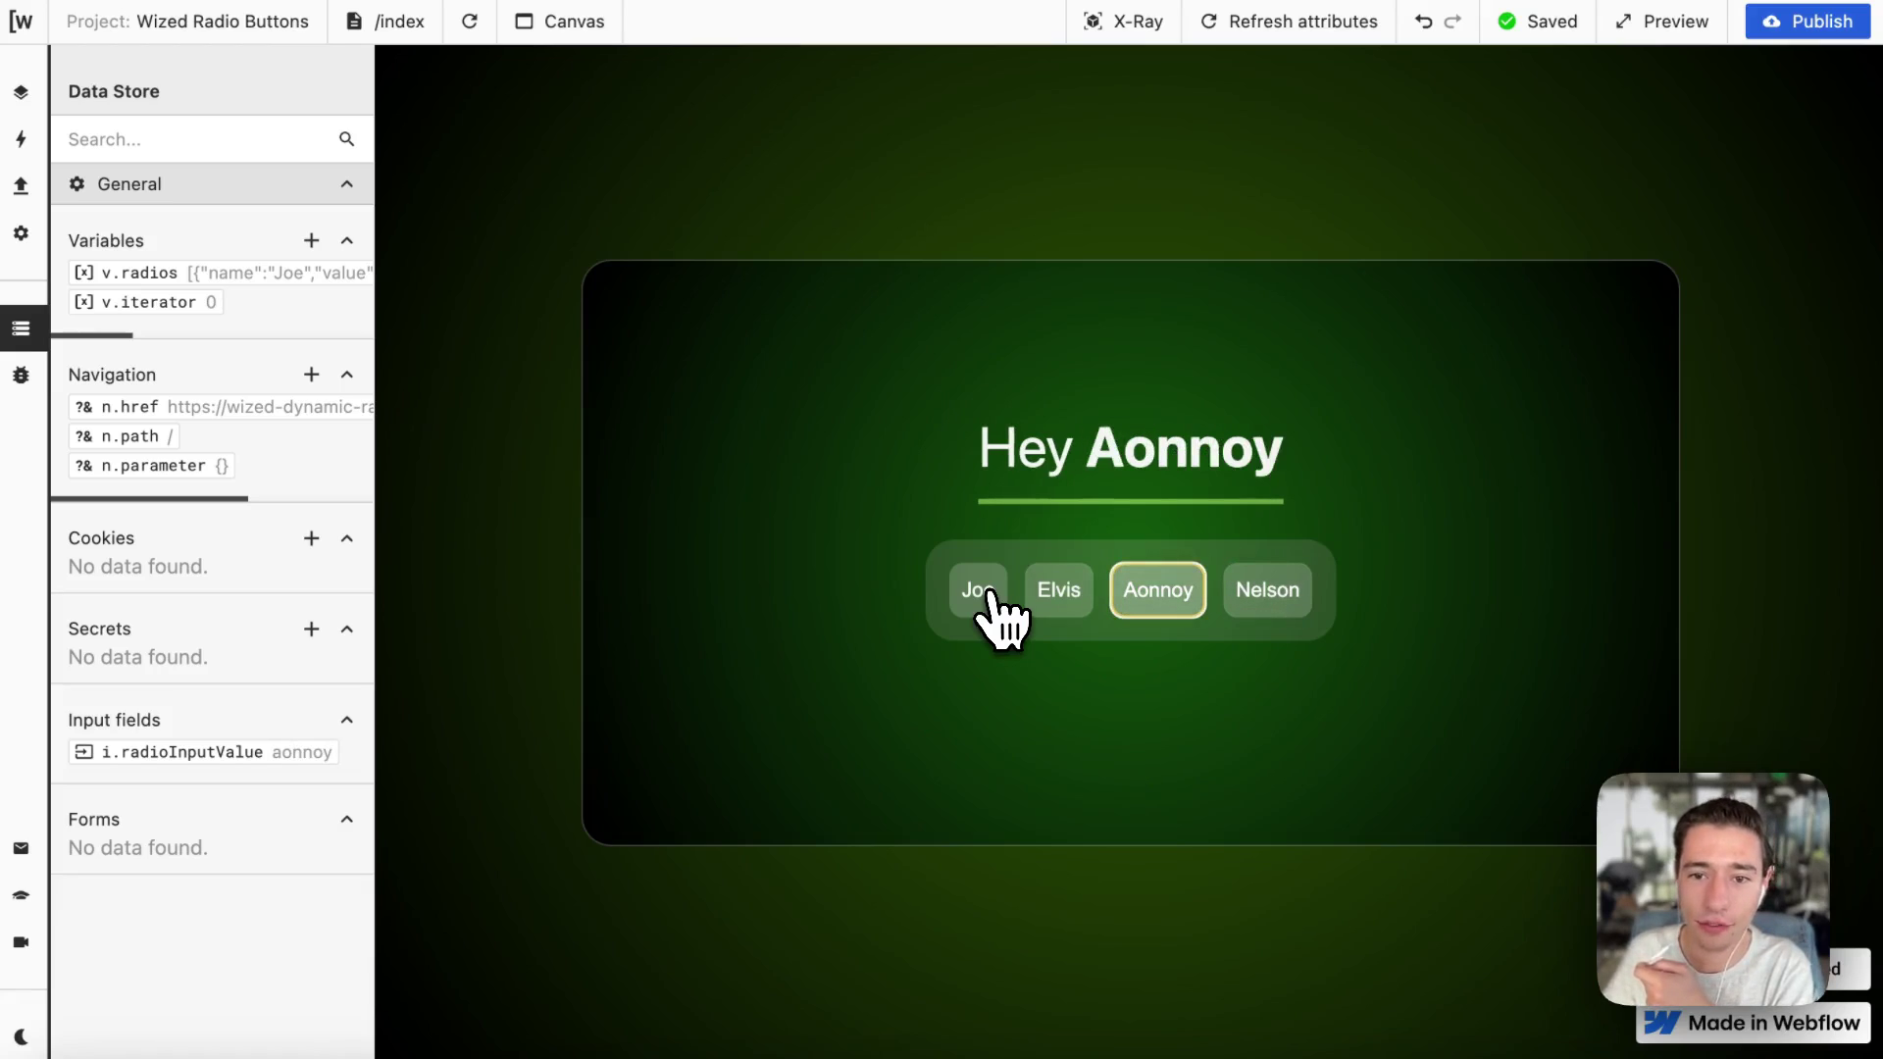
{"action": "key", "text": "Left"}
{"action": "key", "text": "Left"}
{"action": "key", "text": "Right"}
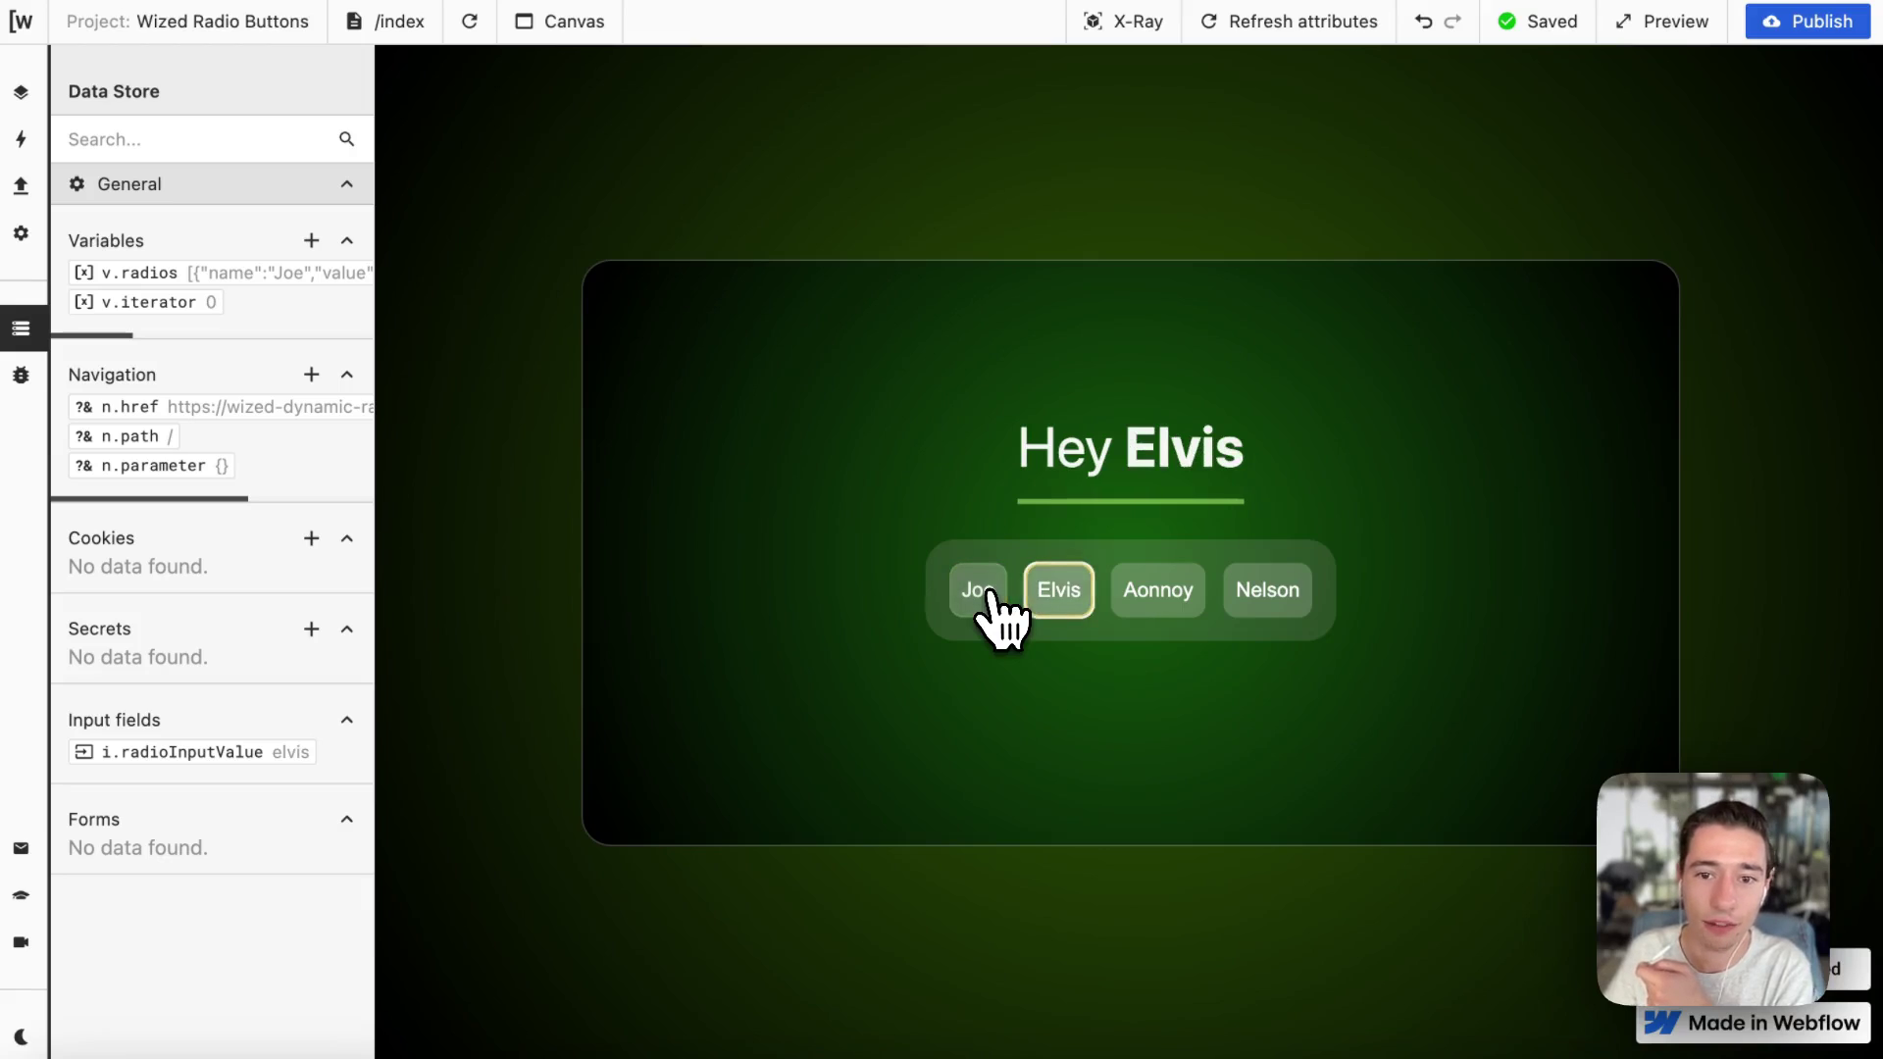
{"action": "key", "text": "Right"}
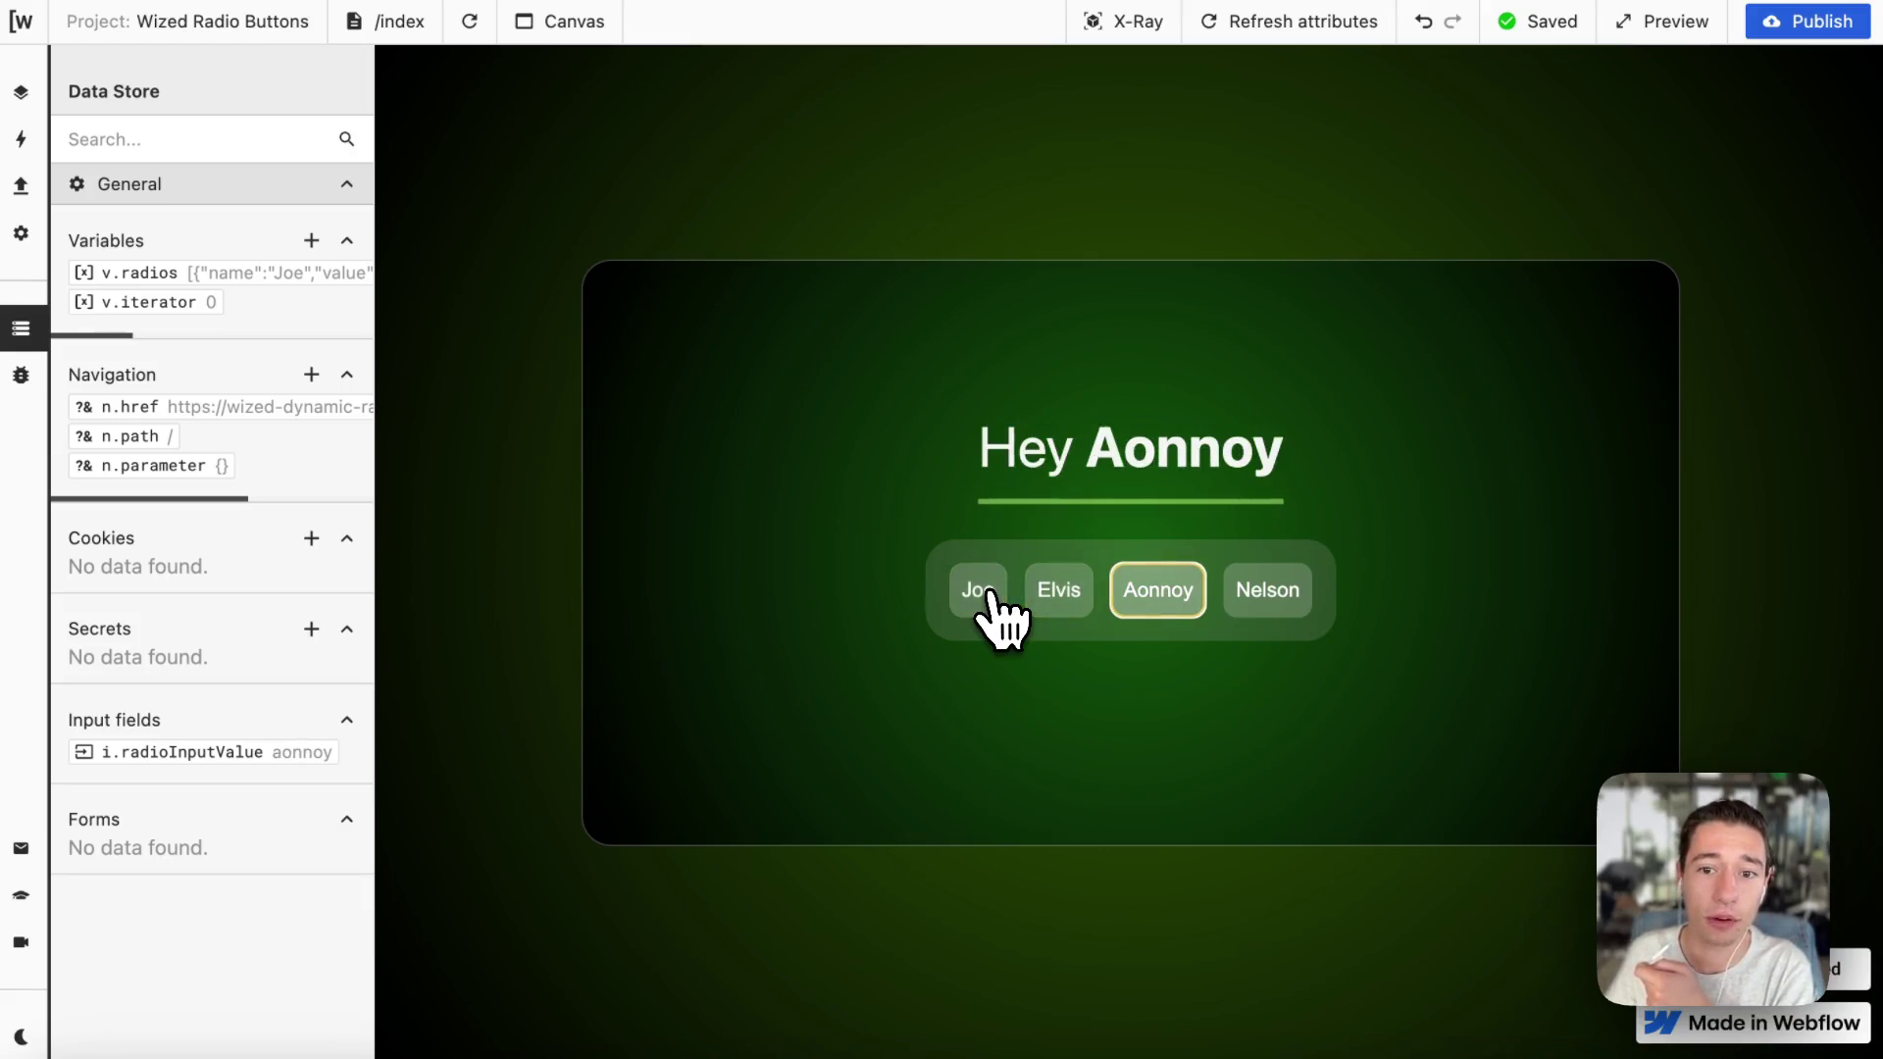
{"action": "key", "text": "Right"}
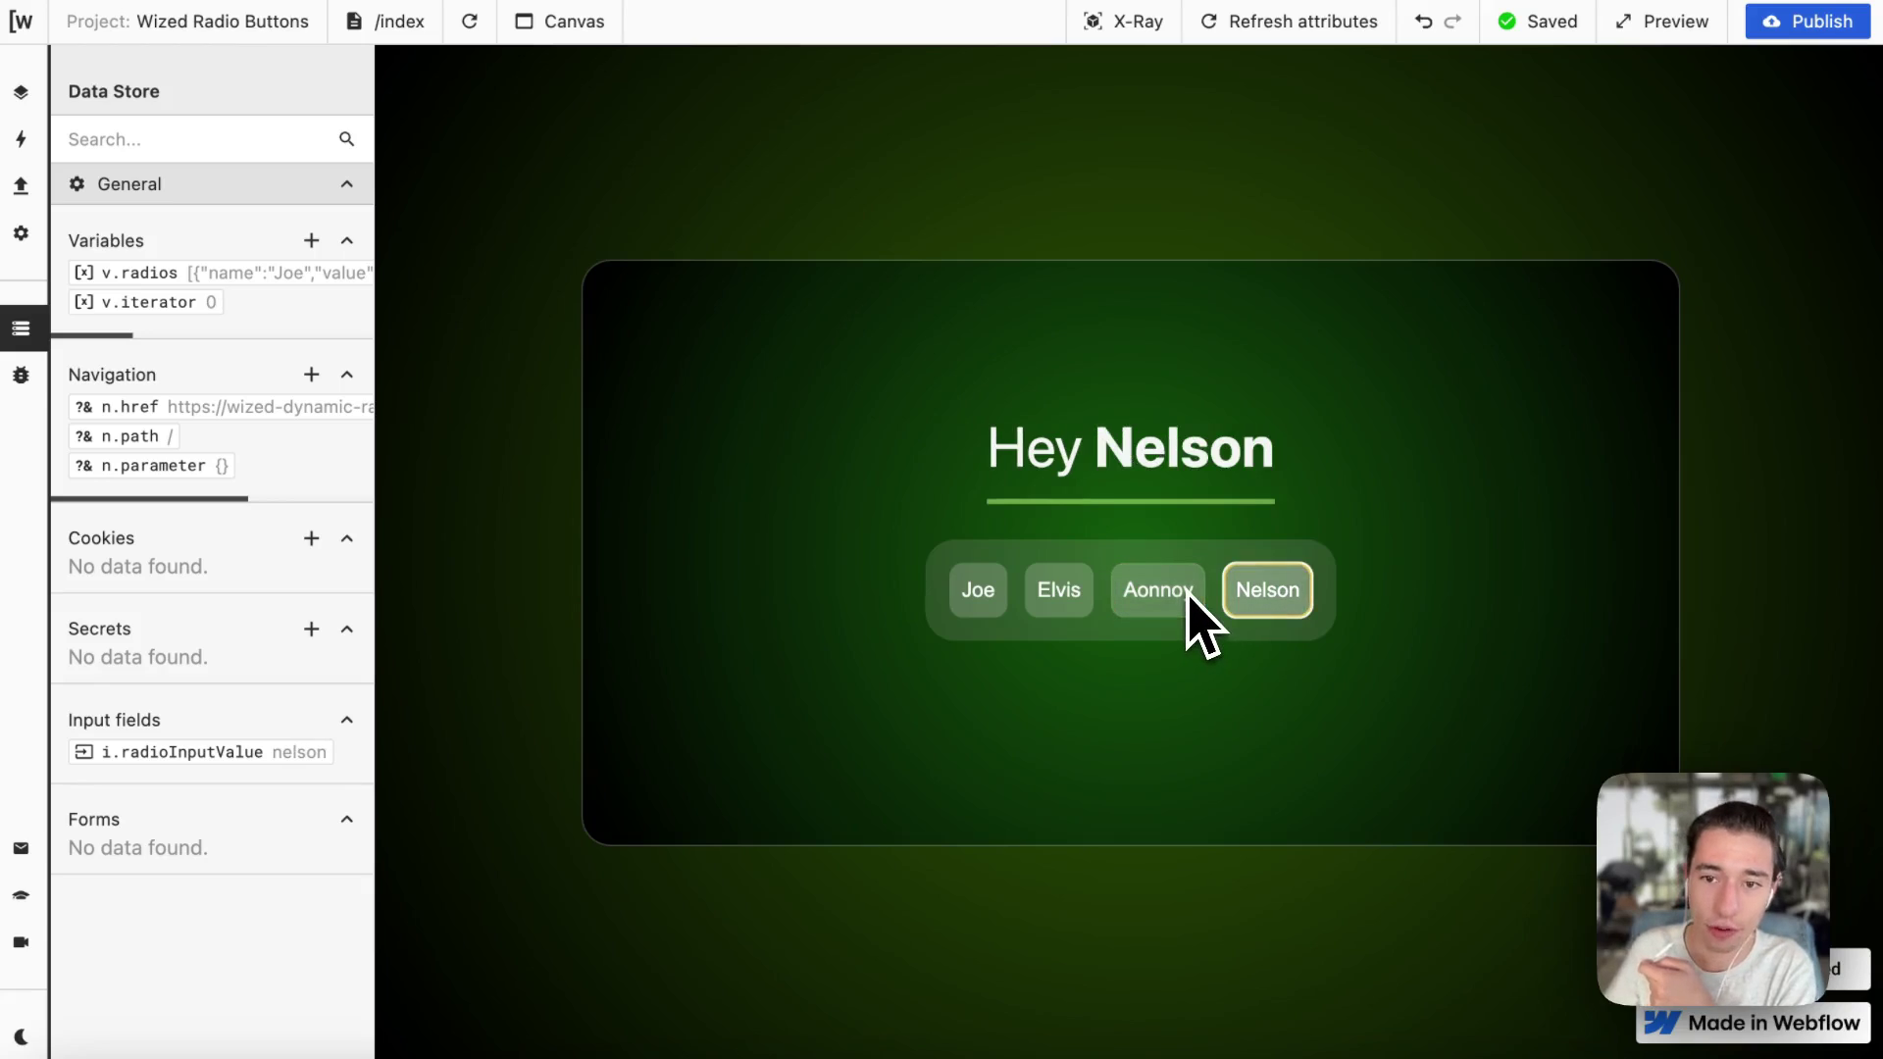
{"action": "key", "text": "Left"}
{"action": "key", "text": "Left"}
{"action": "key", "text": "Left"}
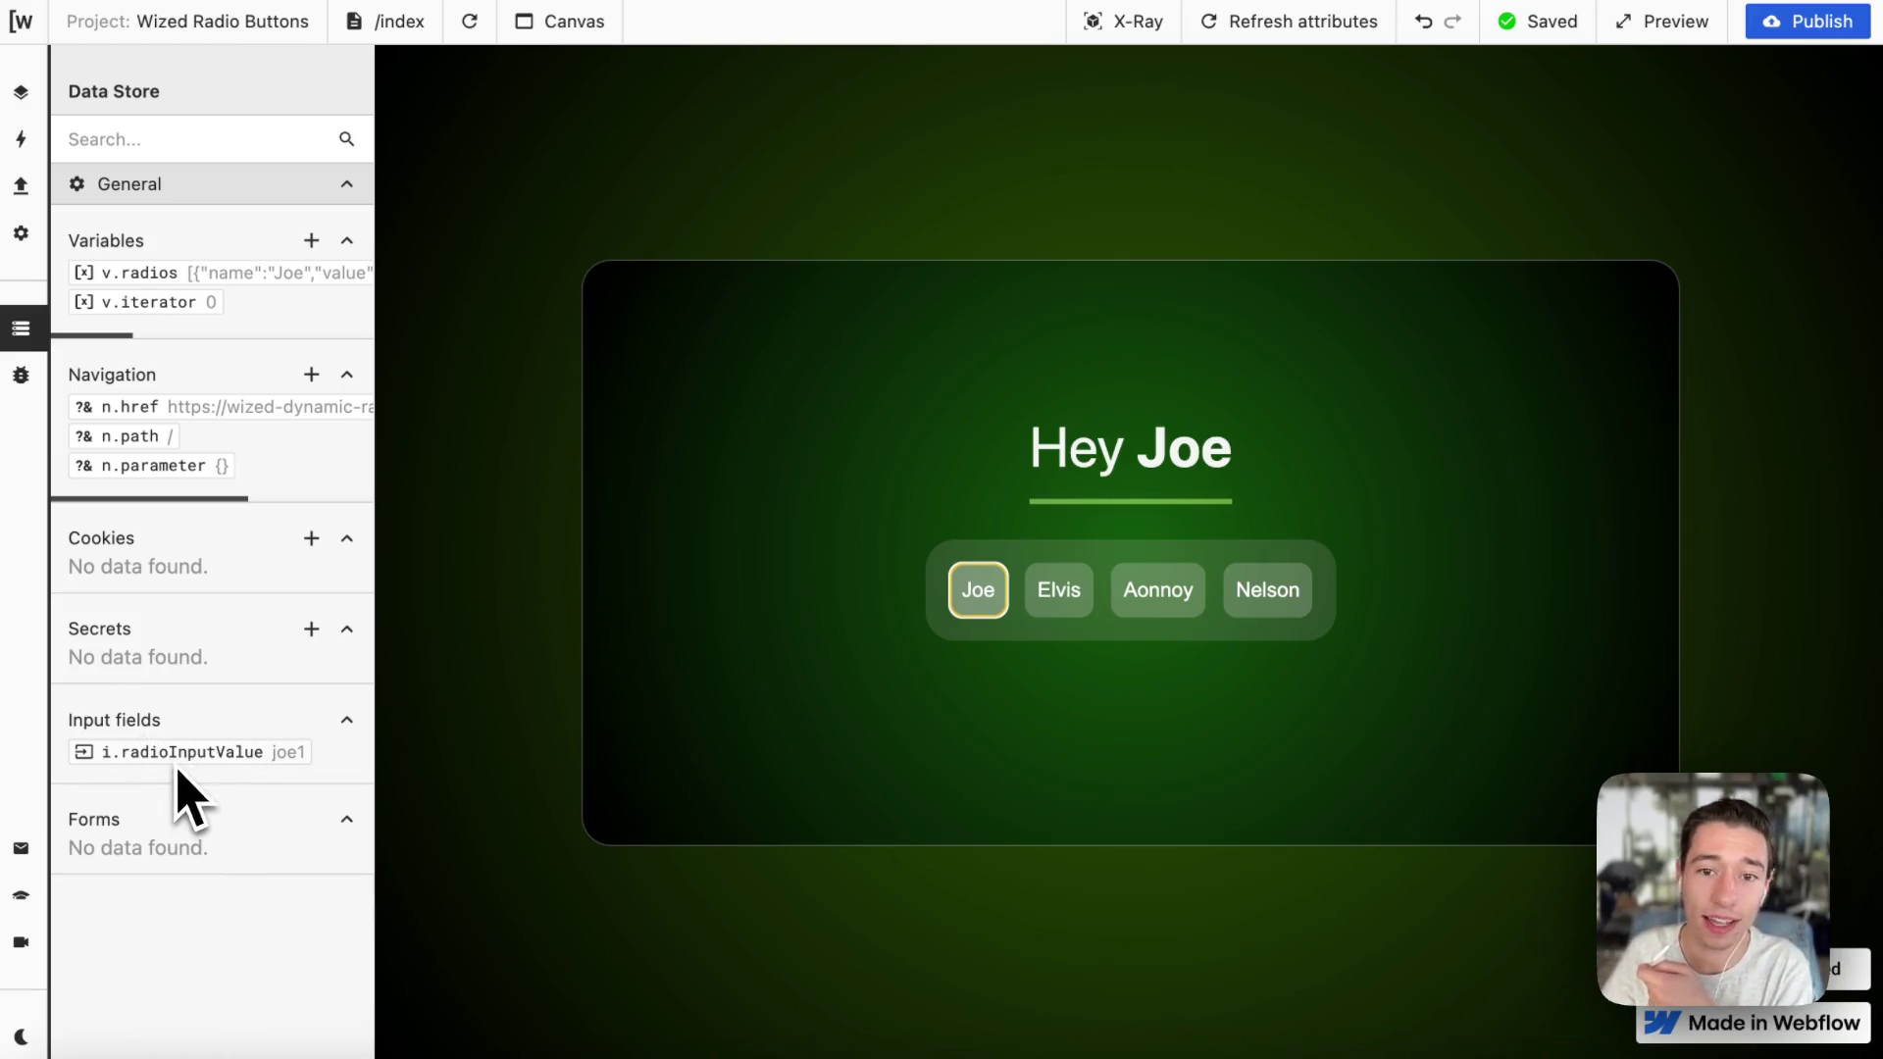
{"action": "key", "text": "Right"}
{"action": "key", "text": "Right"}
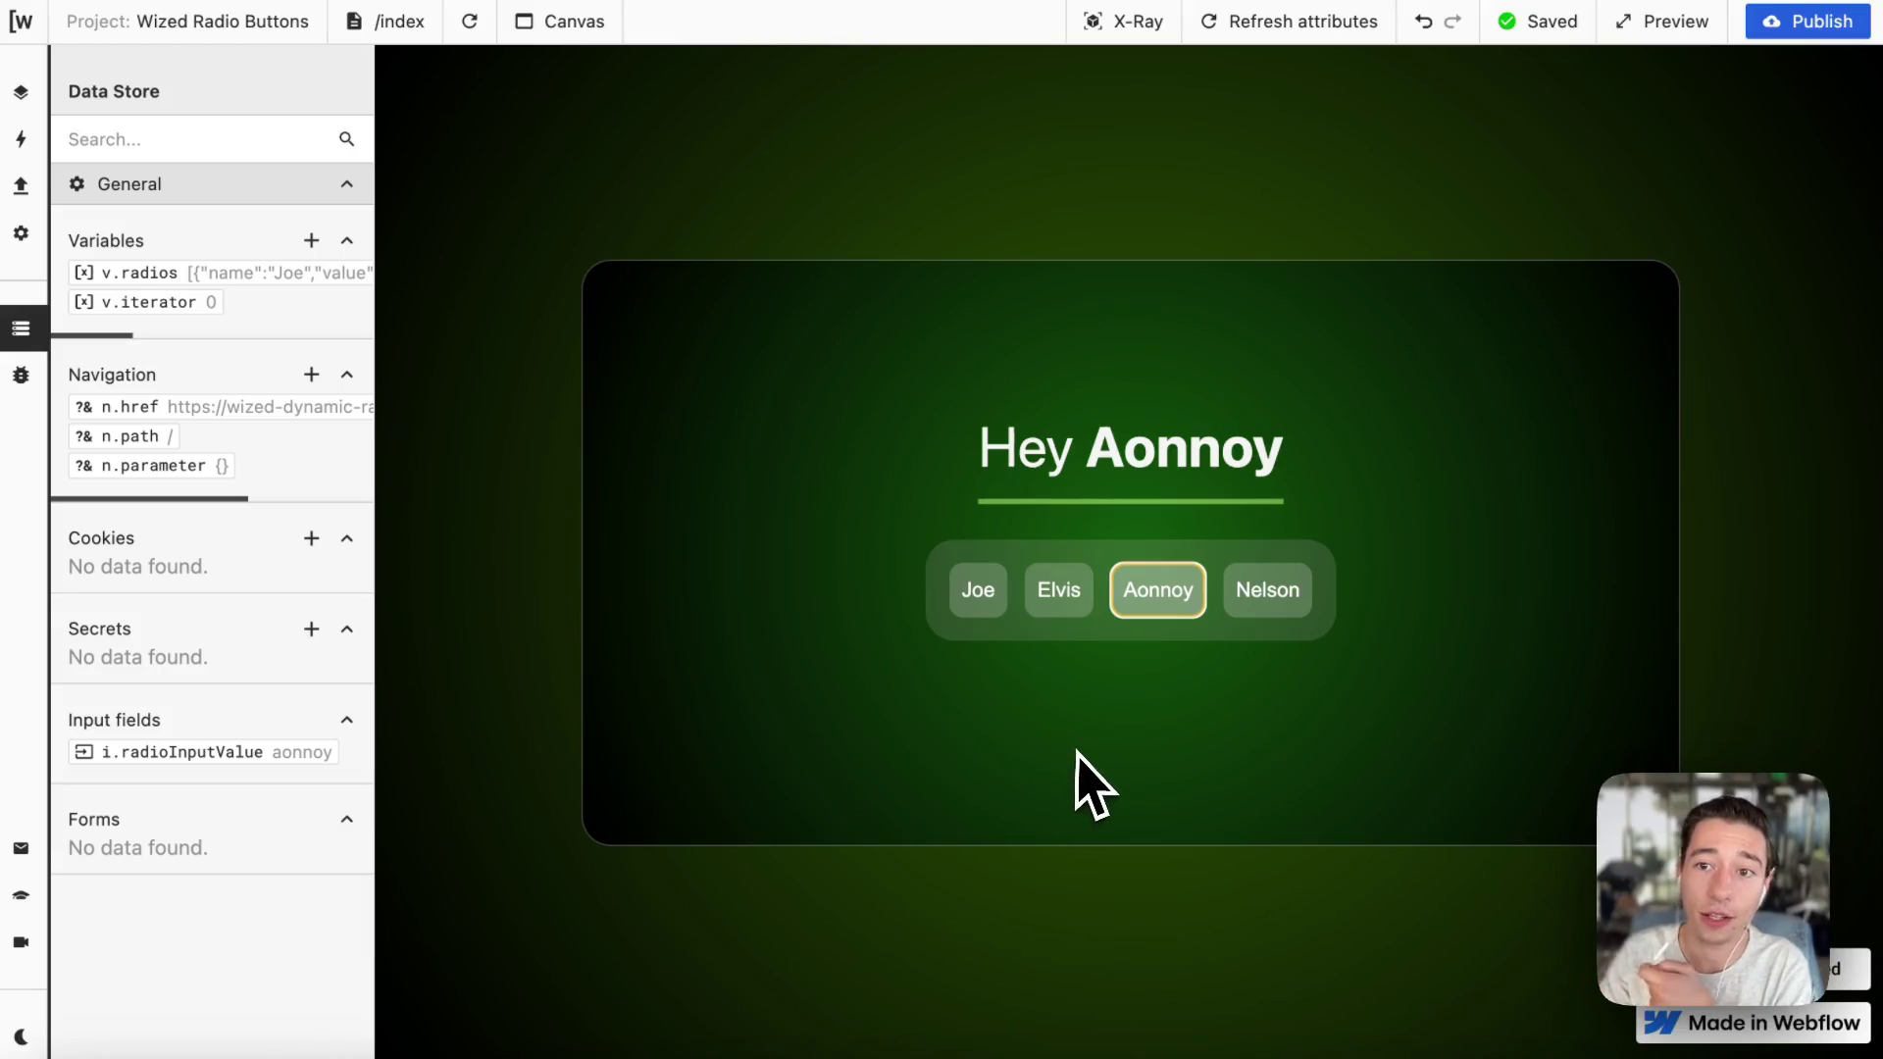
Review the value function of the Set Text (Delete Me) action, including the v.radios.find lookup by i.radioInputValue, and close the action.
{"action": "left_click", "coordinate": [21, 138]}
{"action": "left_click", "coordinate": [142, 328]}
{"action": "scroll", "coordinate": [539, 672], "scroll_direction": "down", "scroll_amount": 3}
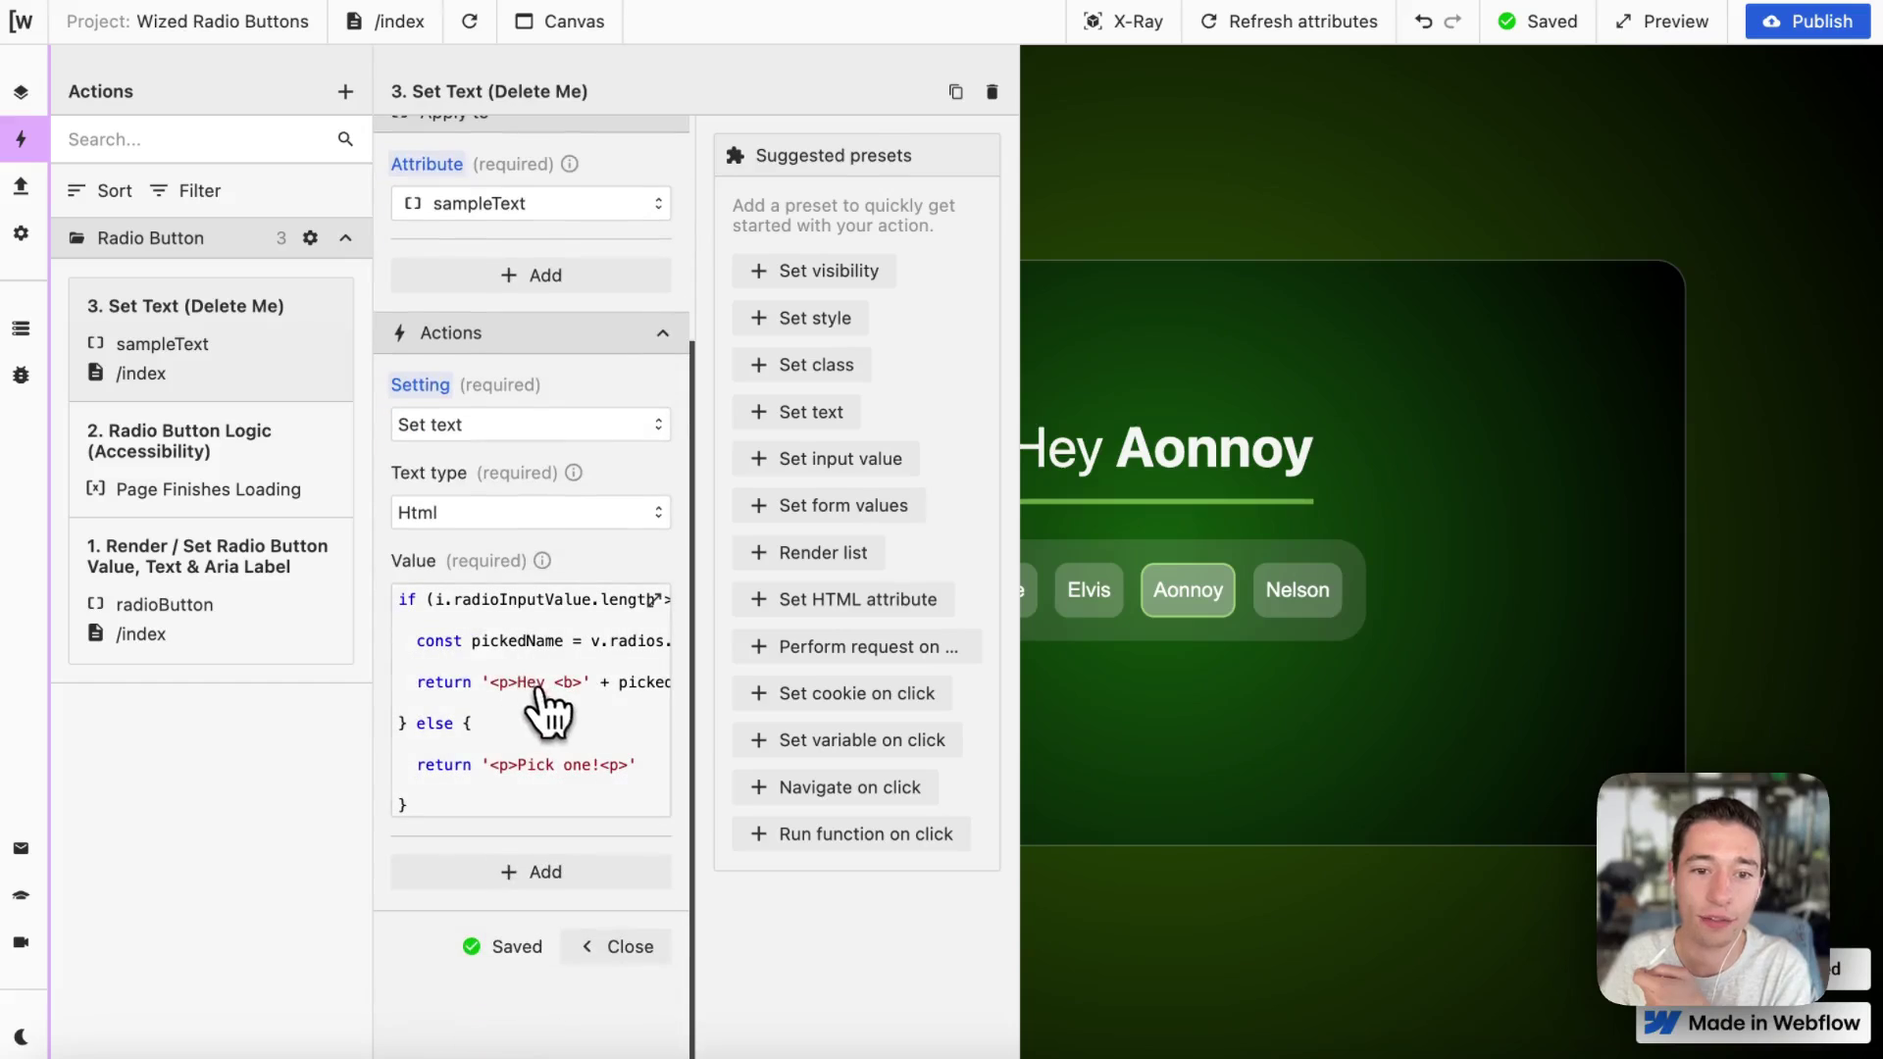
{"action": "left_click", "coordinate": [547, 706]}
{"action": "scroll", "coordinate": [1167, 630], "scroll_direction": "down", "scroll_amount": 1}
{"action": "scroll", "coordinate": [1176, 630], "scroll_direction": "up", "scroll_amount": 1}
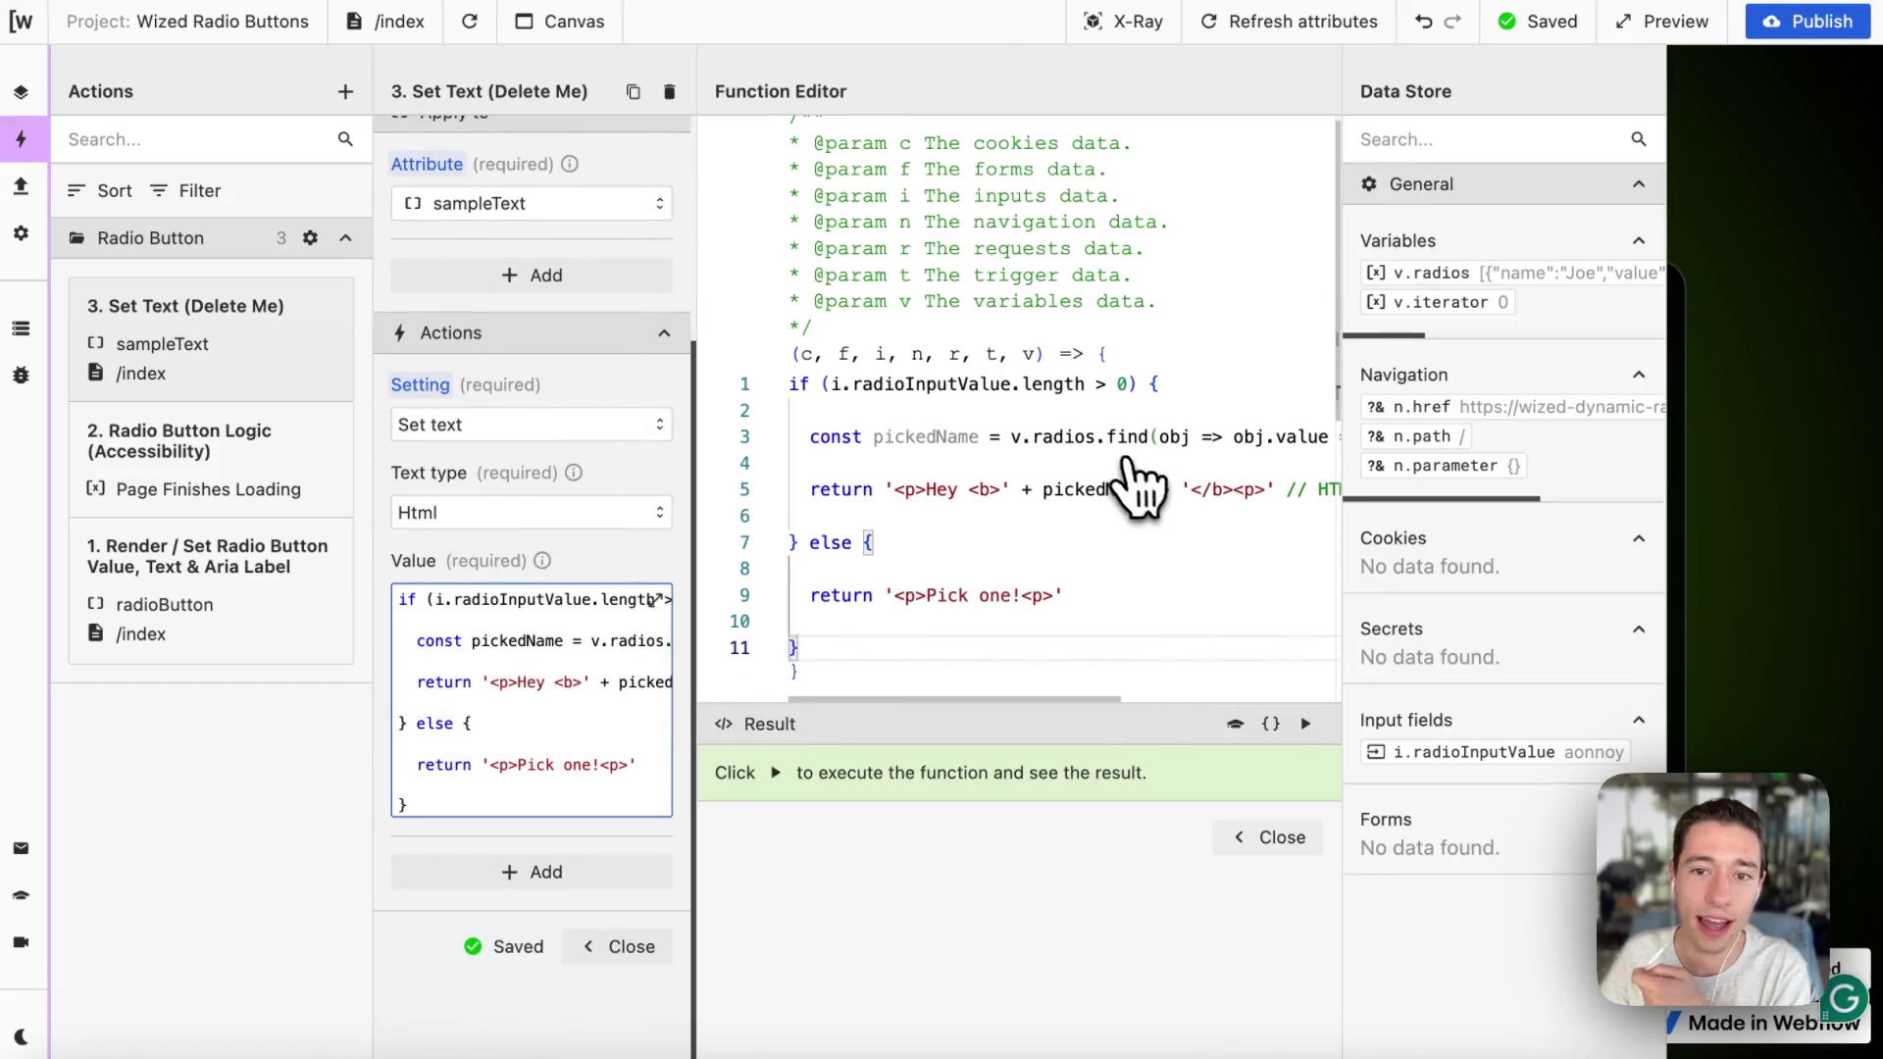
{"action": "scroll", "coordinate": [1128, 481], "scroll_direction": "right", "scroll_amount": 2}
{"action": "scroll", "coordinate": [1127, 480], "scroll_direction": "right", "scroll_amount": 5}
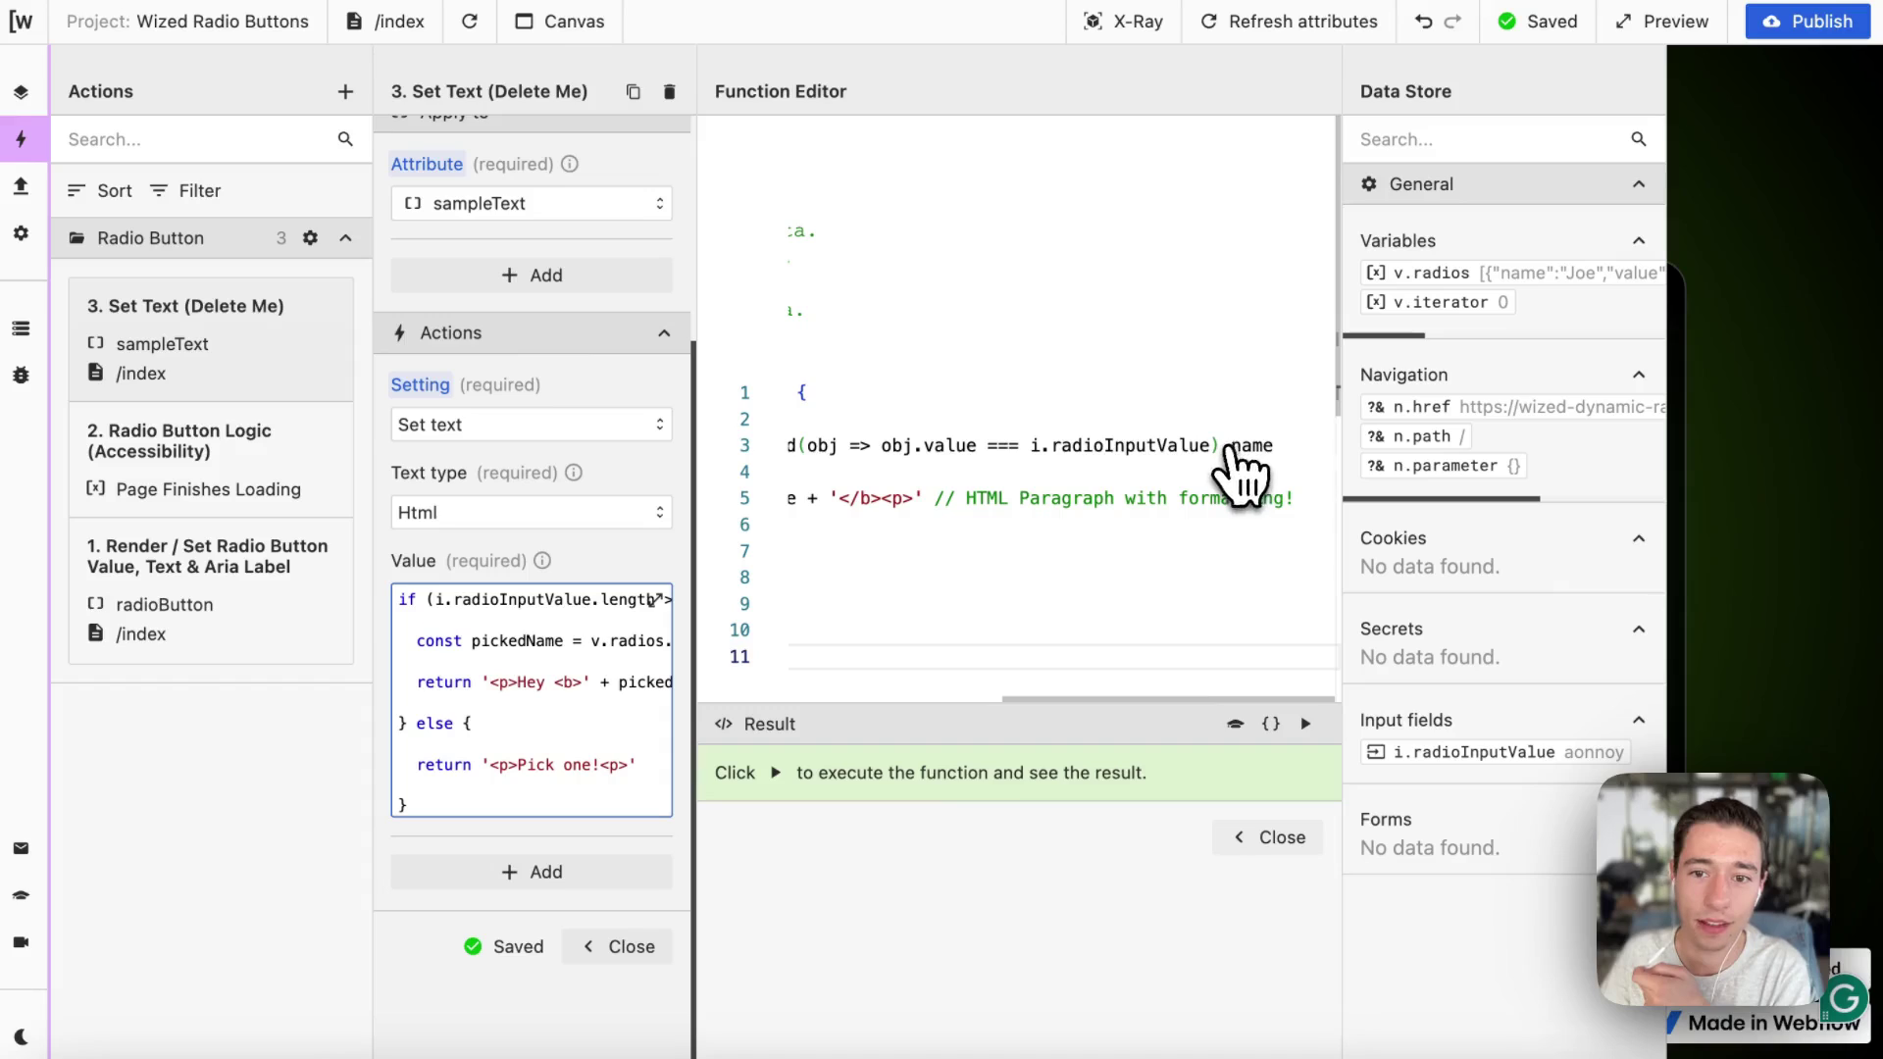
{"action": "scroll", "coordinate": [1231, 677], "scroll_direction": "left", "scroll_amount": 7}
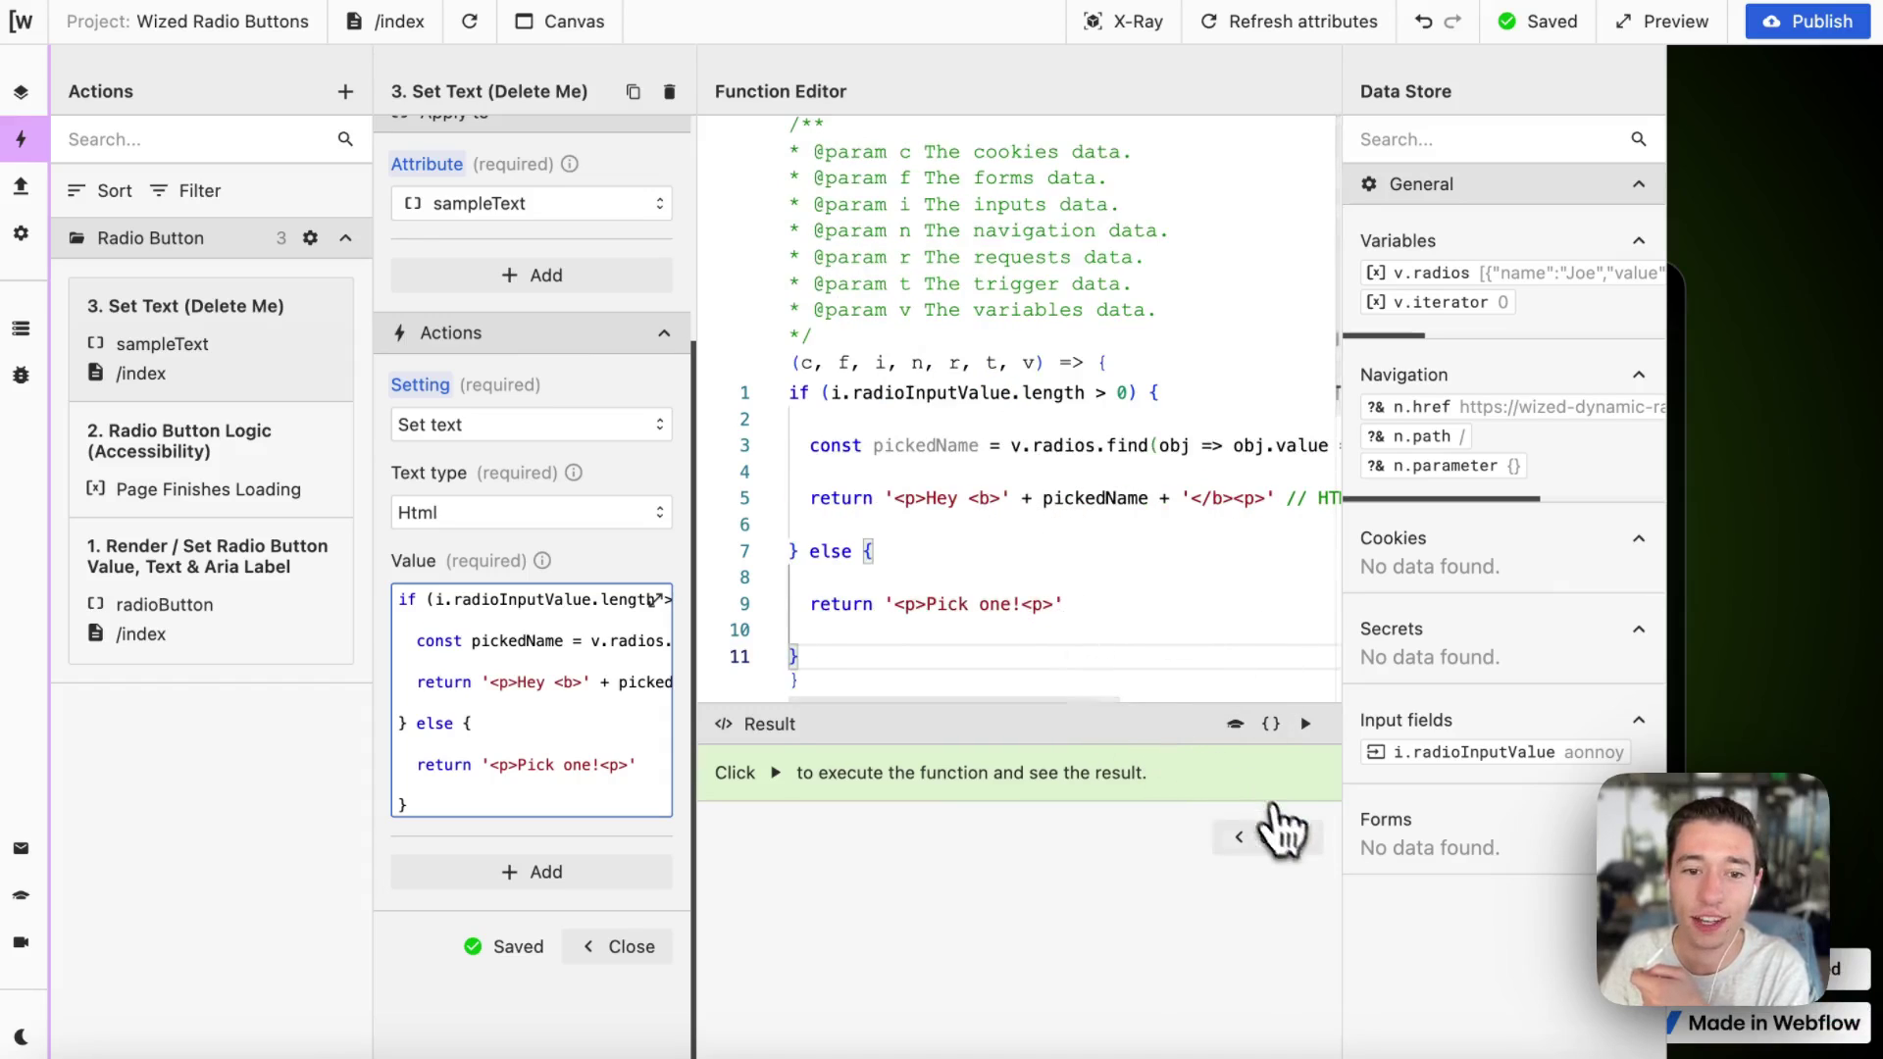
{"action": "left_click", "coordinate": [1275, 836]}
{"action": "left_click", "coordinate": [616, 947]}
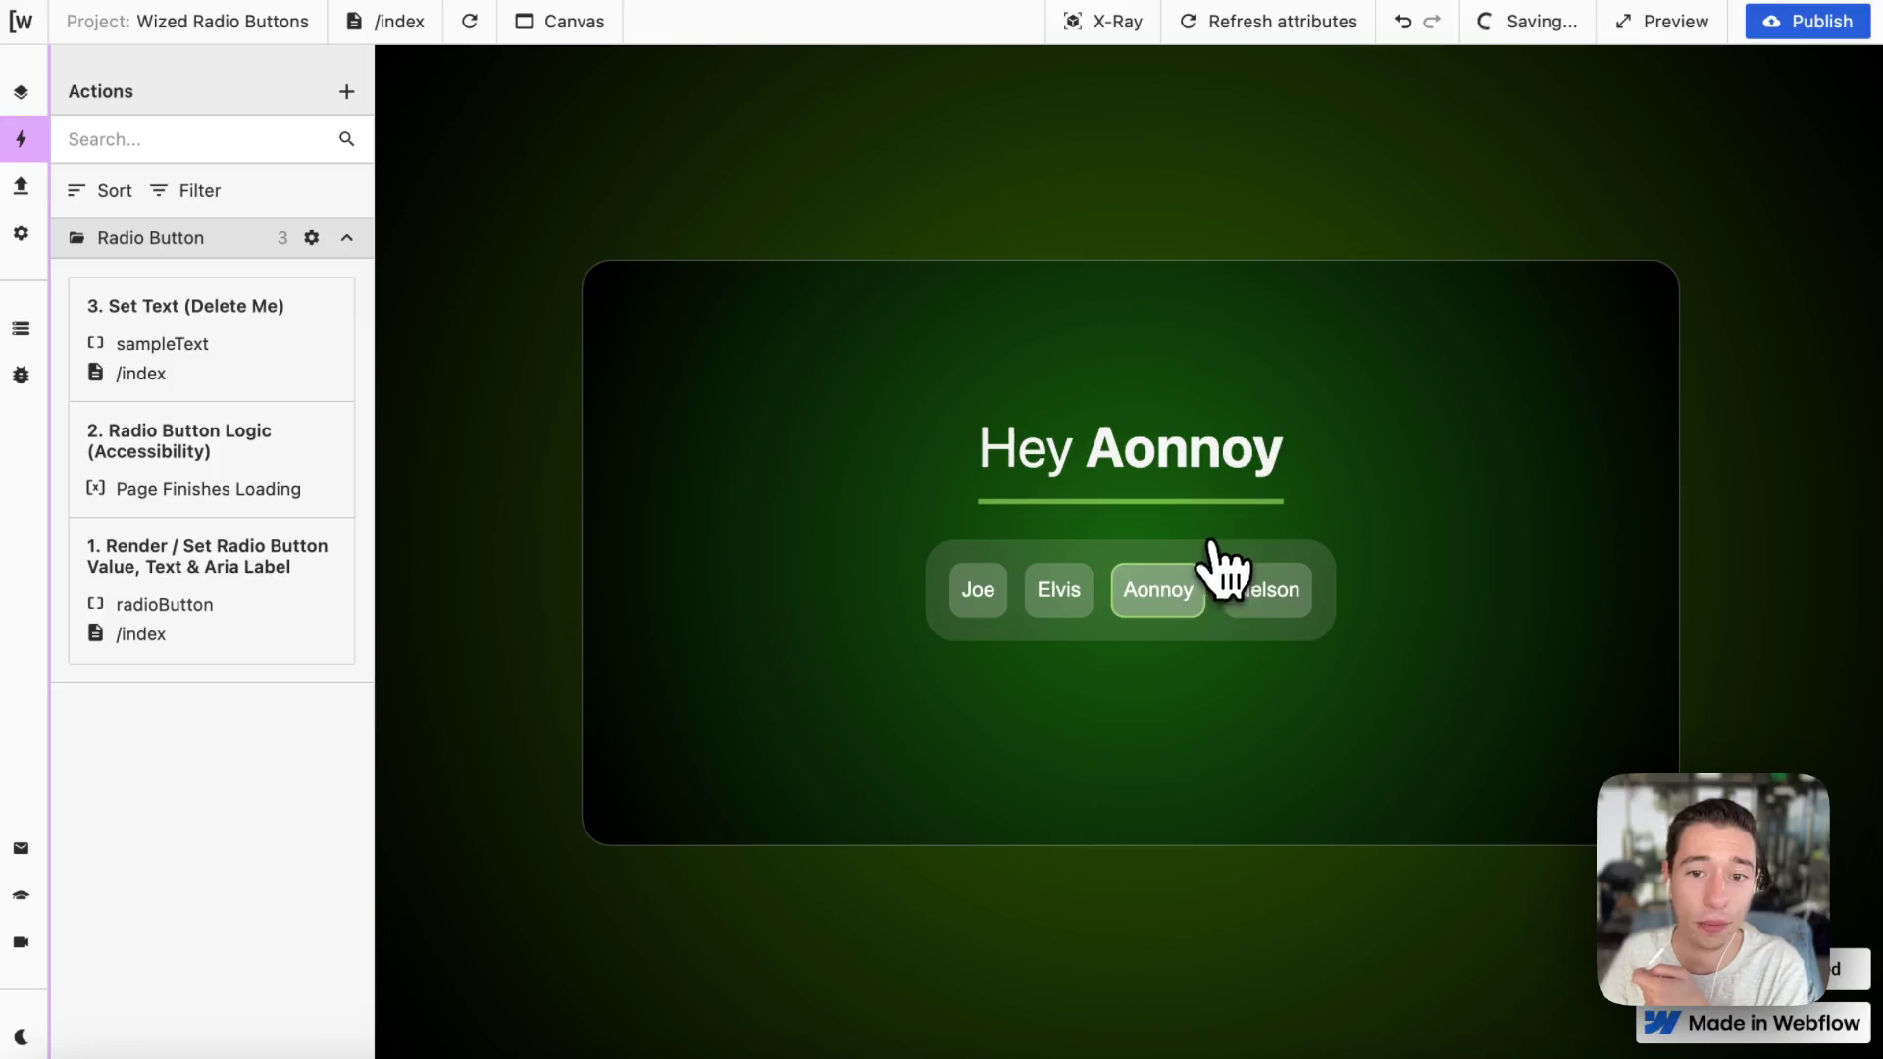
Select the second radio option and cycle forward with wraparound to the first option to check the greeting text.
{"action": "left_click", "coordinate": [1096, 588]}
{"action": "key", "text": "Right"}
{"action": "key", "text": "Right"}
{"action": "key", "text": "Right"}
{"action": "key", "text": "Right"}
{"action": "key", "text": "Right"}
{"action": "key", "text": "Right"}
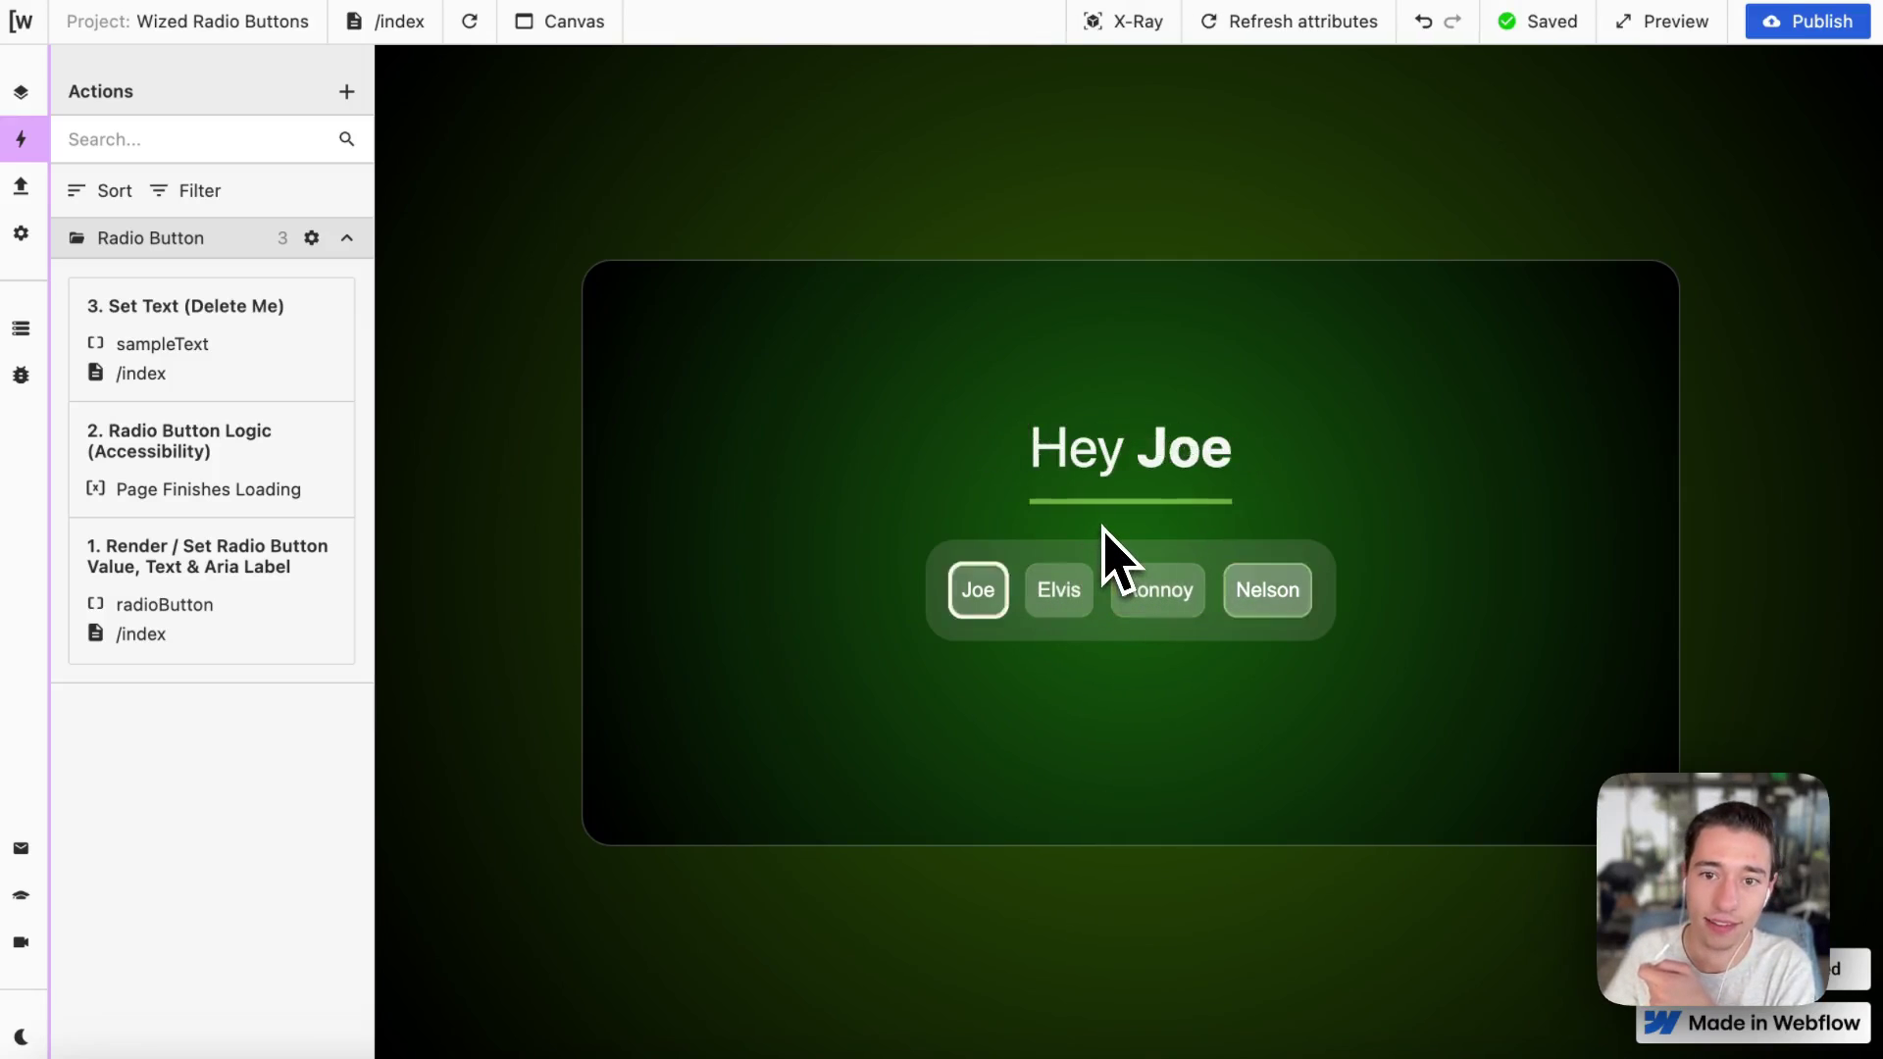
{"action": "key", "text": "Right"}
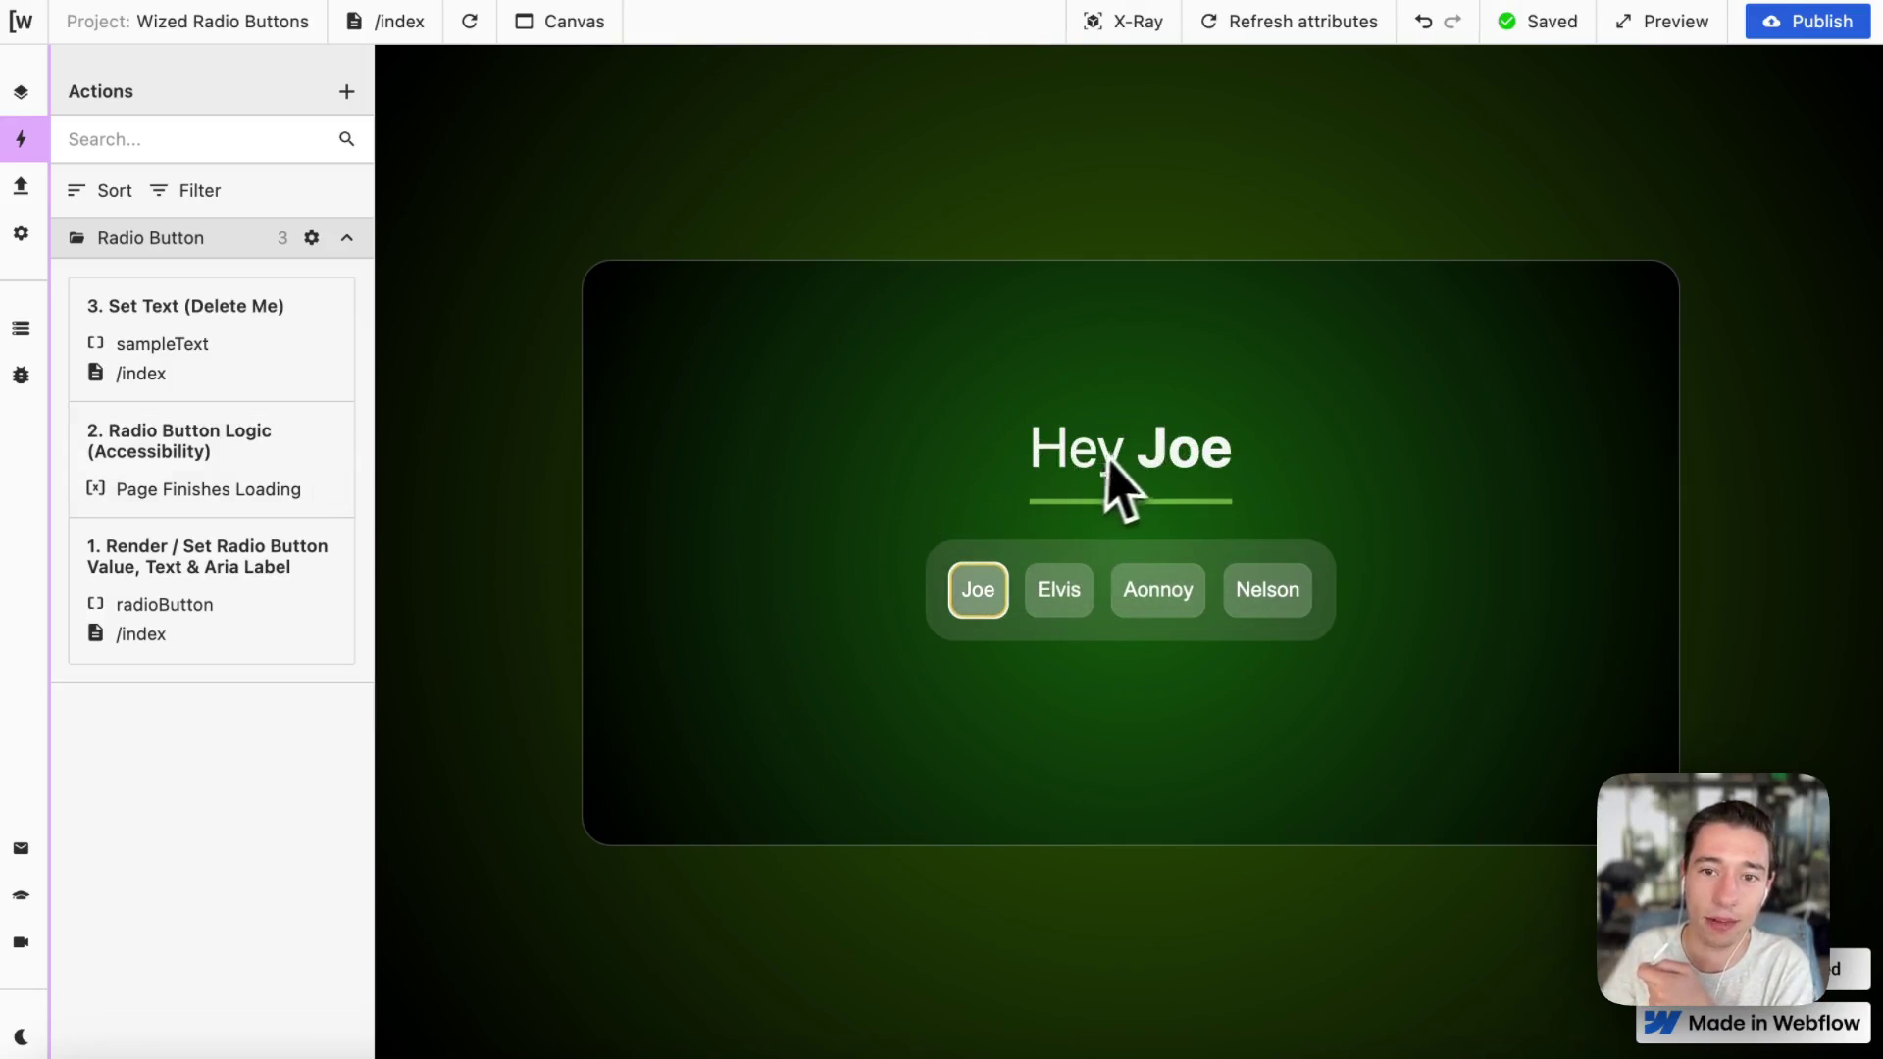
Highlight the name in the greeting text, review the Data Store variables and radio input value, and return to the actions list.
{"action": "left_click_drag", "start_coordinate": [1137, 450], "coordinate": [686, 554]}
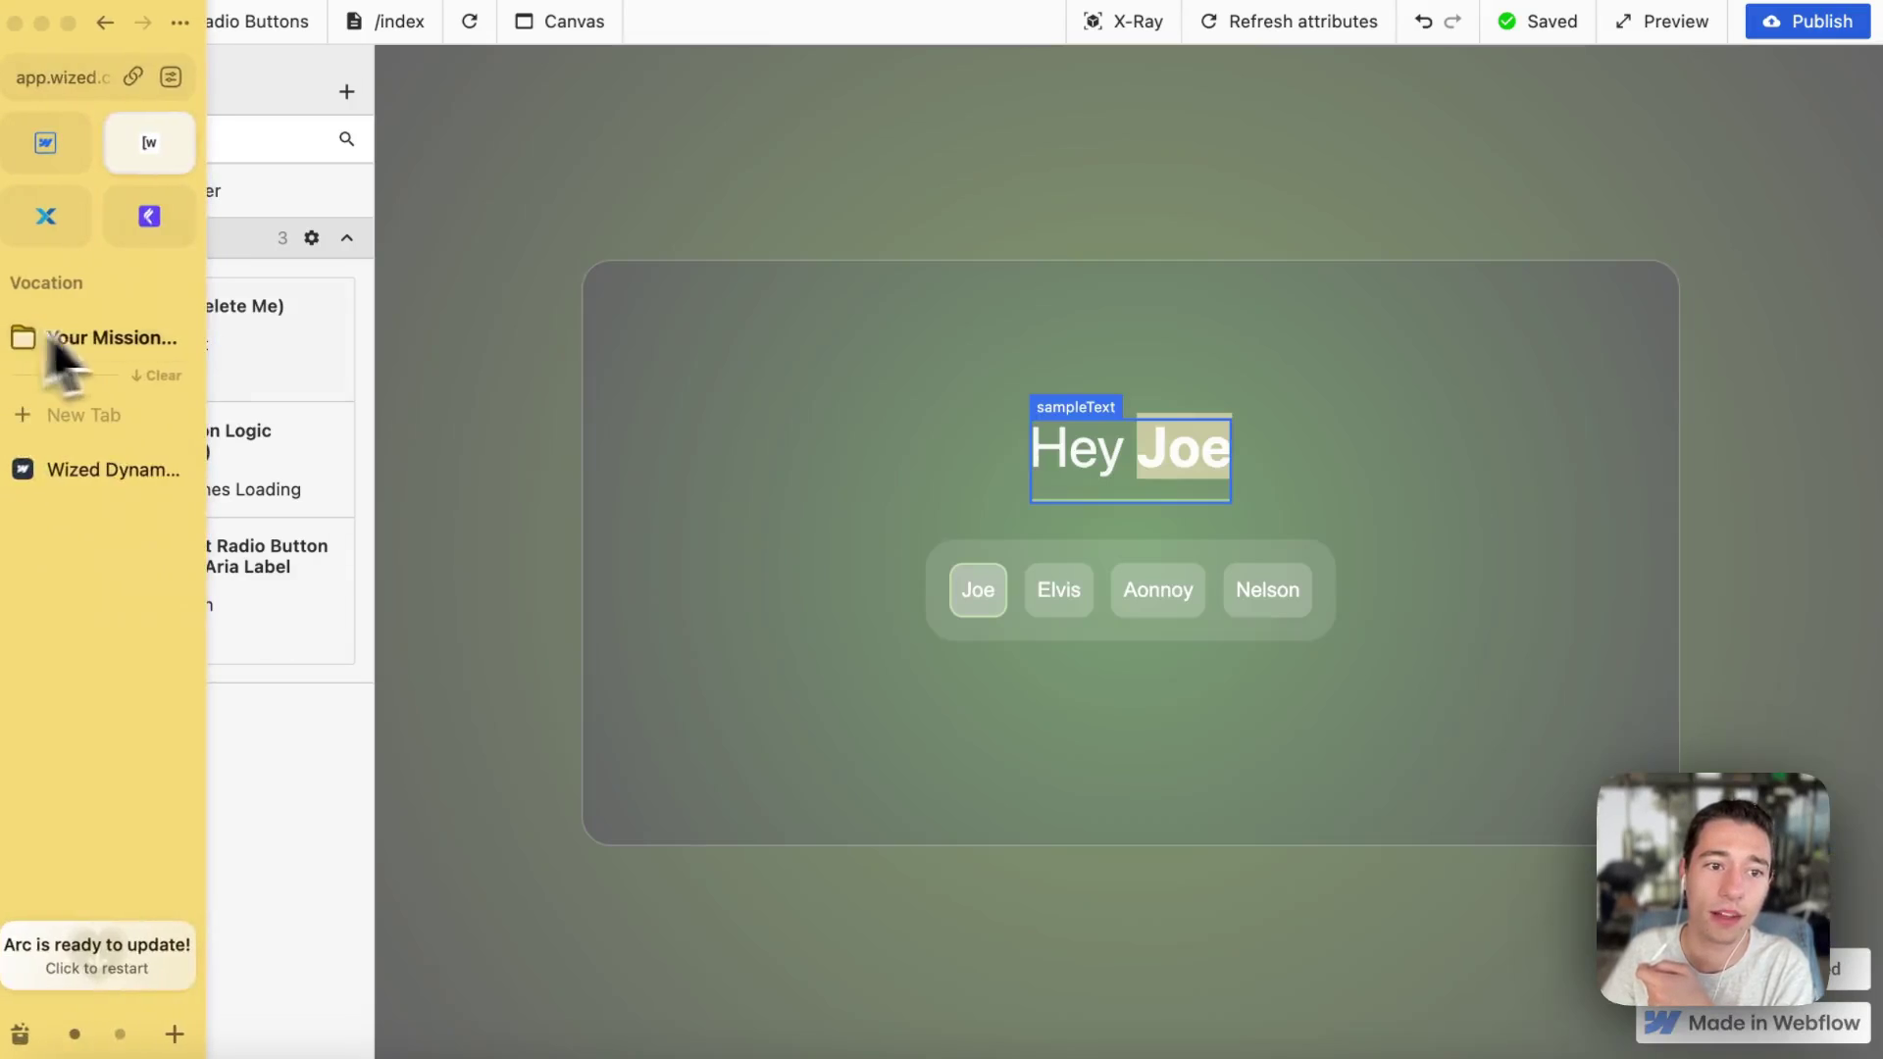
{"action": "left_click", "coordinate": [21, 329]}
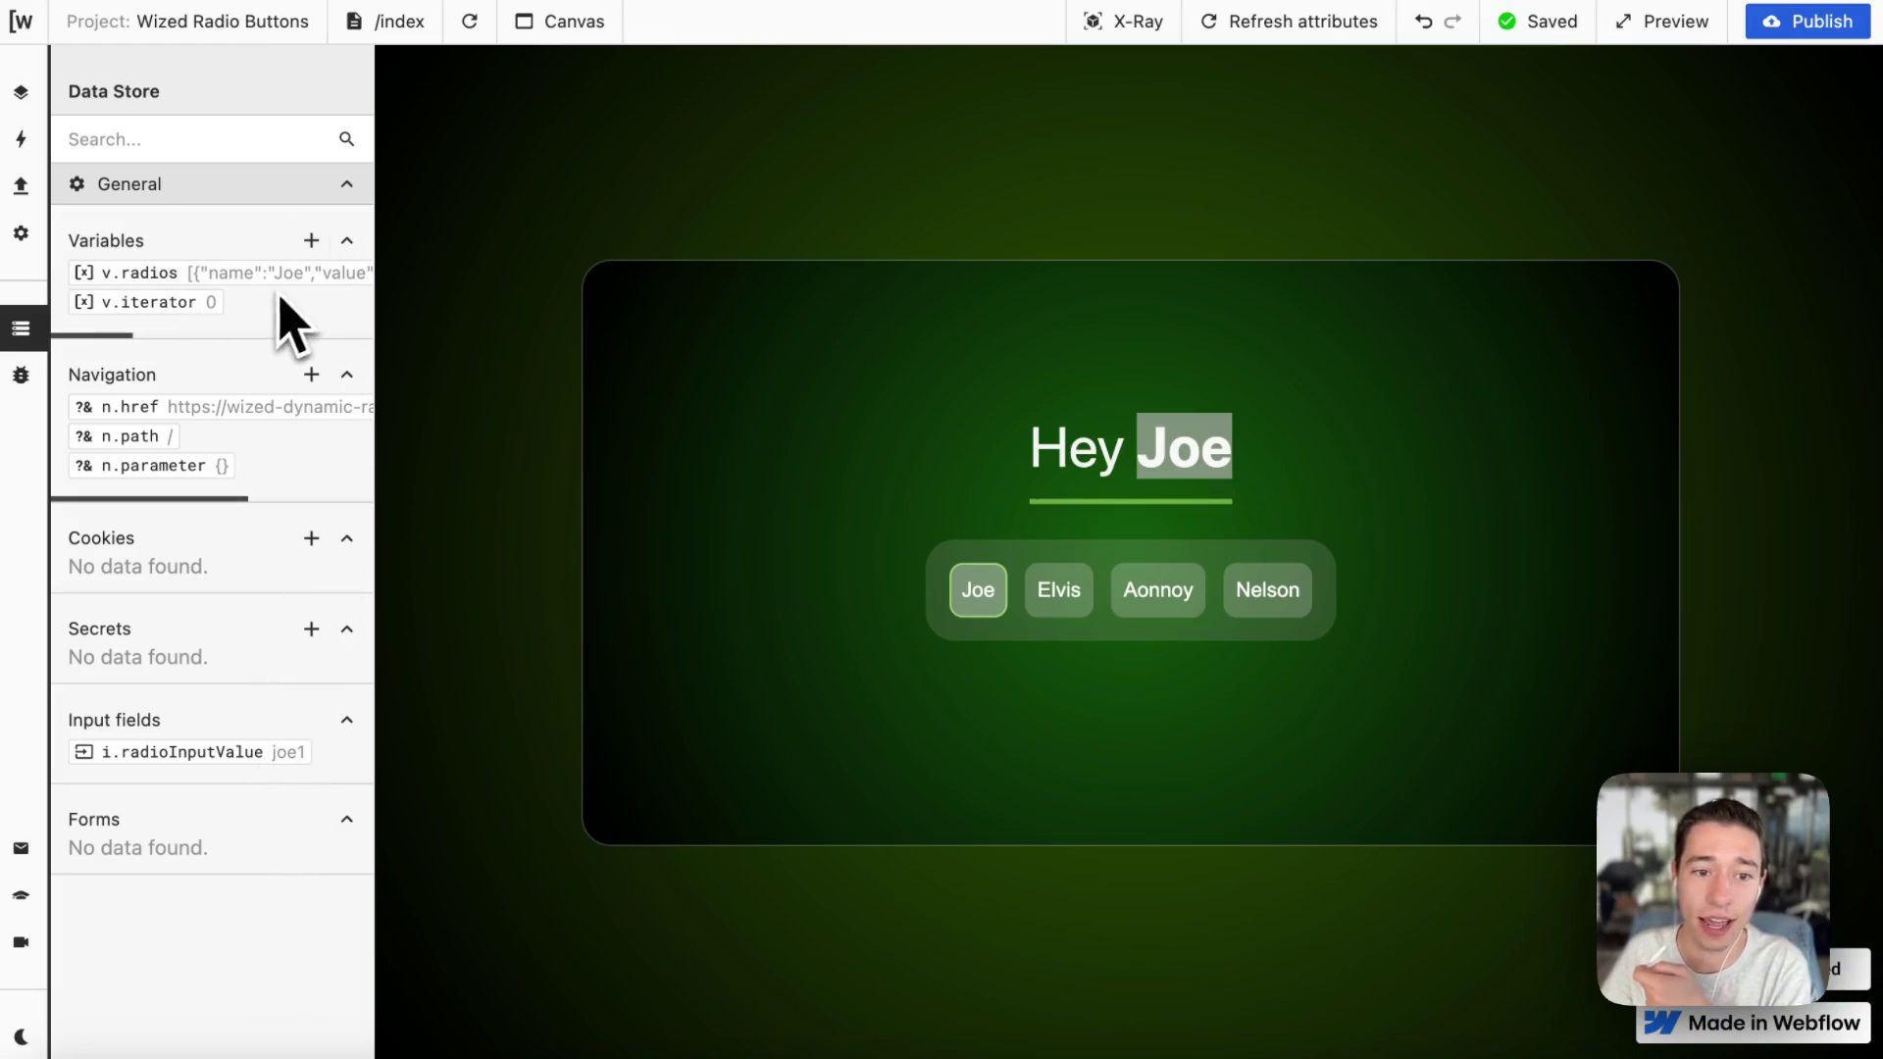
{"action": "left_click", "coordinate": [37, 152]}
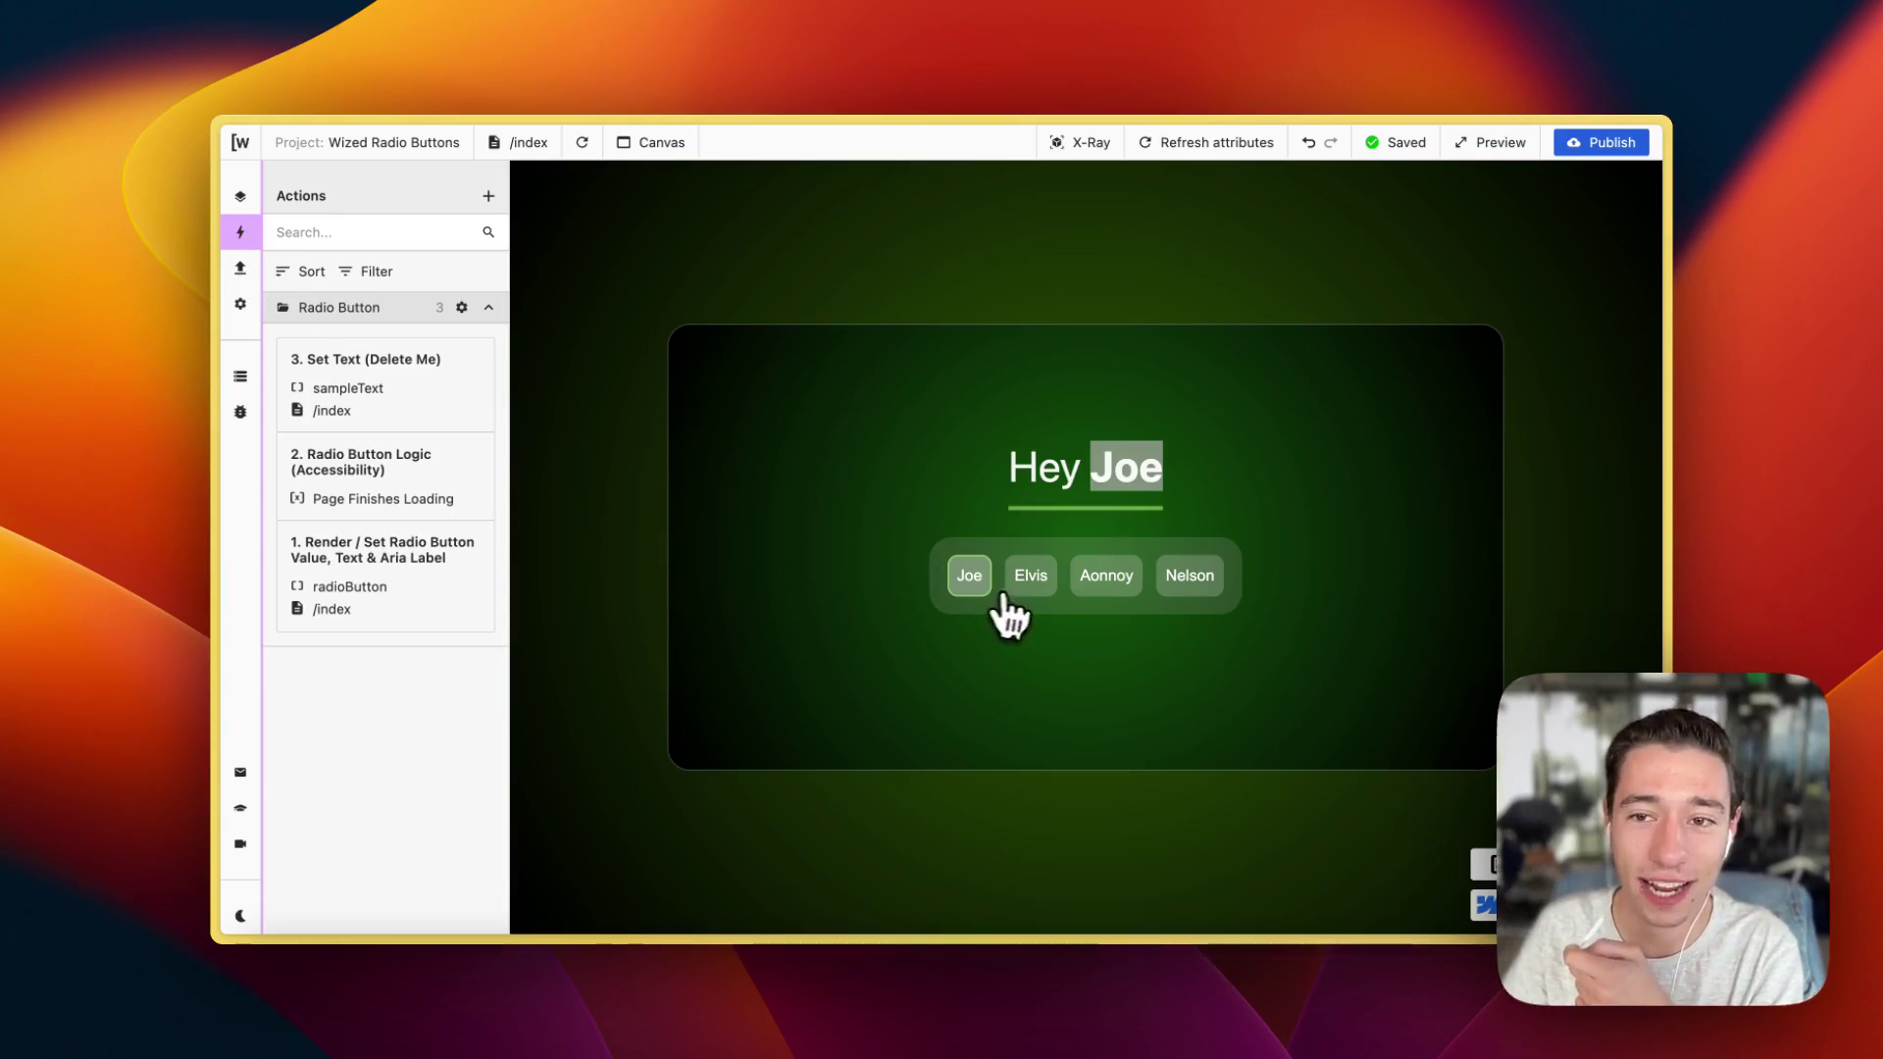
{"action": "left_click", "coordinate": [966, 588]}
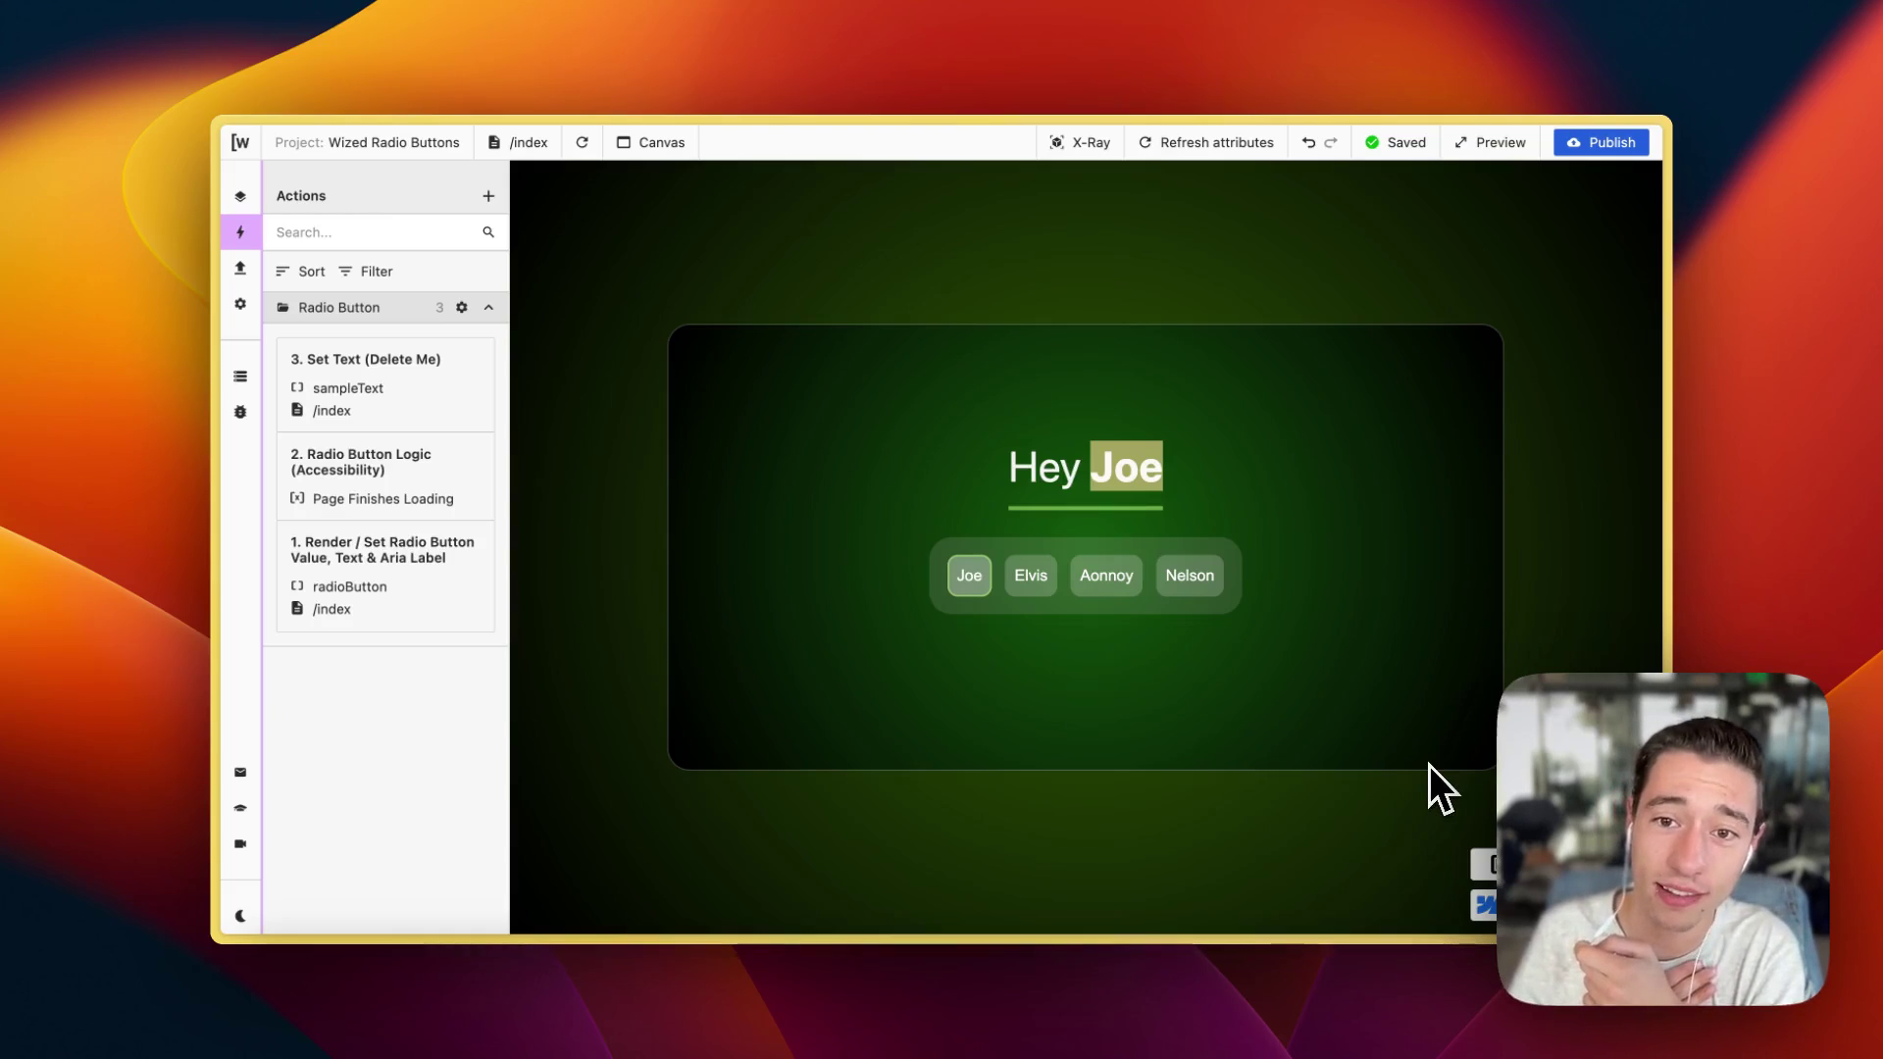
{"action": "left_click", "coordinate": [1357, 521]}
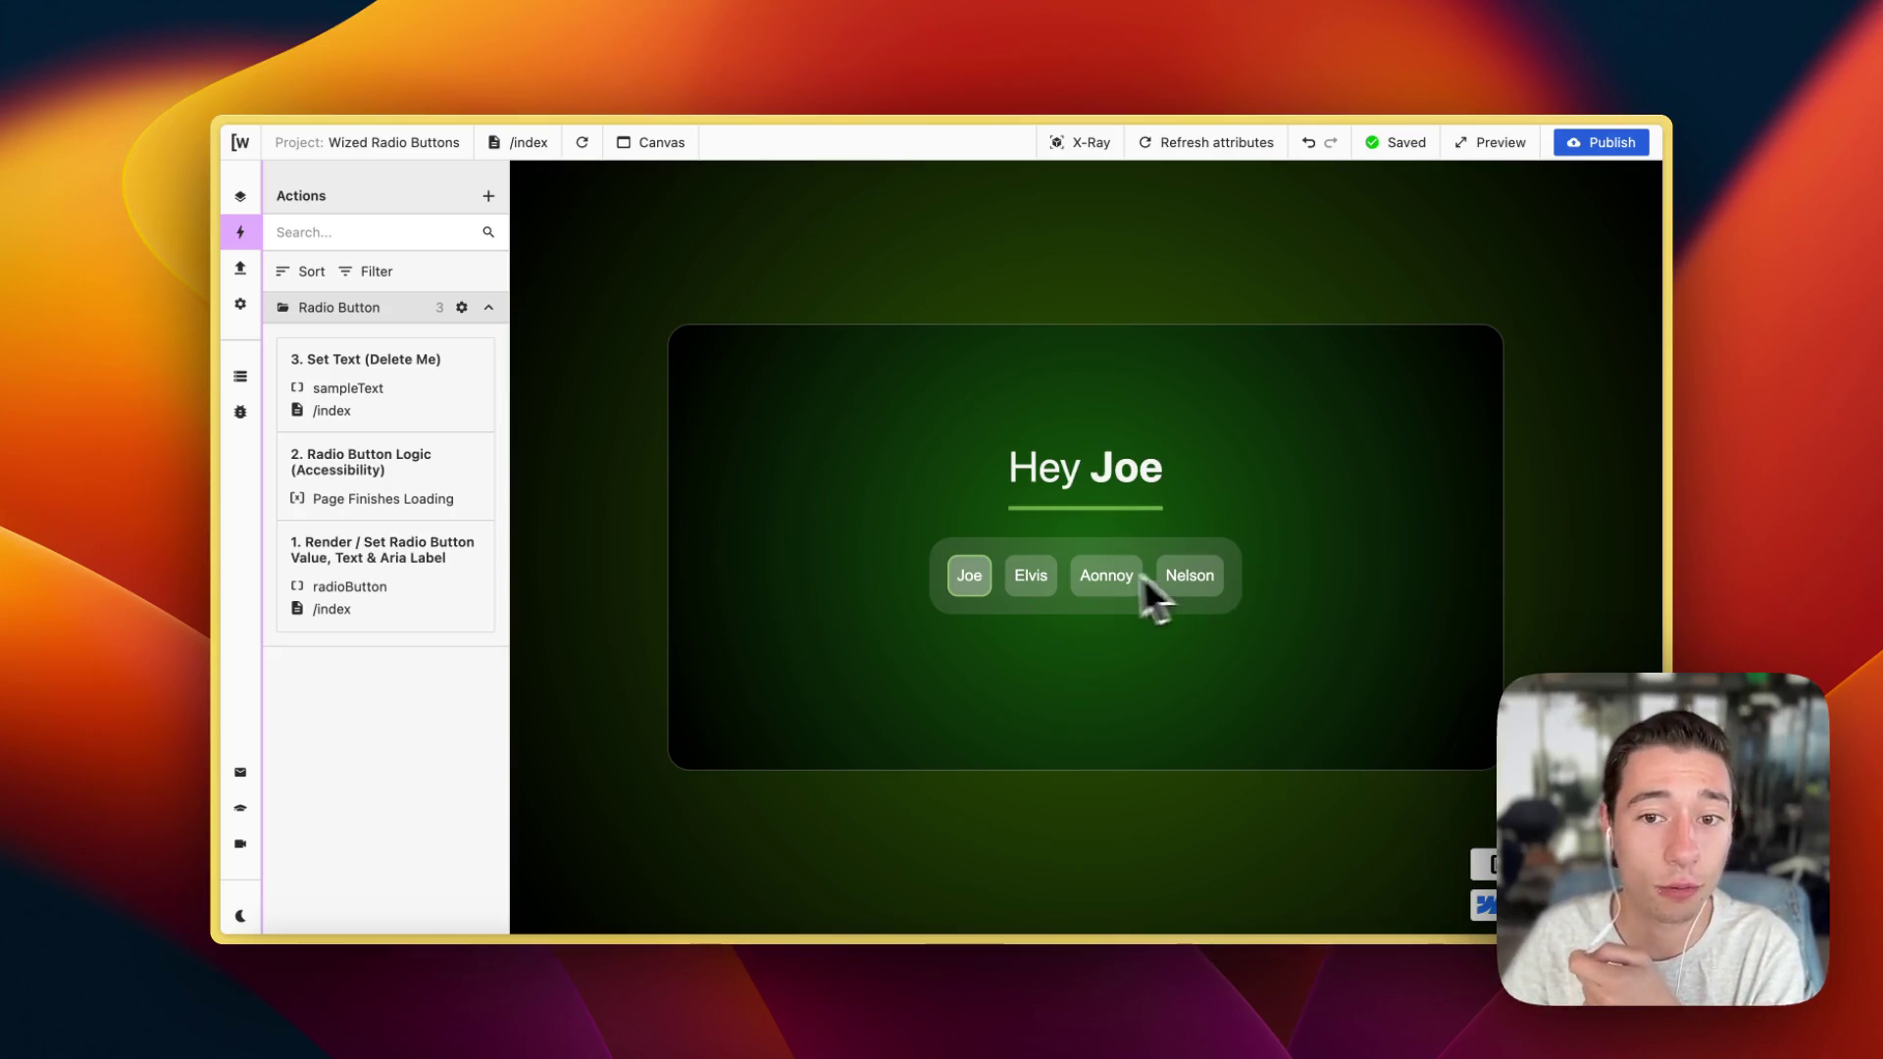
Test the radio group by selecting the second, third and fourth options, returning to the third, and cycling forward with wraparound to the first.
{"action": "left_click", "coordinate": [1031, 584]}
{"action": "left_click", "coordinate": [1104, 586]}
{"action": "left_click", "coordinate": [1182, 583]}
{"action": "left_click", "coordinate": [1112, 584]}
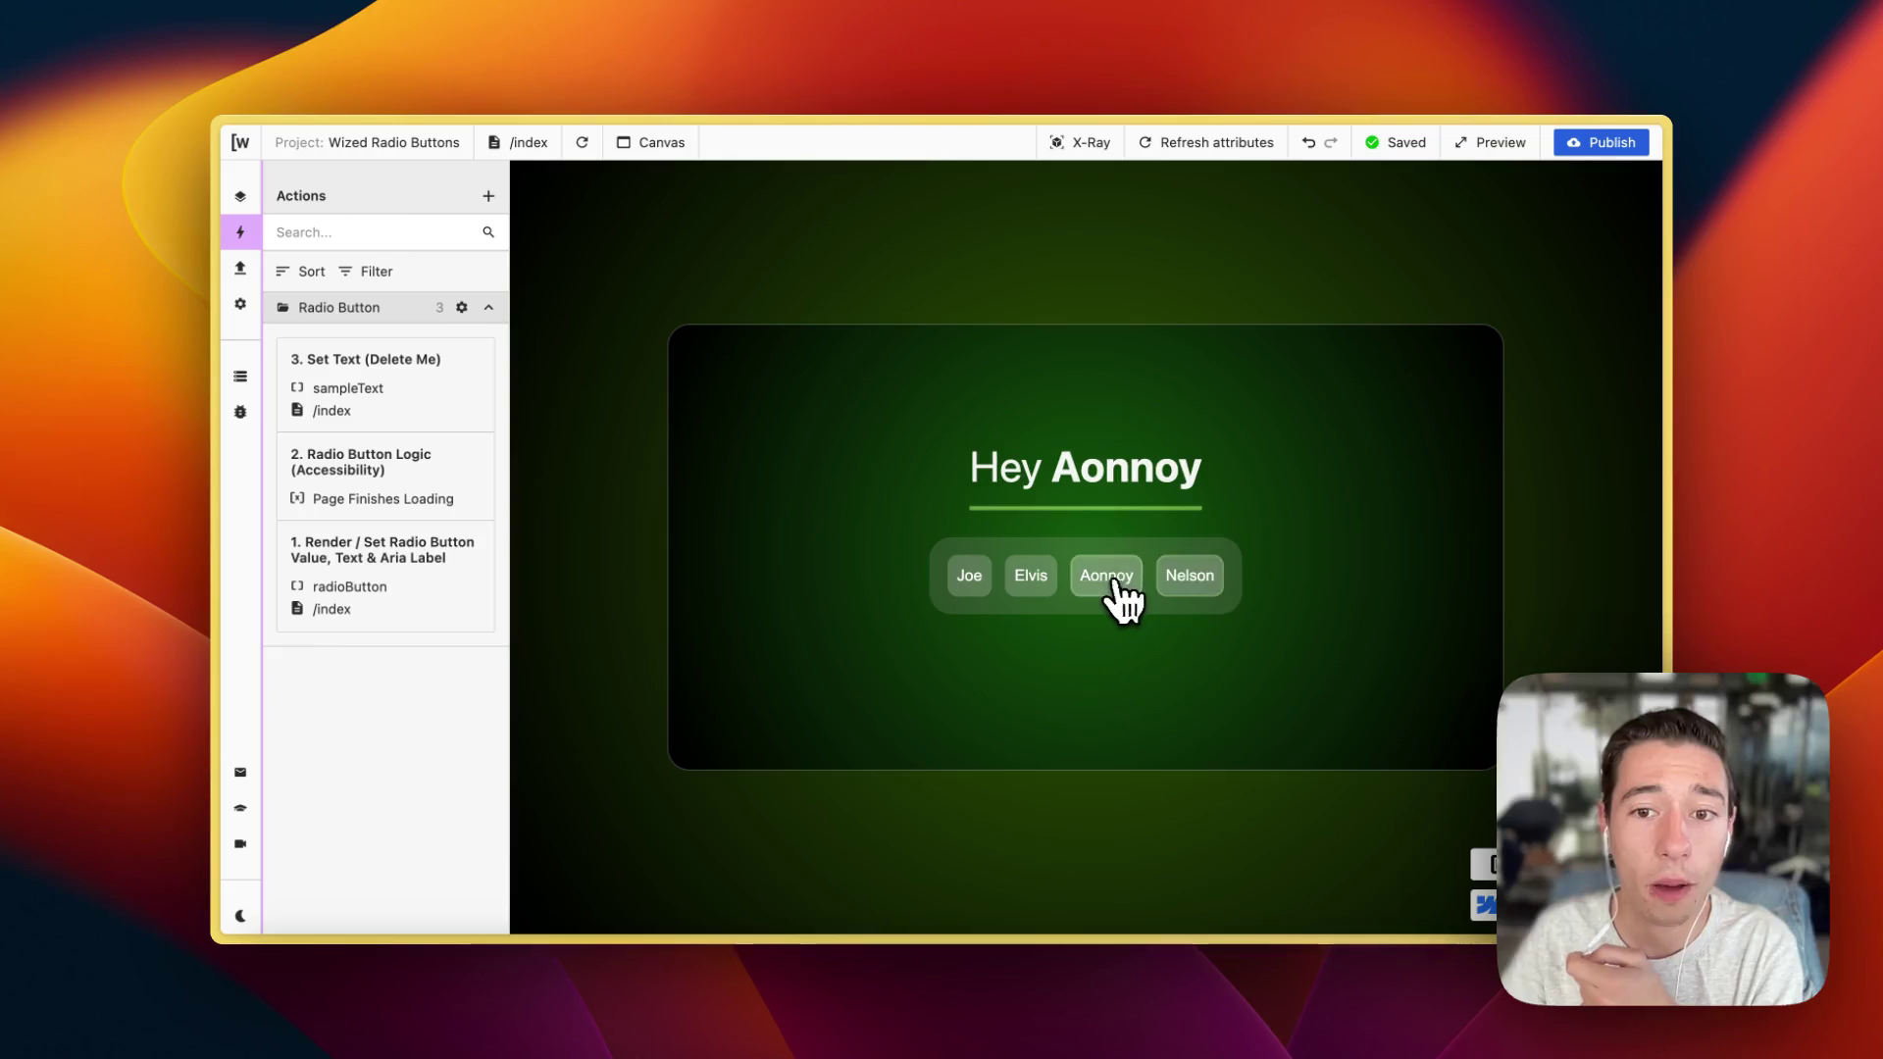
{"action": "key", "text": "Right"}
{"action": "key", "text": "Left"}
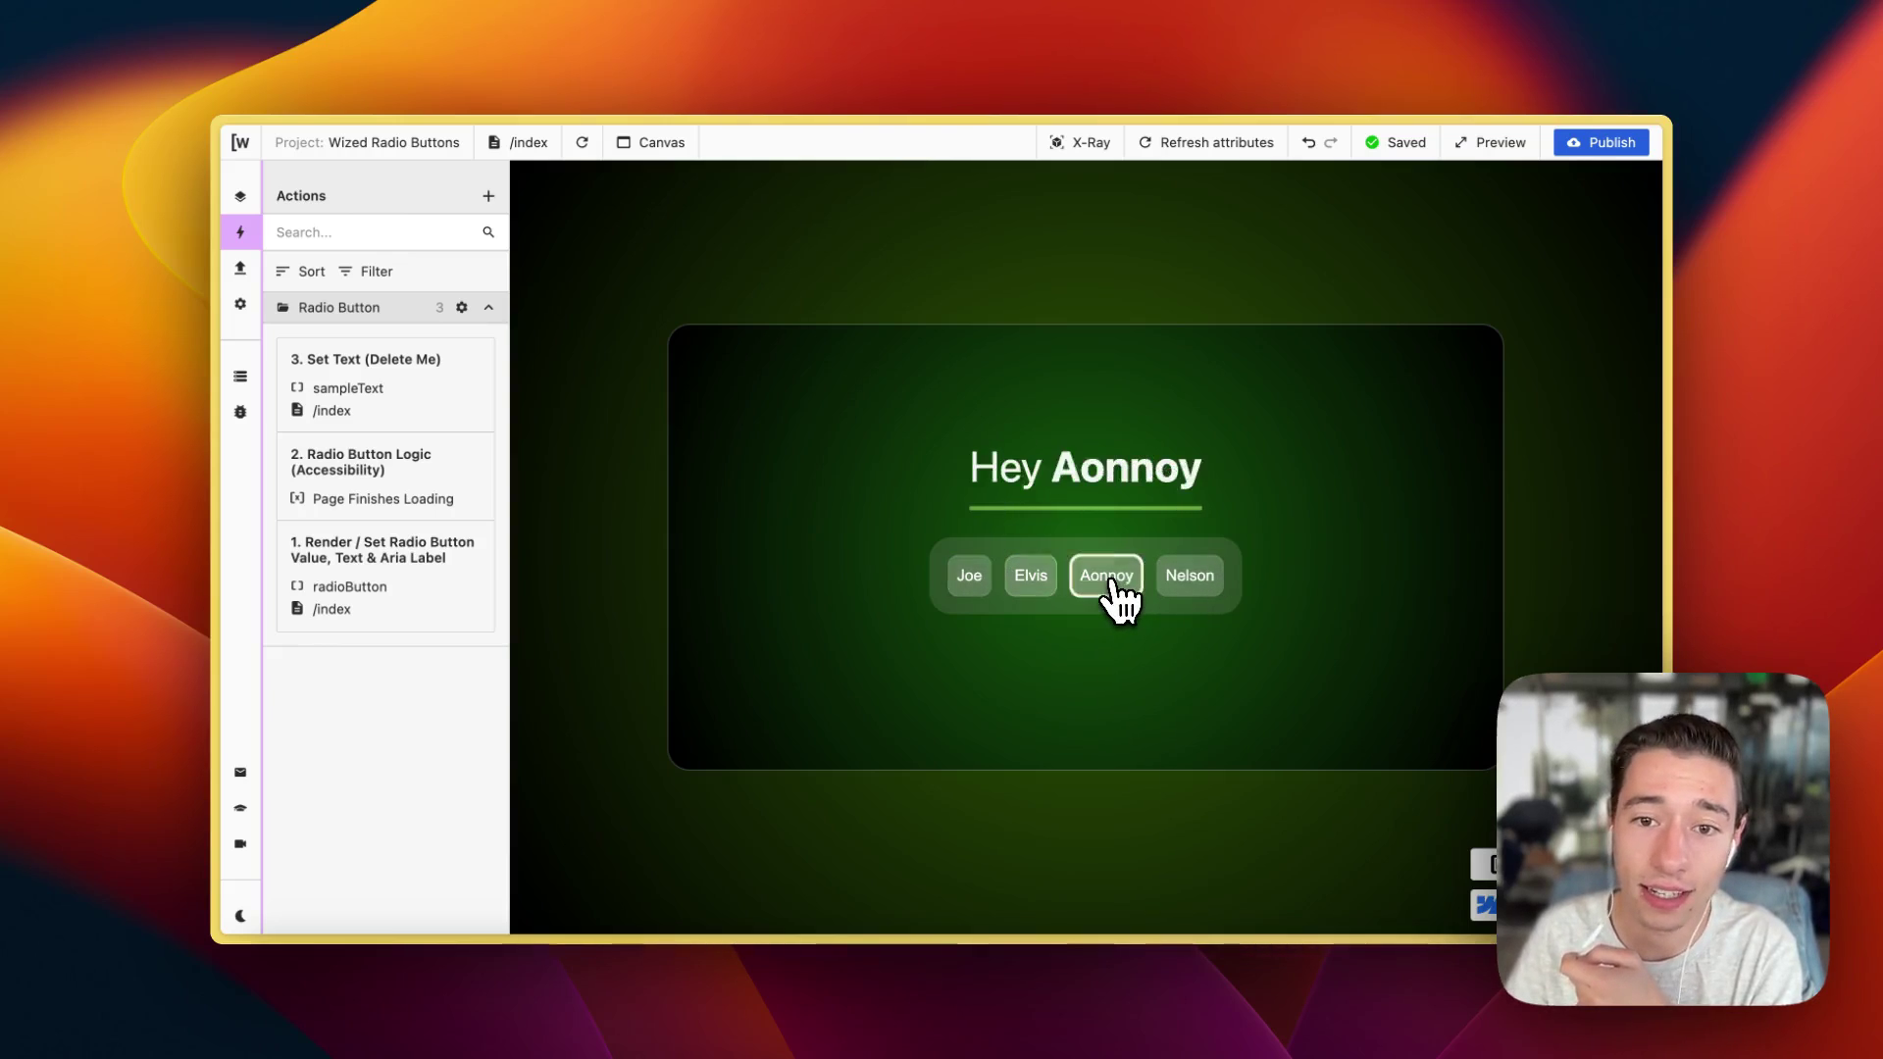
{"action": "key", "text": "Right"}
{"action": "key", "text": "Right"}
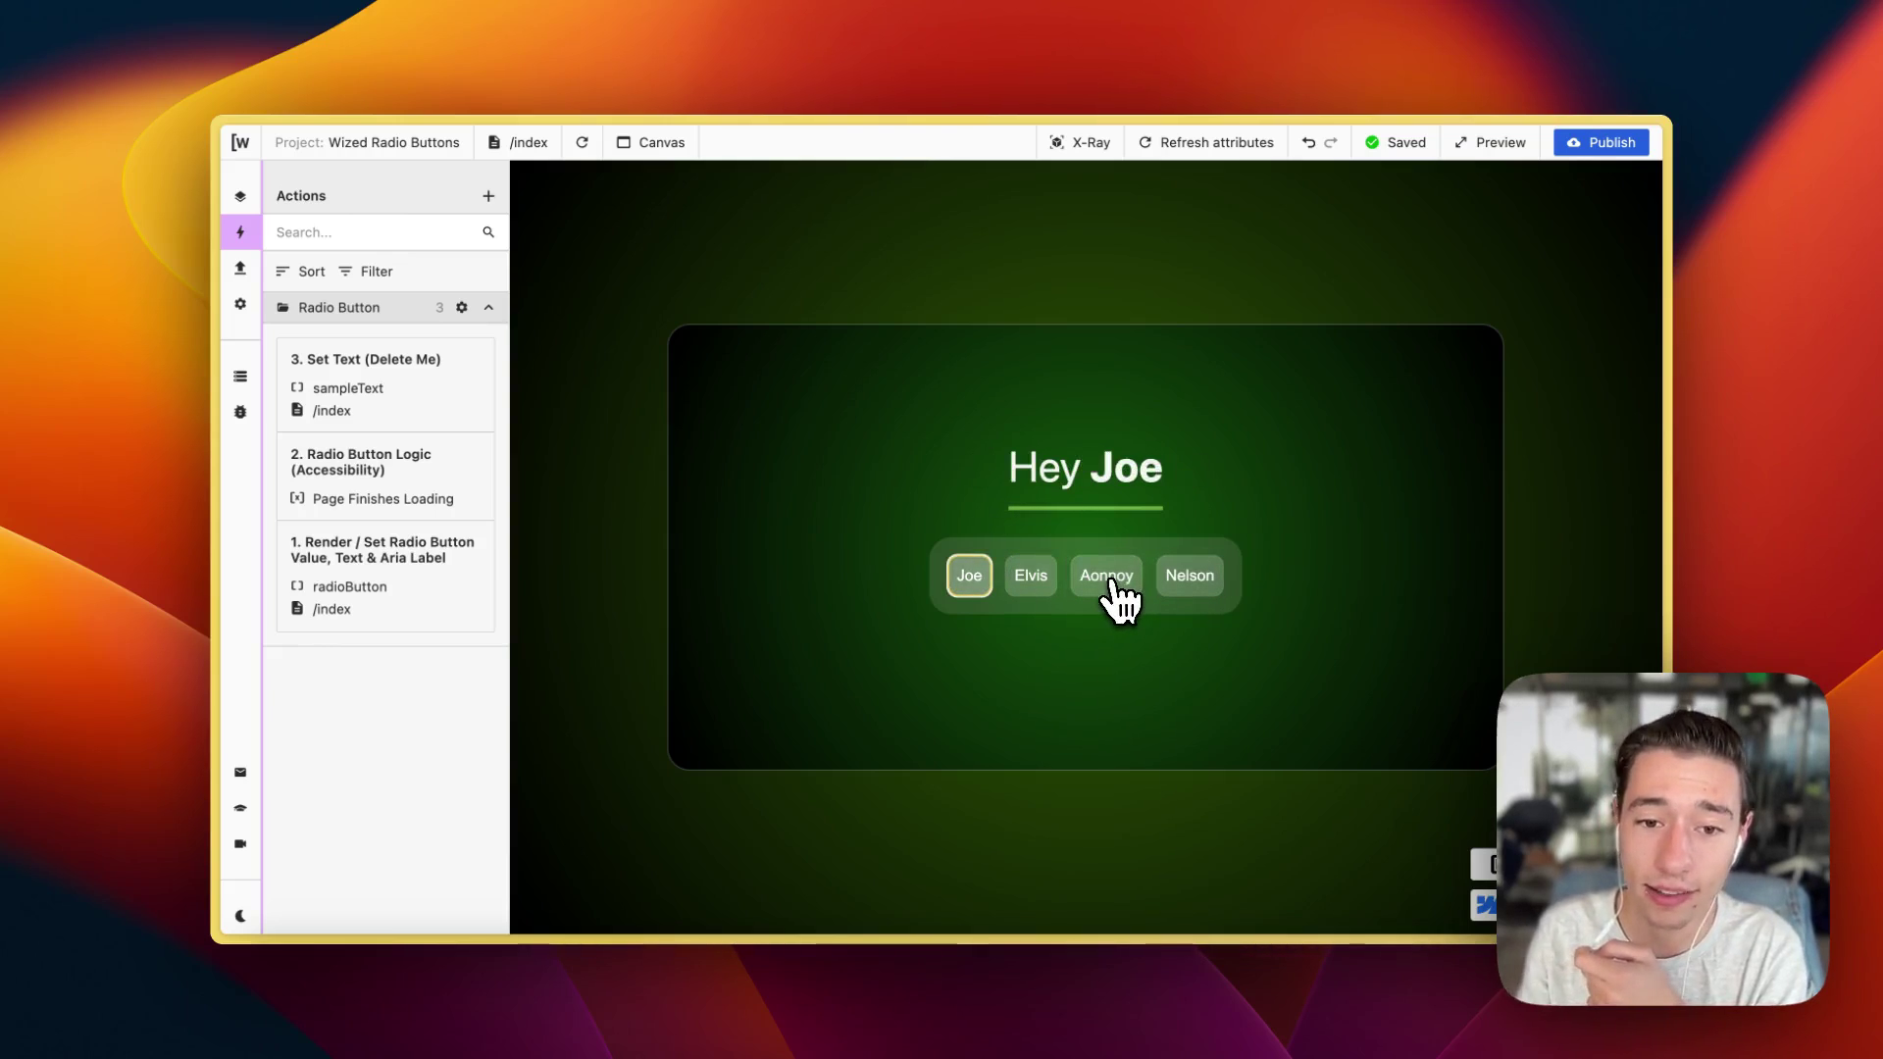